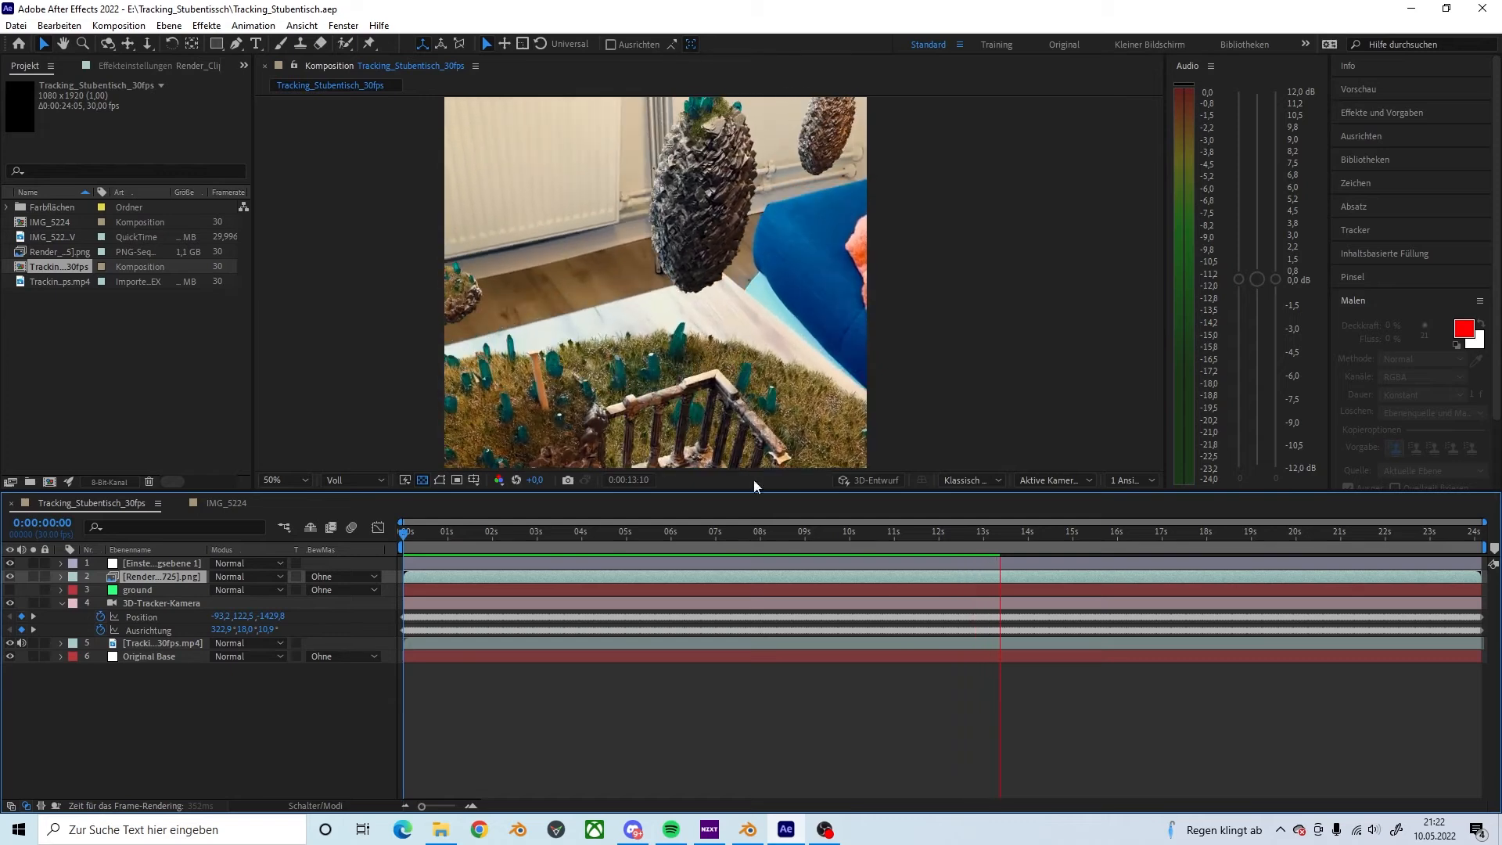
Step: Play back the finished Tracking_Stubentisch composite, inspect the table scene, and return to the first frame
key("space")
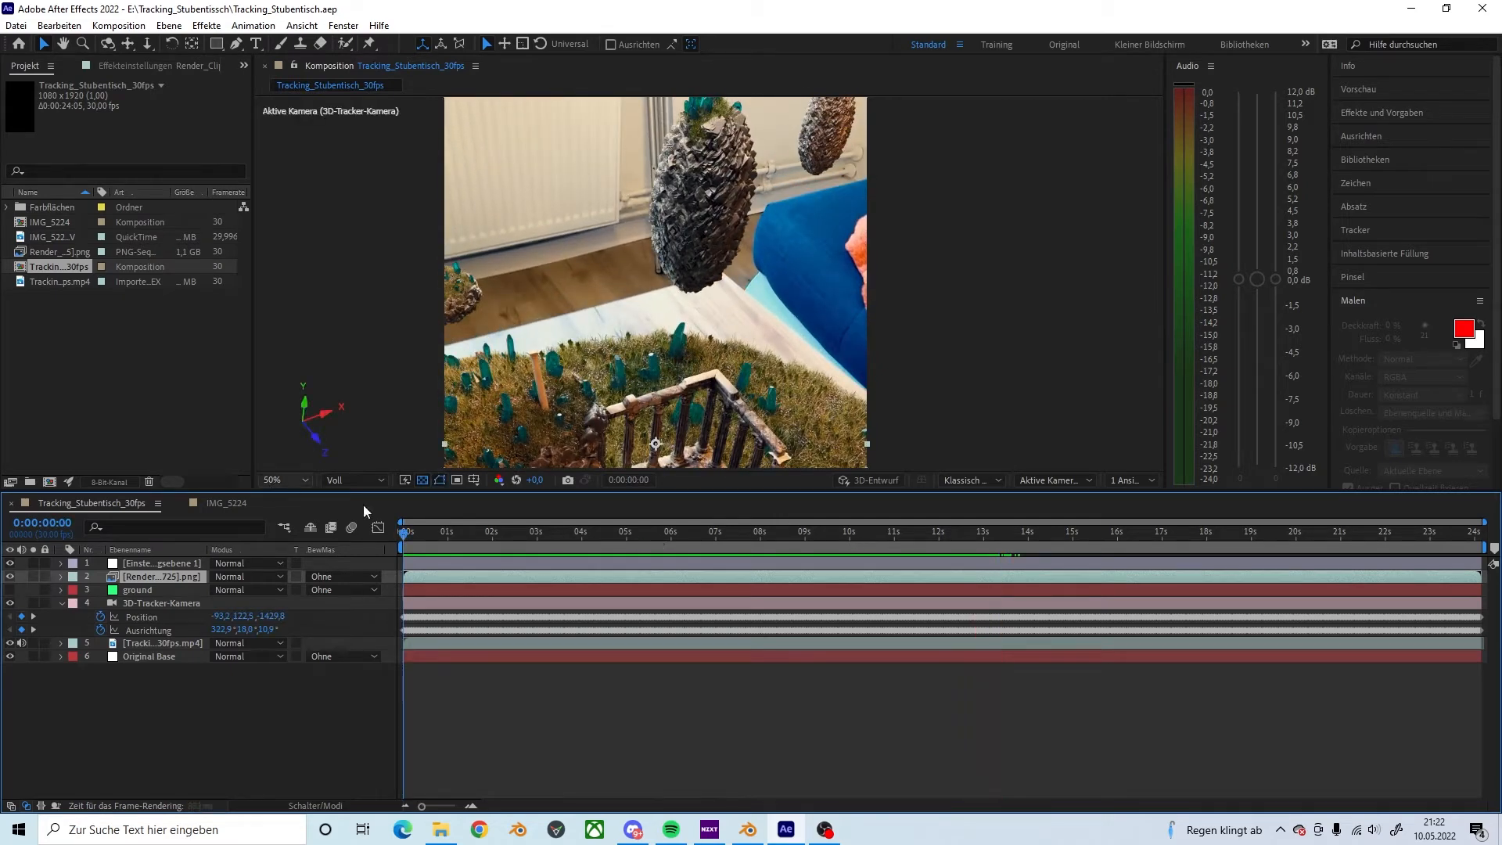
key("space")
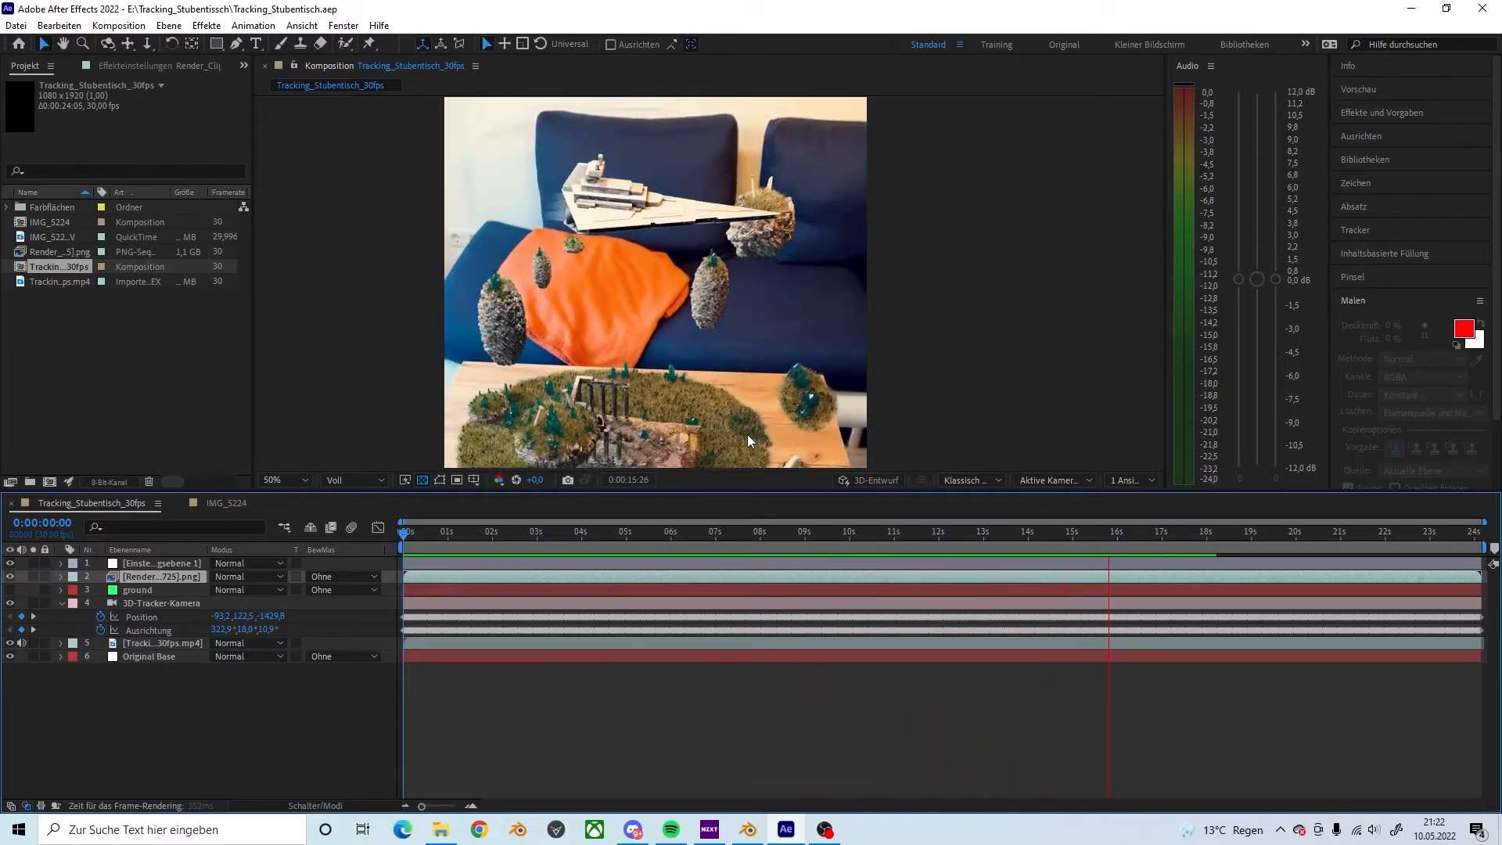
key("space")
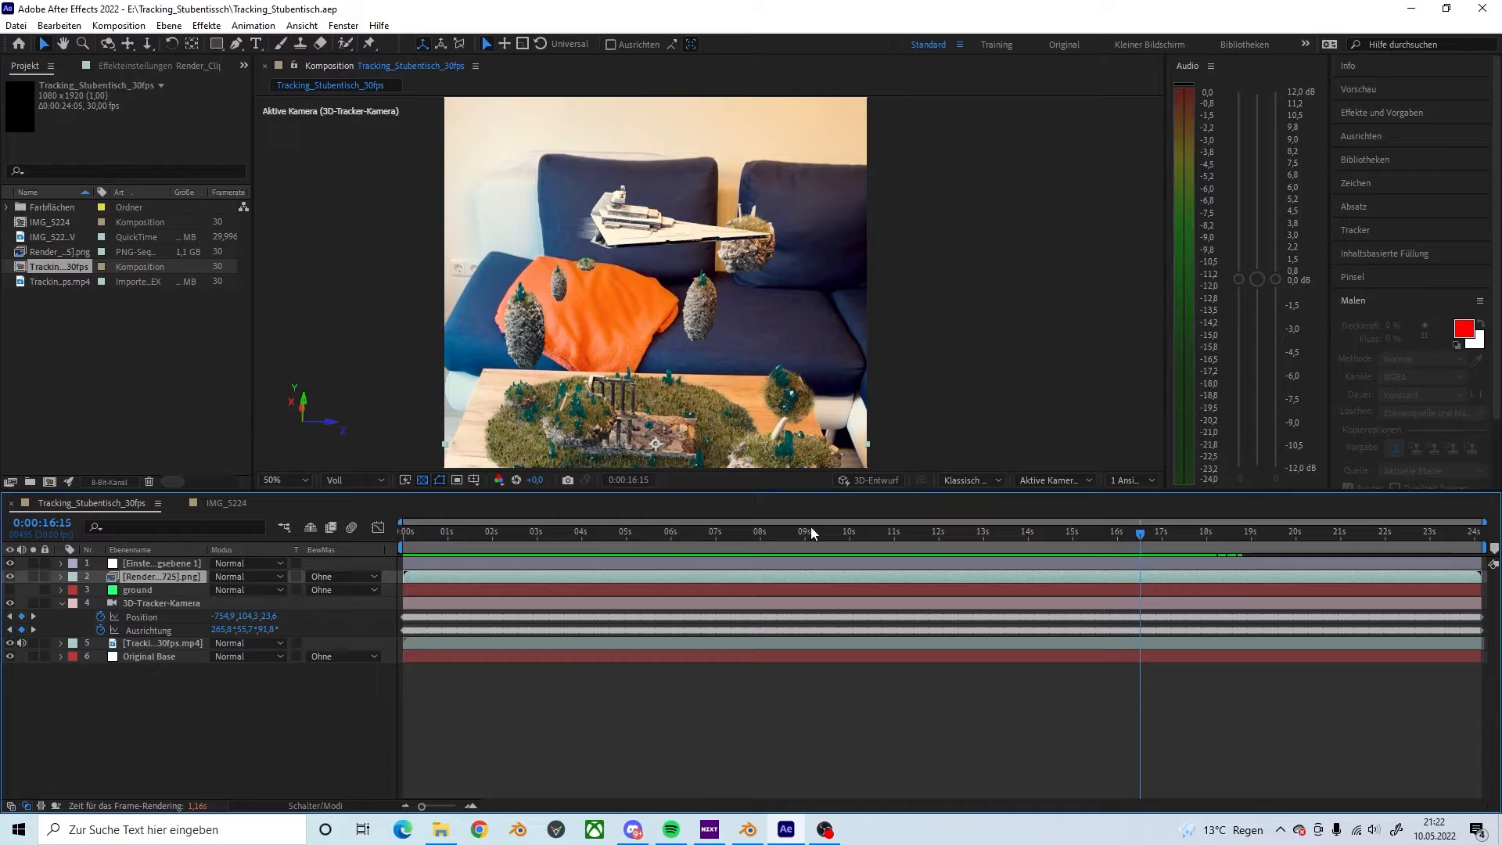
scroll(766, 410, "down", 2)
middle_click_drag(765, 407, 743, 355)
scroll(727, 352, "up", 2)
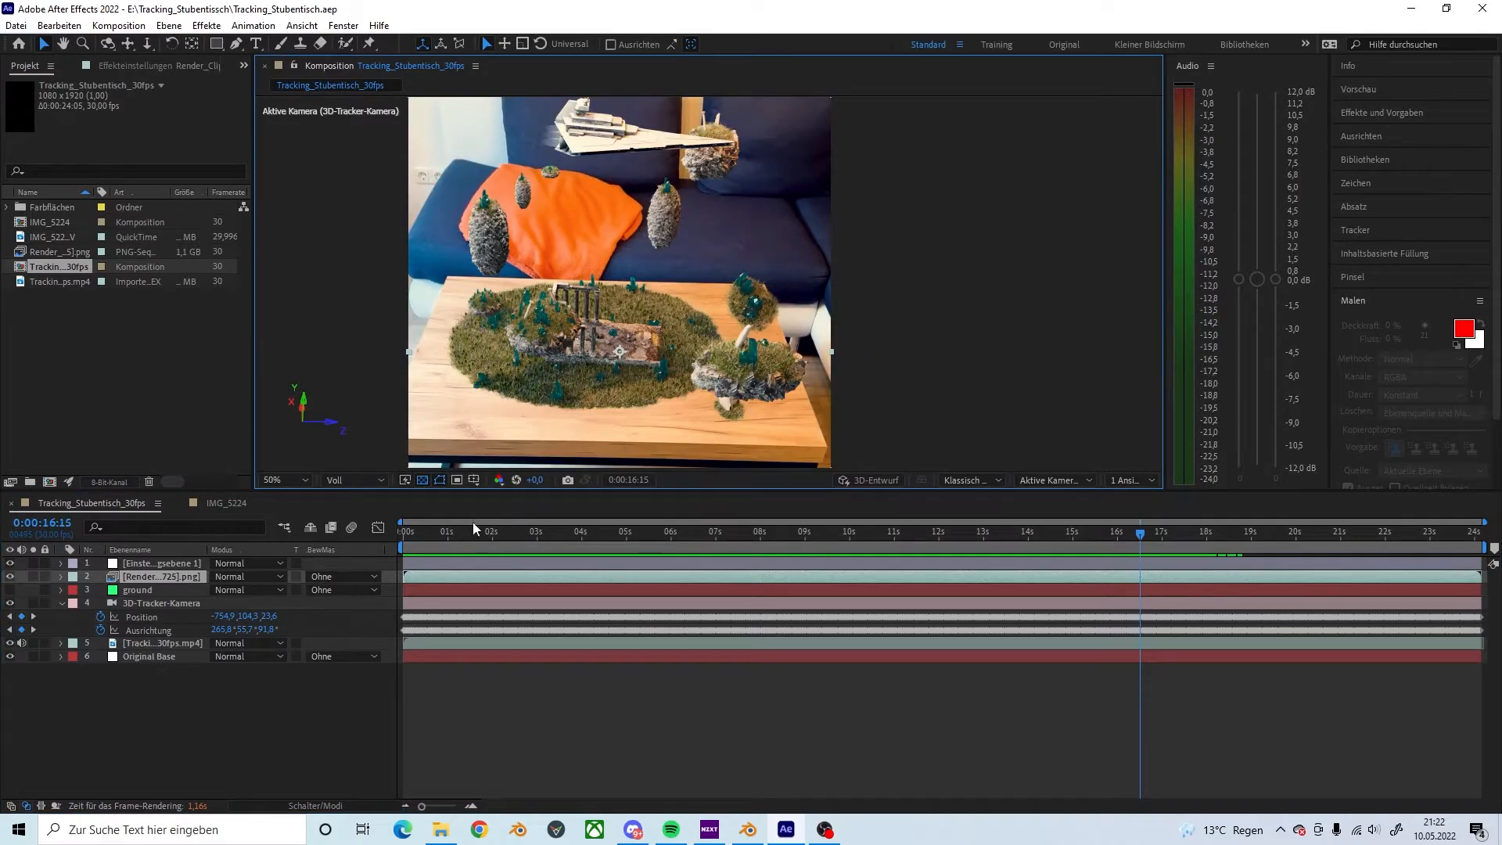
key("Home")
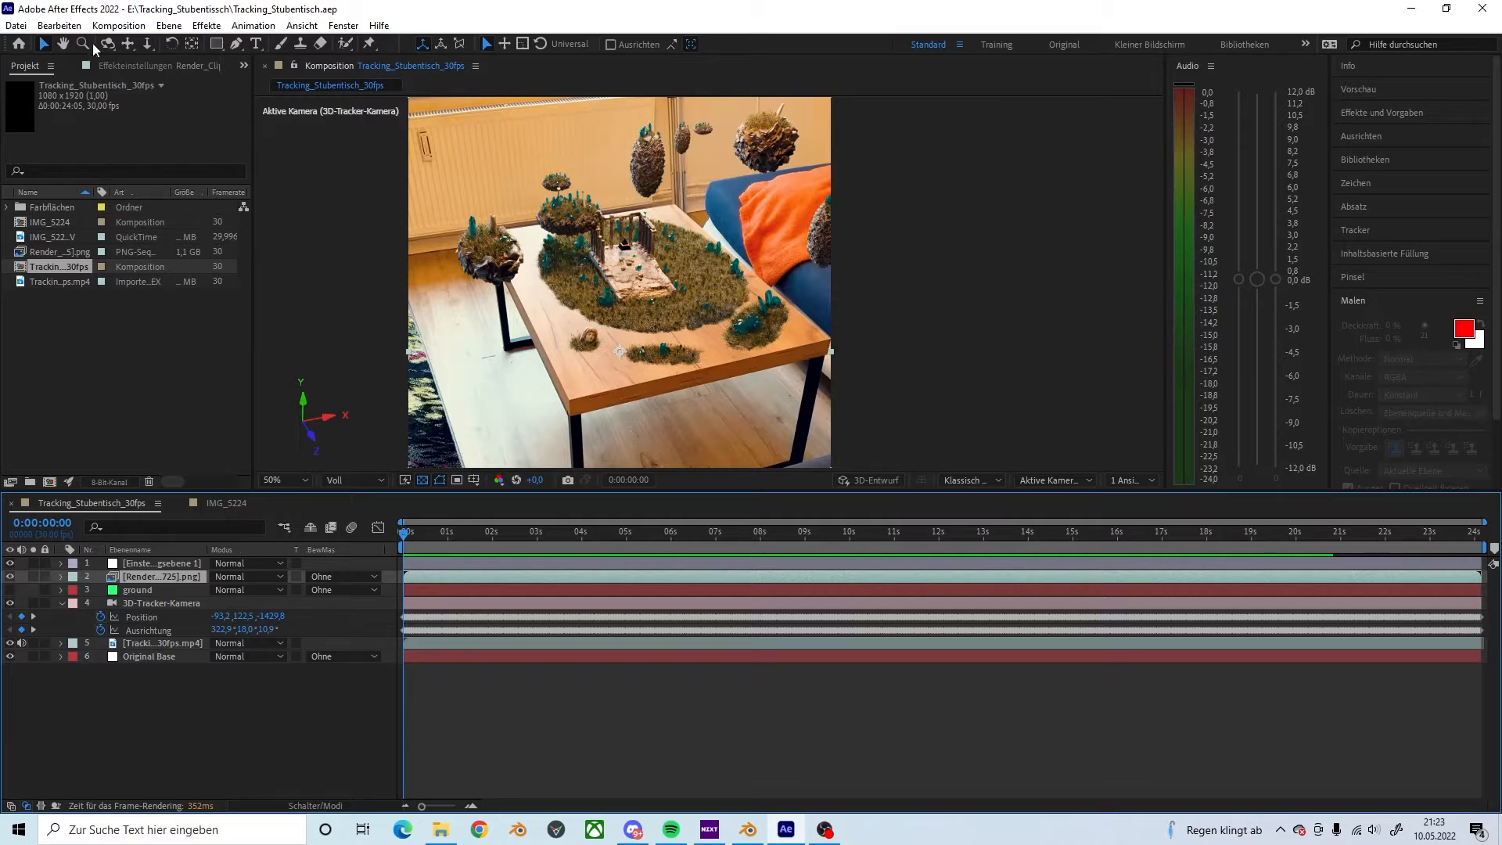
Step: Start a new empty project
left_click(16, 26)
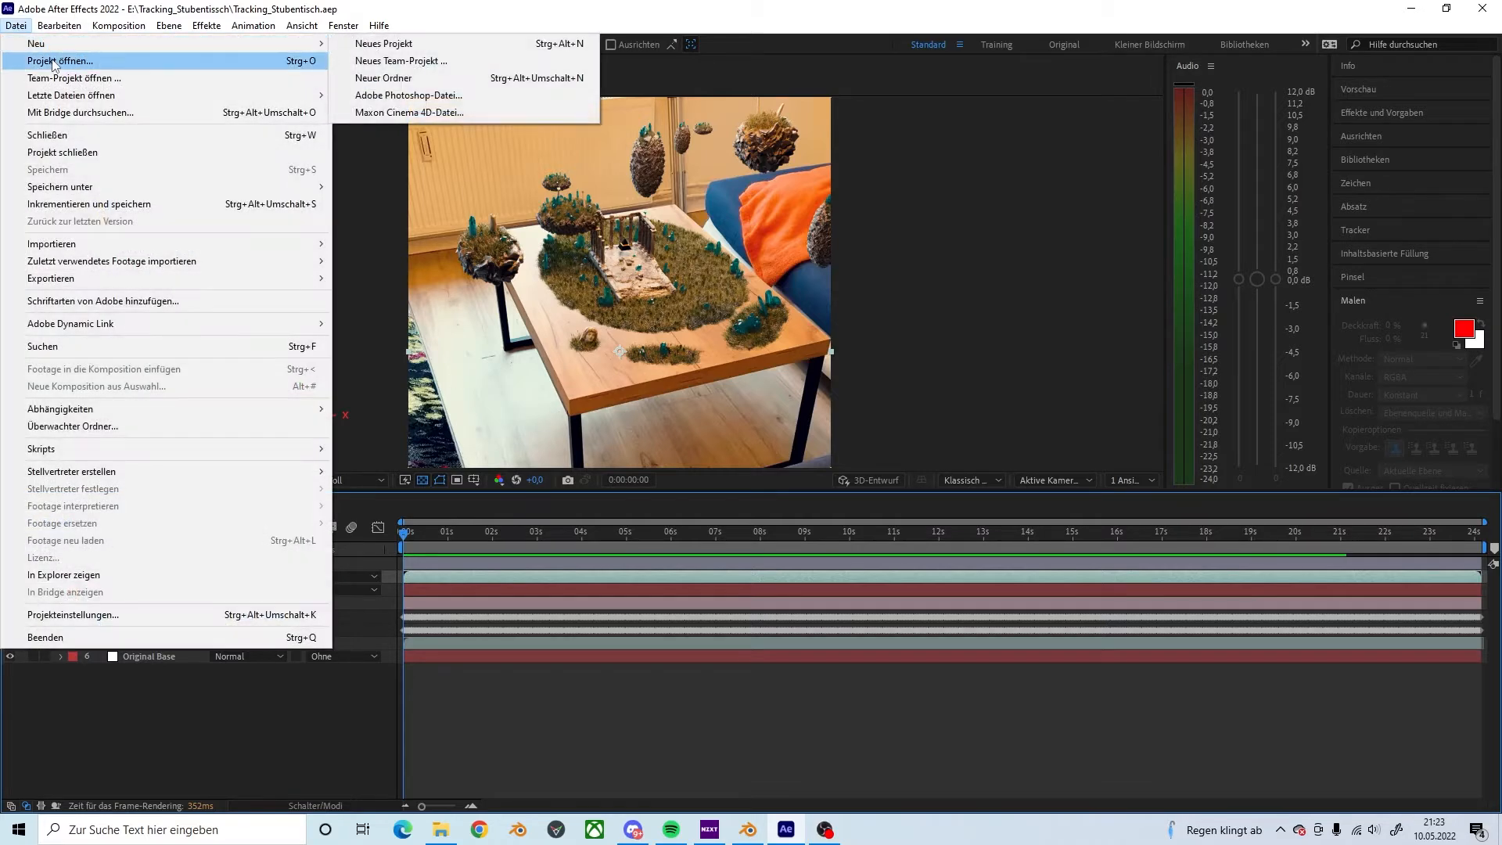
mouse_move(234, 44)
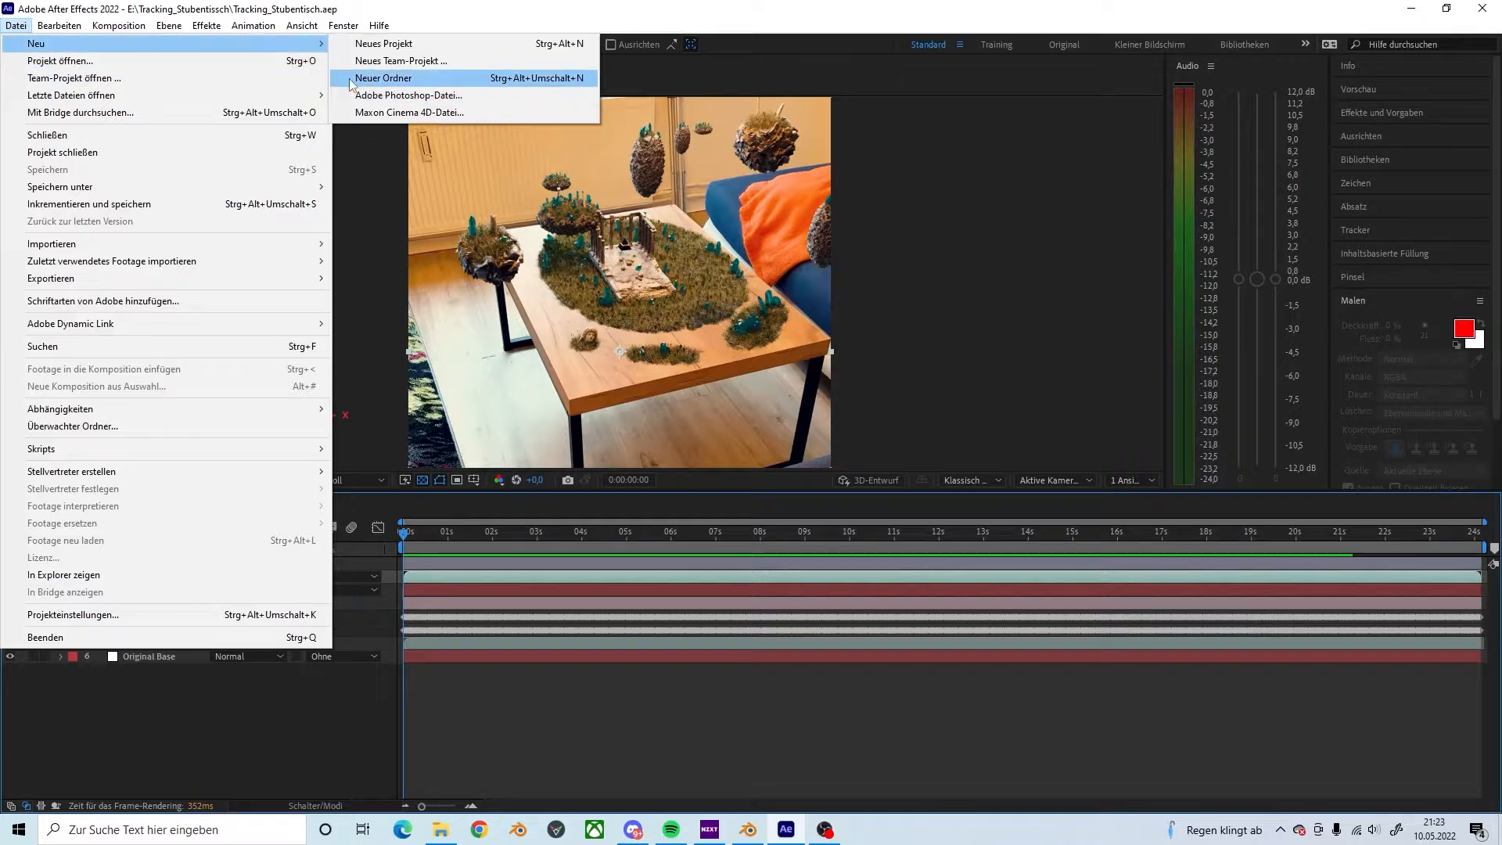
left_click(375, 44)
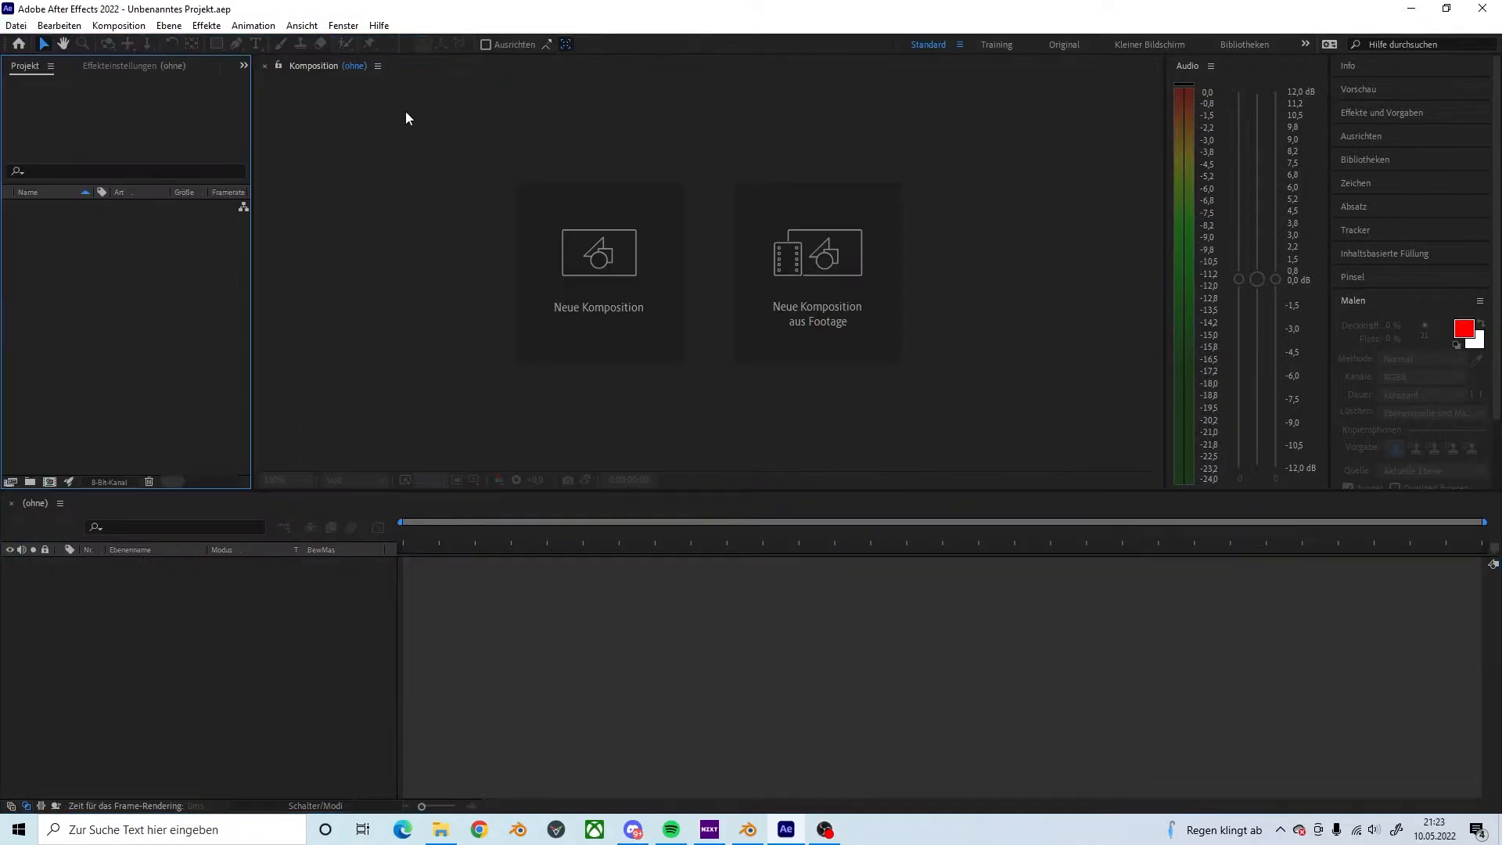
Step: Import the Tracking_Stubentisch_30fps video and create a composition from it
double_click(157, 274)
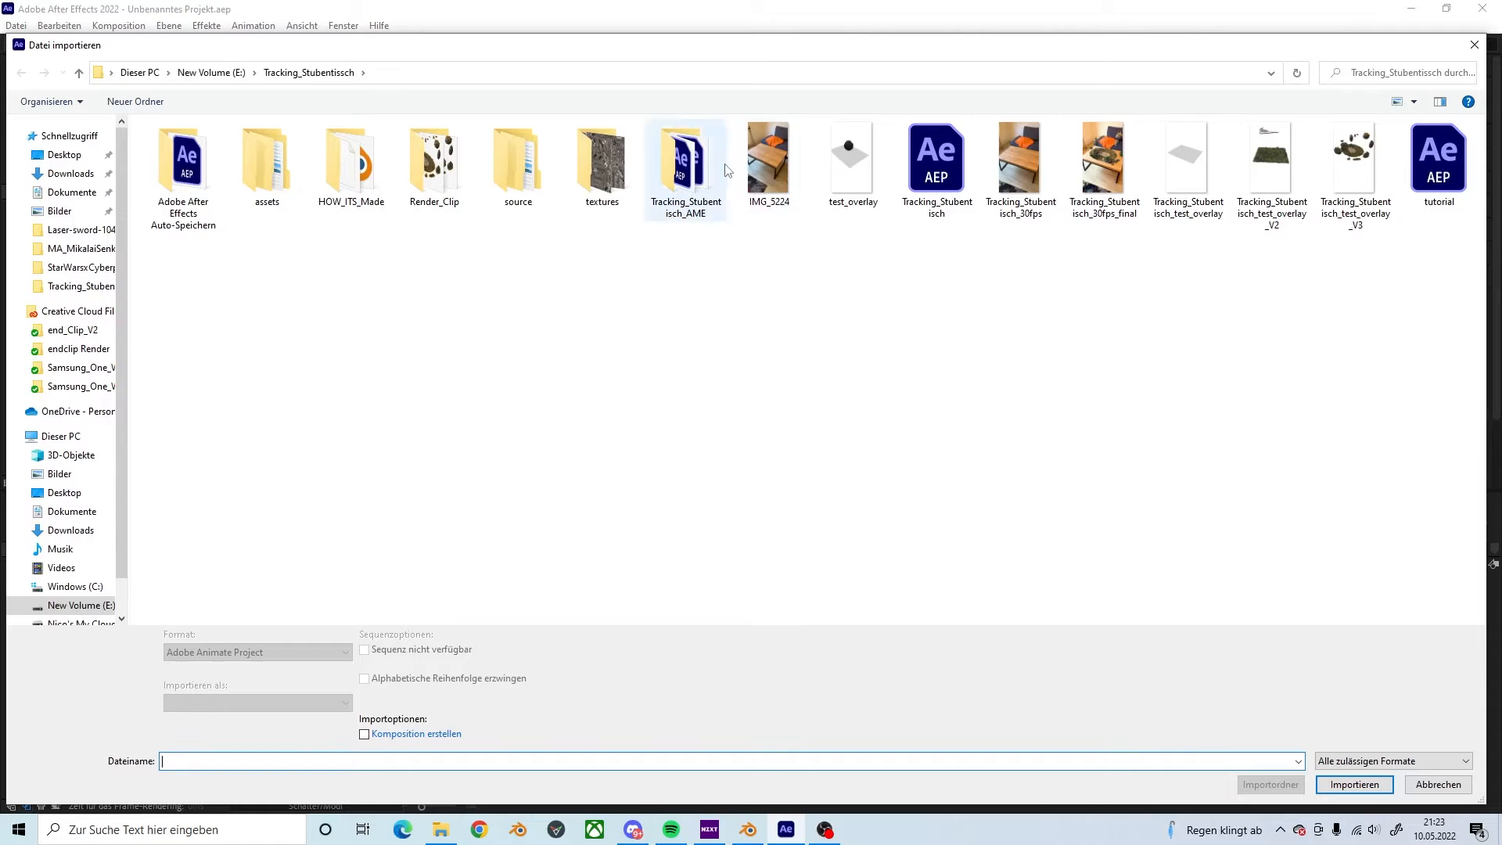
left_click(1014, 188)
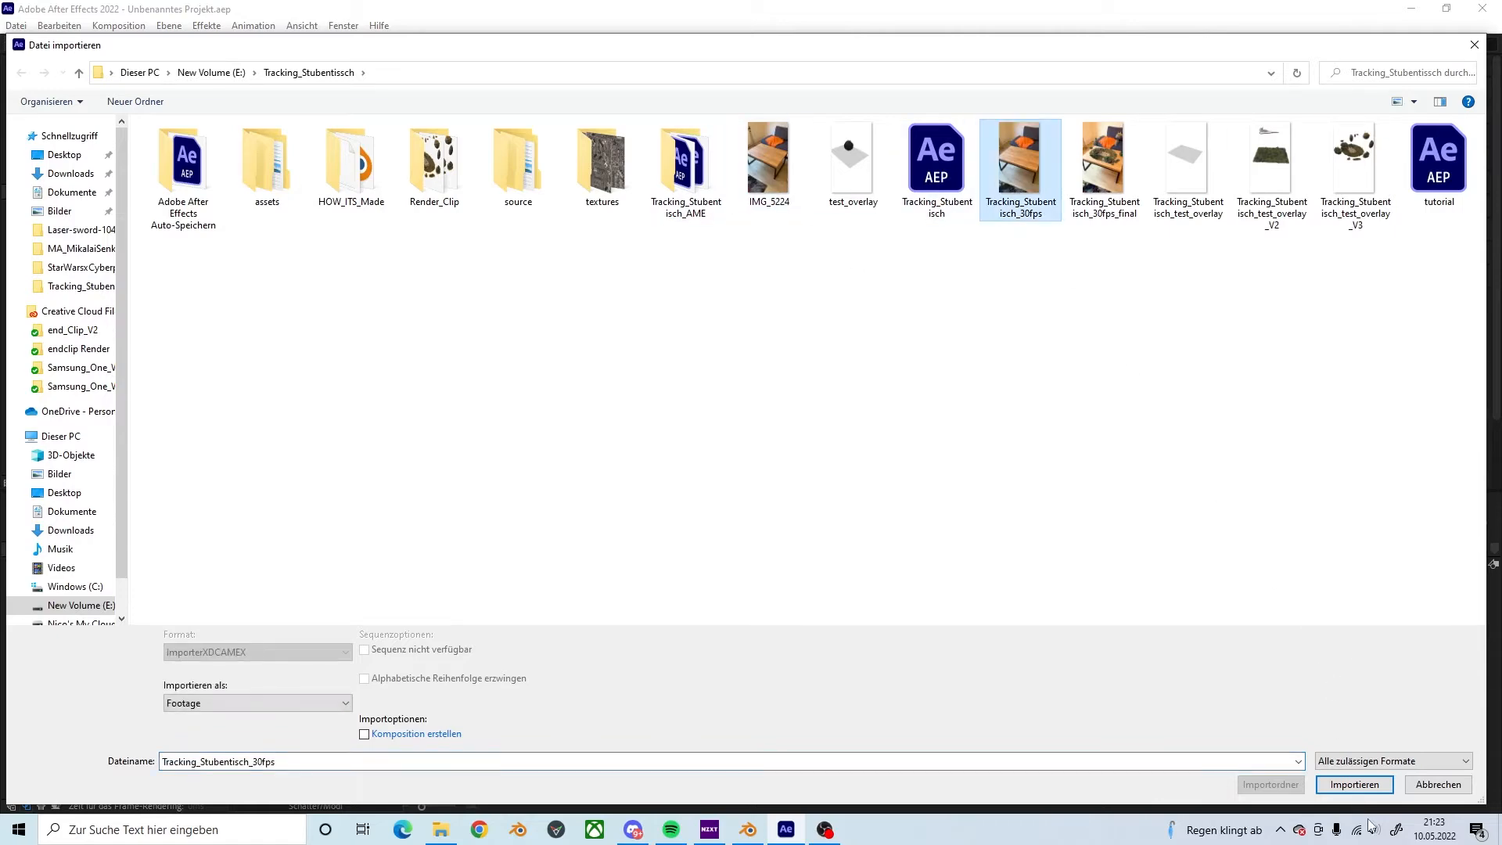
left_click(1353, 784)
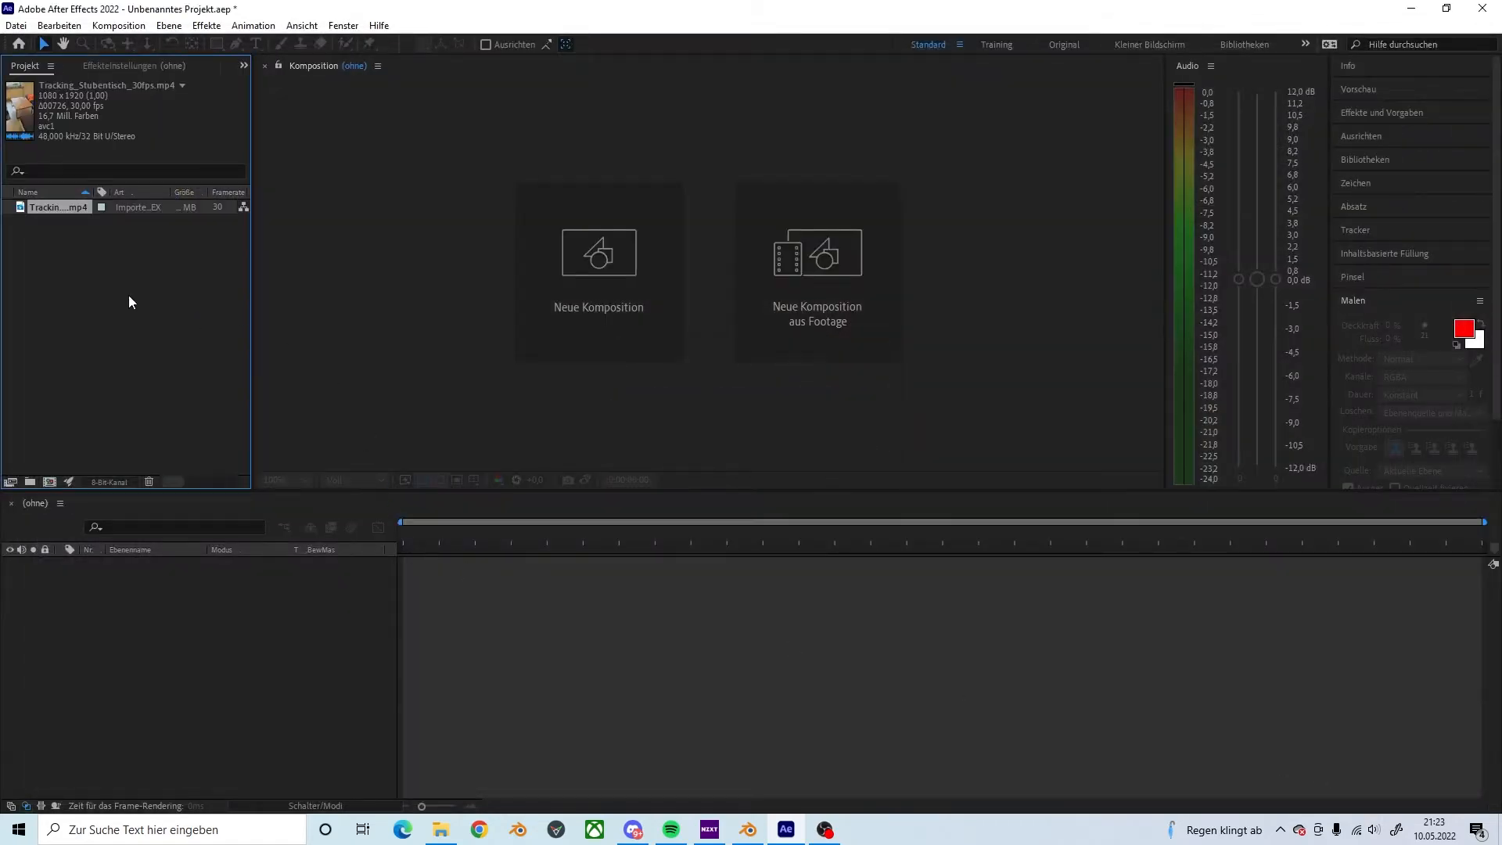
left_click_drag(44, 202, 123, 612)
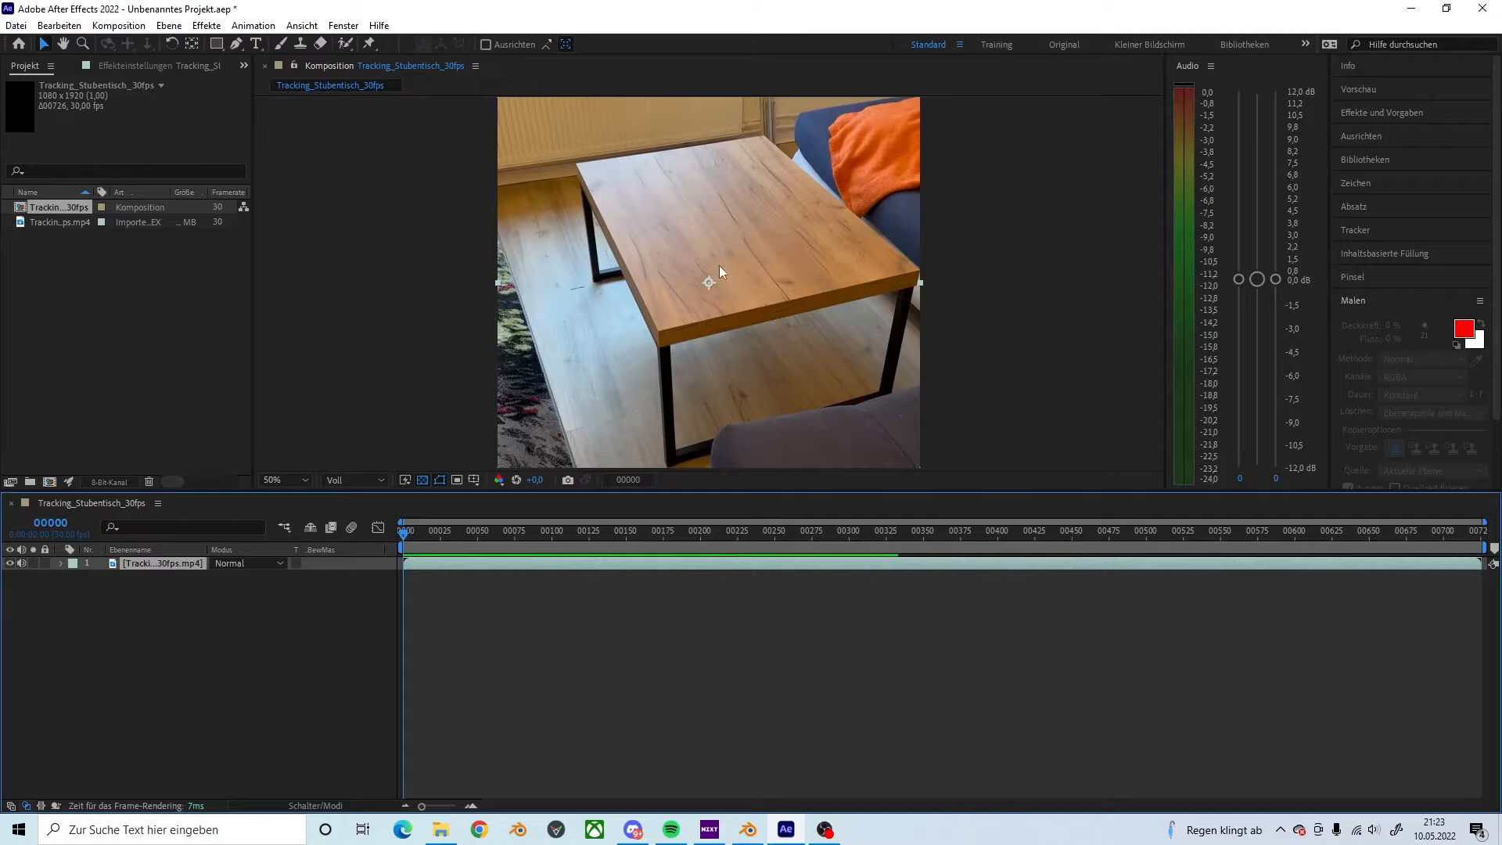
Step: Run 3D camera tracking on the Tracking_Stubentisch_30fps footage layer
scroll(751, 242, "up", 2)
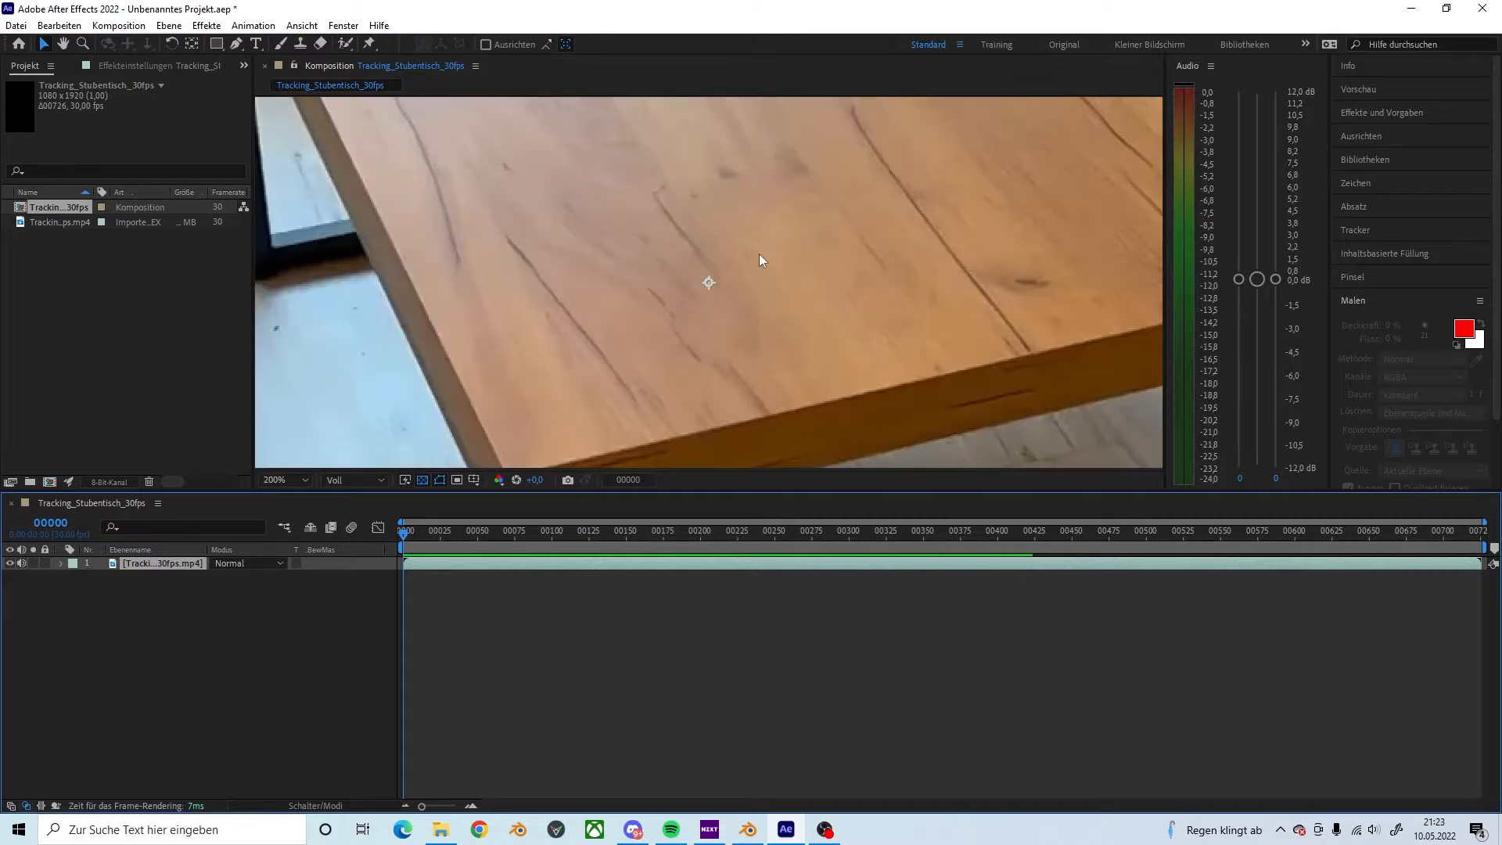
scroll(673, 332, "down", 3)
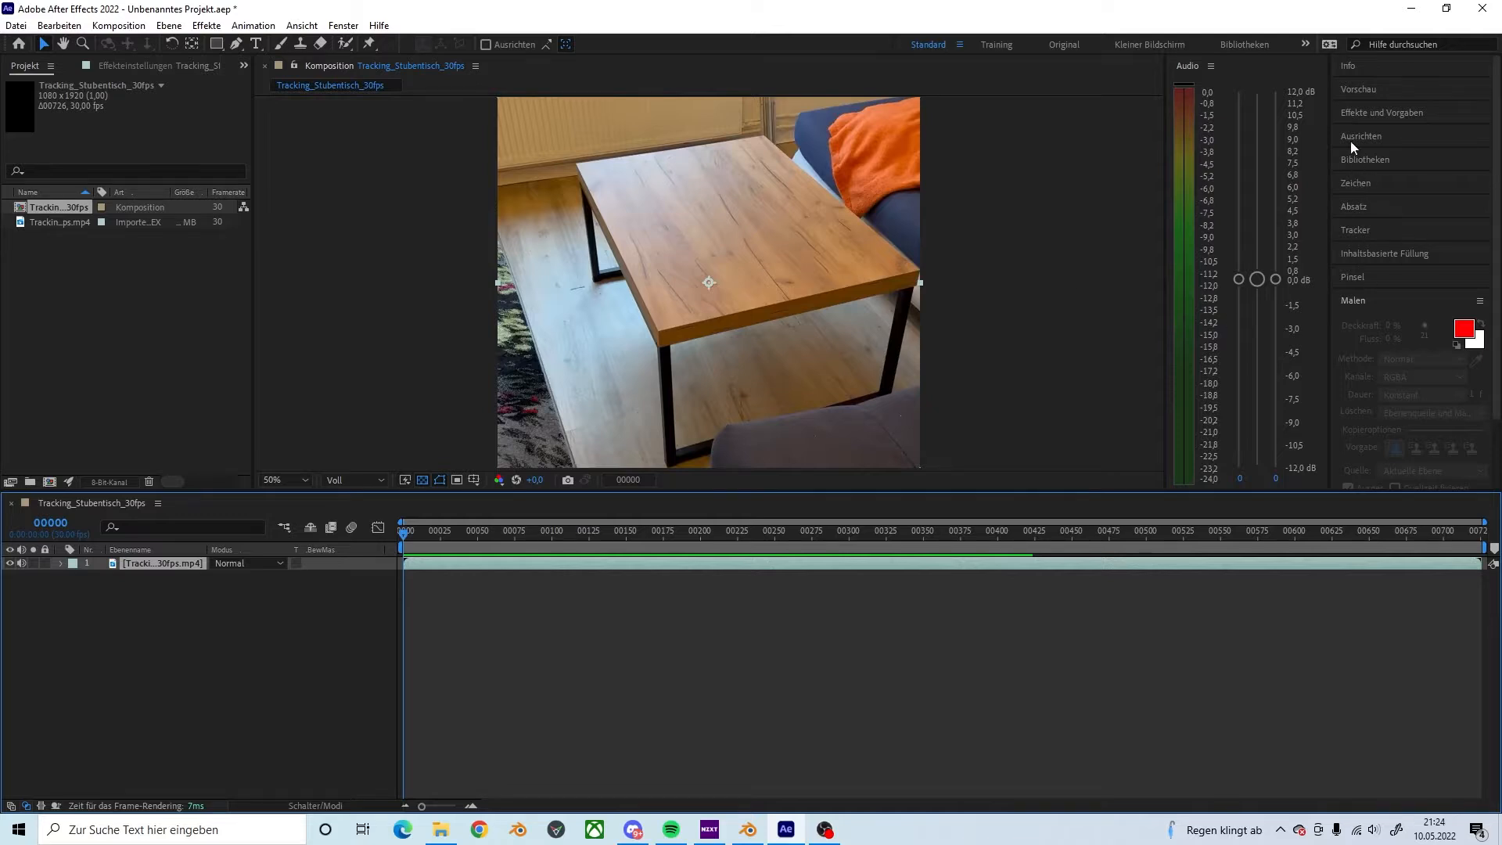
left_click(1350, 300)
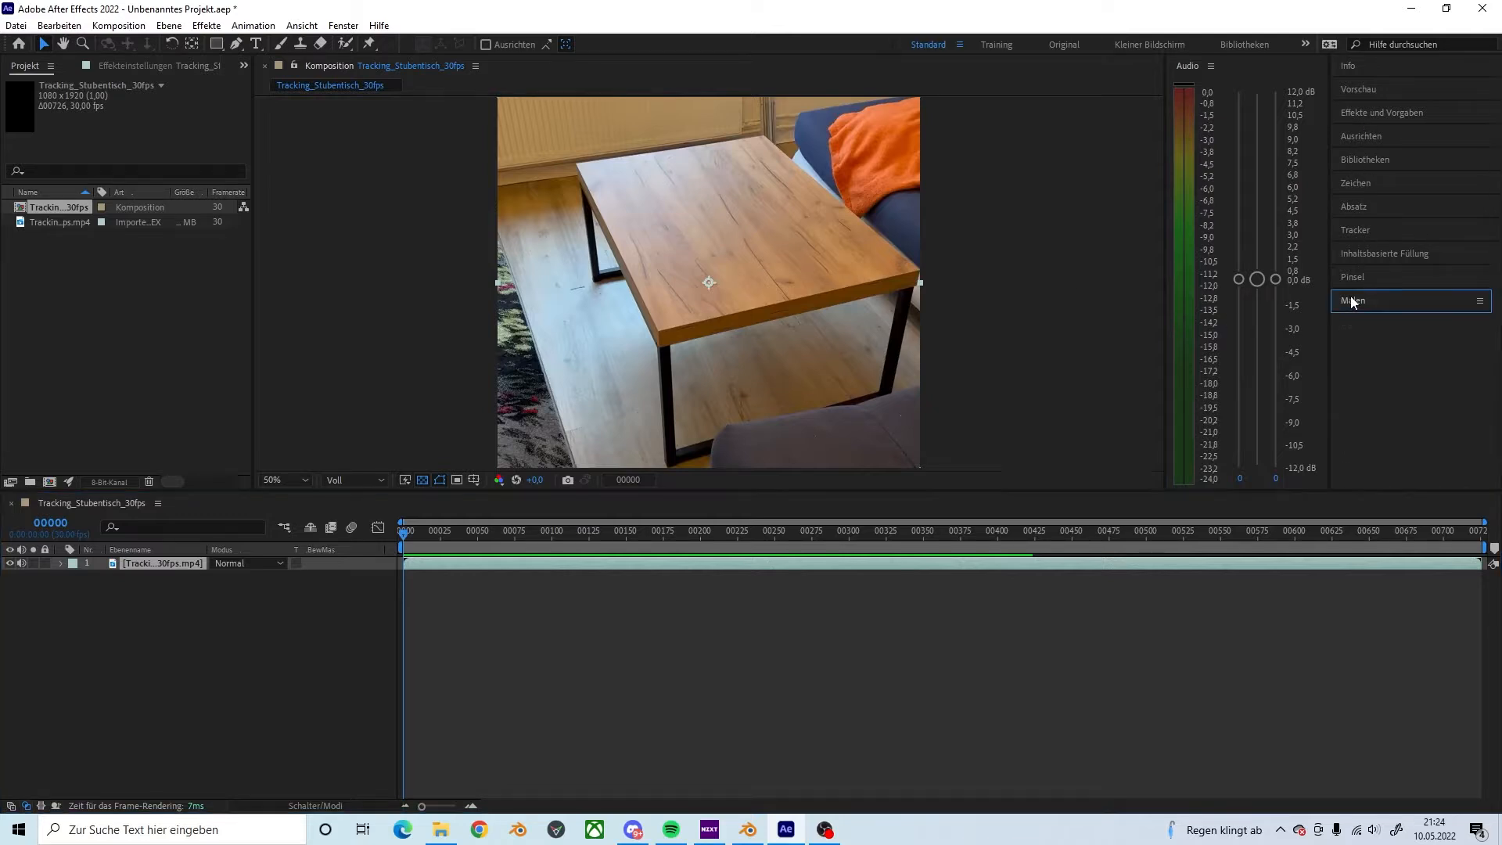
left_click(1354, 231)
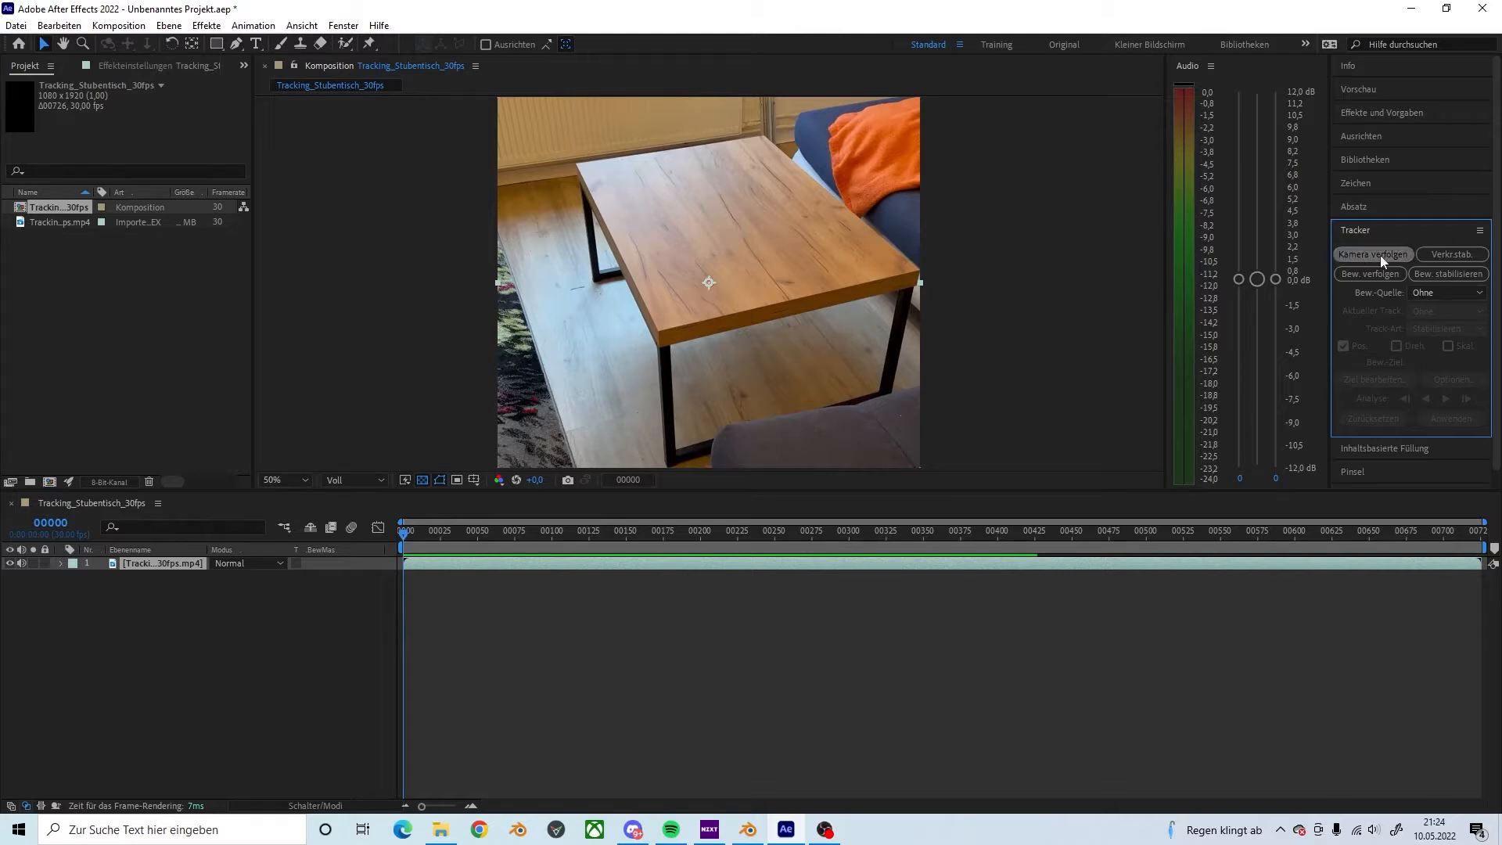
left_click(1380, 255)
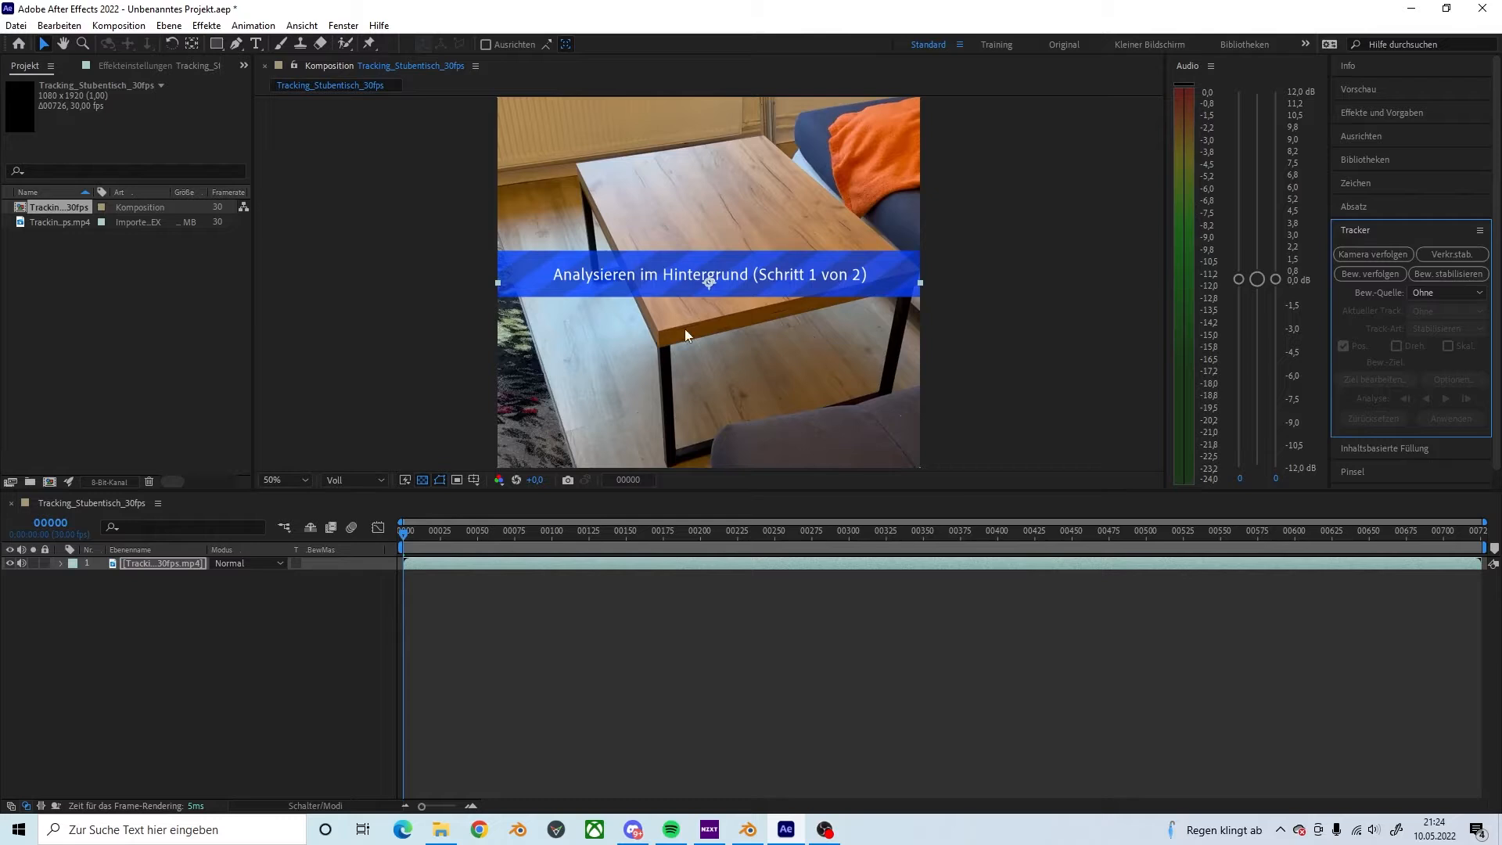
Step: Reveal the 3D camera tracker effect on the footage layer and show its effect settings
left_click(177, 570)
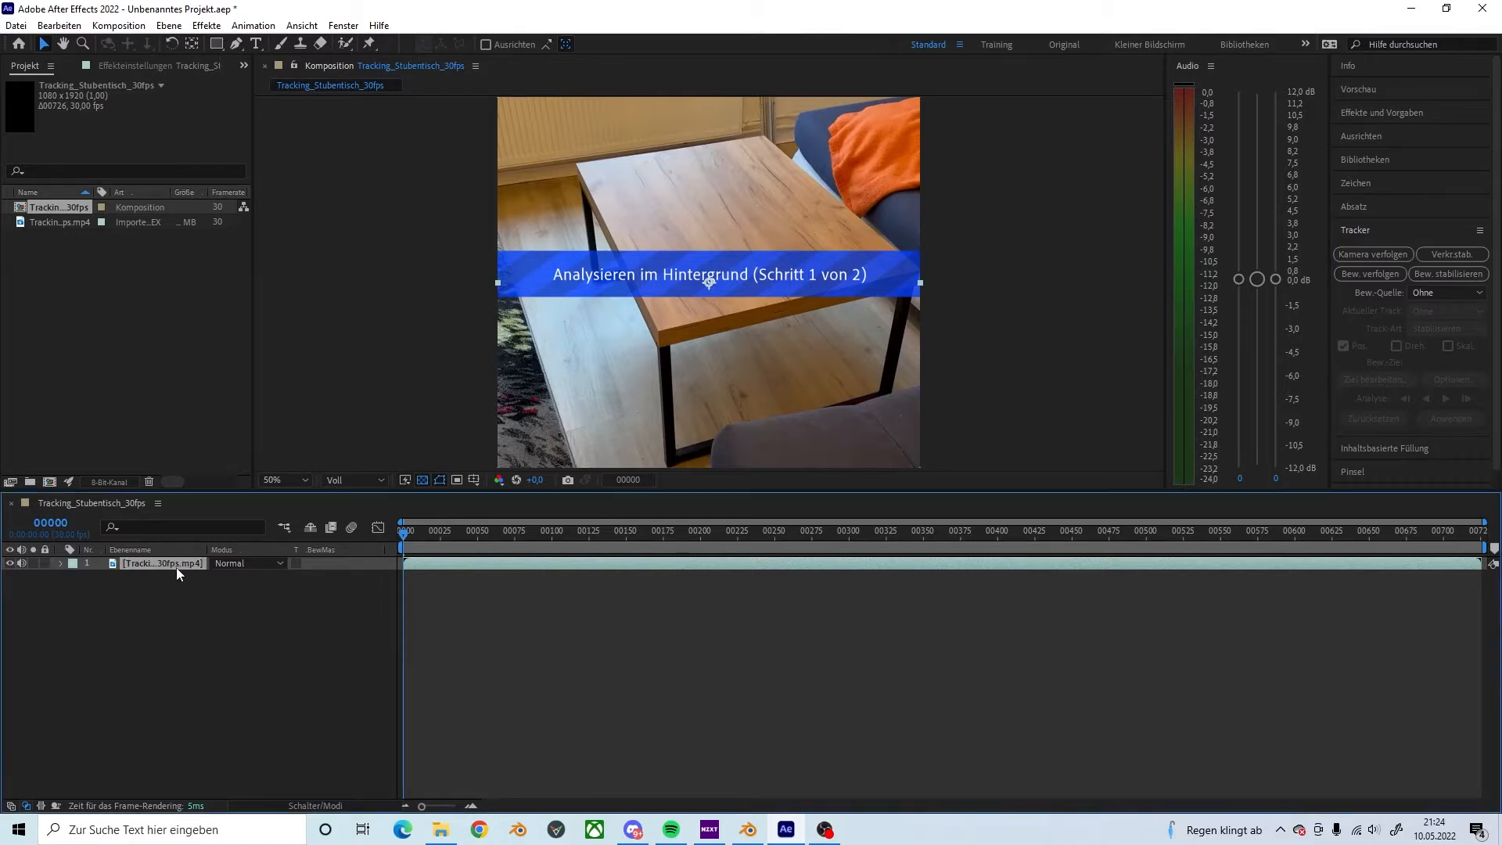
key("e")
left_click(244, 66)
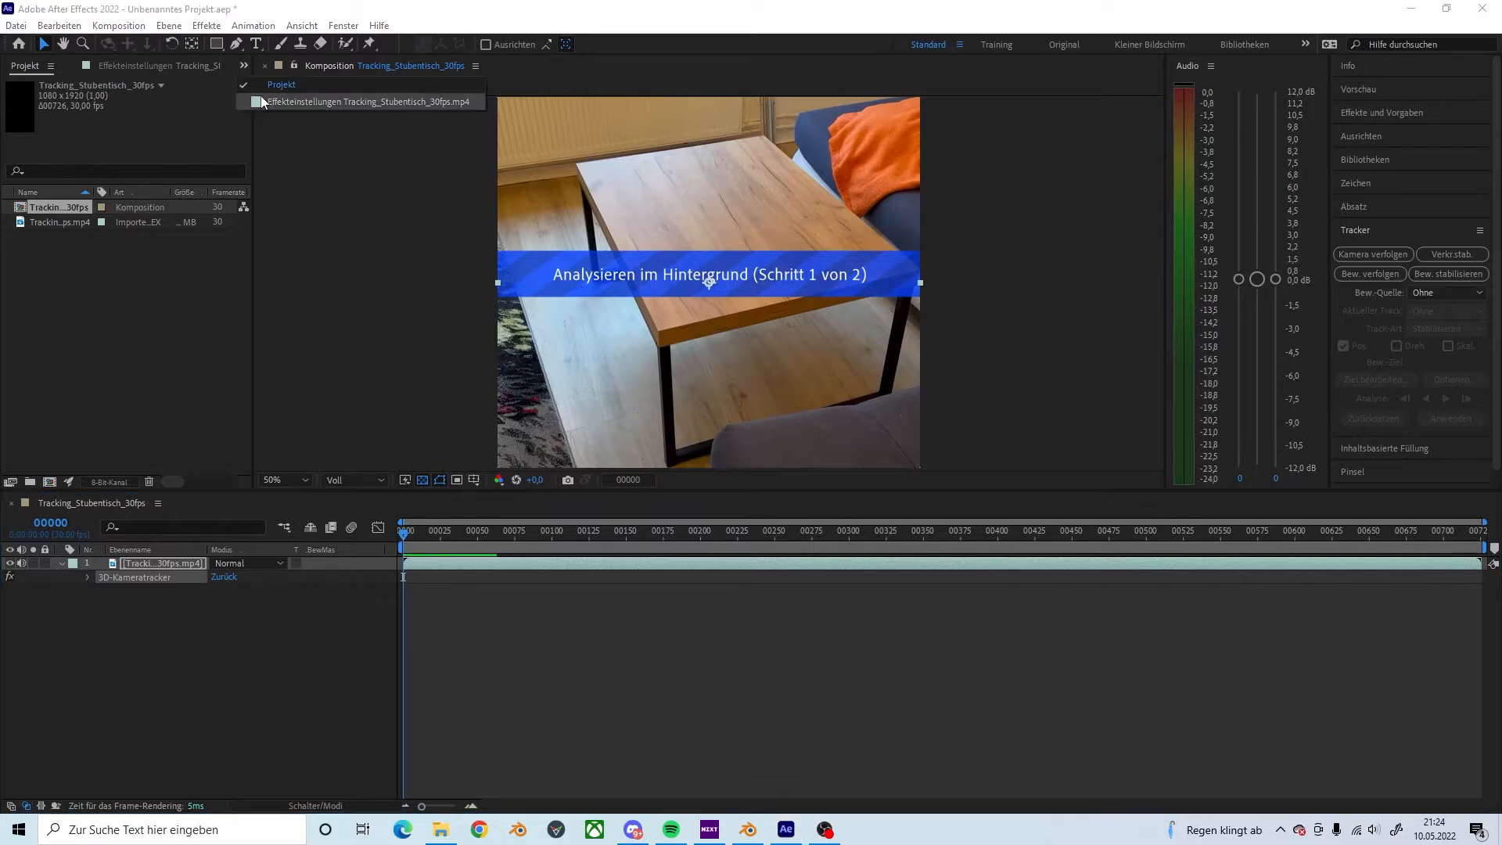
left_click(329, 101)
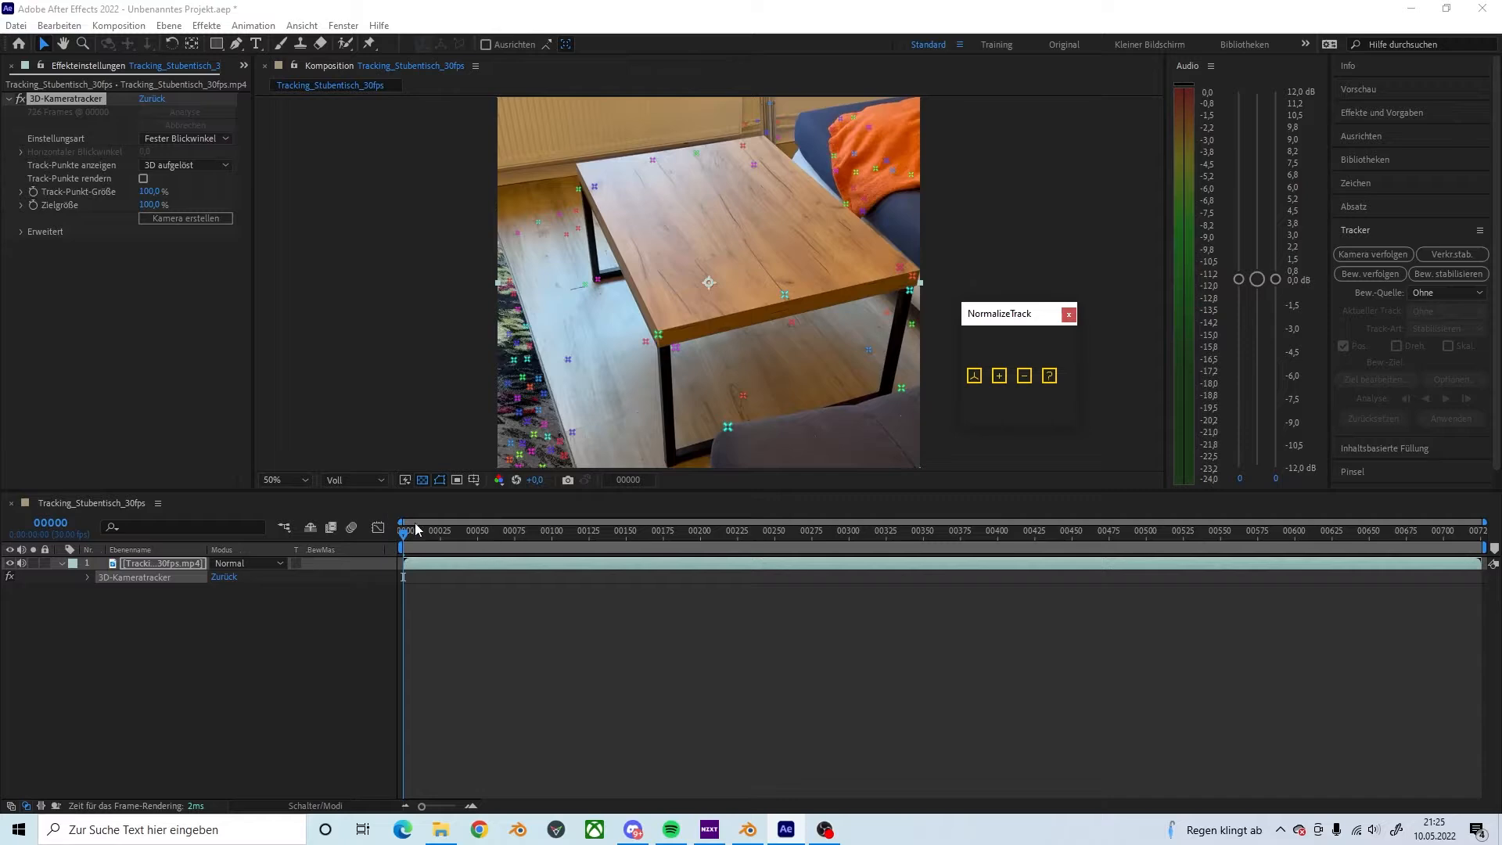
Step: At frame 169, select three track points on the tabletop and create a solid and camera from them
left_click_drag(415, 528, 665, 573)
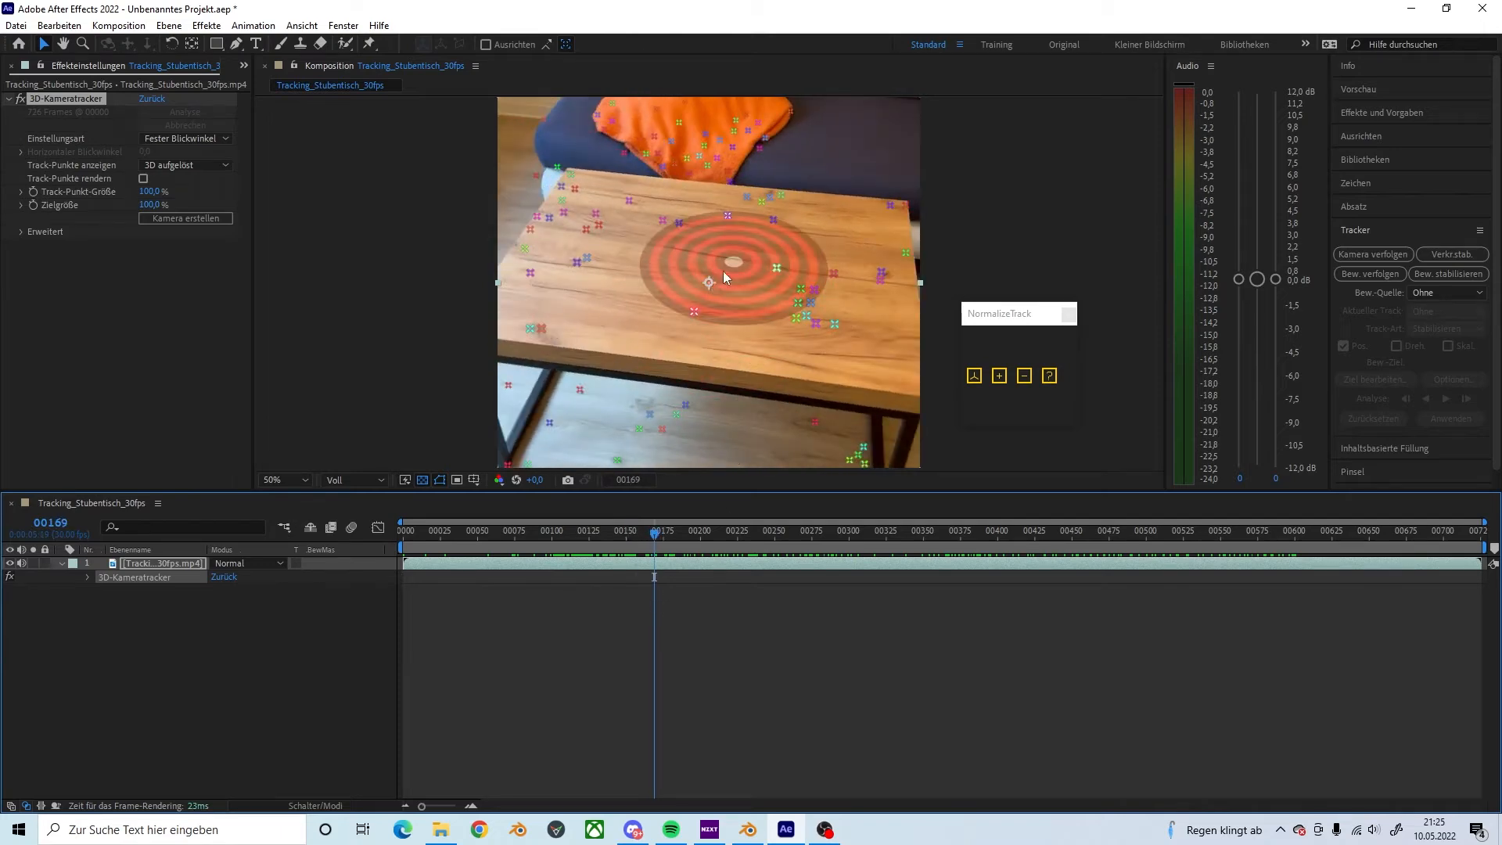
left_click(723, 271)
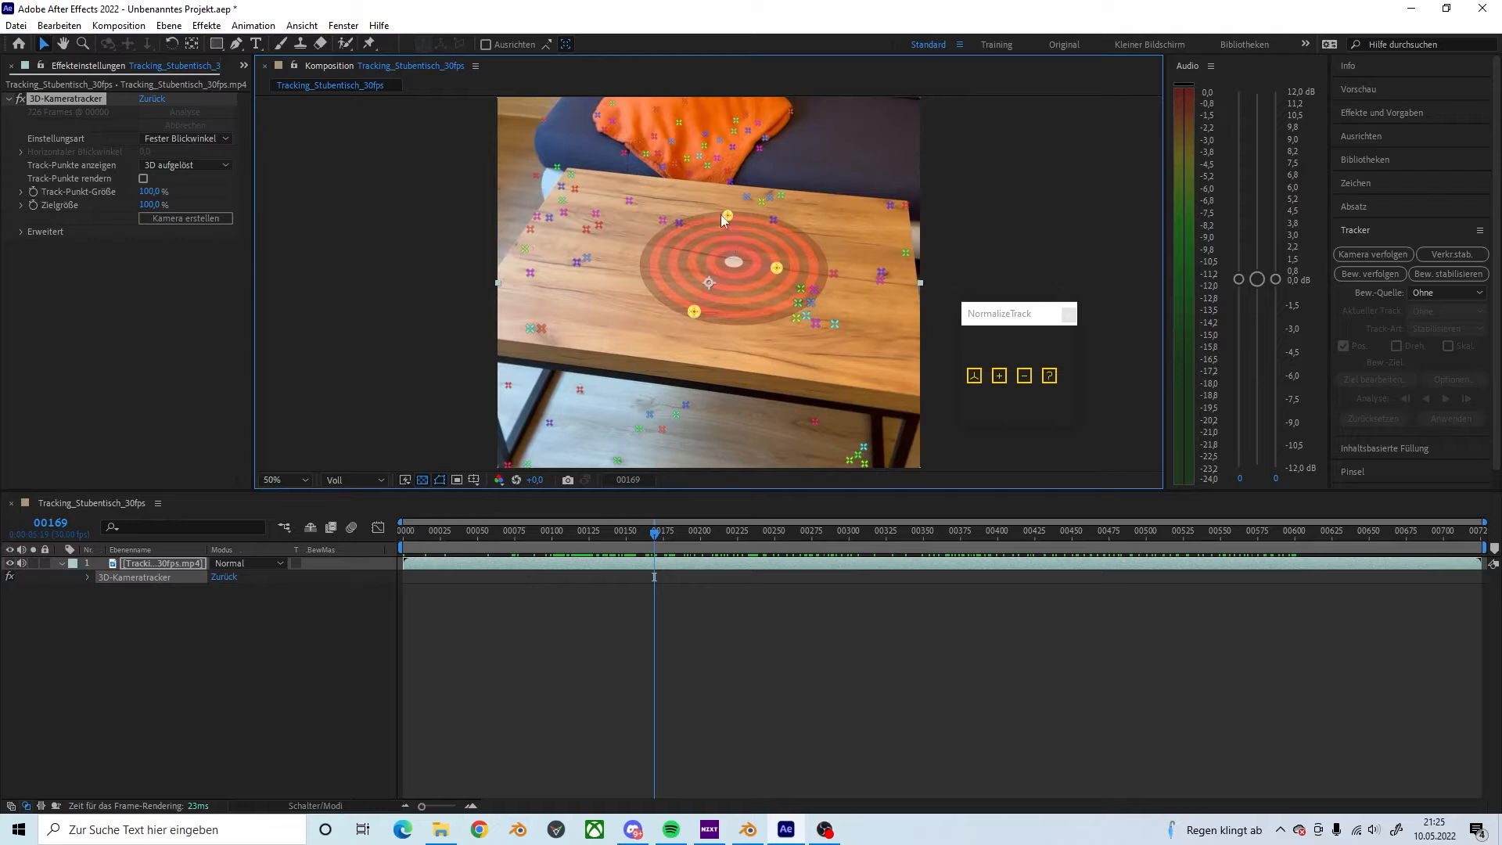
right_click(727, 270)
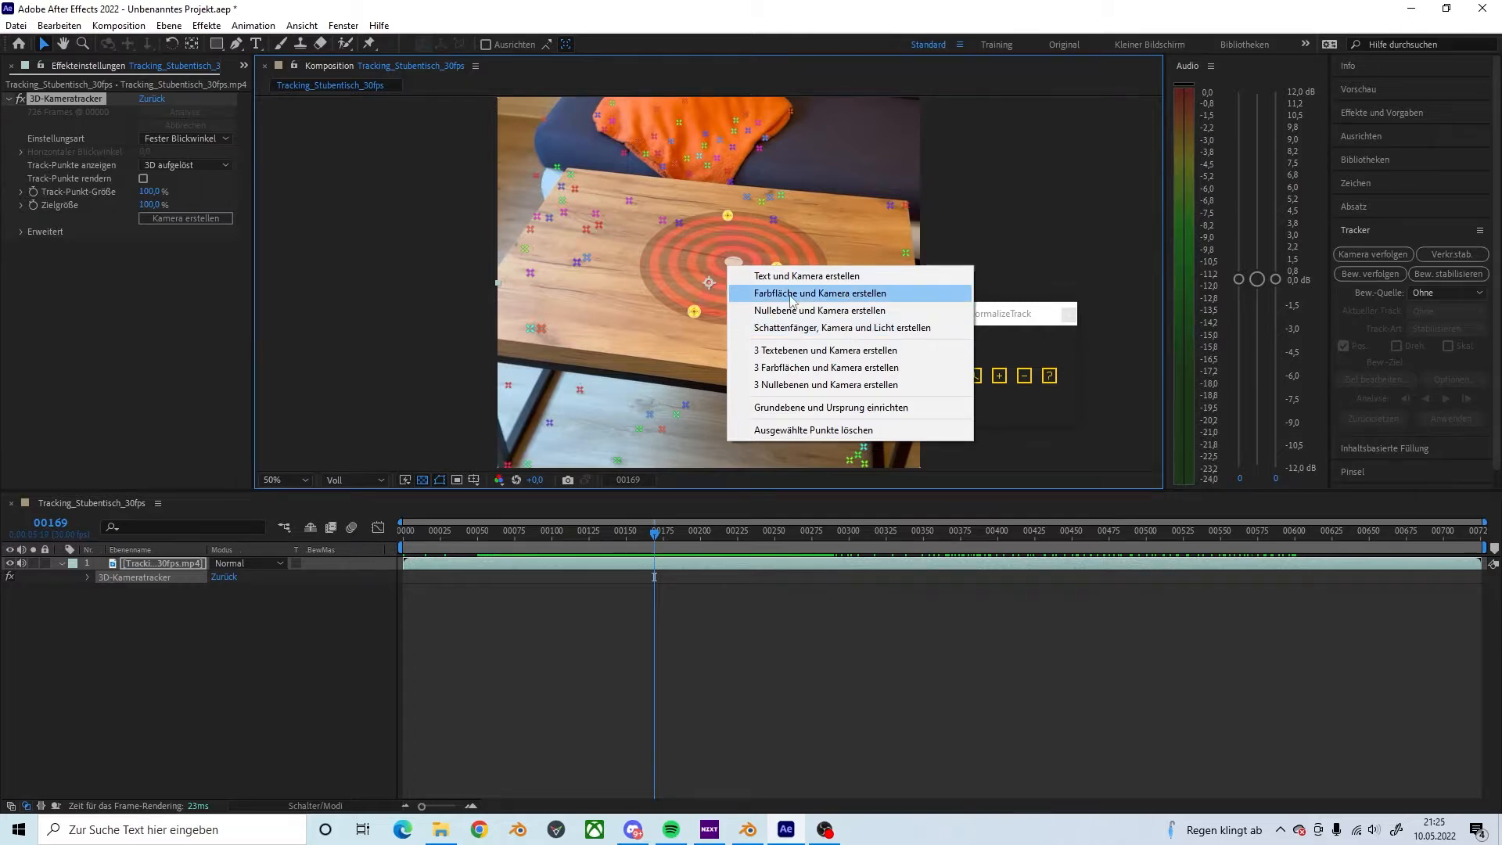
left_click(791, 294)
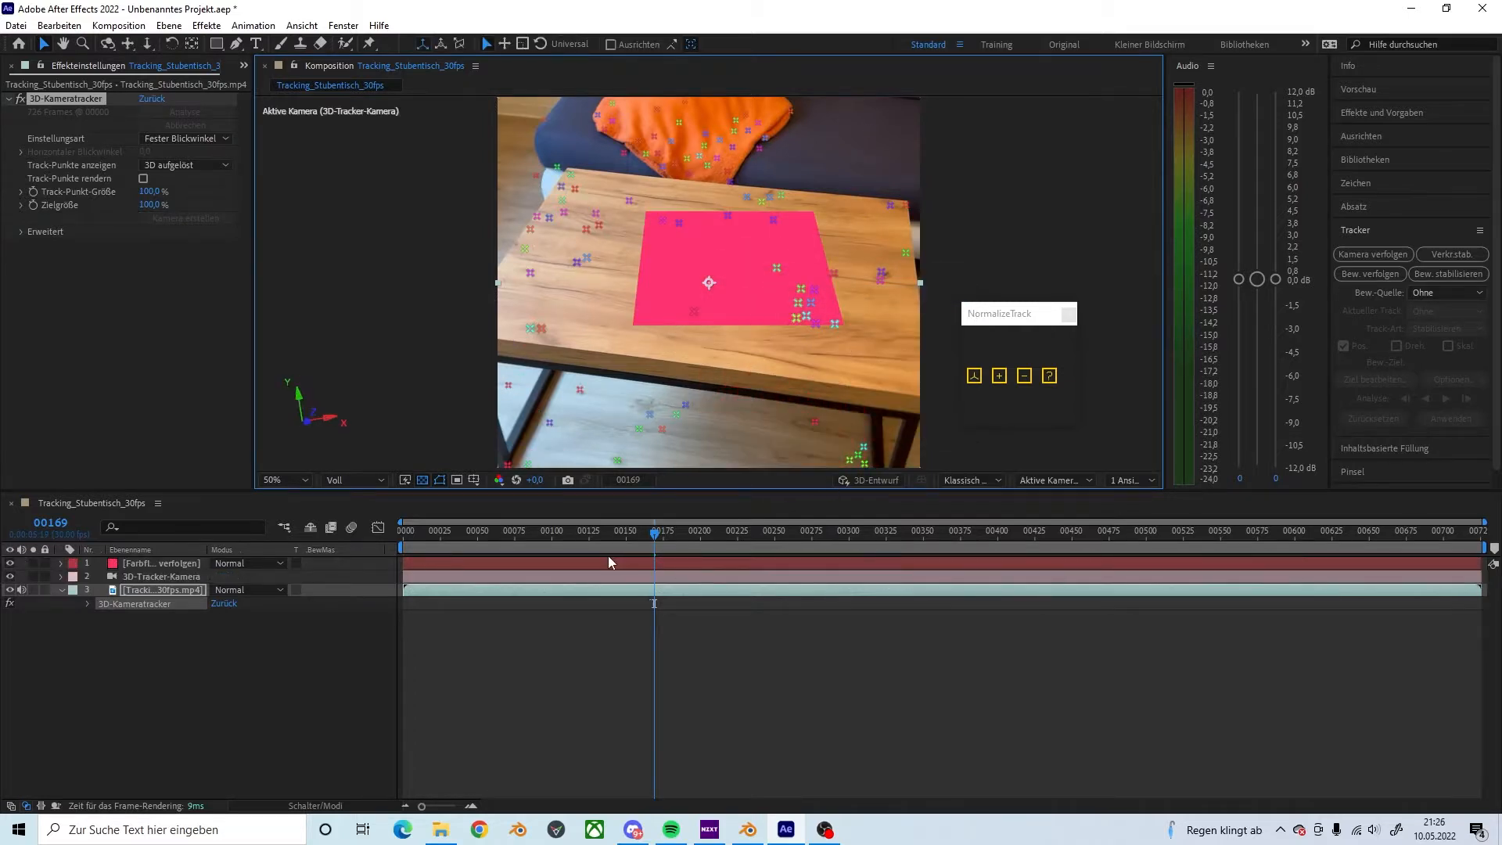
Step: Expand the tracked solid layer's transform properties and examine its position, scale and orientation
left_click(123, 565)
left_click(62, 564)
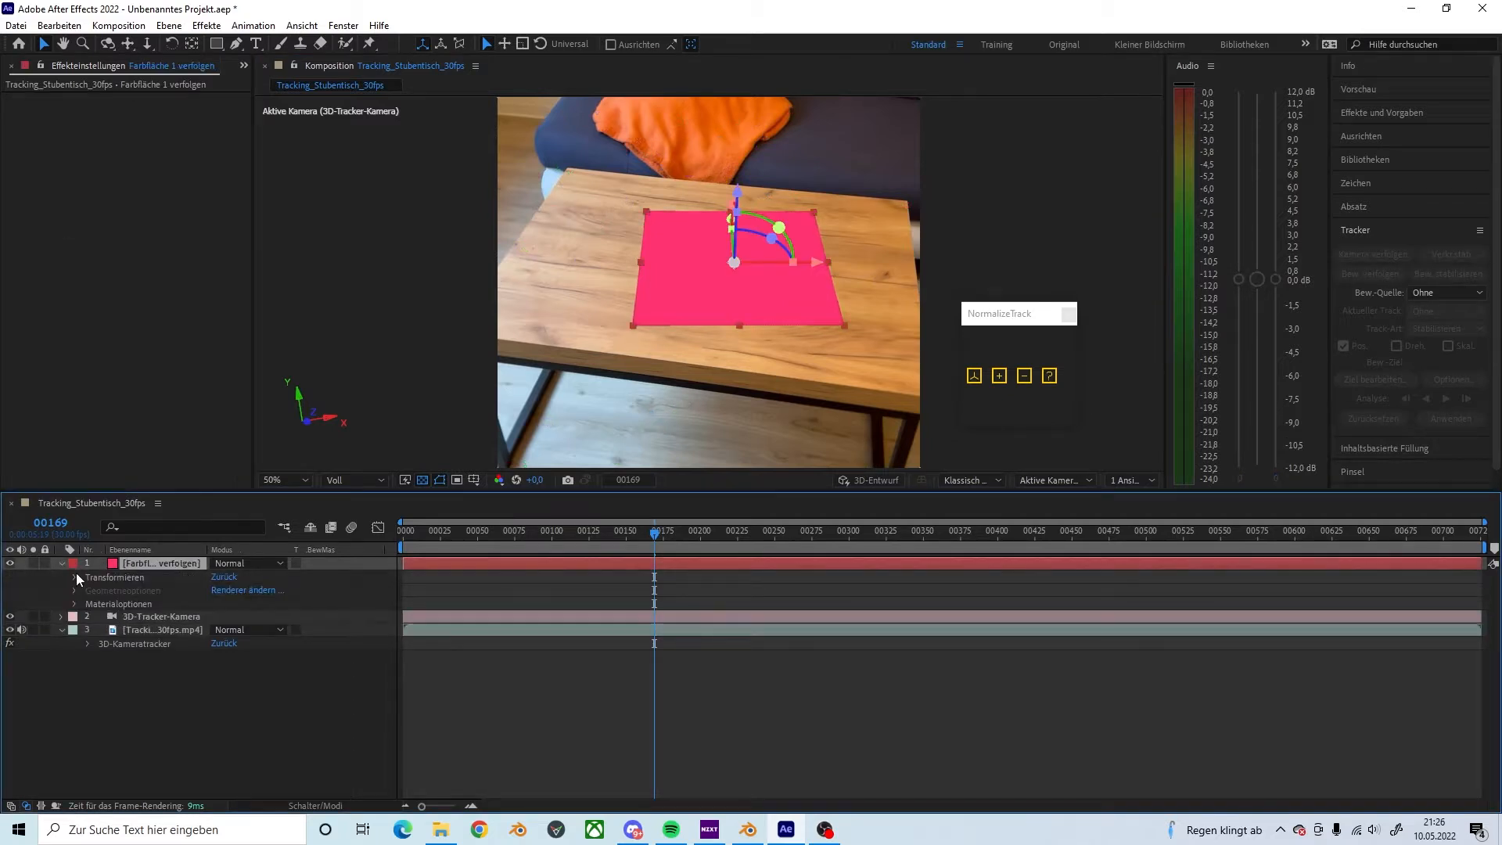
left_click(74, 578)
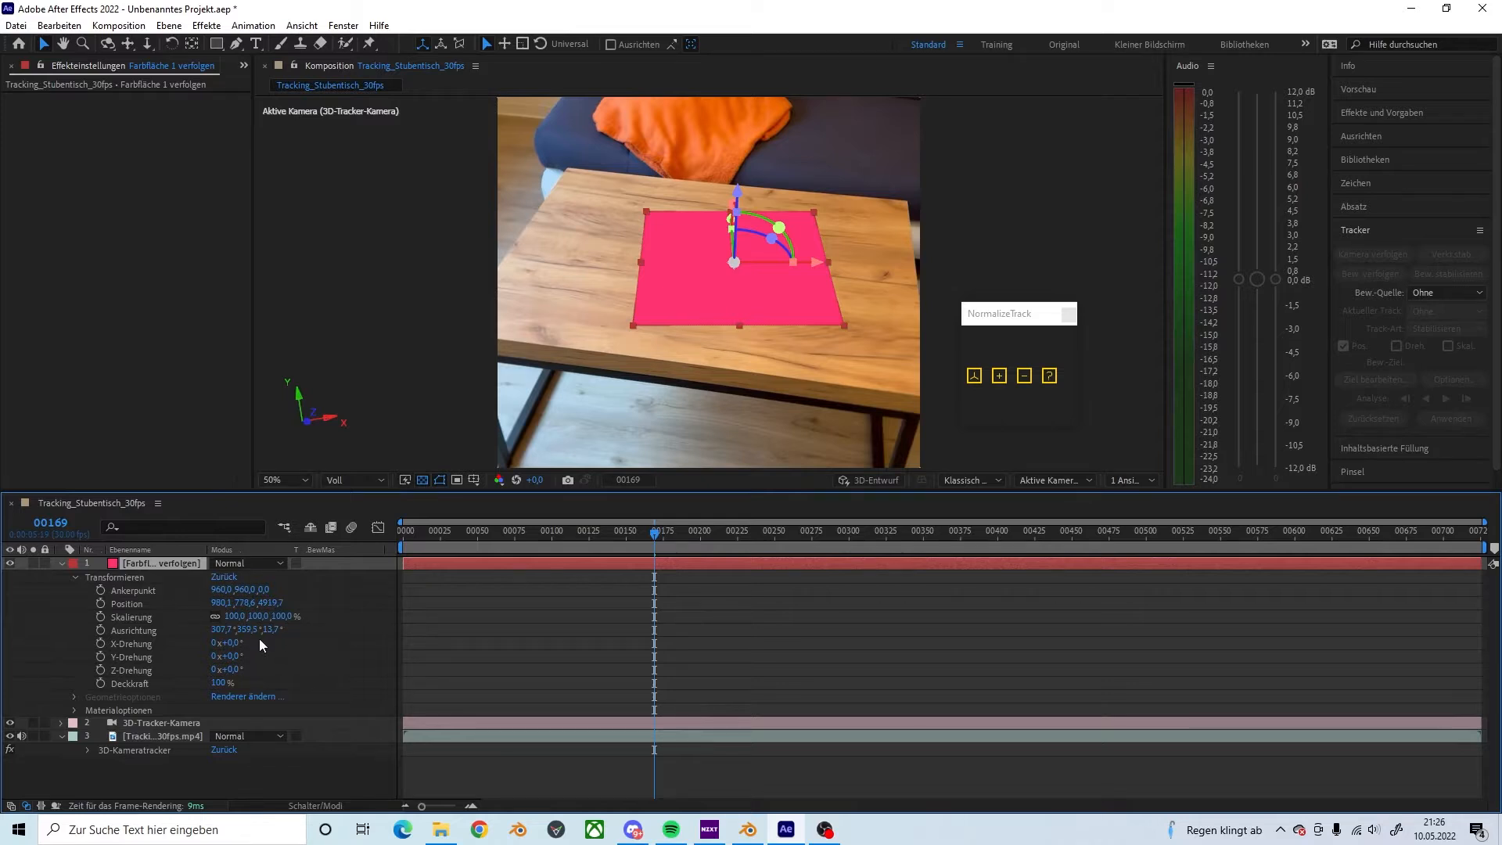
left_click(78, 575)
left_click(742, 261)
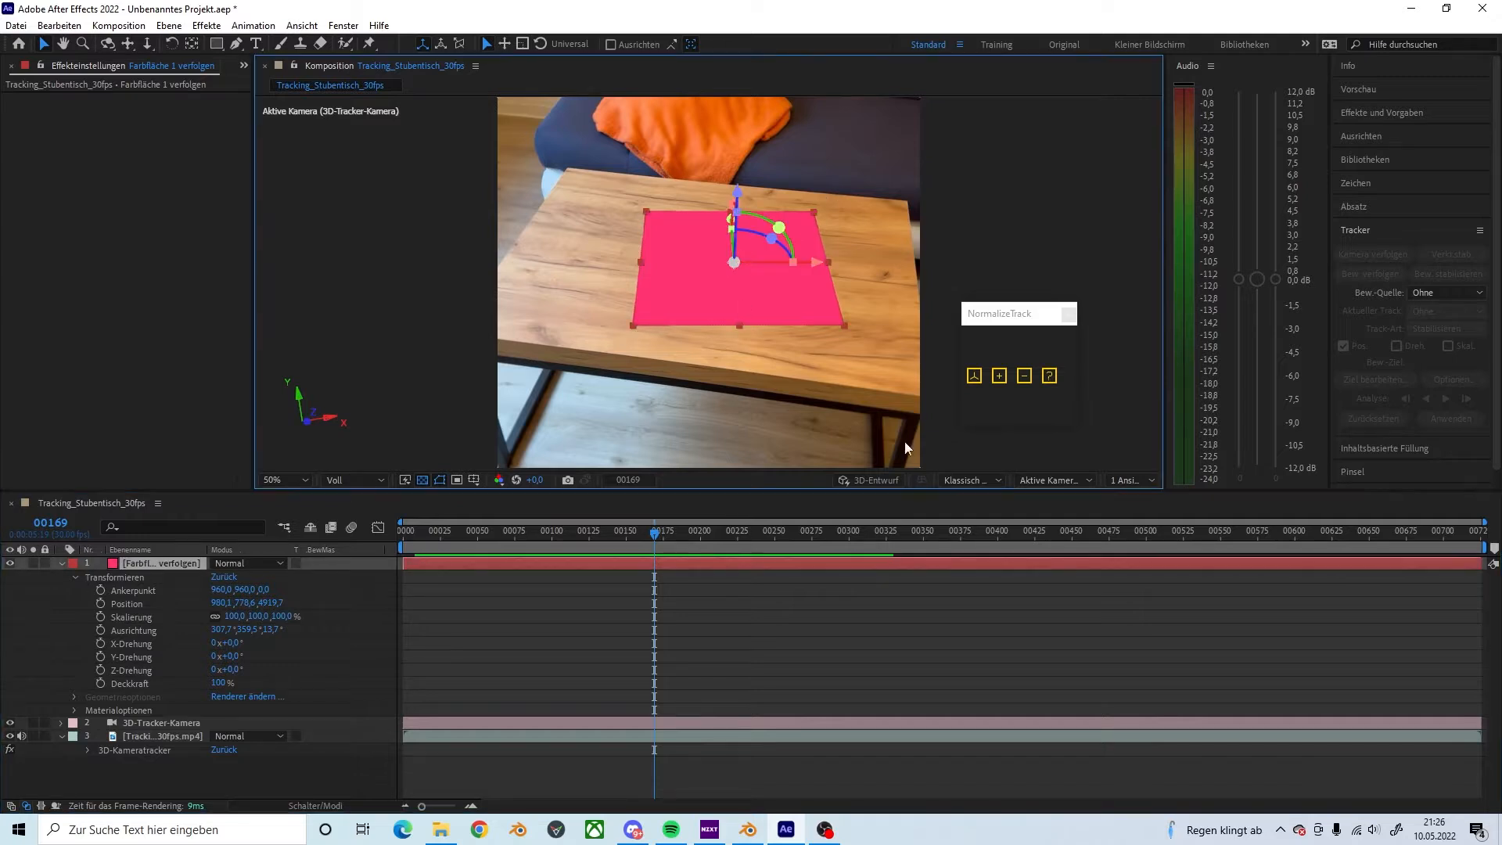
left_click(991, 326)
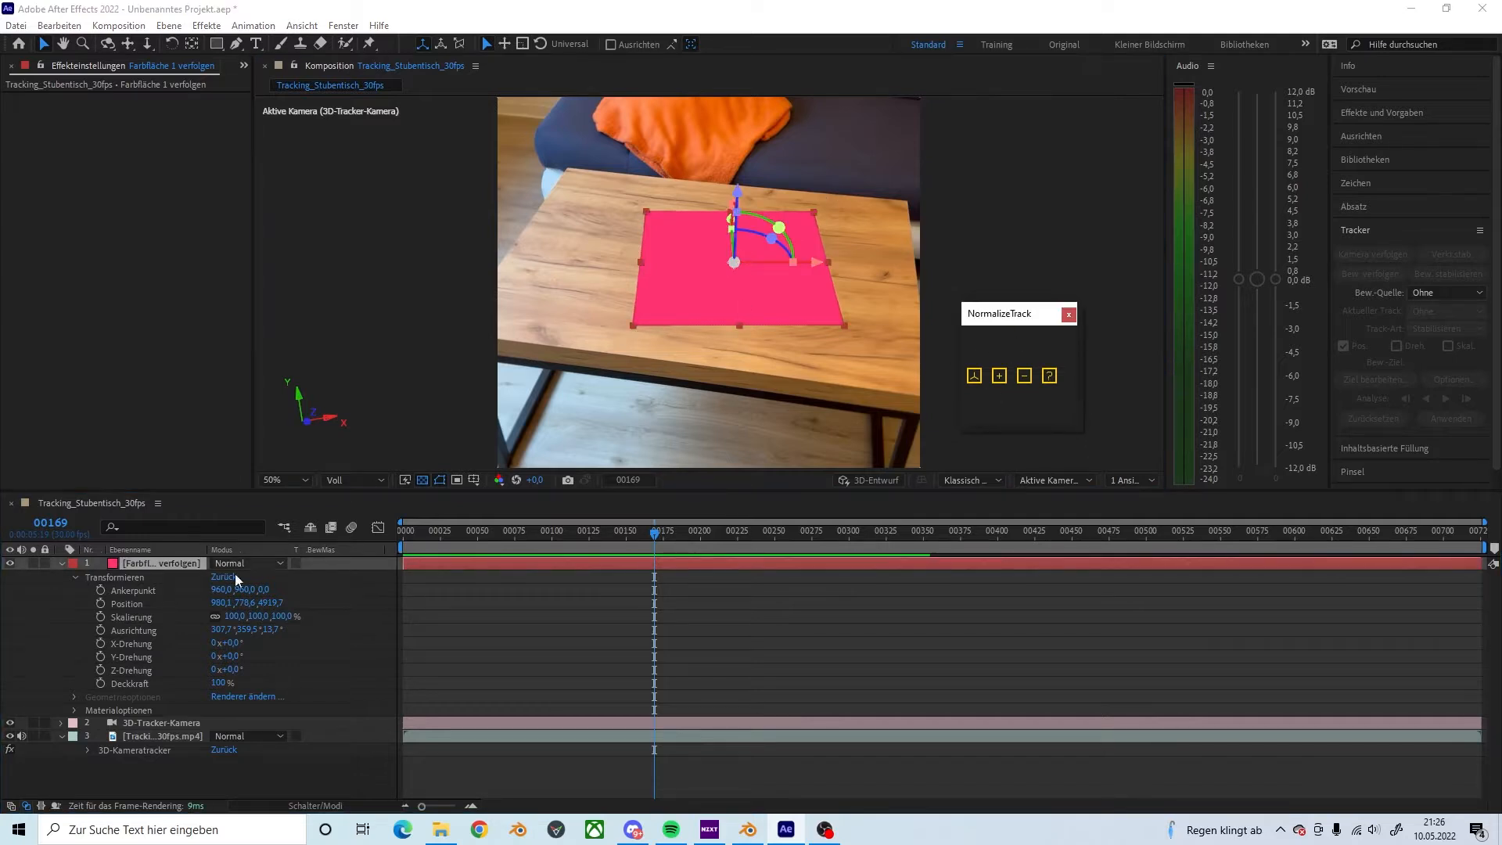
Step: Rename the tracked solid layer to "ground" and normalize the camera track to it with NormalizeTrack
left_click(171, 567)
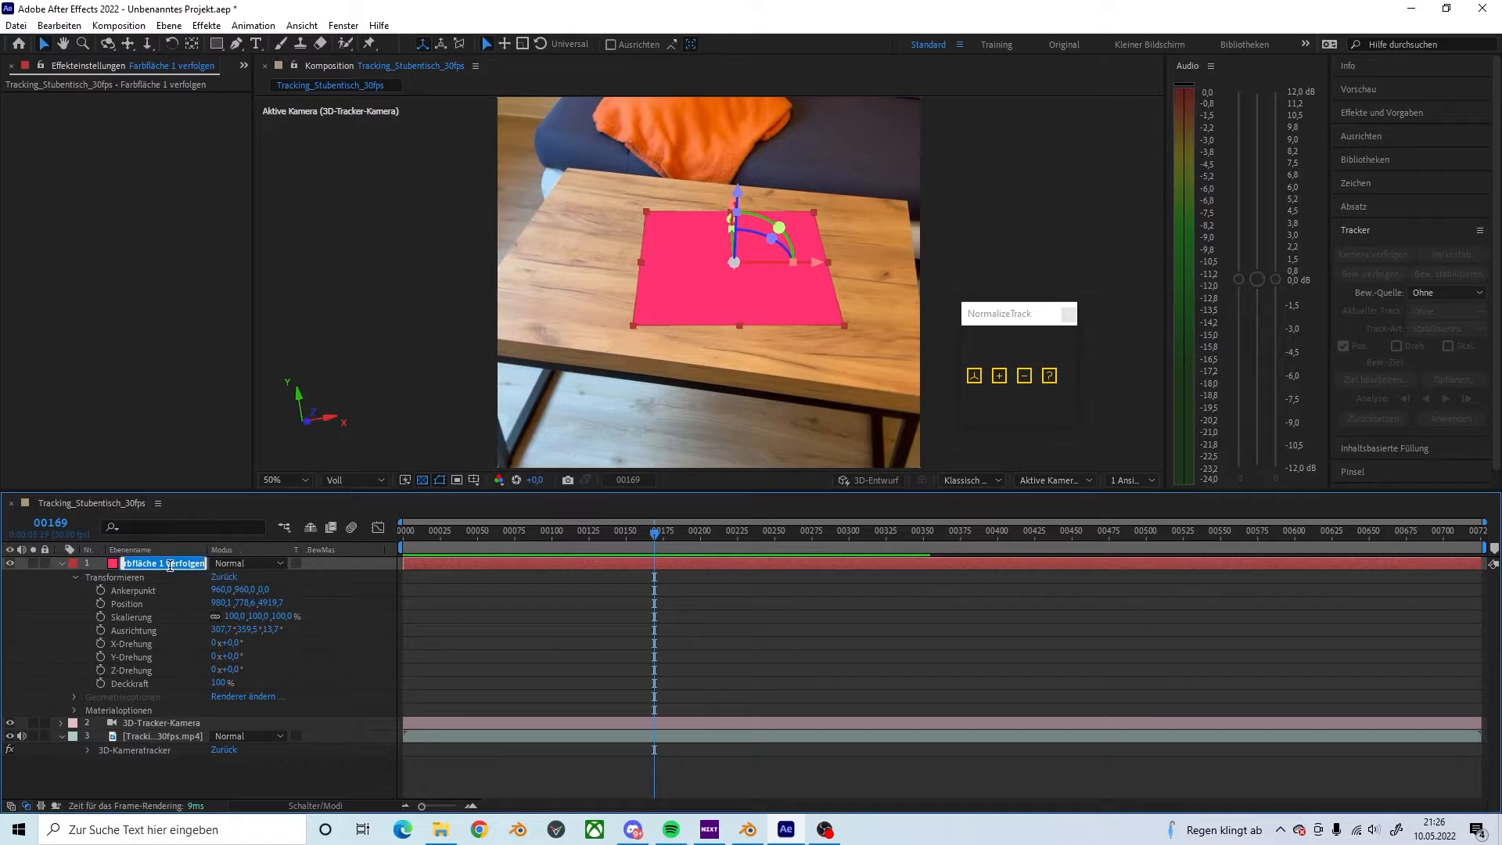
type("ground")
key("Return")
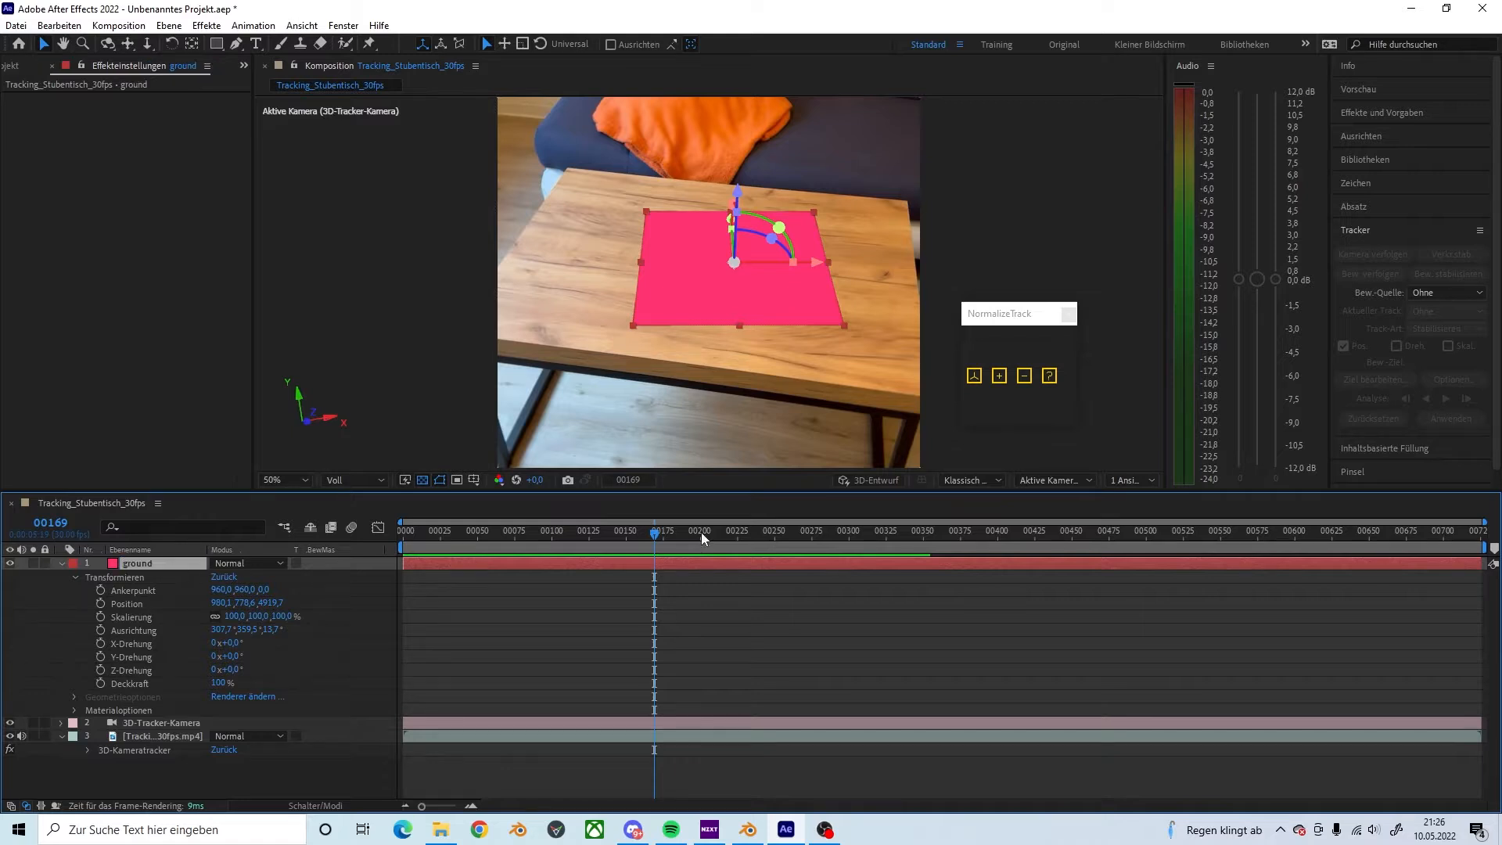
left_click(975, 377)
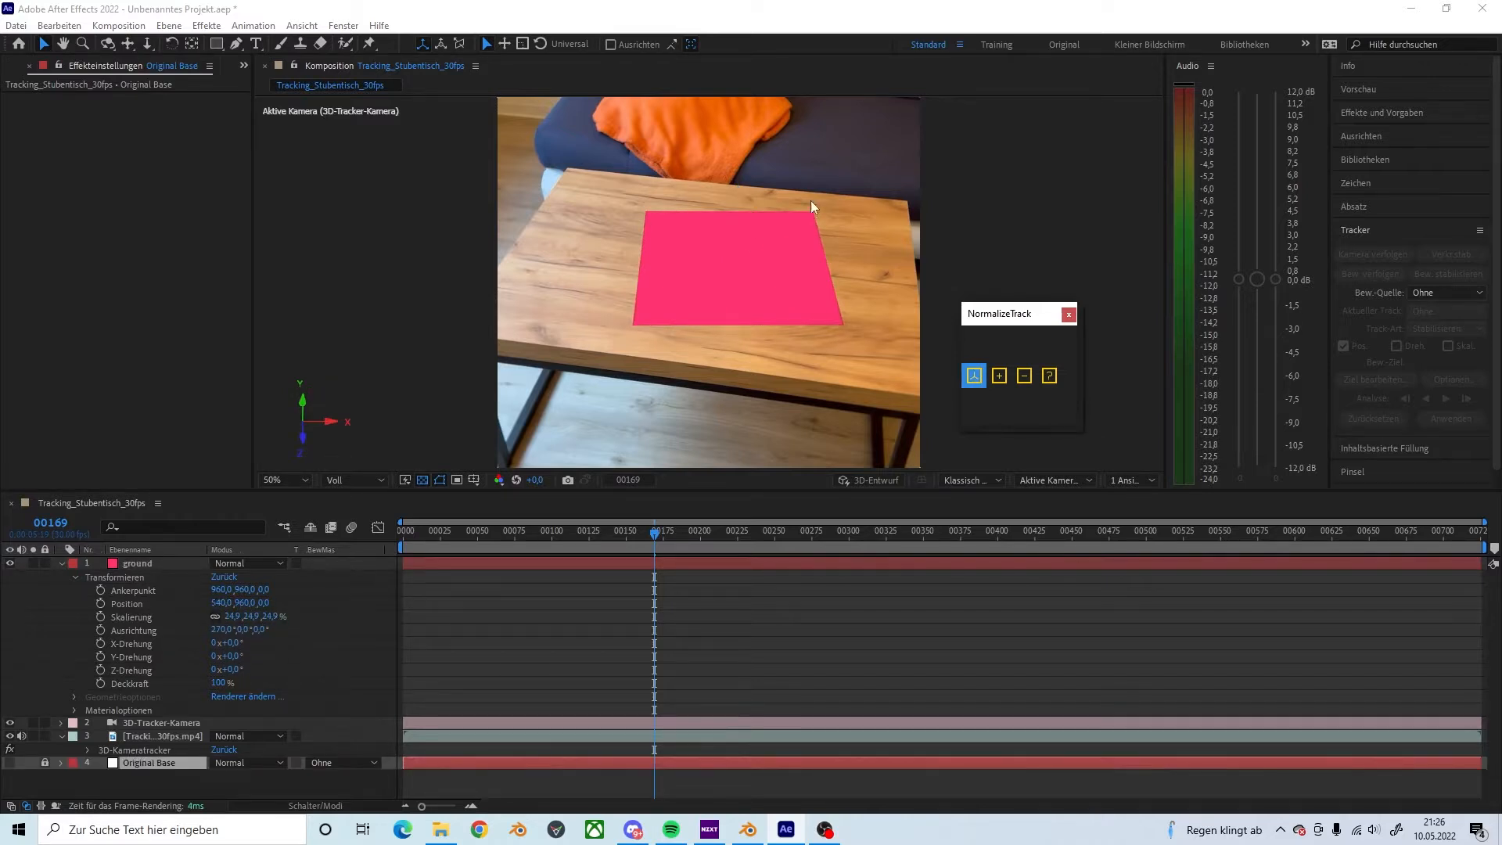
Step: Fit the ground solid to the tabletop at frame 178, scaling it to about 47.5 × 32.5 % with a Z orientation of about 9°
left_click(775, 239)
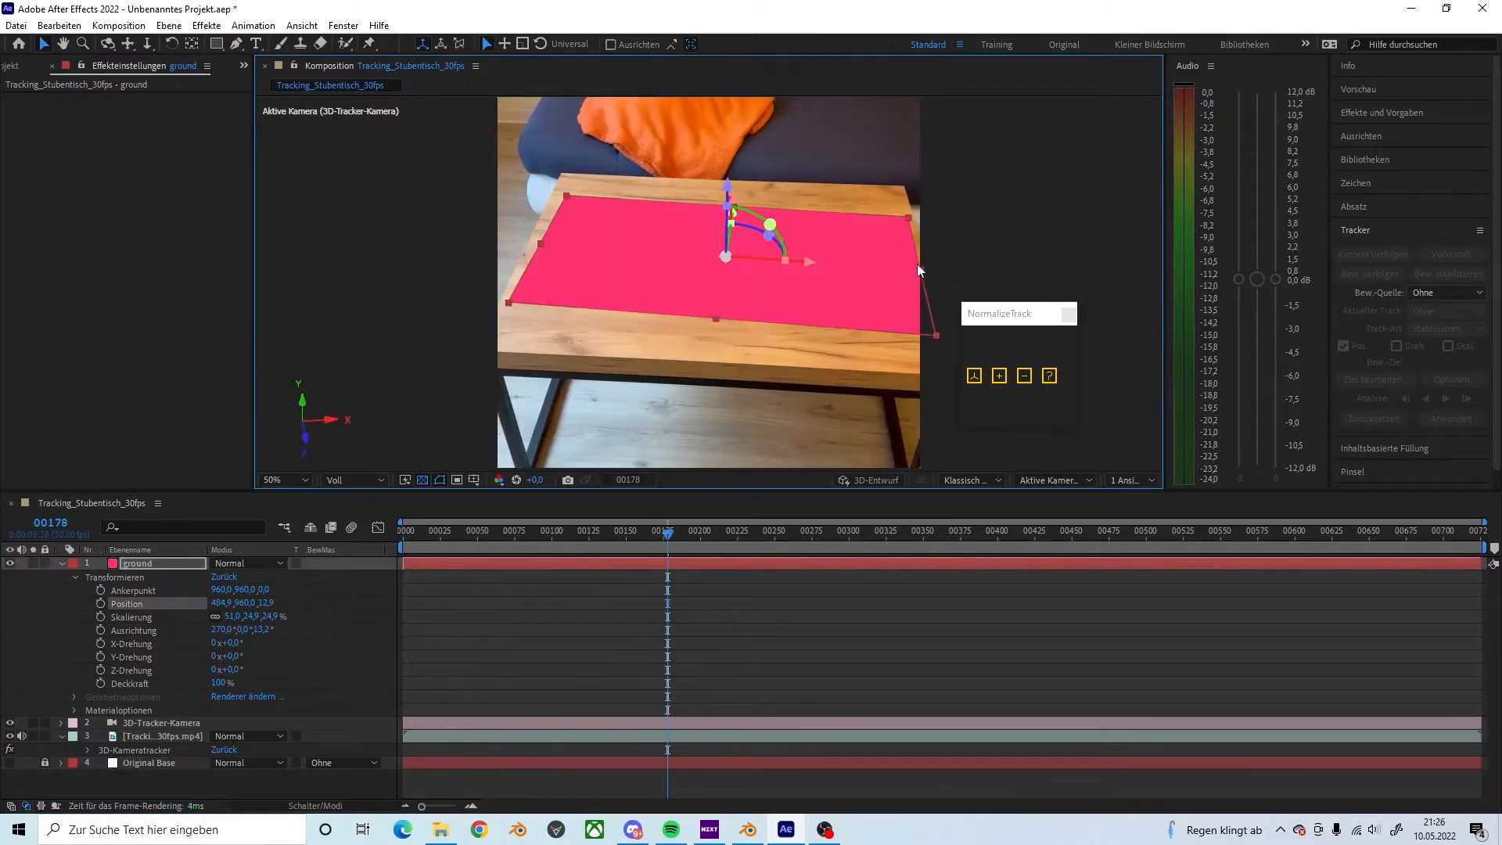
left_click_drag(921, 273, 908, 270)
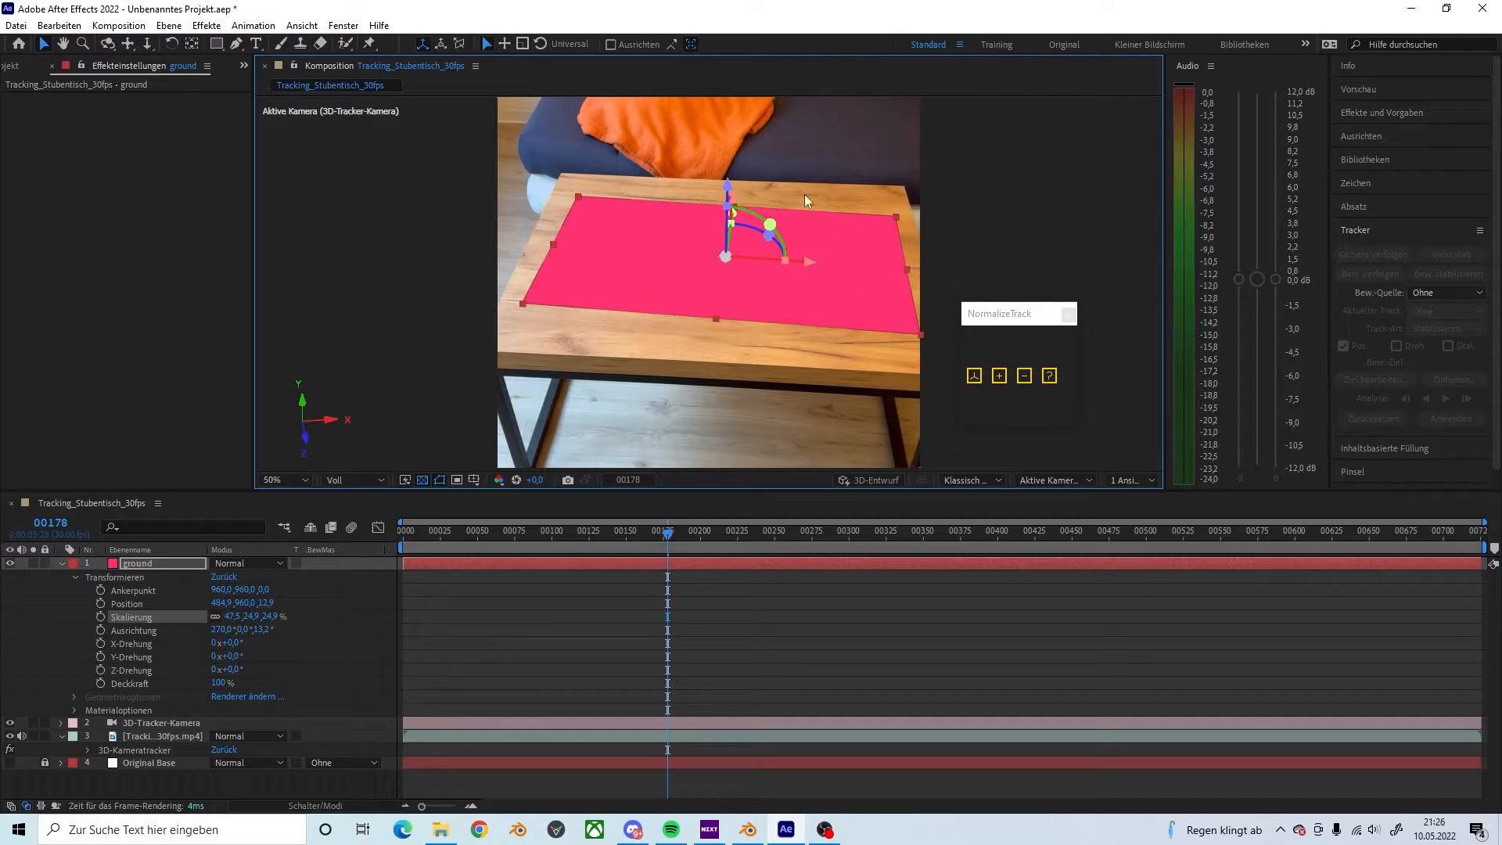
left_click_drag(771, 235, 768, 234)
left_click_drag(725, 316, 725, 336)
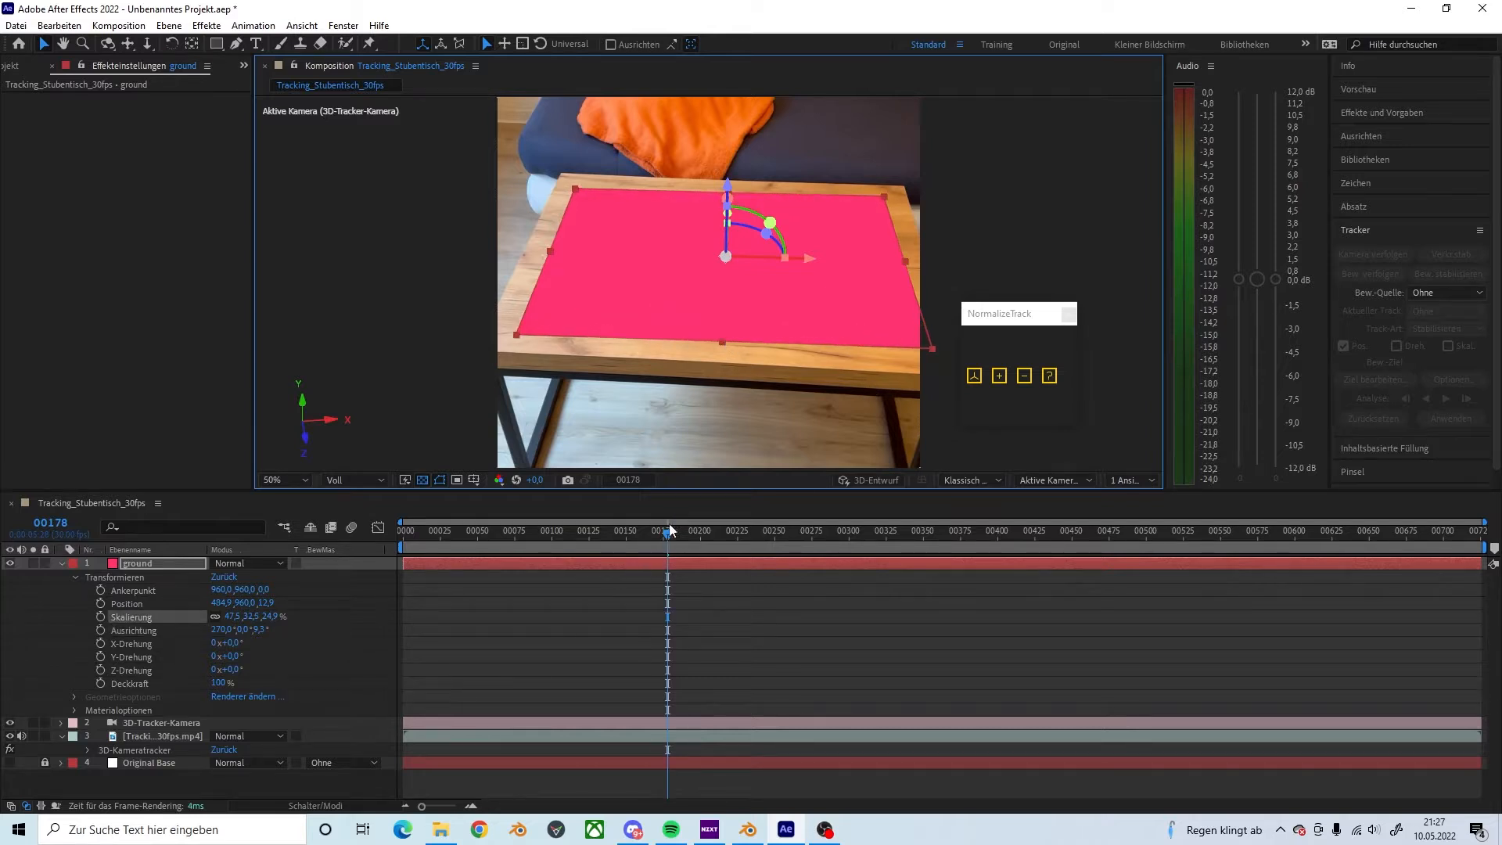
Step: Play the composition from the first frame to check how the ground solid follows the tabletop
left_click_drag(669, 530, 376, 531)
key("space")
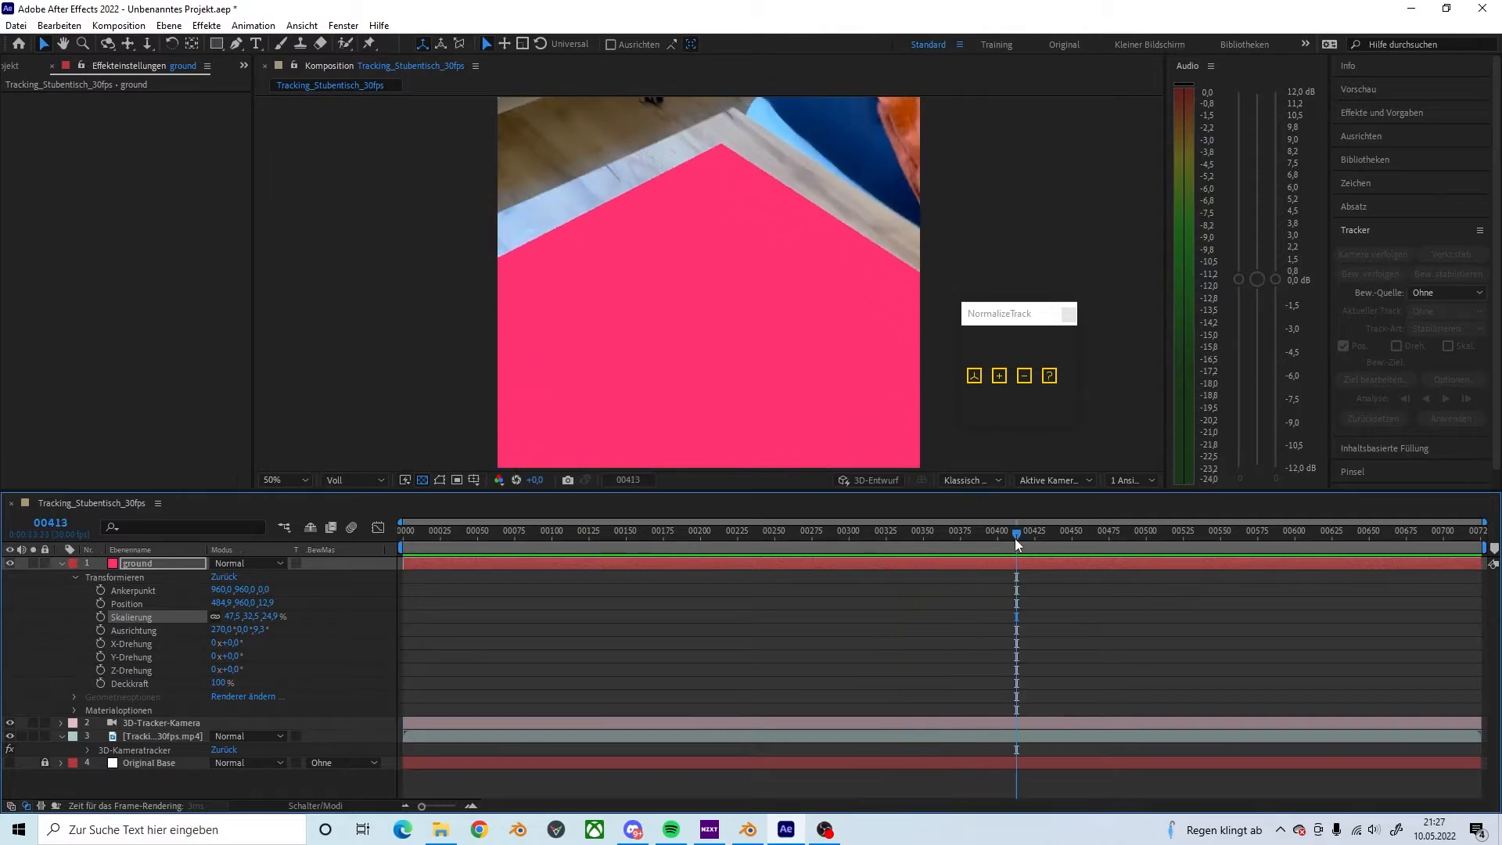
Step: Return to the first frame and copy the 3D-Tracker-Kamera layer's Position and Ausrichtung keyframes
left_click_drag(1015, 536, 402, 562)
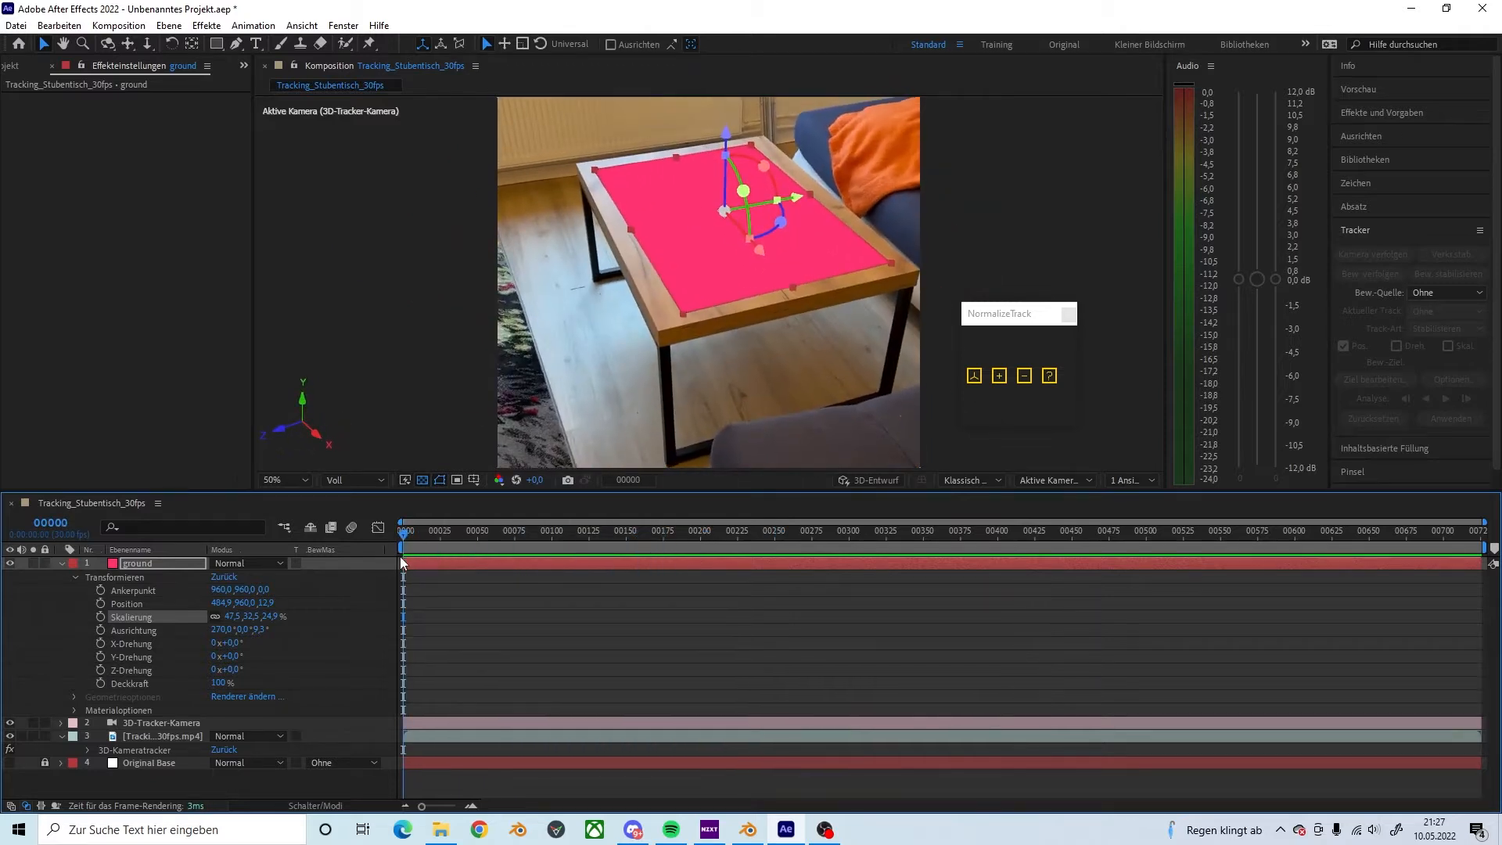
left_click(126, 723)
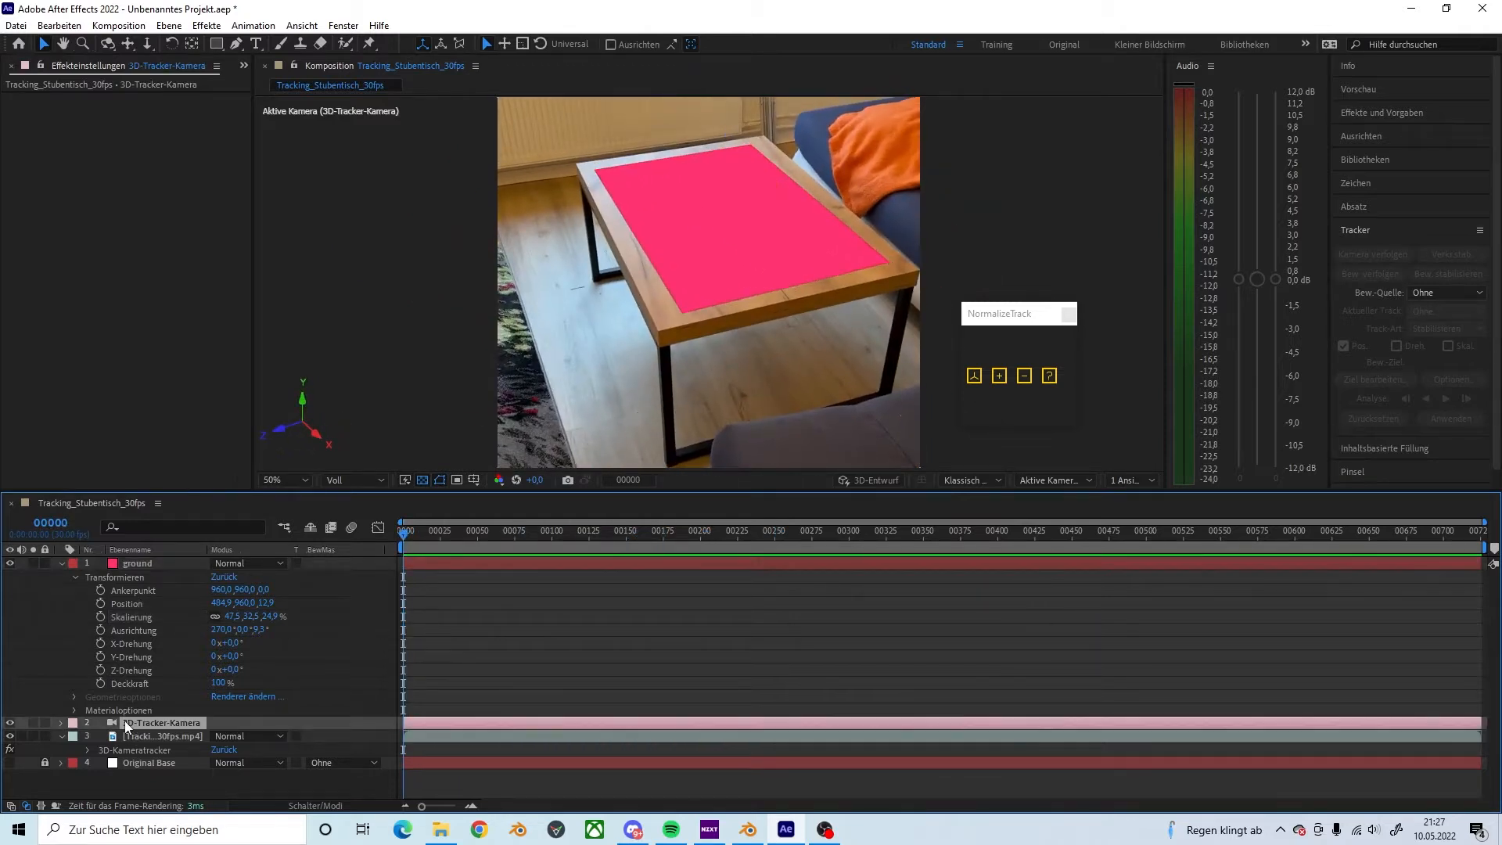
left_click(61, 724)
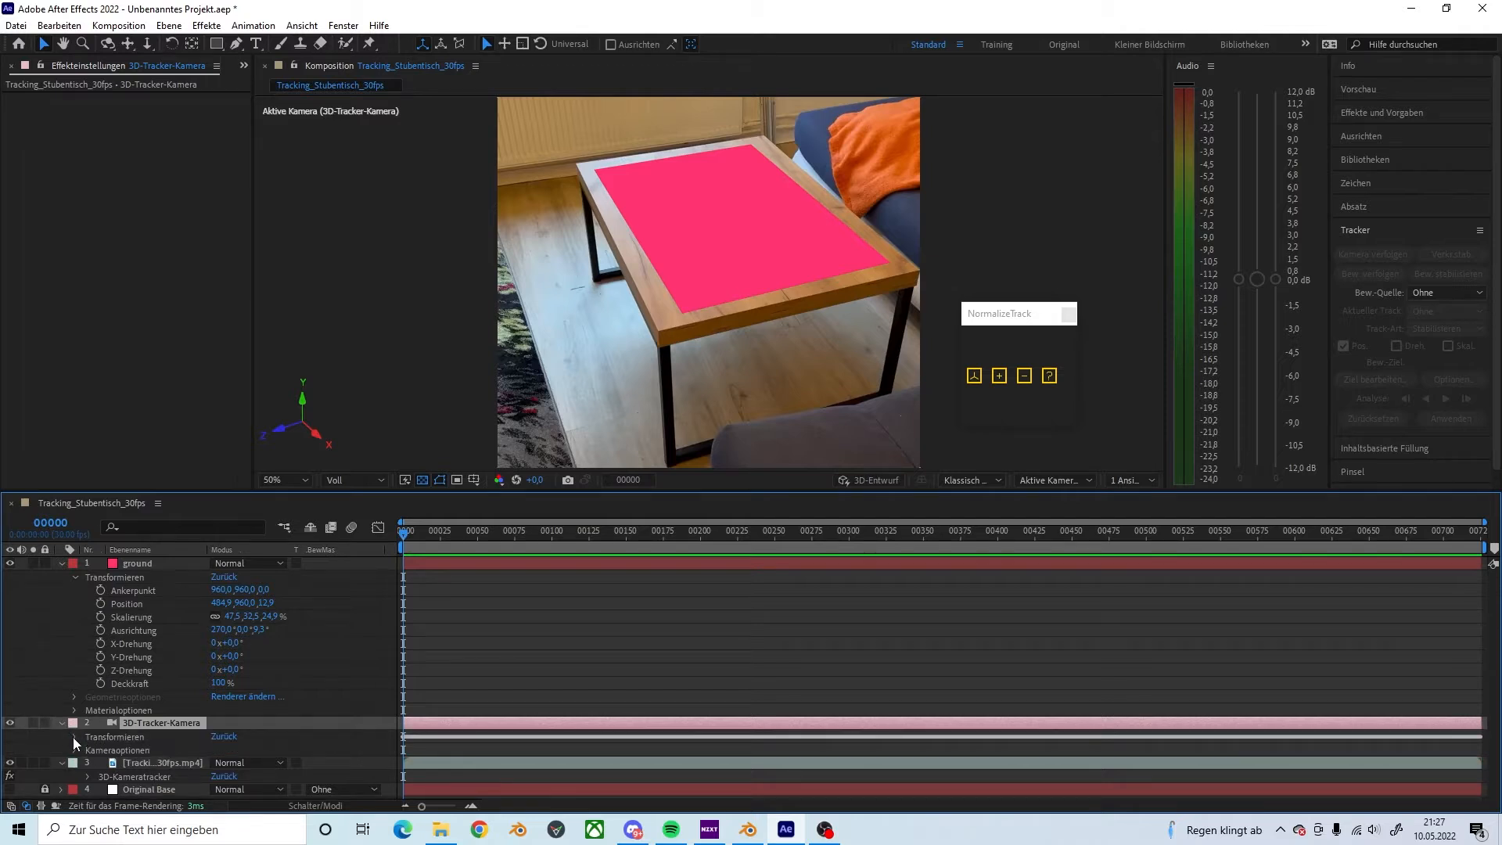
left_click(75, 737)
left_click(132, 739)
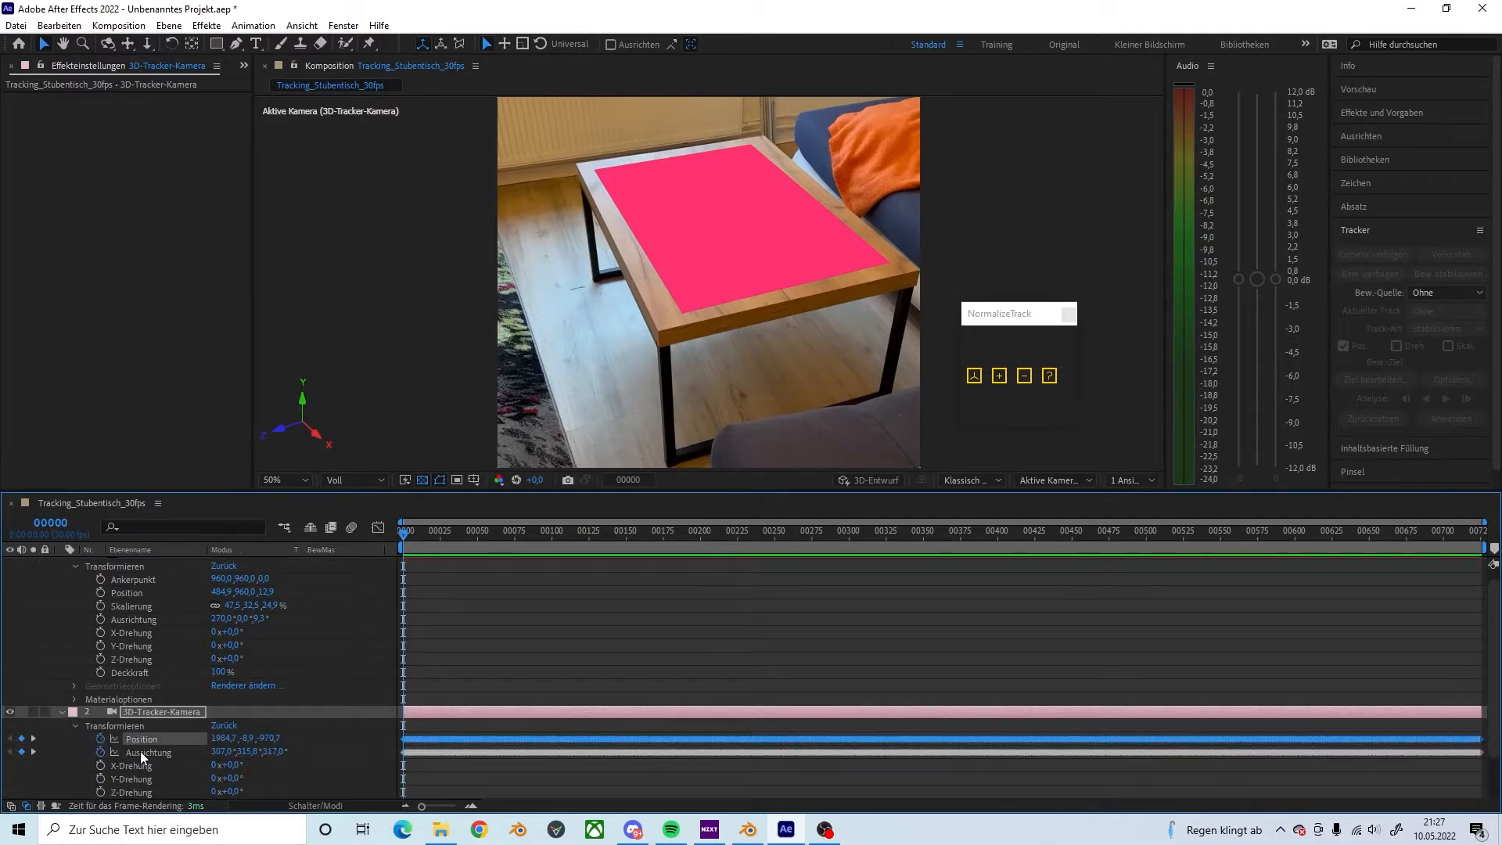
left_click(140, 751, "shift")
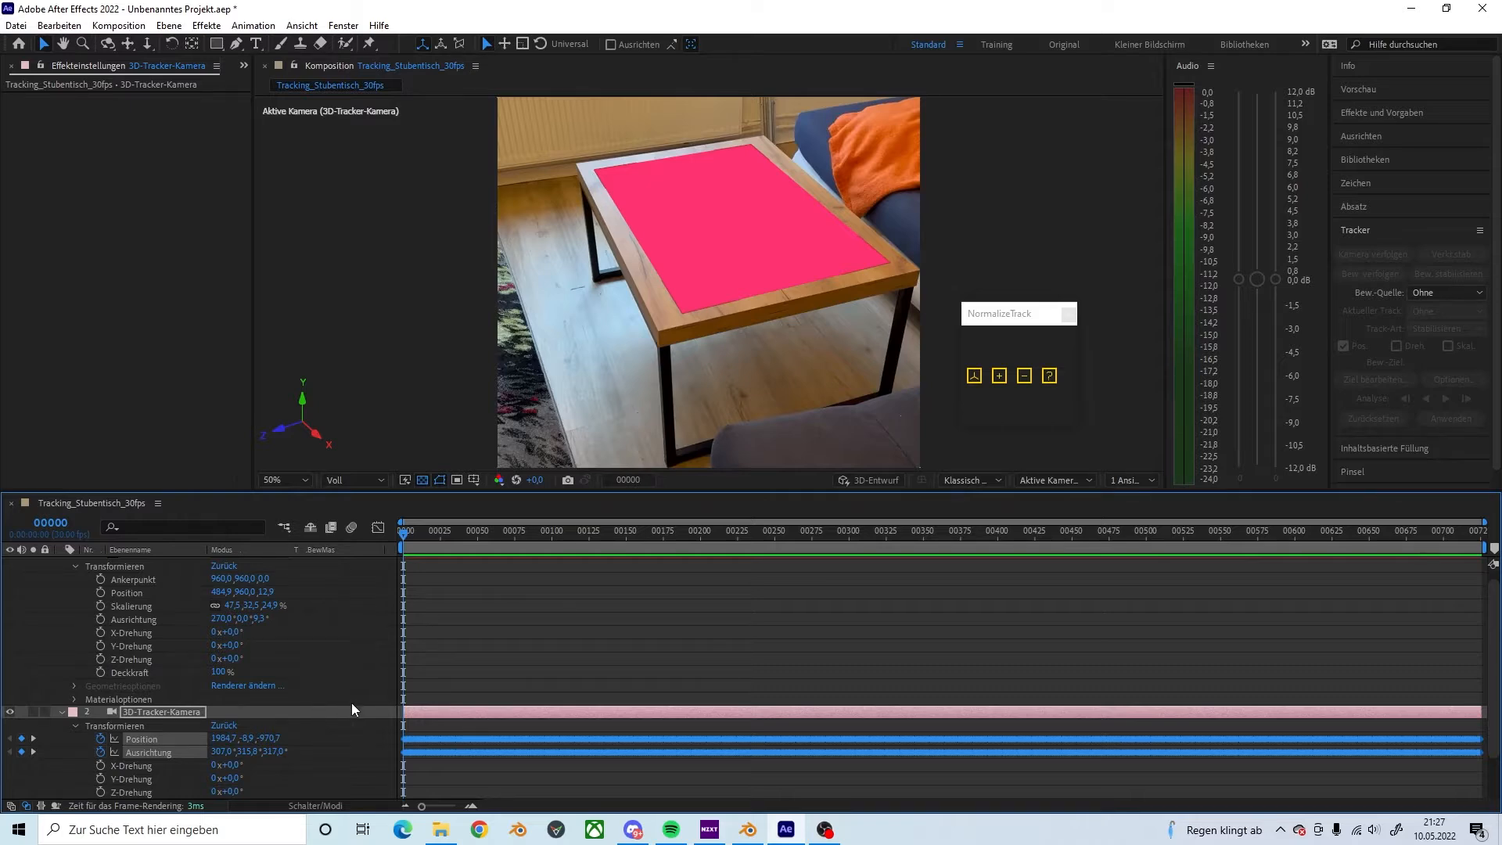
Step: Switch to Blender, widen the AE2Blend tools, and create a camera from the copied keyframes at scale 100 with matching position and frame
left_click(744, 834)
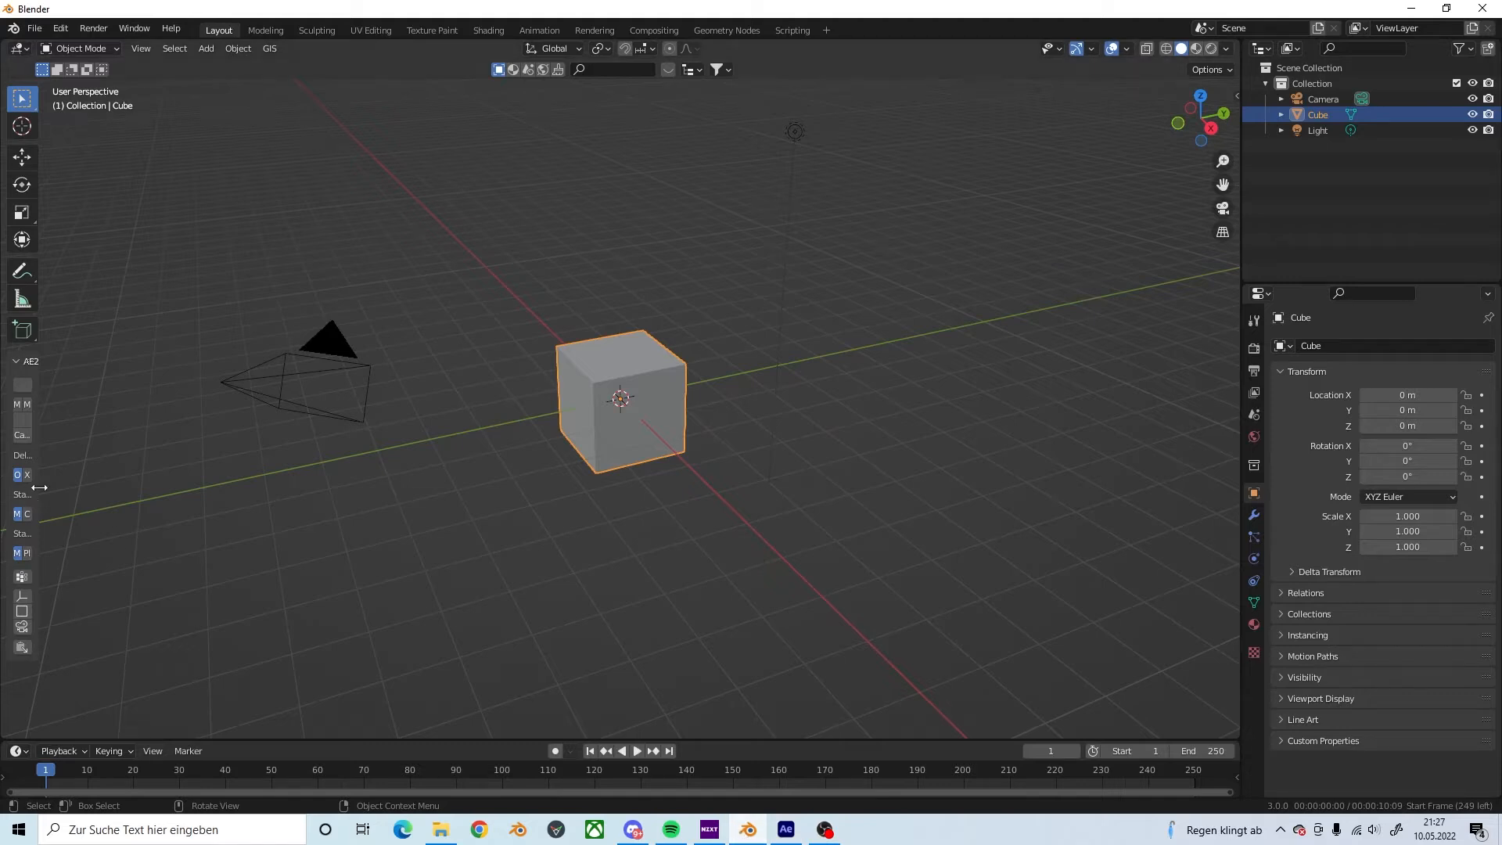
left_click_drag(39, 487, 148, 493)
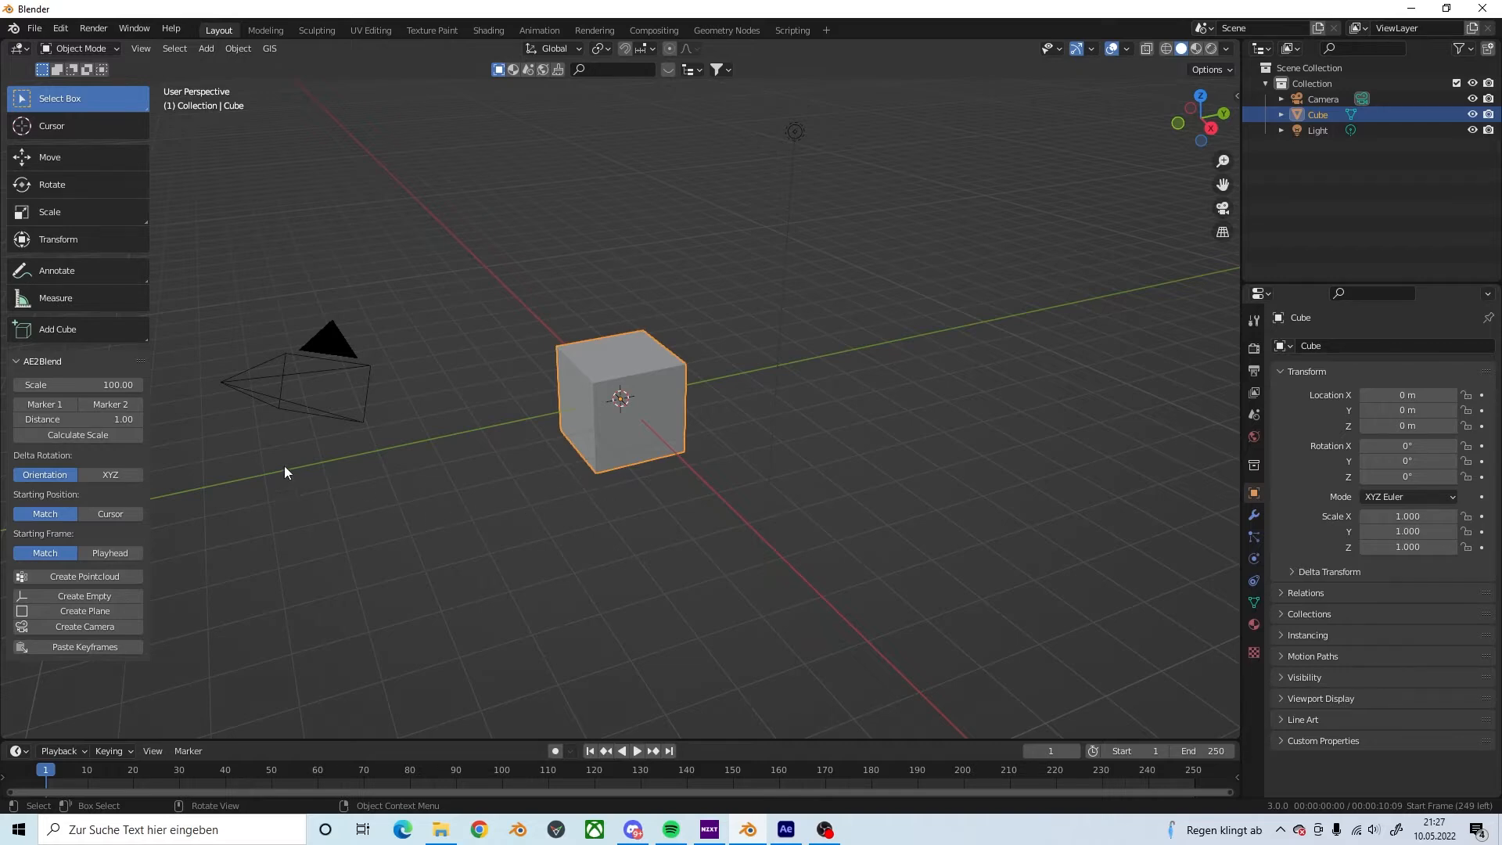
left_click(46, 627)
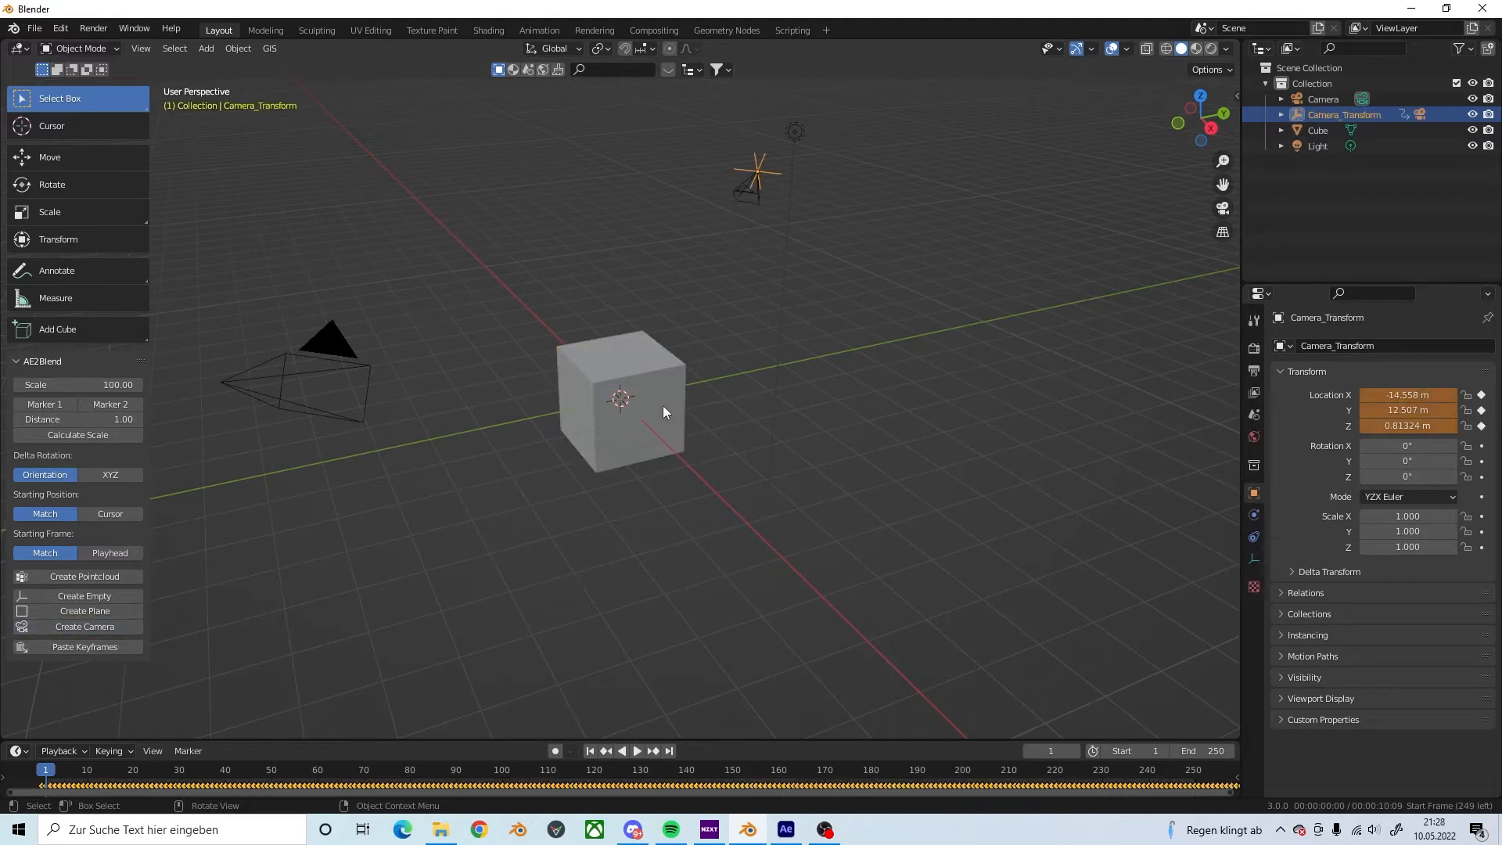
Step: Delete the default camera and the default light from the scene
left_click(334, 352)
key("x")
left_click(335, 350)
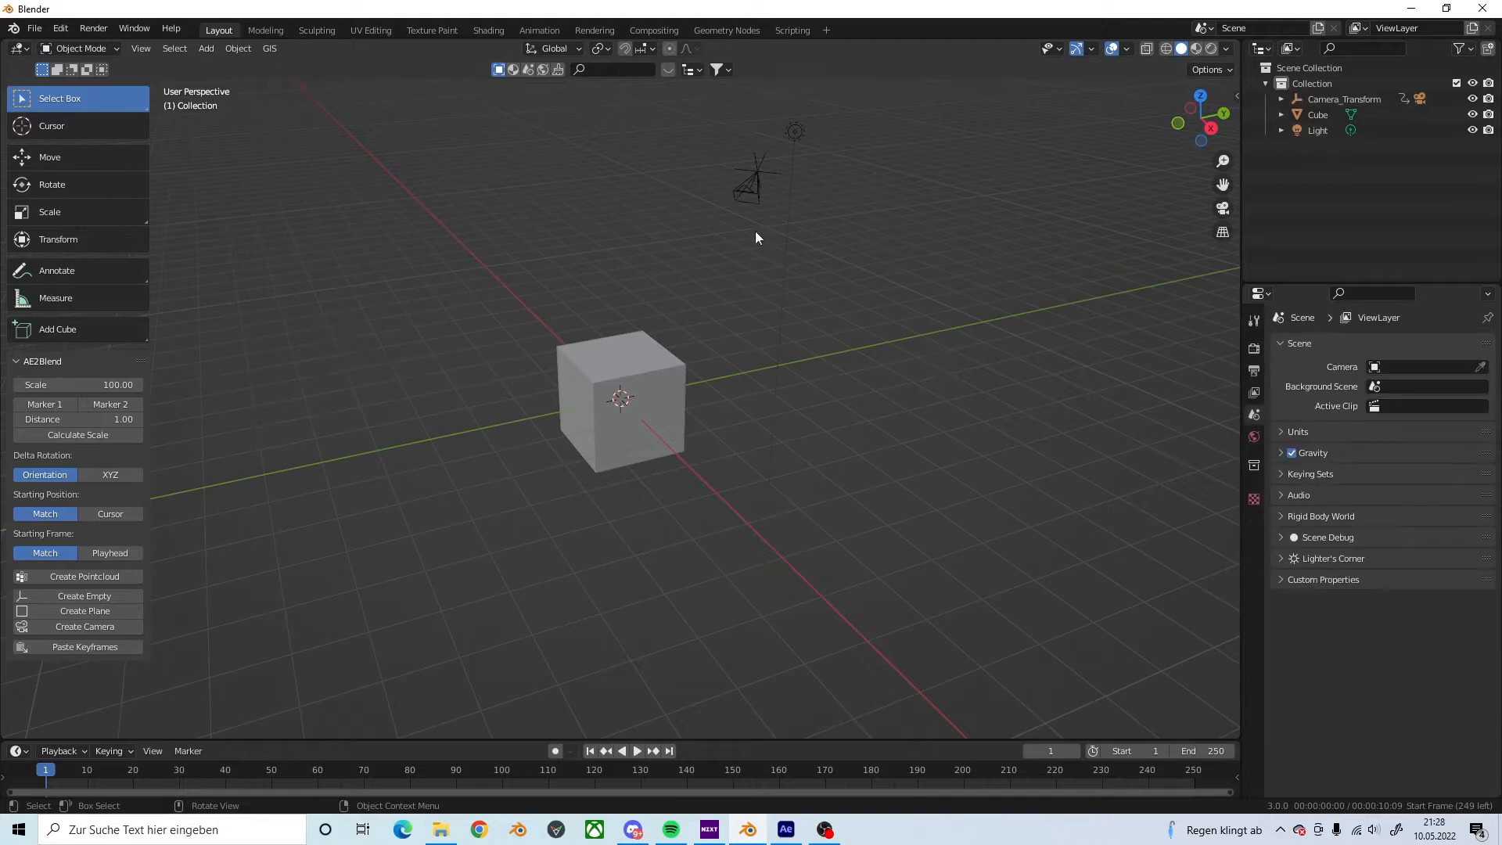
left_click(798, 130)
key("x")
left_click(798, 131)
Step: Set the output resolution to 1080 × 1920 px and view the scene through the imported camera
left_click(731, 182)
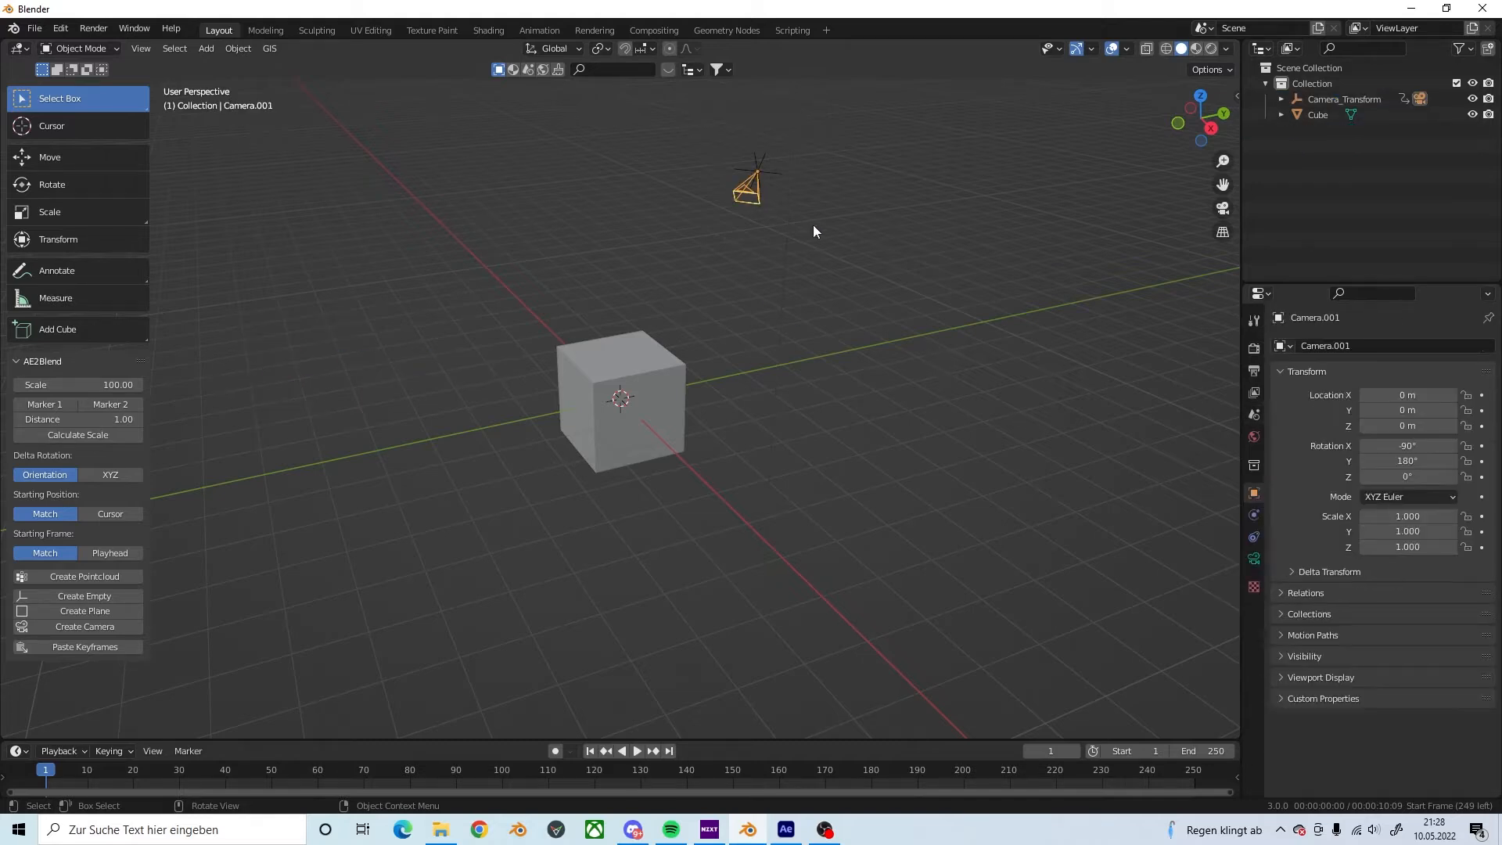
left_click(1254, 348)
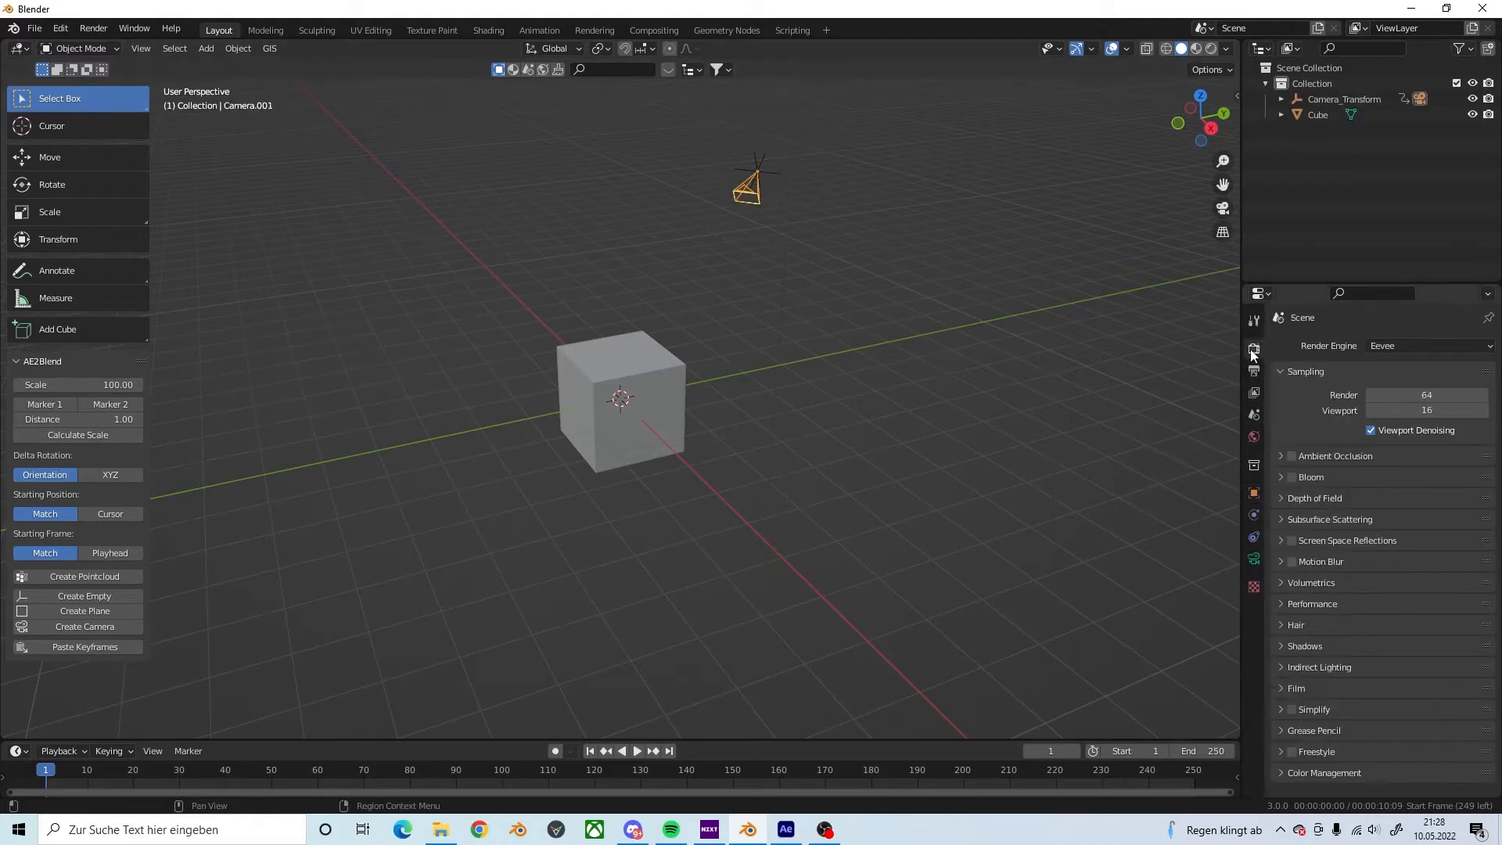
left_click(1254, 370)
left_click(1400, 366)
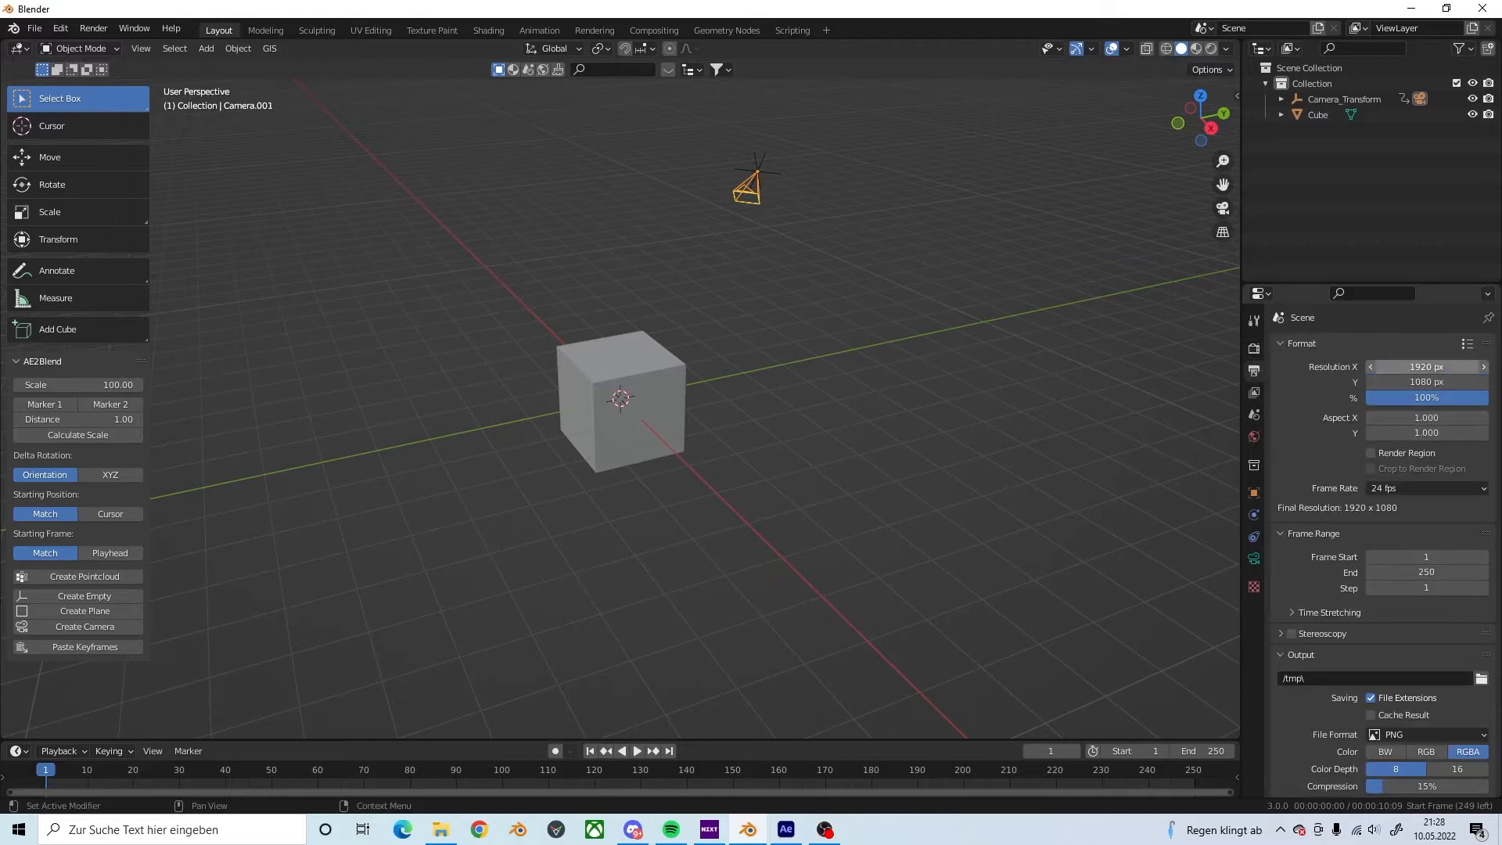
type("1080")
key("Return")
left_click(1433, 381)
type("1920")
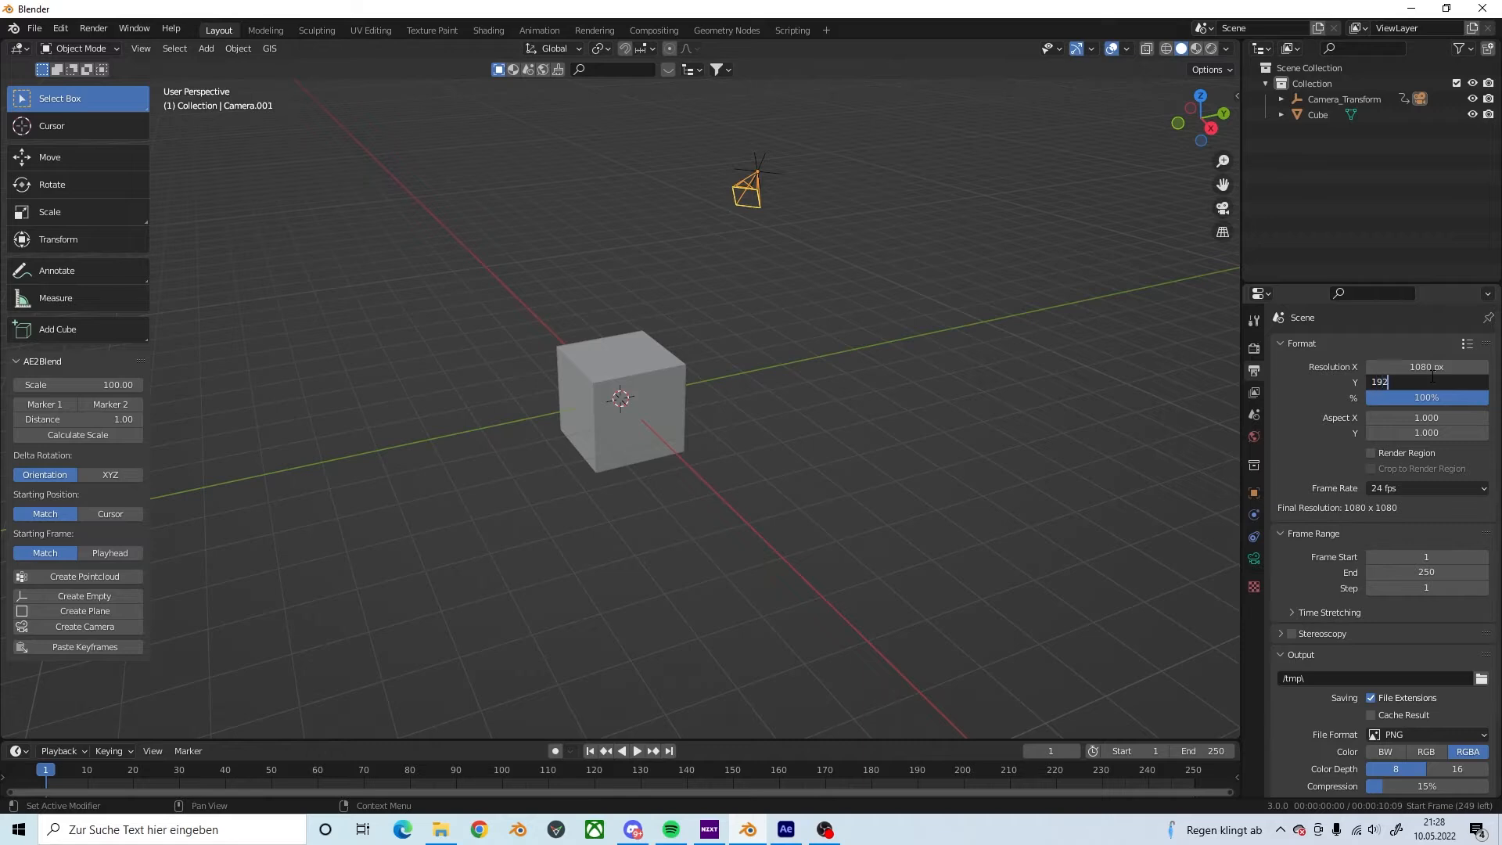
key("Return")
key("KP_0")
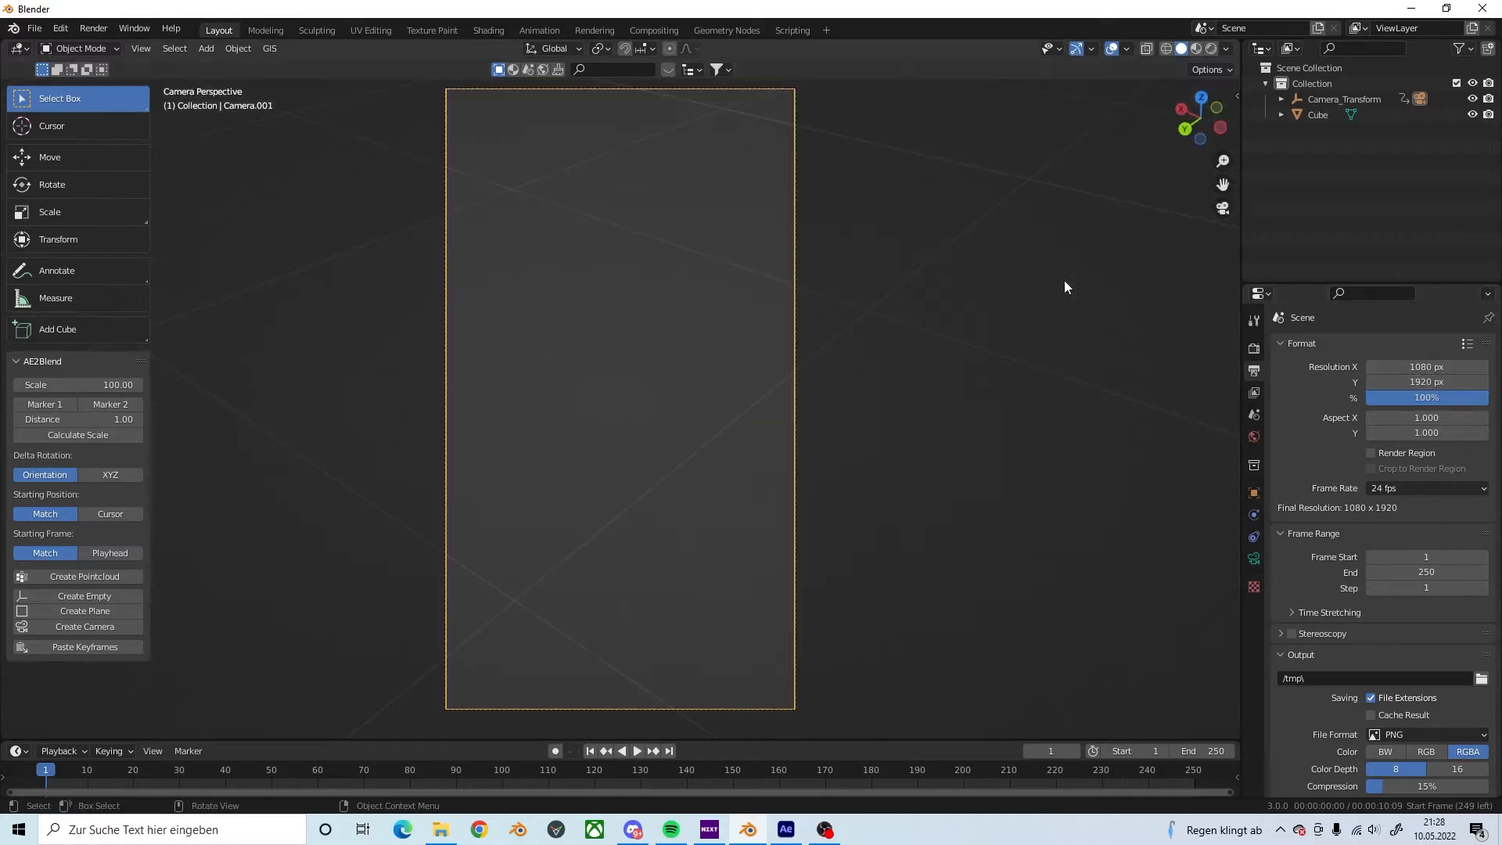
Step: Enlarge the timeline, set the scene's end frame to 726, and check the composition's length in After Effects before returning to Blender
left_click_drag(740, 735, 725, 576)
left_click(1191, 587)
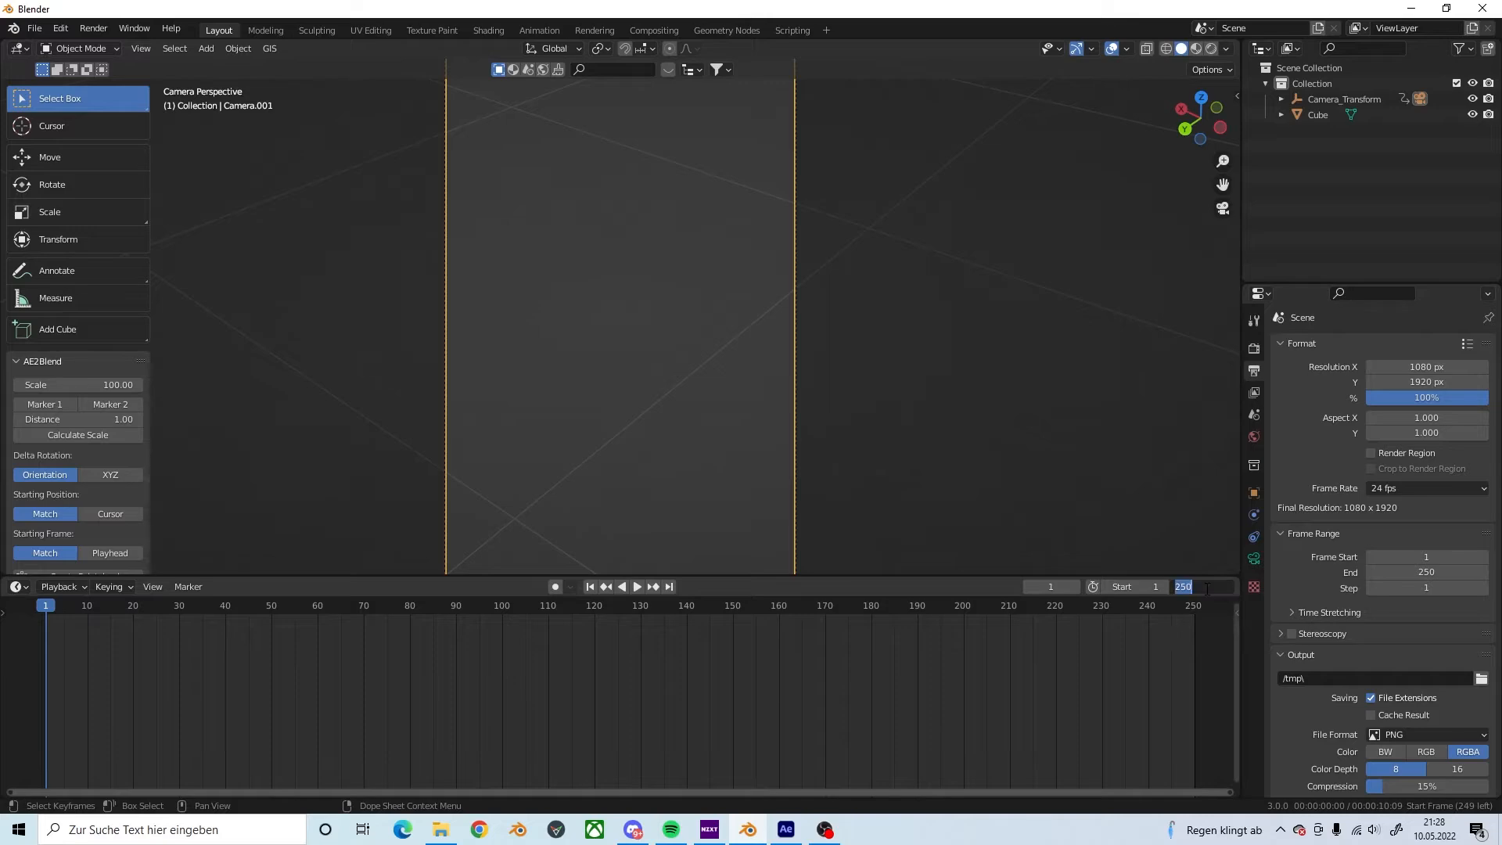
type("726")
key("Return")
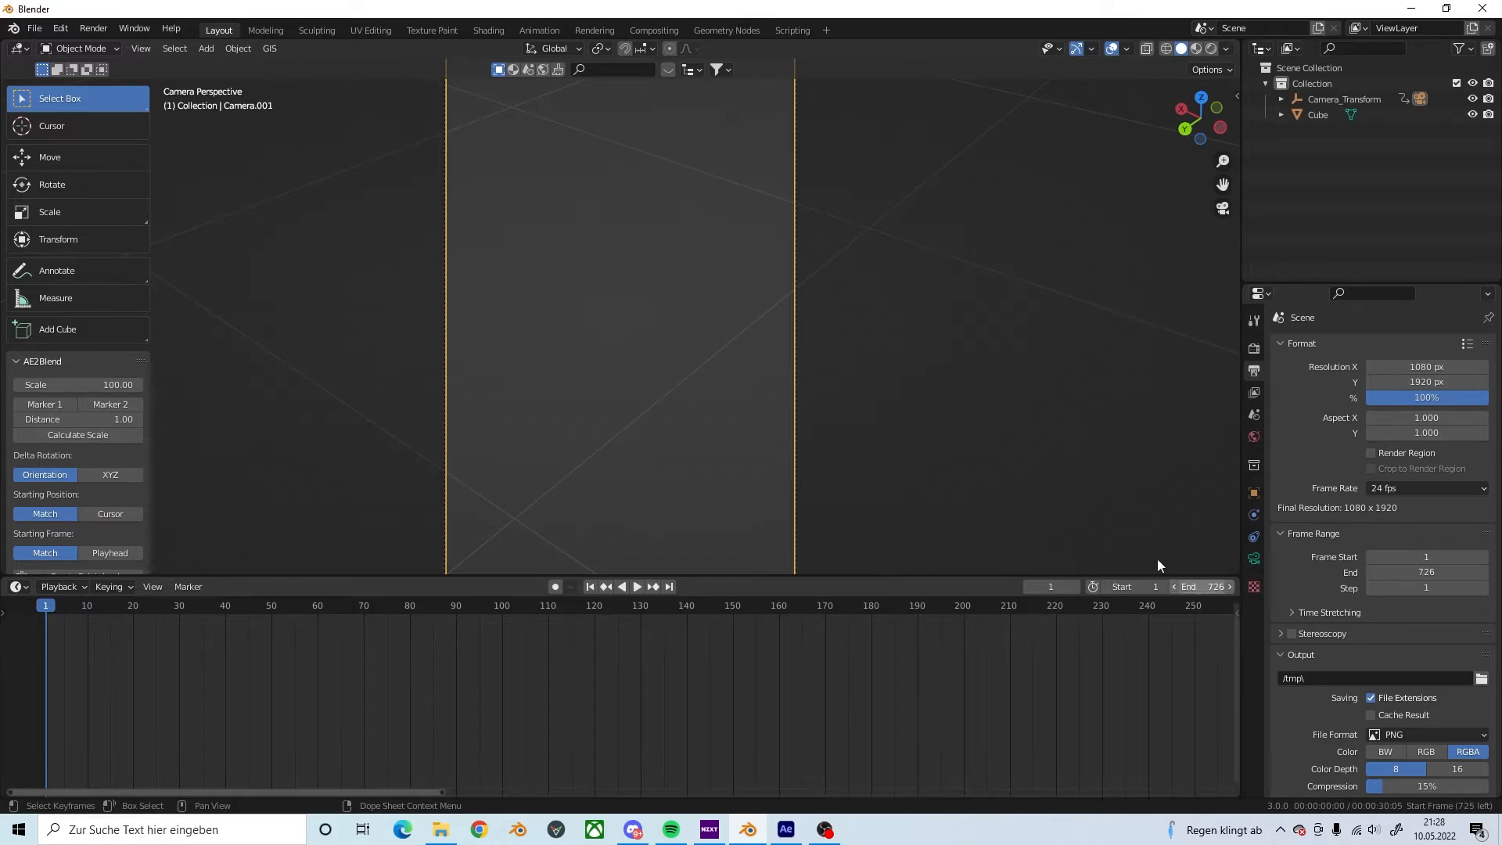
key("alt+Tab")
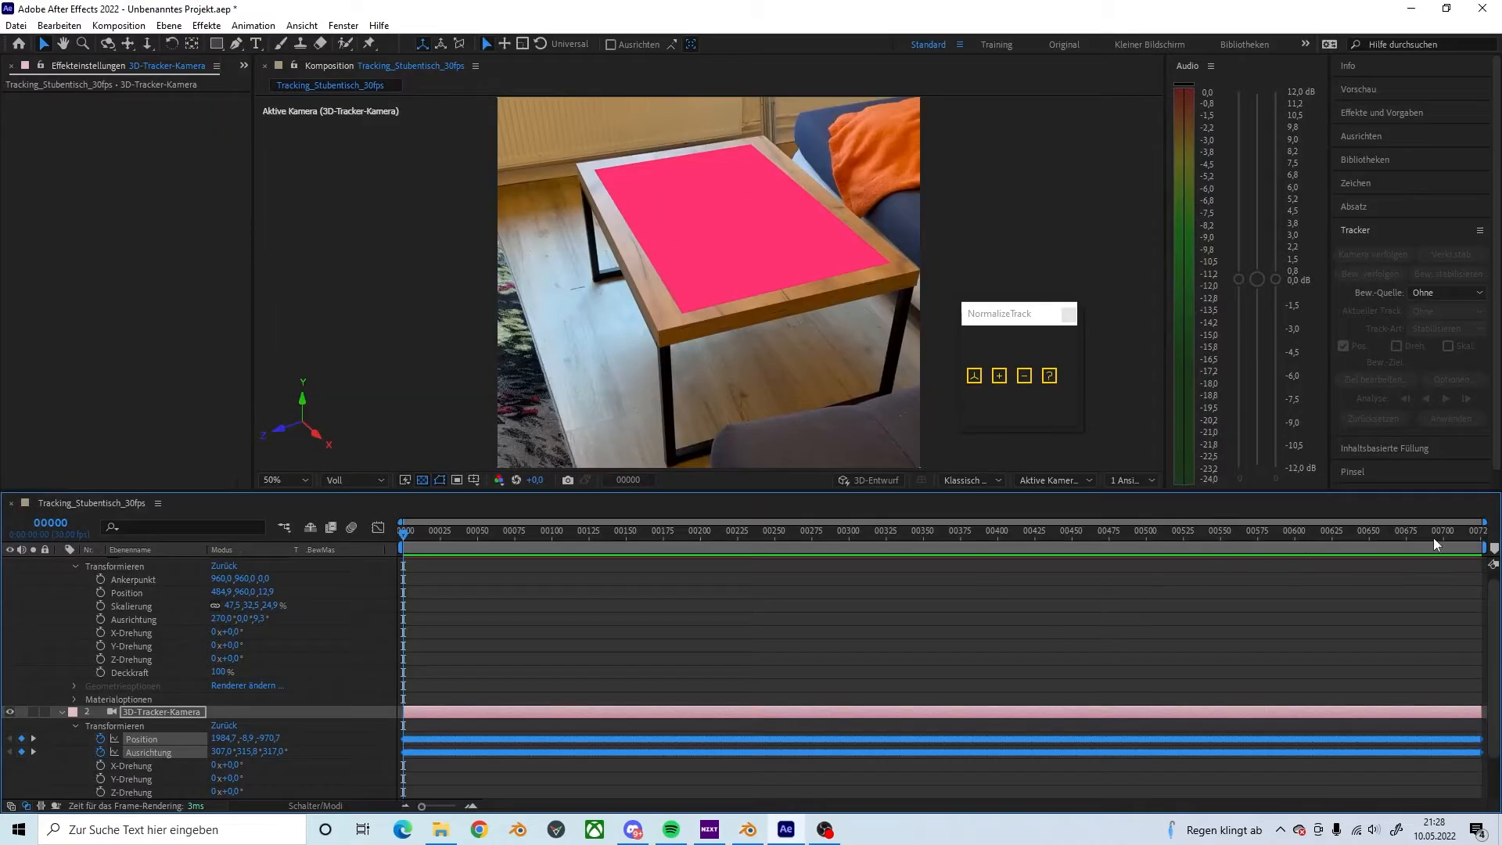
scroll(1354, 646, "down", 2)
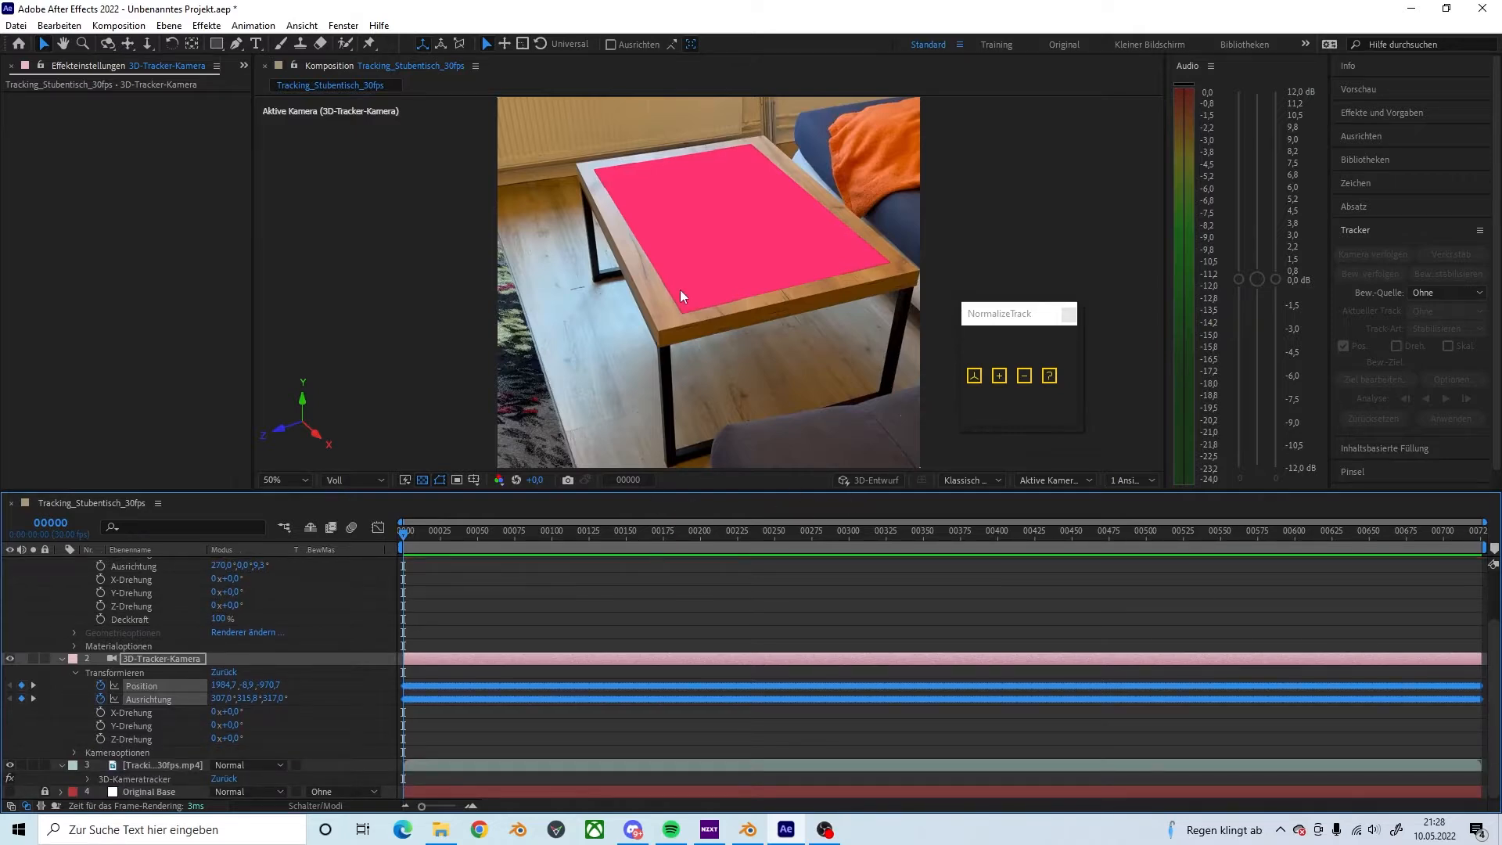
key("alt+Tab")
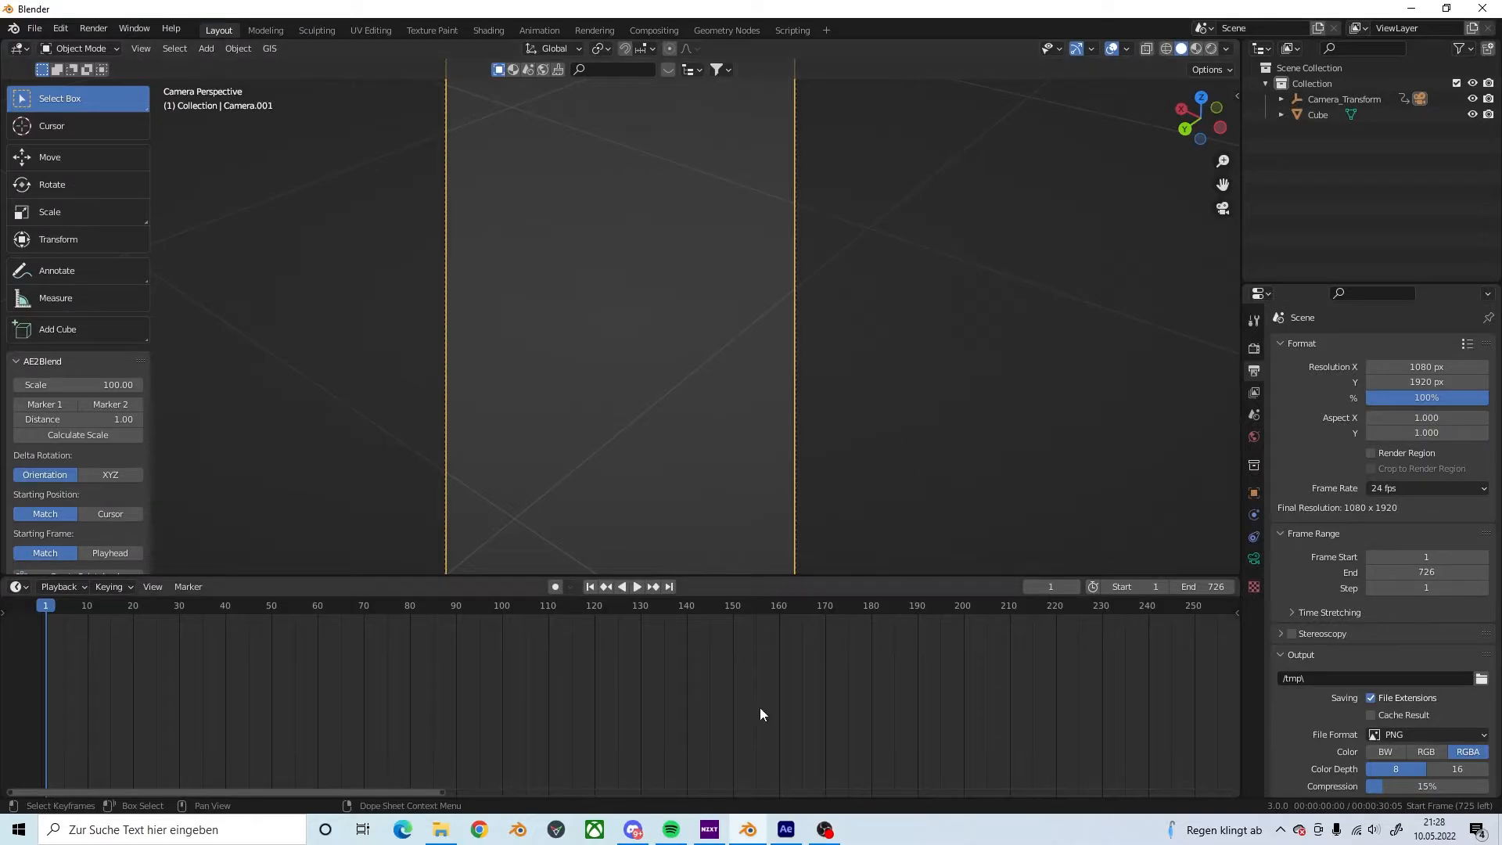
Step: Play the animation outside the camera view and orbit the scene to check the imported camera's movement
key("space")
key("KP_0")
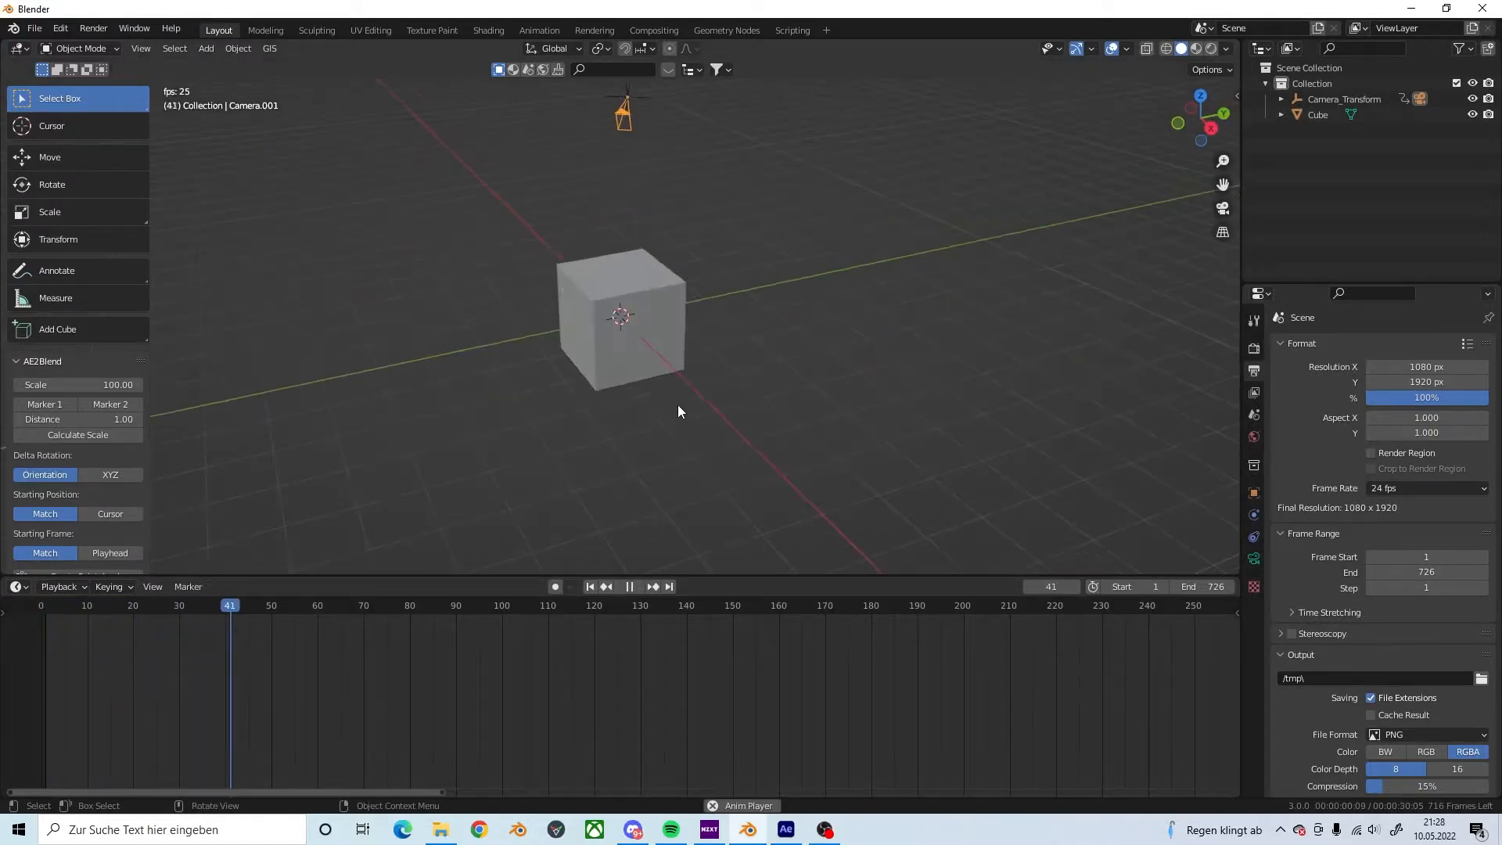
middle_click_drag(707, 248, 998, 327)
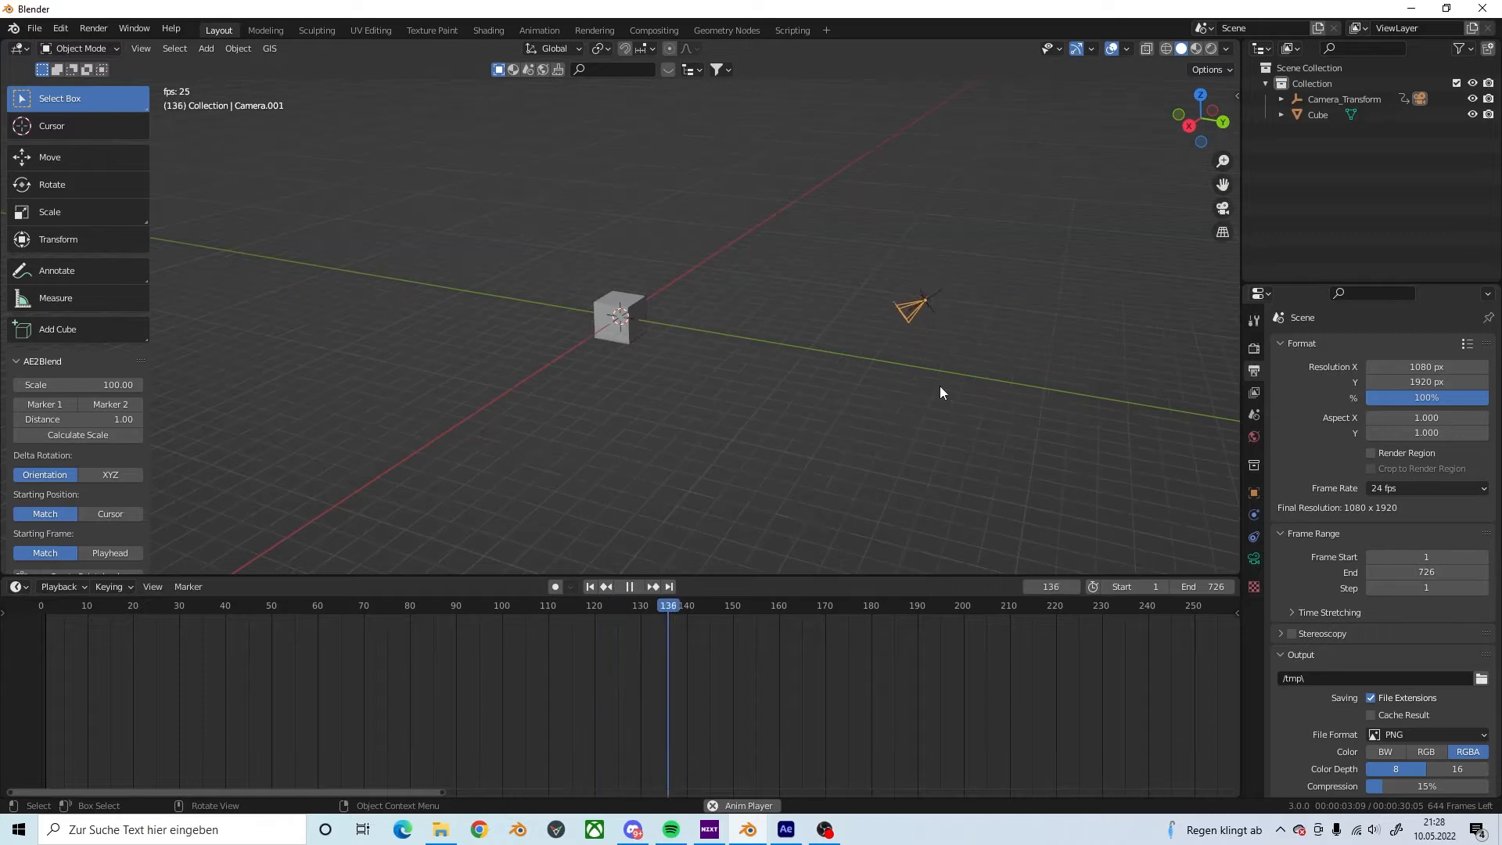
key("space")
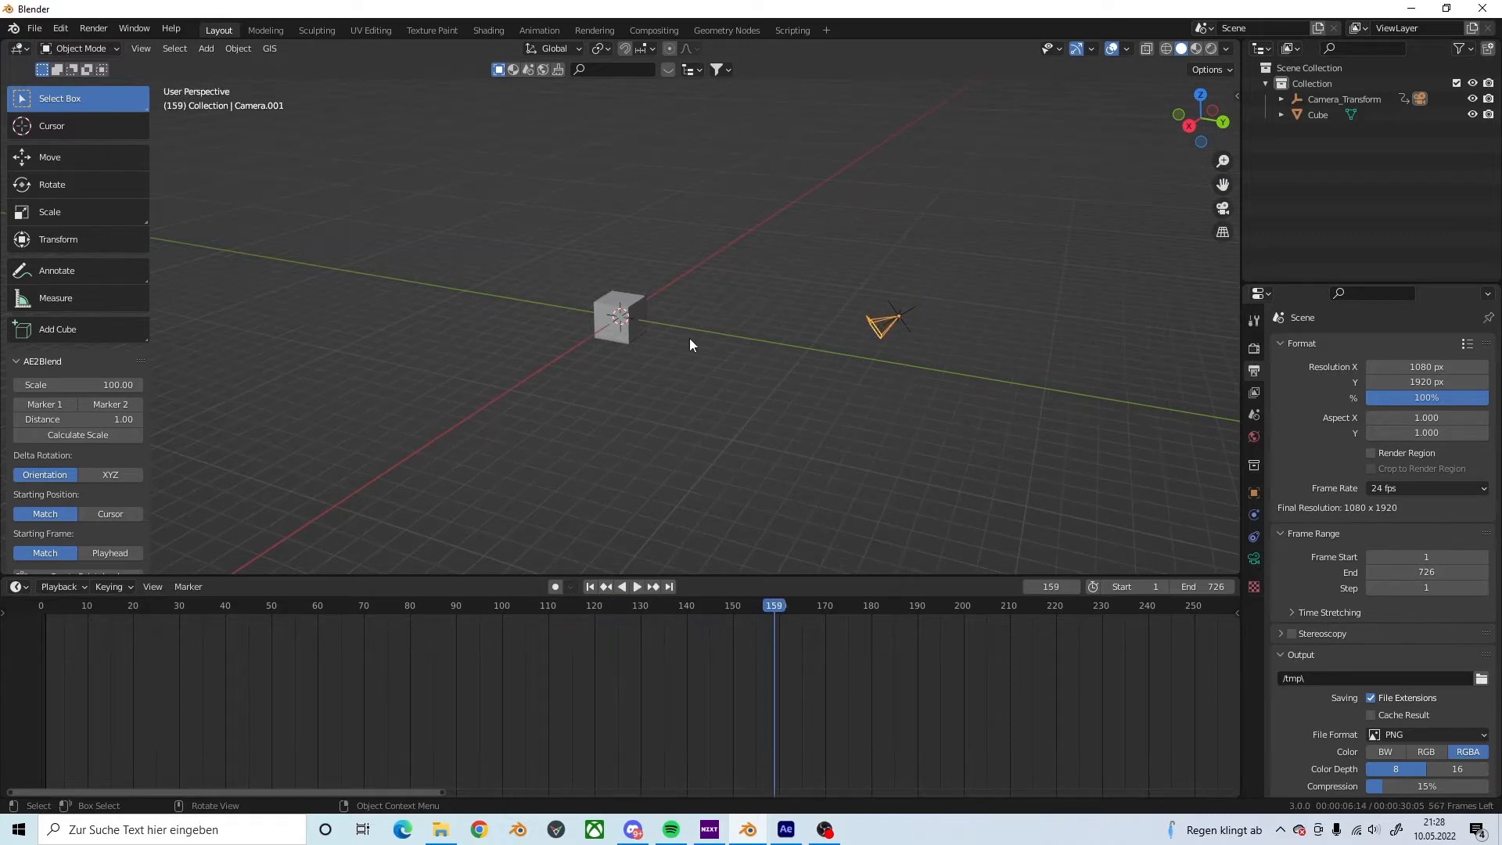
key("KP_0")
key("KP_0")
Step: Switch to After Effects and copy all of the ground layer's transform properties, from Ankerpunkt to Deckkraft
key("alt+Tab")
left_click(693, 273)
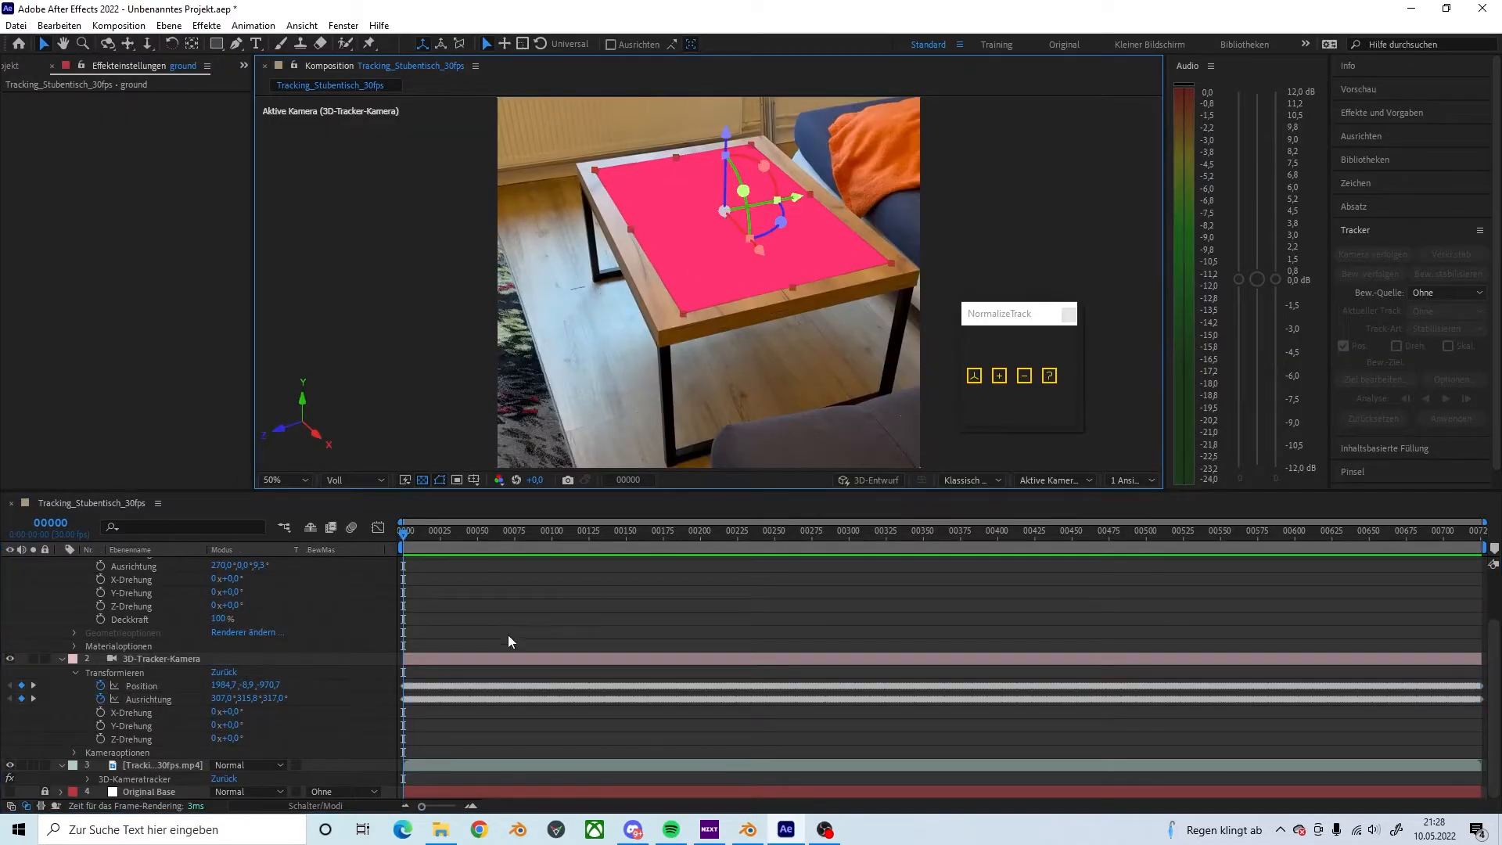
scroll(181, 655, "up", 3)
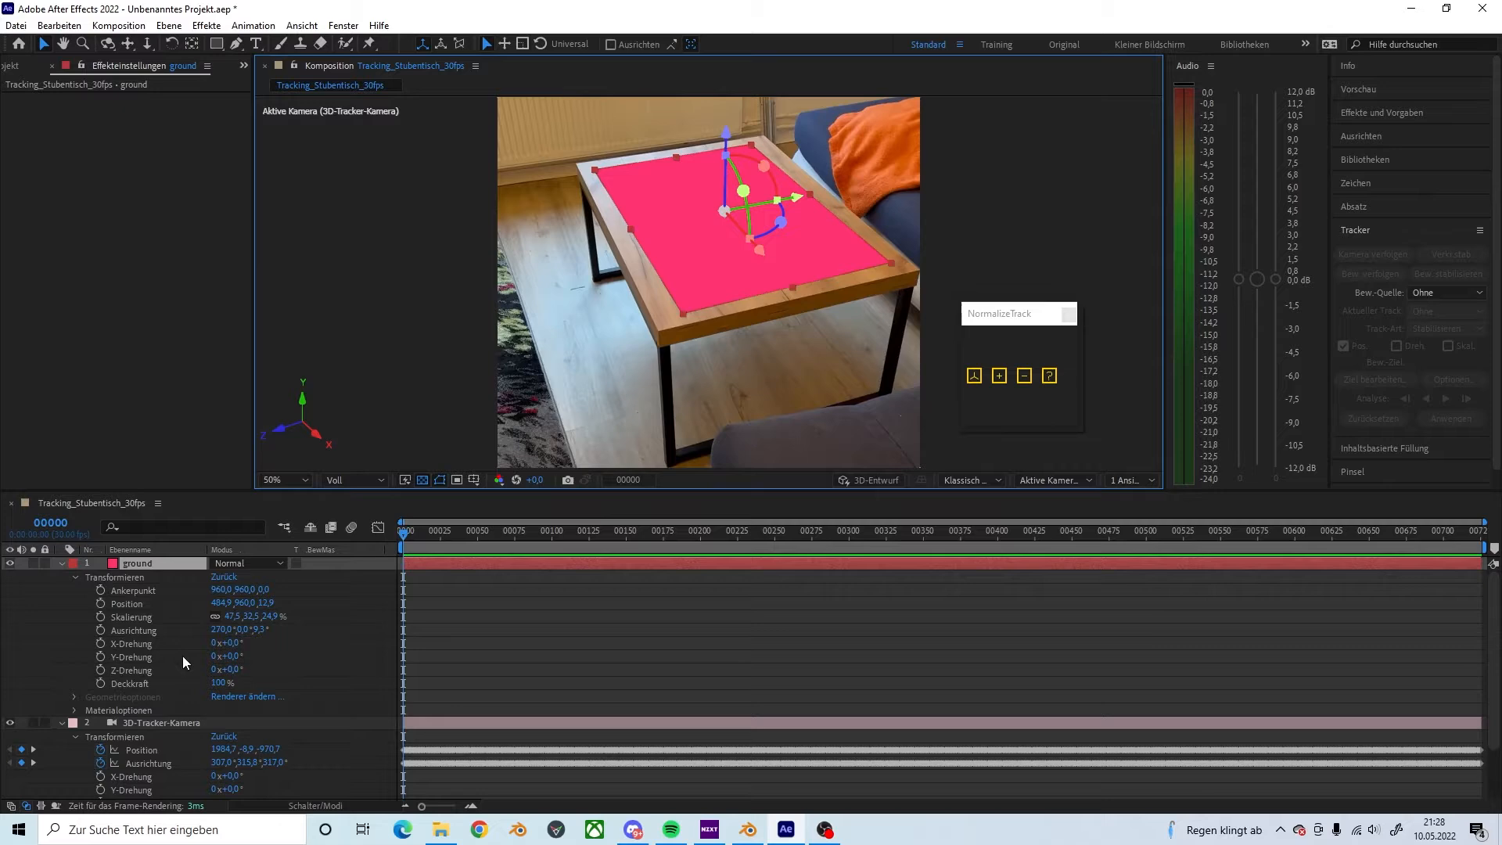
left_click(153, 585)
left_click(138, 682, "shift")
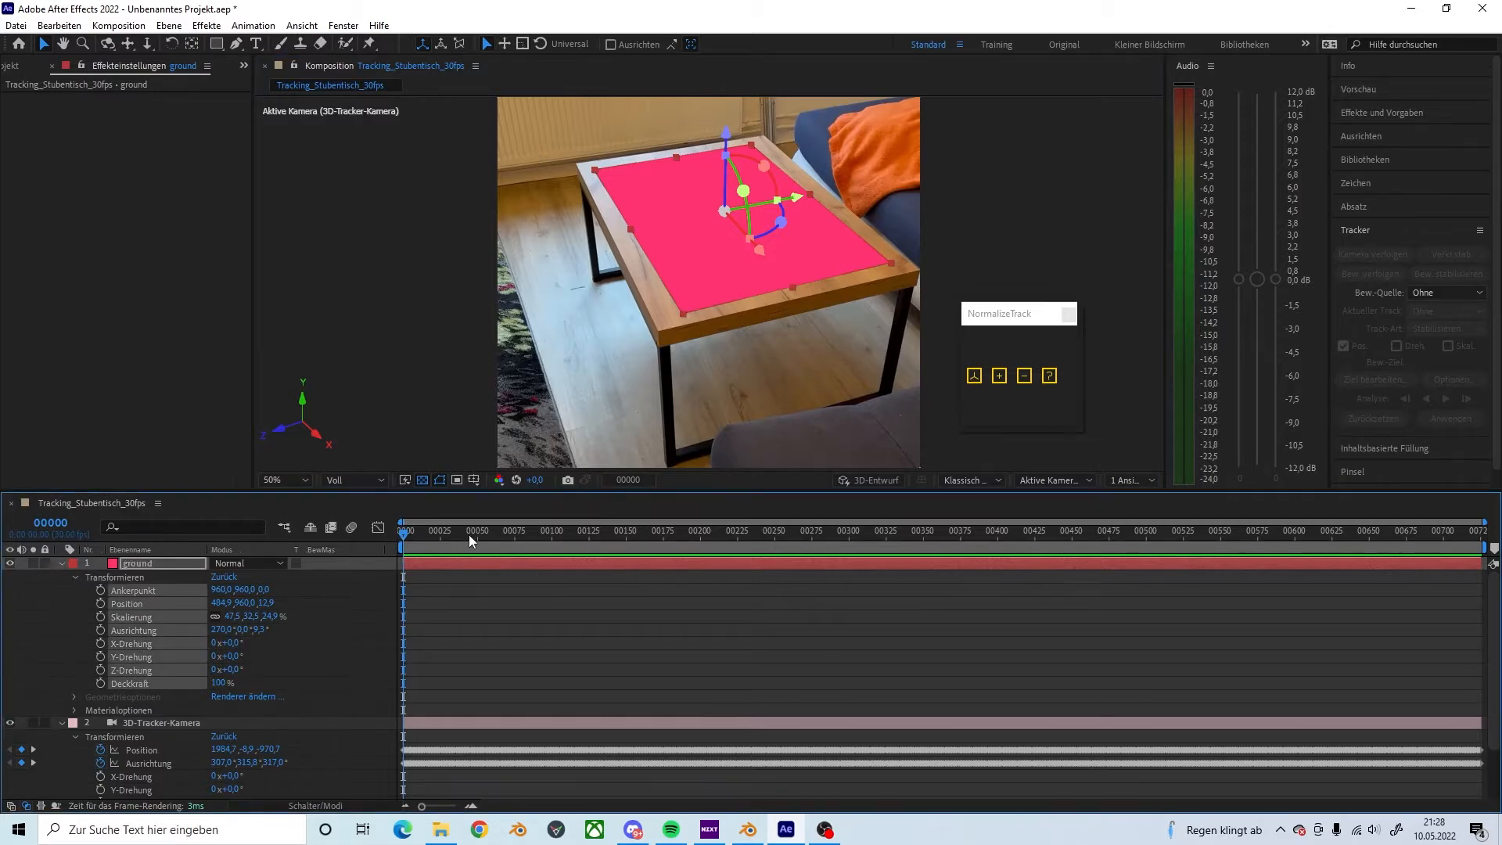
Step: Switch to Blender, create a plane from the copied ground data with AE2Blend, and view it through the camera
key("alt+Tab")
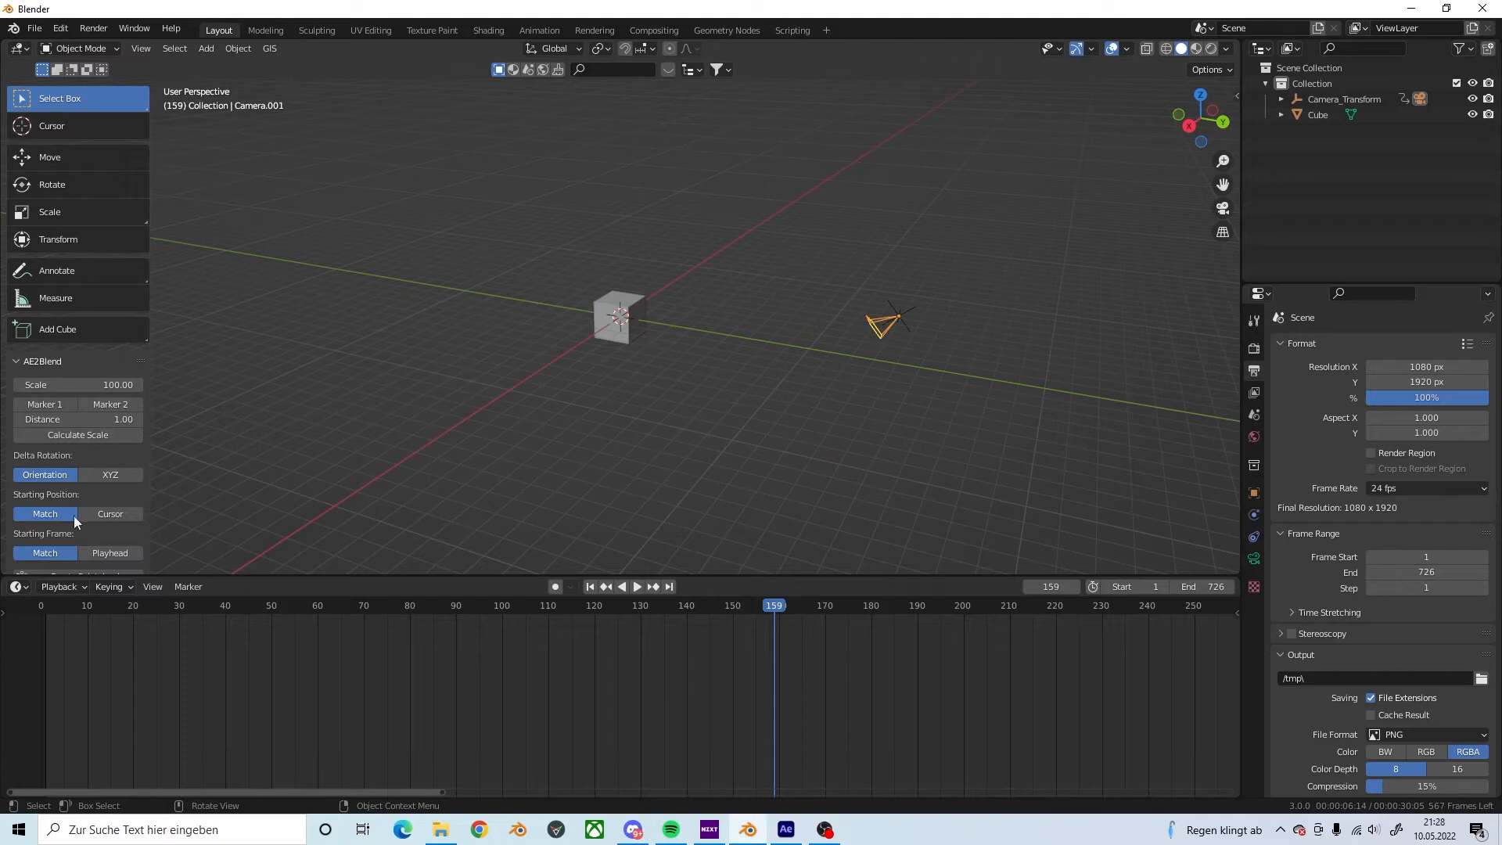
scroll(61, 538, "down", 2)
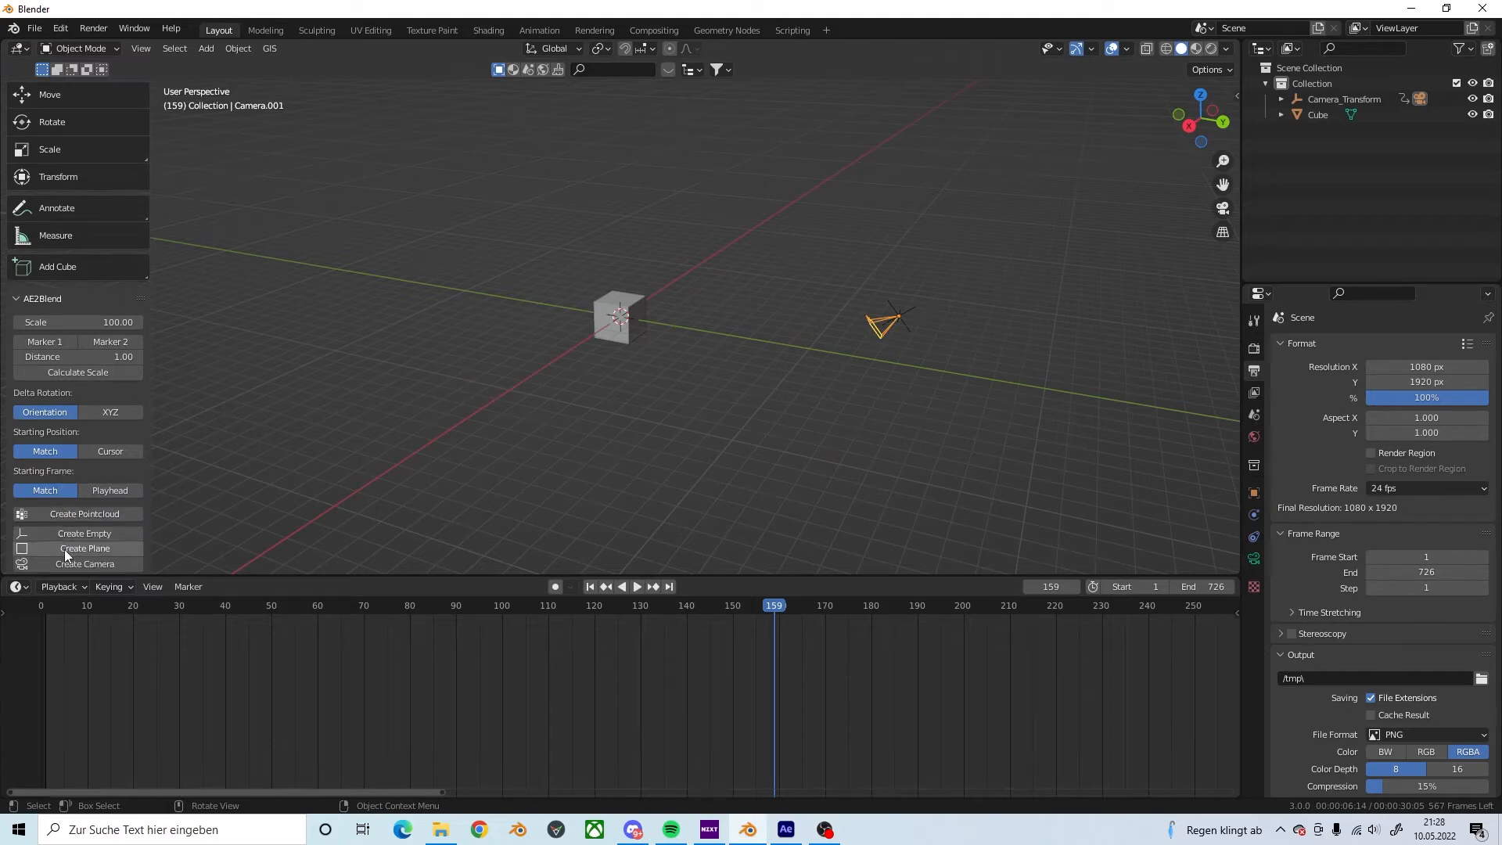
left_click(64, 547)
middle_click_drag(508, 403, 522, 390)
key("KP_0")
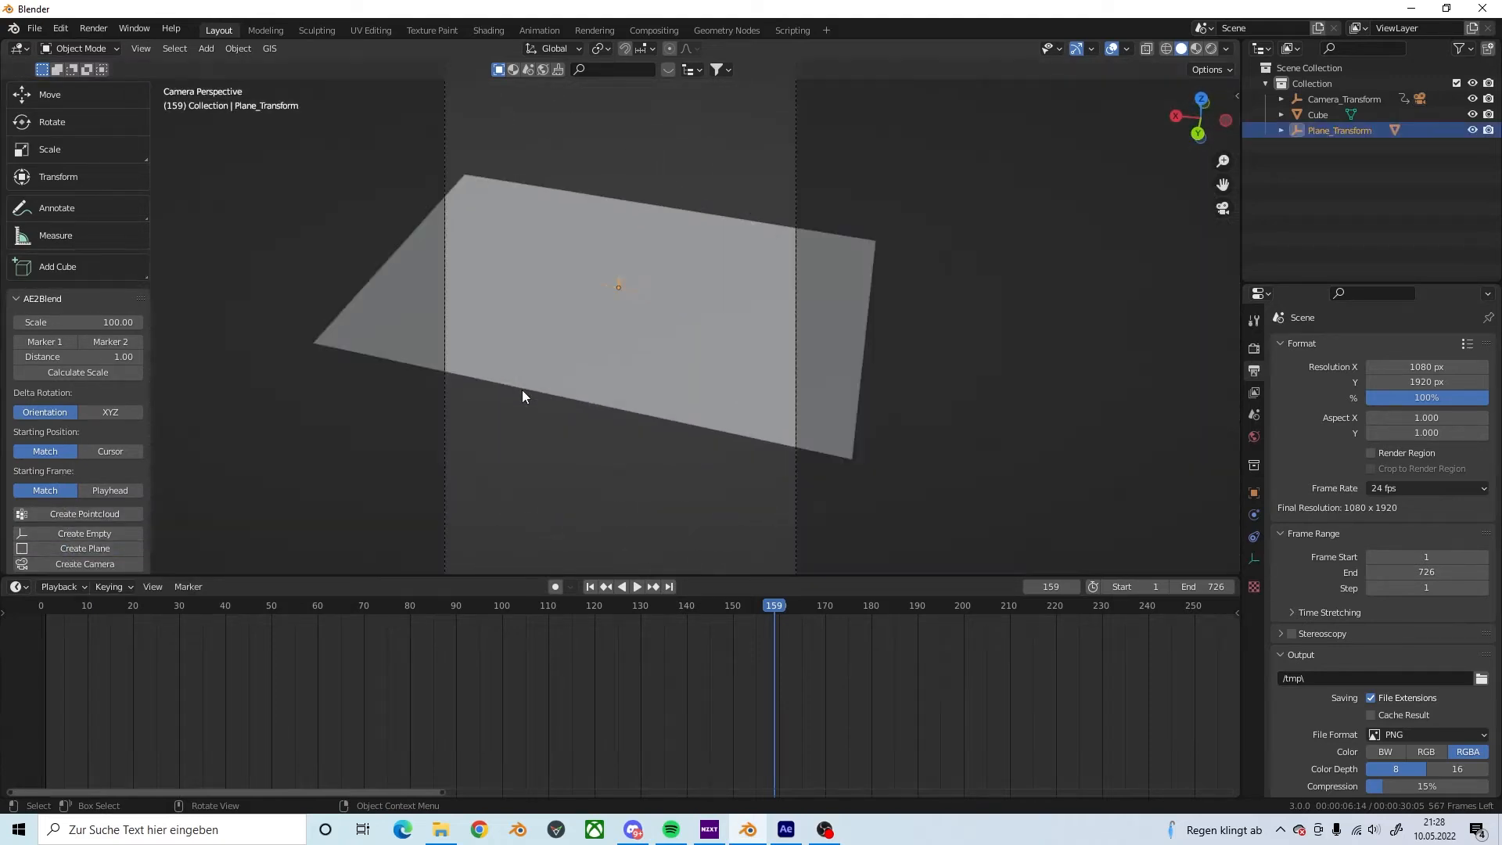
Step: Play the animation through the camera to check the plane's motion, and stop at frame 120
key("space")
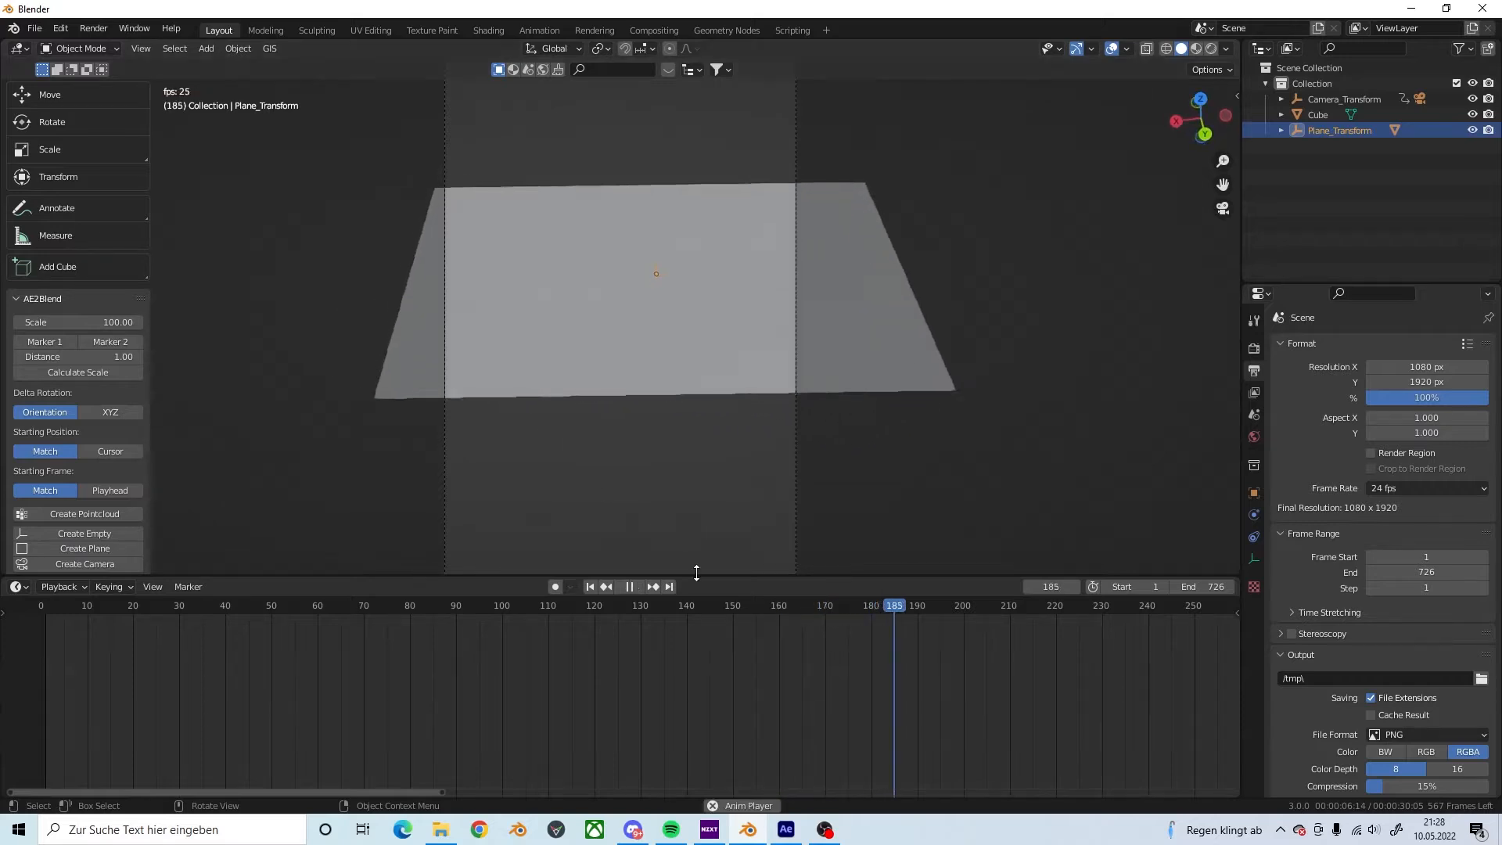
left_click_drag(622, 606, 595, 612)
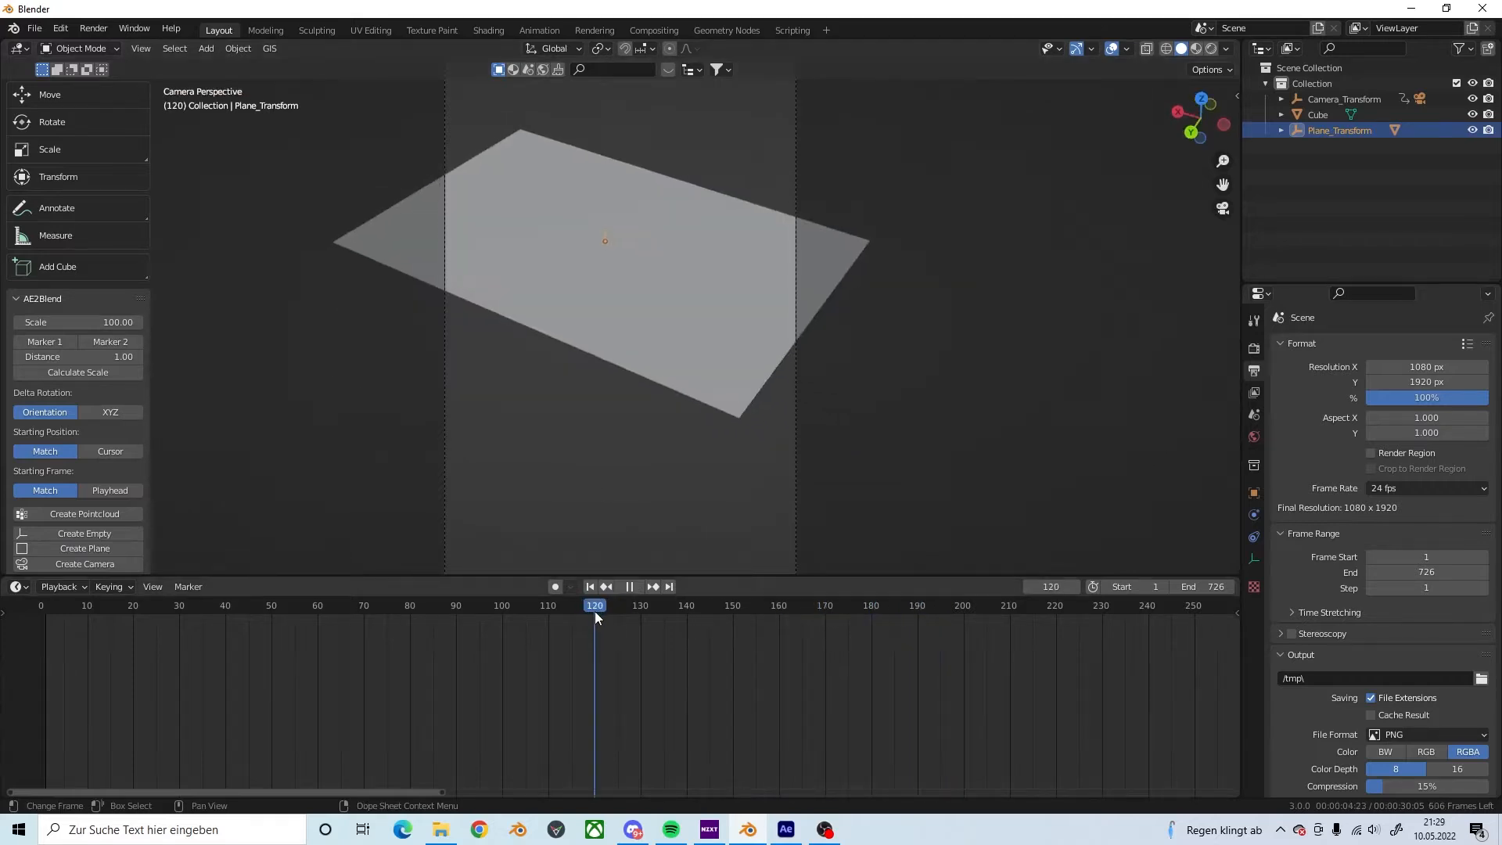
key("space")
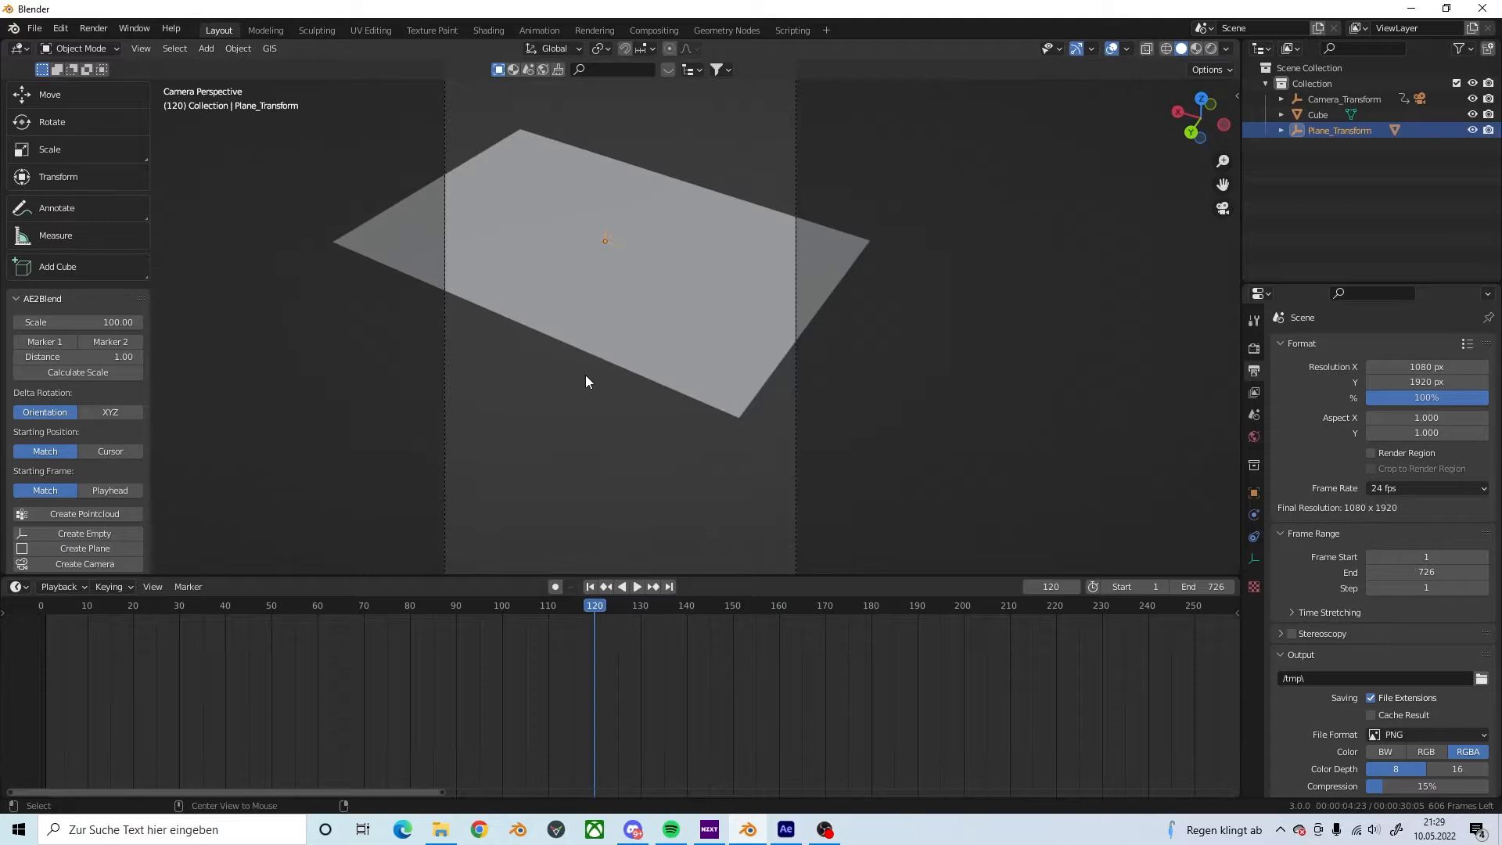
Step: Go to frame 120 in the After Effects composition and compare the ground solid with the imported plane in Blender
key("alt+Tab")
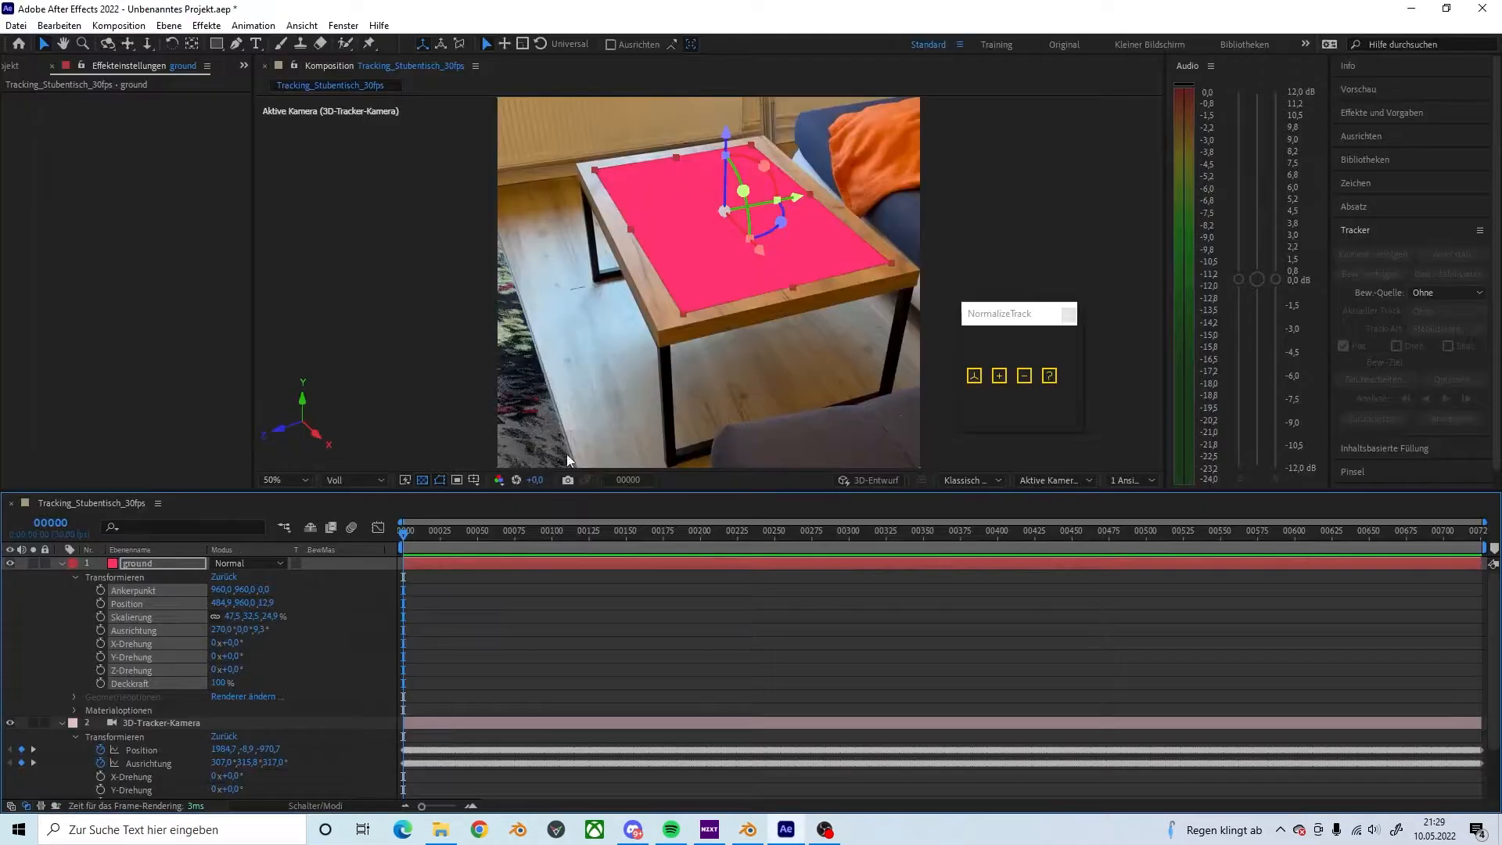
left_click(646, 478)
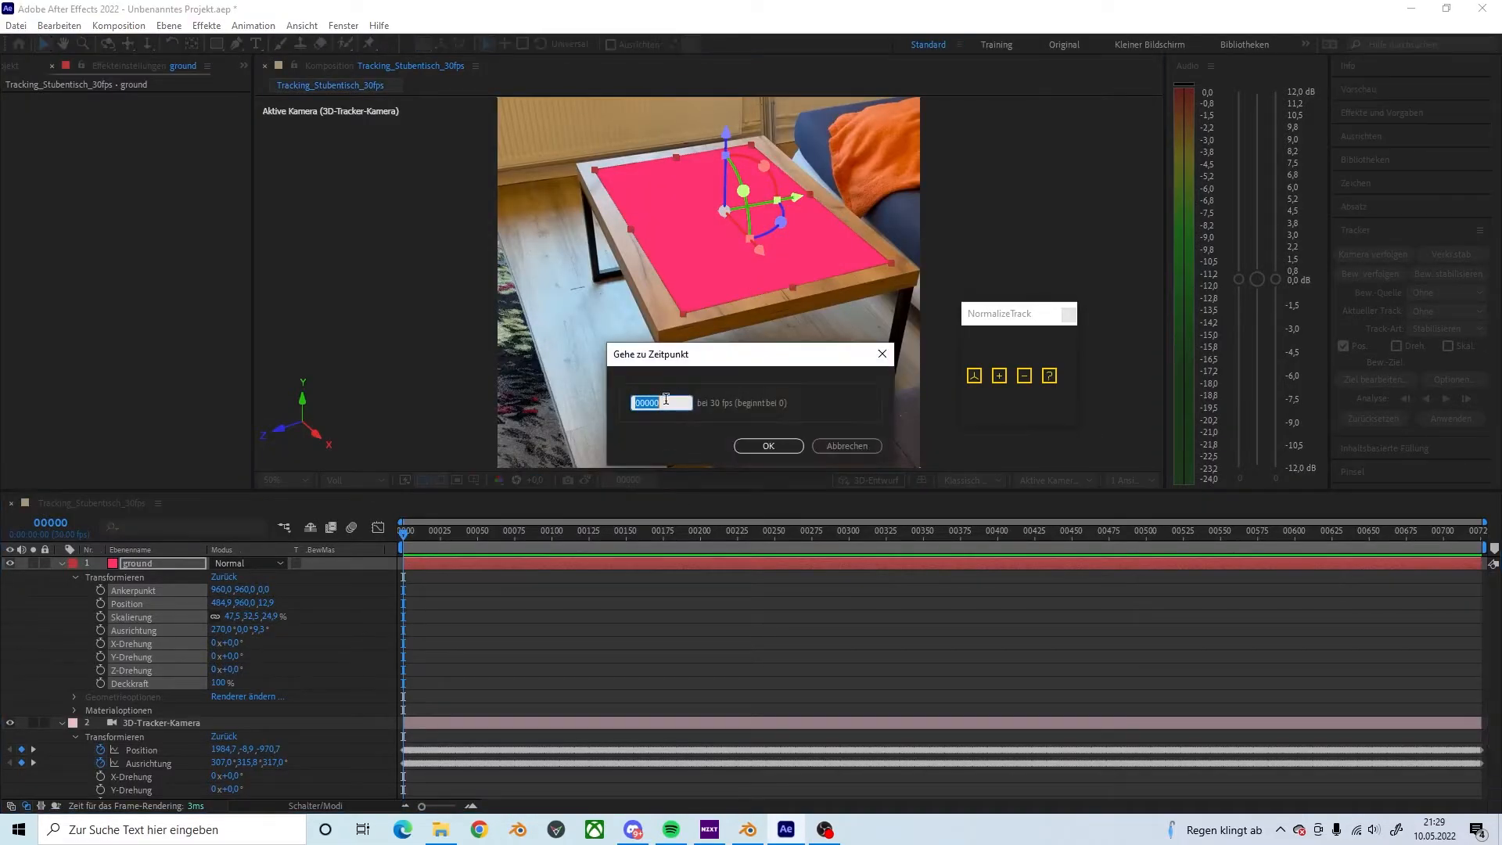
left_click(669, 400)
key("BackSpace")
key("BackSpace")
type("120")
key("Return")
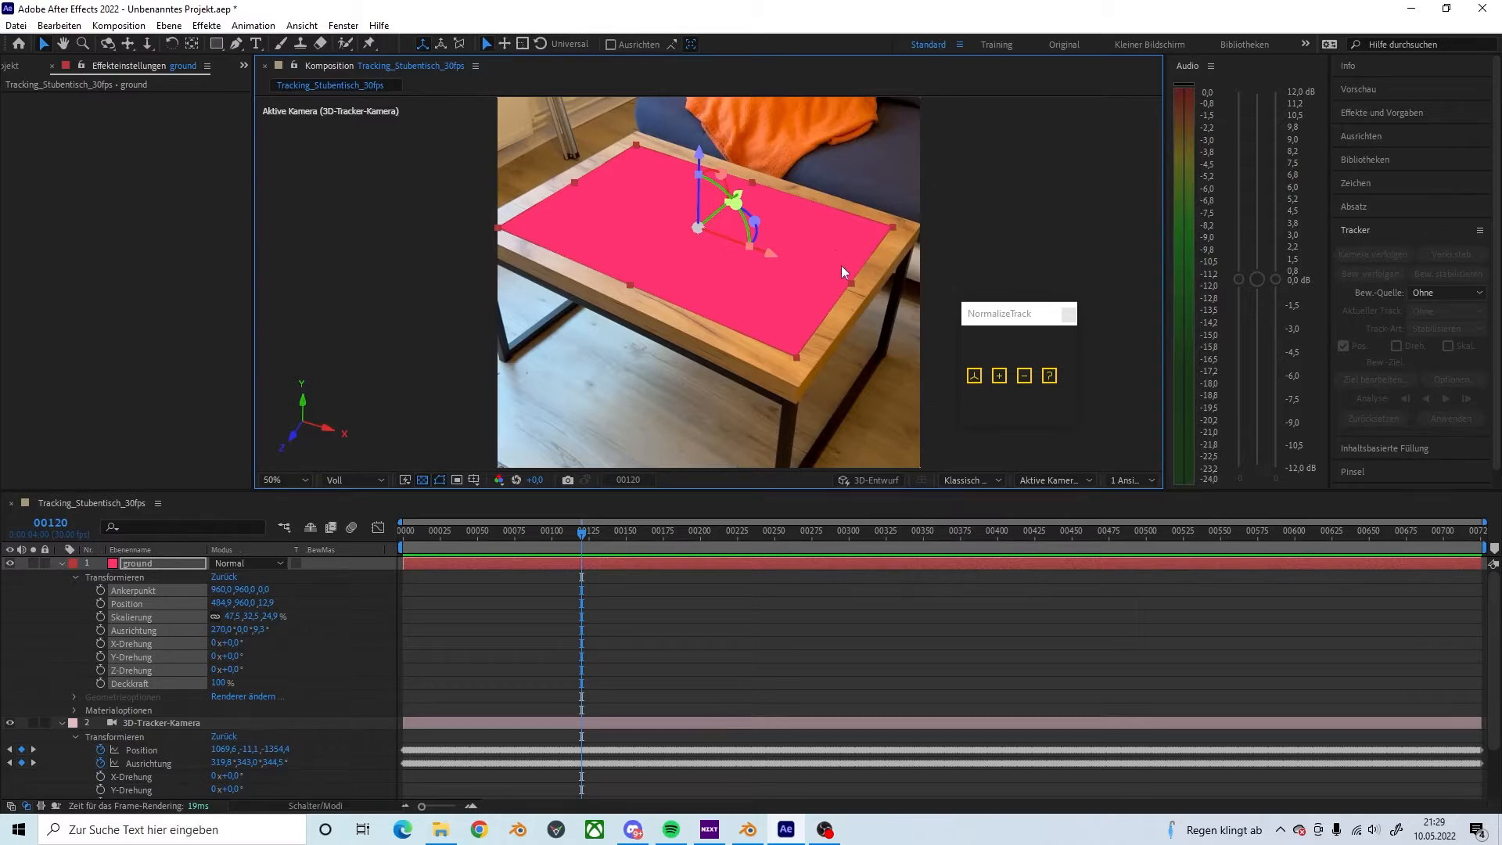
key("alt+Tab")
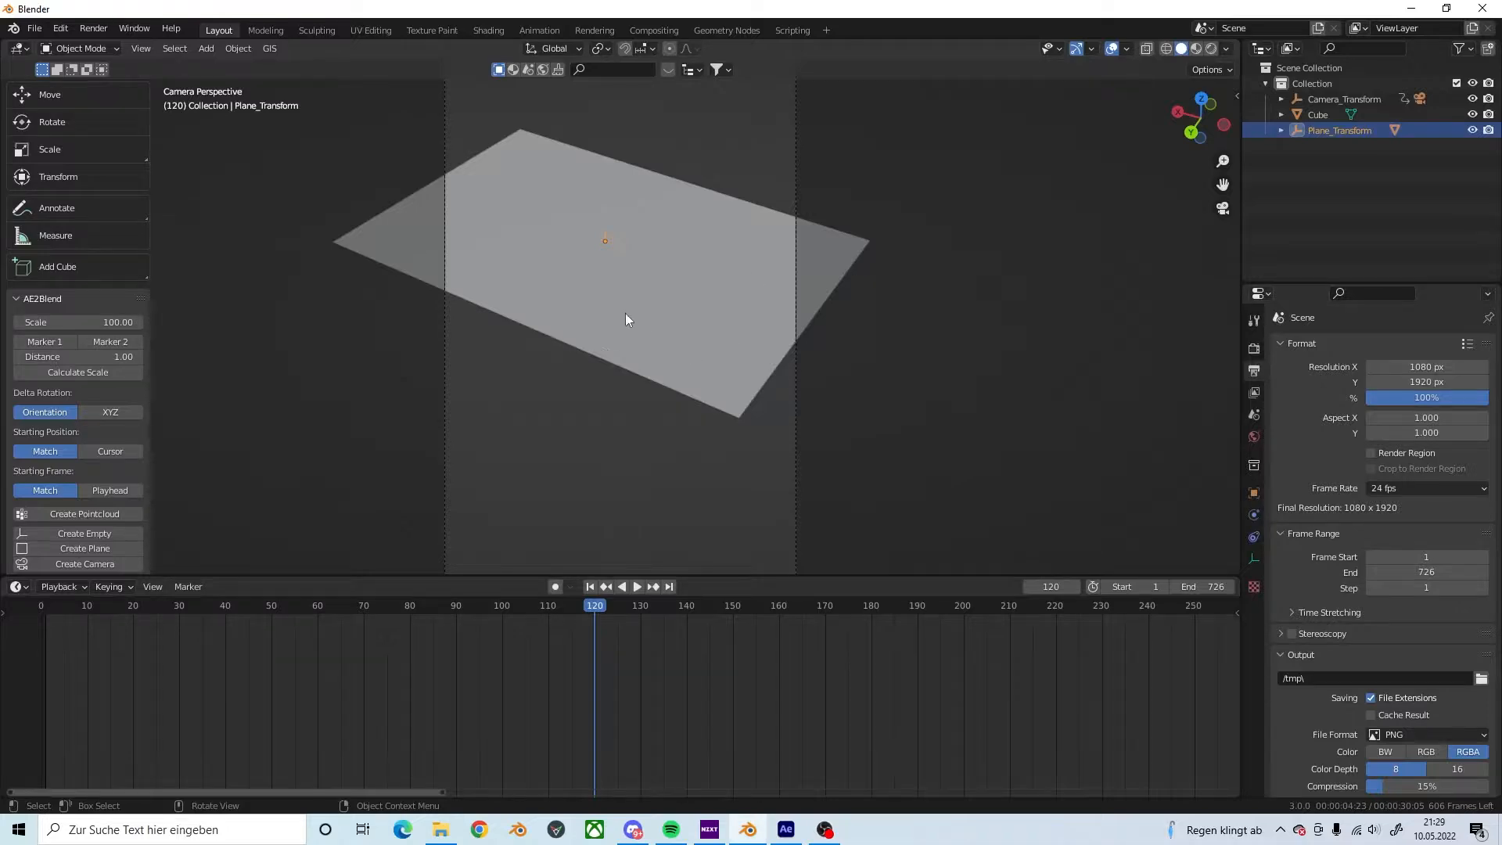
Step: Select the 3D-Tracker-Kamera layer in After Effects, and switch to Blender to show the lens settings of Camera.001
key("alt+Tab")
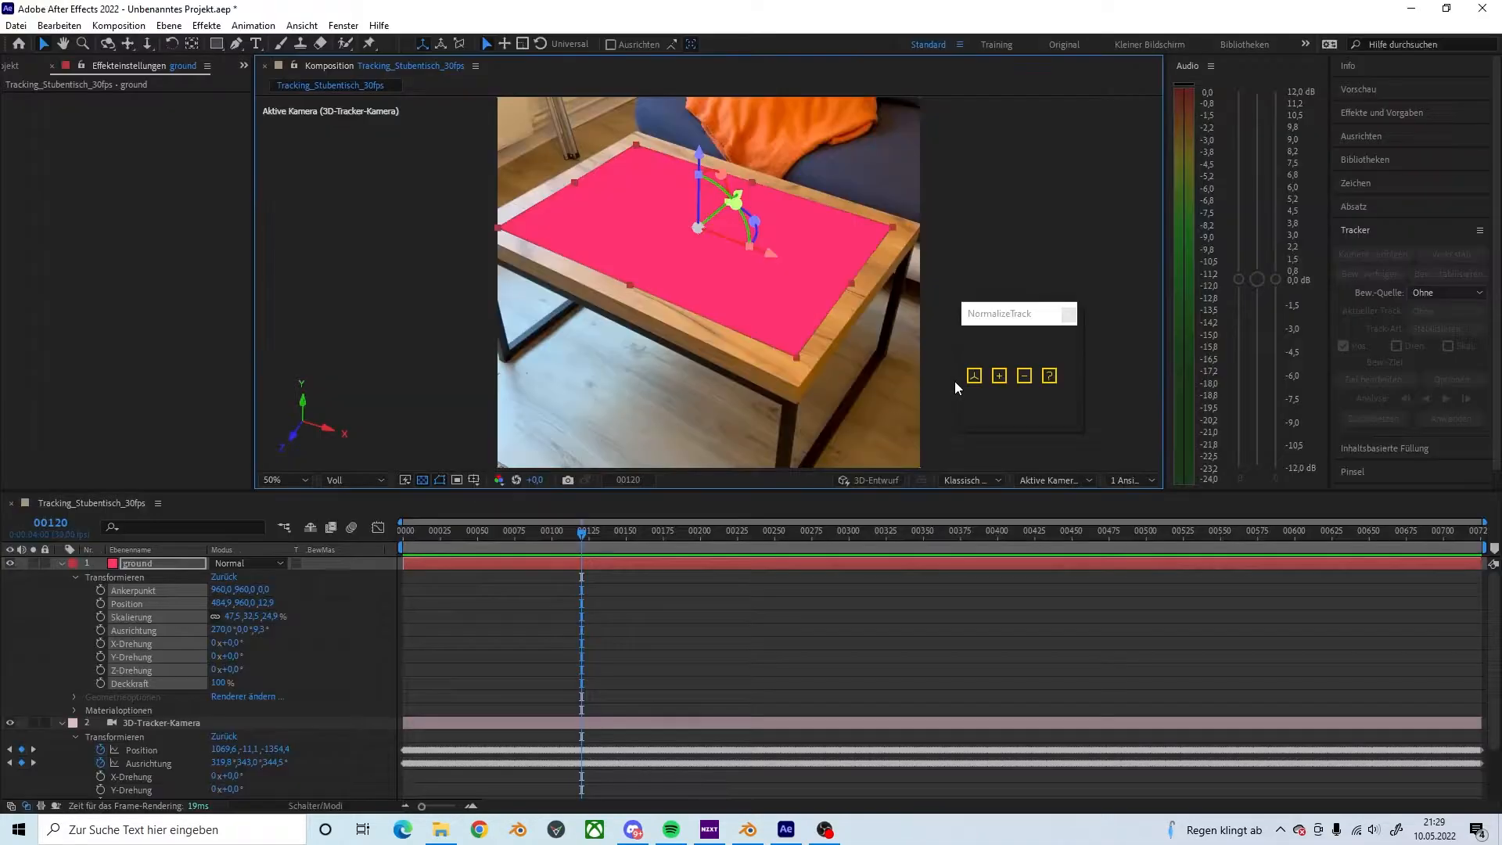
left_click(162, 721)
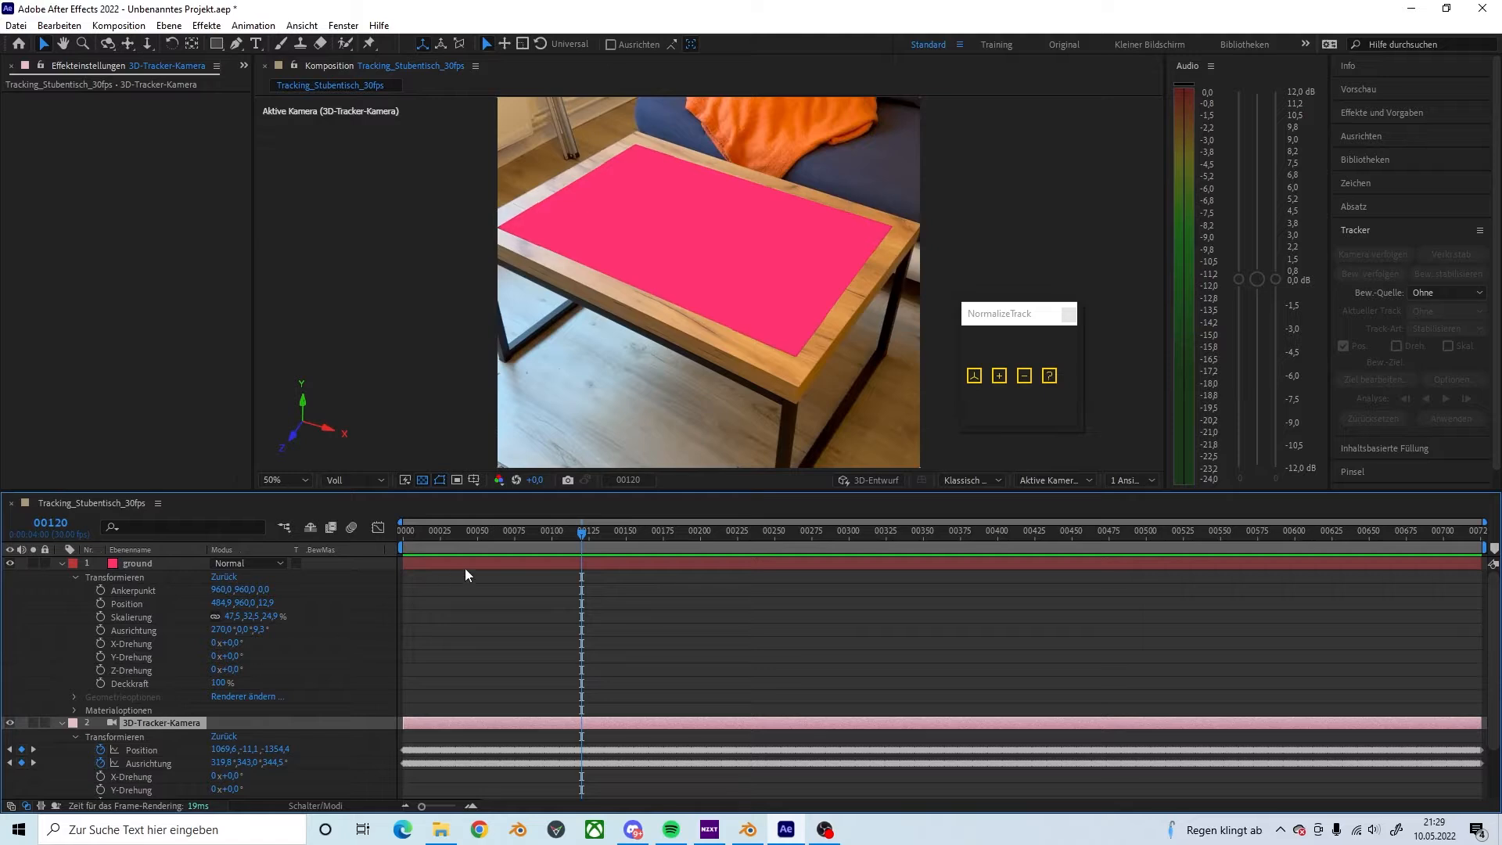
key("alt+Tab")
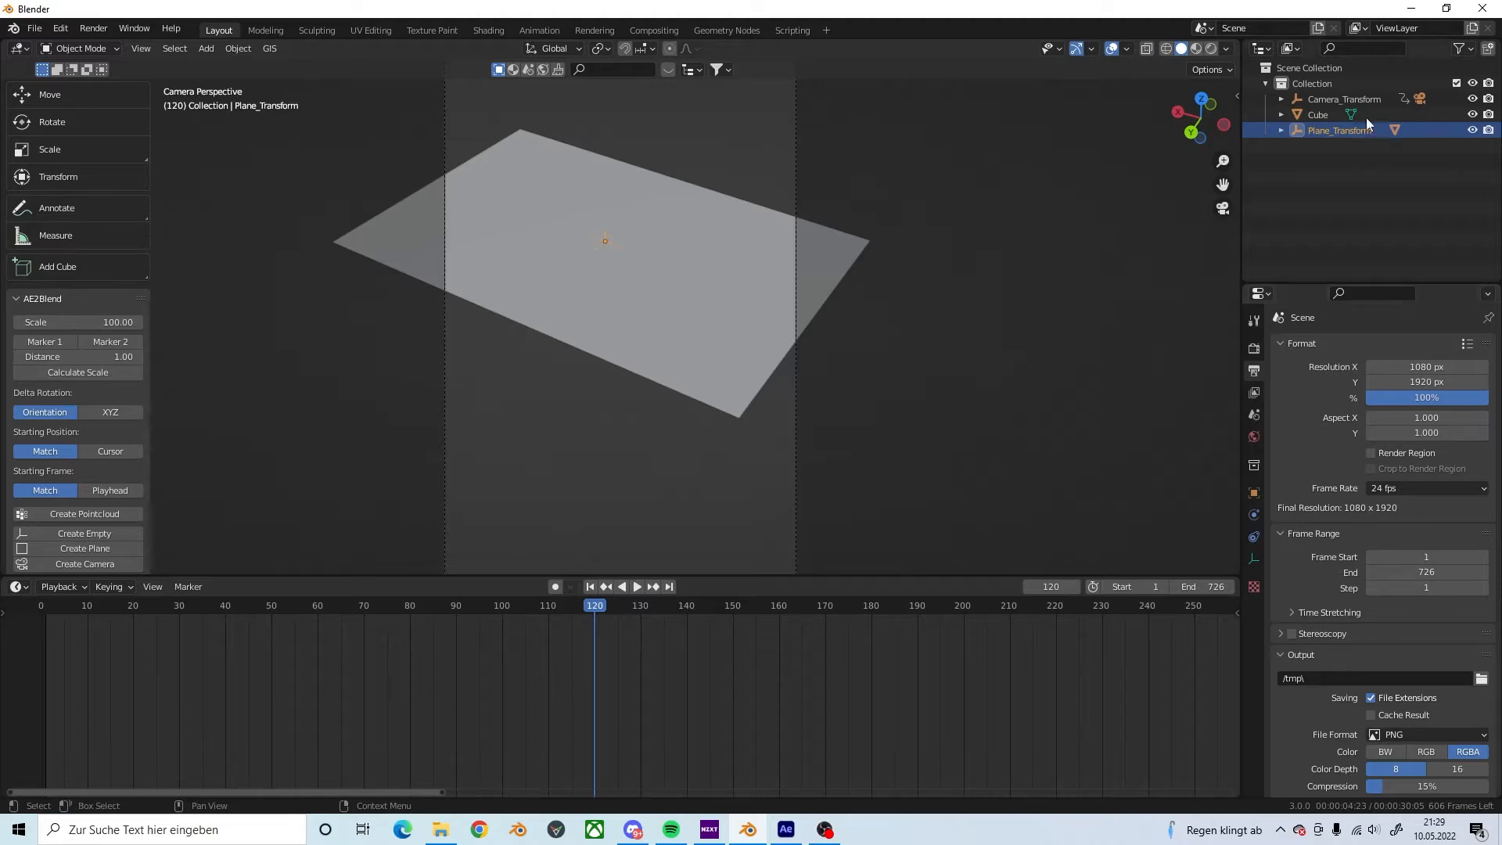
left_click(1280, 100)
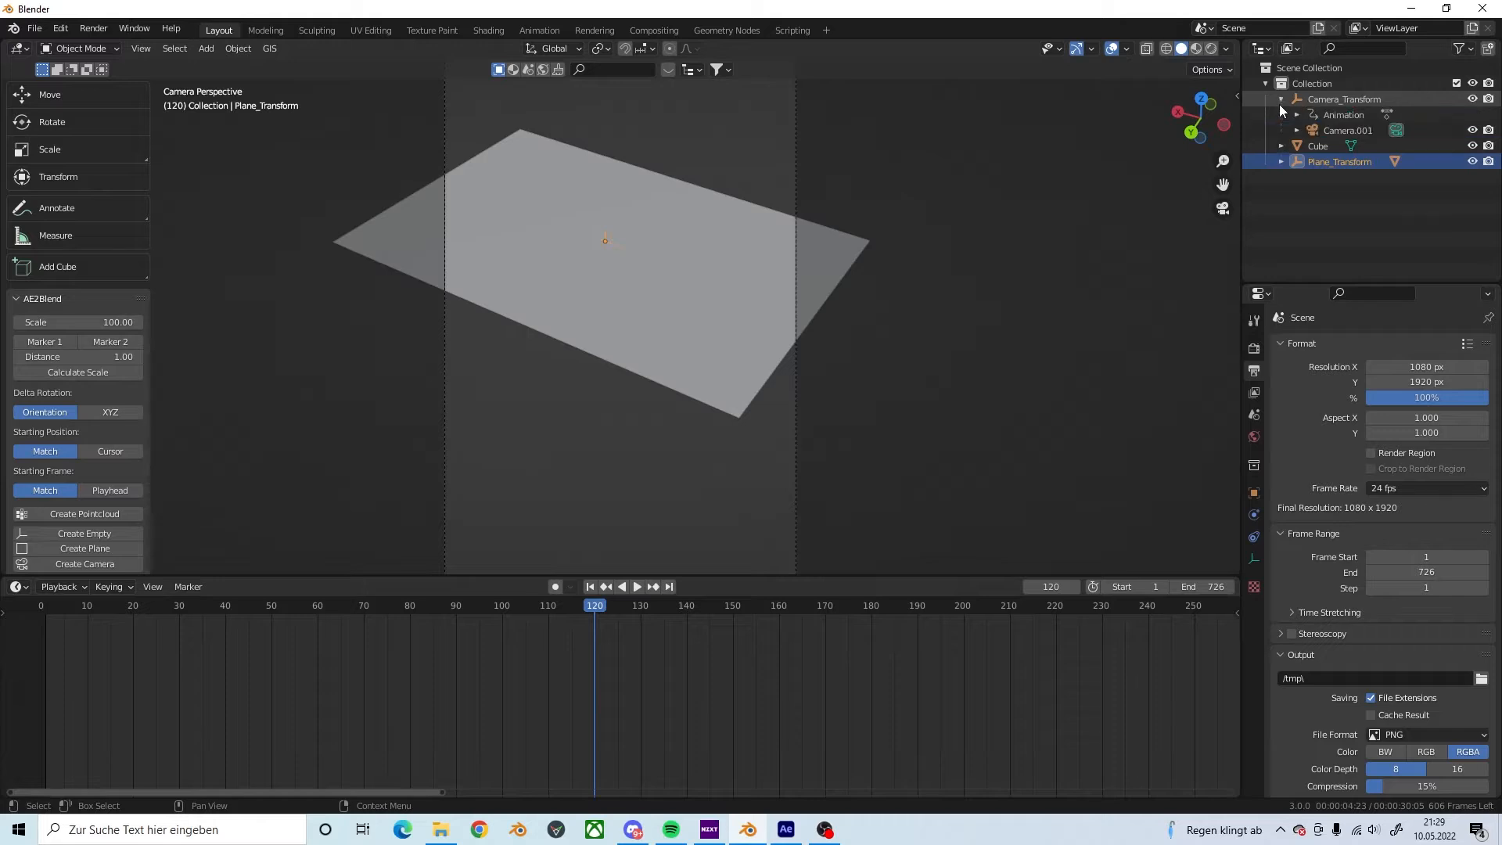
left_click(1317, 133)
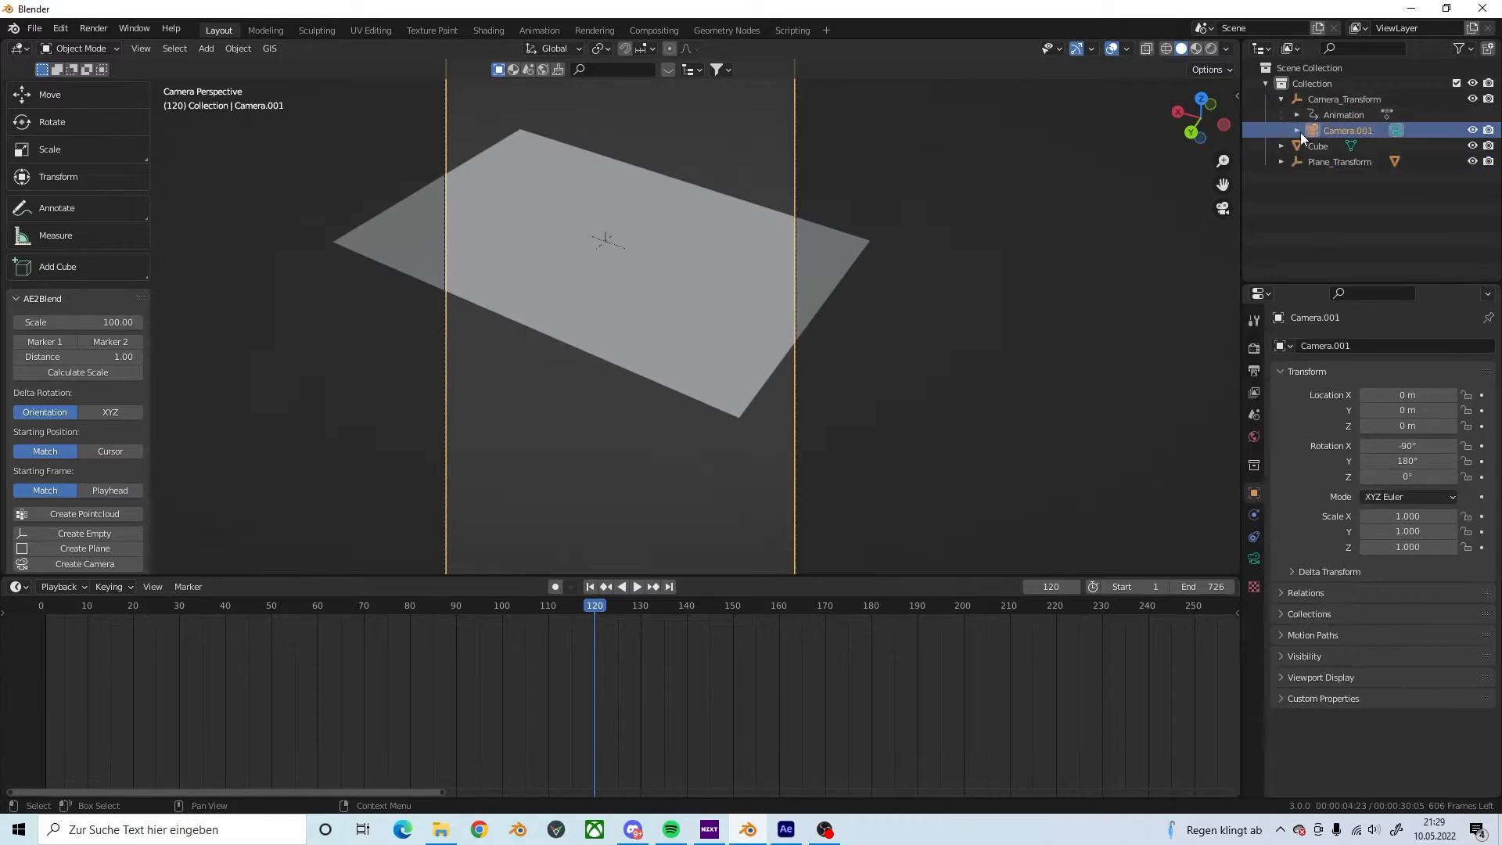
left_click(1297, 131)
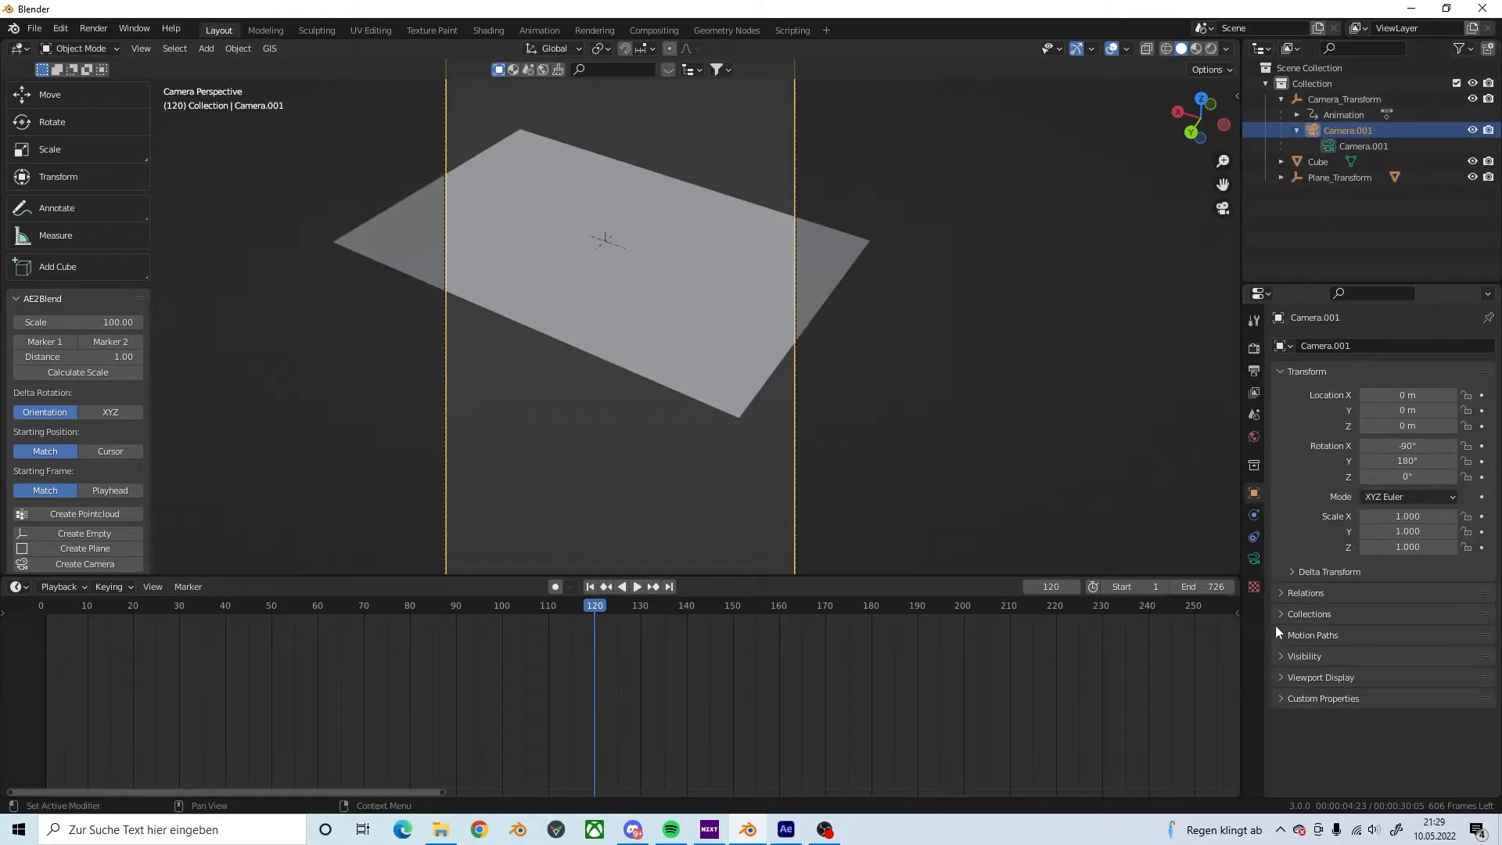
left_click(1255, 559)
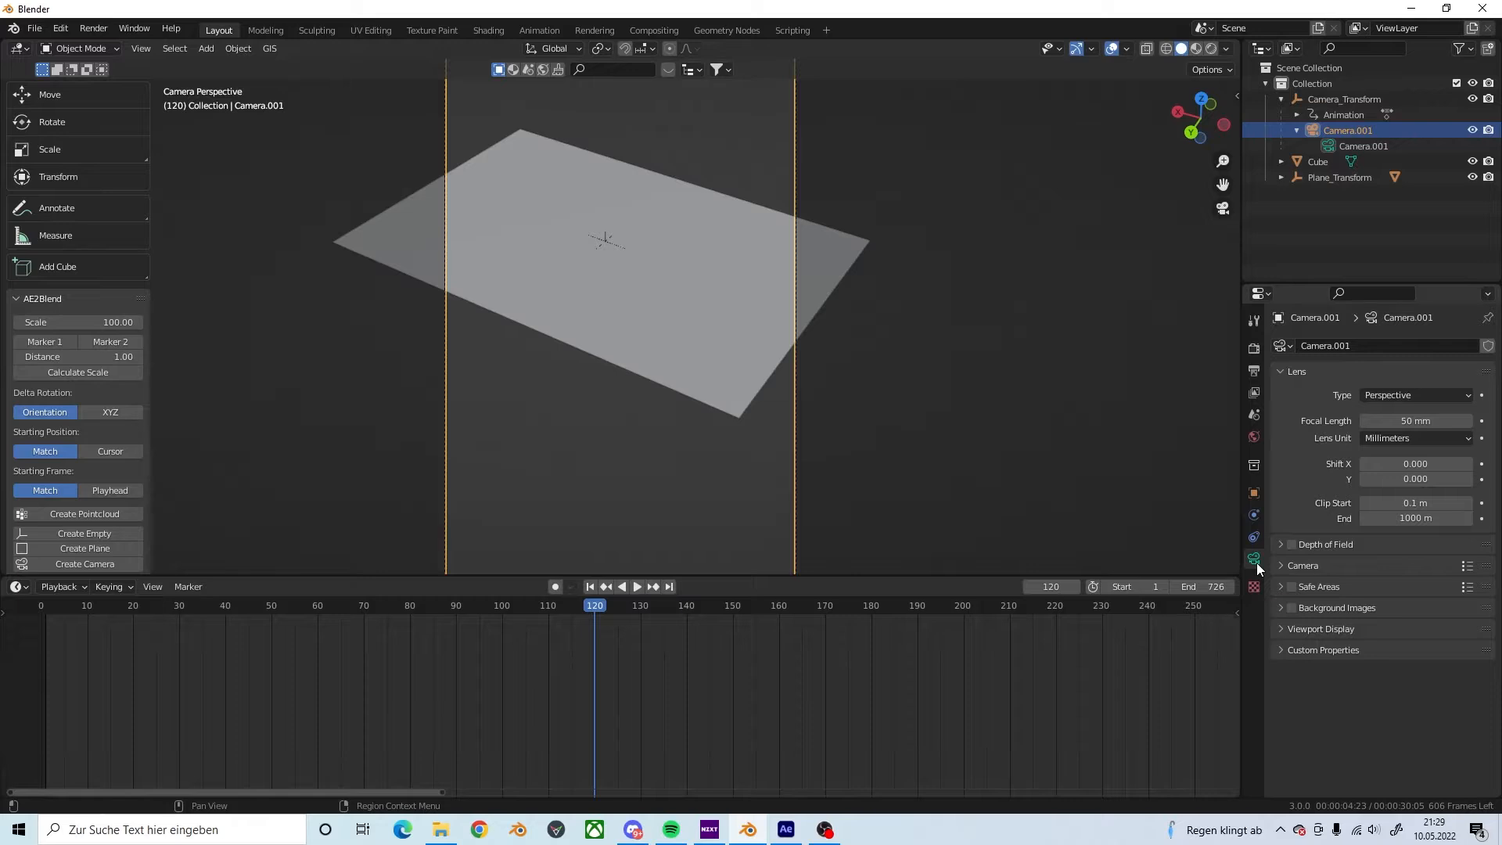
Step: Try focal lengths of about 42 mm and 32.2 mm on Camera.001 to match the plane's size to the After Effects ground
left_click(1420, 420)
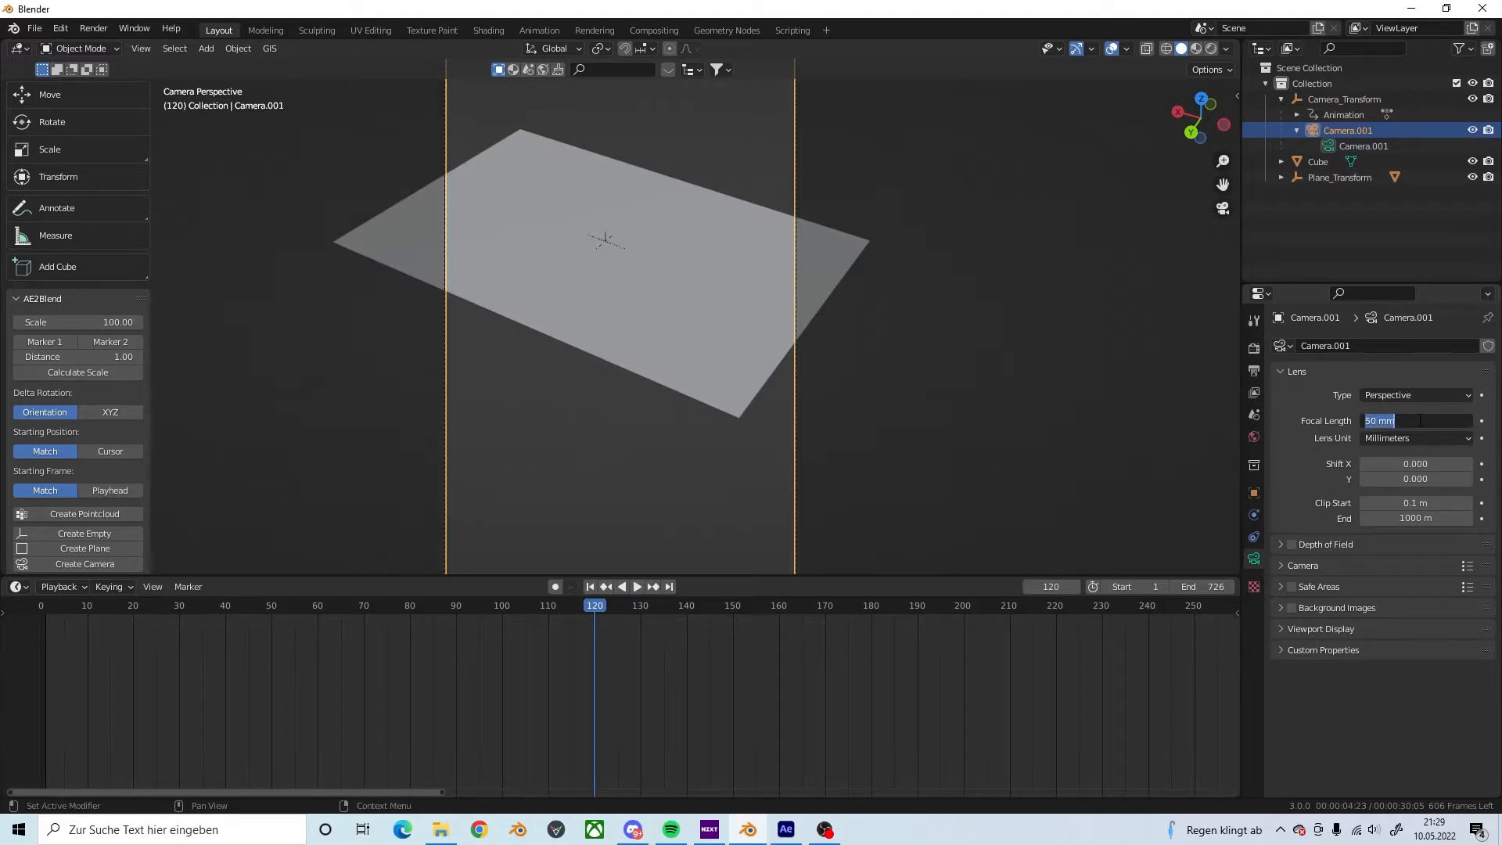
type("42")
type(".5")
key("Return")
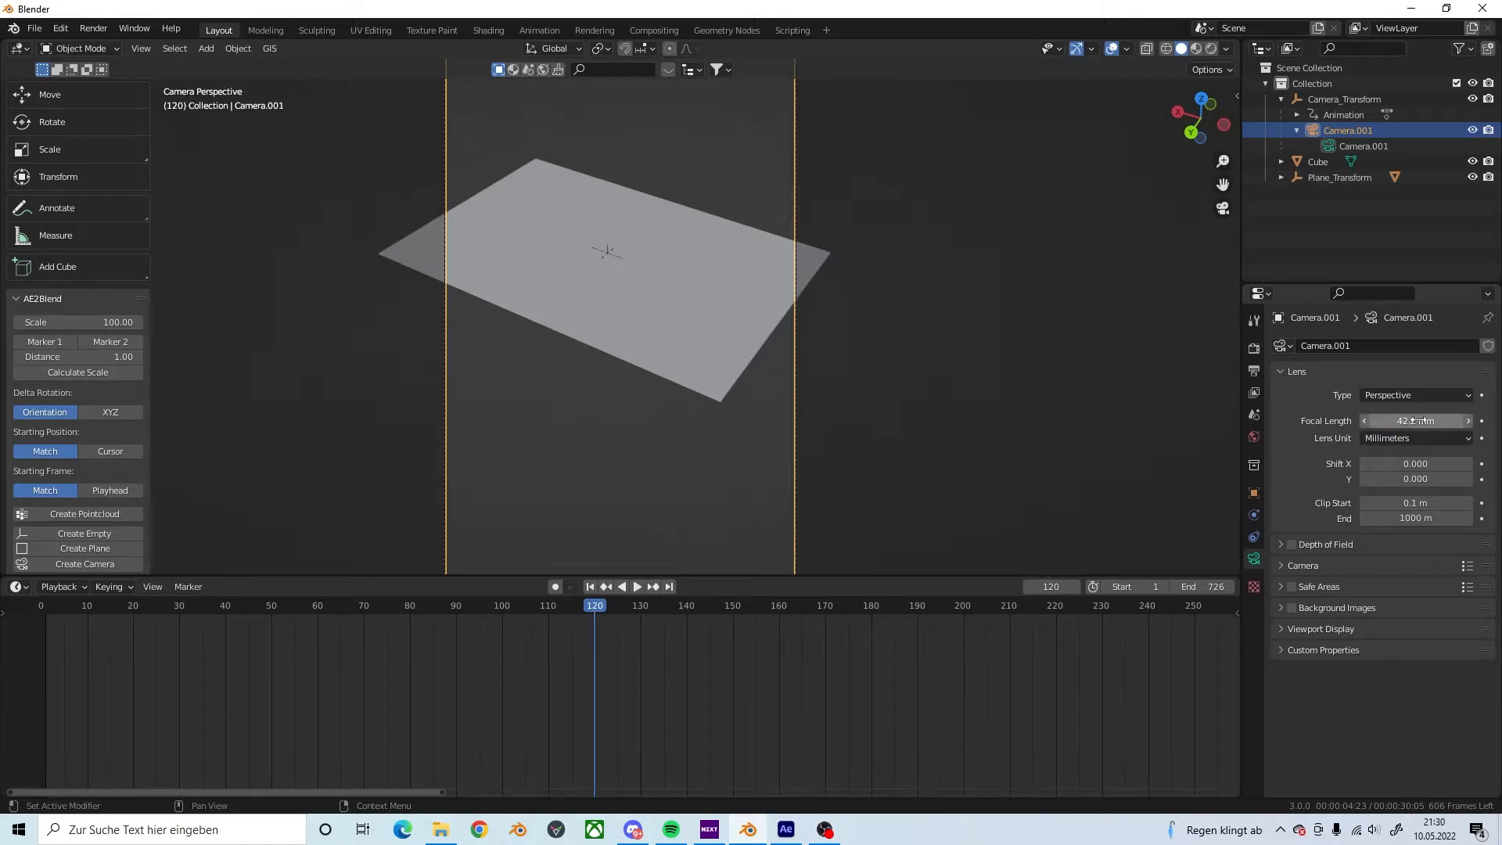
left_click(1419, 420)
left_click(1380, 418)
key("BackSpace")
key("BackSpace")
key("BackSpace")
type("32.")
key("Return")
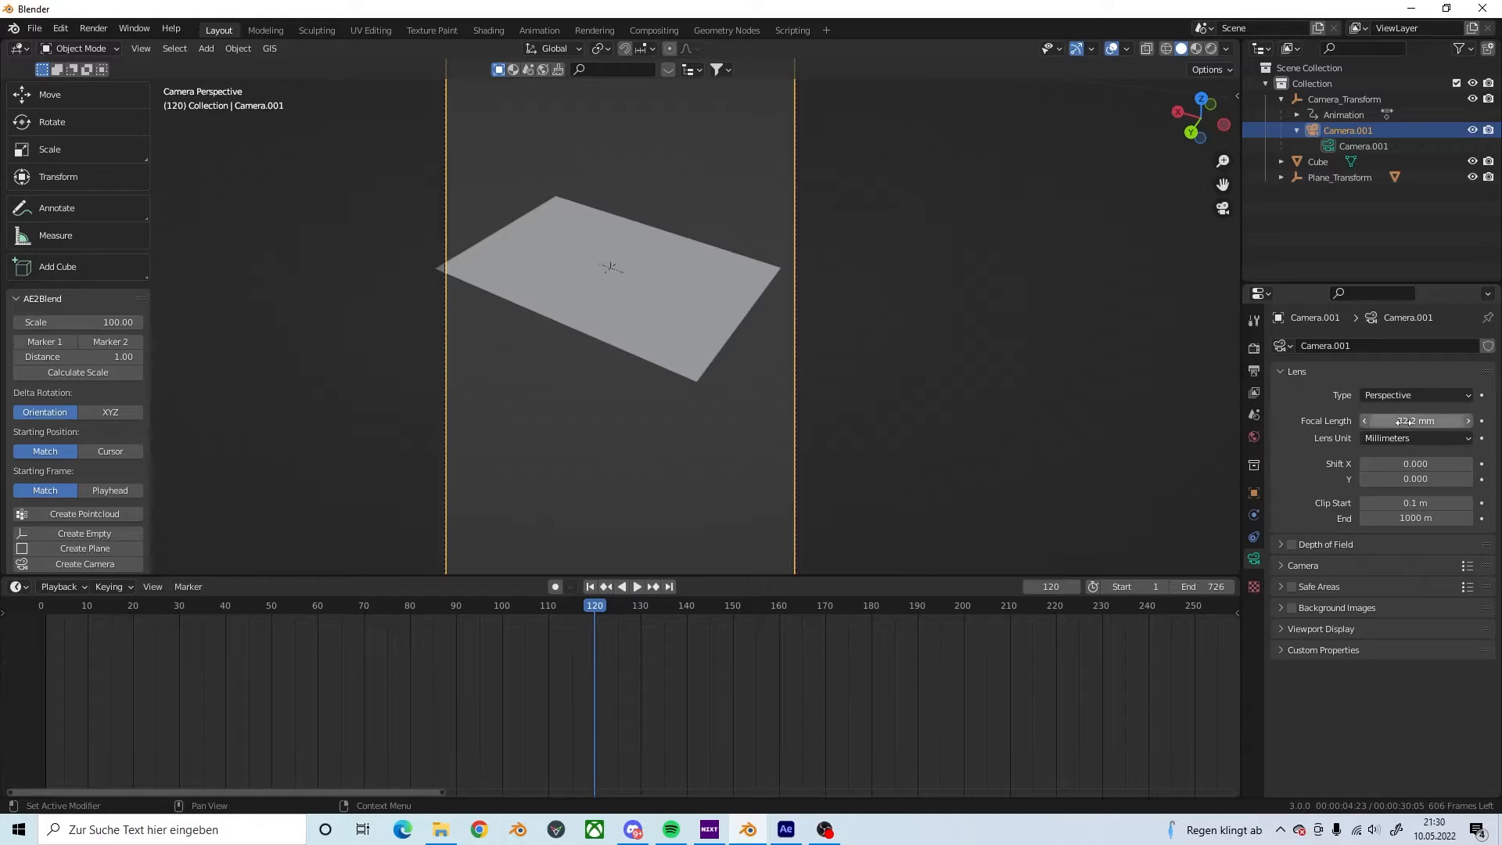
Step: Compare the plane with the ground solid in After Effects, and set Camera.001's focal length in Blender to 30.2 mm
key("alt+Tab")
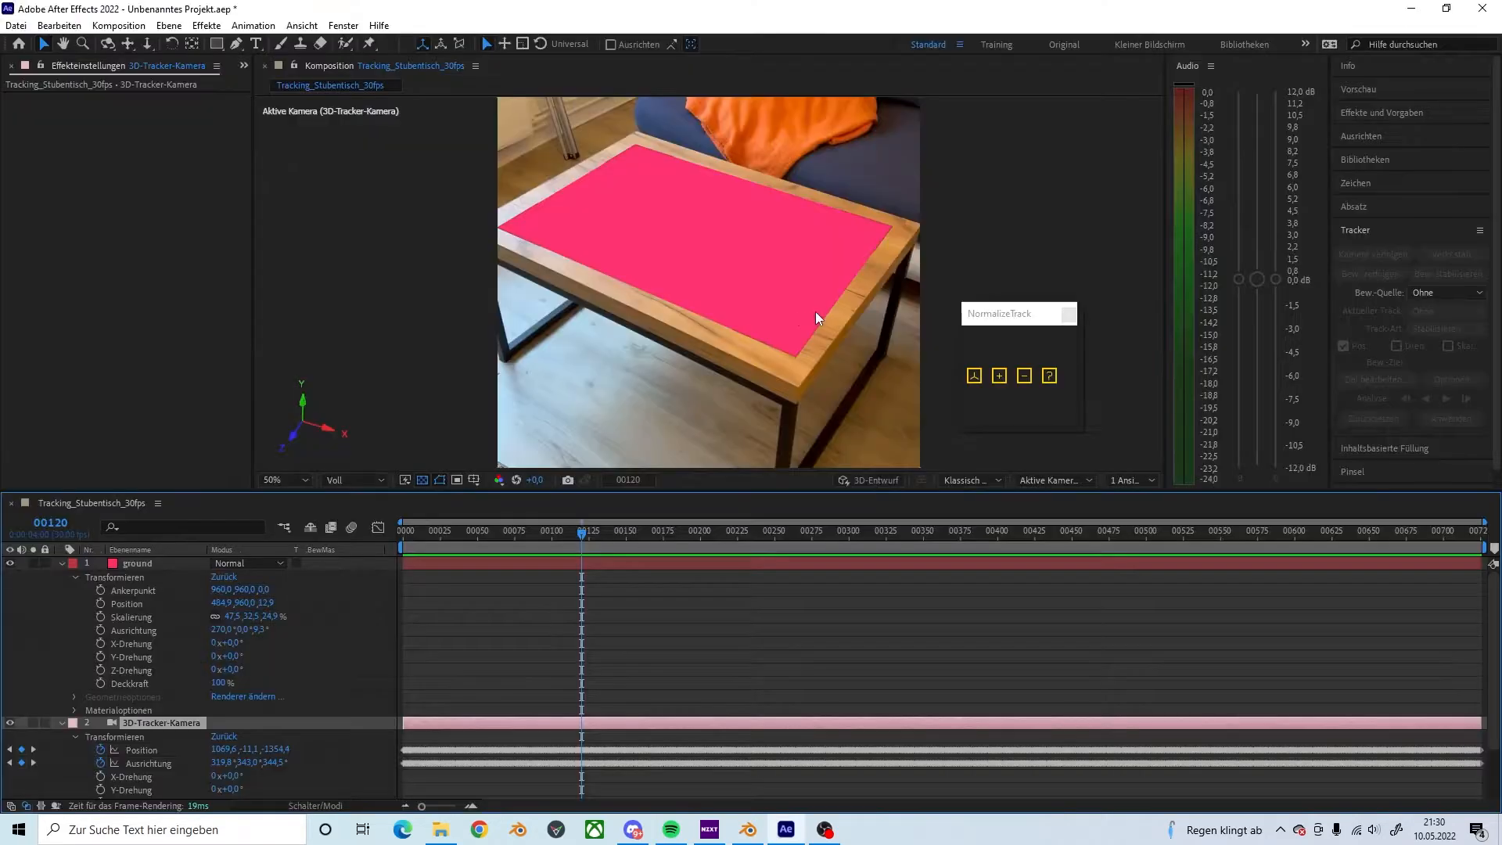
key("alt+Tab")
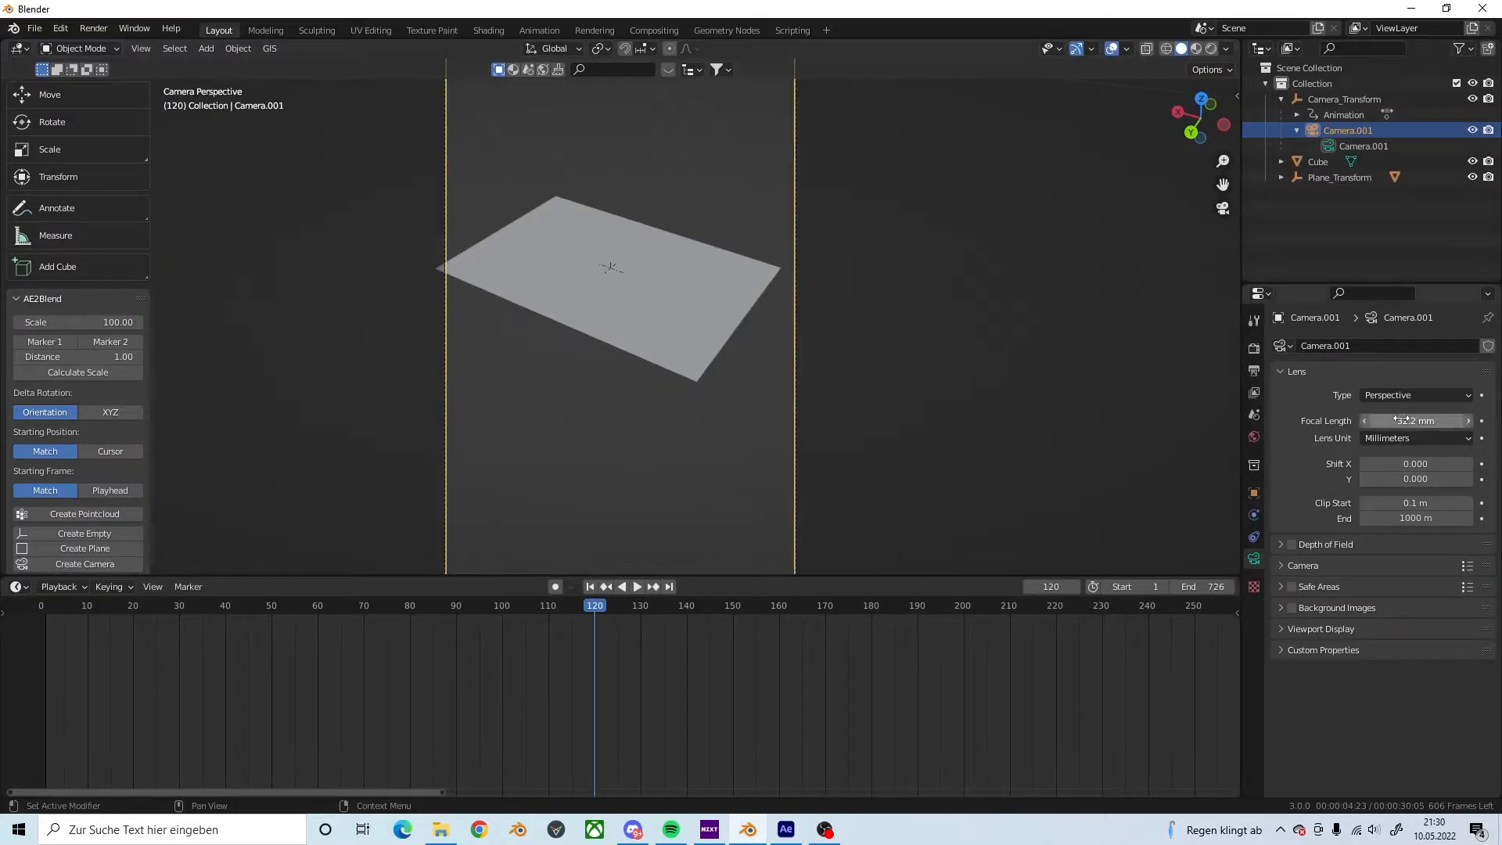
left_click(1378, 421)
type("30.2")
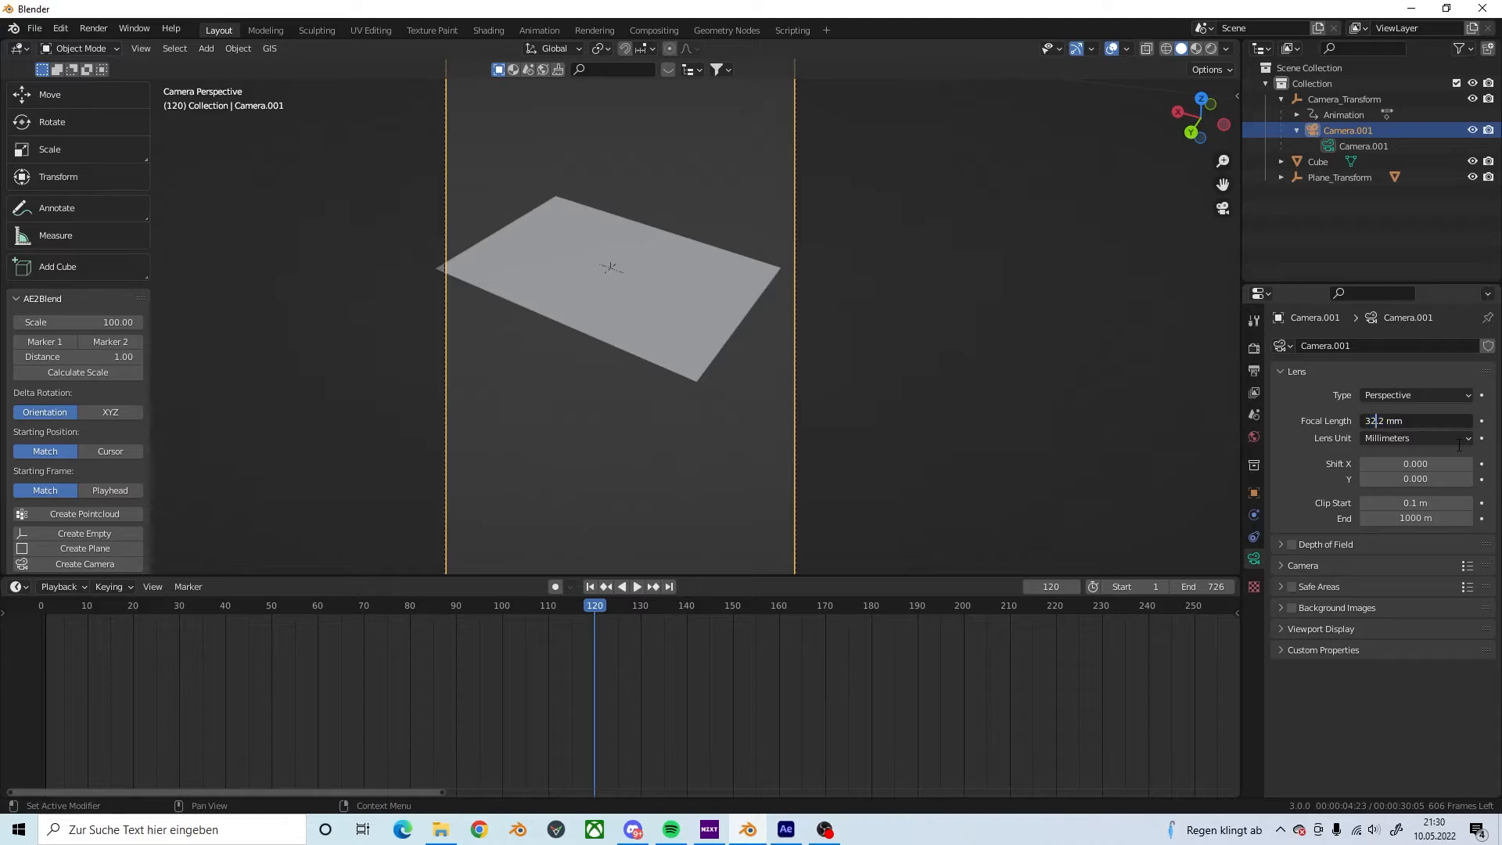
key("Return")
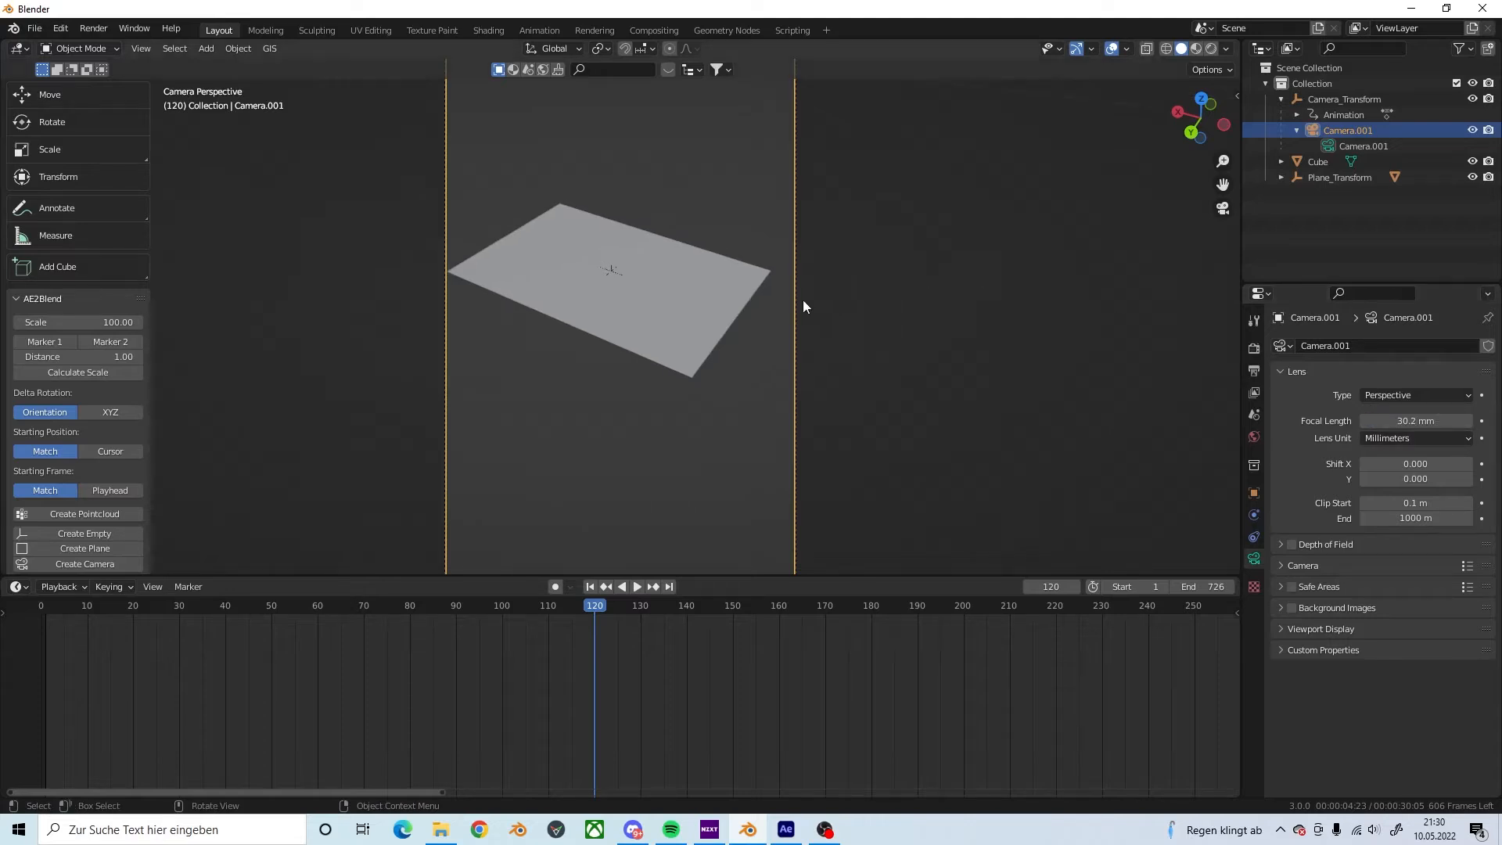
Step: Switch the viewport to rendered shading and give the imported plane a new material with a white emission color
left_click(1211, 48)
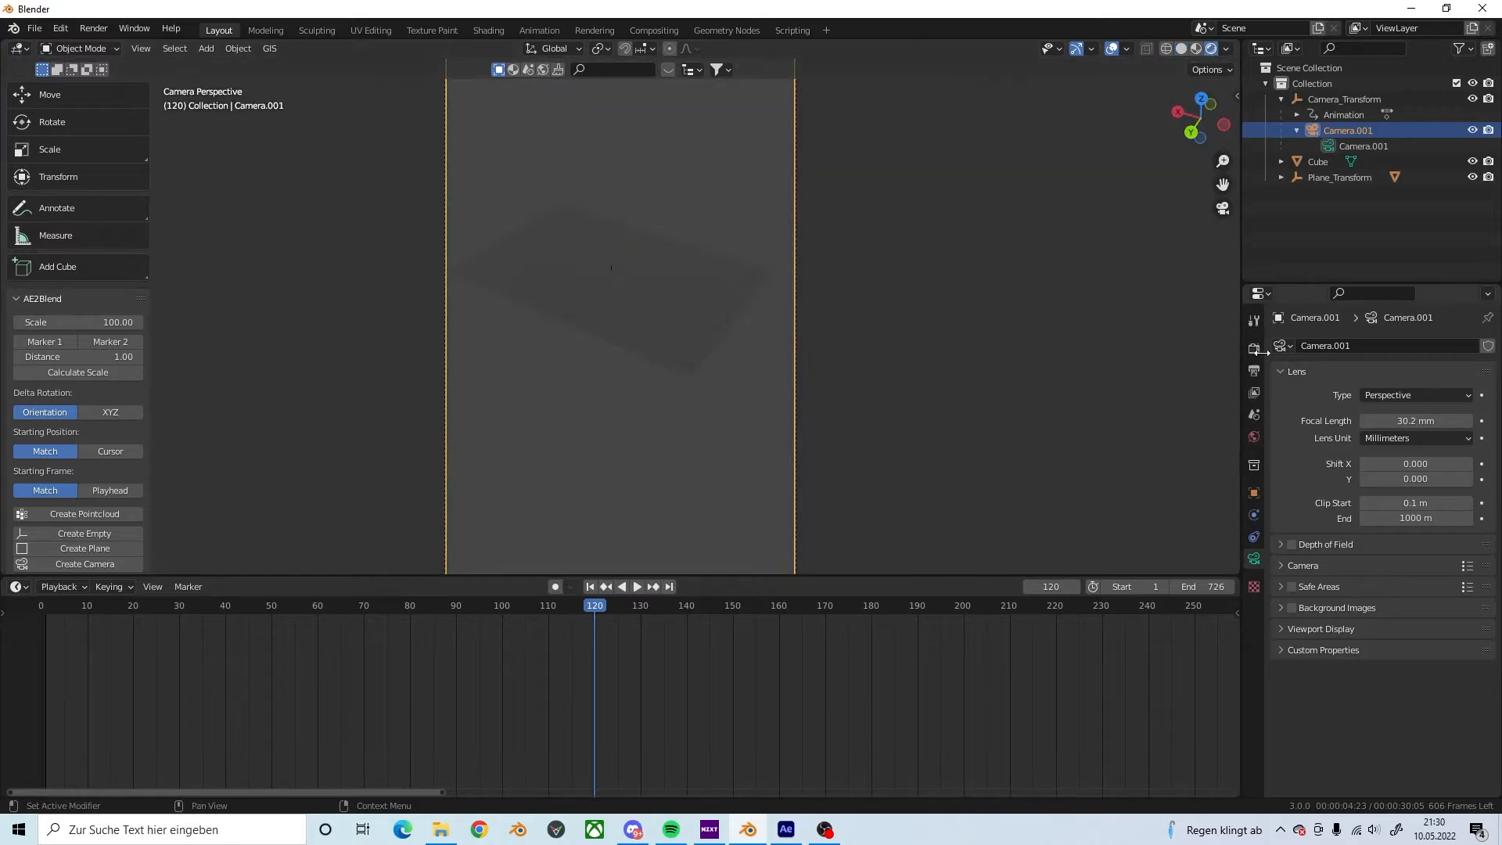
left_click(1340, 117)
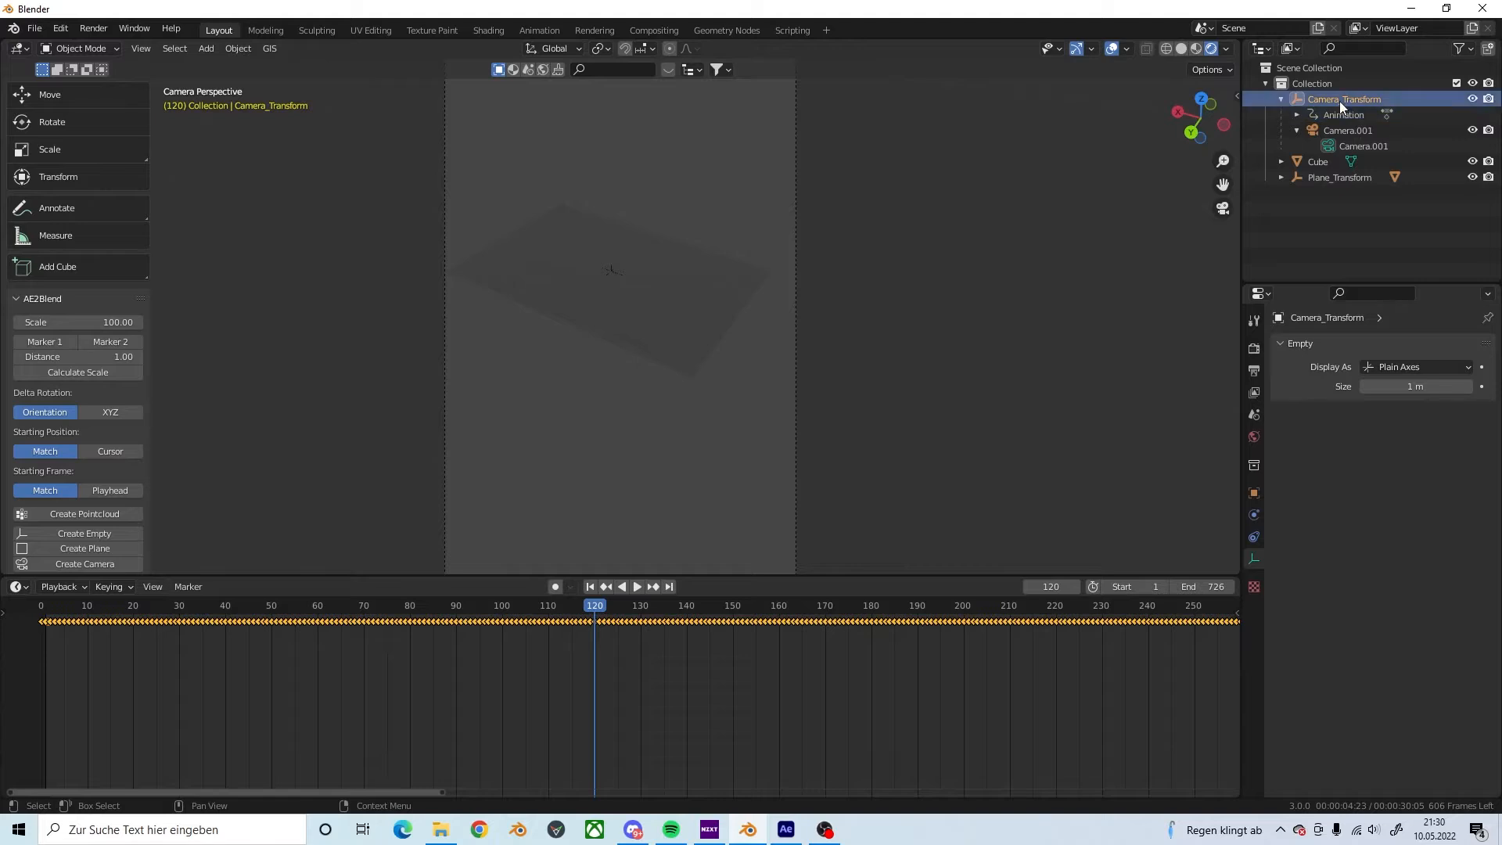
left_click(1341, 126)
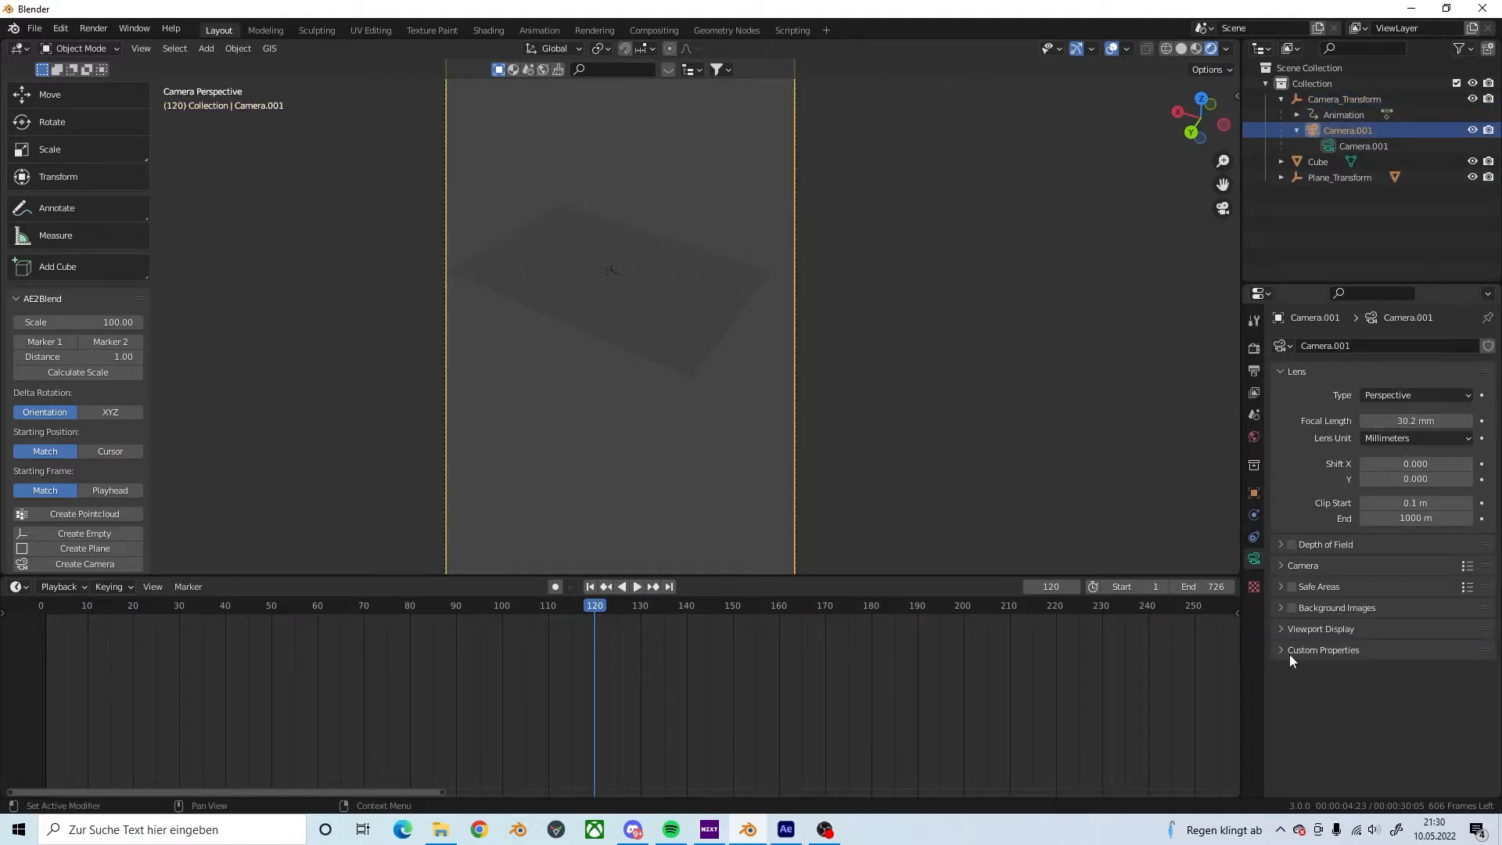
left_click(1340, 178)
left_click(618, 320)
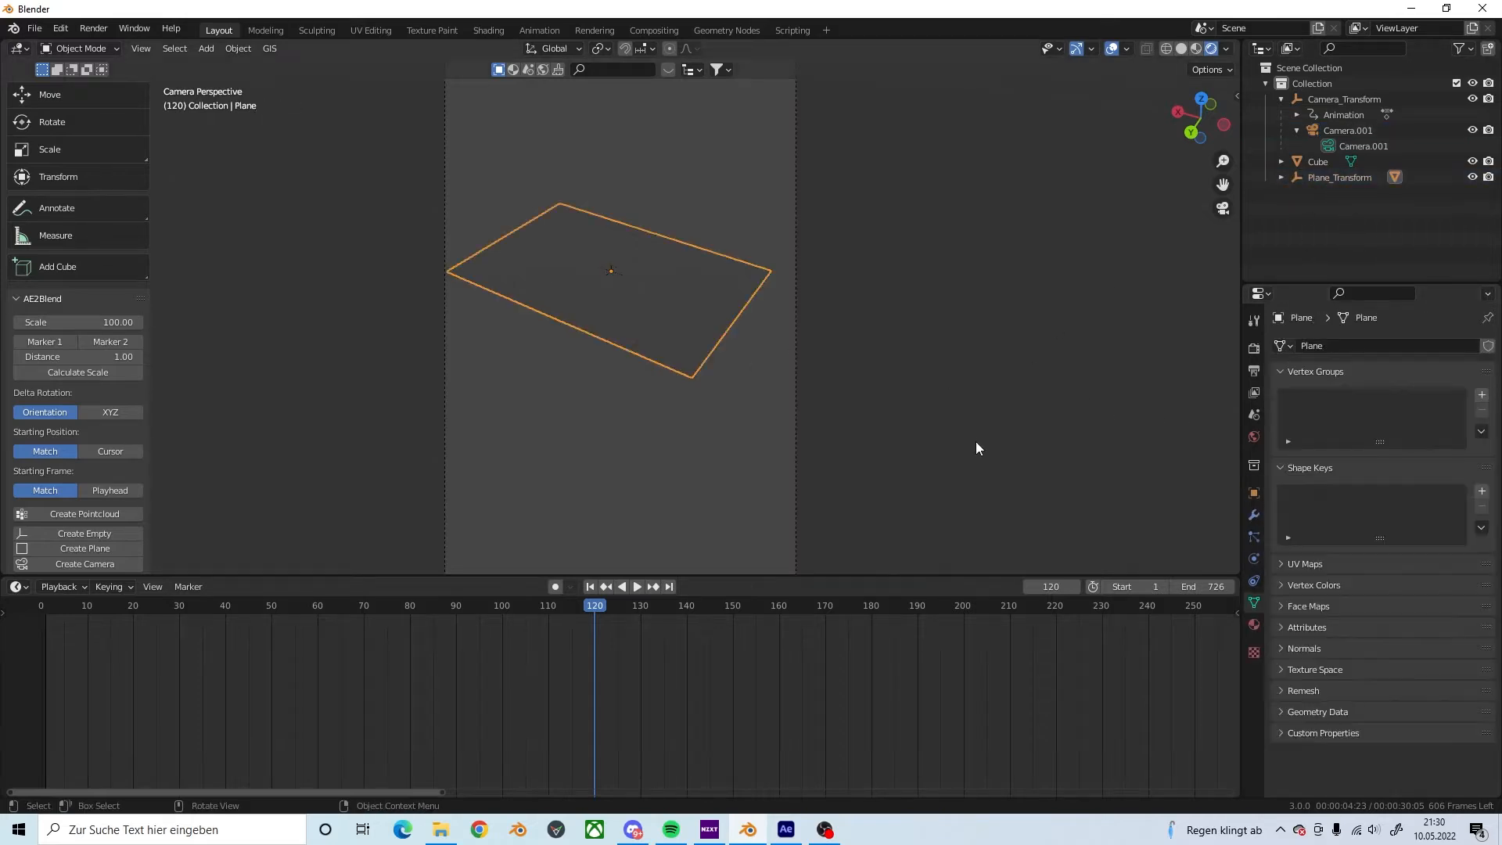
left_click(1254, 624)
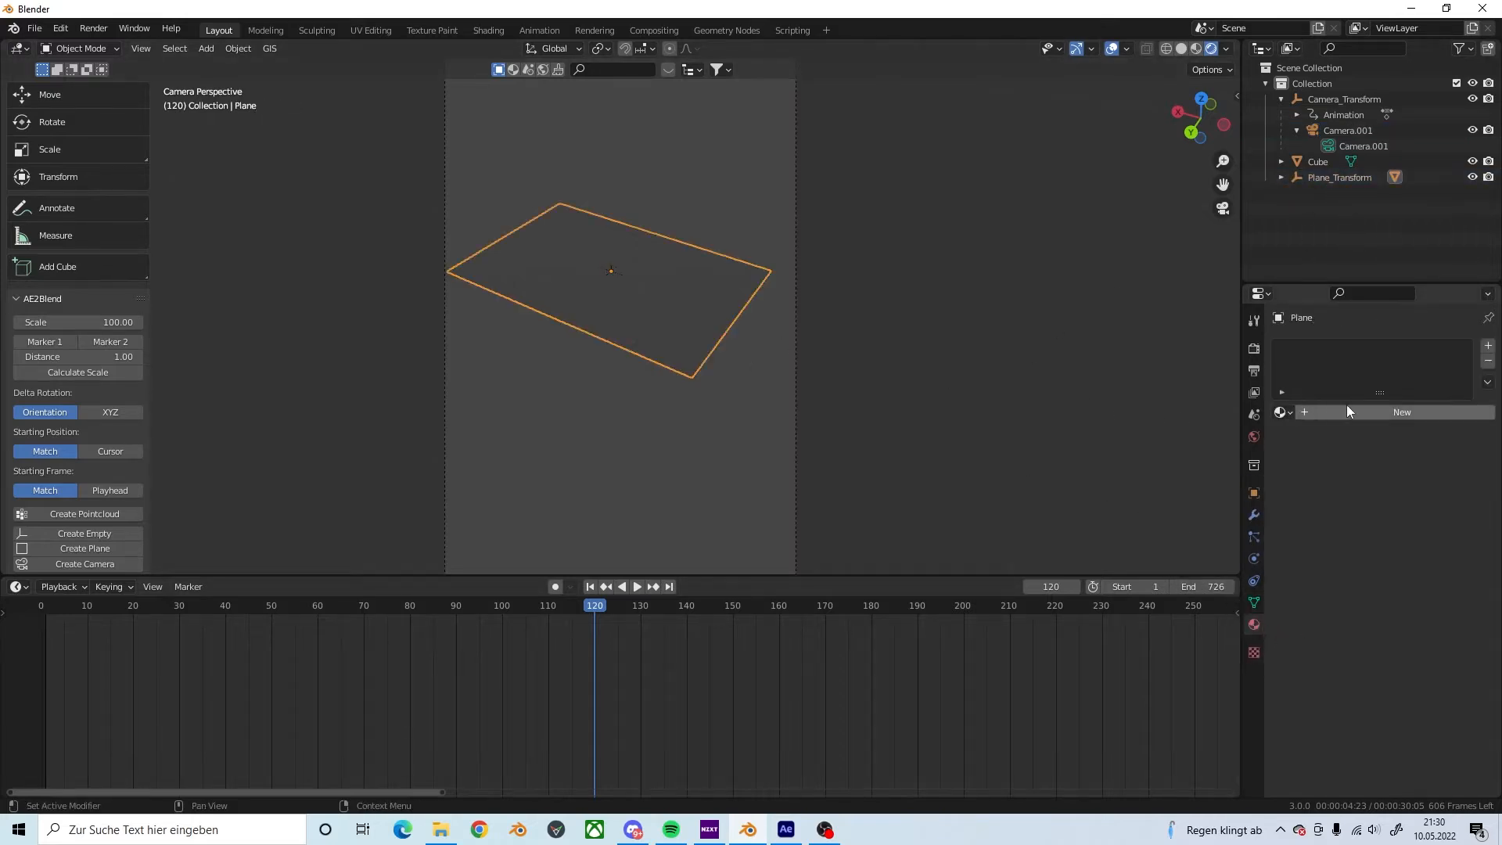
left_click(1330, 416)
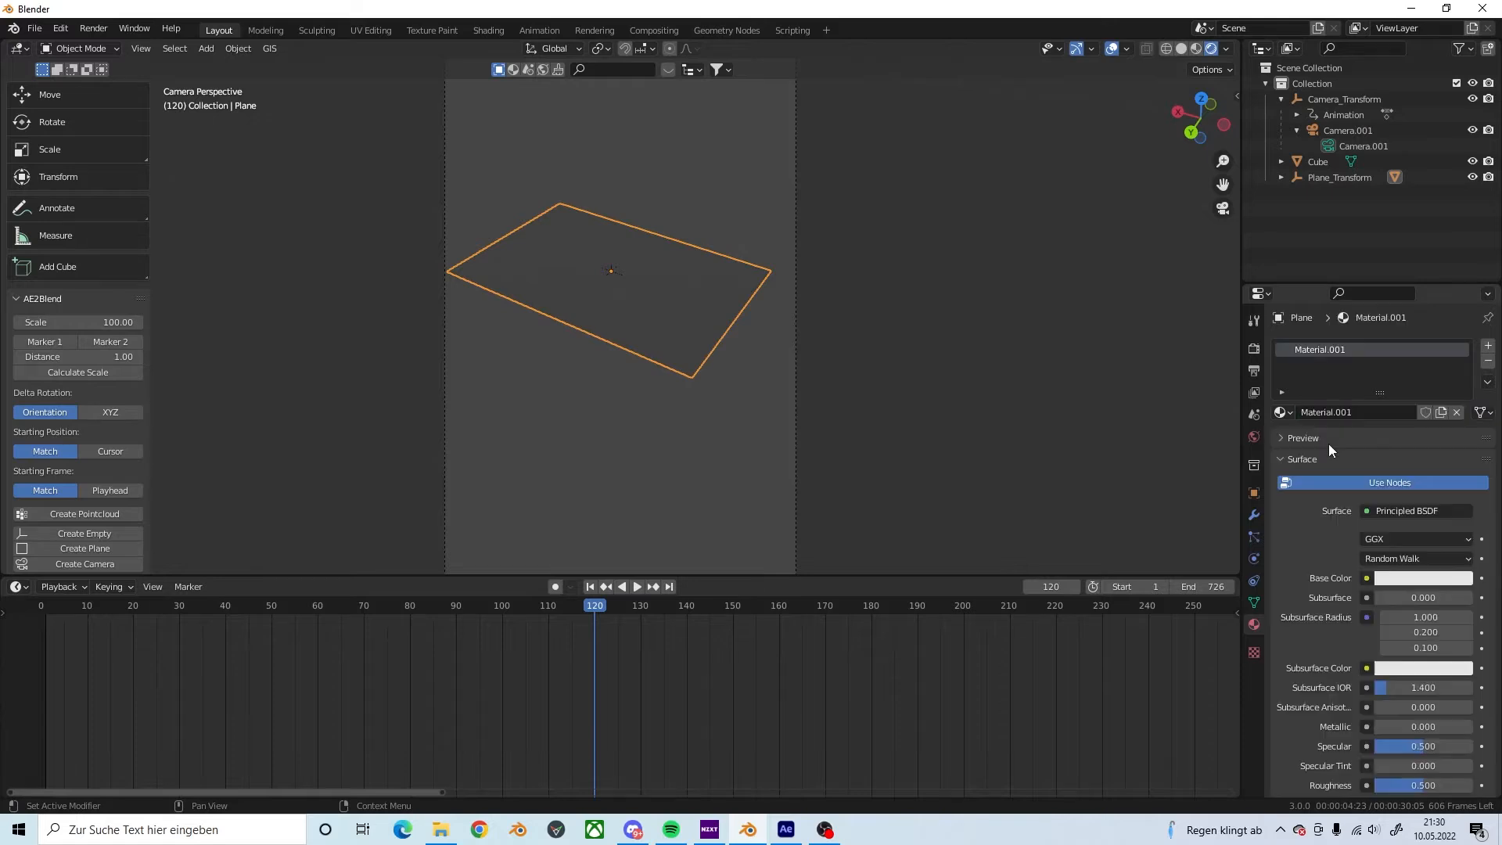
scroll(1395, 702, "down", 10)
left_click(1392, 636)
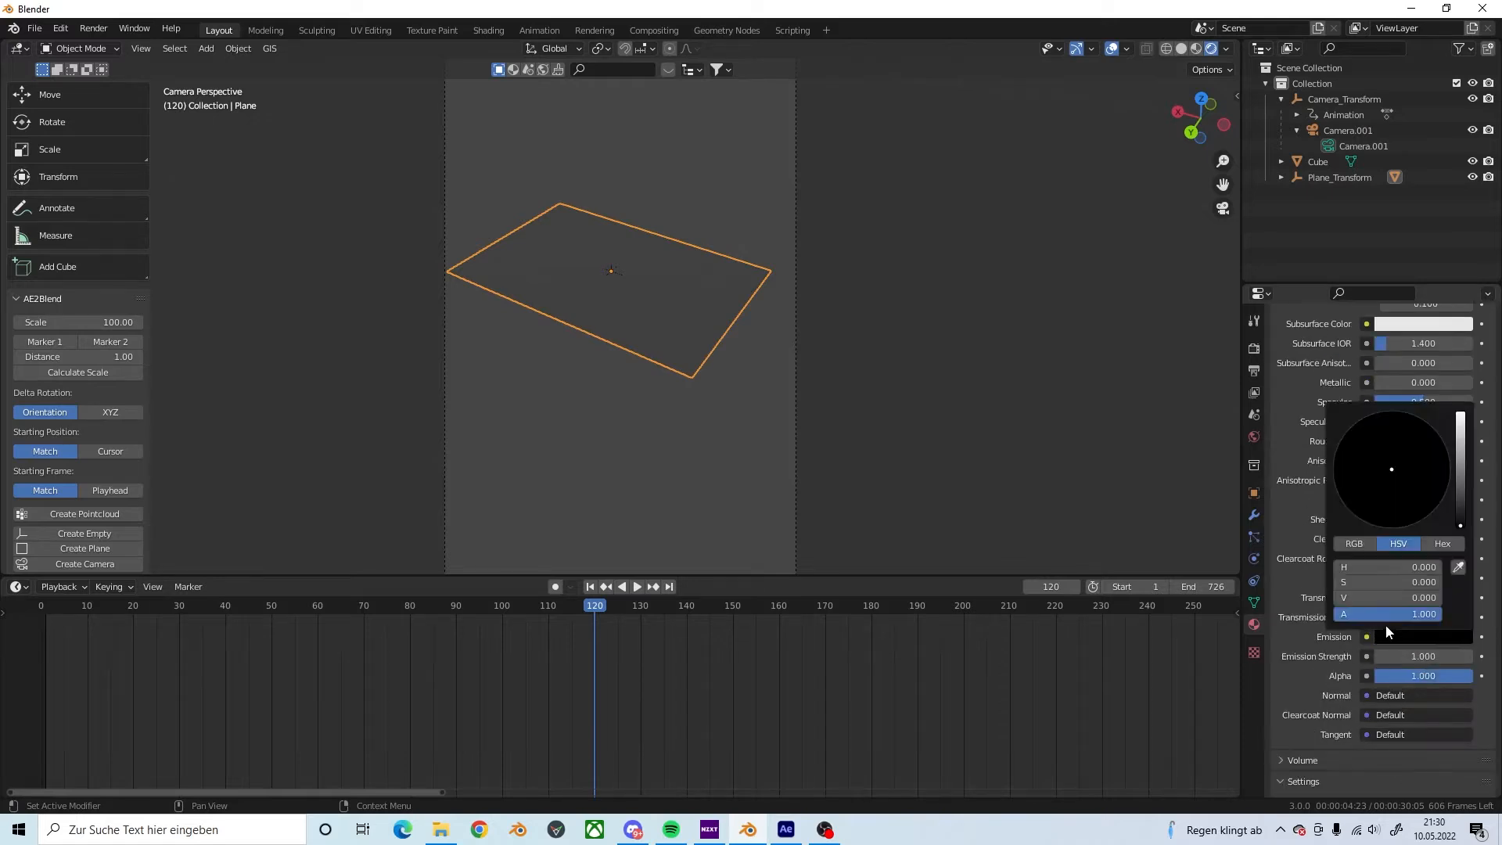
left_click(1460, 417)
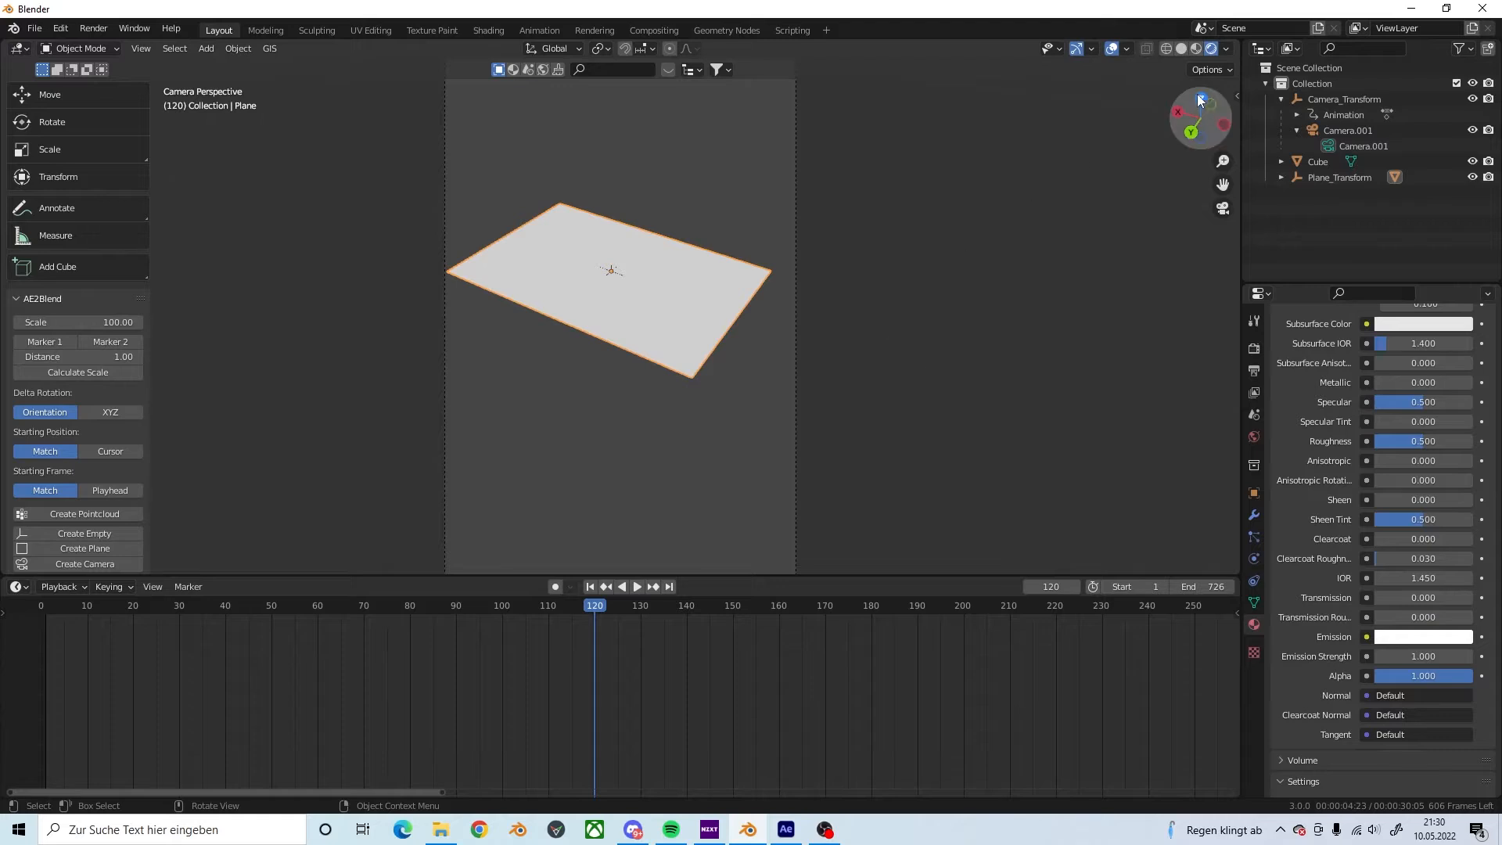
Step: Make the render background transparent in the Film settings
left_click(1253, 347)
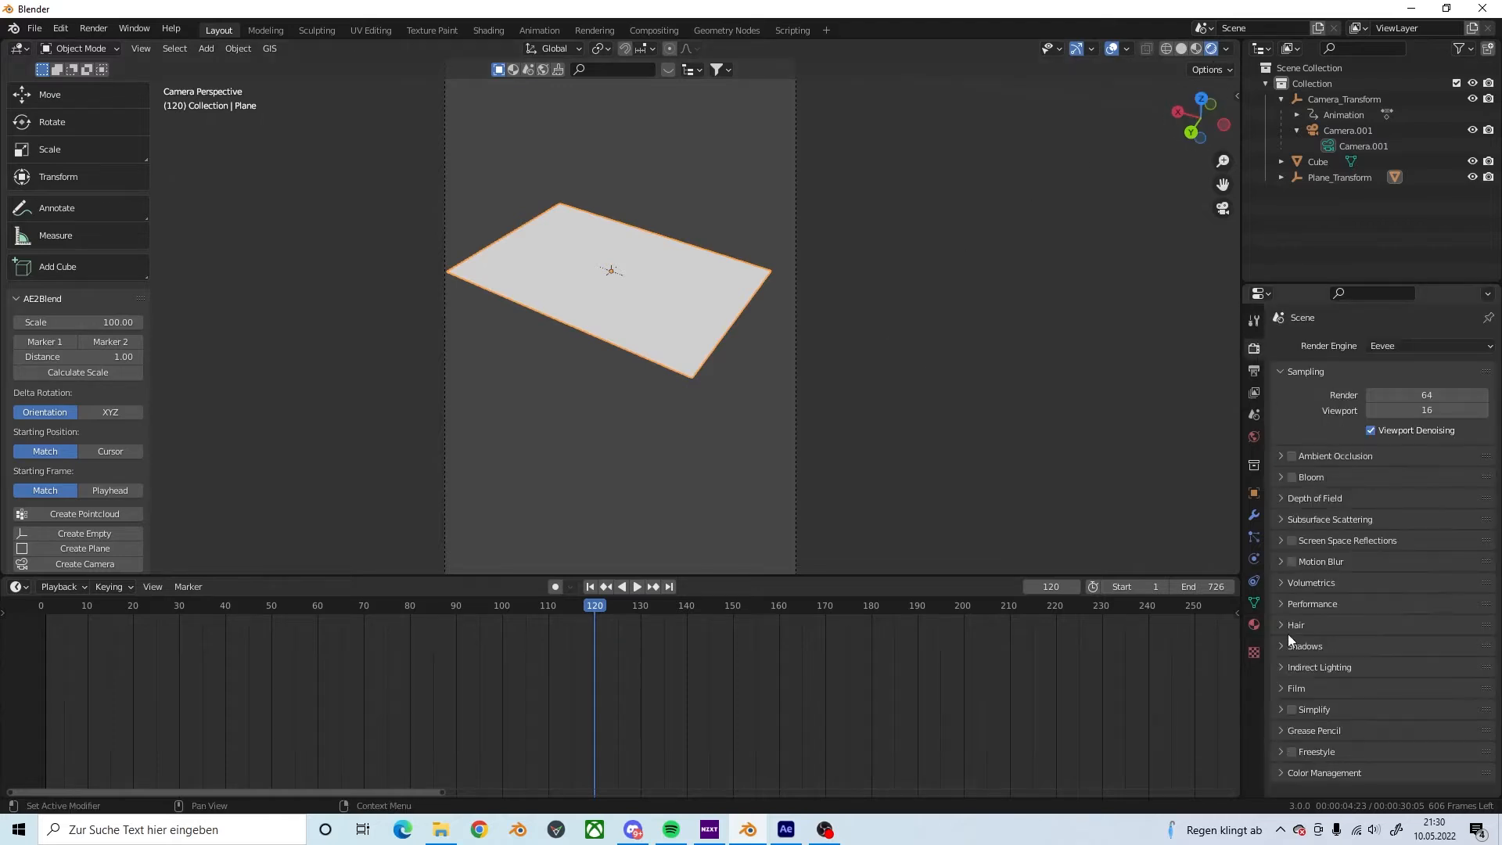
left_click(1284, 682)
scroll(1322, 685, "down", 2)
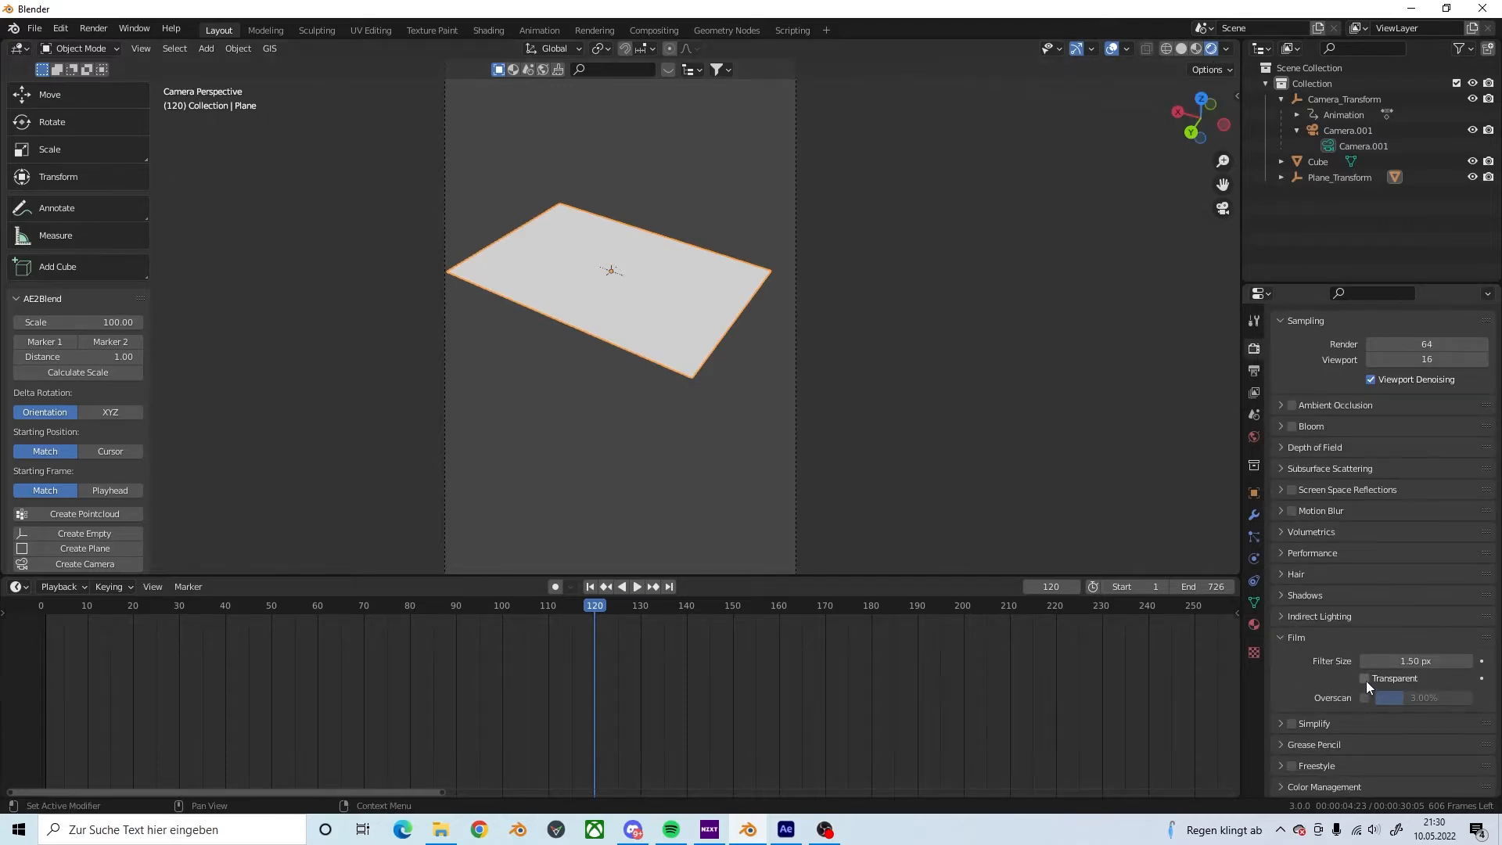
left_click(1365, 679)
left_click(760, 435)
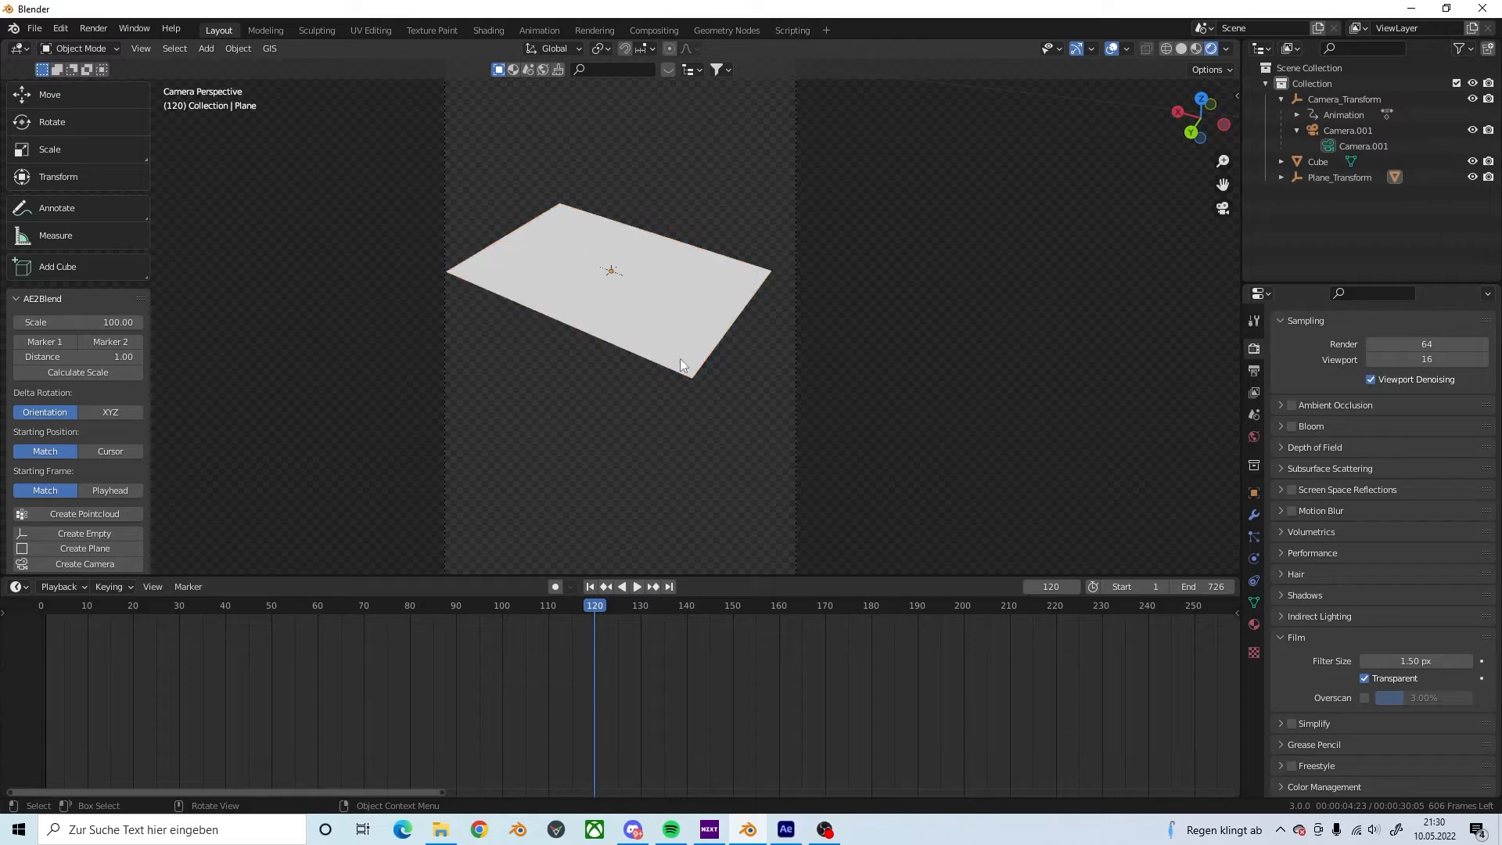
Step: Render frame 120 as a still image and save it as test.png in the HOW_ITS_Made folder
left_click(92, 29)
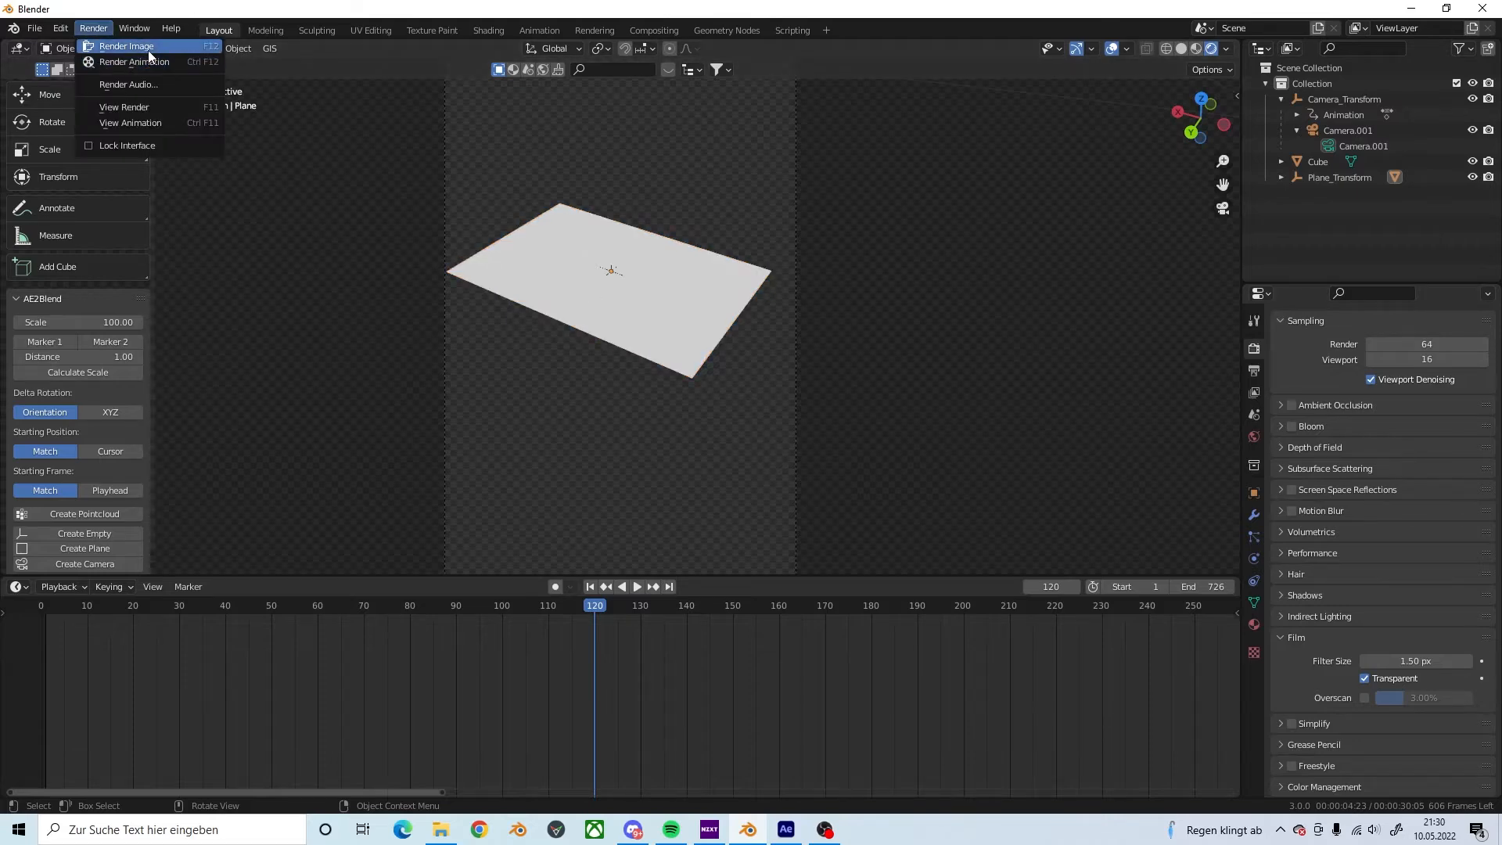
left_click(148, 50)
scroll(604, 372, "down", 4)
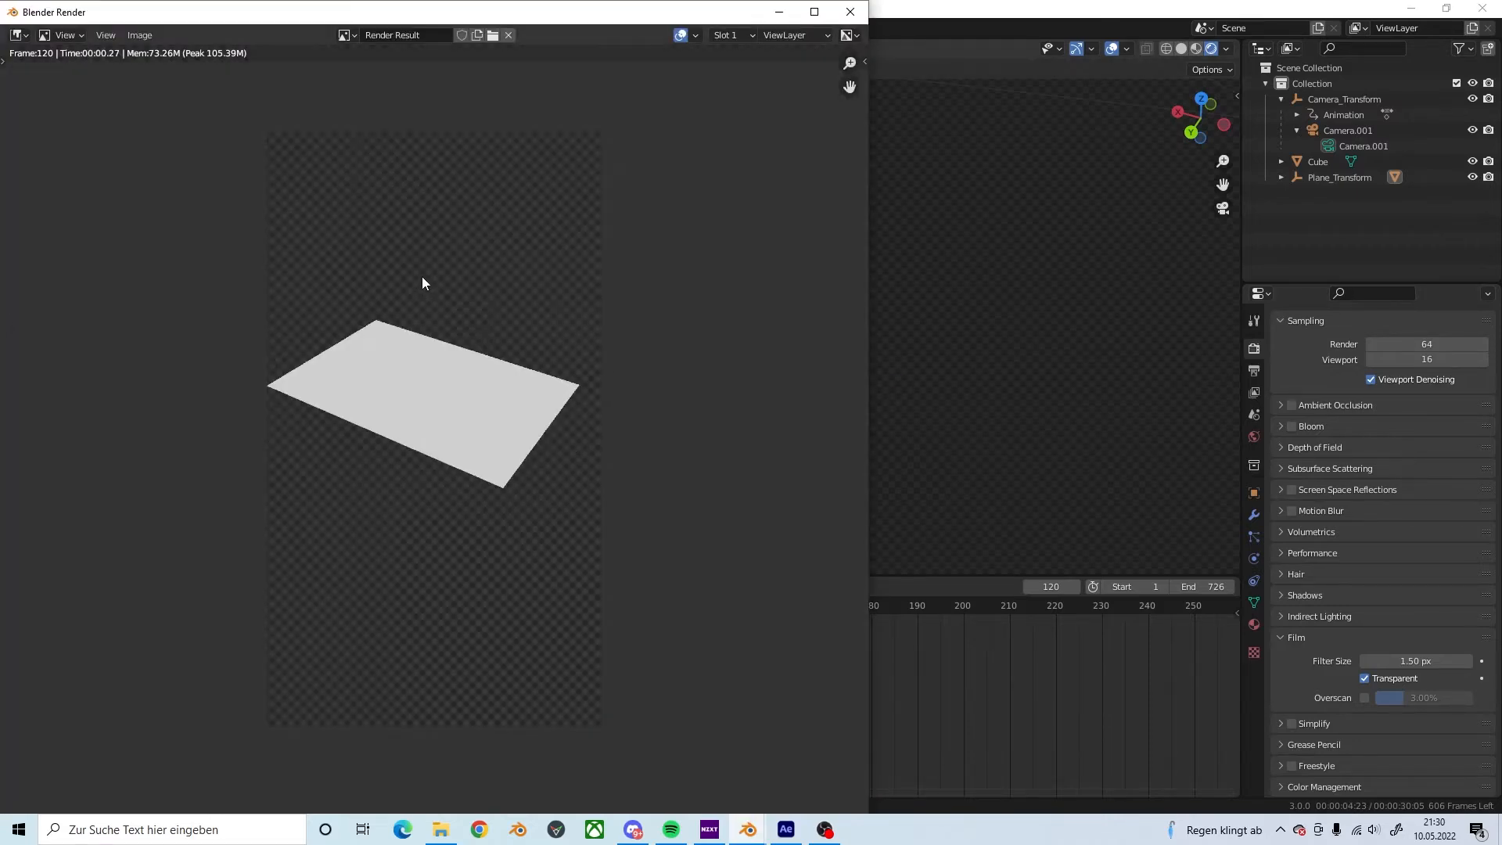
left_click(141, 36)
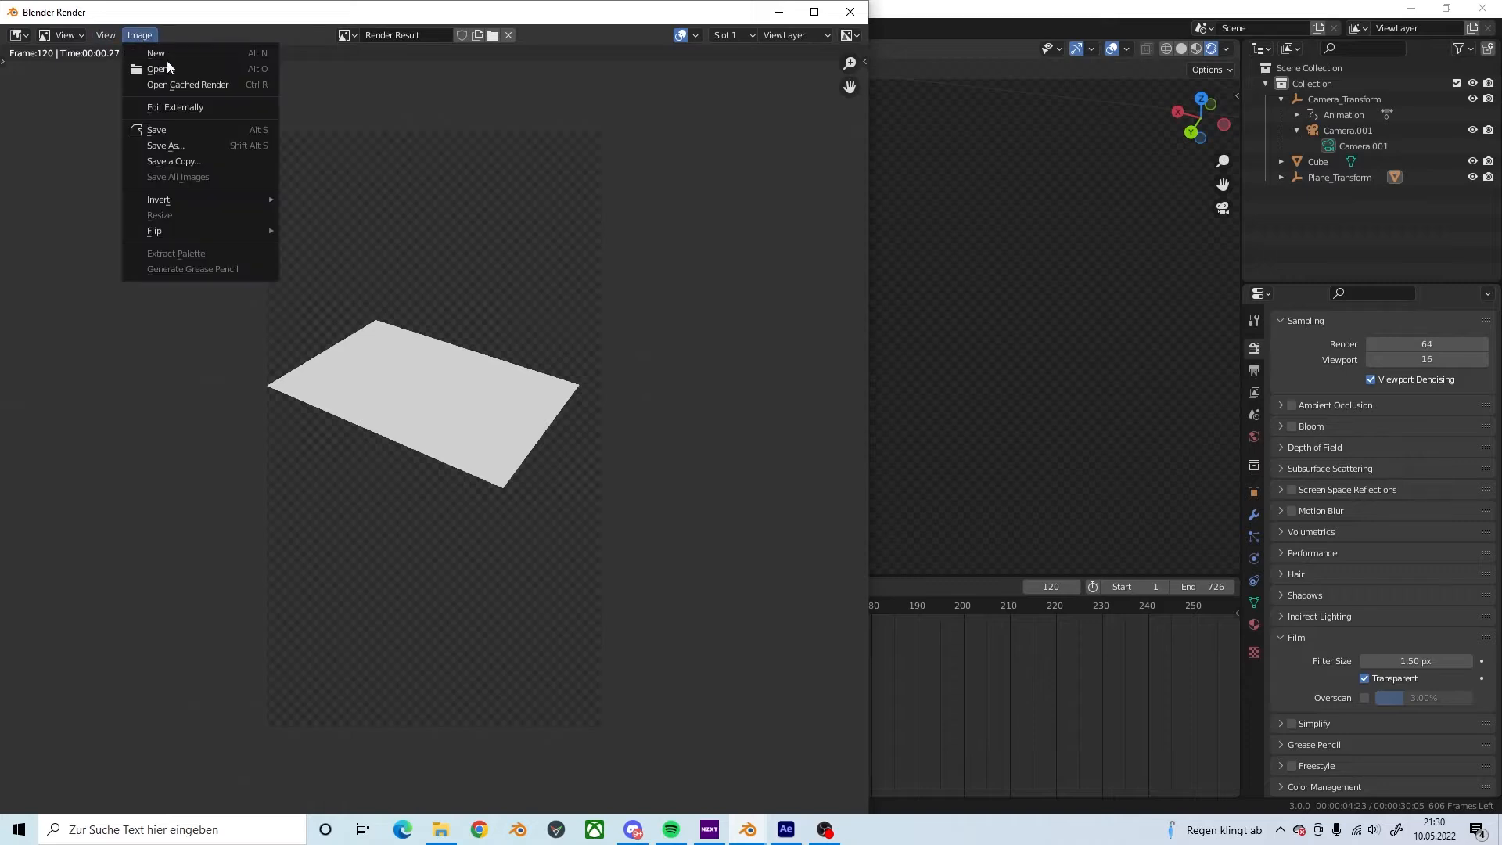
left_click(197, 146)
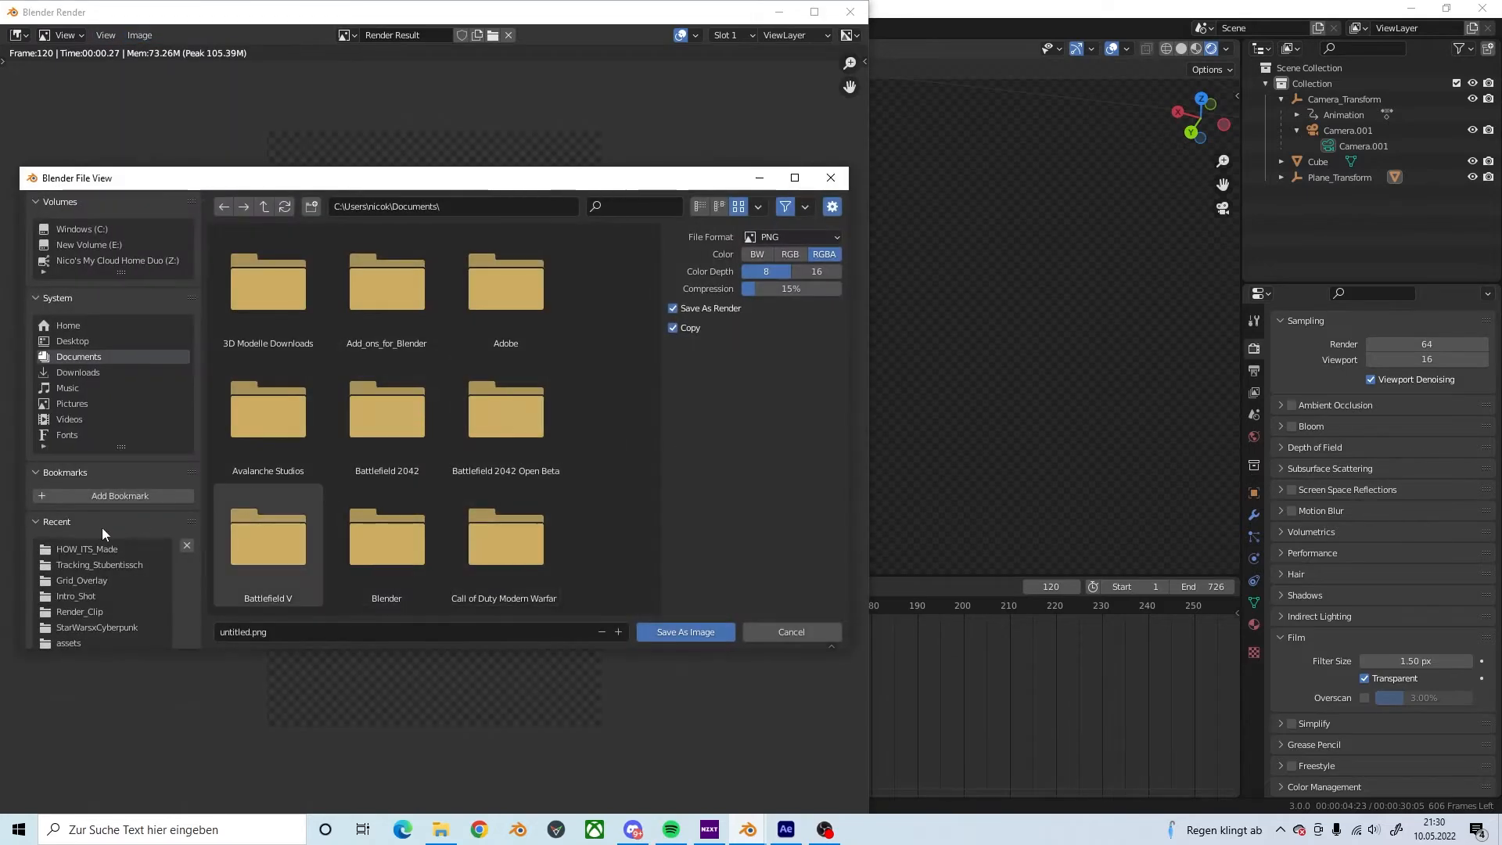
left_click(97, 548)
left_click(332, 630)
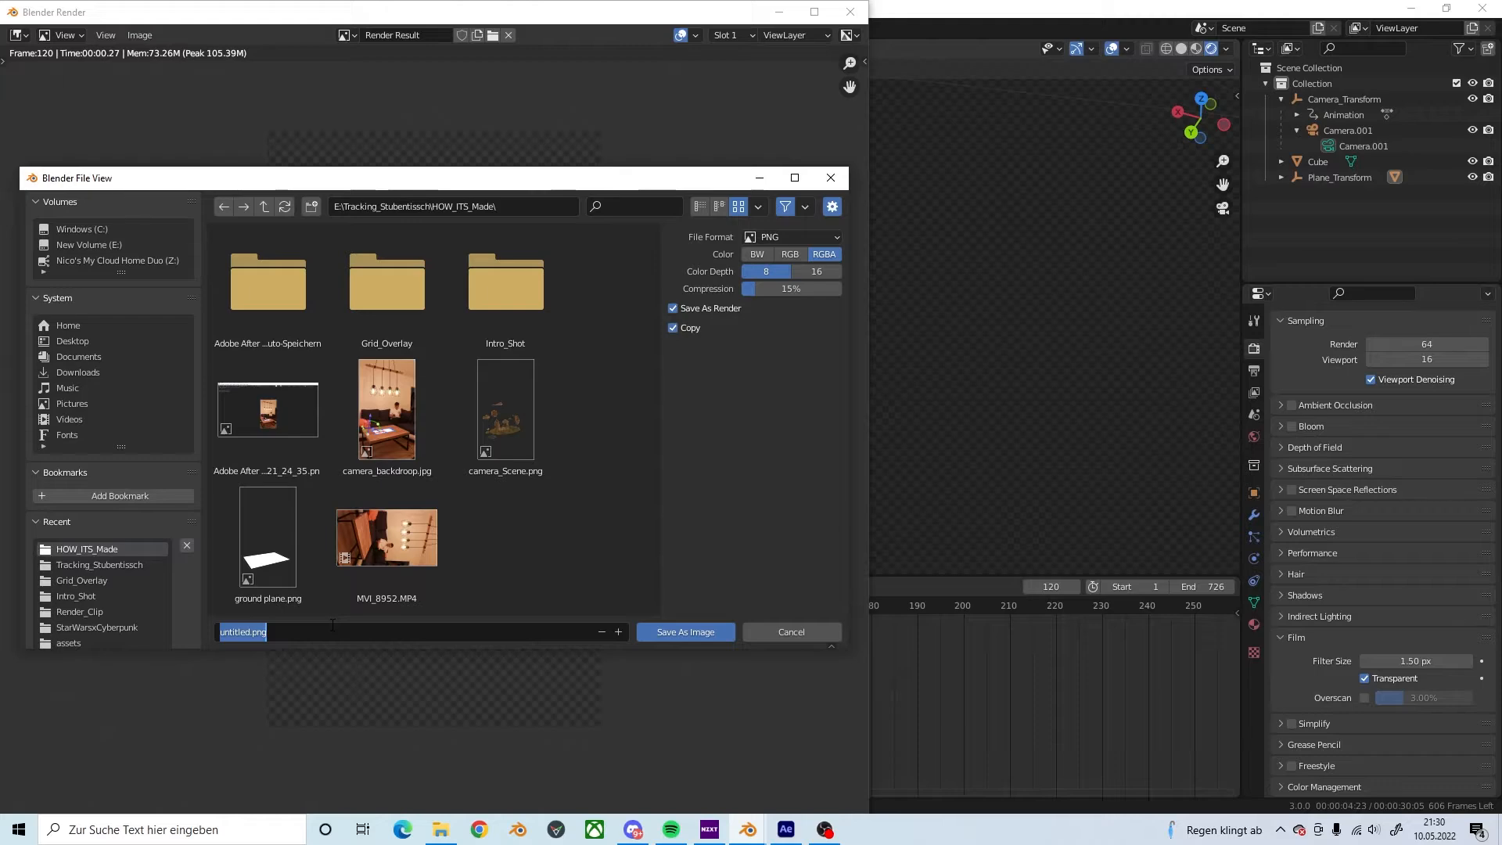
type("te")
key("Return")
left_click(687, 632)
Step: Switch to After Effects and import test.png from the HOW_ITS_Made folder as footage into the project
key("alt+Tab")
key("alt+Tab")
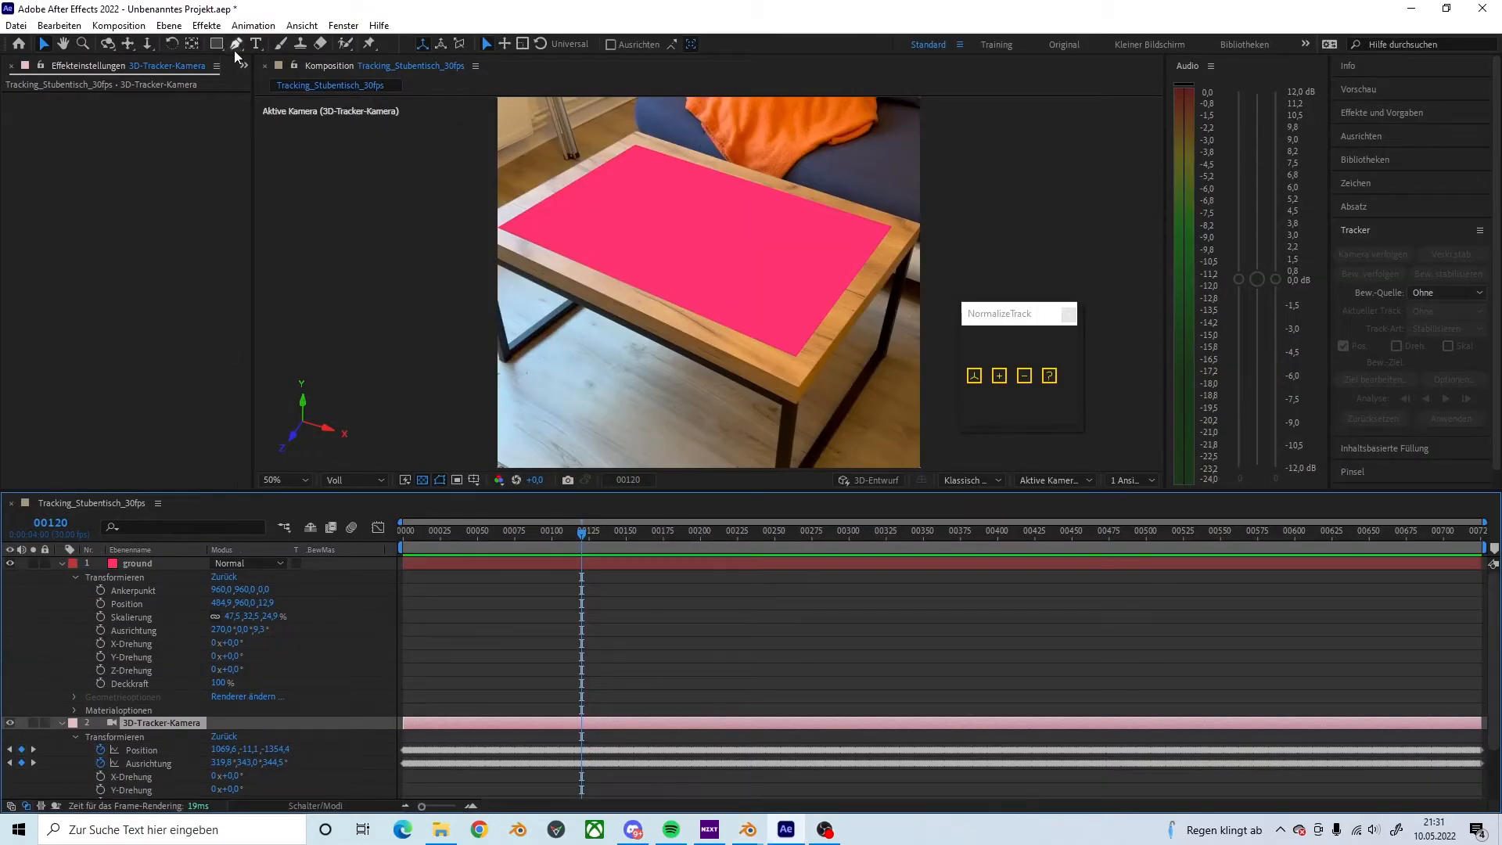
left_click(244, 66)
left_click(273, 85)
double_click(201, 281)
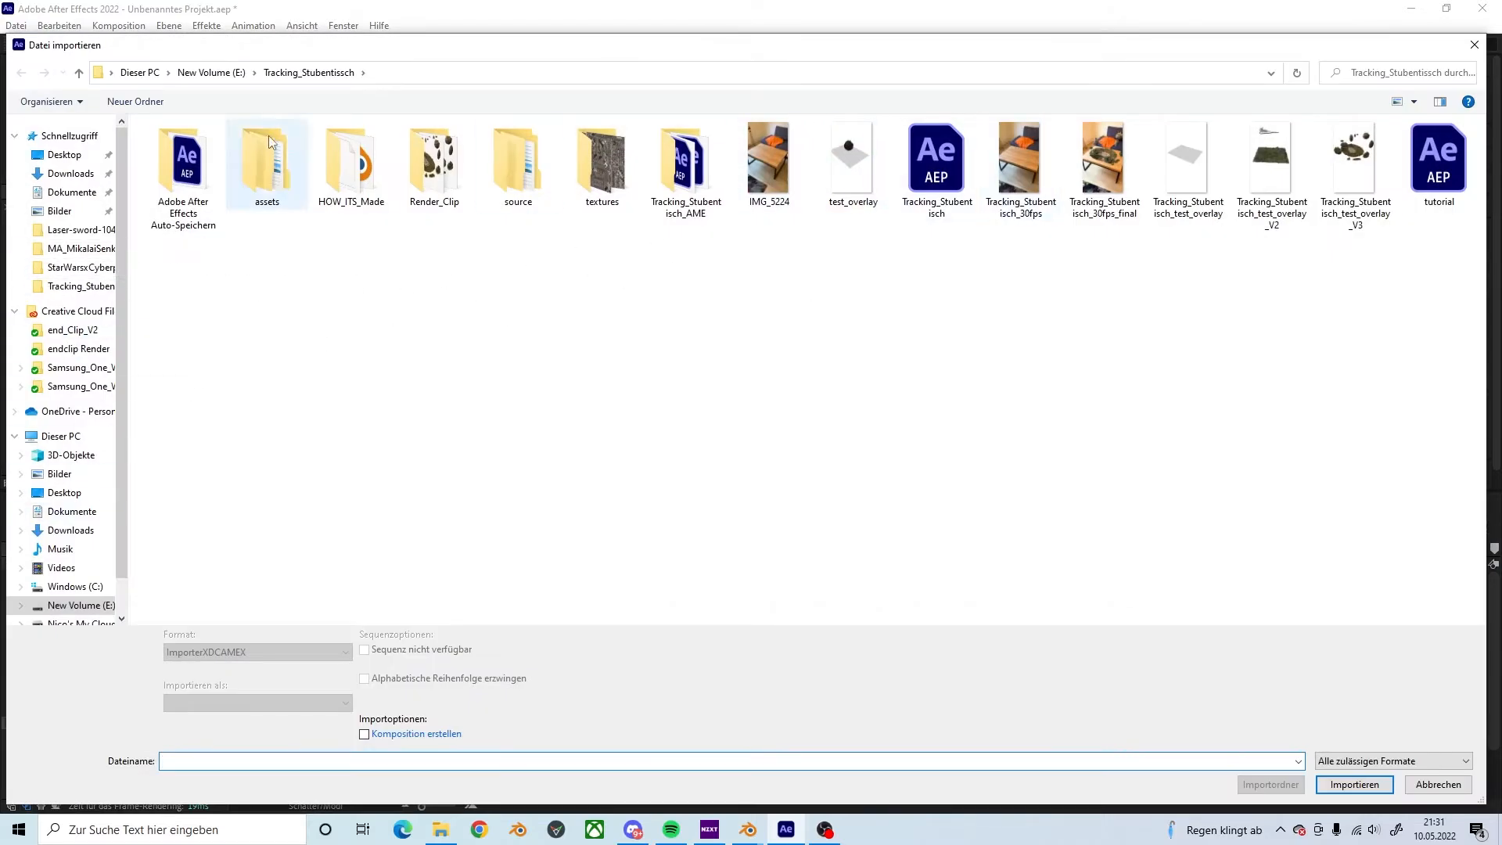
double_click(351, 157)
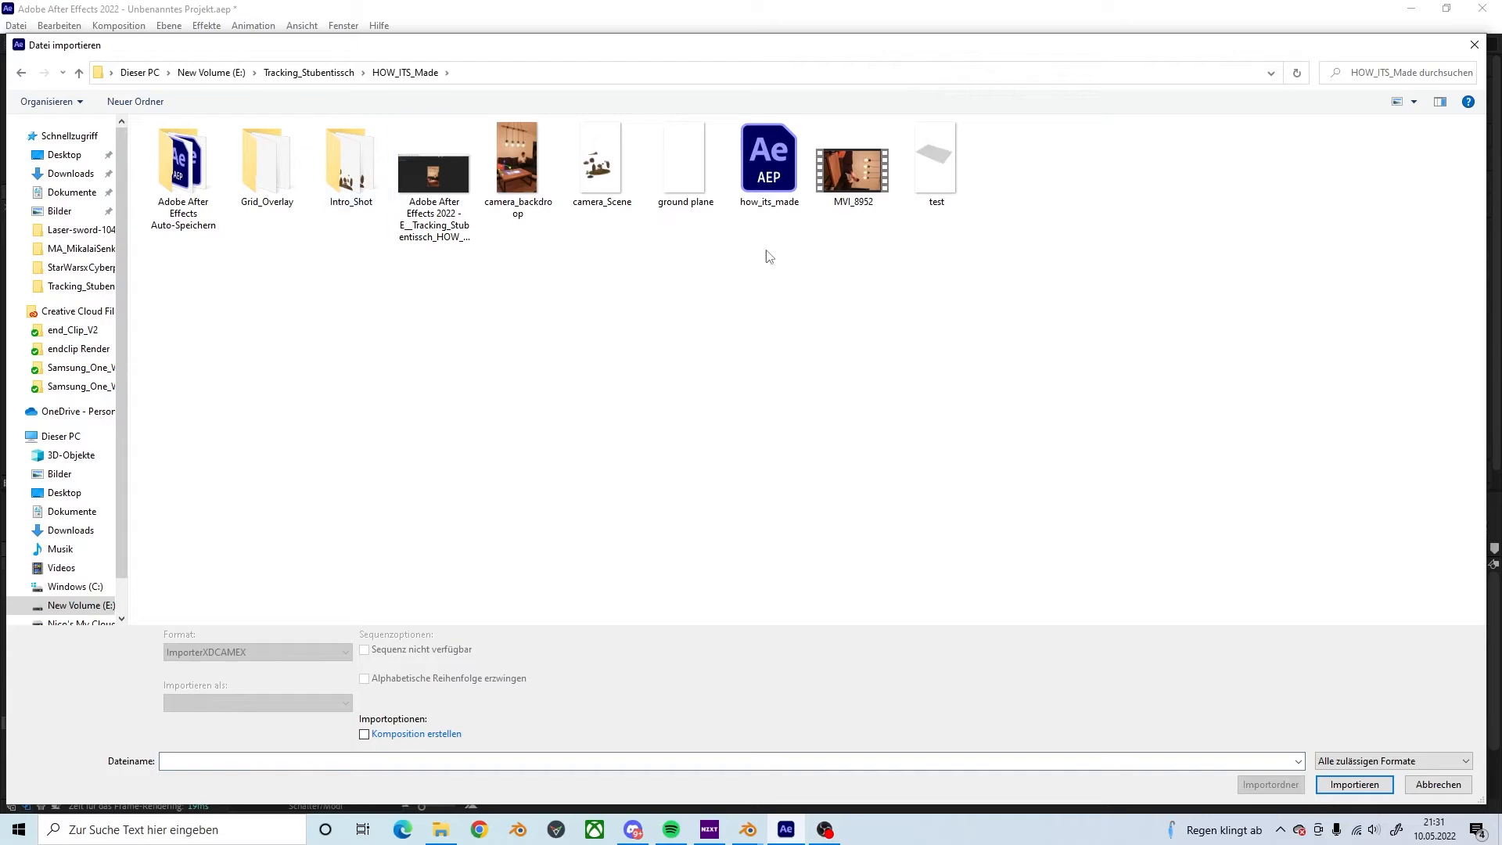
left_click(893, 175)
left_click(931, 171)
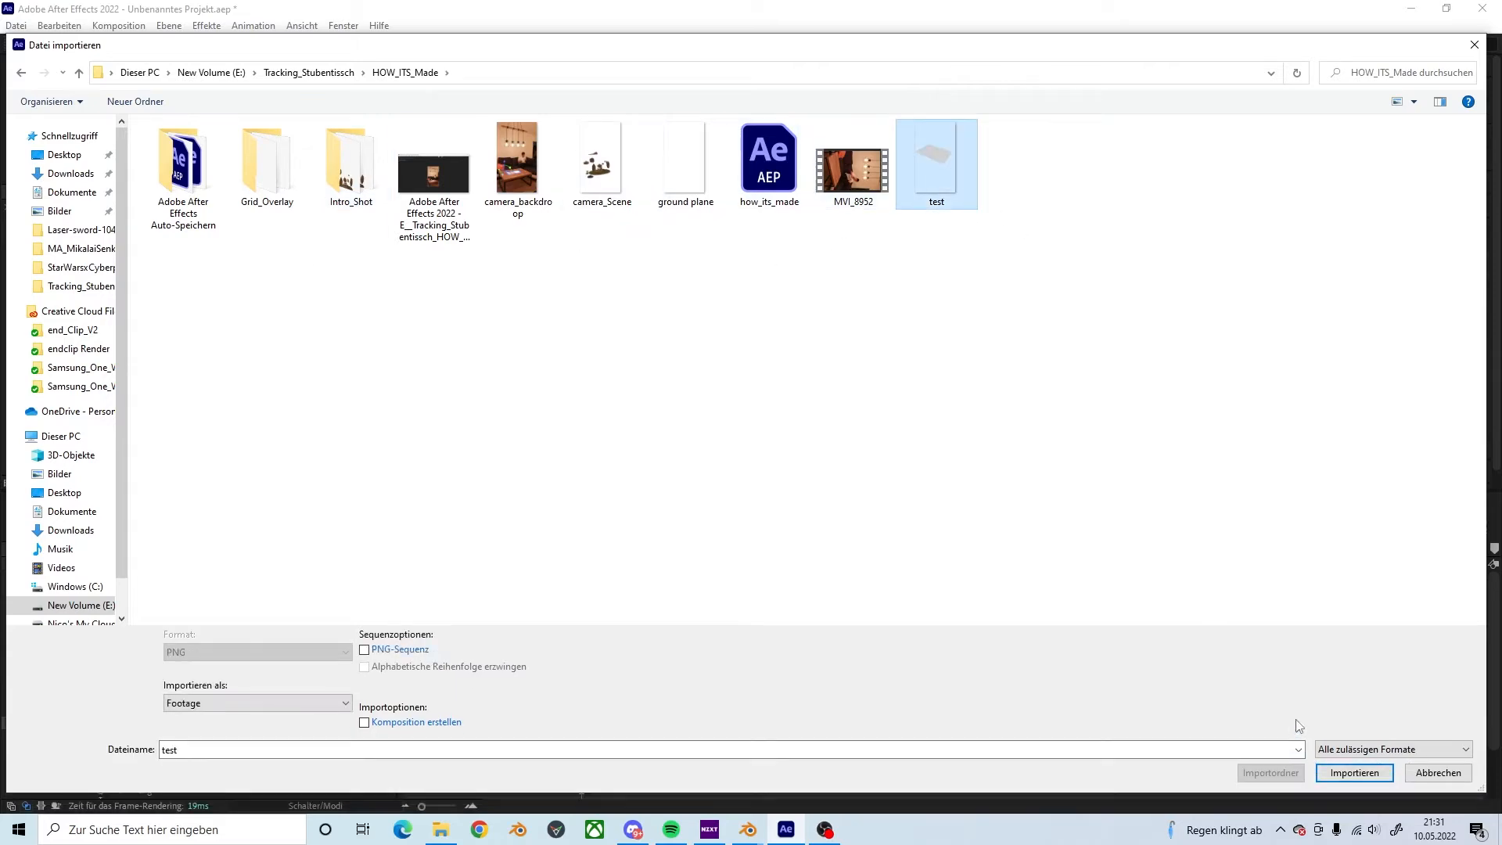
left_click(1354, 773)
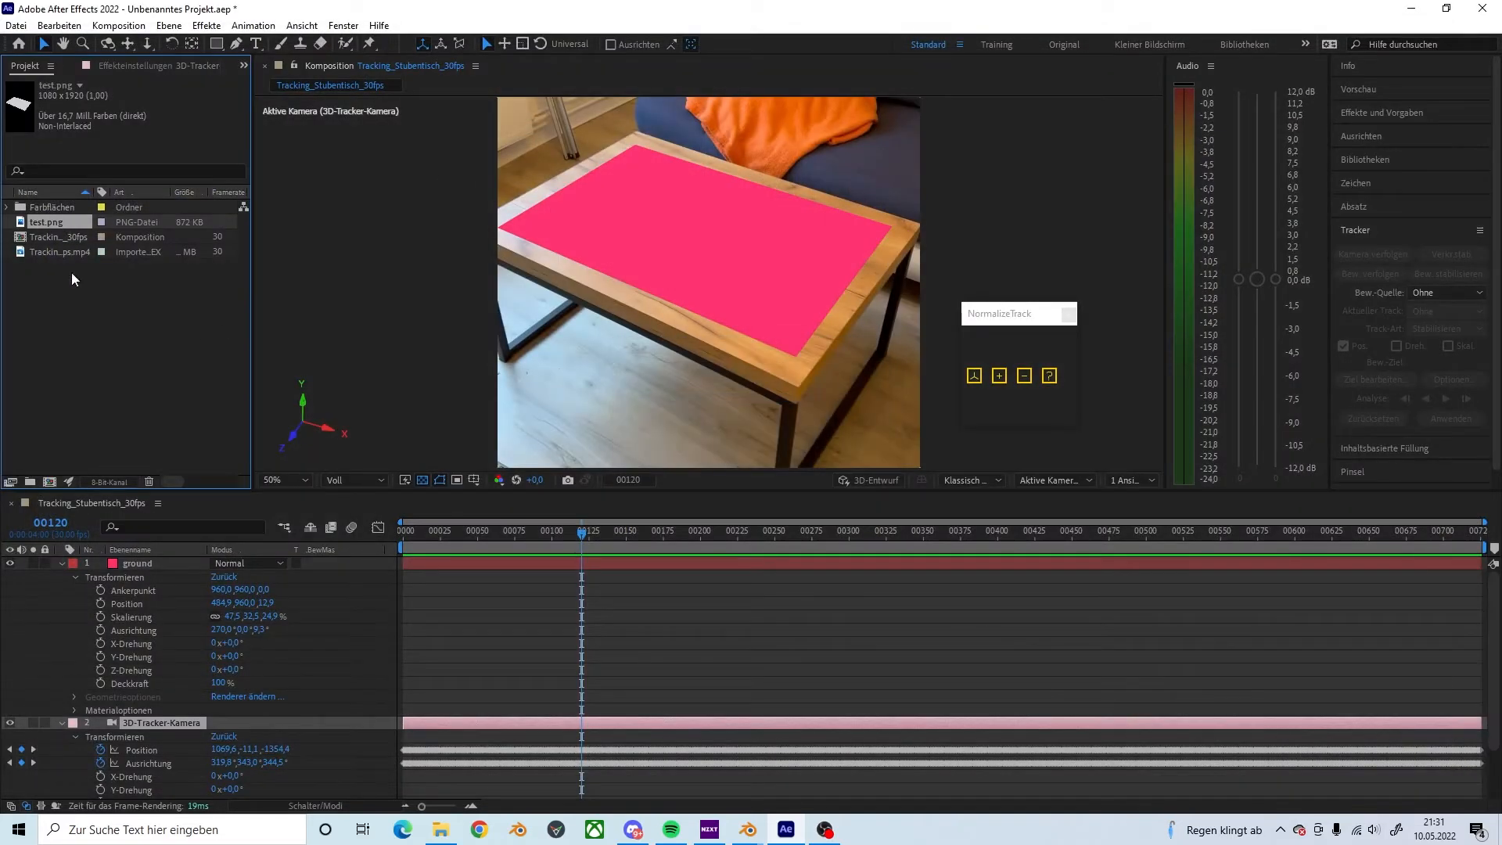
Step: Place test.png above the ground layer in the Tracking_Stubentisch_30fps composition and compare its edges with the tracked plane
left_click_drag(45, 222, 134, 557)
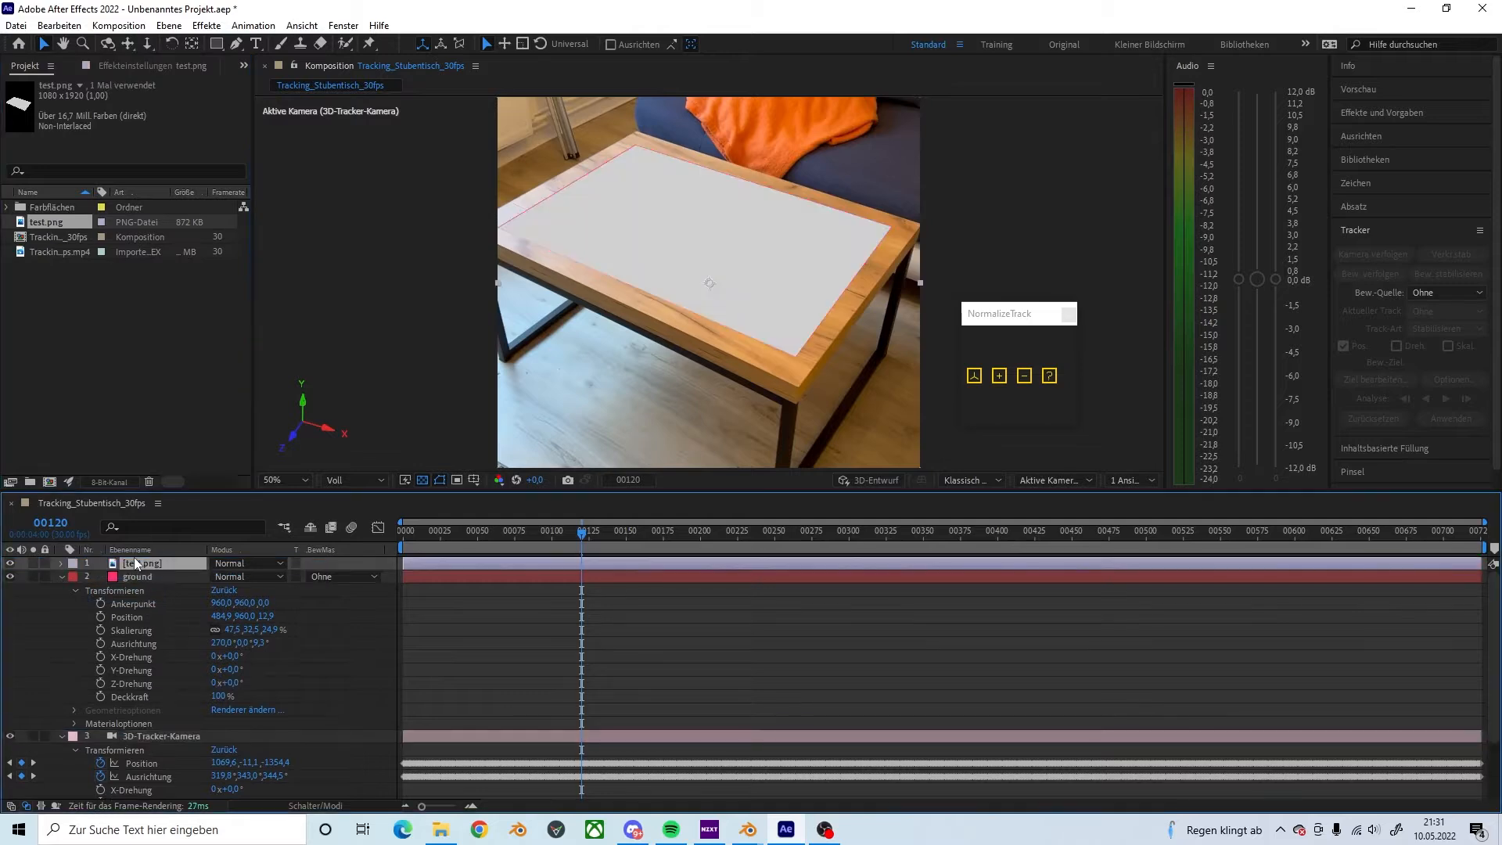
key("period")
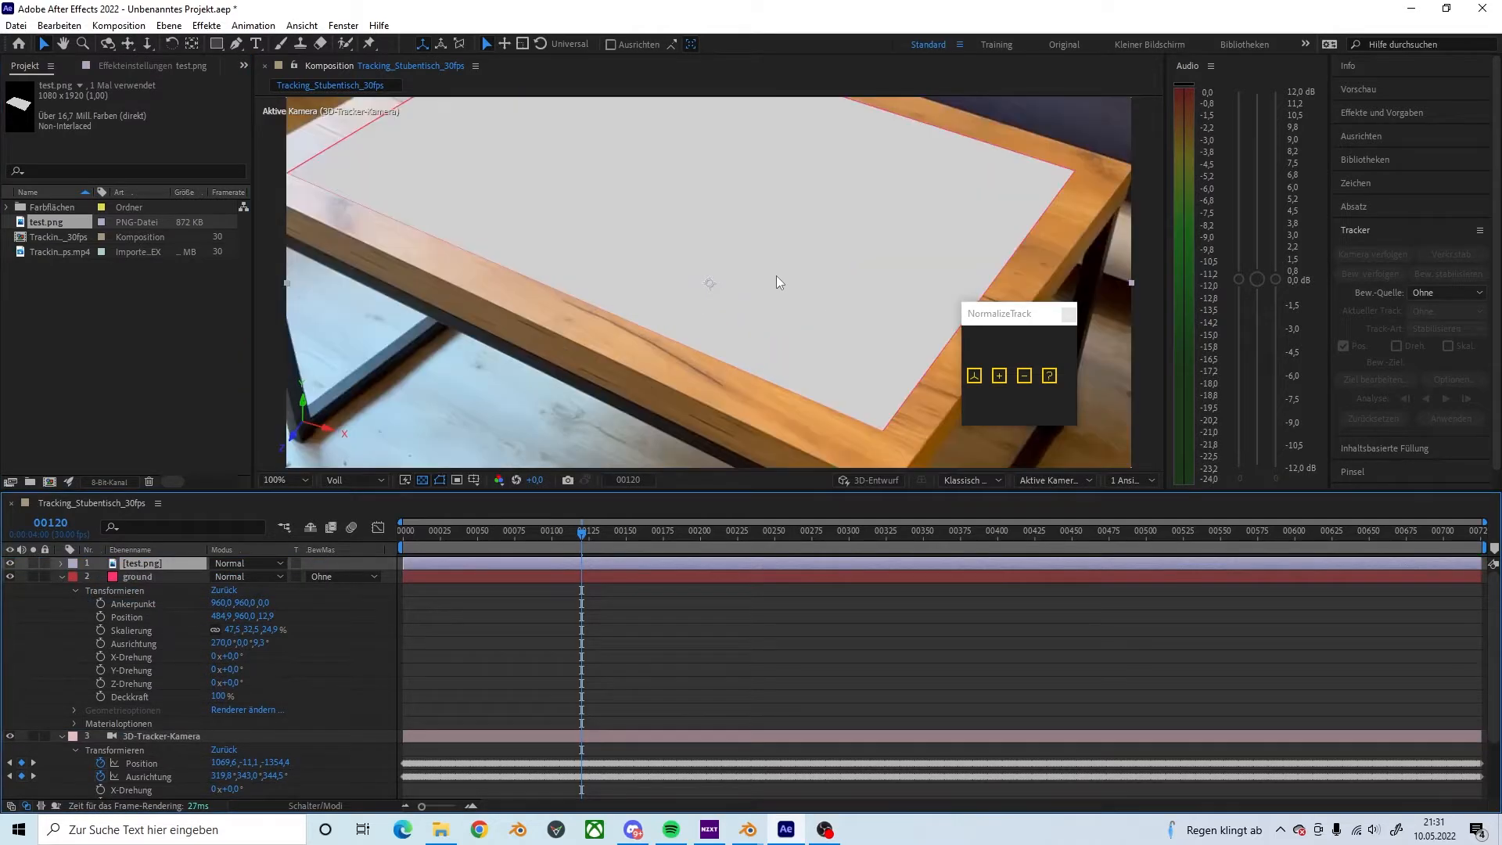
key("period")
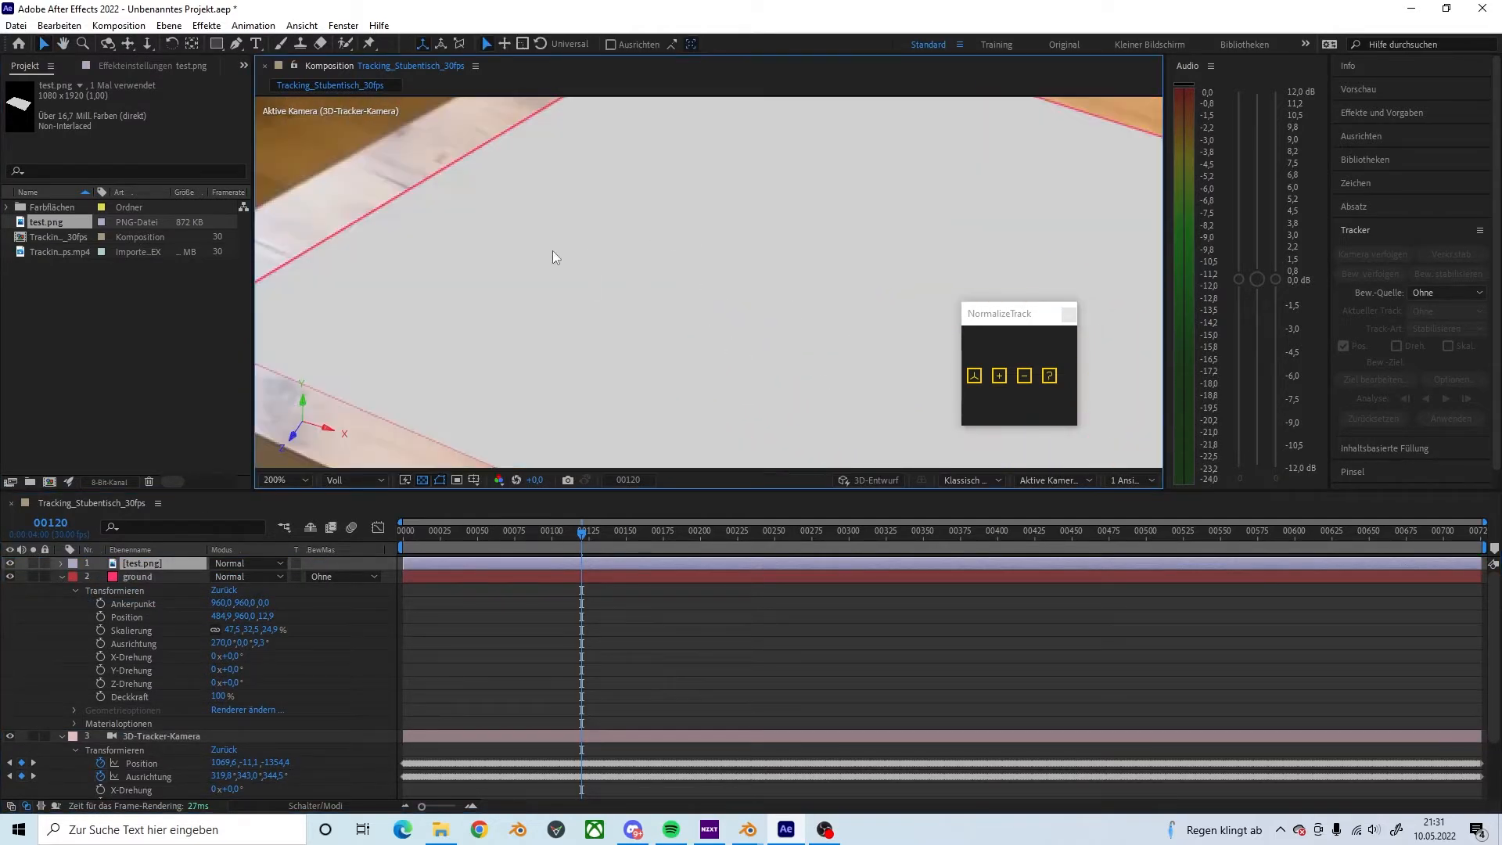
scroll(552, 251, "down", 4)
scroll(726, 305, "up", 3)
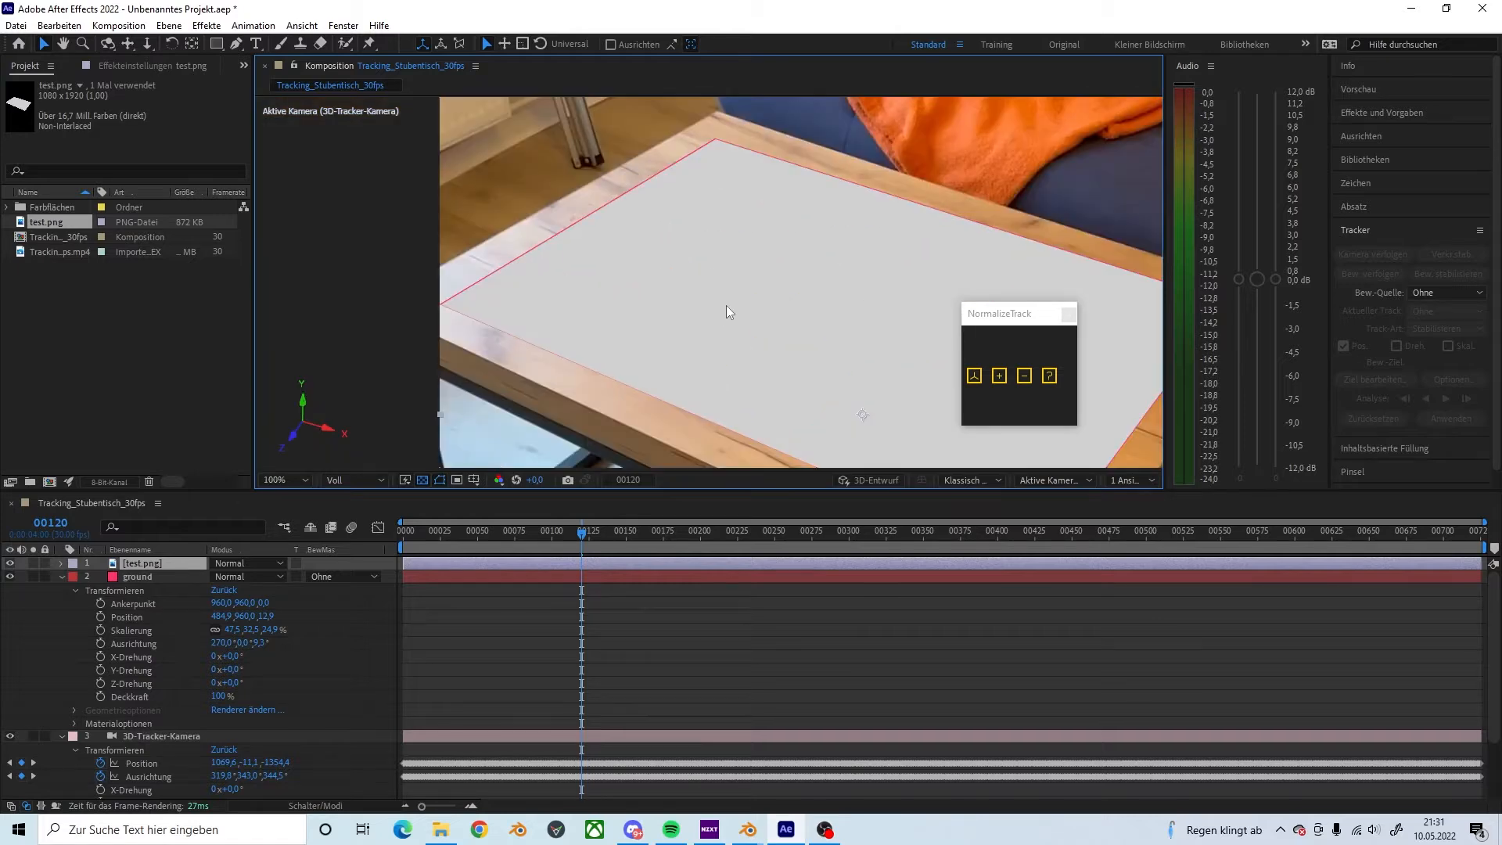
Step: Switch to Blender and inspect the imported plane from outside and through the tracked camera
key("alt+Tab")
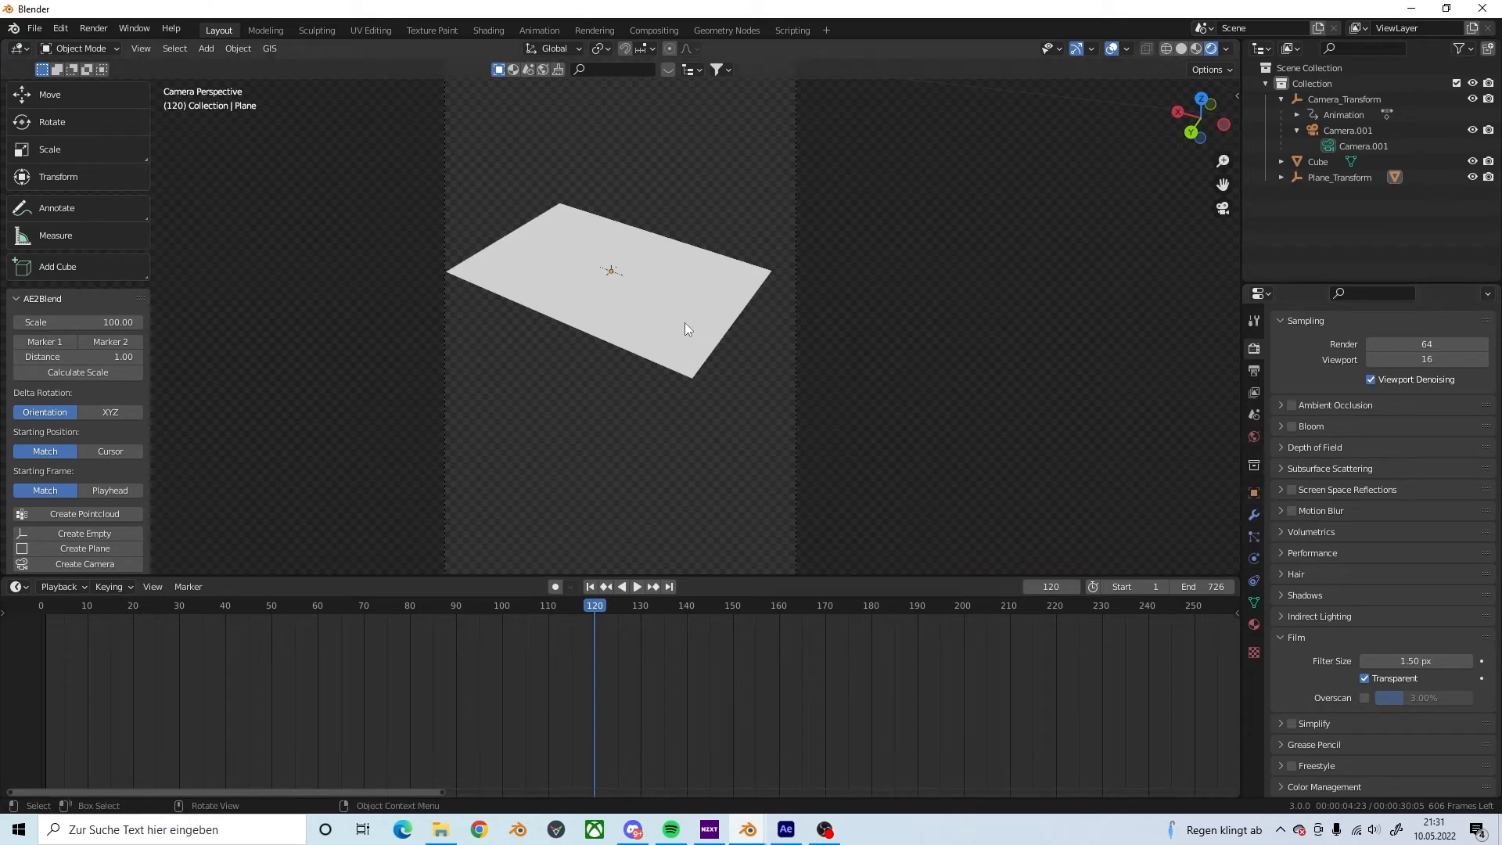
key("KP_0")
left_click(690, 426)
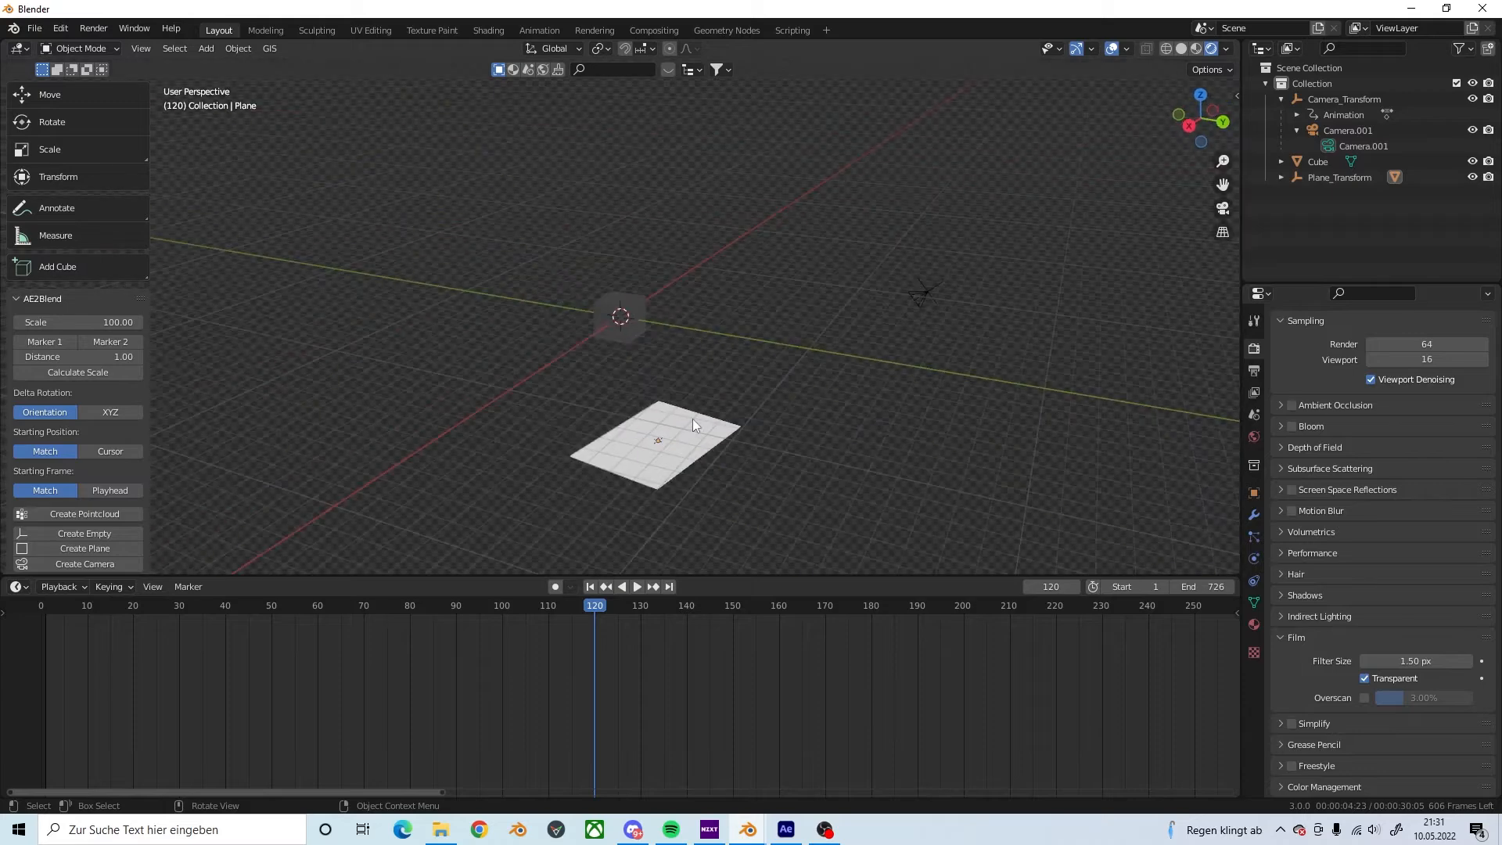
key("KP_Decimal")
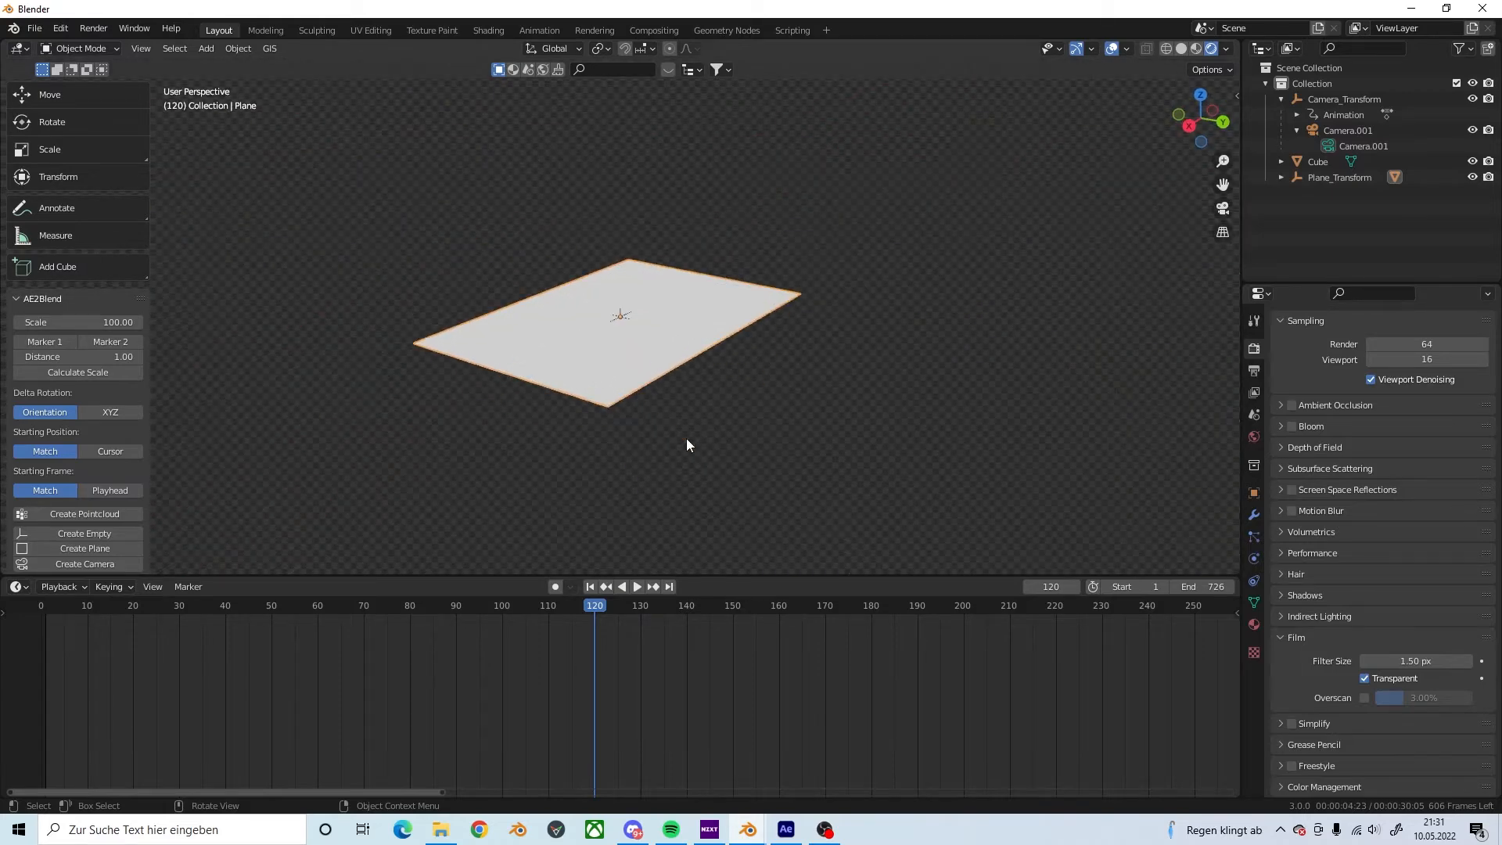
scroll(718, 376, "up", 4)
middle_click_drag(770, 386, 632, 388)
scroll(670, 376, "down", 6)
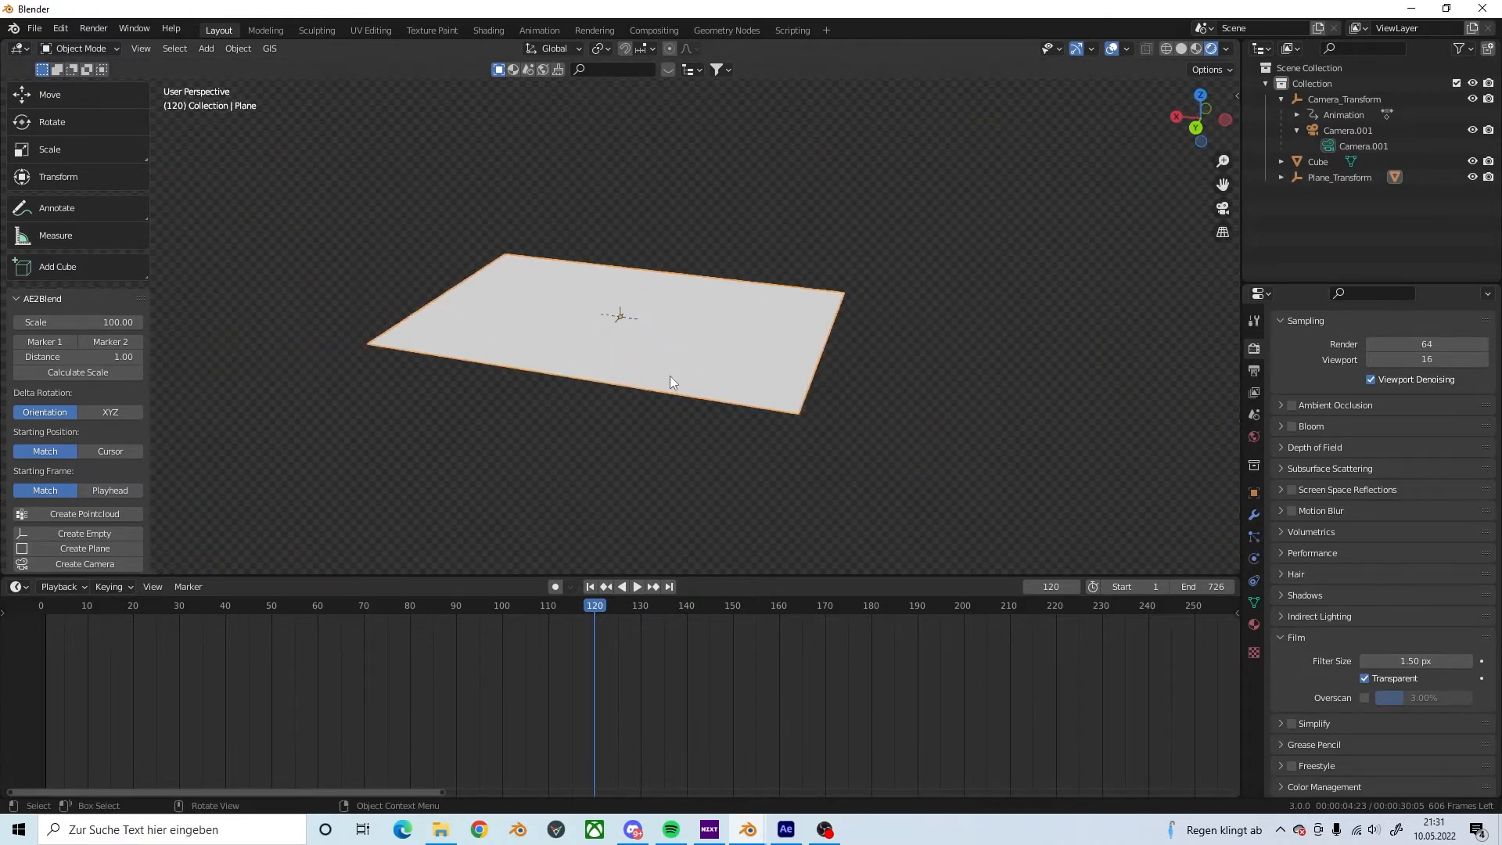
key("KP_0")
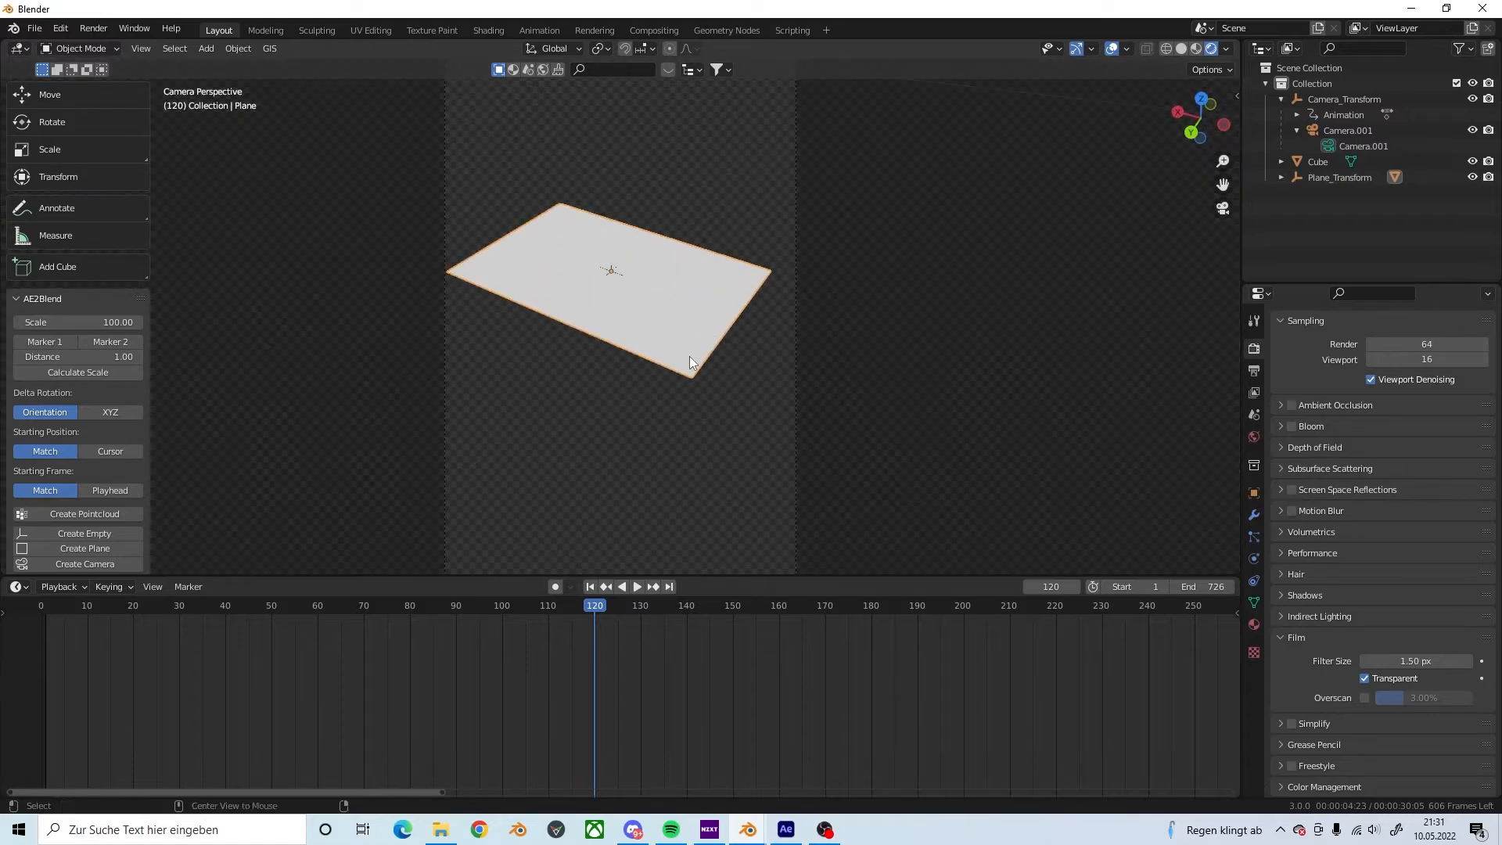
Step: Switch to After Effects and hide the ground layer to check the test.png overlay against the tabletop
key("alt+Tab")
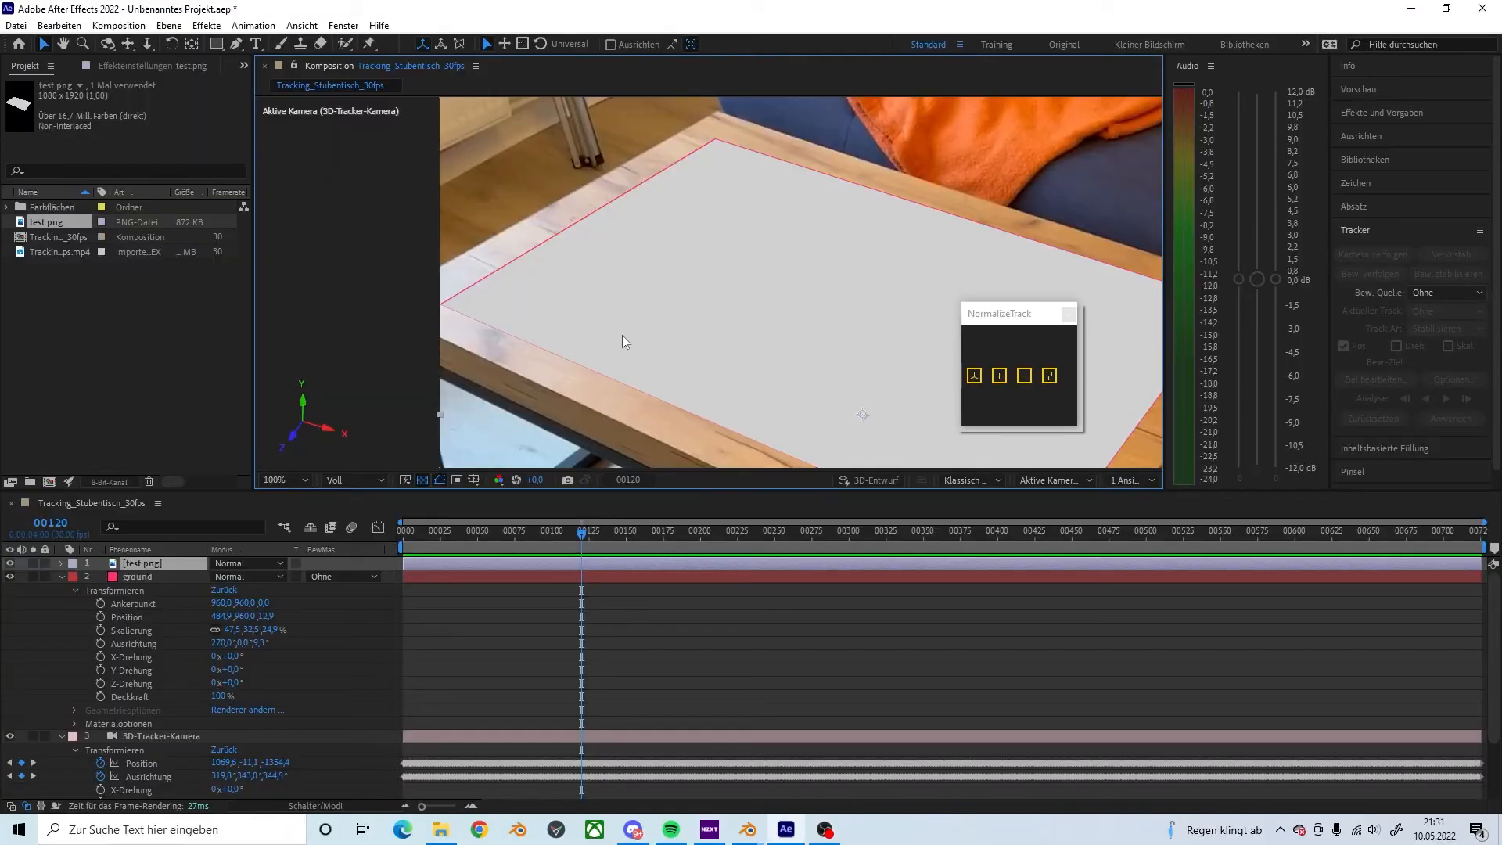
key("alt+Tab")
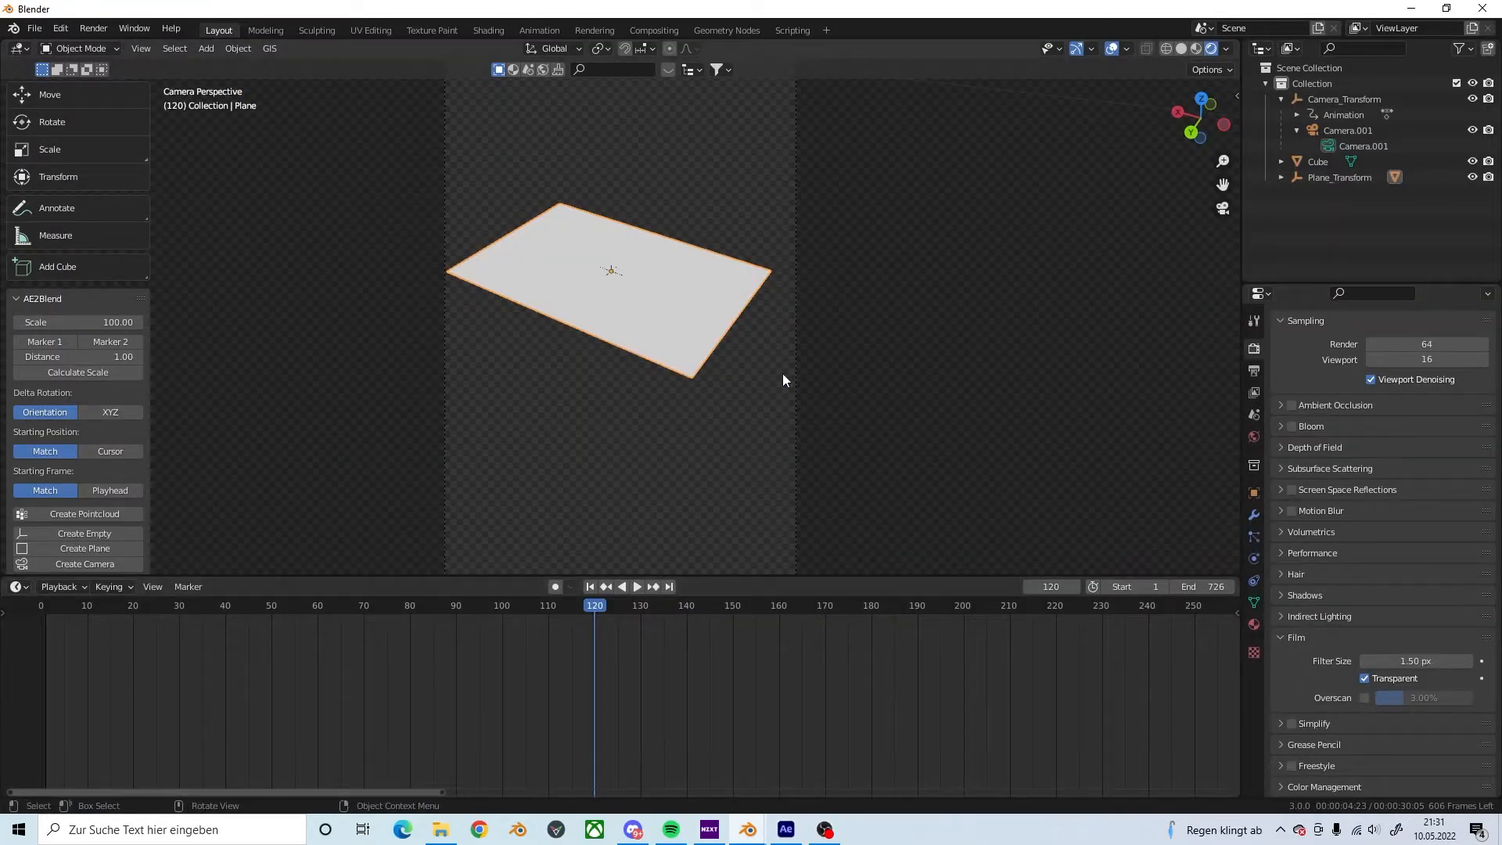
key("alt+Tab")
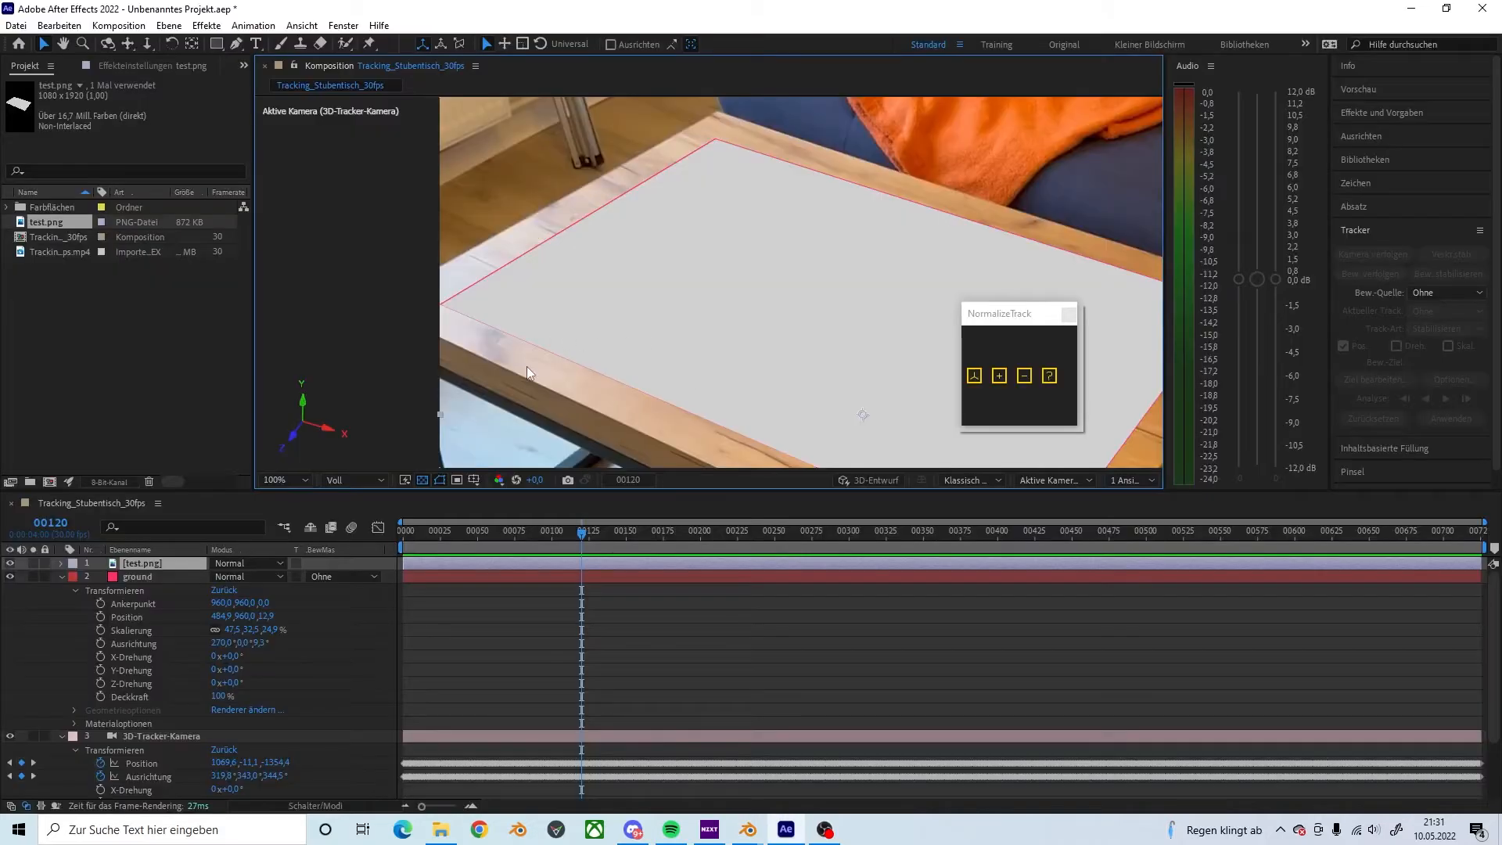
left_click(11, 576)
key("comma")
key("comma")
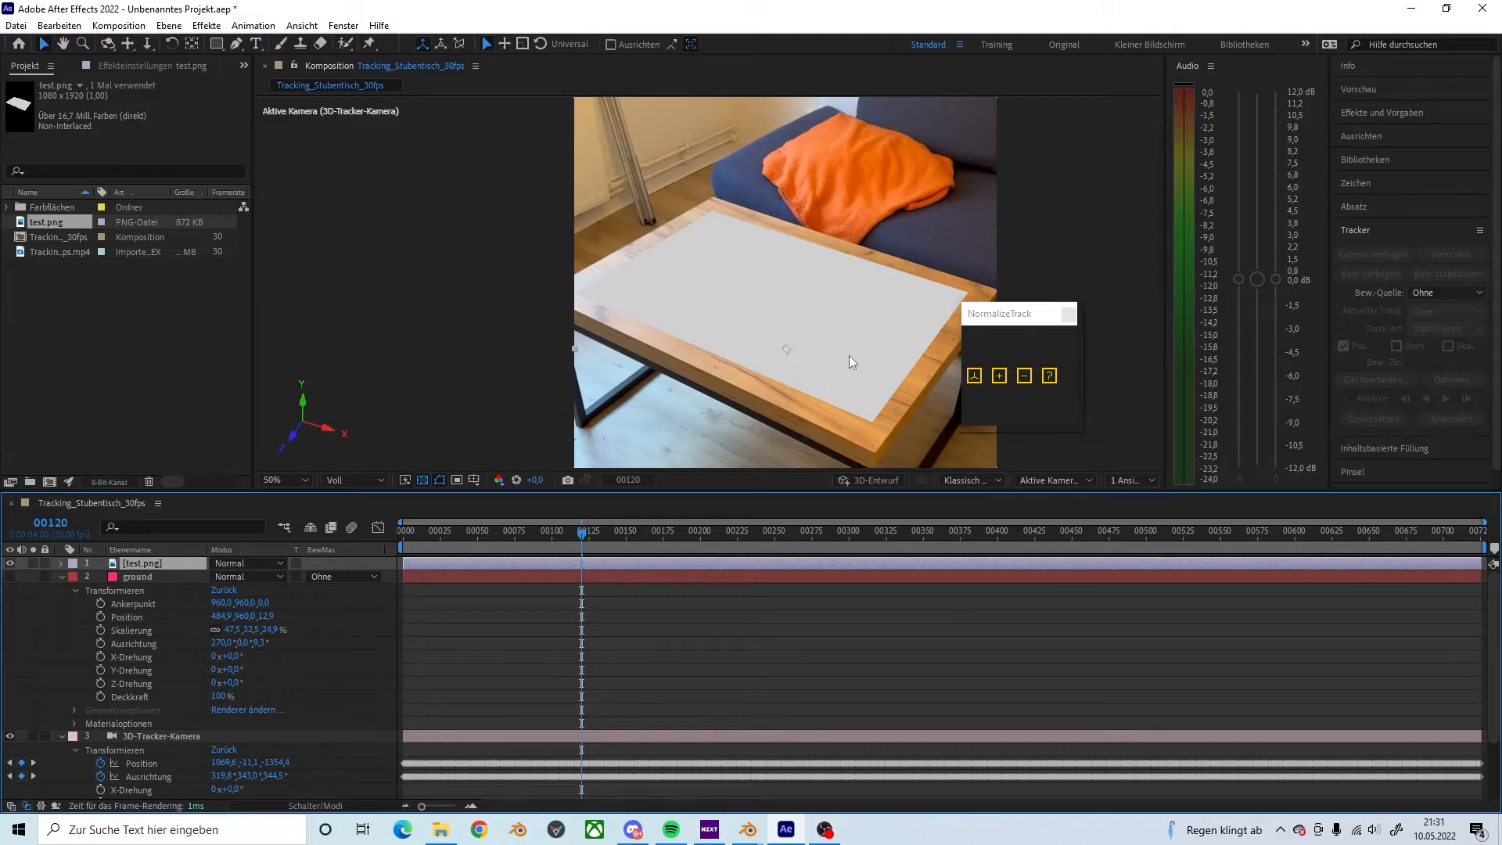
scroll(848, 364, "down", 2)
middle_click_drag(845, 359, 768, 347)
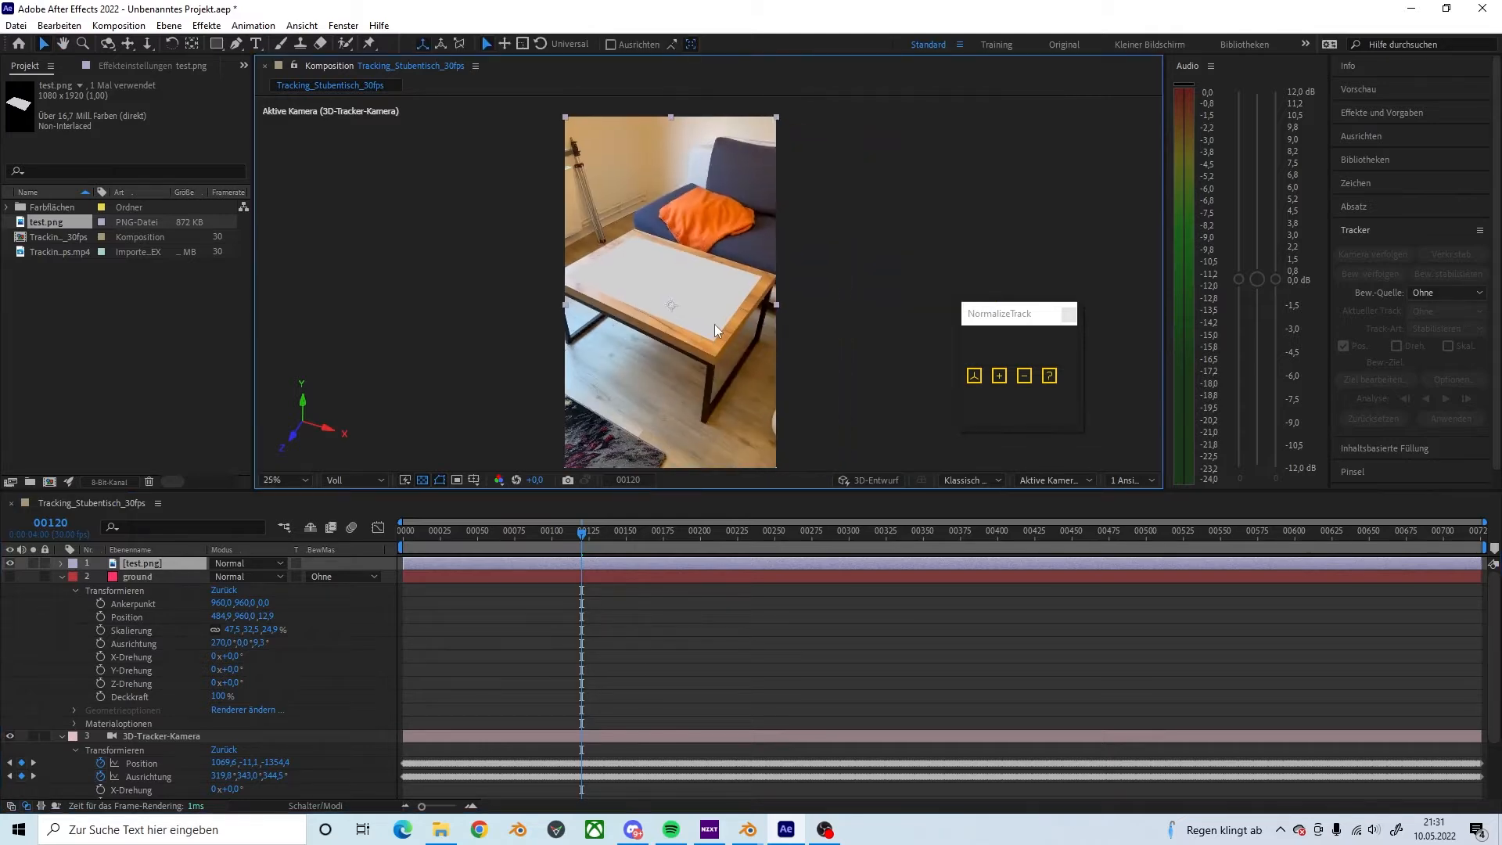
Step: Switch to Blender and turn the timeline area into an Asset Browser showing the unassigned assets of the User Library
key("alt+Tab")
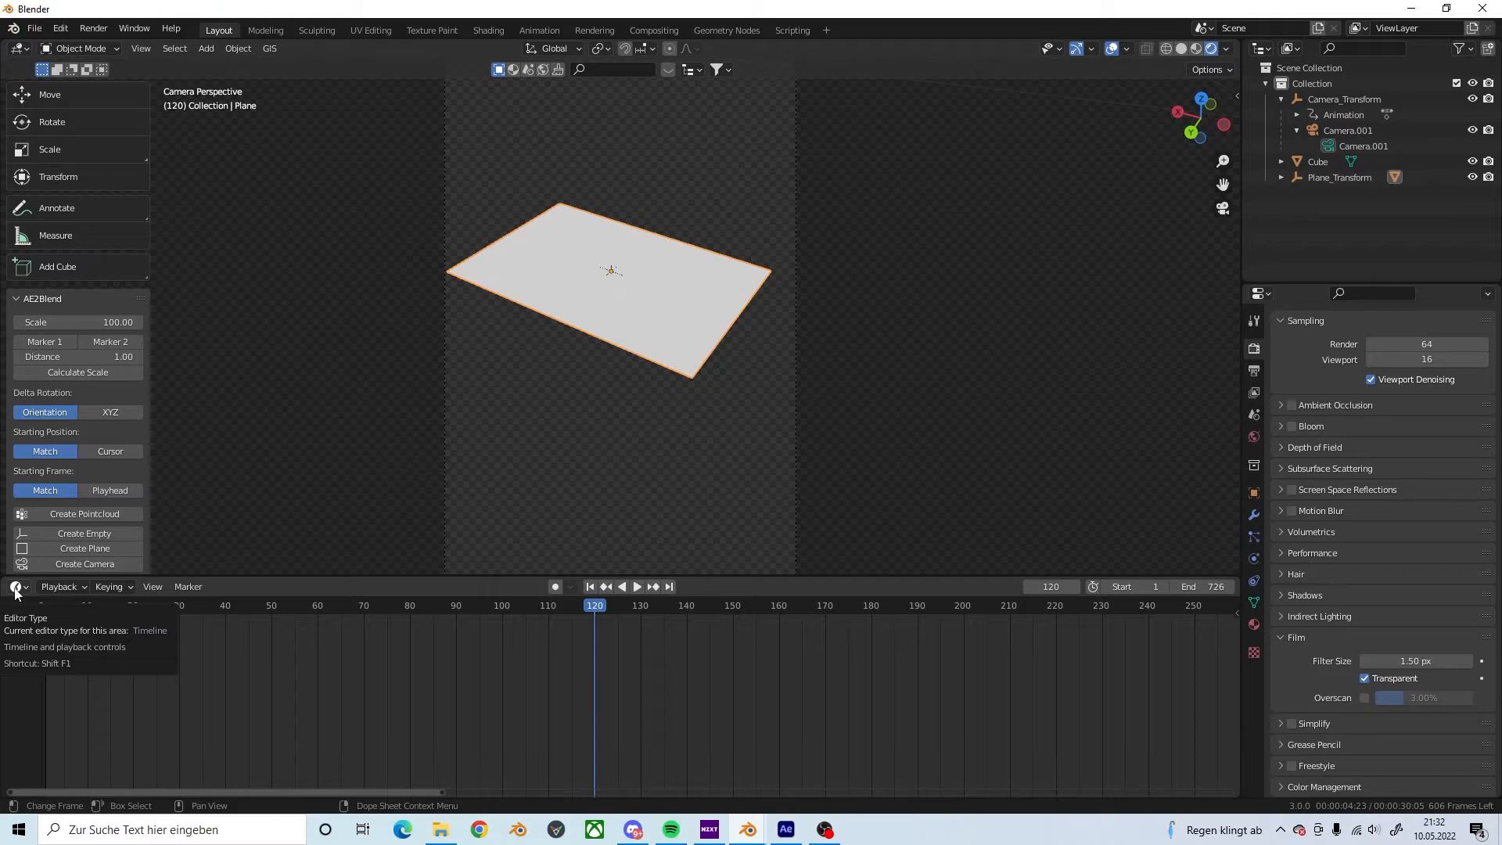
left_click(16, 587)
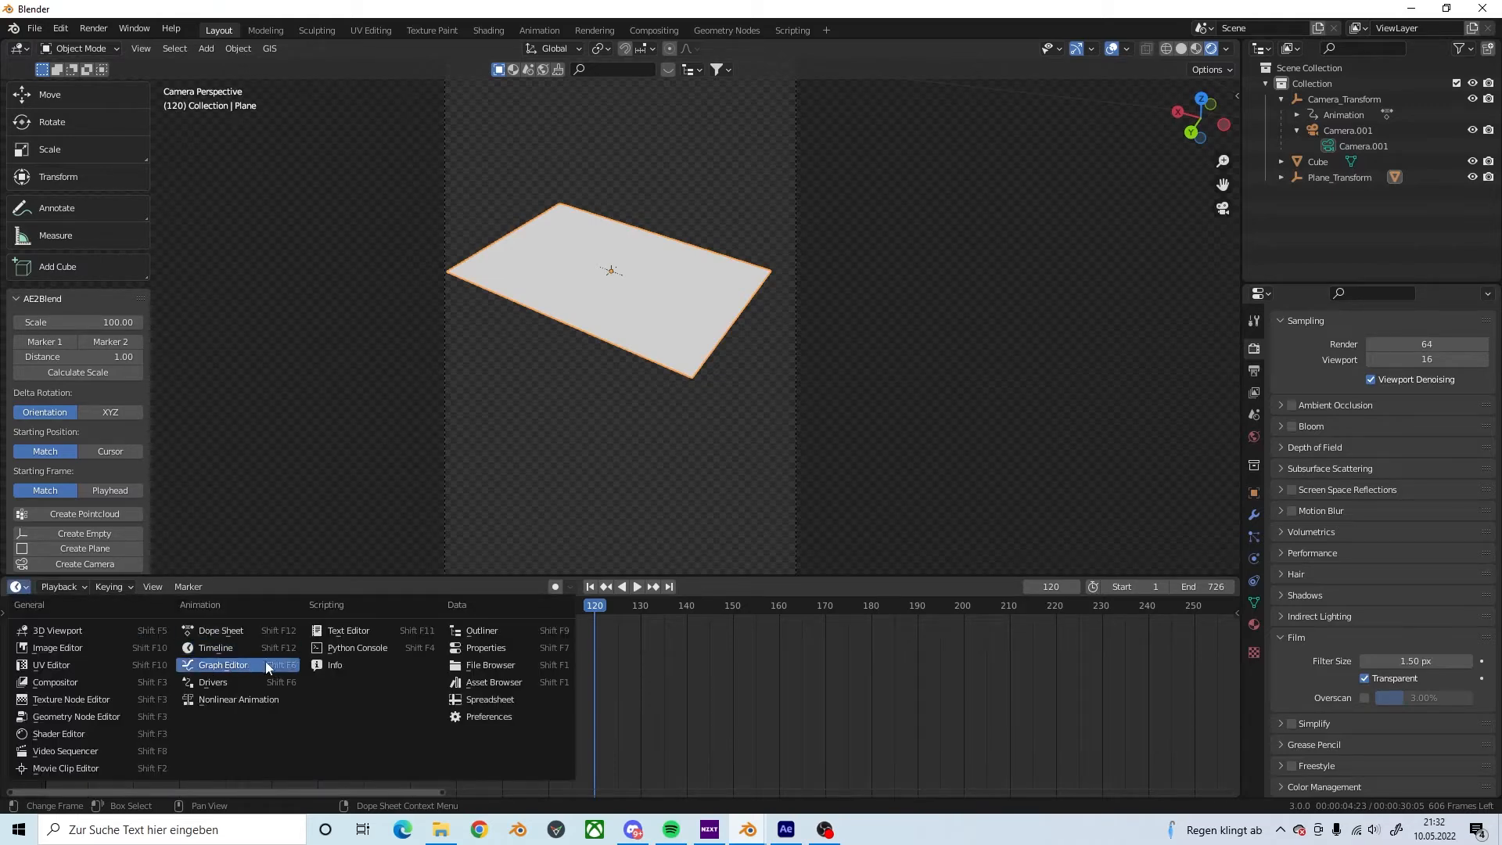
left_click(489, 685)
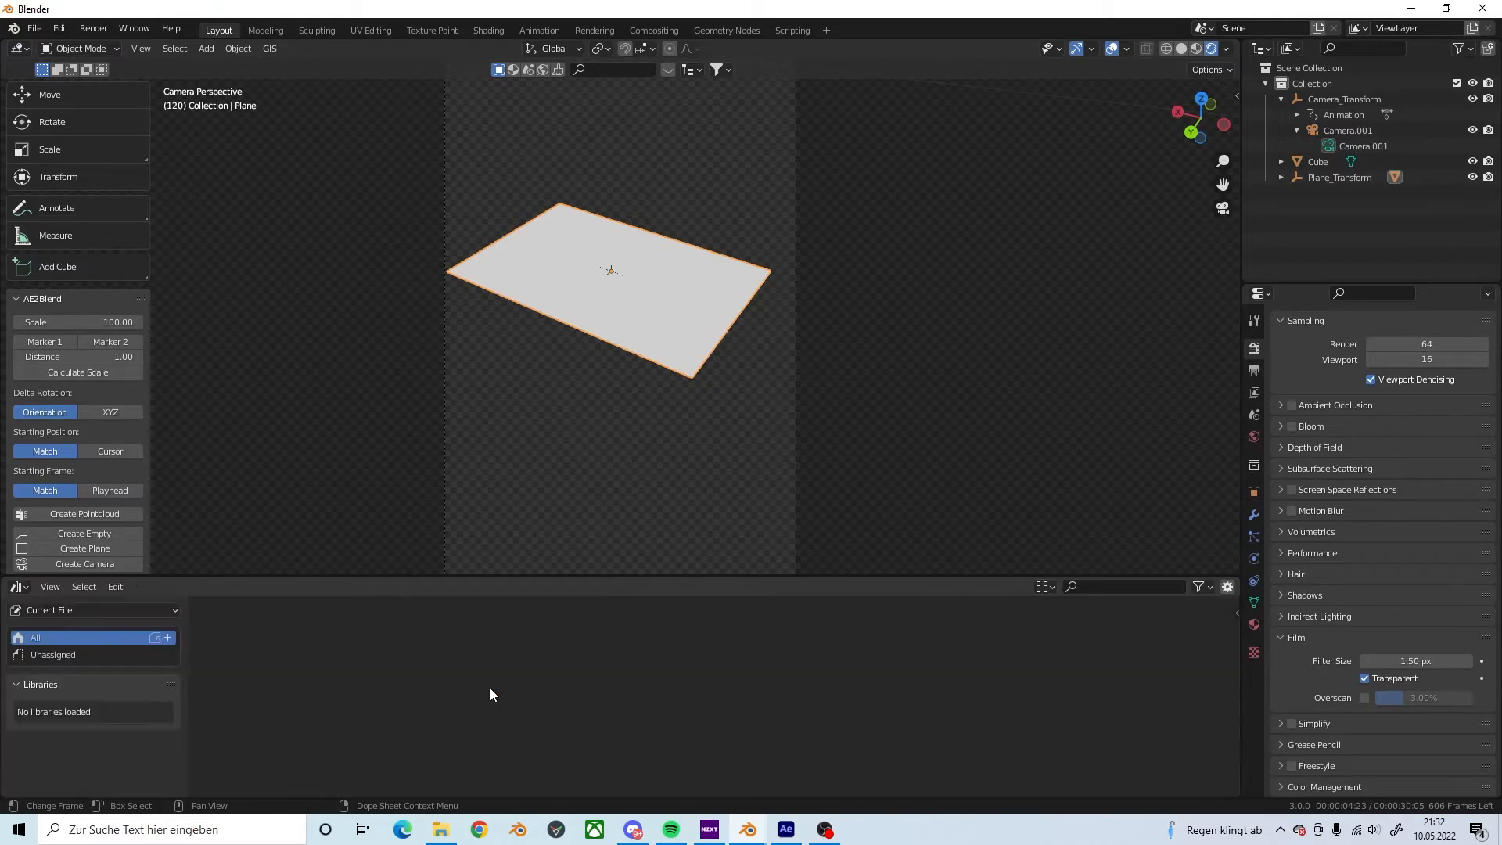
left_click(74, 653)
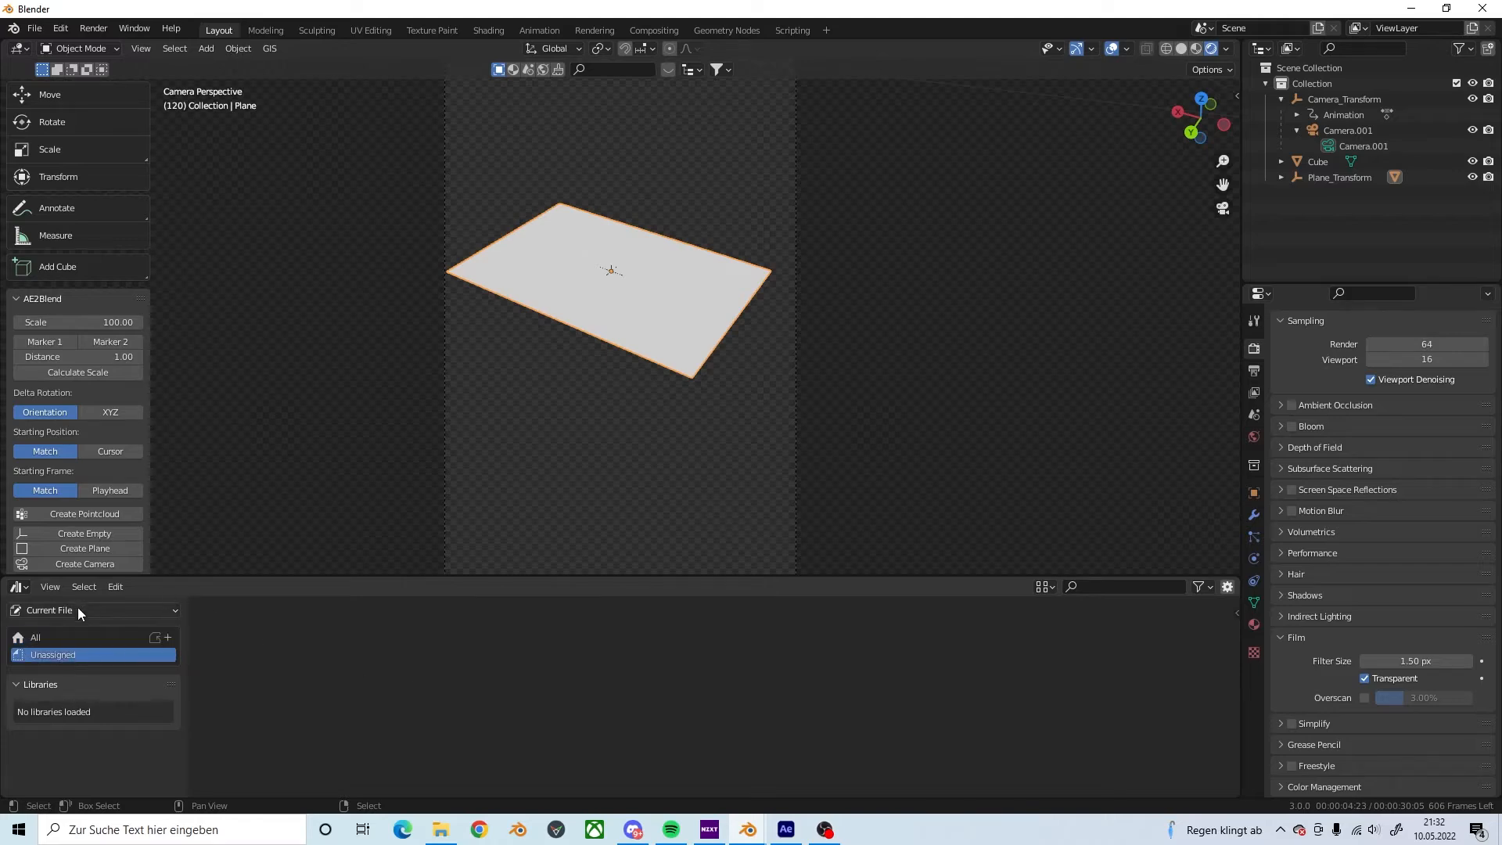
left_click(78, 609)
left_click(92, 648)
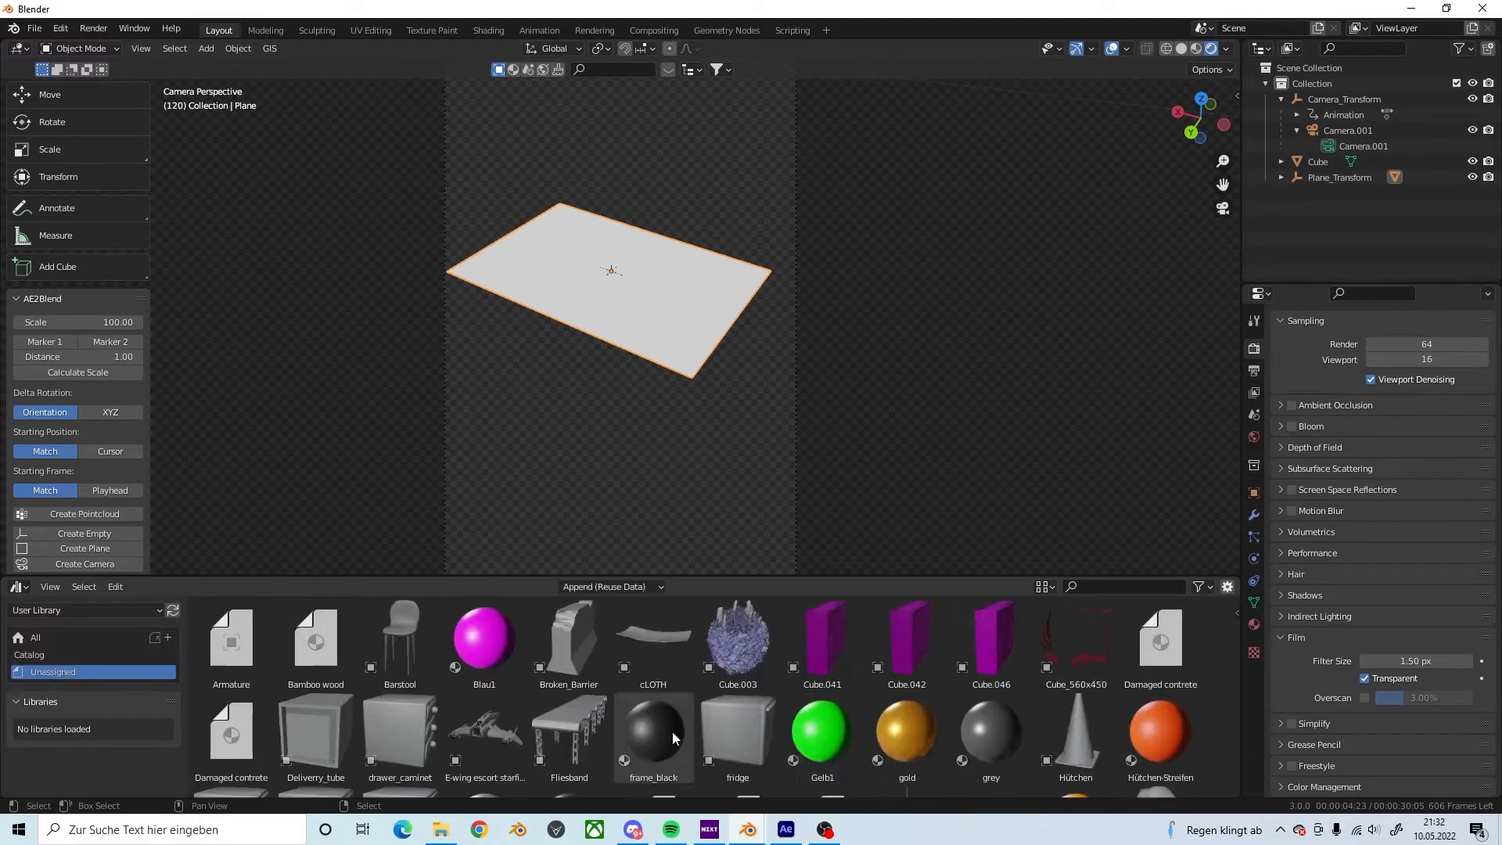
Step: Add the Cube.003 asset from the library onto the middle of the tabletop plane and frame it in the view
left_click_drag(735, 656, 587, 240)
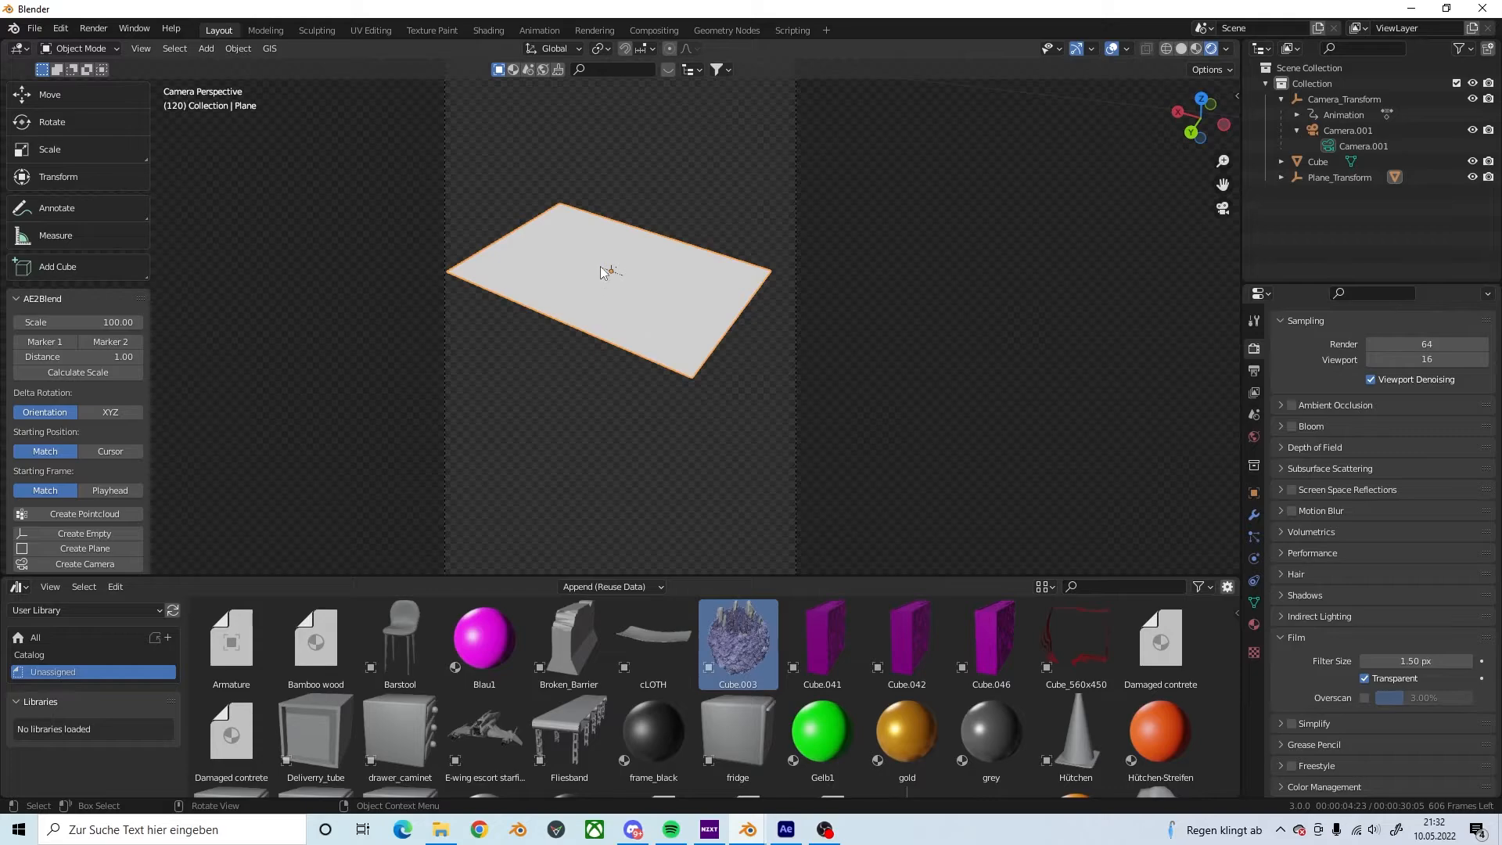
left_click_drag(721, 677, 618, 265)
key("KP_Decimal")
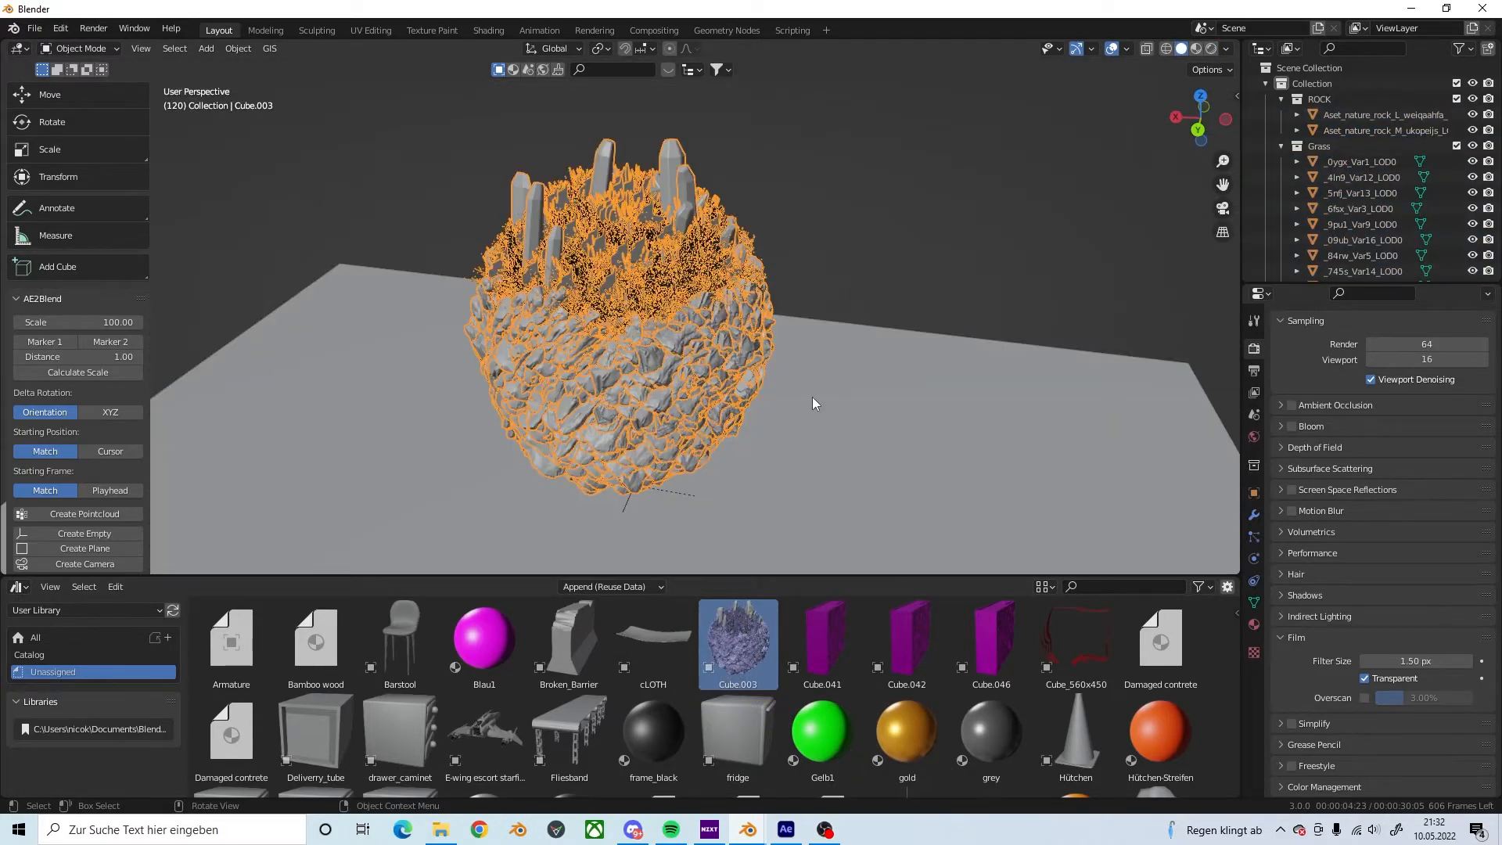
scroll(786, 377, "down", 5)
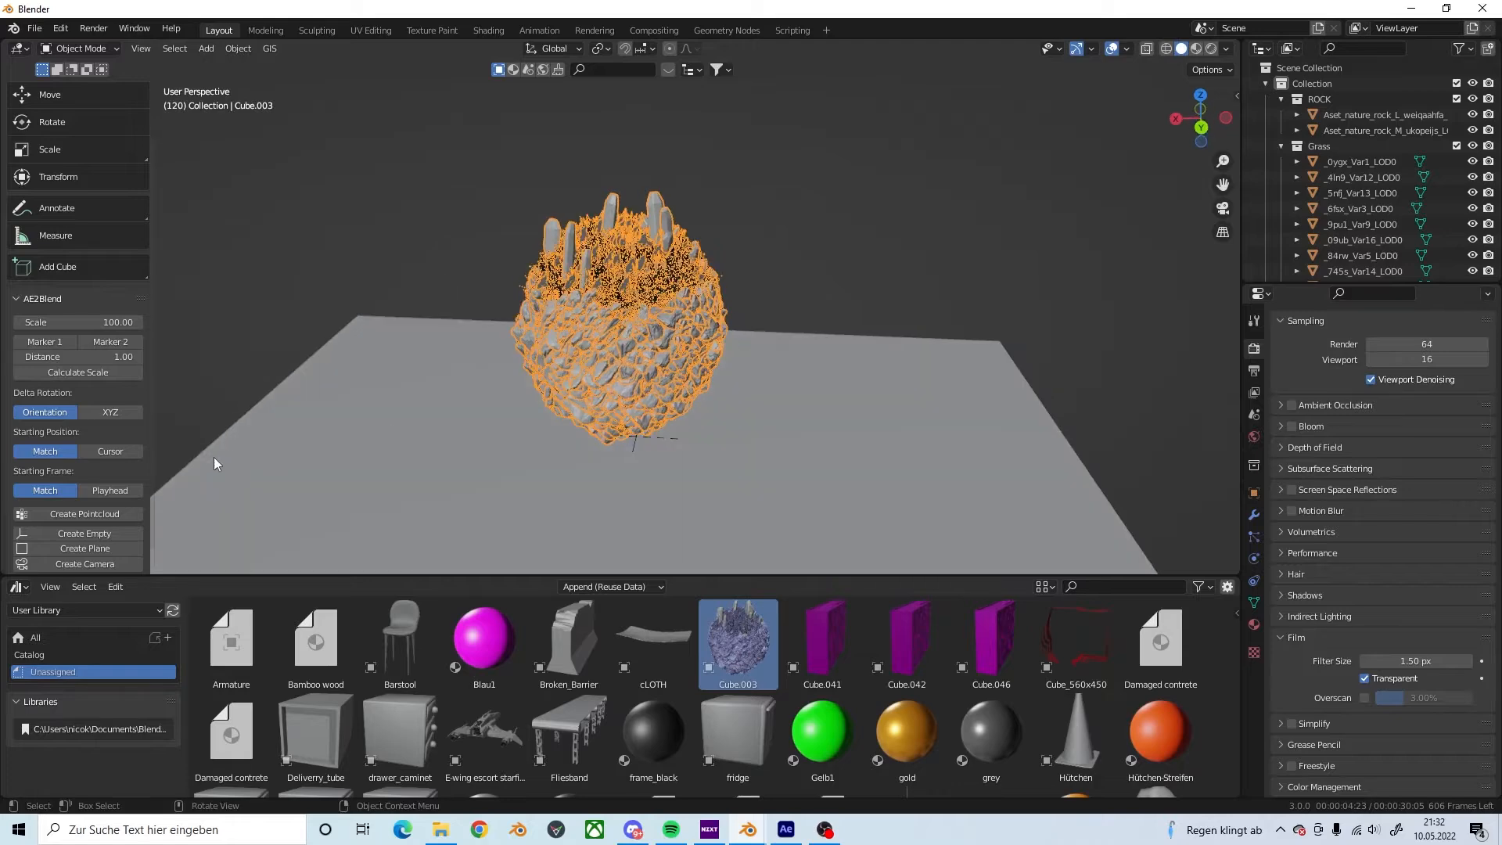
Step: Change the Asset Browser area to the Geometry Node Editor and enlarge it
left_click(15, 592)
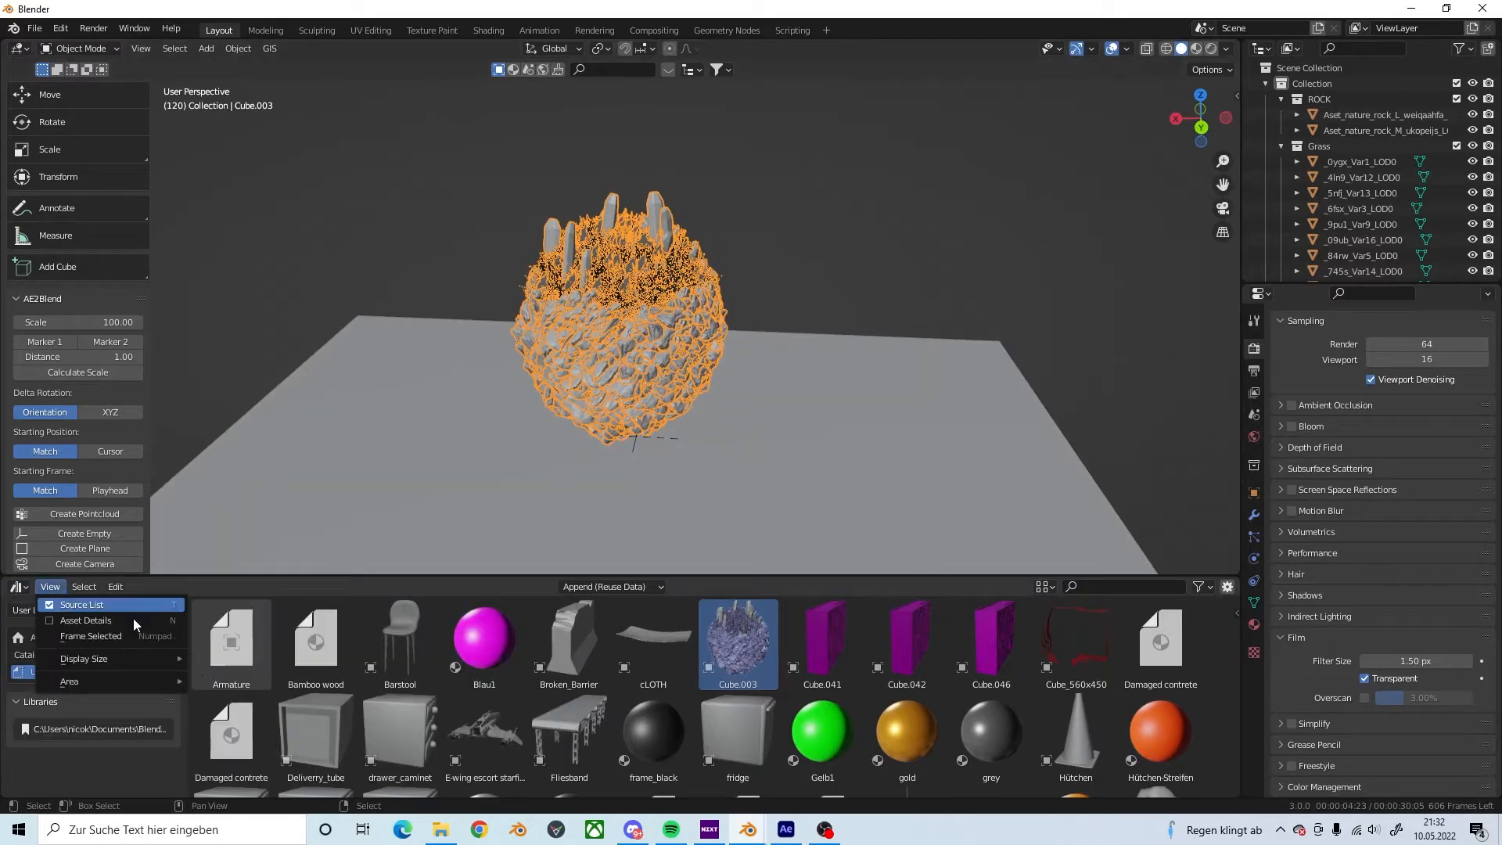
left_click(17, 589)
left_click(17, 589)
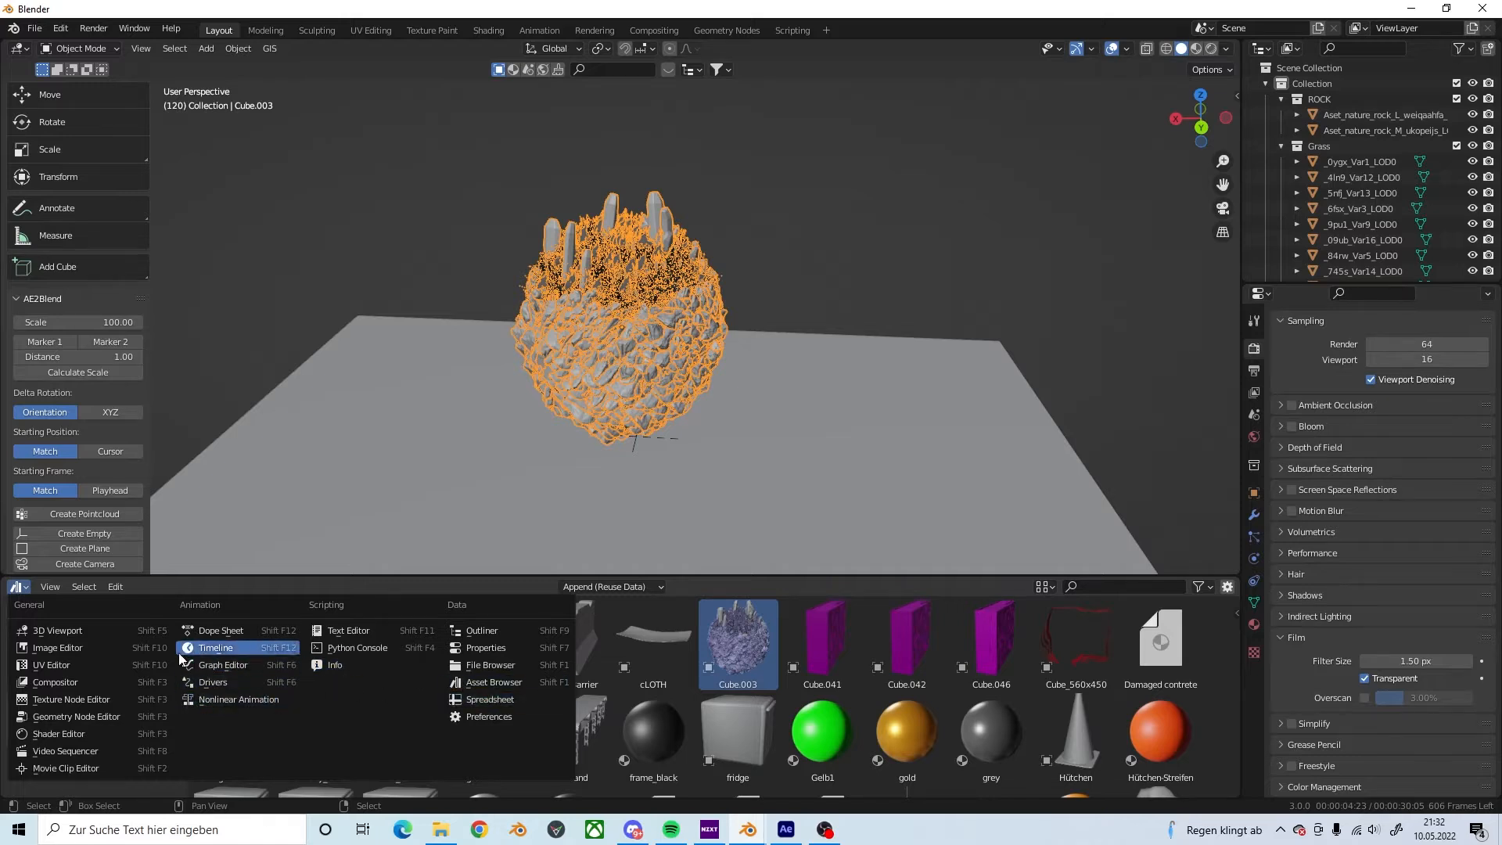
left_click(107, 717)
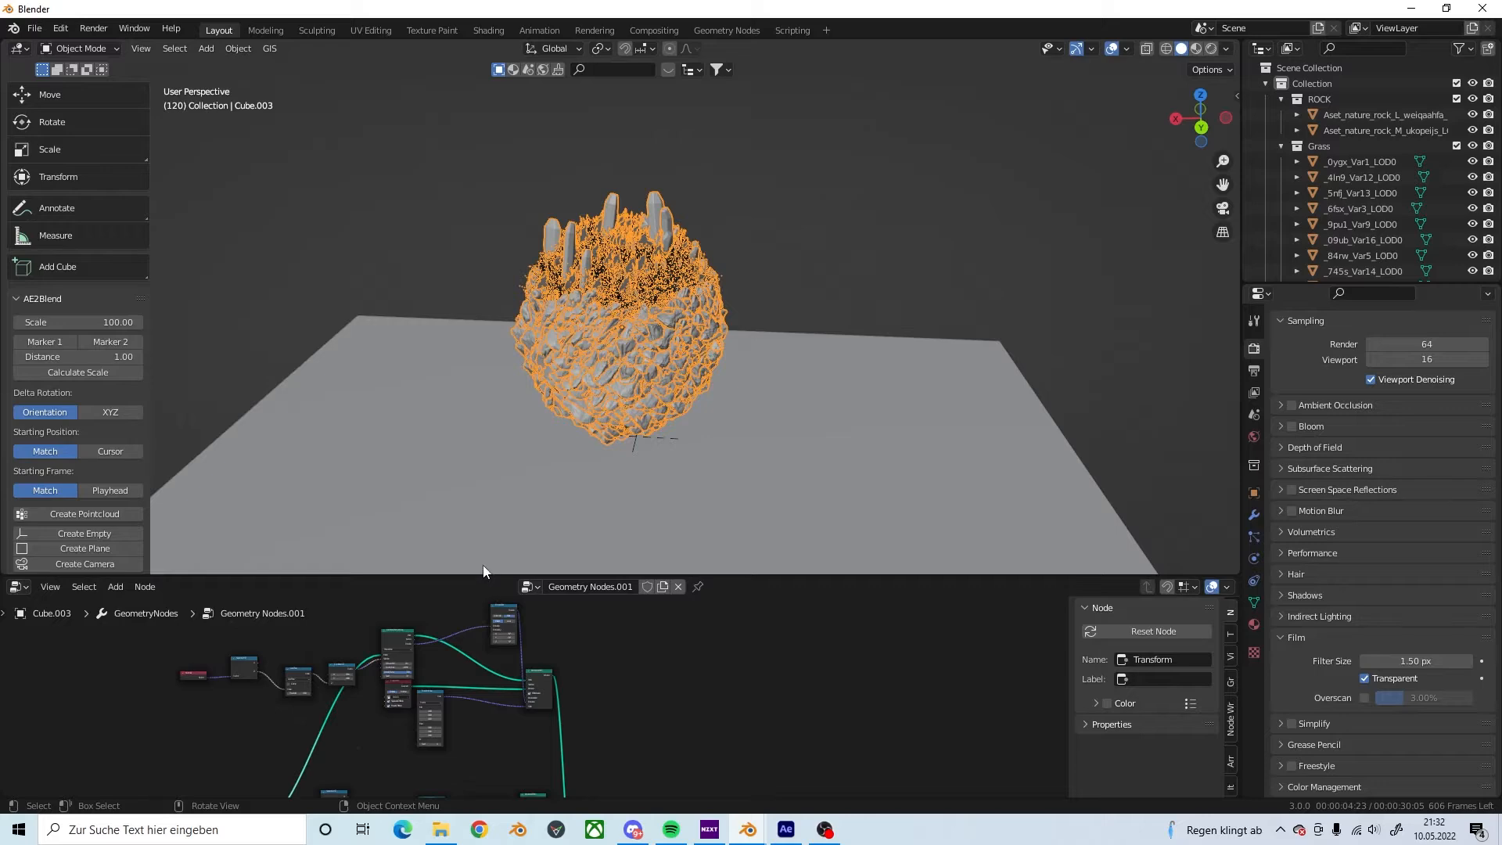
left_click_drag(480, 577, 497, 416)
Step: Examine the geometry node tree of Cube.003, from the Ico Sphere and Transform nodes to the scattering branches
middle_click_drag(392, 691, 610, 477)
scroll(443, 595, "up", 5)
scroll(438, 593, "up", 10)
middle_click_drag(231, 523, 496, 693)
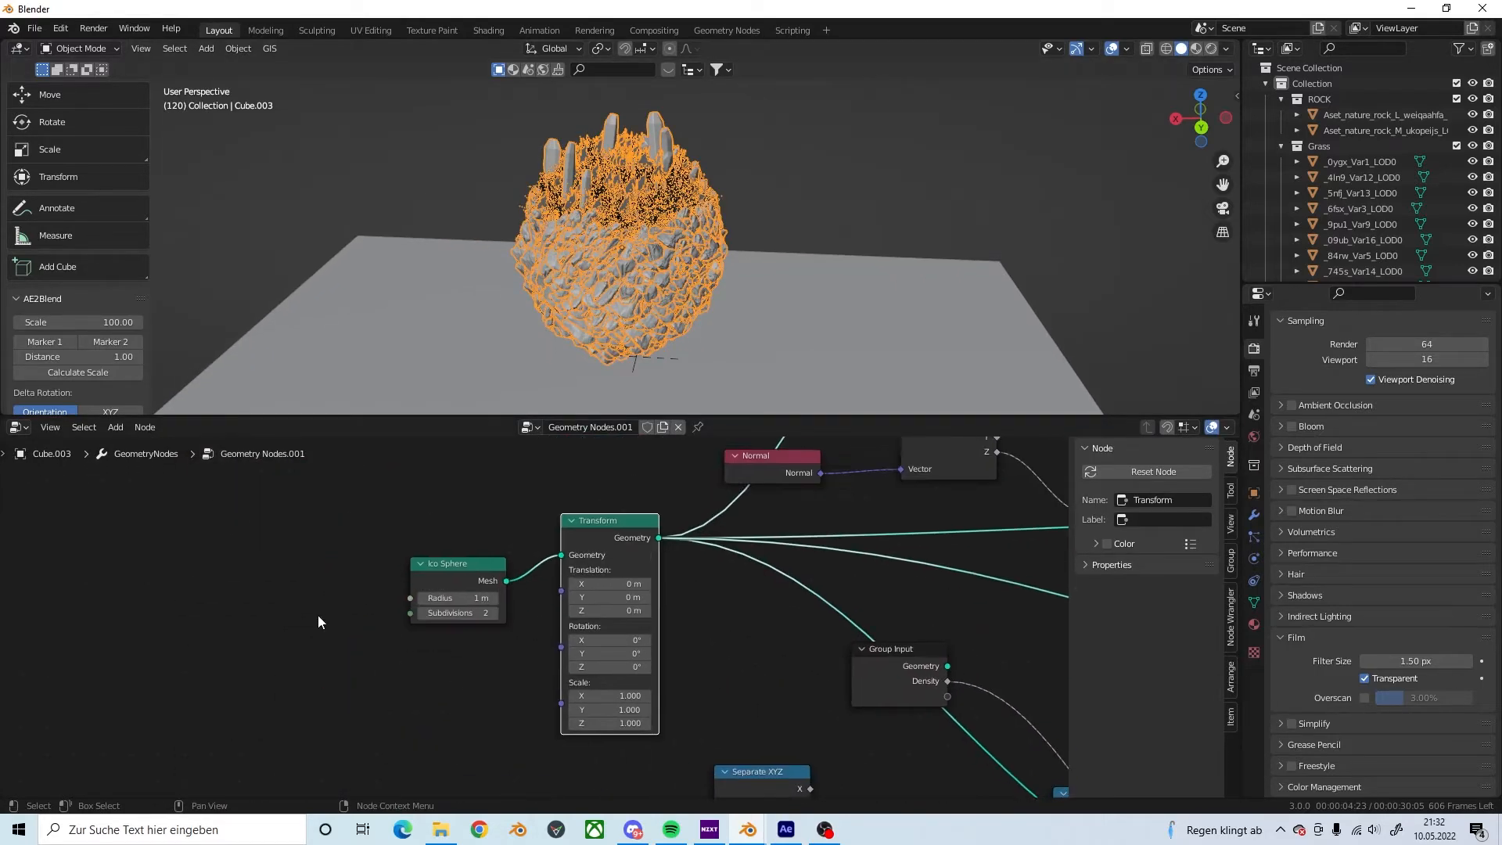
scroll(321, 617, "up", 4)
scroll(539, 618, "down", 2)
middle_click_drag(674, 606, 595, 654)
scroll(596, 653, "down", 4)
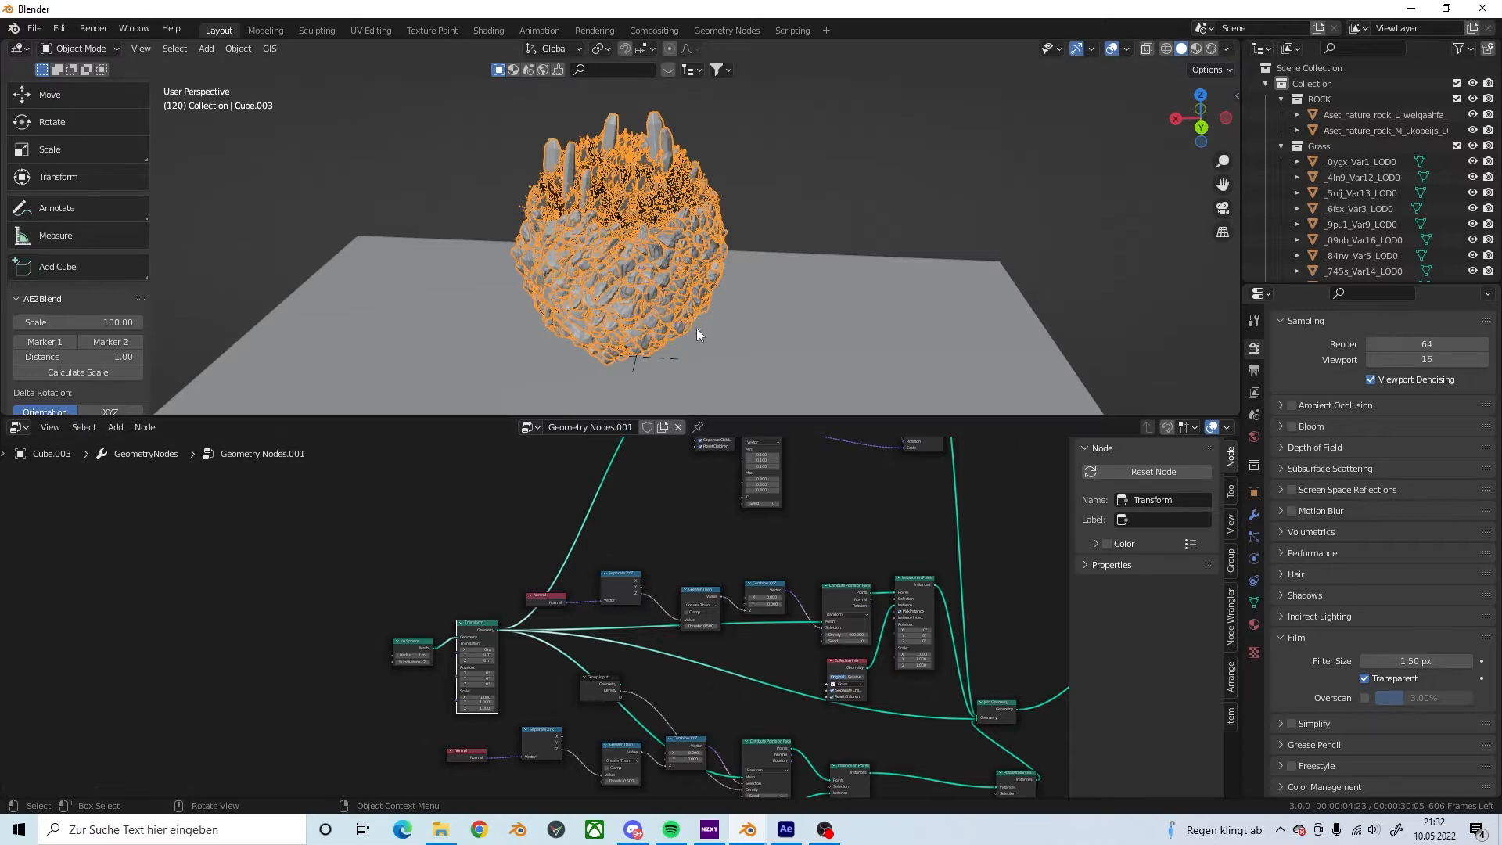
Step: Inspect the source rocks that came with the asset and compare them with the scattered rocks on Cube.003
scroll(650, 286, "down", 3)
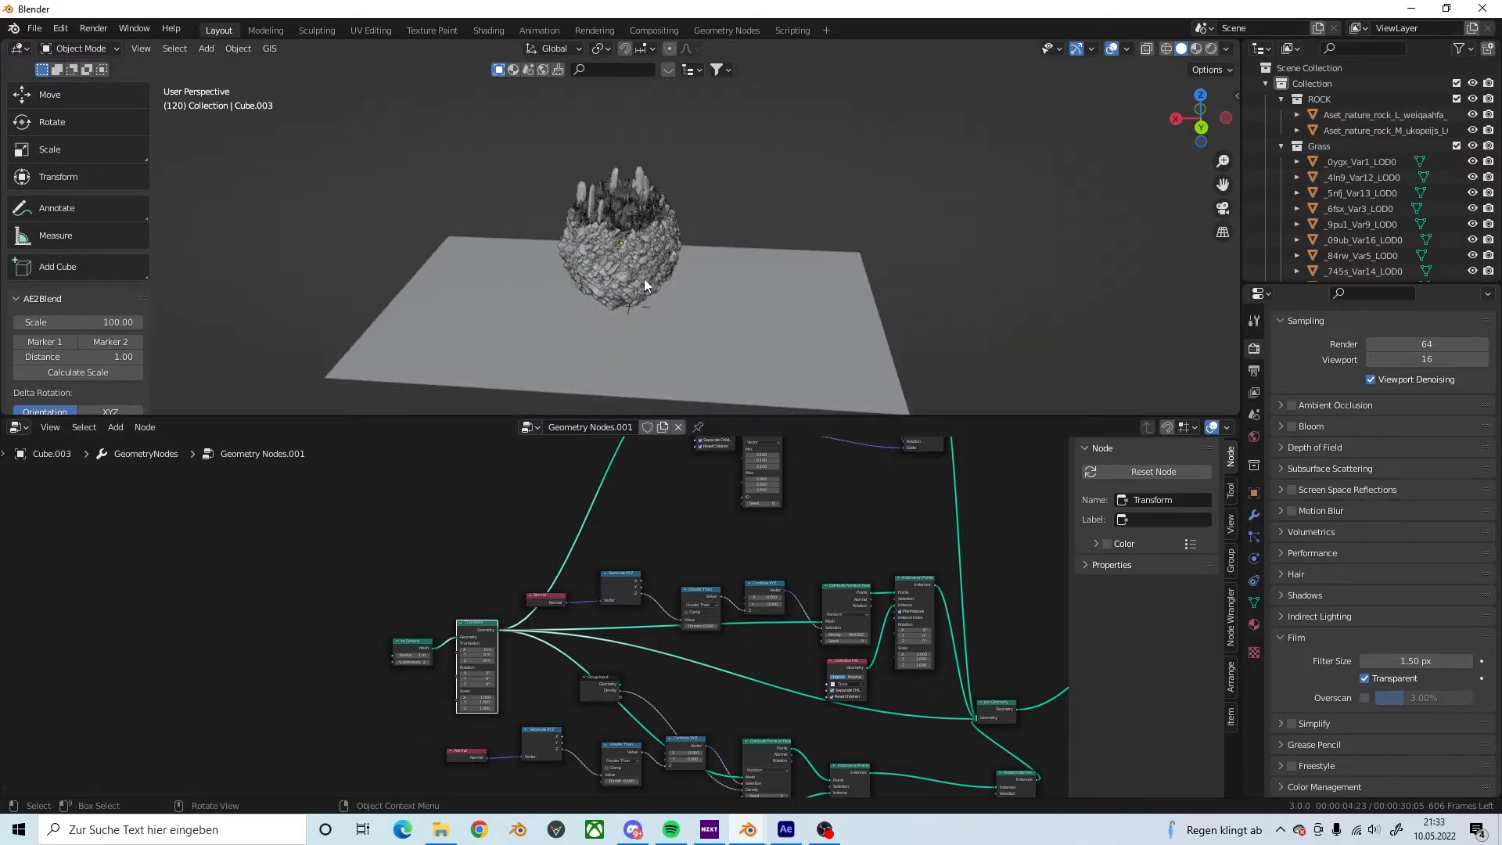
middle_click_drag(557, 283, 595, 314)
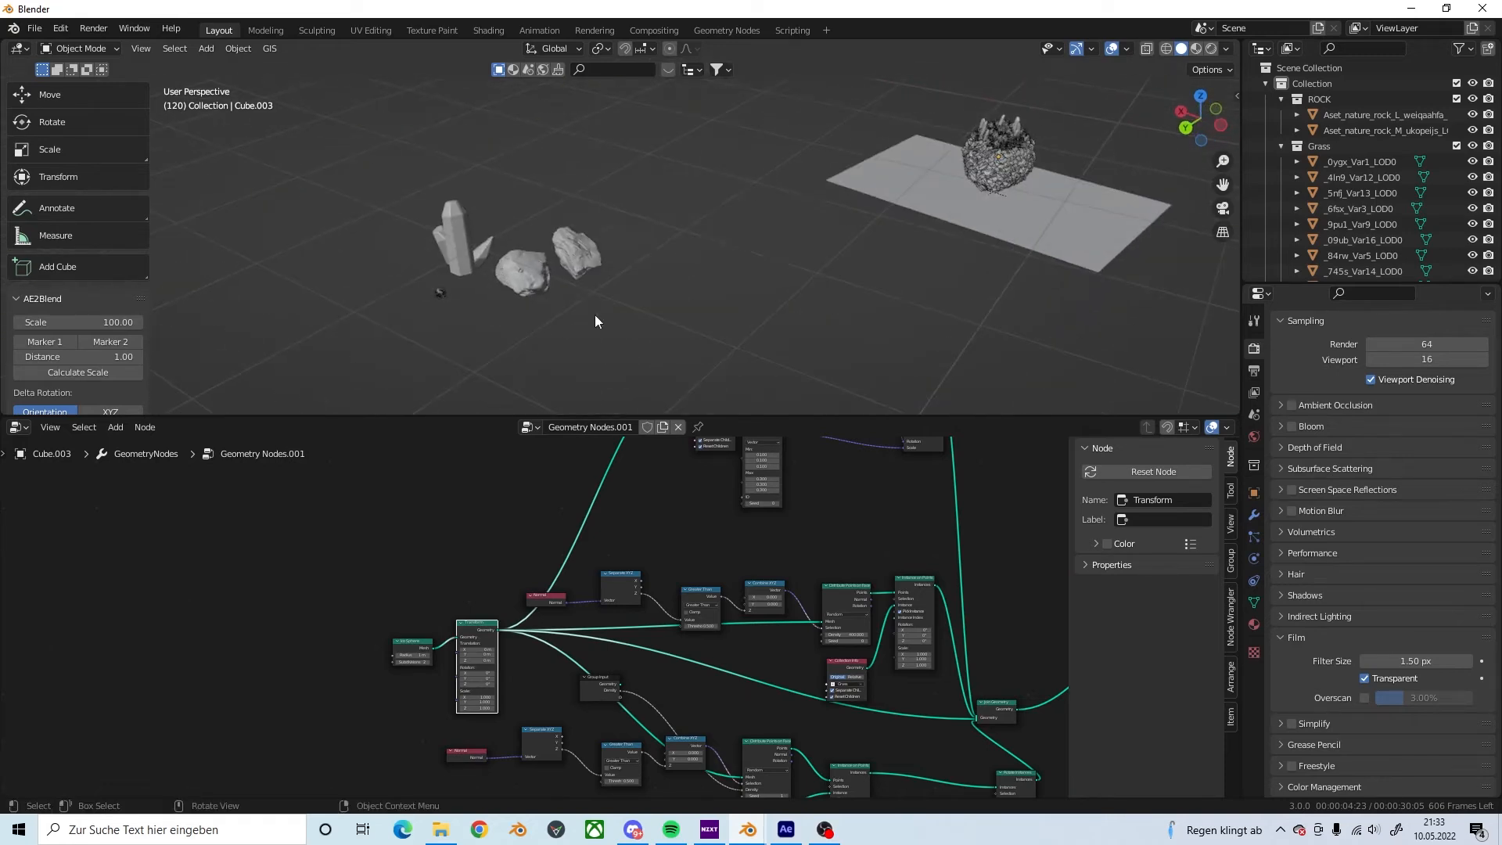
scroll(489, 298, "up", 5)
left_click(527, 277)
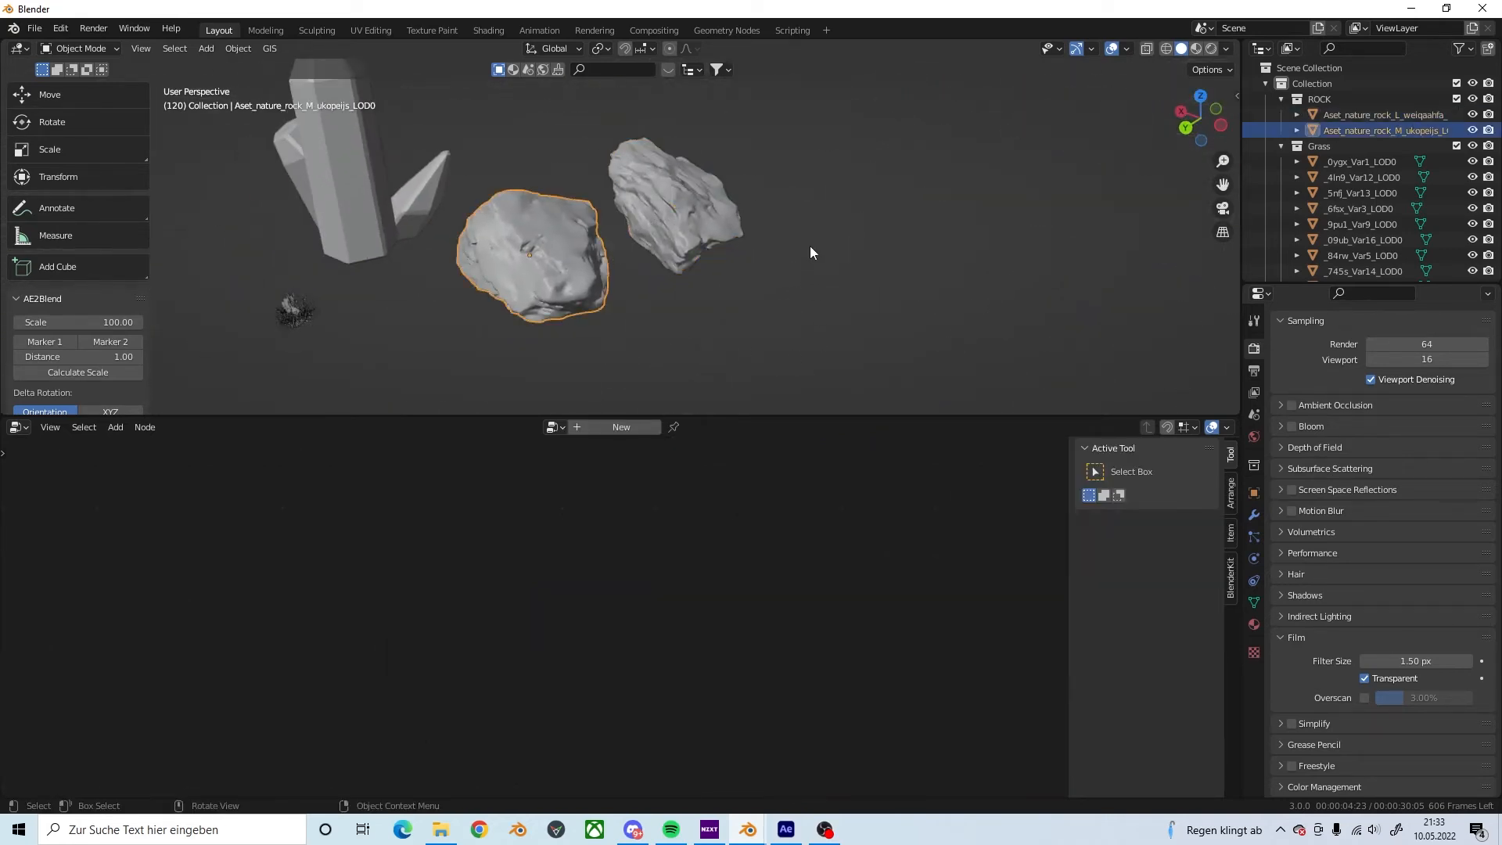
scroll(810, 246, "down", 4)
middle_click_drag(1203, 197, 976, 311, "shift")
scroll(979, 232, "up", 5)
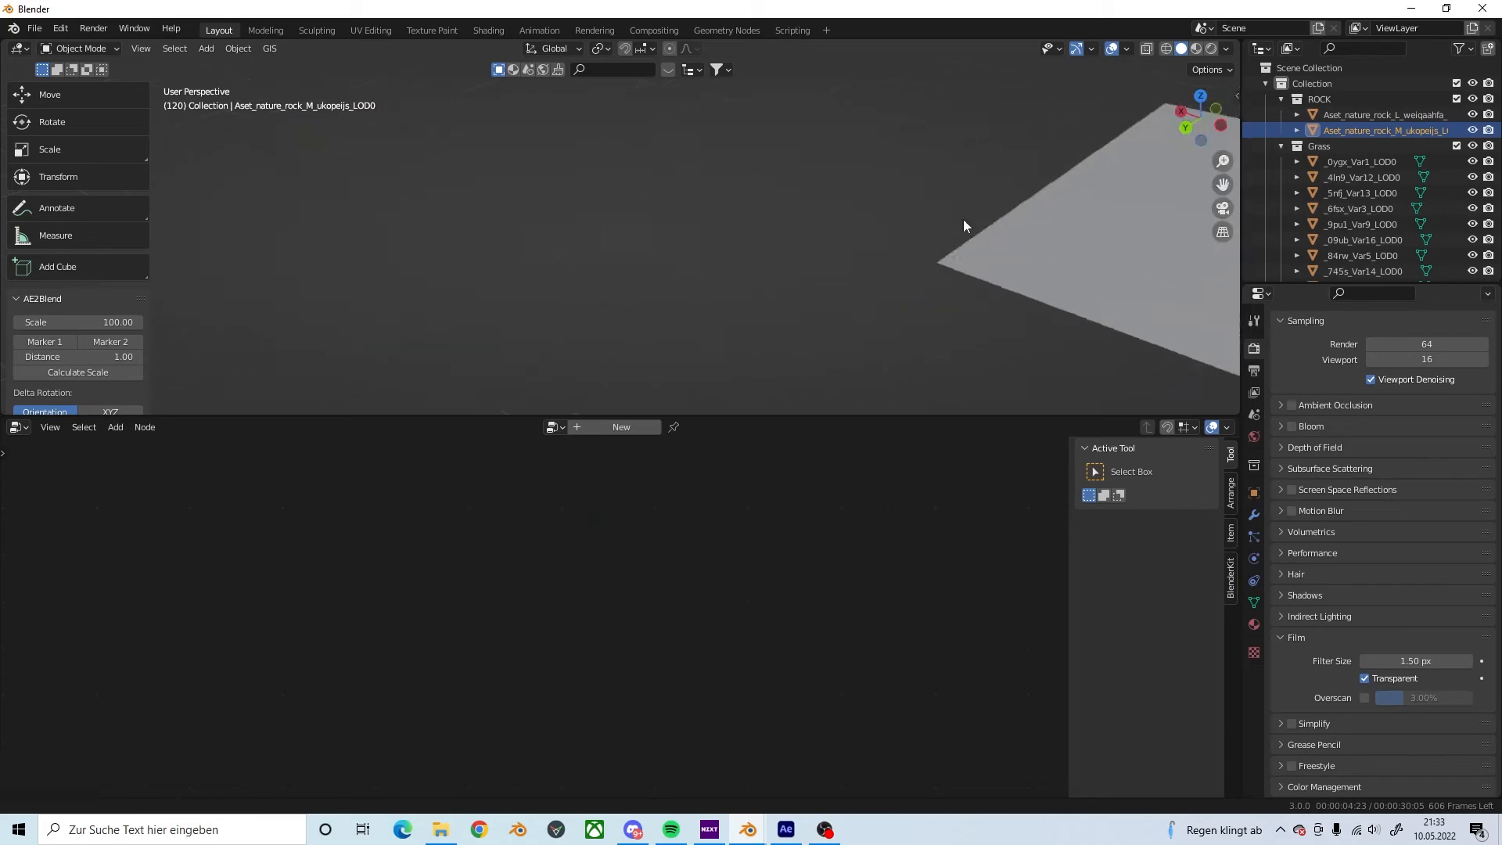
middle_click_drag(963, 219, 553, 266, "shift")
left_click(523, 242)
scroll(513, 291, "down", 8)
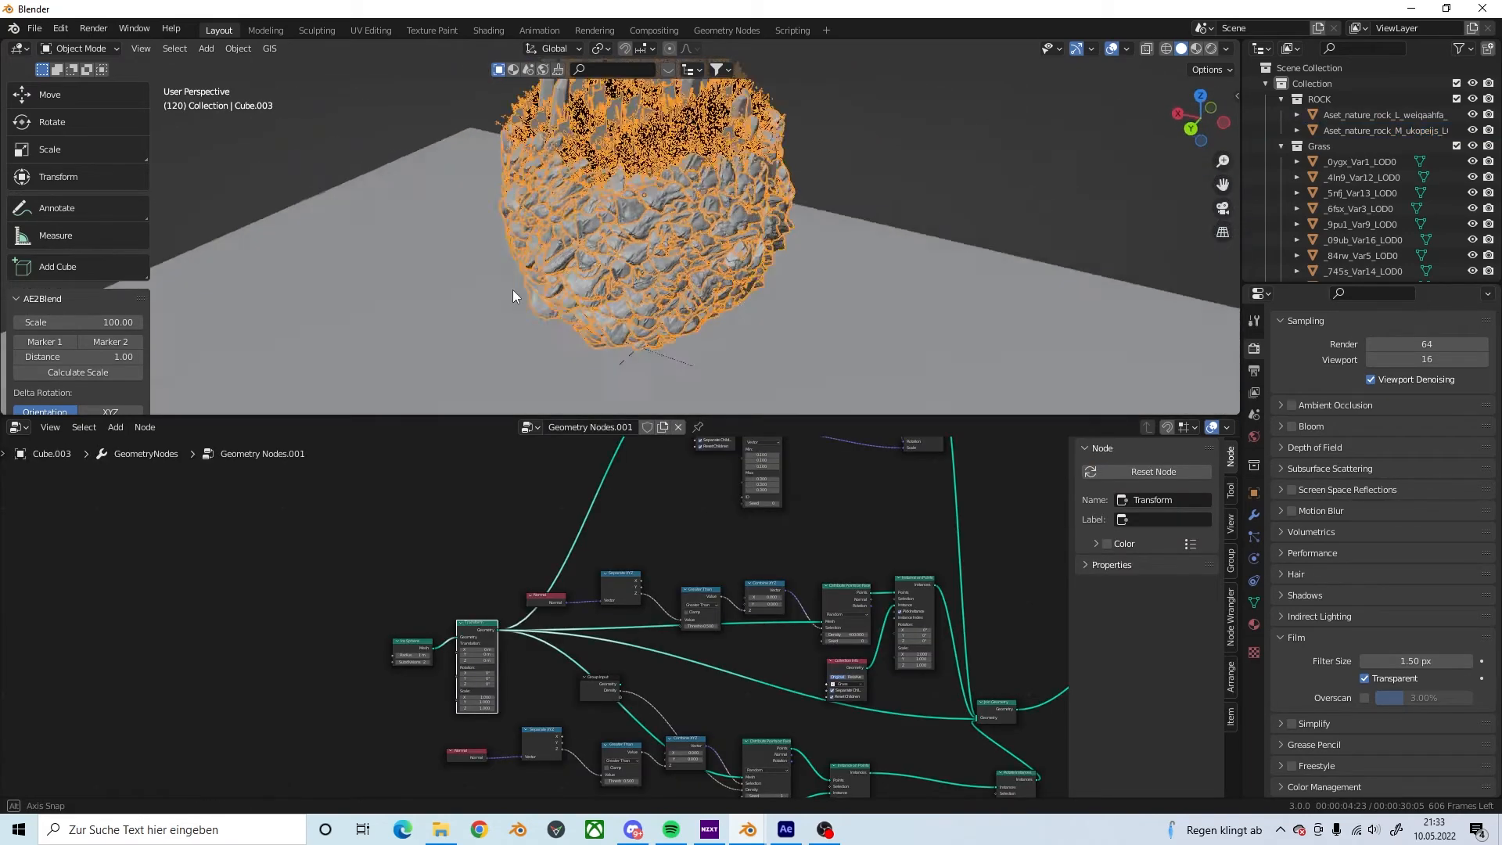
Step: Inspect the crystal and grass source objects beside the rocks, framing the grass clump up close
middle_click_drag(416, 280, 692, 214, "shift")
left_click(504, 214)
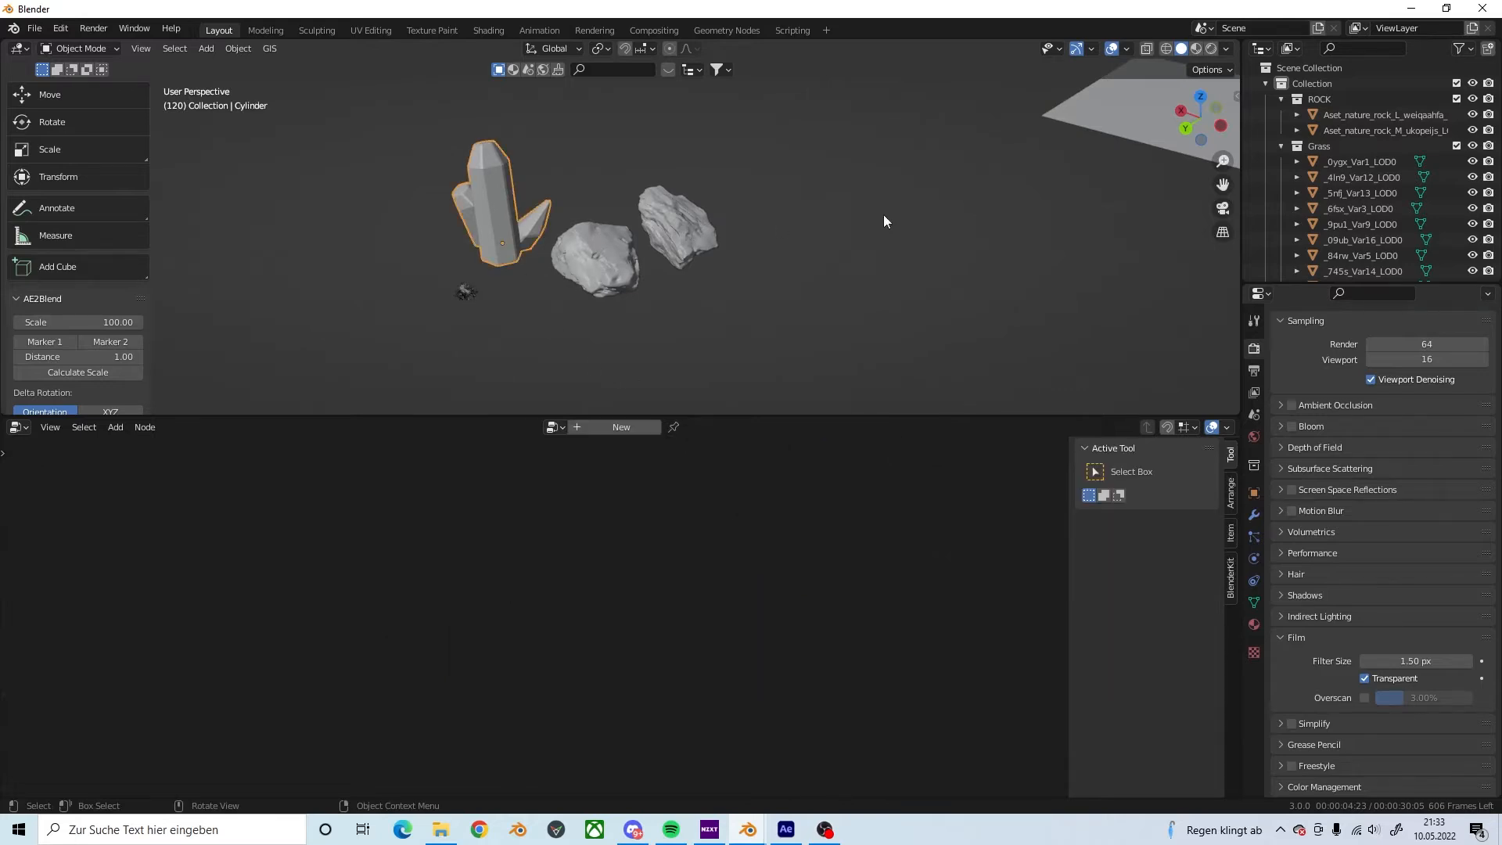
middle_click_drag(1045, 229, 725, 260, "shift")
middle_click_drag(536, 301, 915, 218, "shift")
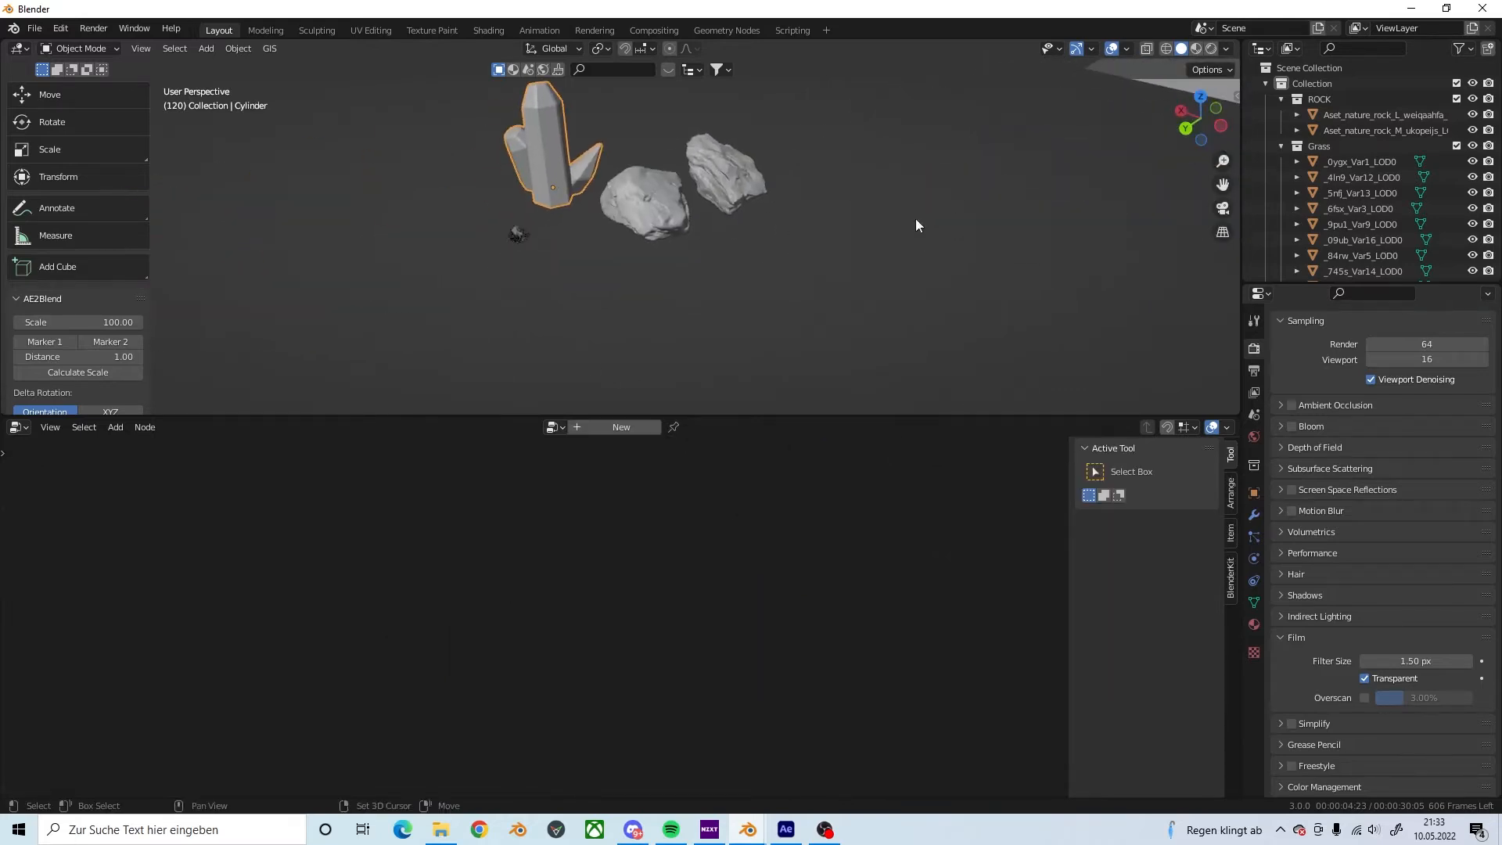
left_click(520, 231)
key("KP_Decimal")
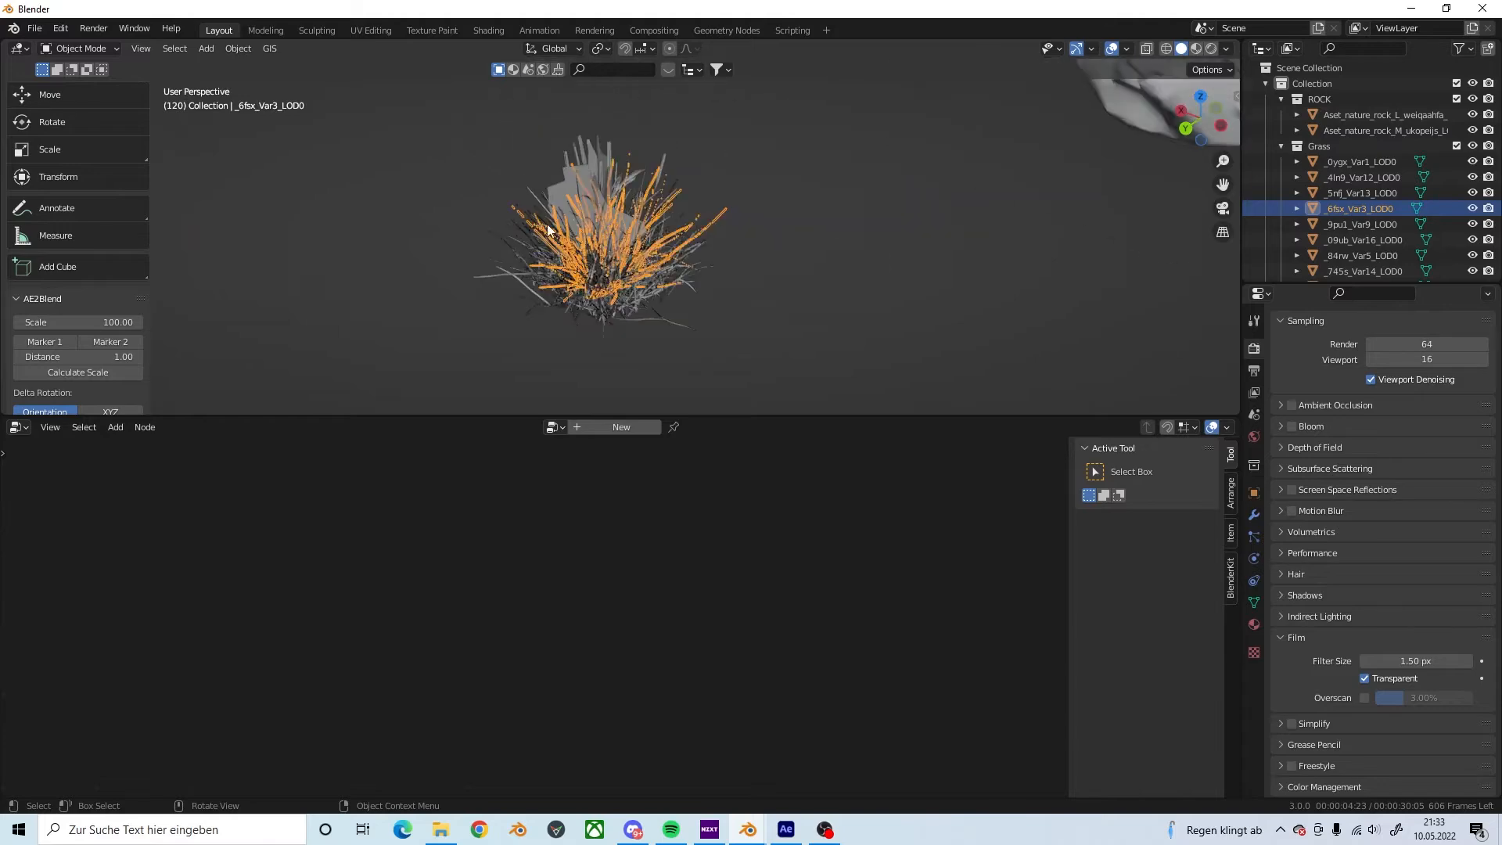
Step: Select the Cube.003 island on the plane, frame it, and examine the Ico Sphere and Transform nodes at its base
left_click(576, 184)
scroll(825, 227, "down", 6)
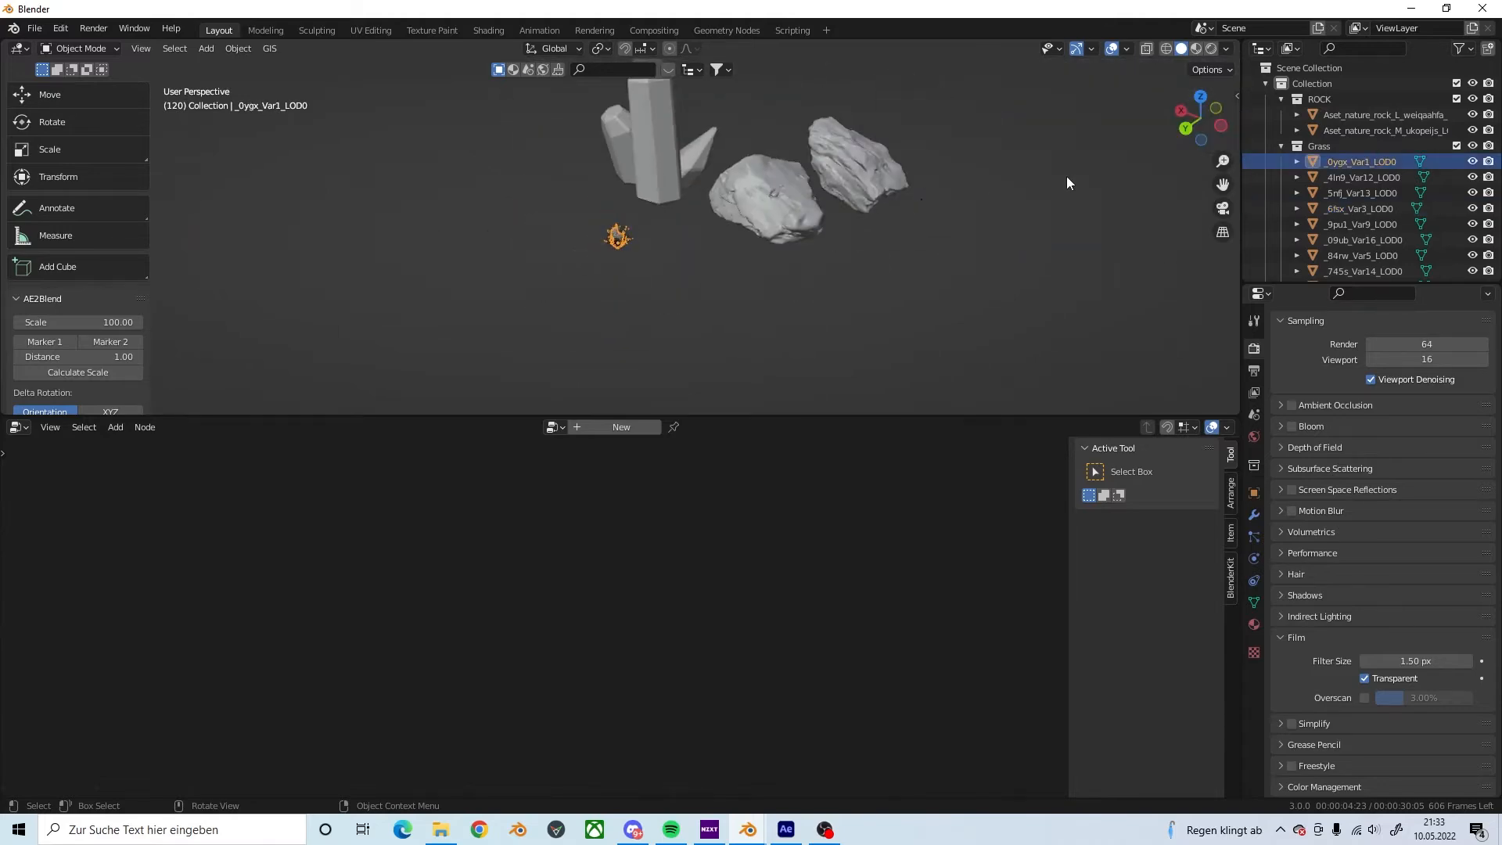
middle_click_drag(1067, 176, 966, 134, "shift")
left_click(912, 161)
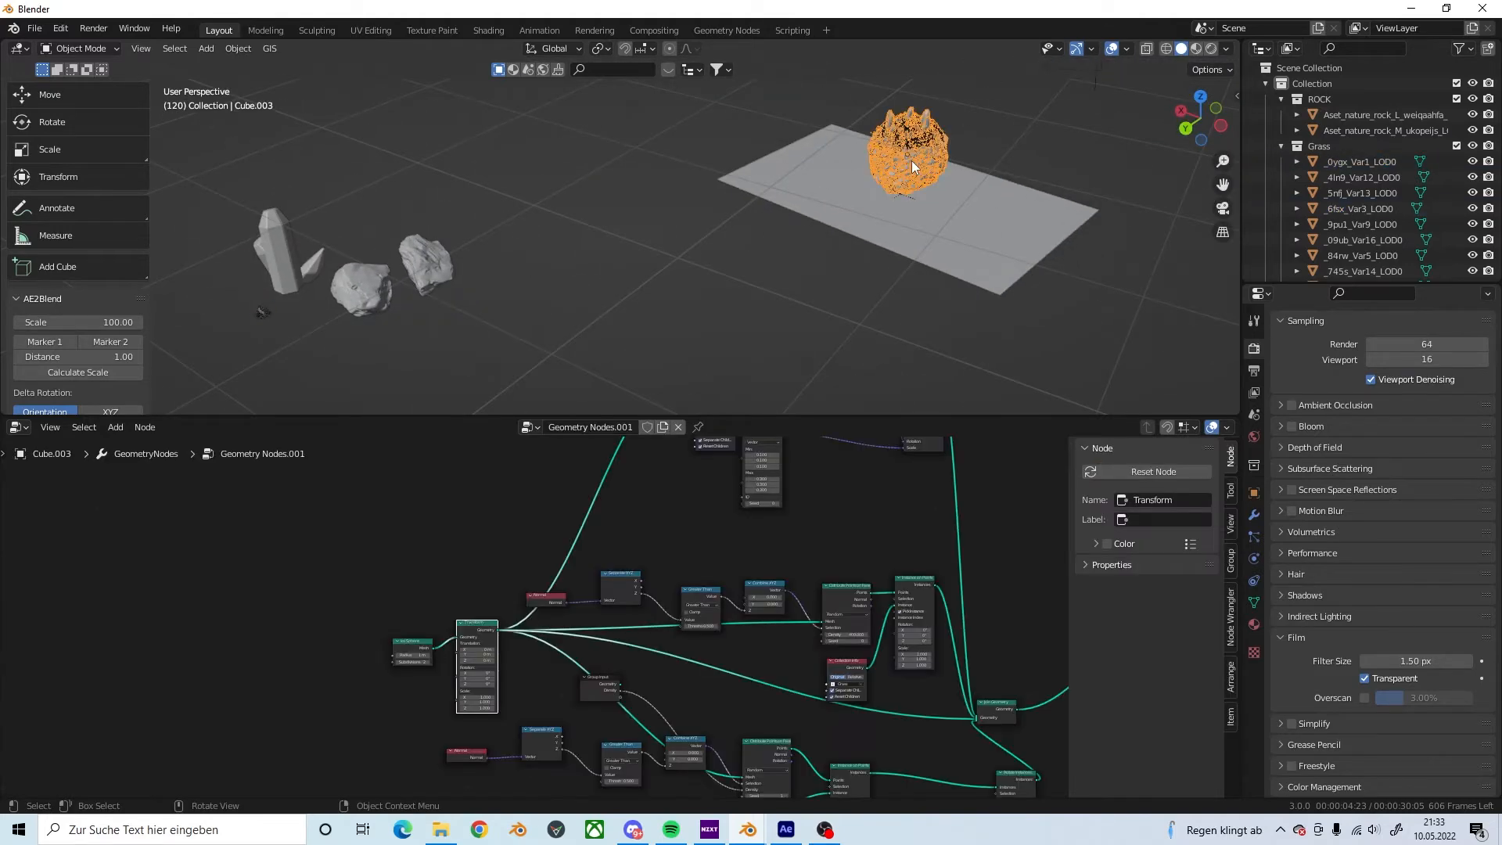
key("KP_Decimal")
scroll(837, 176, "up", 3)
scroll(510, 656, "up", 5)
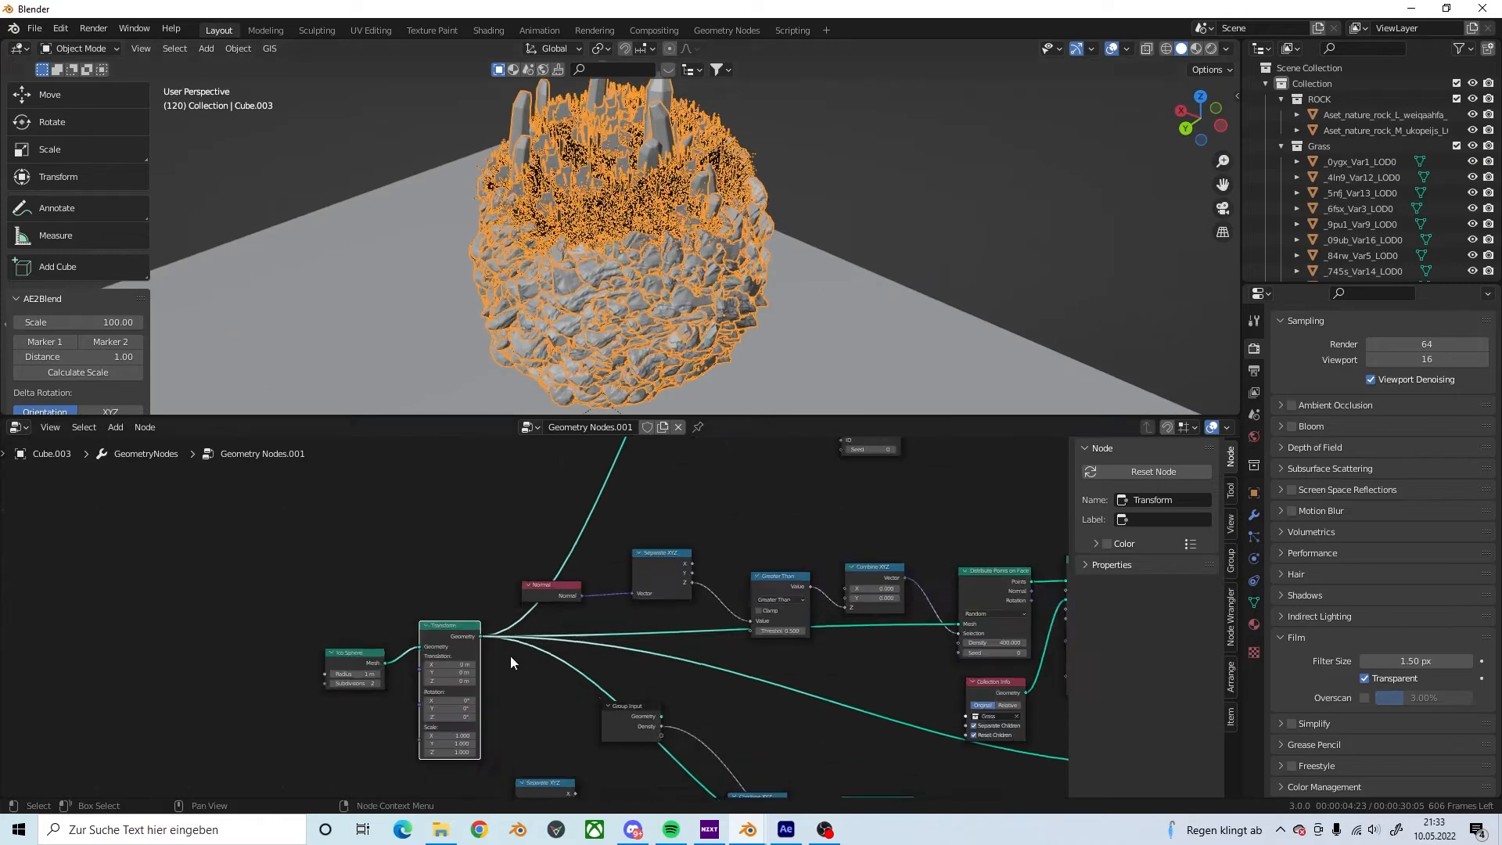
middle_click_drag(479, 697, 570, 584)
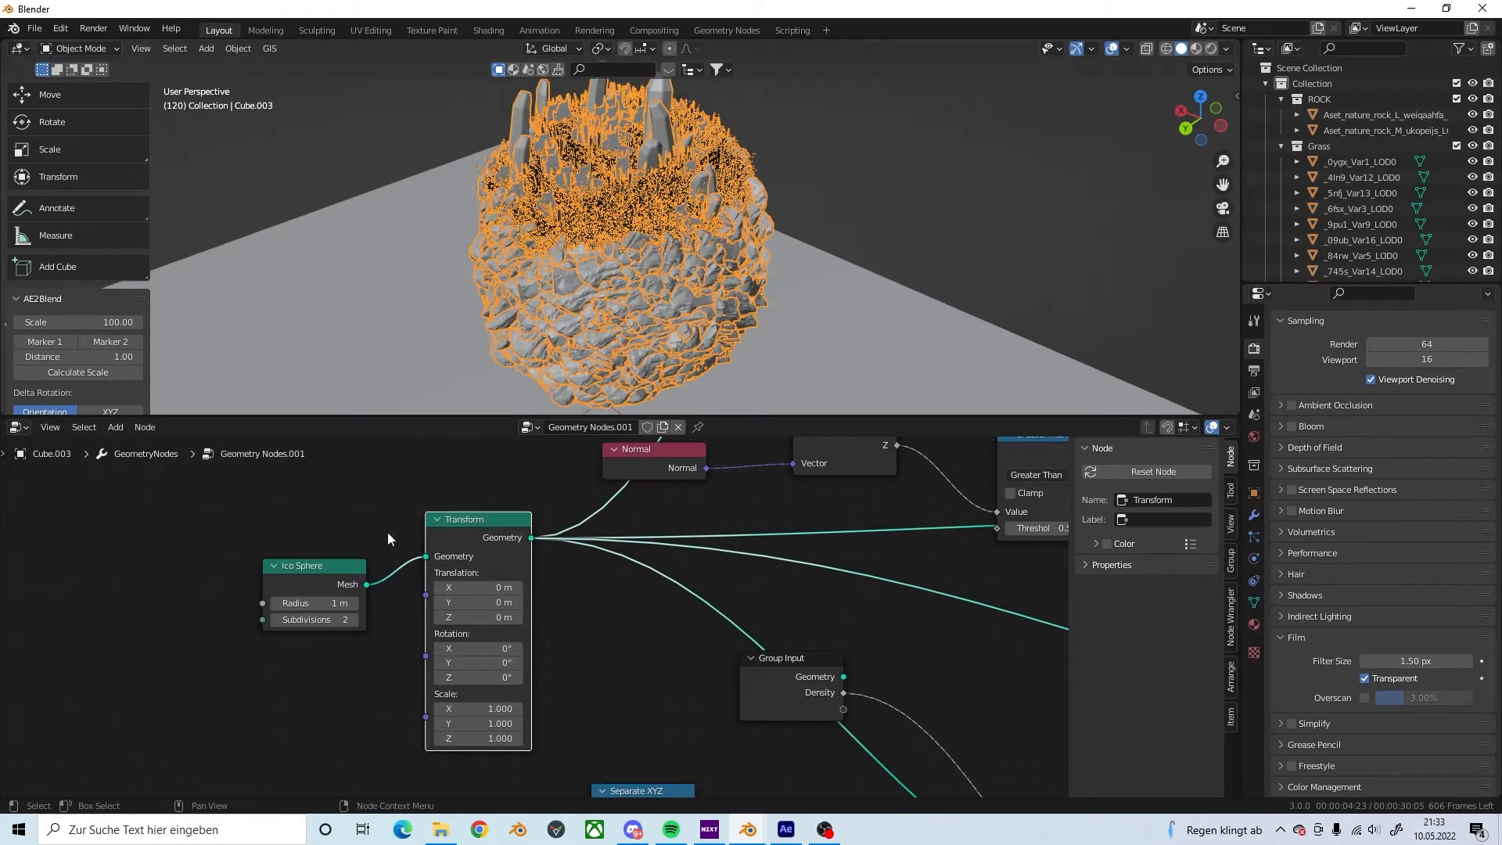
middle_click_drag(614, 698, 633, 627)
Step: Stretch the island along X by raising the Transform node's X scale to 4.9, and view it from the side
left_click_drag(503, 640, 537, 640)
scroll(571, 274, "down", 6)
middle_click_drag(591, 234, 399, 223)
left_click(920, 241)
scroll(665, 303, "up", 1)
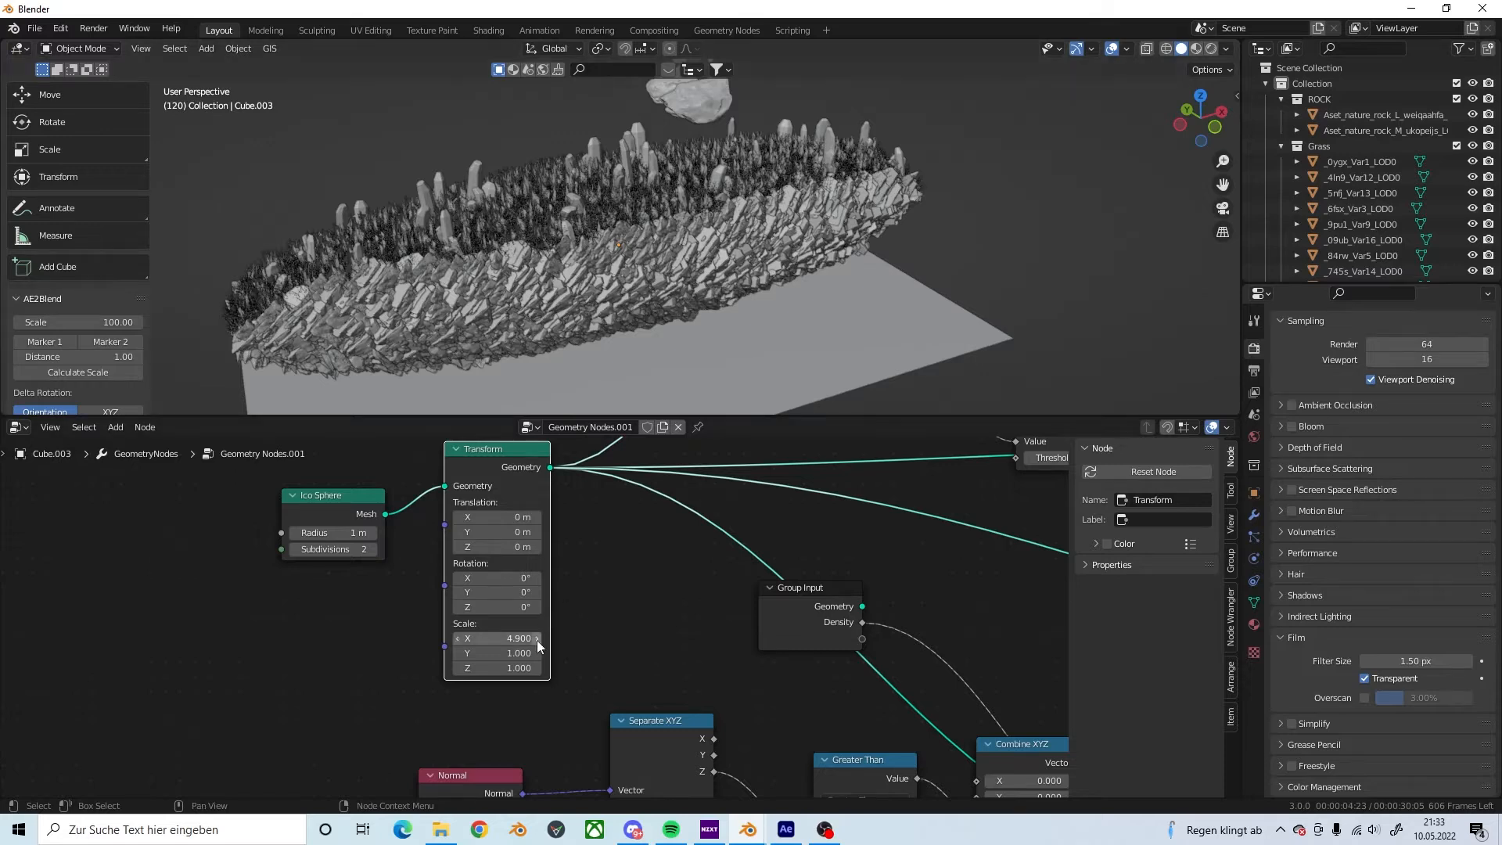
Step: Set the Transform node's X scale back to 1
left_click(513, 637)
type("1")
key("Return")
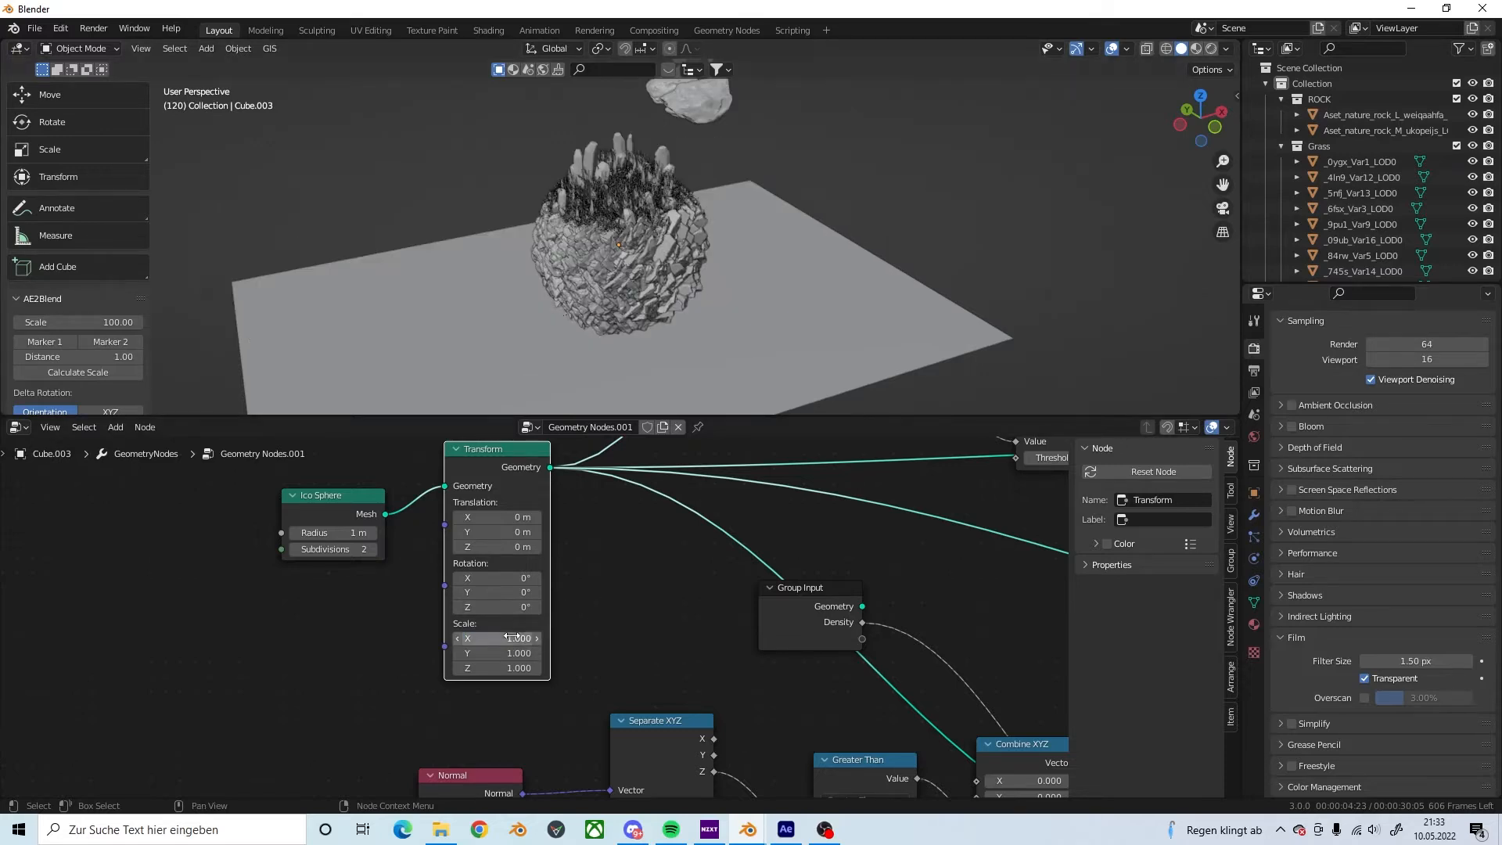
left_click(665, 261)
key("s")
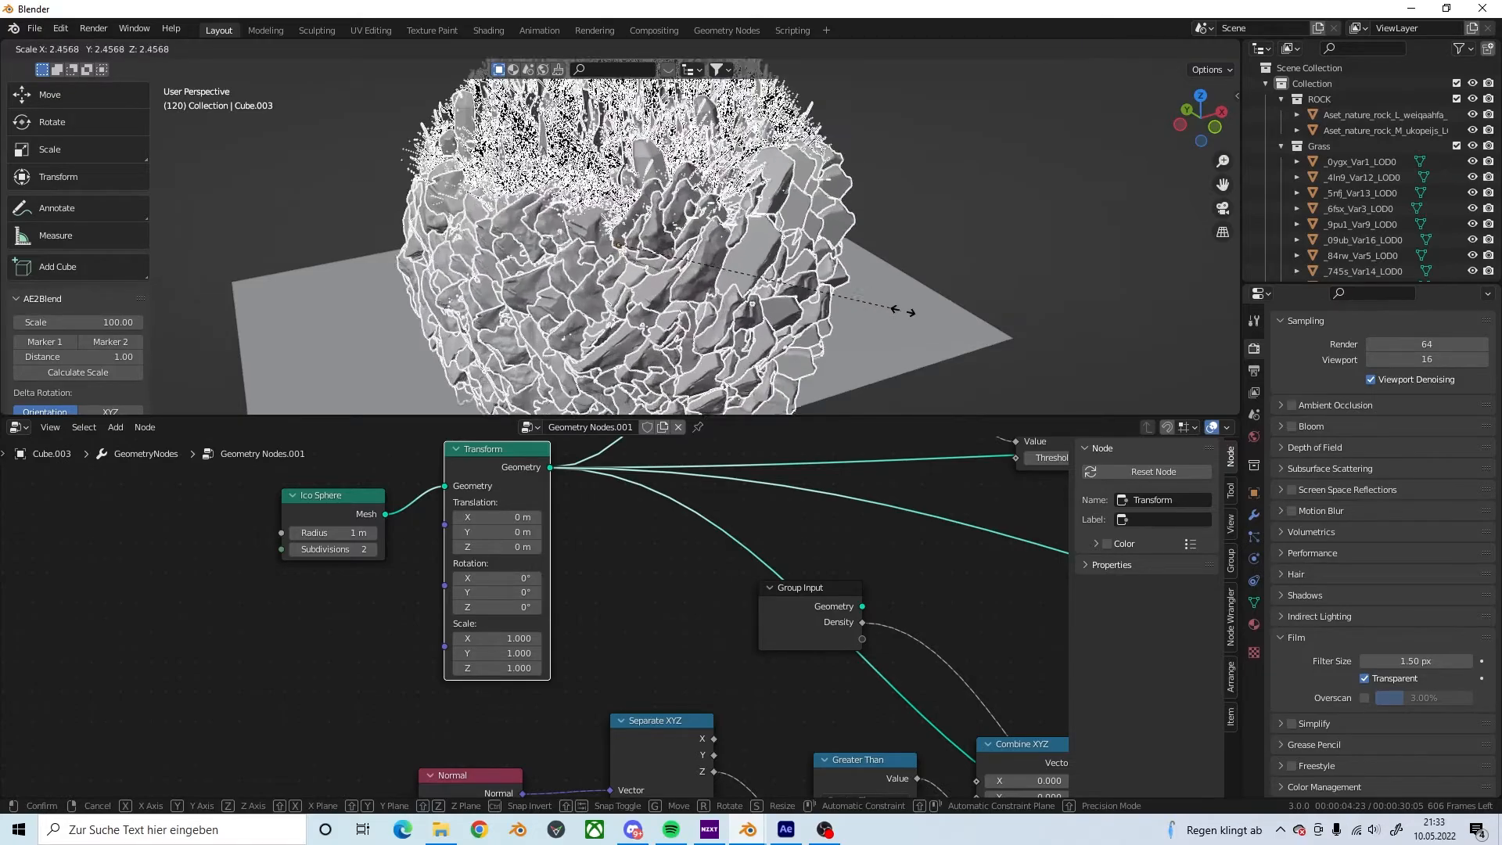
right_click(927, 377)
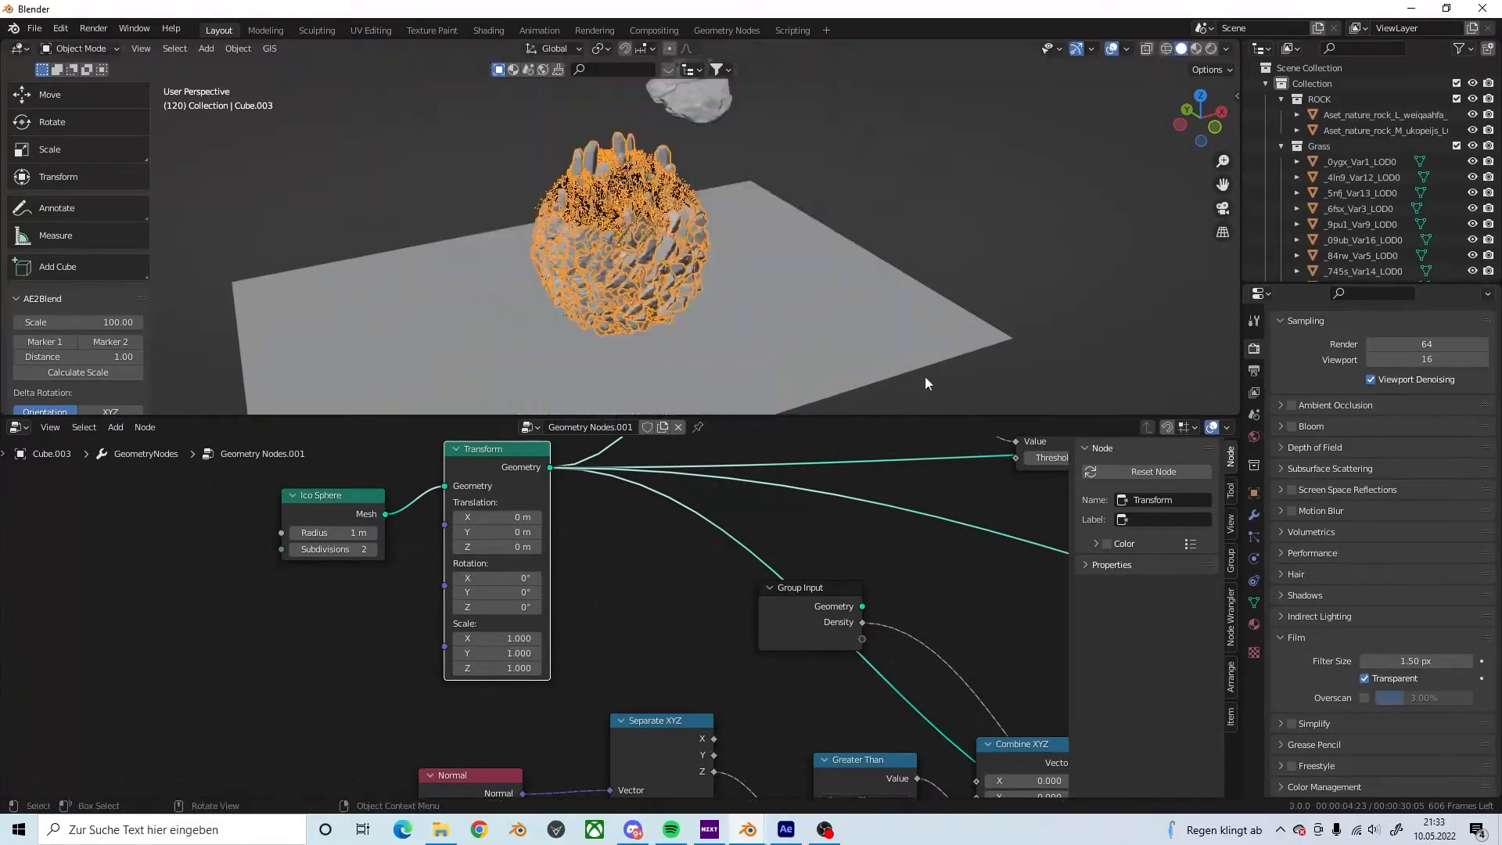
Step: Widen the island in the Transform node by setting its scale to 3.2 in X and 2.8 in Y
left_click_drag(500, 639, 595, 639)
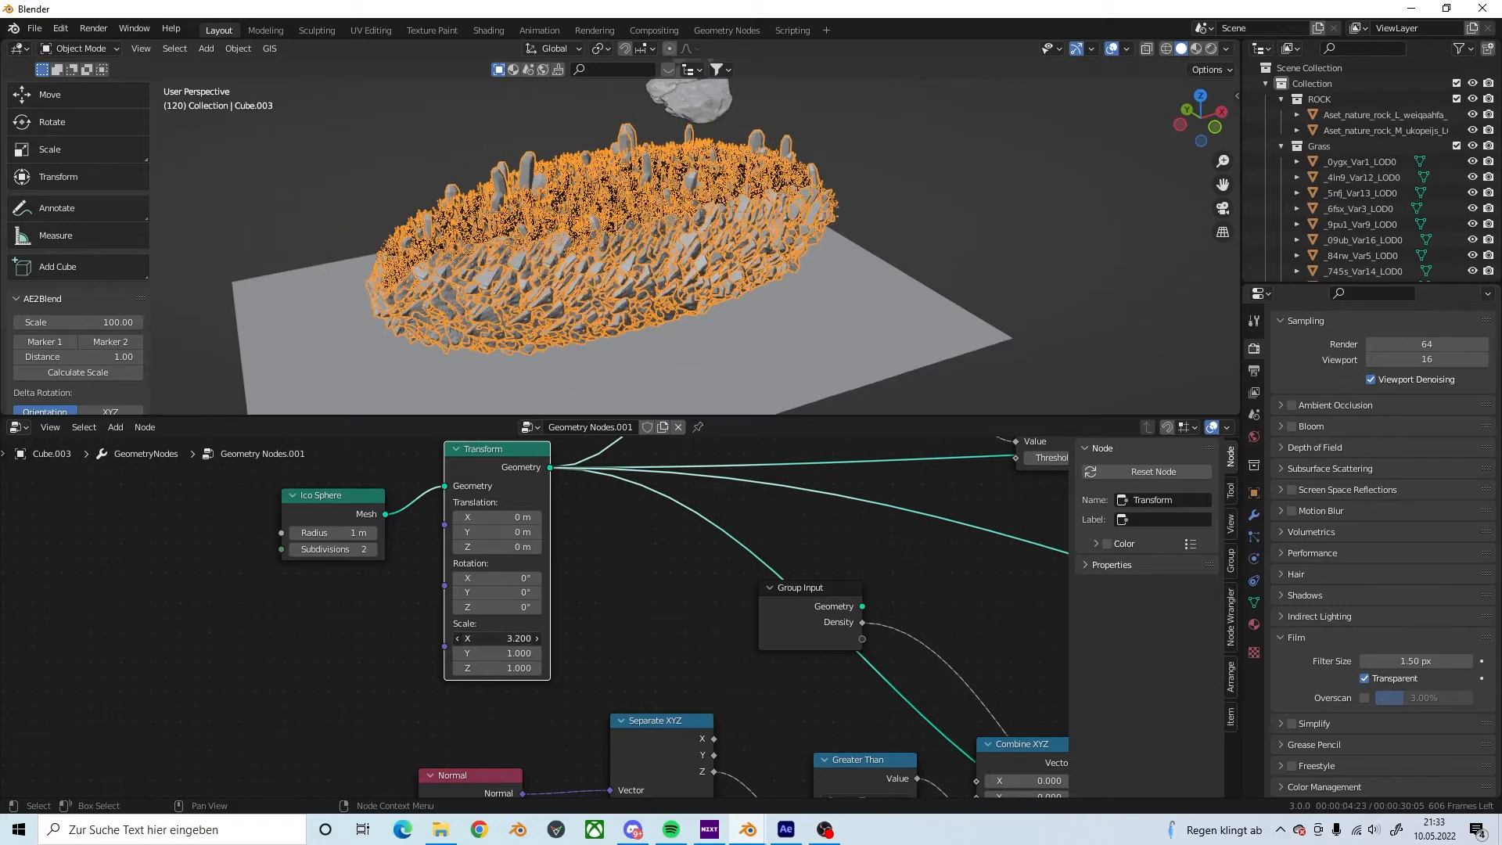
left_click_drag(497, 653, 532, 652)
middle_click_drag(641, 297, 690, 284)
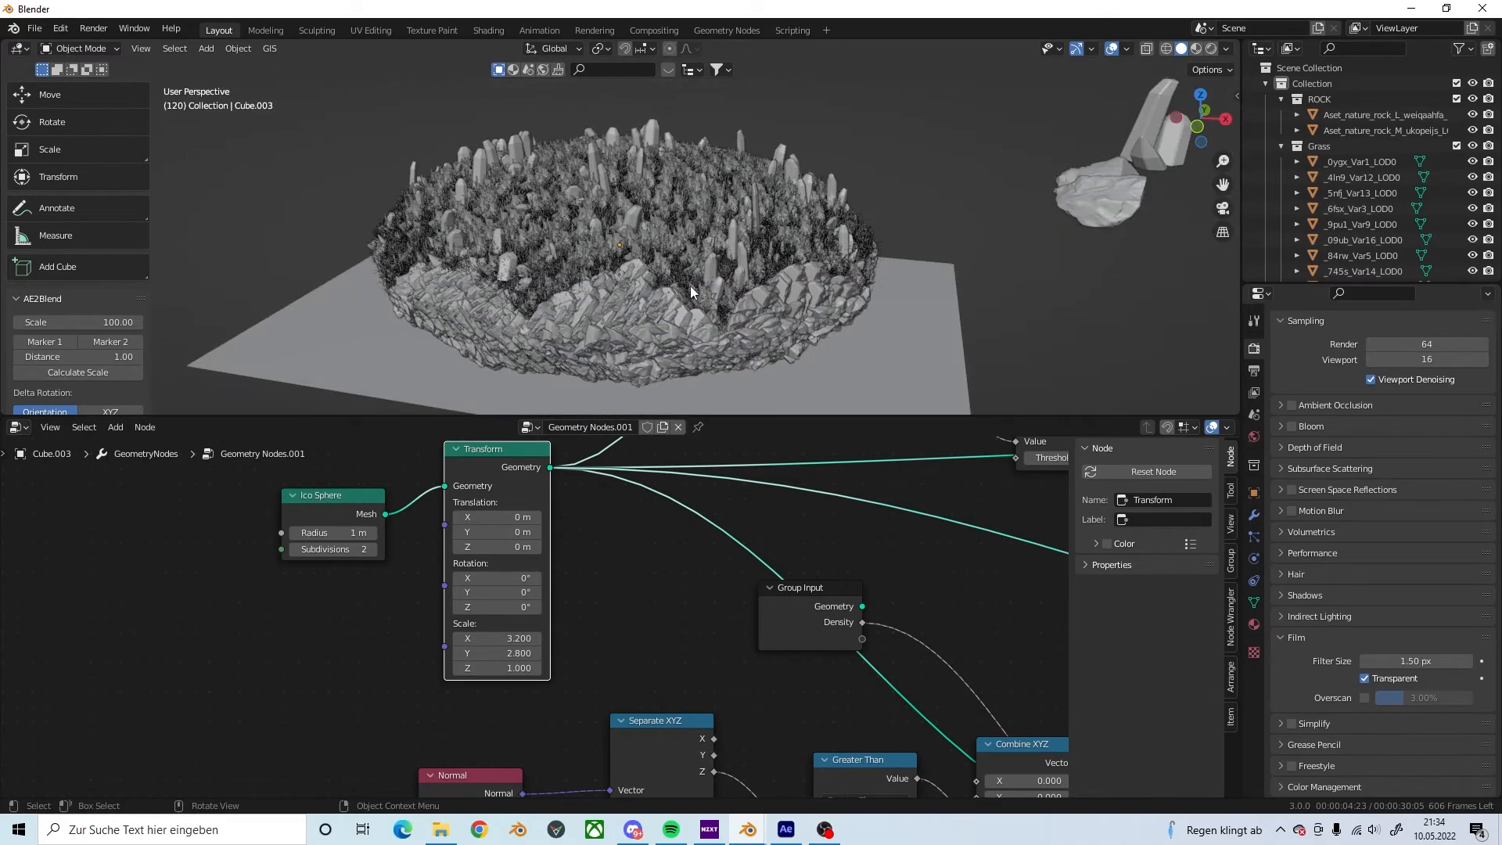
Step: Reset both the X and Y scale of the Transform node to 1
left_click(501, 638)
type("1")
key("Return")
left_click(516, 655)
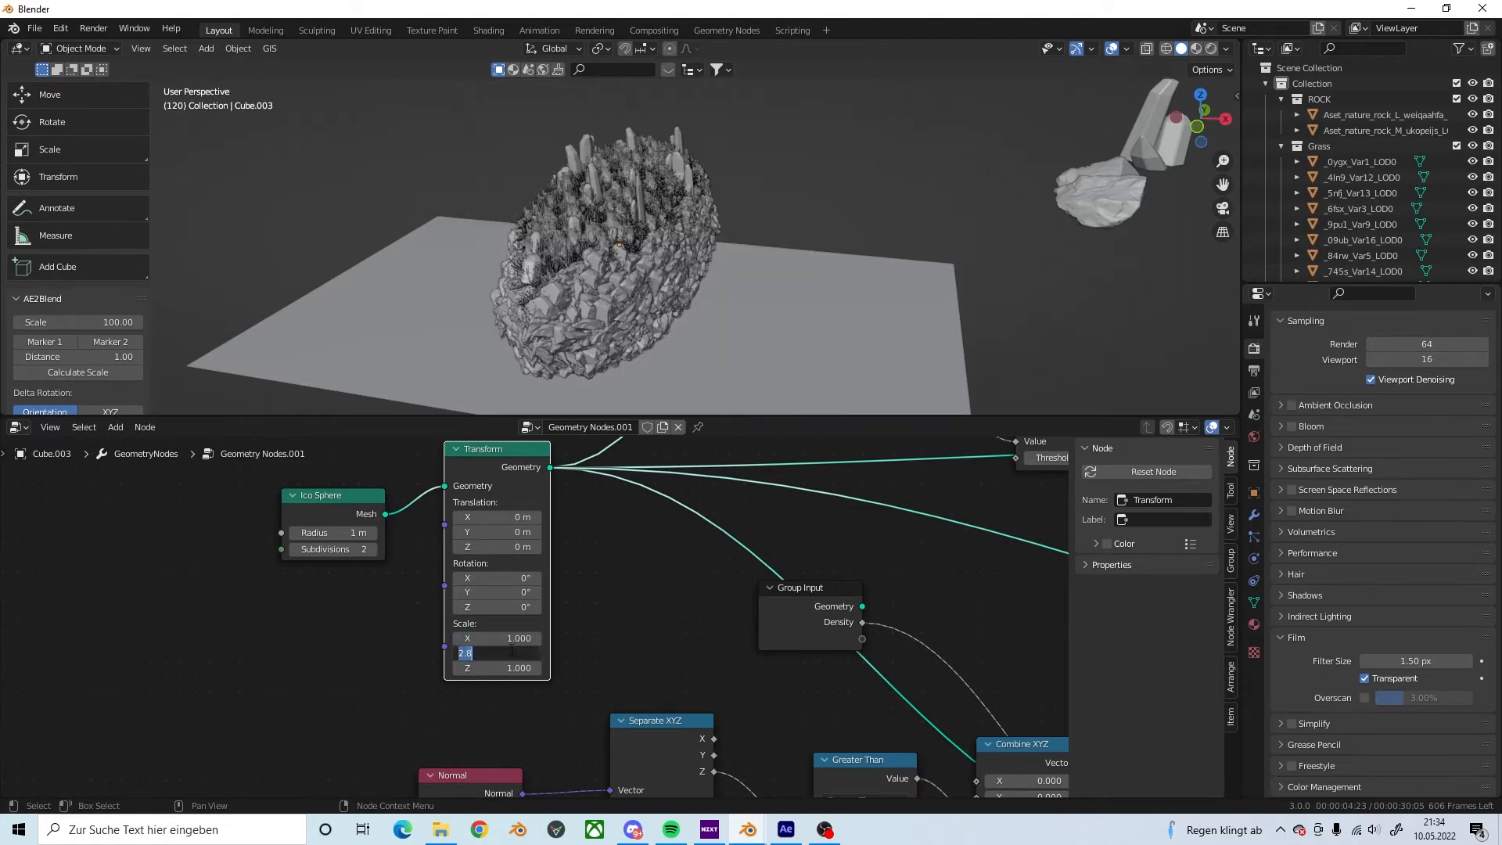
type("1")
key("Return")
Step: Move the grass branch's Normal, Separate XYZ, Greater Than and Combine XYZ nodes together up and away from the main geometry link
scroll(593, 578, "down", 4)
middle_click_drag(631, 497, 573, 647)
middle_click_drag(635, 596, 442, 545)
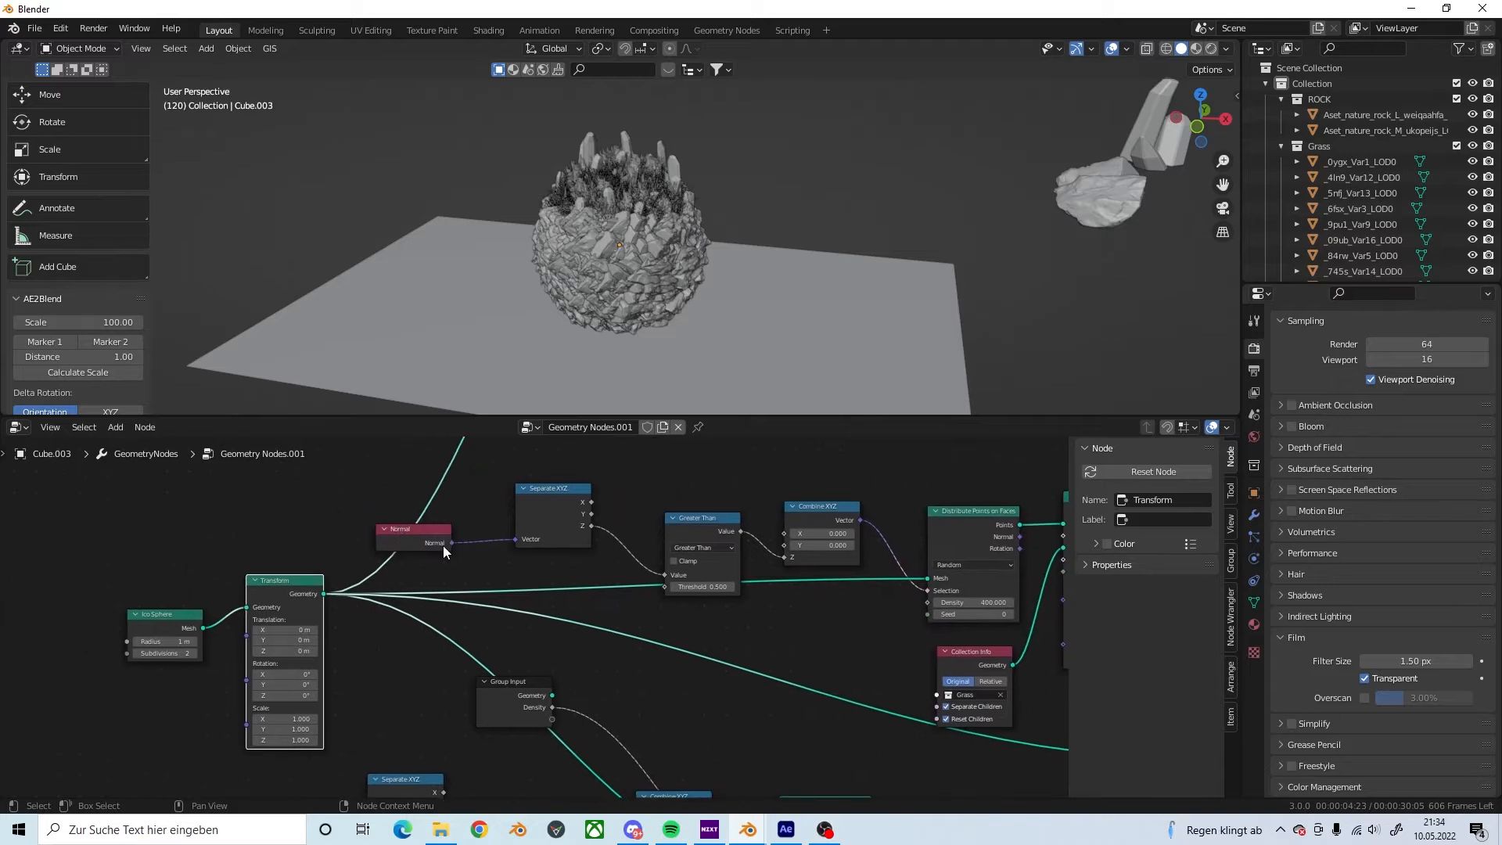
left_click(443, 531)
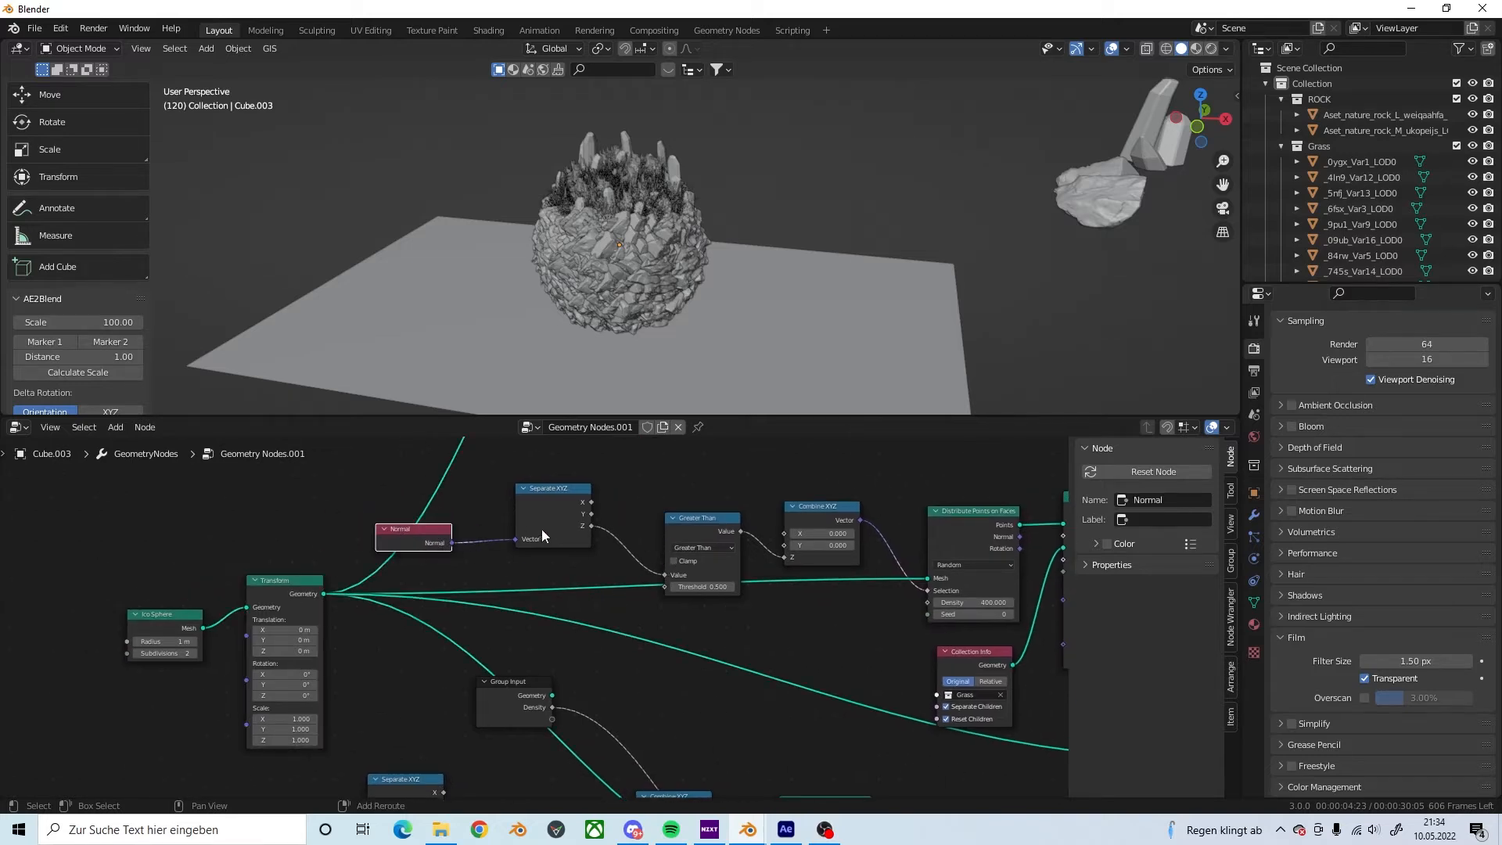
left_click(528, 513, "shift")
left_click(720, 572, "shift")
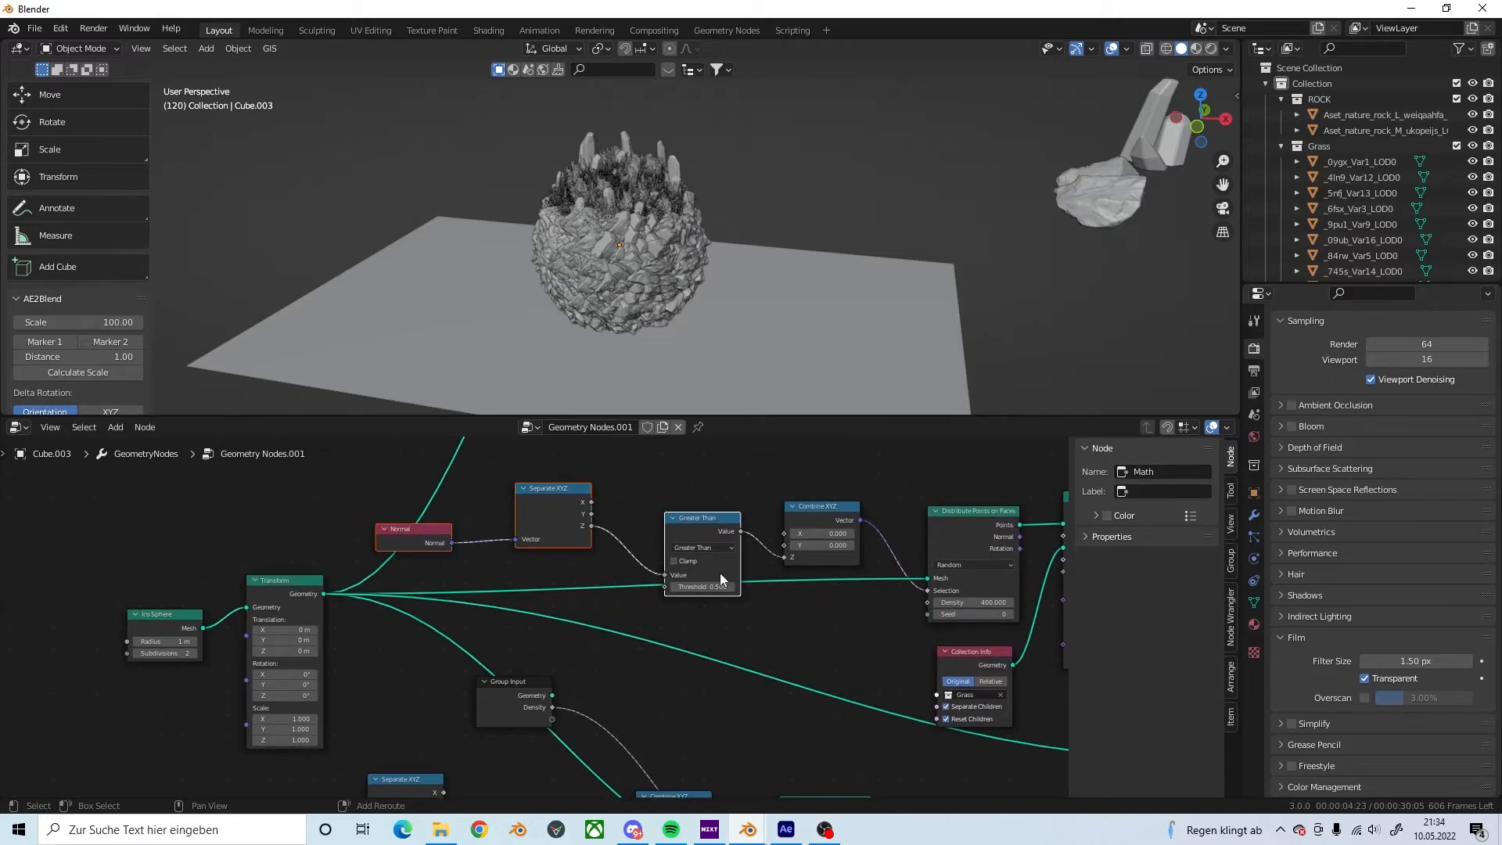
left_click(805, 513, "shift")
key("g")
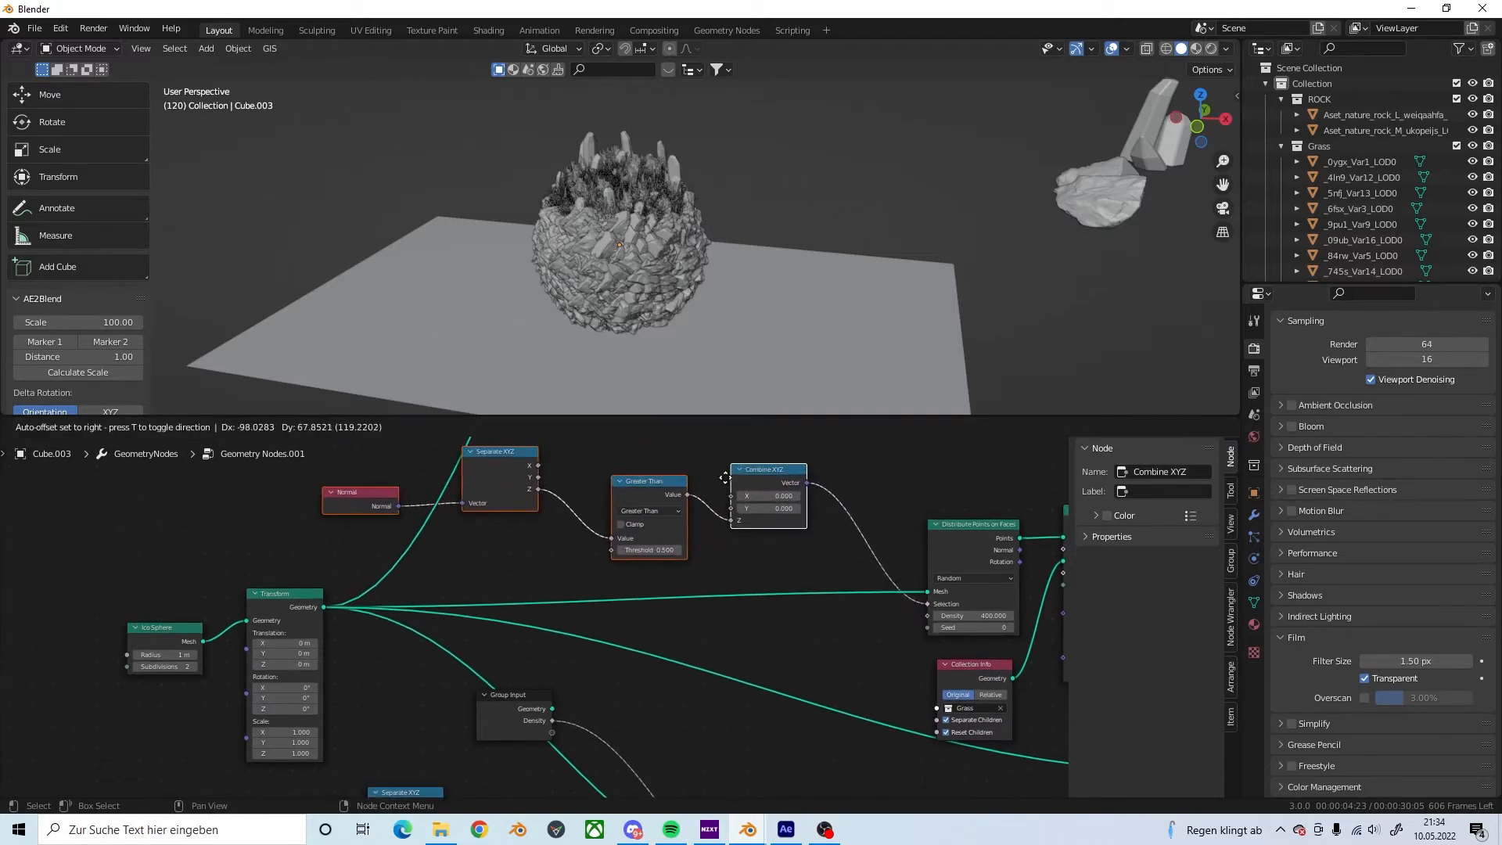
left_click(725, 477)
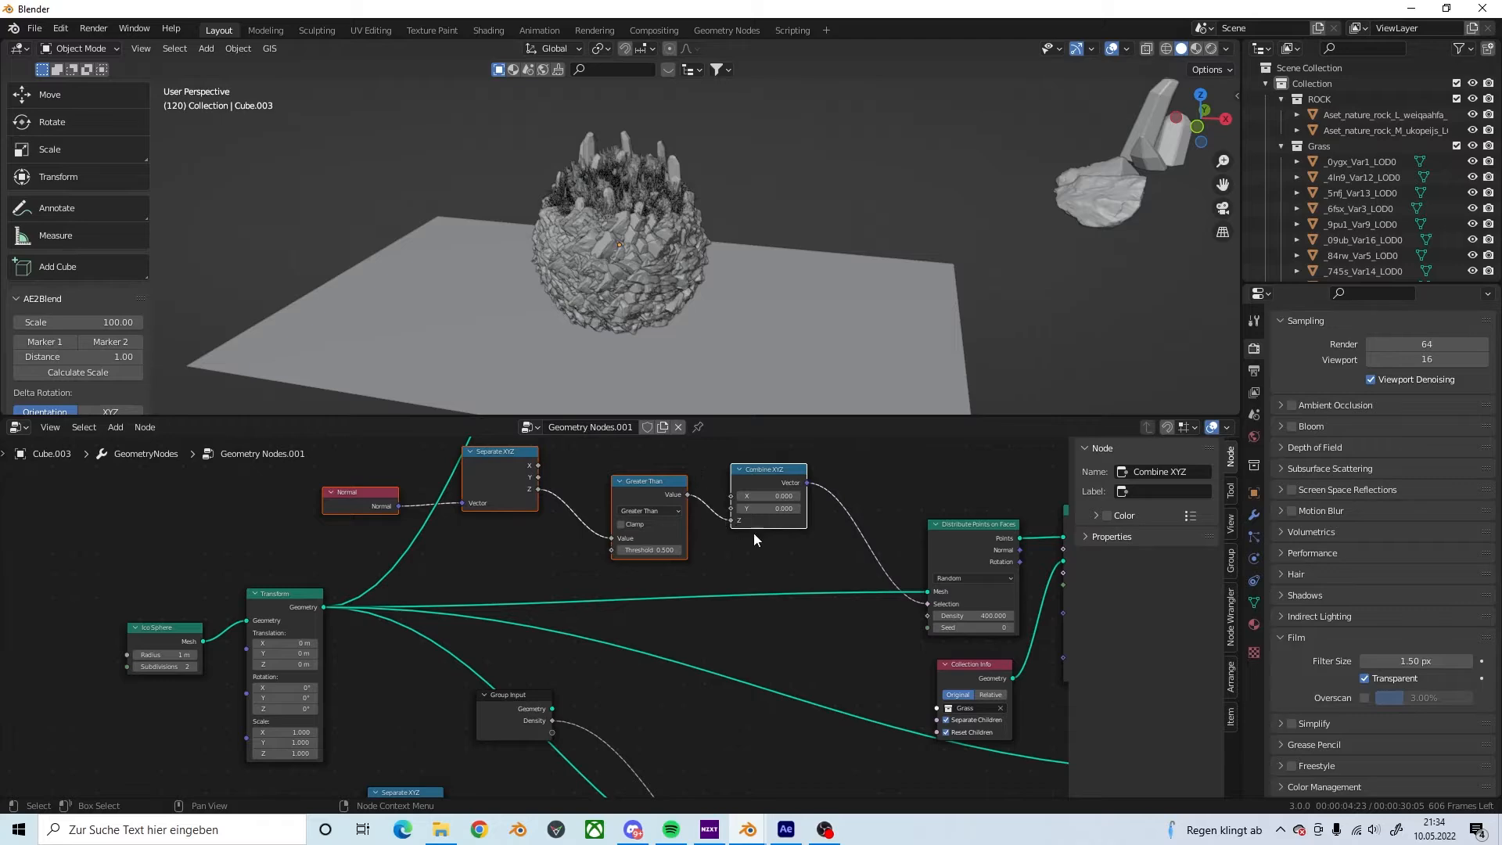
Step: Examine how the Ico Sphere and Transform geometry runs into the grass branch's Distribute Points on Faces node
scroll(832, 565, "up", 4)
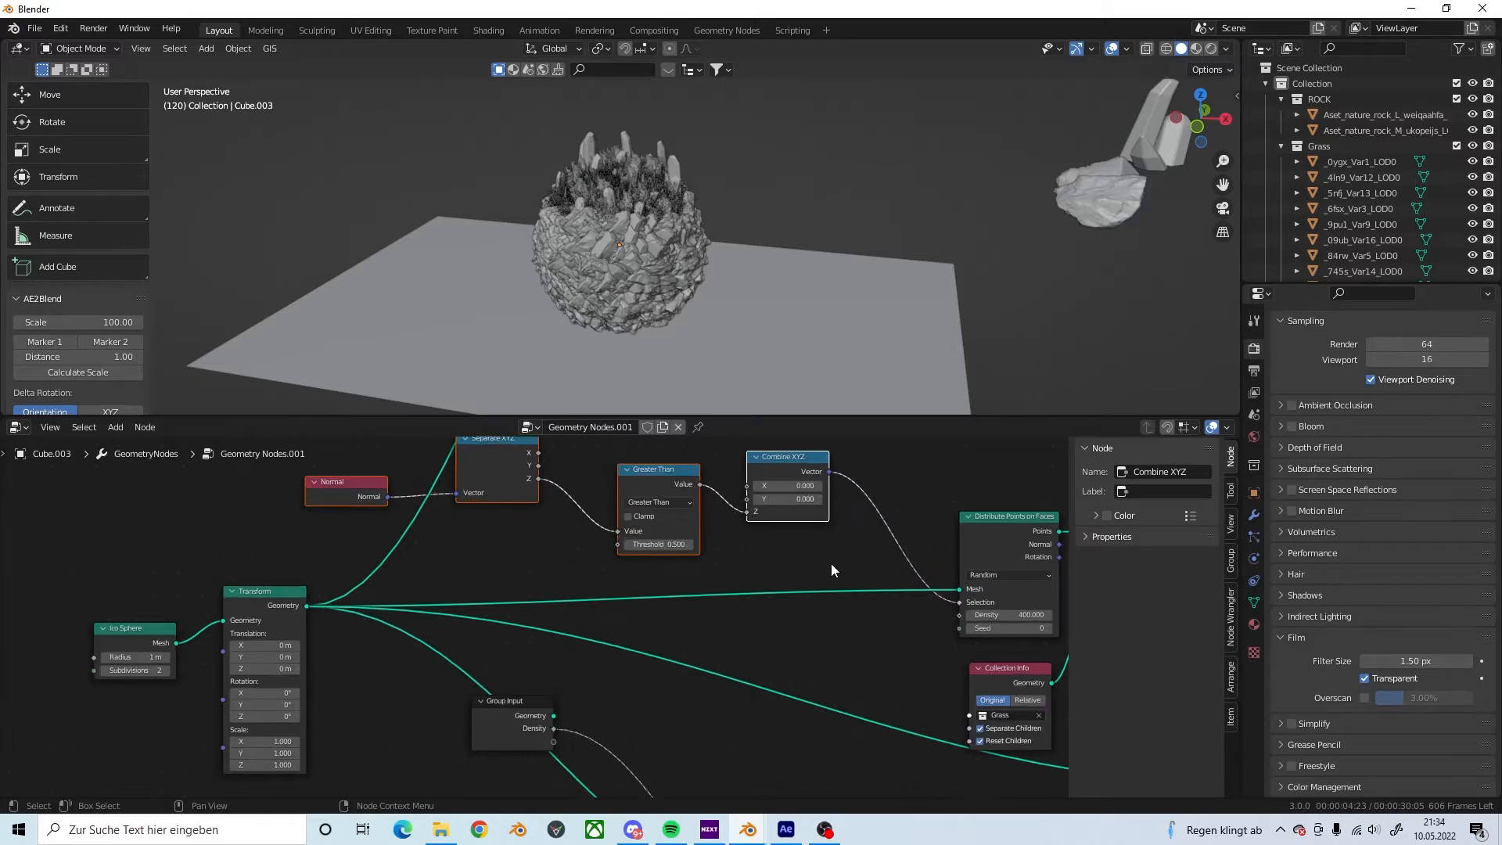
scroll(832, 561, "down", 4)
middle_click_drag(178, 584, 420, 593)
scroll(353, 673, "up", 5)
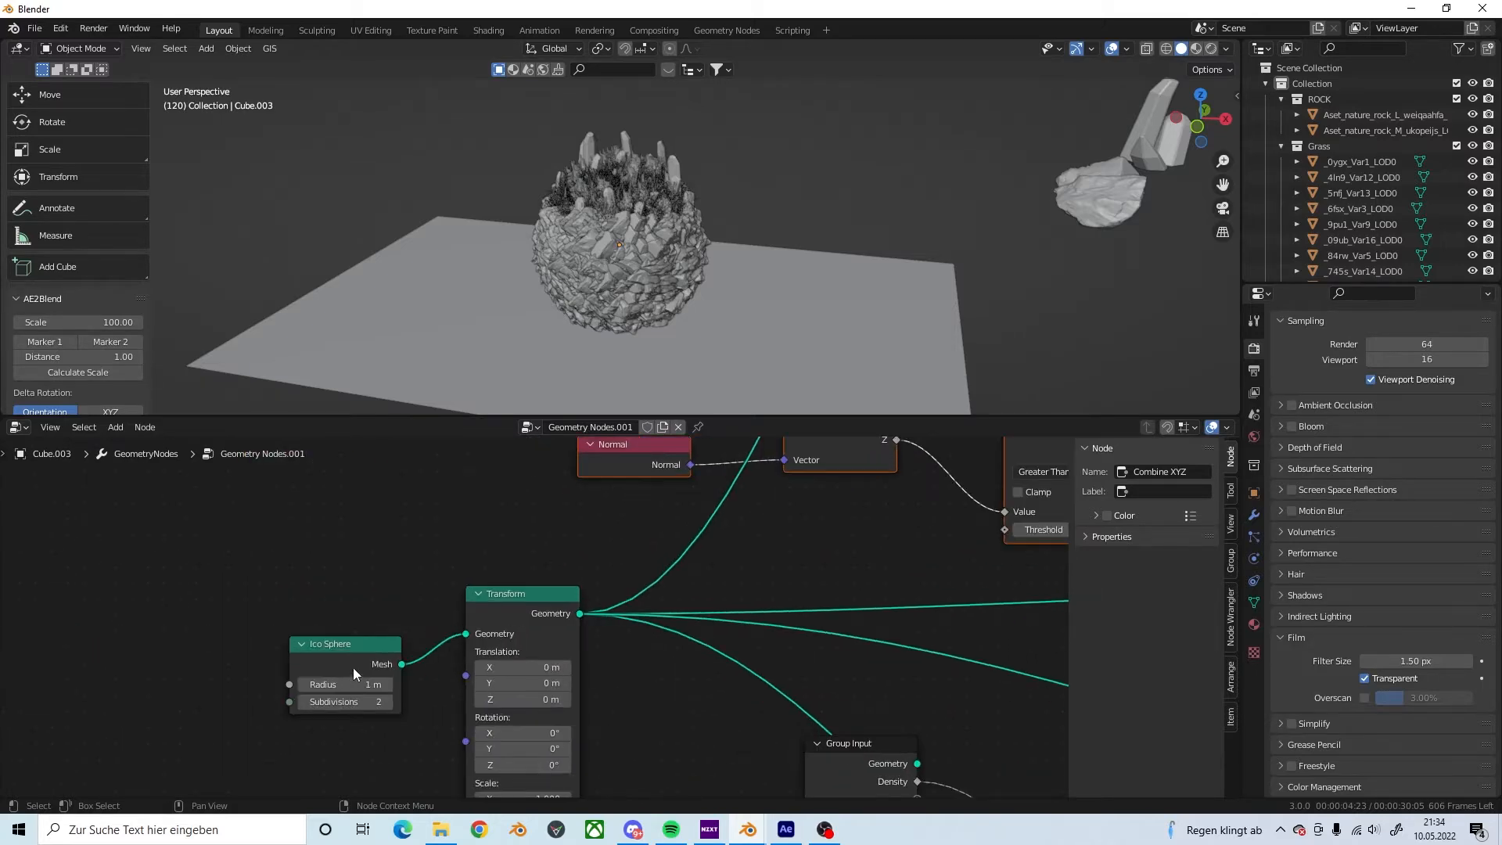
scroll(532, 704, "down", 1)
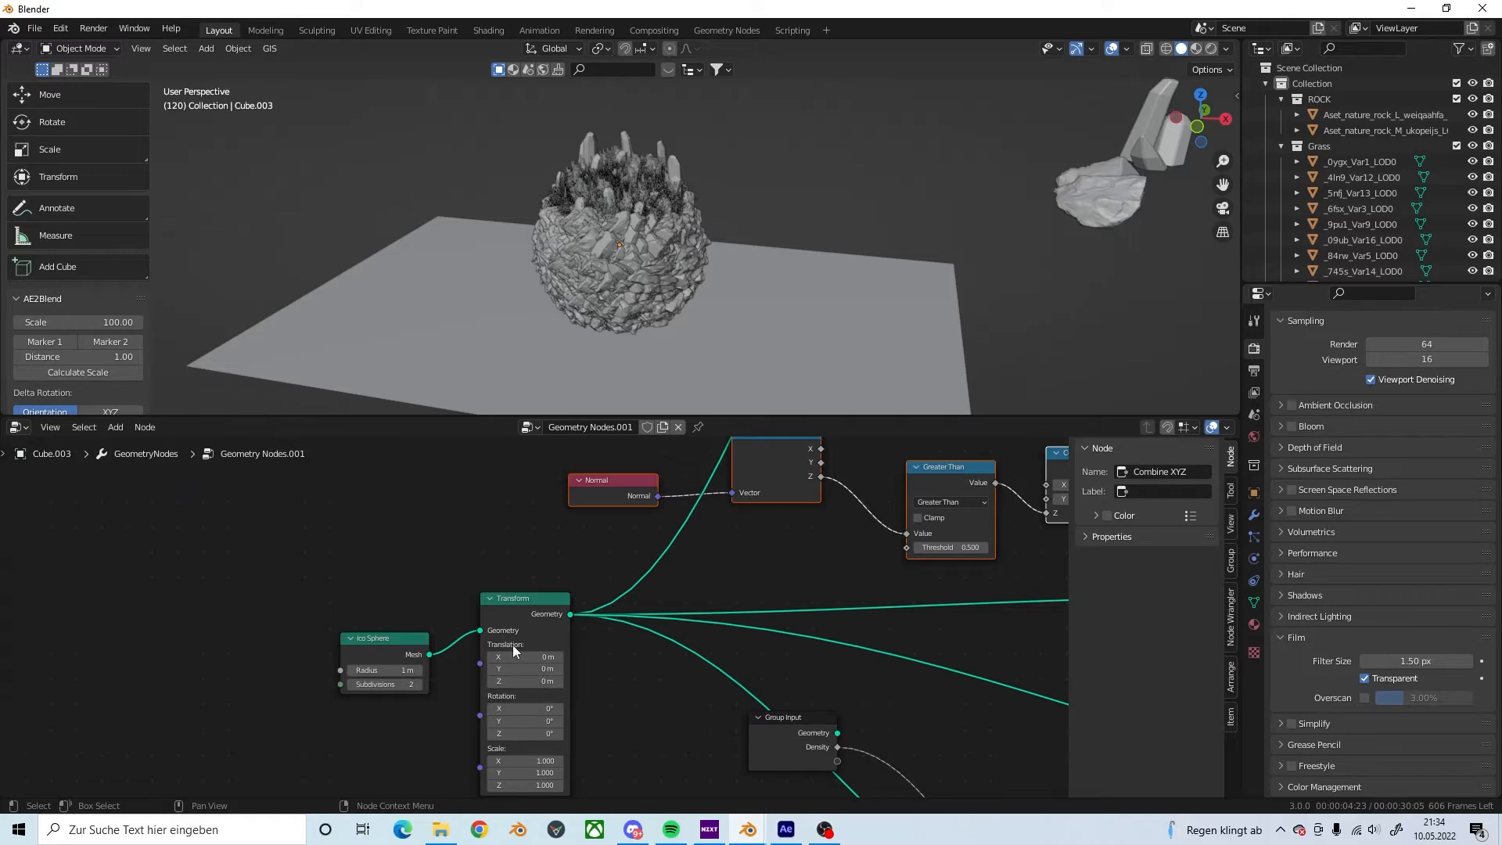
middle_click_drag(832, 636, 578, 646)
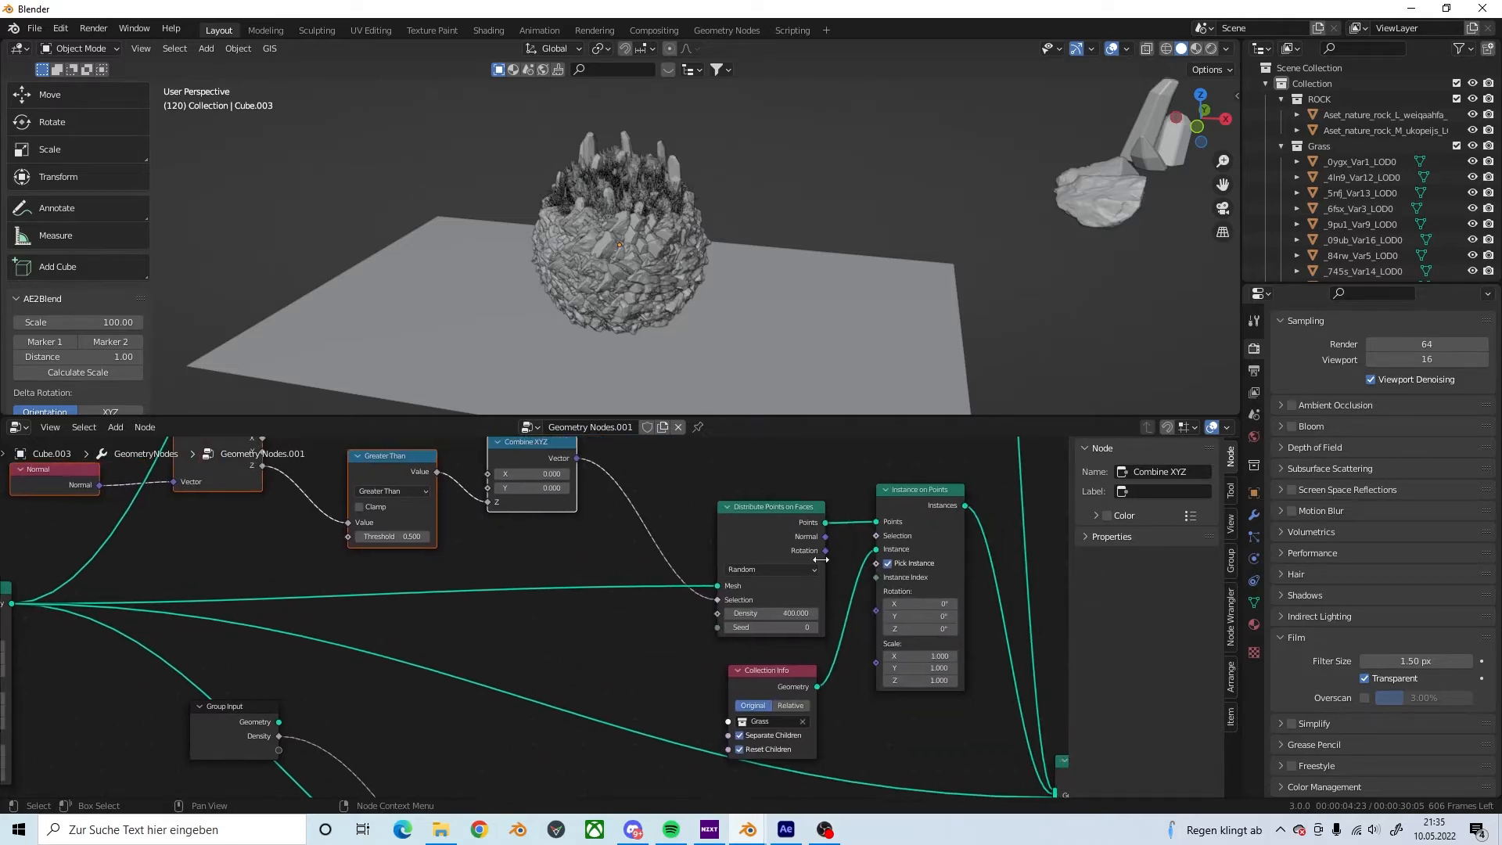
scroll(820, 544, "up", 2)
middle_click_drag(823, 543, 726, 583)
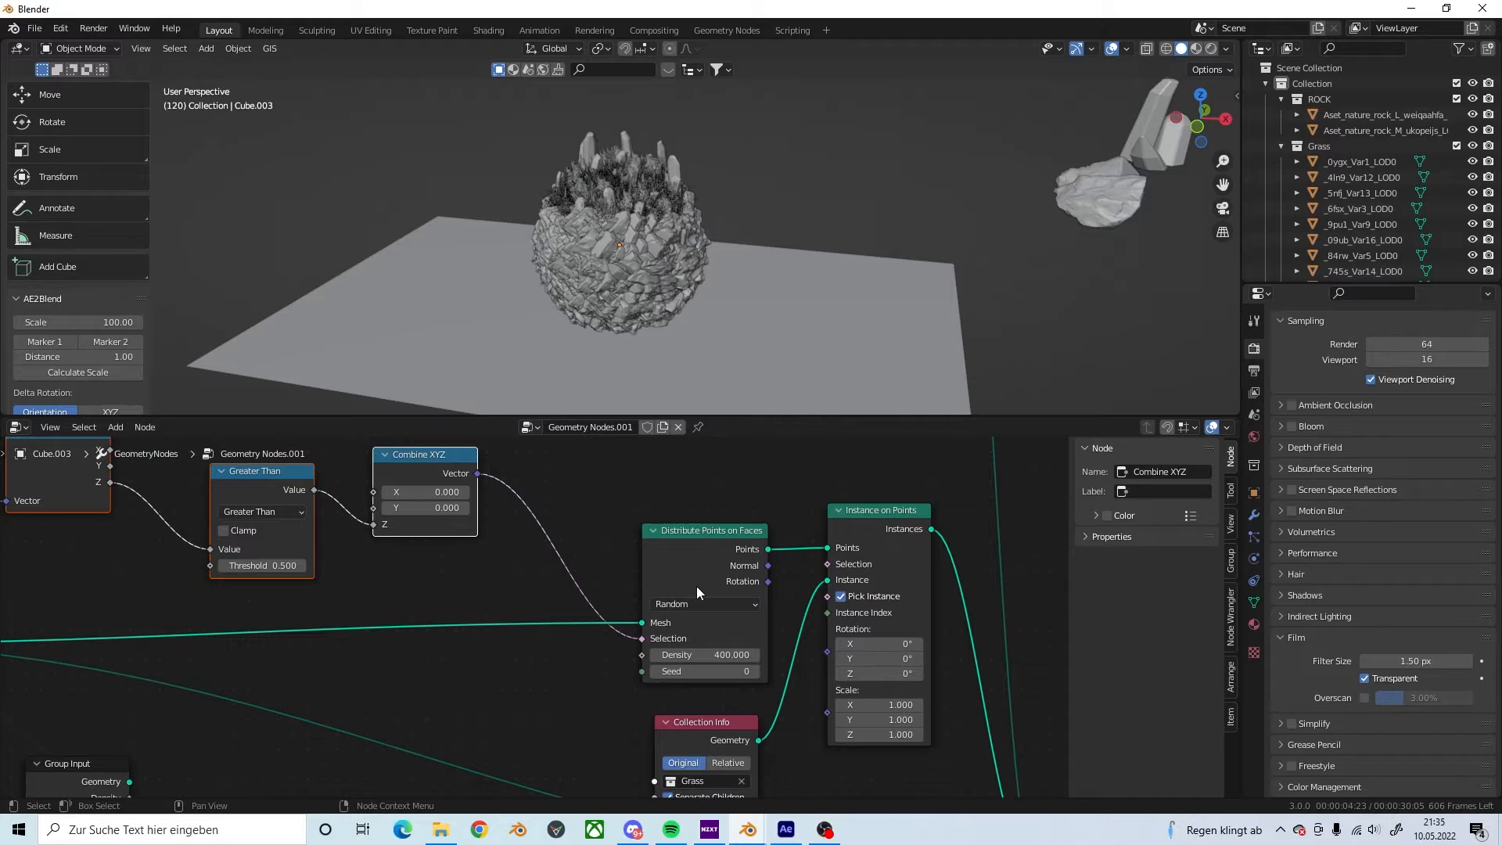
Step: Set the density of the grass's Distribute Points on Faces node to 200 and view the grass on top of the island up close
left_click(715, 653)
type("200")
key("Return")
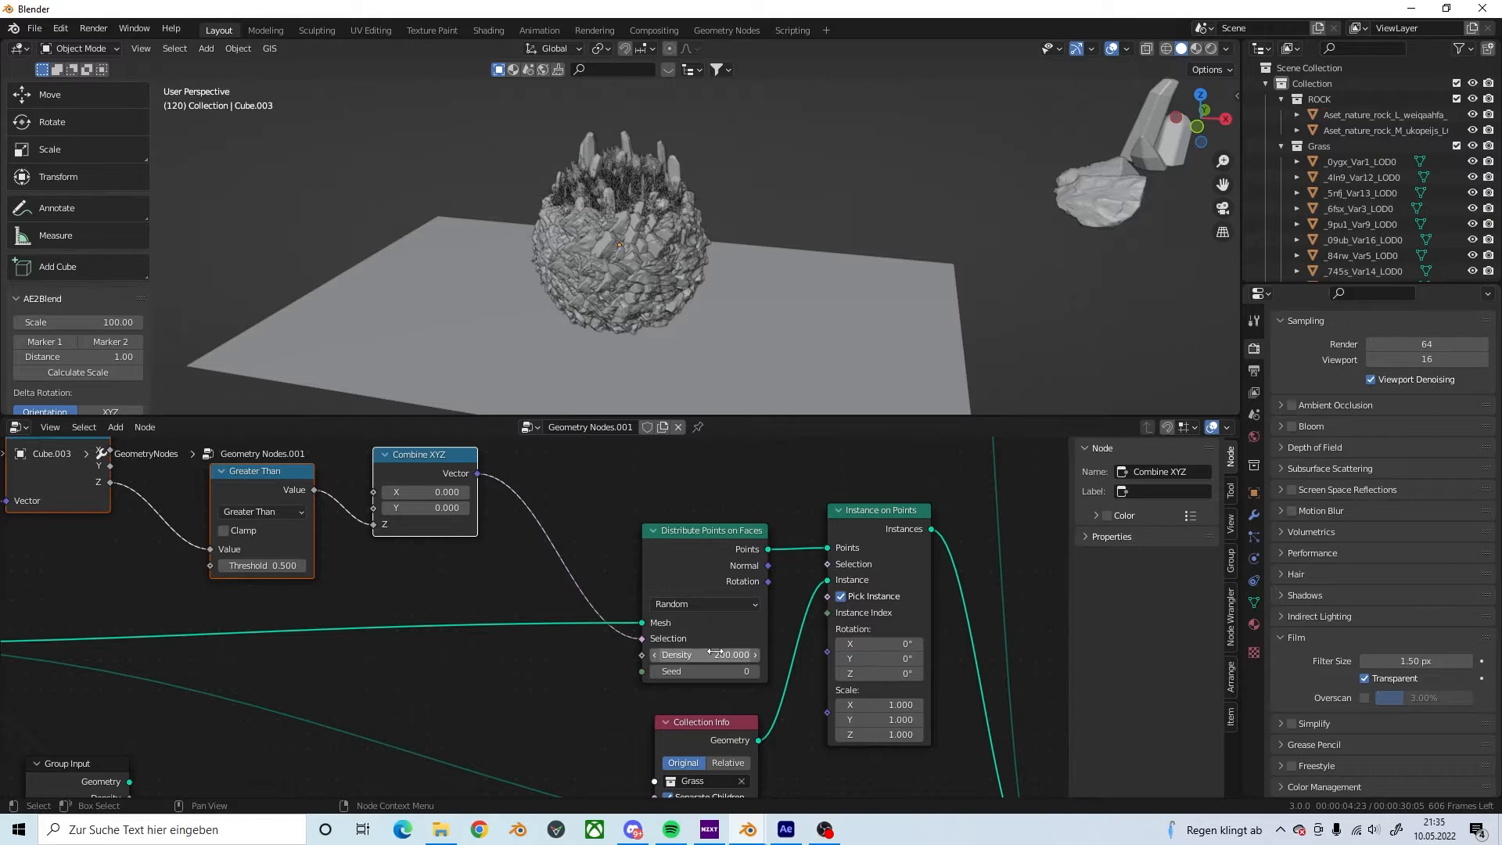
middle_click_drag(632, 122, 692, 250)
scroll(638, 164, "up", 6)
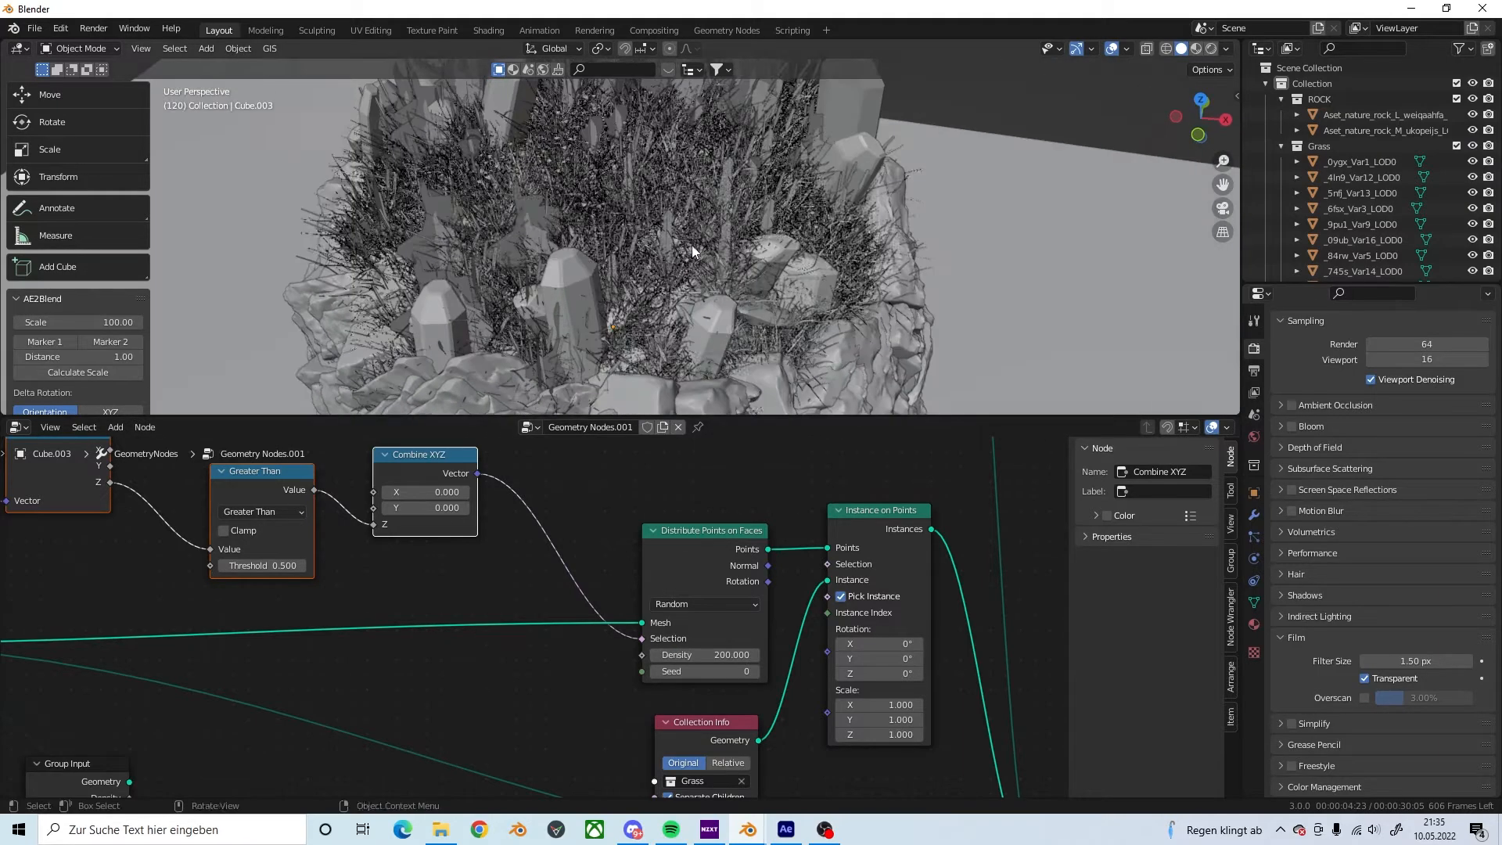
Step: Lower the grass distribution density to 100
left_click(731, 655)
type("100")
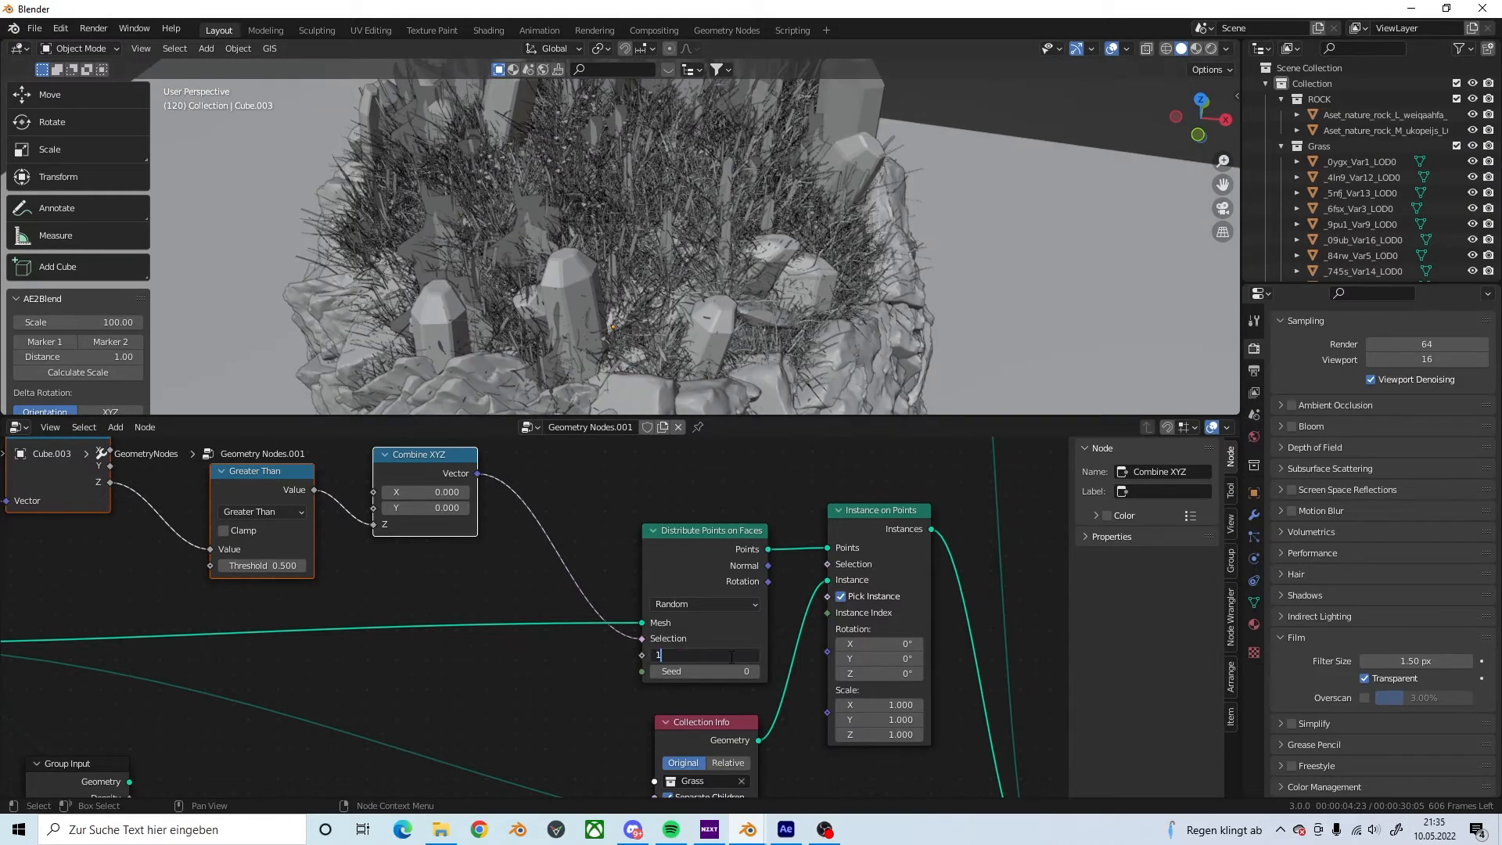
key("Return")
Step: Restore the grass distribution density to 400
left_click(727, 655)
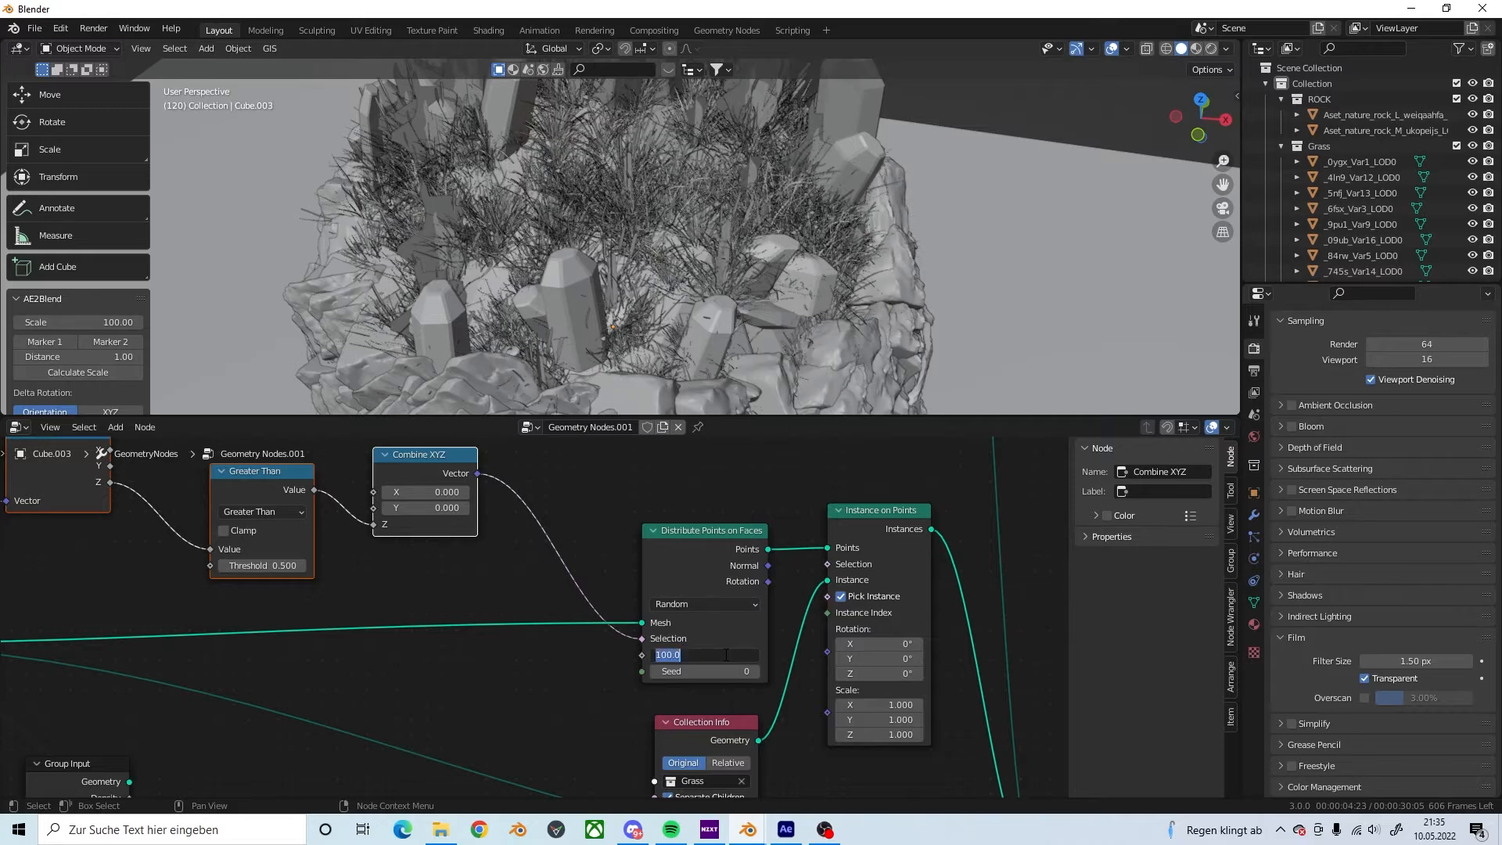
type("400")
key("Return")
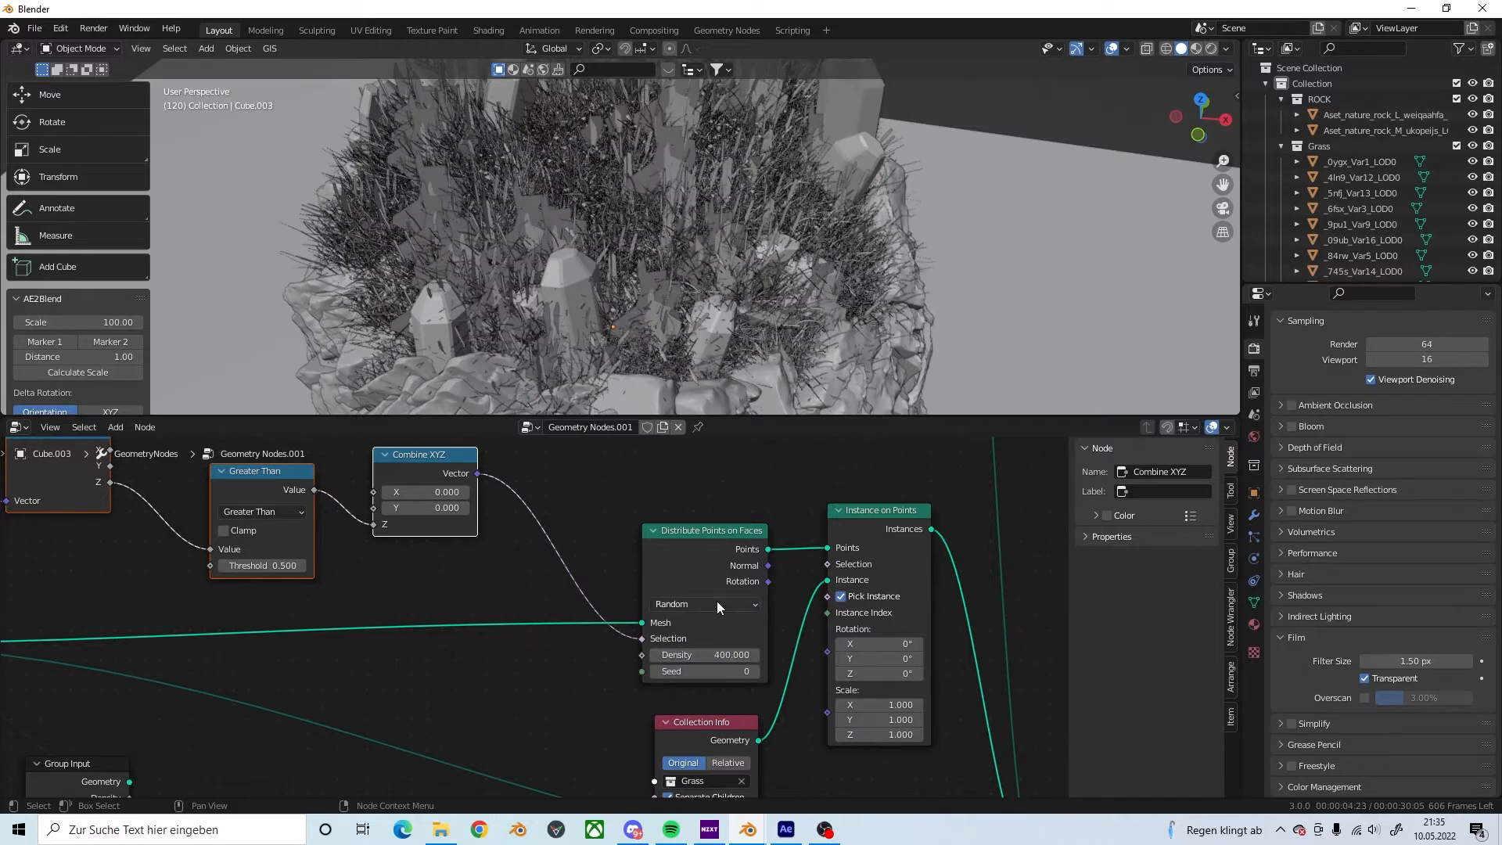
Step: Bring the Grass collection into the node tree as an extra Collection Info node and delete that node again
scroll(791, 574, "down", 2)
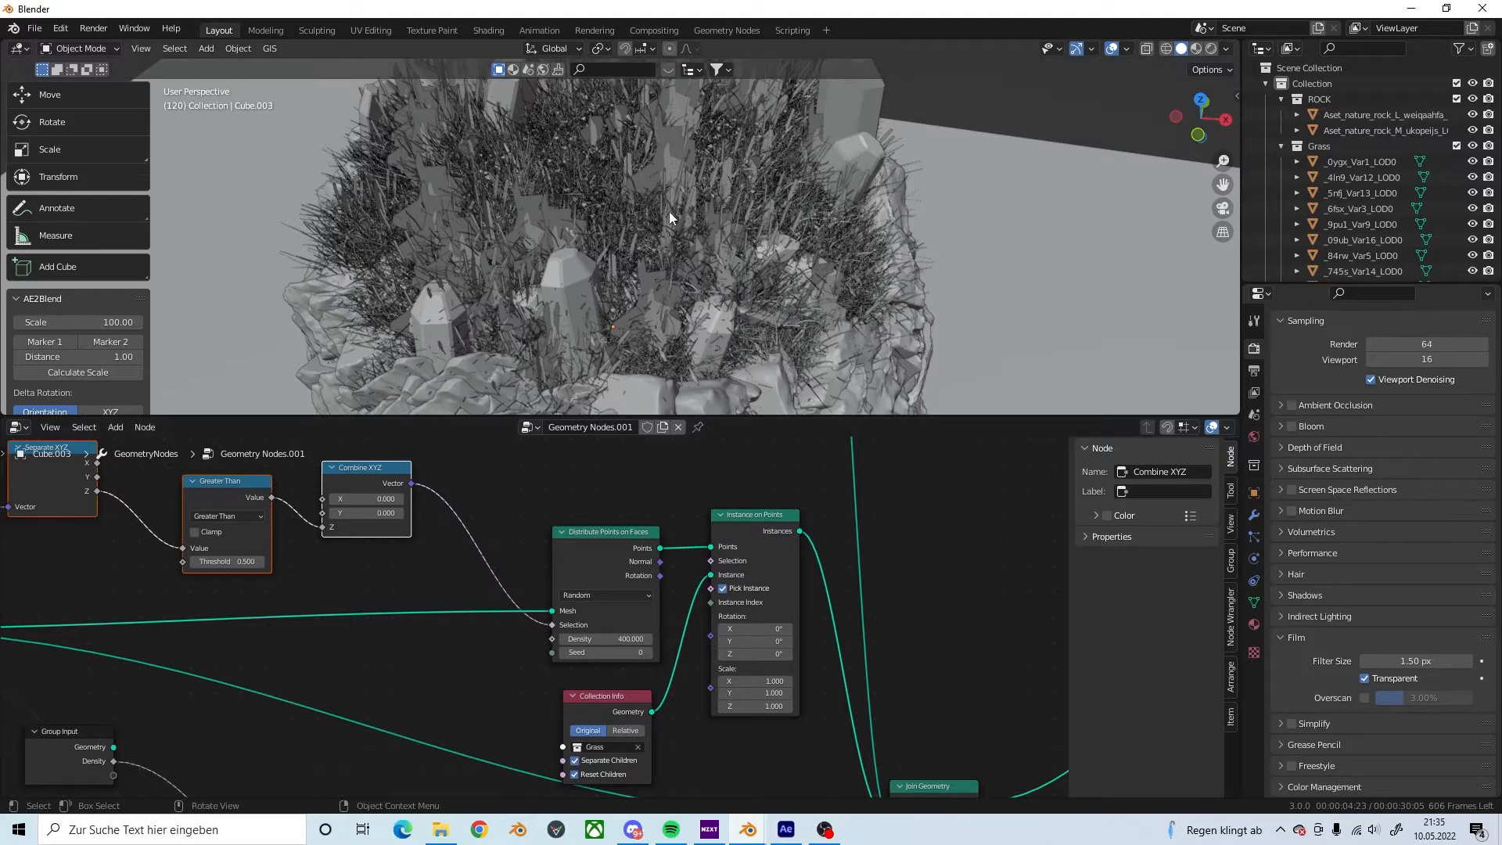
scroll(626, 688, "up", 3)
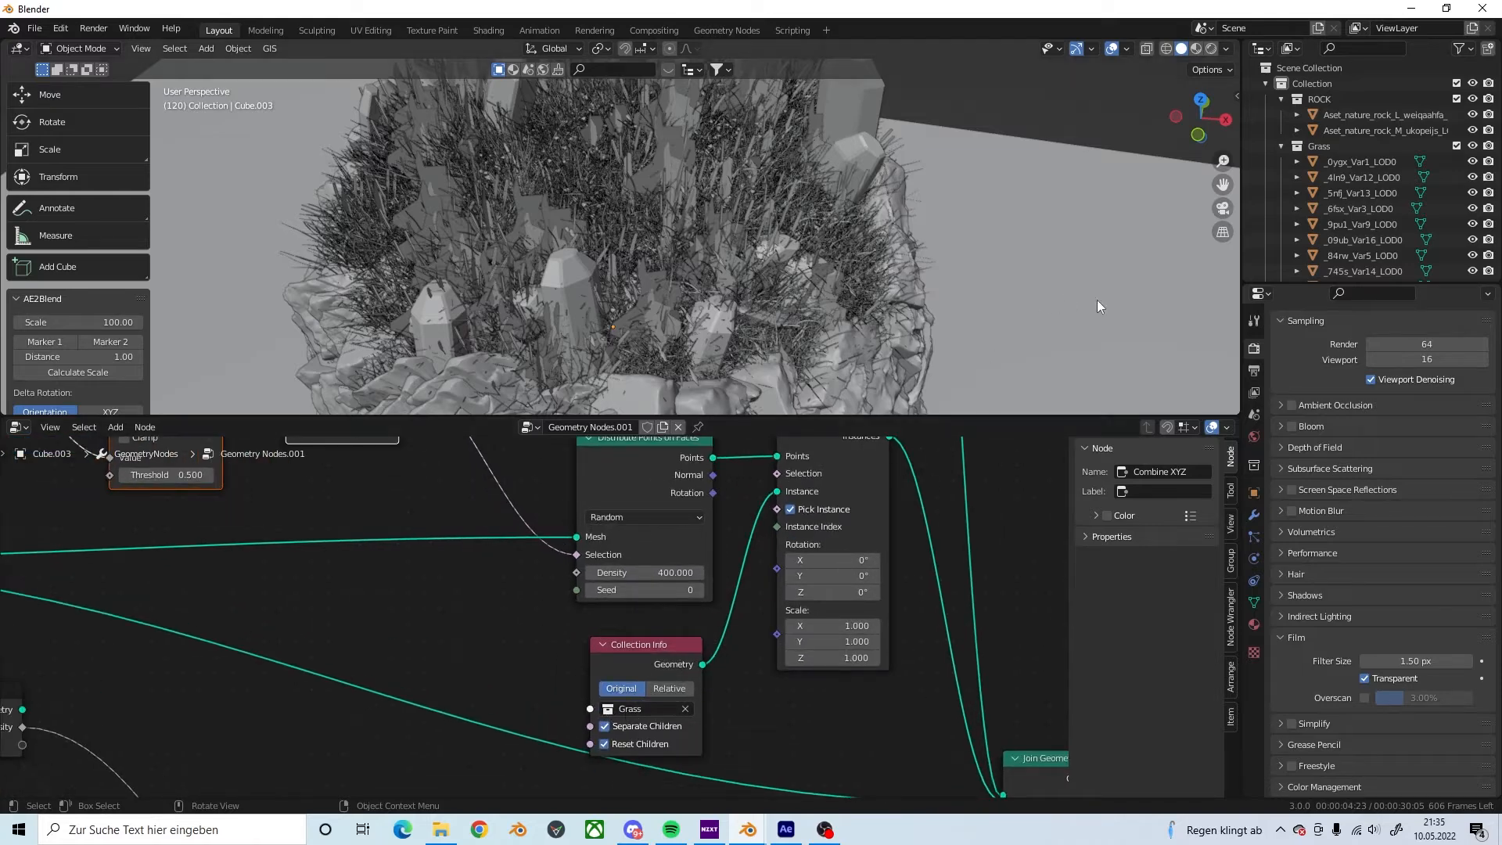
left_click_drag(1319, 146, 387, 633)
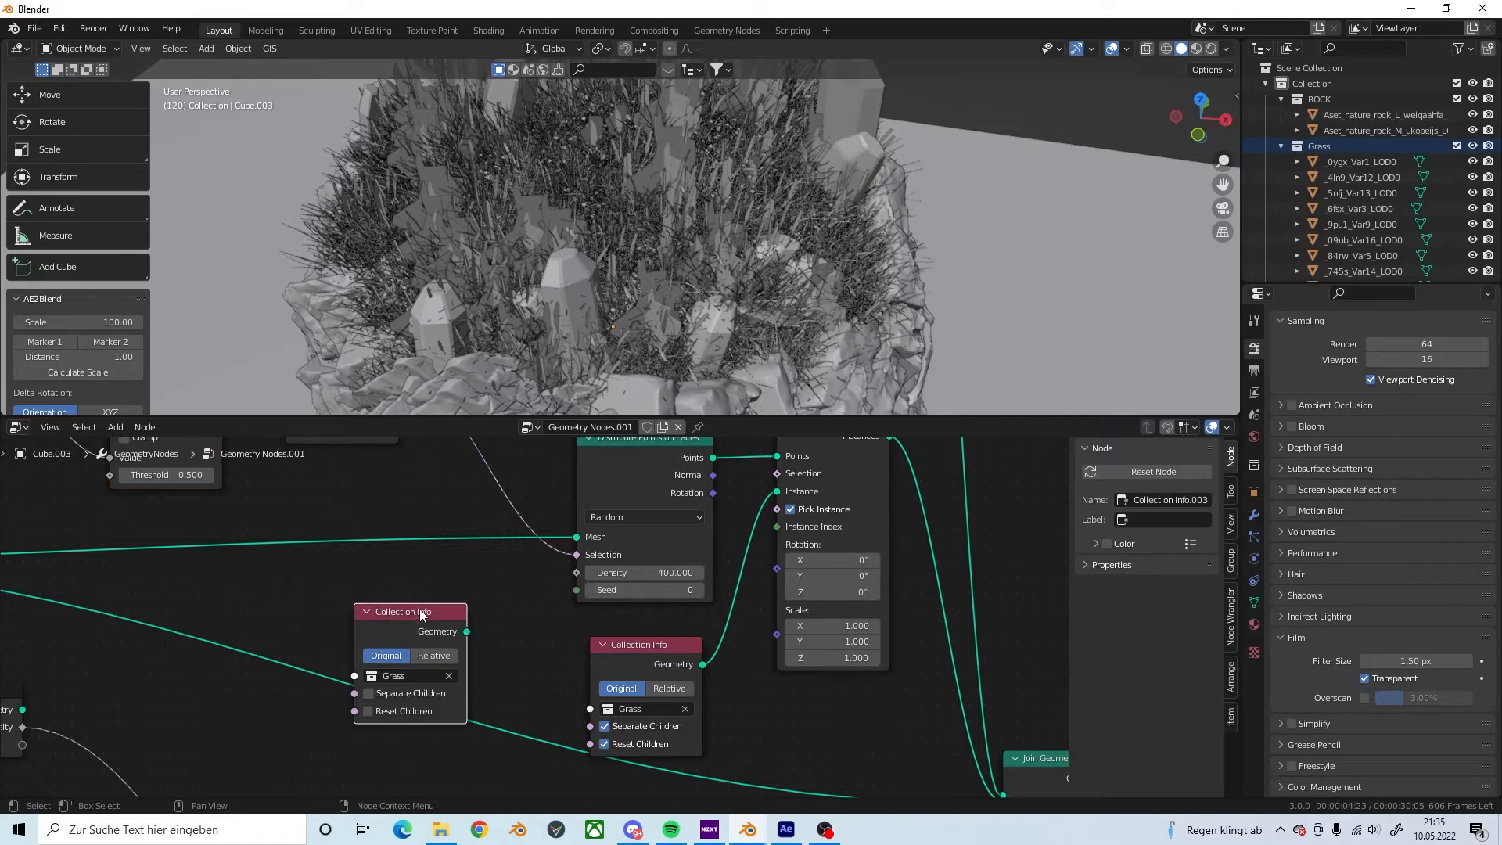
key("Delete")
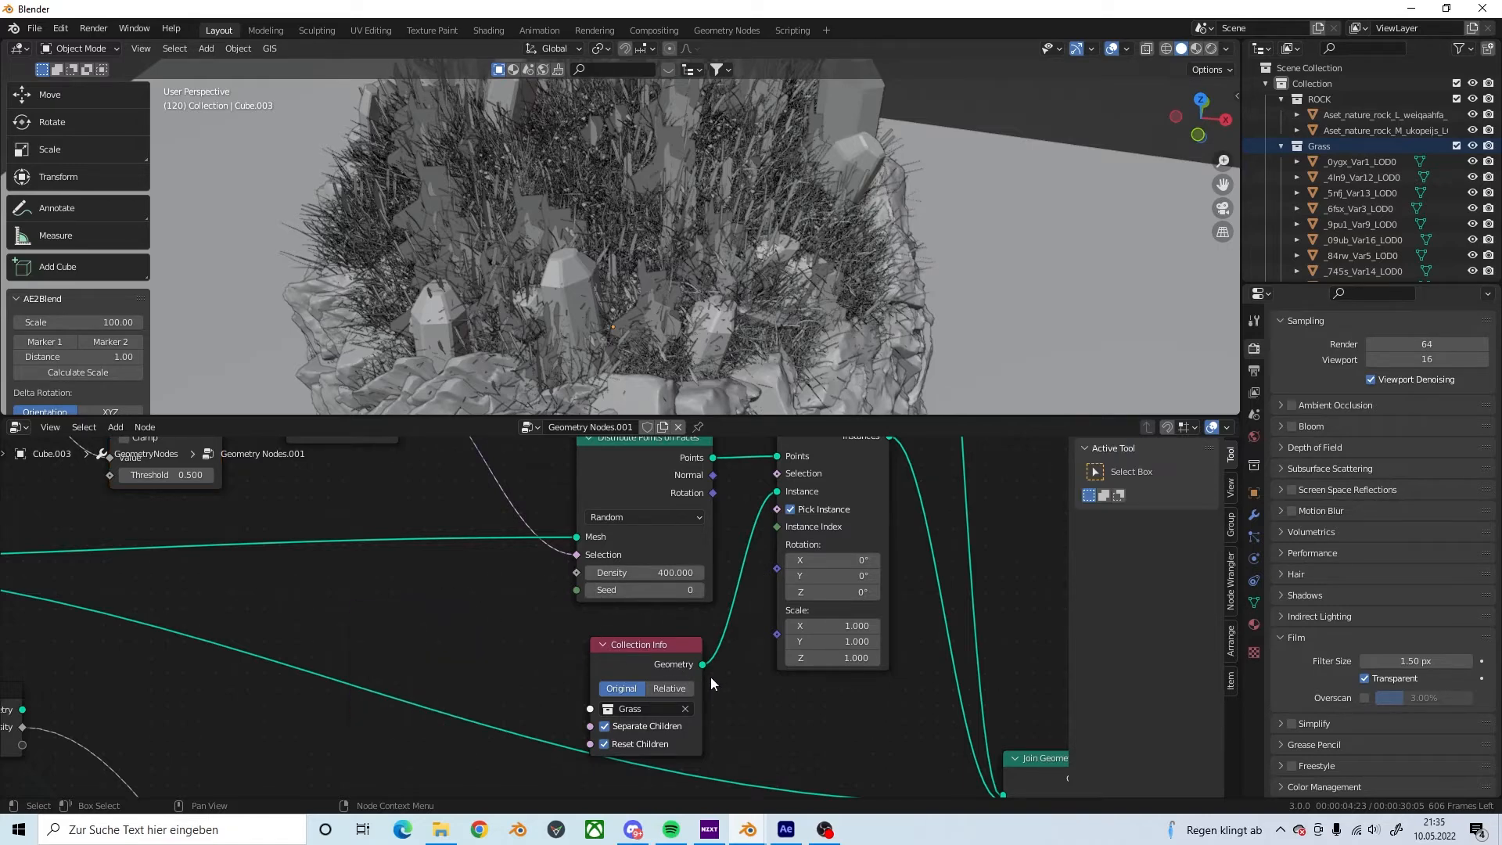
Step: Trace the grass branch from the Collection Info node through Instance on Points and Join Geometry to the Group Output
left_click(628, 642)
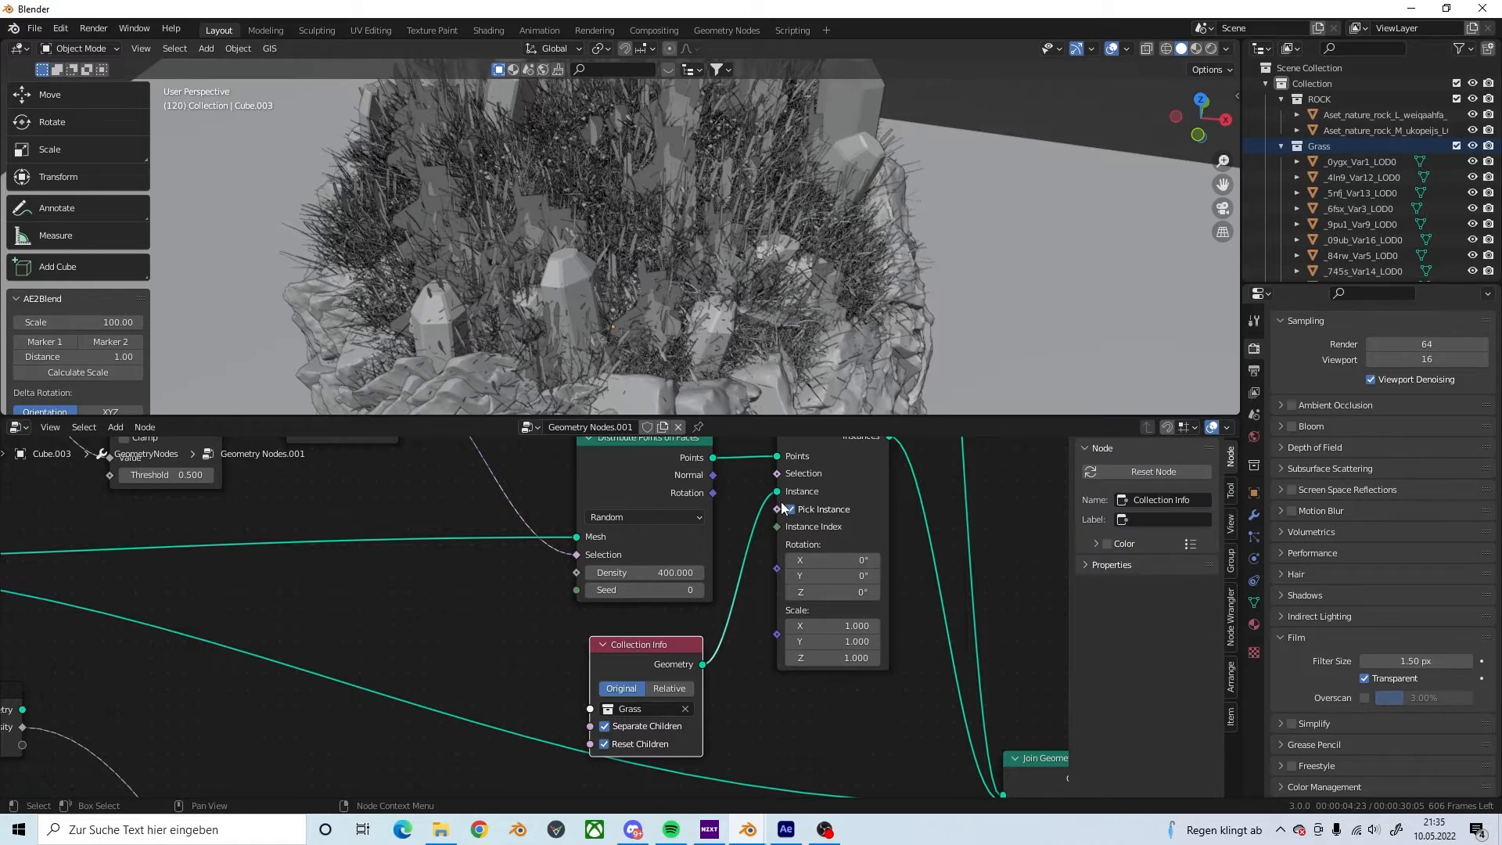
scroll(782, 503, "down", 1)
middle_click_drag(701, 514, 571, 543)
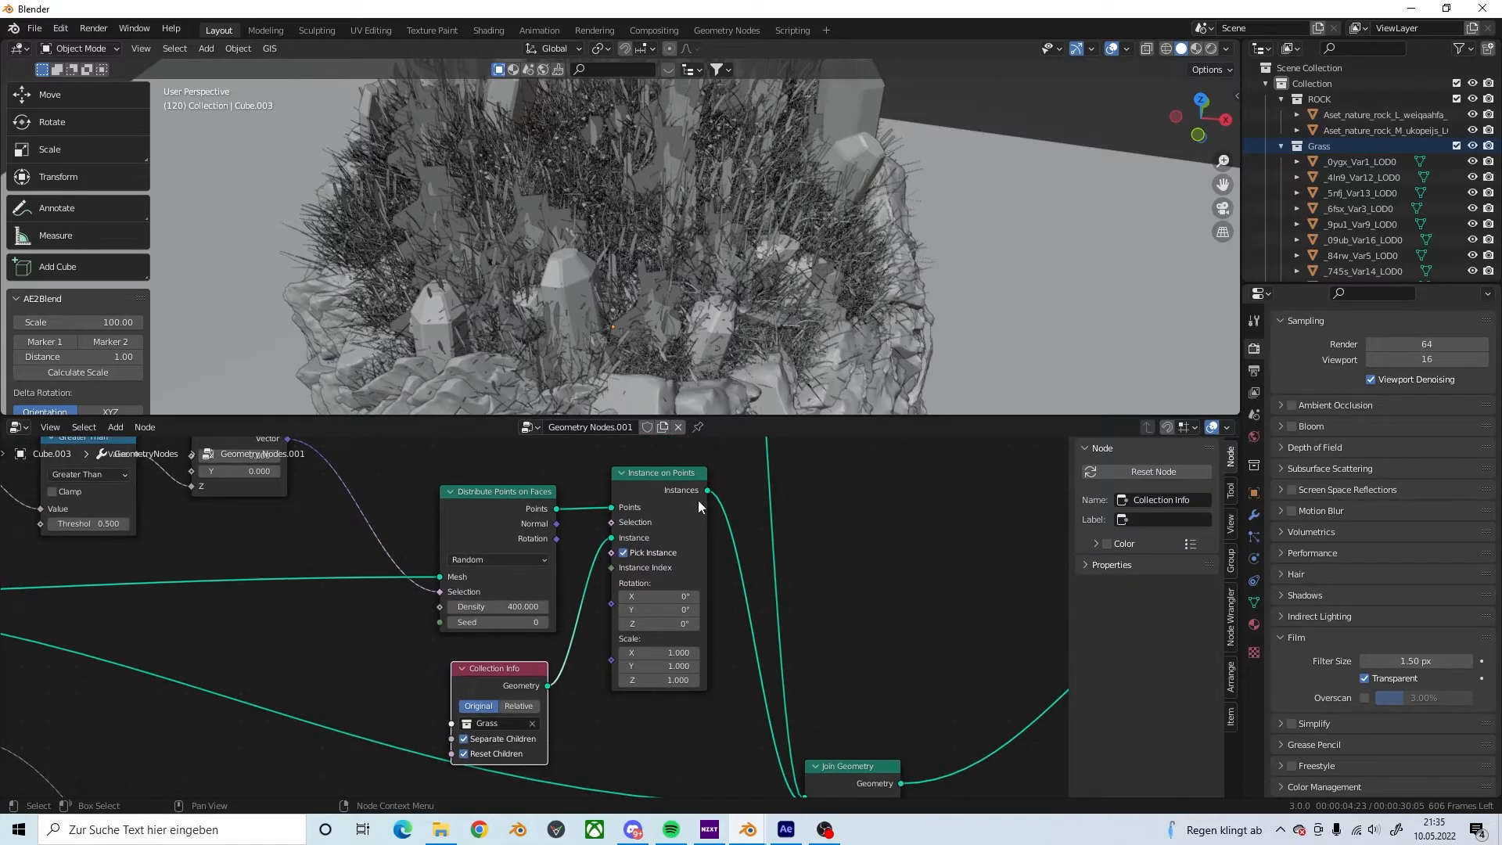
middle_click_drag(751, 677, 498, 532)
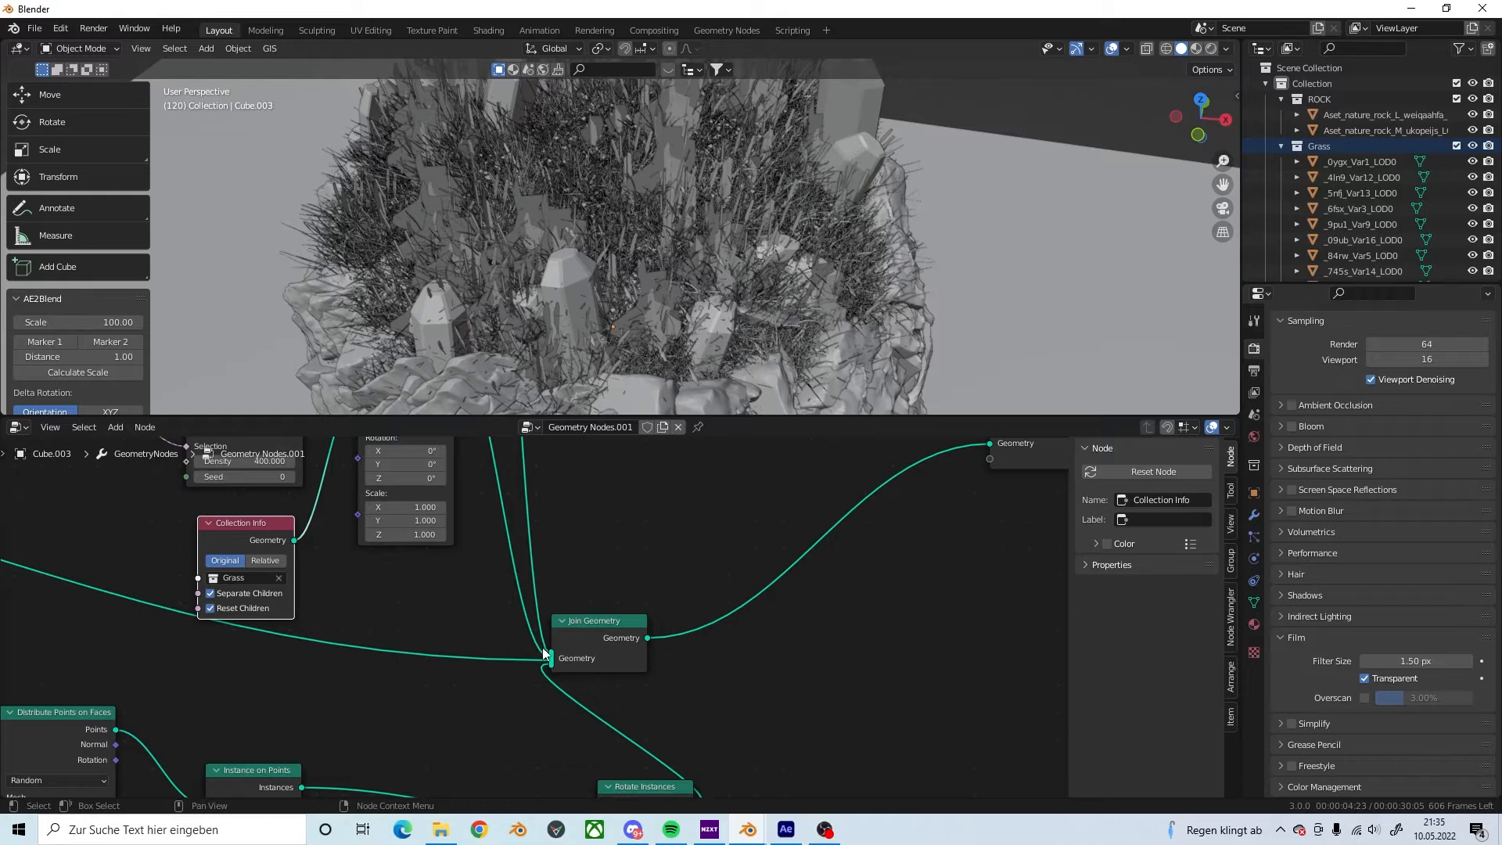
middle_click_drag(812, 497, 601, 681)
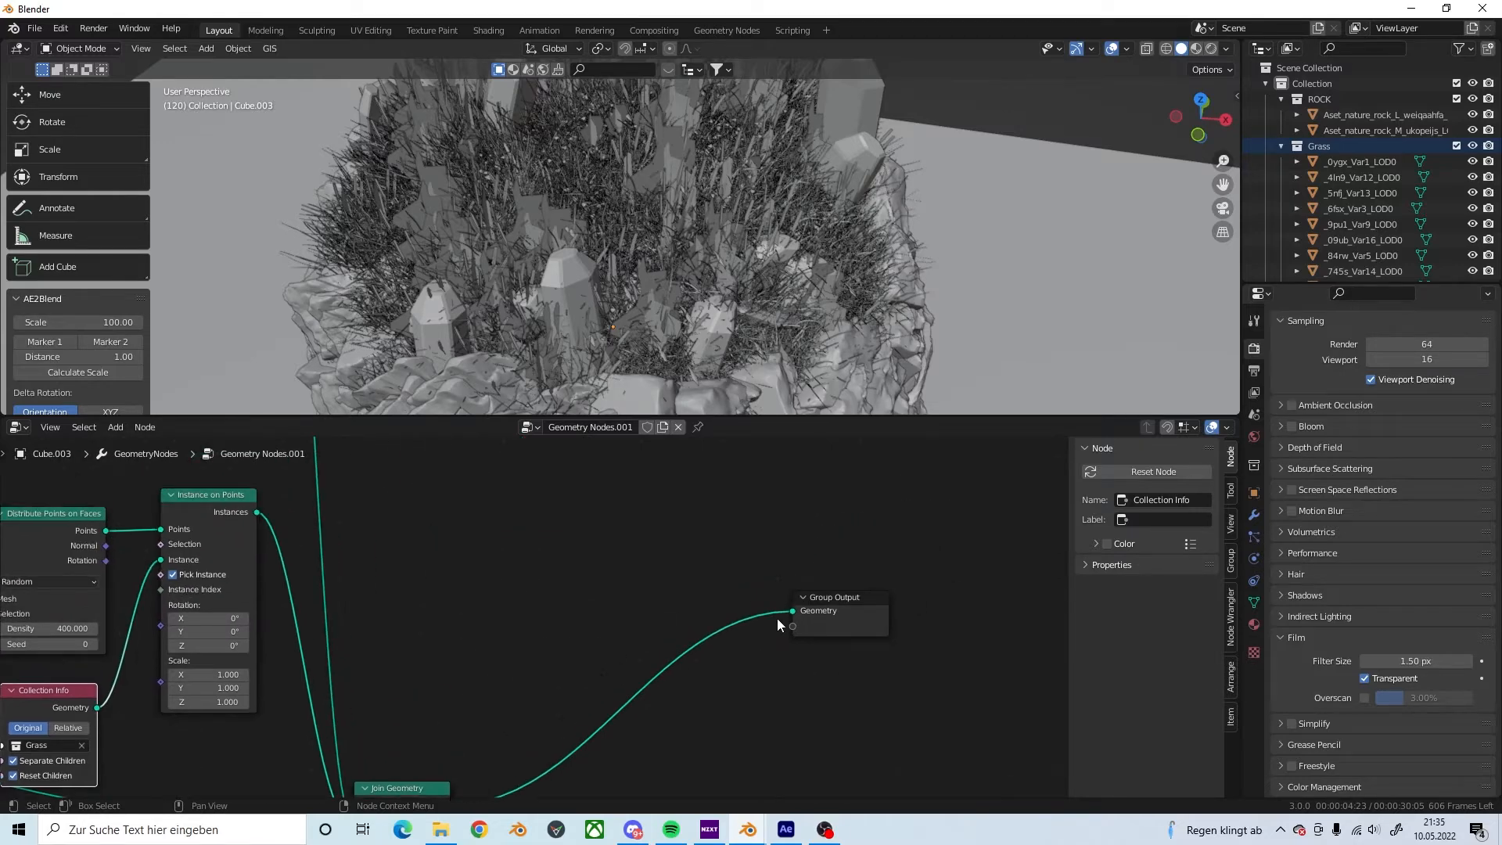
middle_click_drag(721, 600, 851, 620)
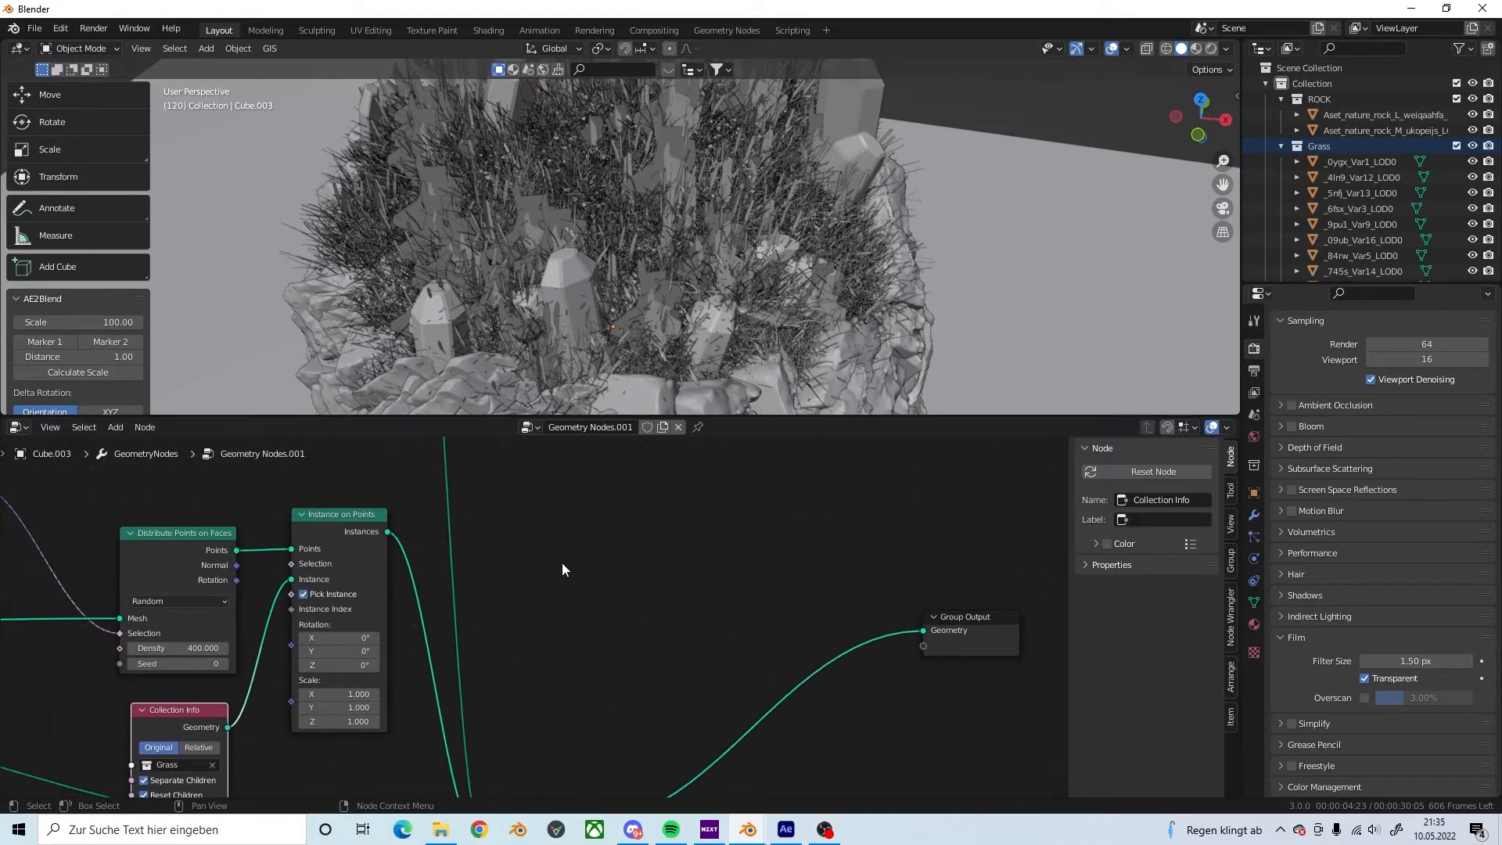
Step: Examine the grass selection chain from Distribute Points on Faces back through Combine XYZ, Greater Than and Separate XYZ to the Normal node
middle_click_drag(524, 564, 769, 611)
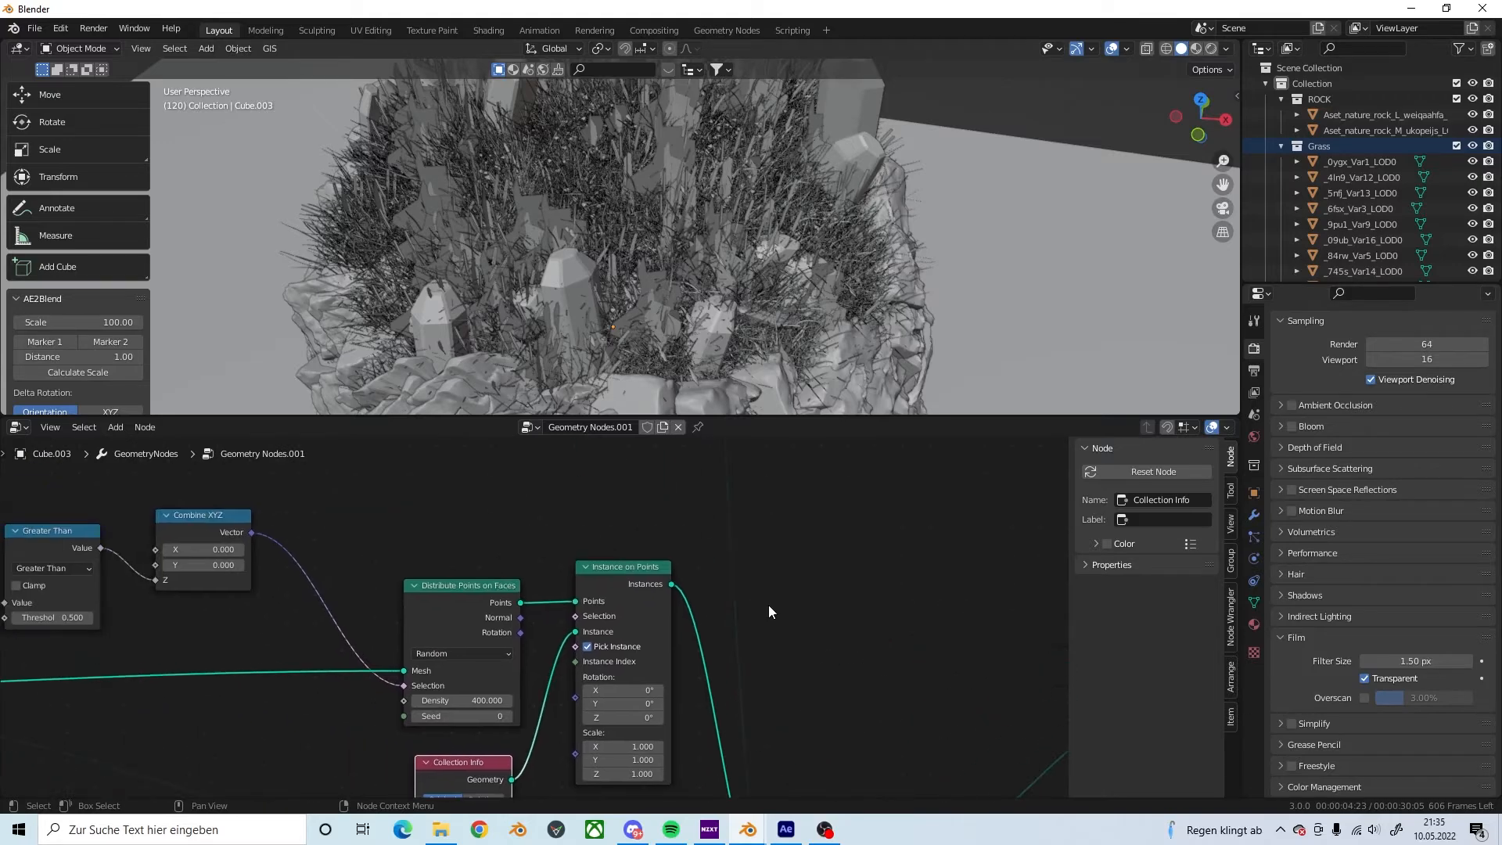
middle_click_drag(653, 373, 515, 279)
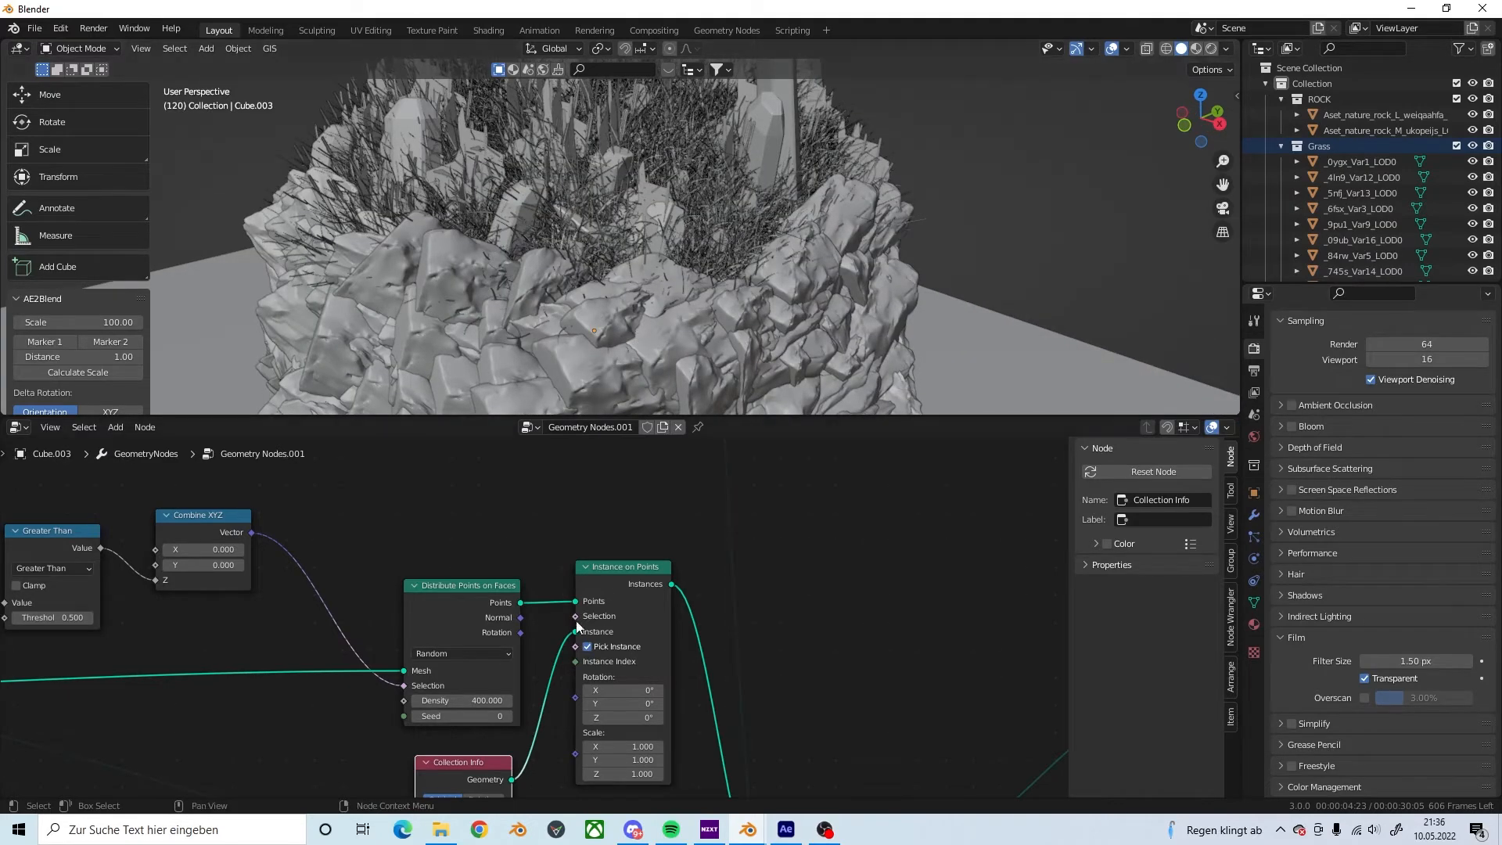
middle_click_drag(507, 589, 789, 620)
middle_click_drag(589, 585, 651, 601)
scroll(549, 591, "up", 1)
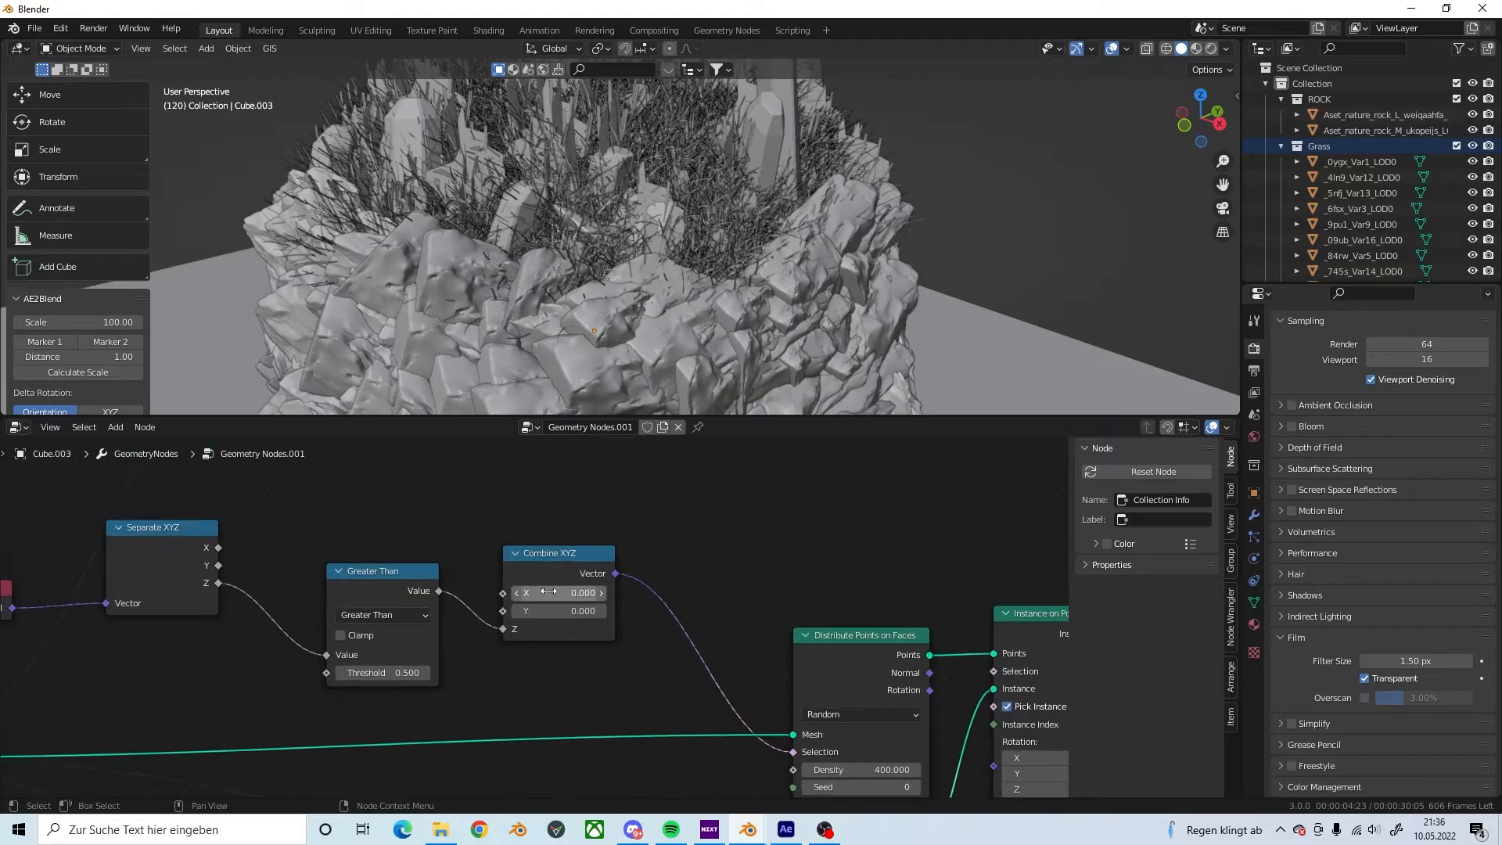
middle_click_drag(548, 591, 603, 605)
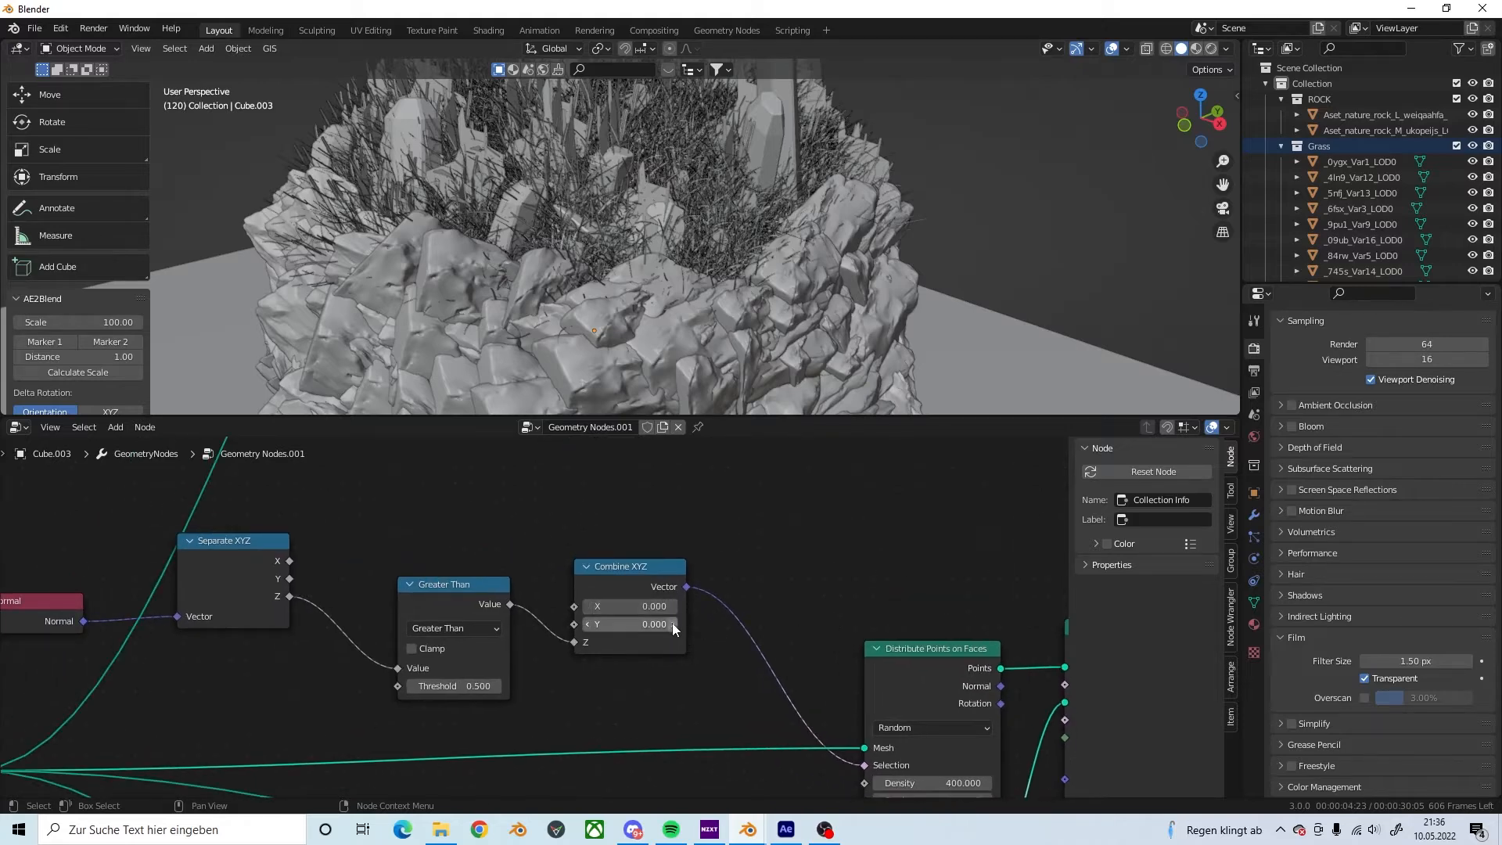
middle_click_drag(634, 583, 729, 594)
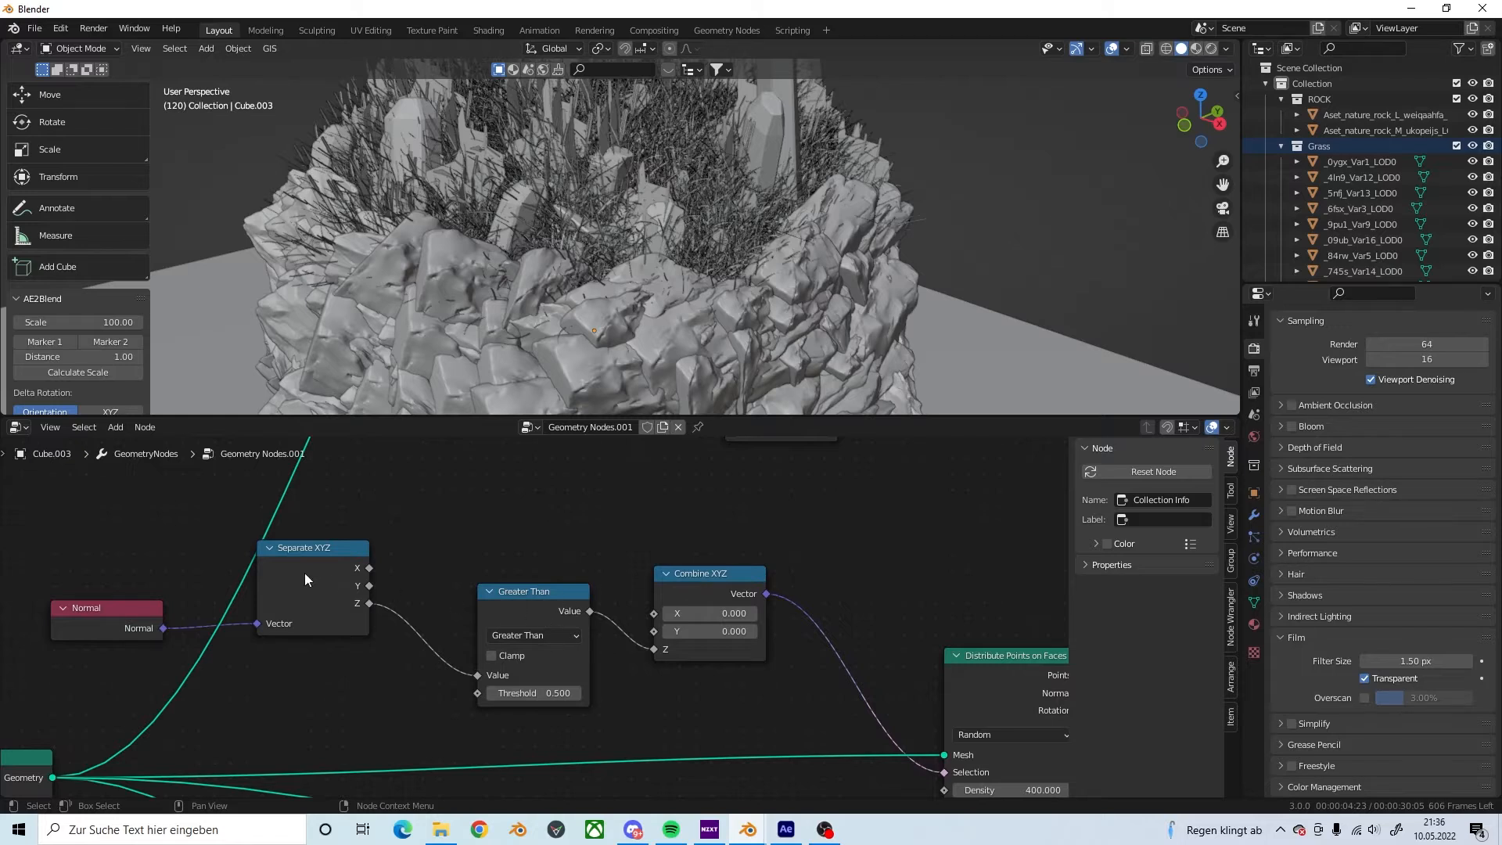
middle_click_drag(307, 574, 393, 578)
left_click(219, 622)
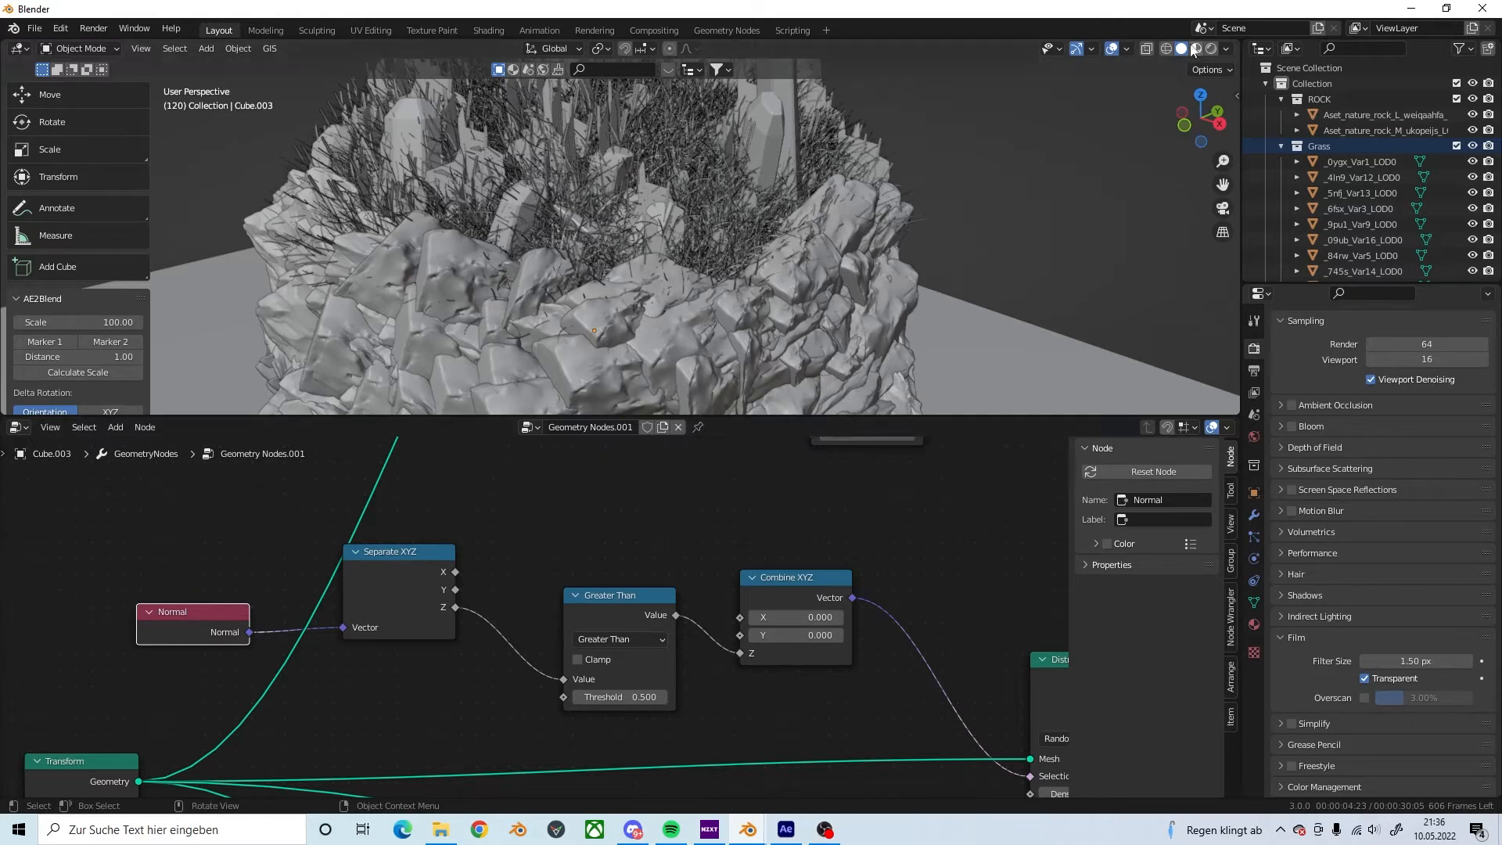
Step: Show the Move gizmo for objects in the viewport, with the Rotate and Scale gizmos switched off
left_click(1092, 48)
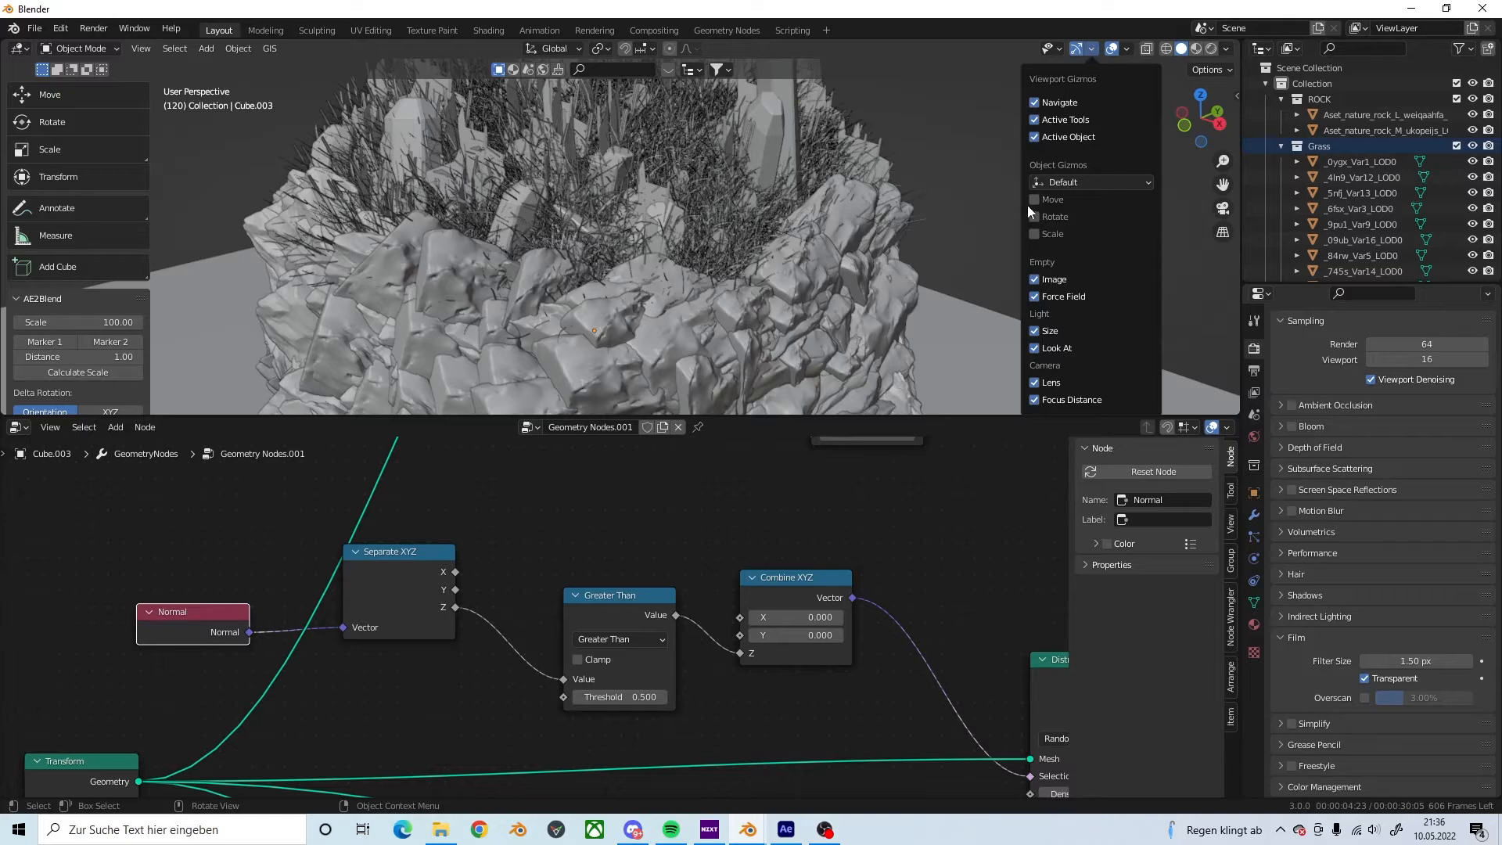
scroll(881, 232, "down", 4)
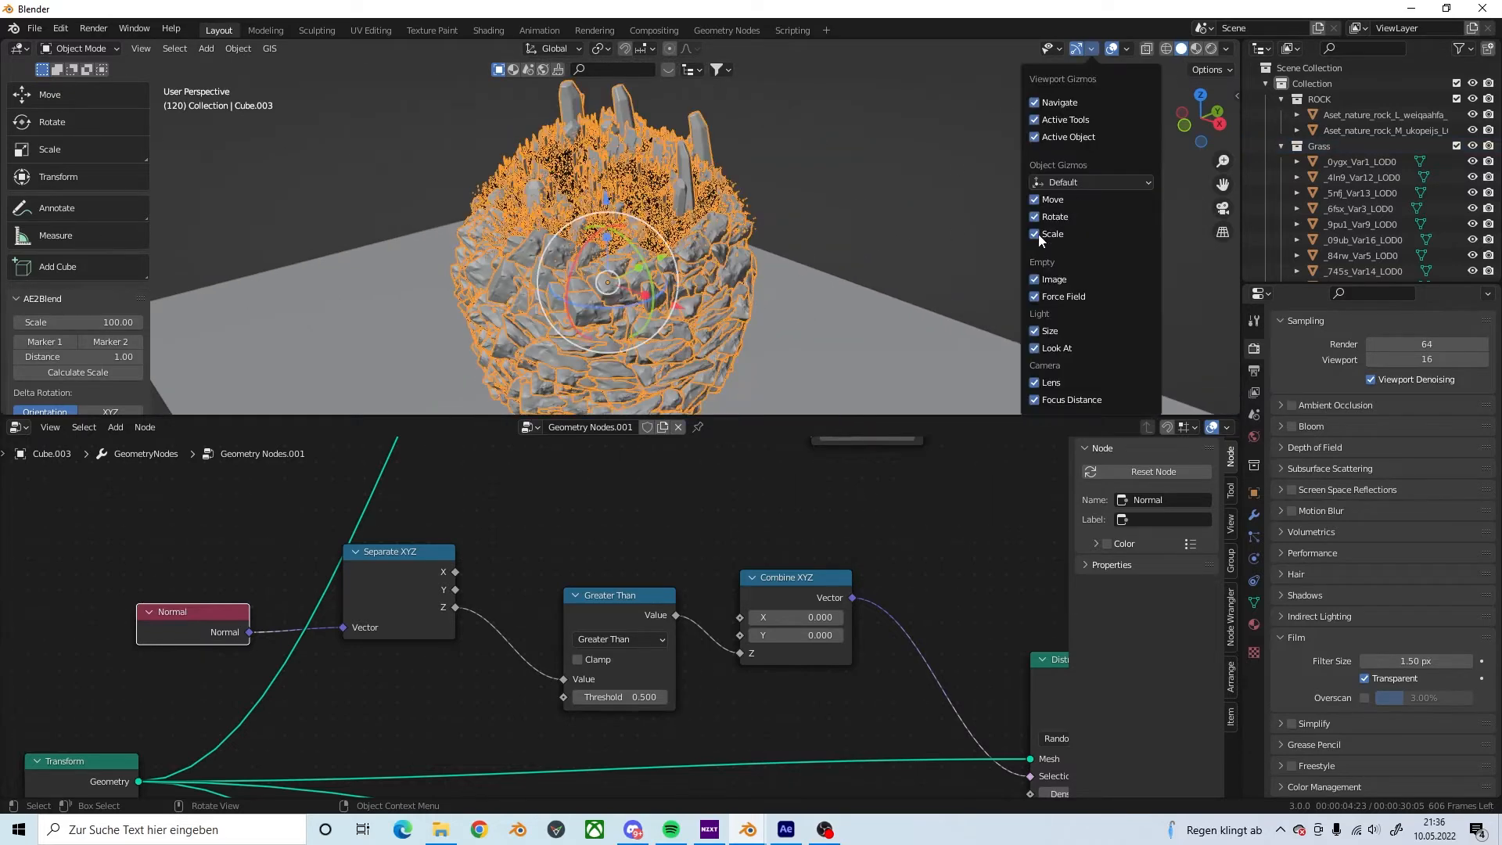
left_click(1032, 220)
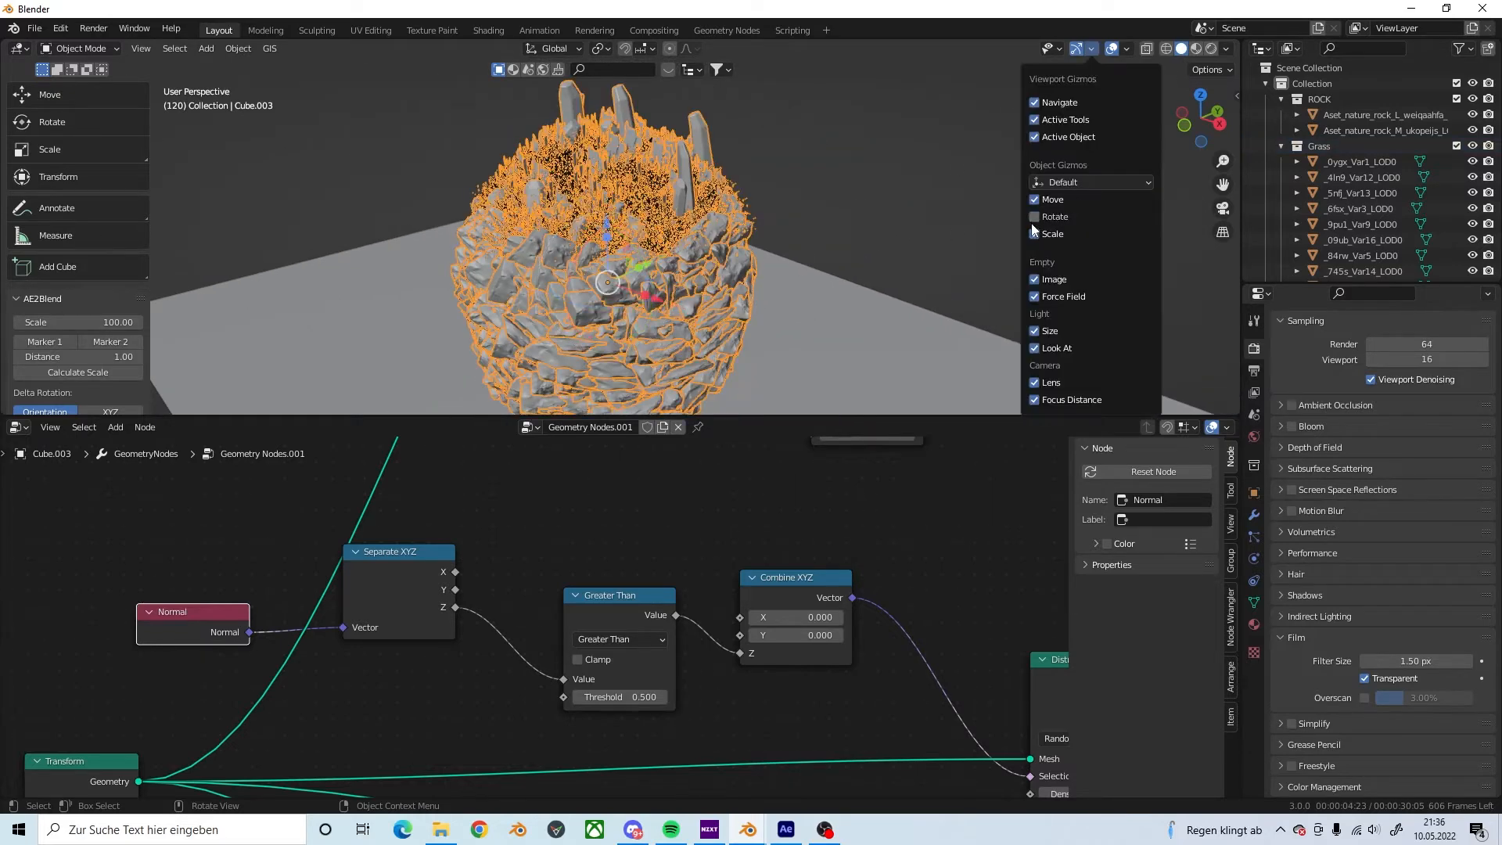
left_click(1034, 237)
scroll(633, 357, "up", 3)
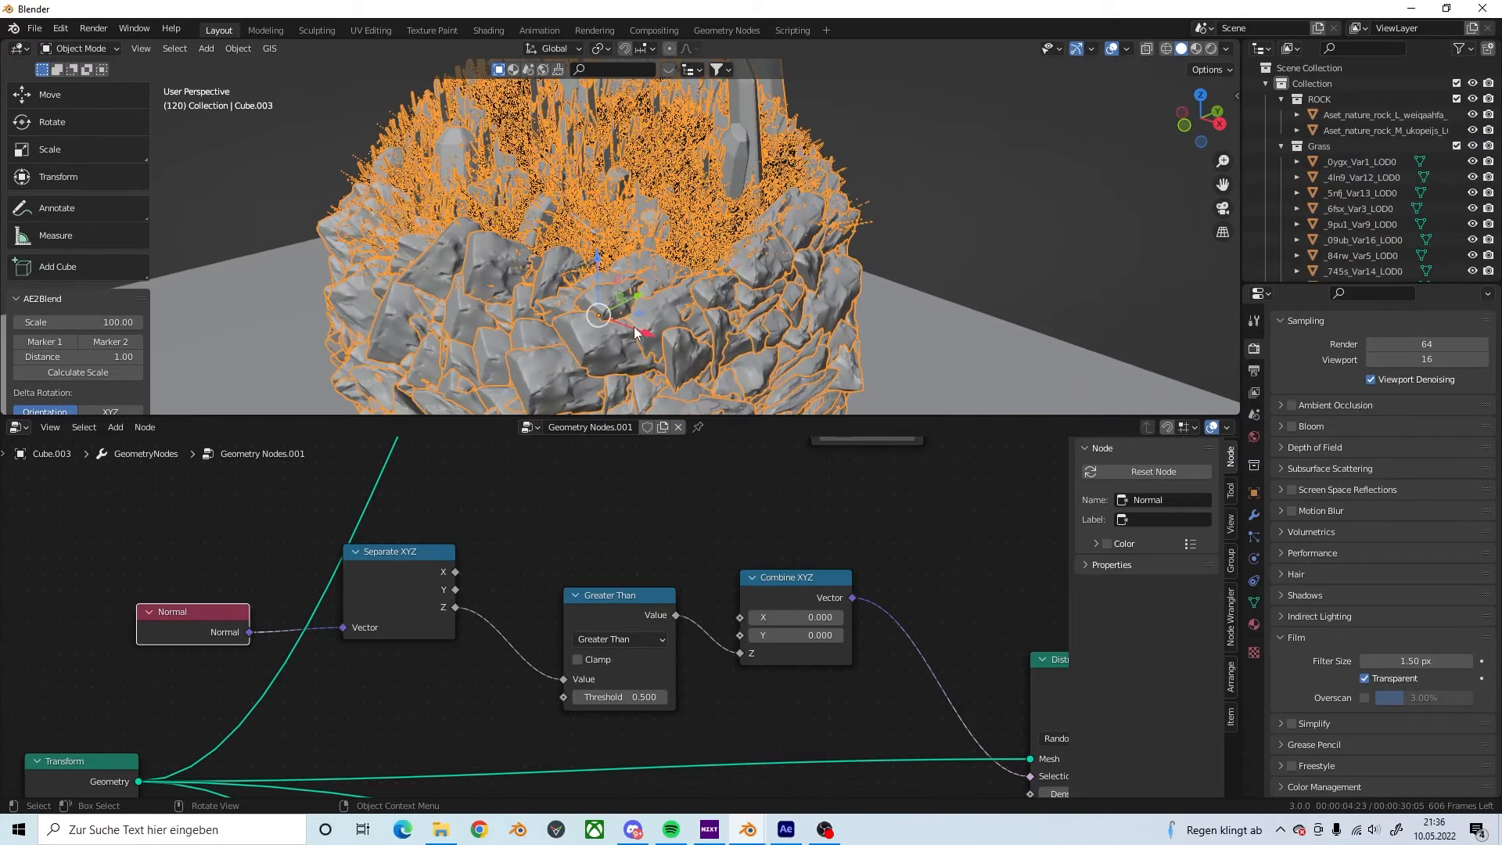
Step: Try a Greater Than threshold of 0.600 on the grass selection and set it back to 0.500
middle_click_drag(552, 550, 531, 506)
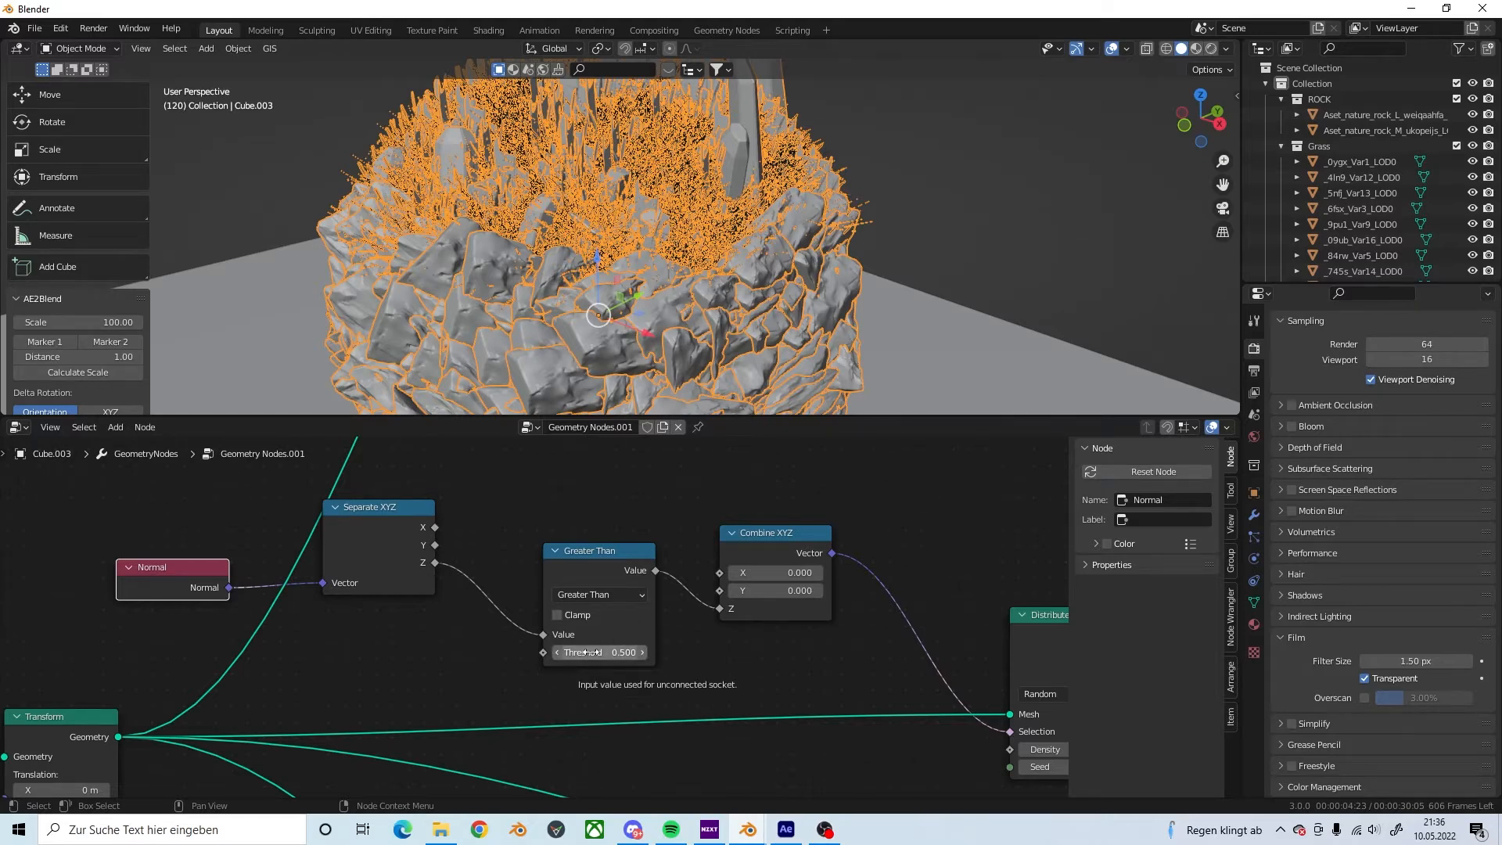
mouse_move(602, 652)
left_mouse_down()
mouse_move(638, 653)
mouse_move(576, 652)
left_mouse_up()
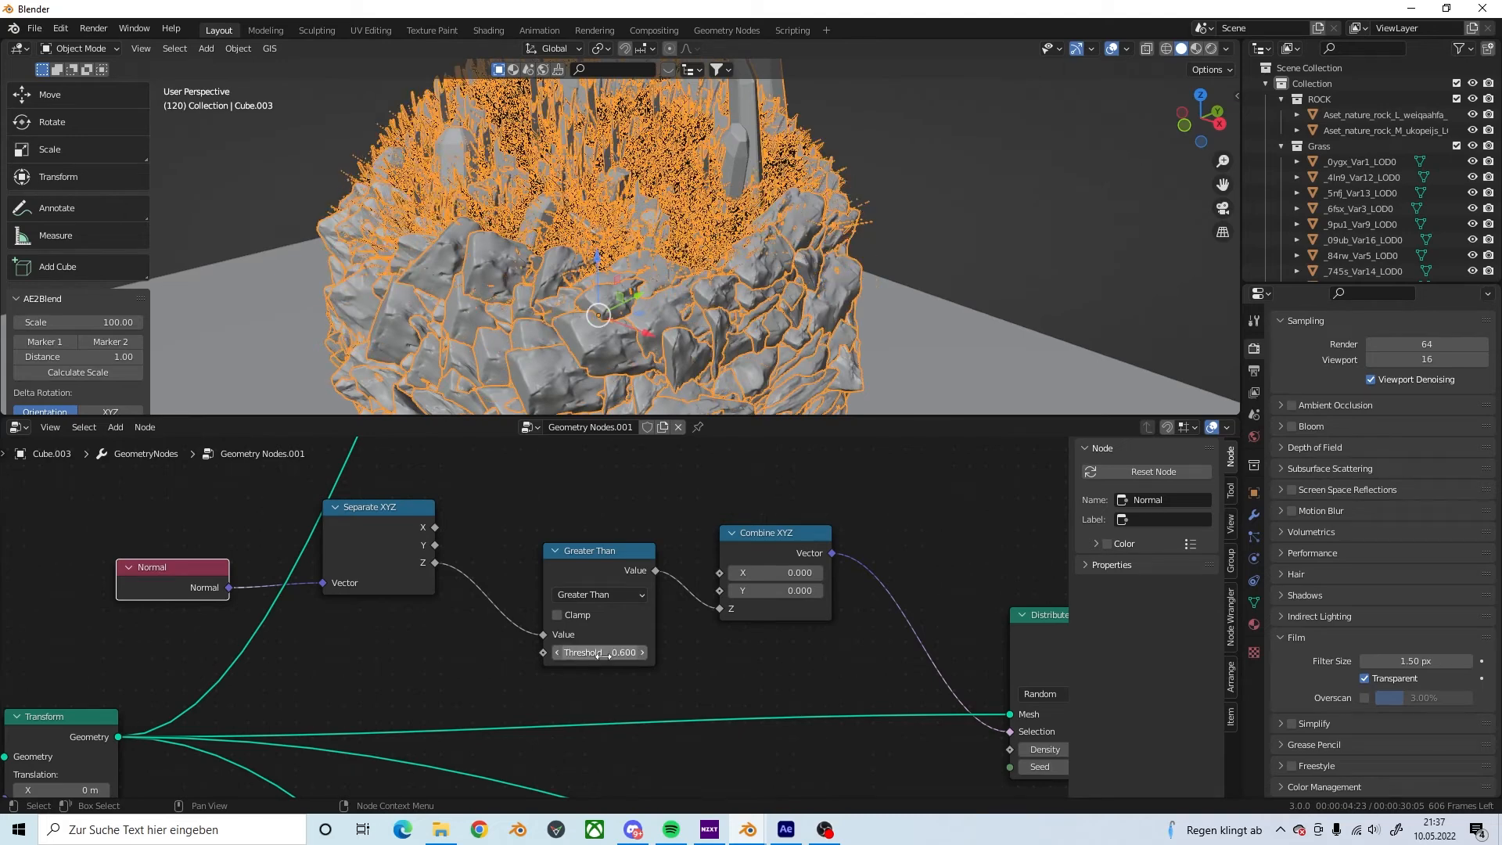
left_click(557, 653)
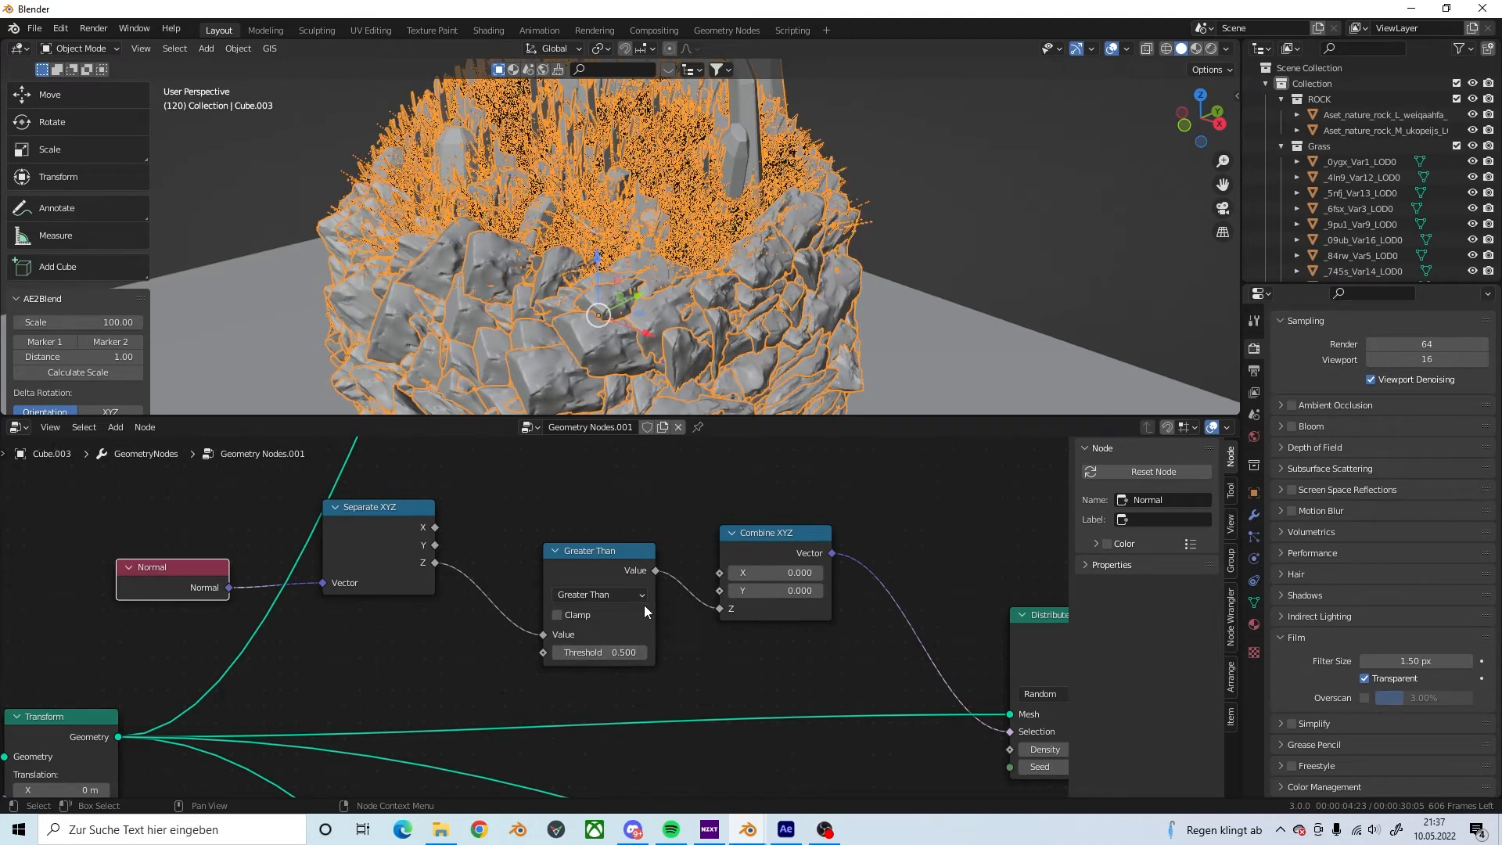
middle_click_drag(689, 604, 553, 573)
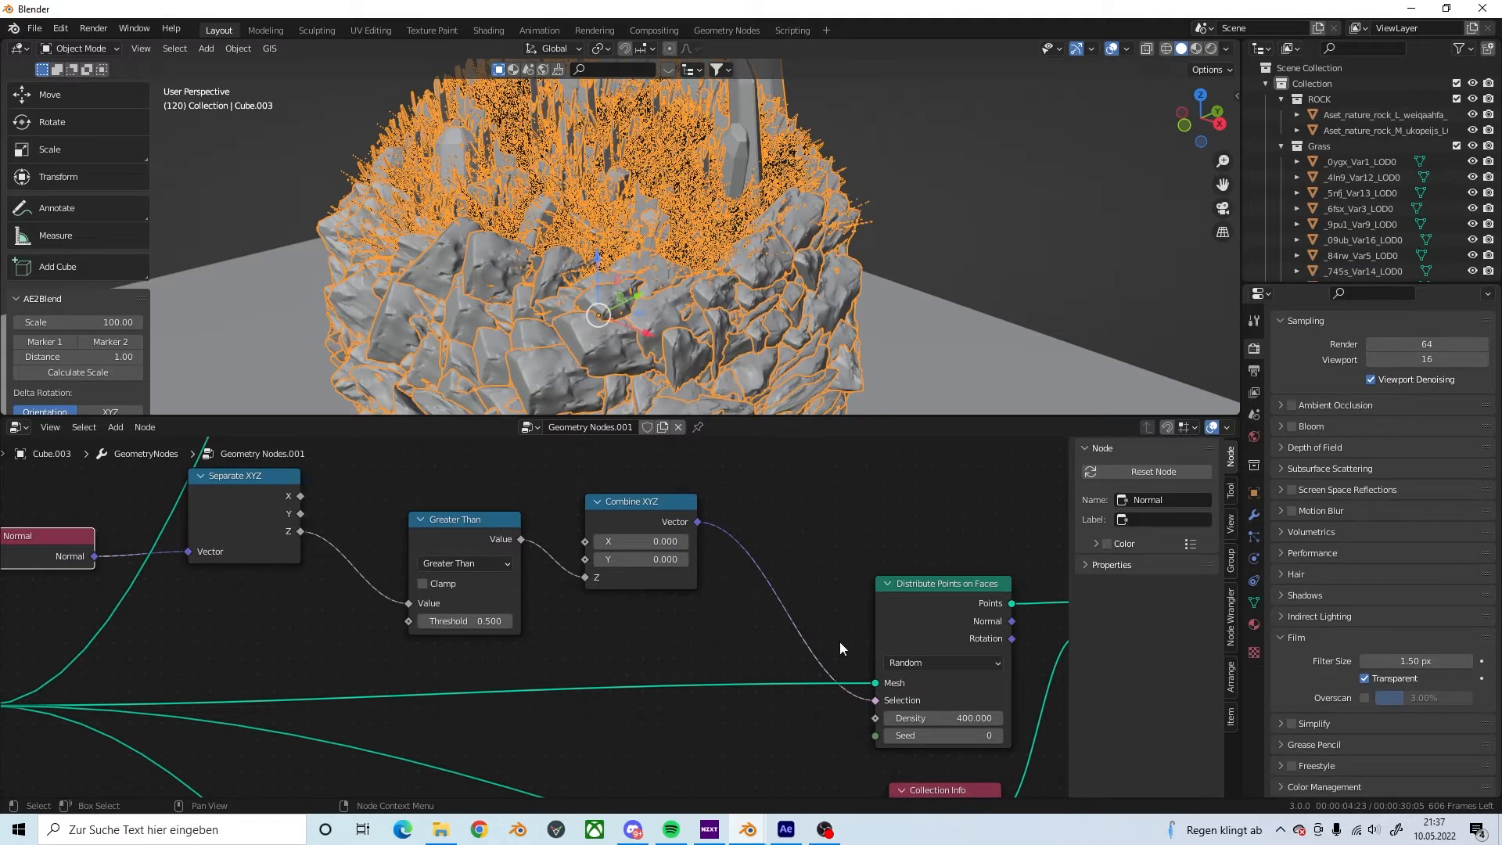
Step: Try raising the island about 0.5 m along the global Z axis, revert the move and deselect the island
middle_click_drag(800, 153, 768, 237)
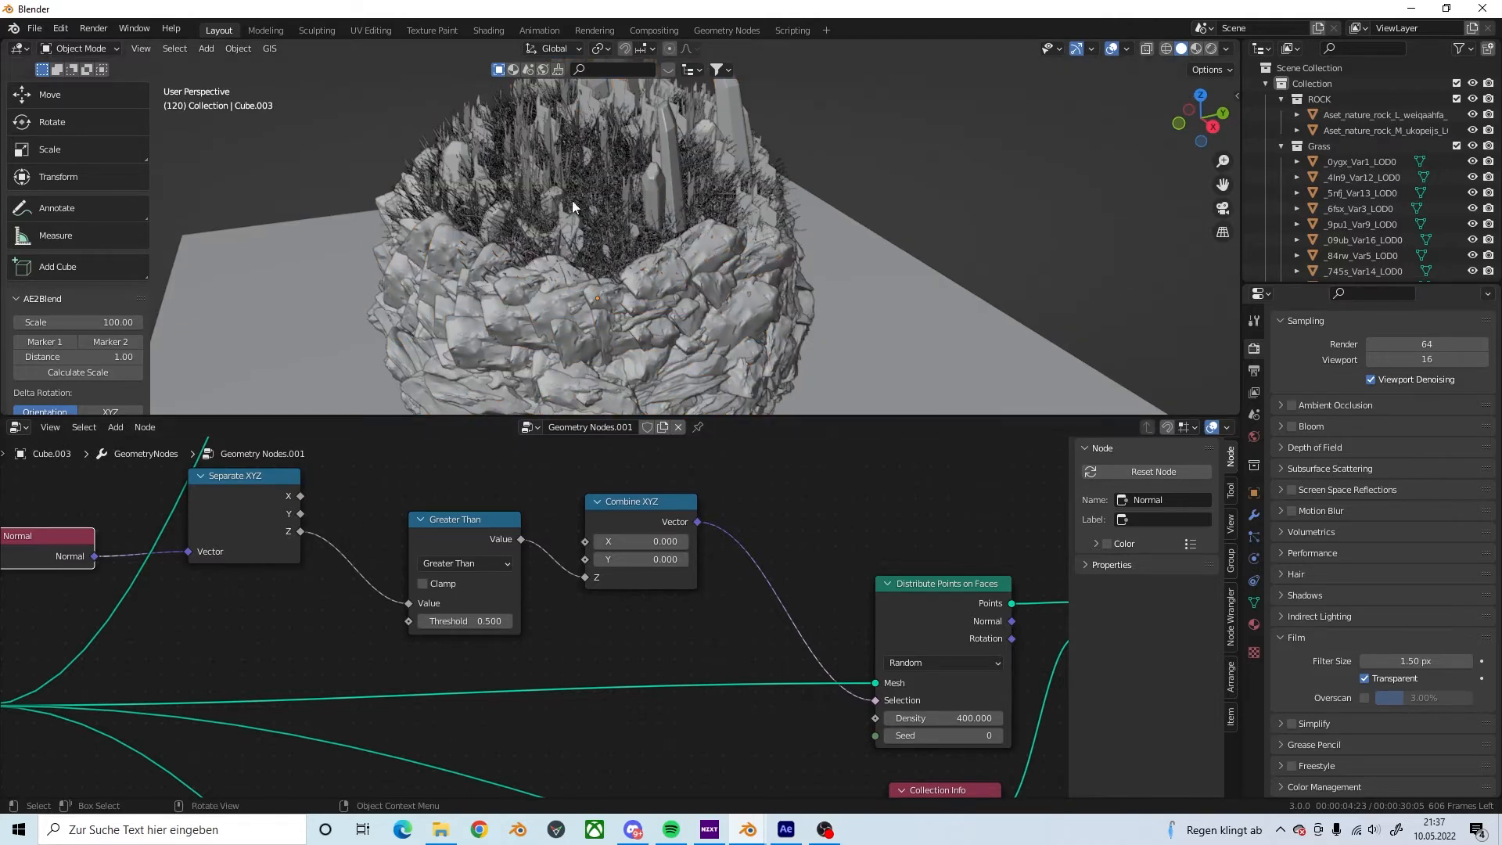
left_click(762, 256)
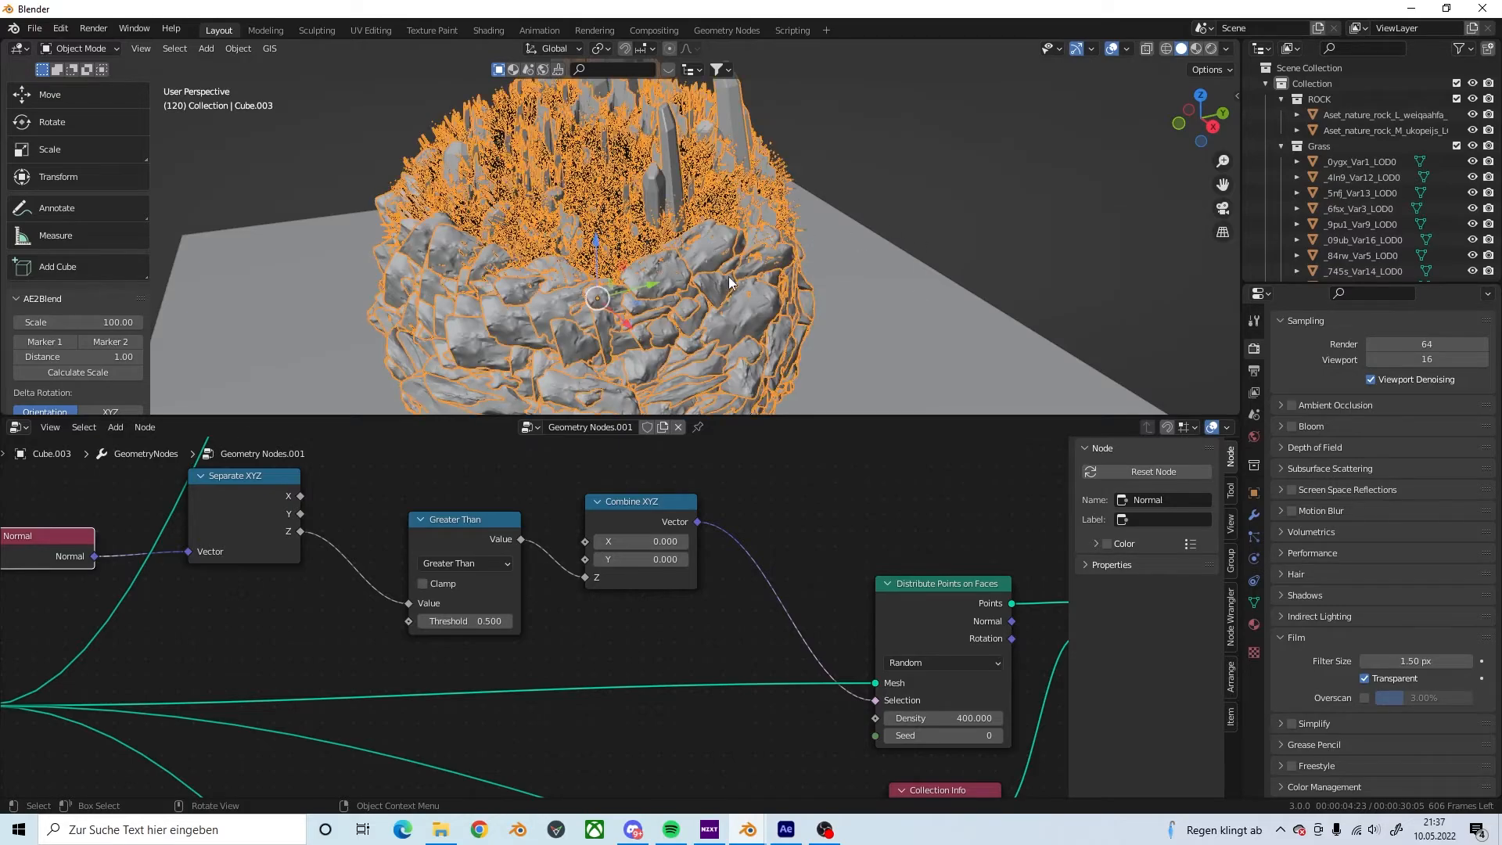
key("g")
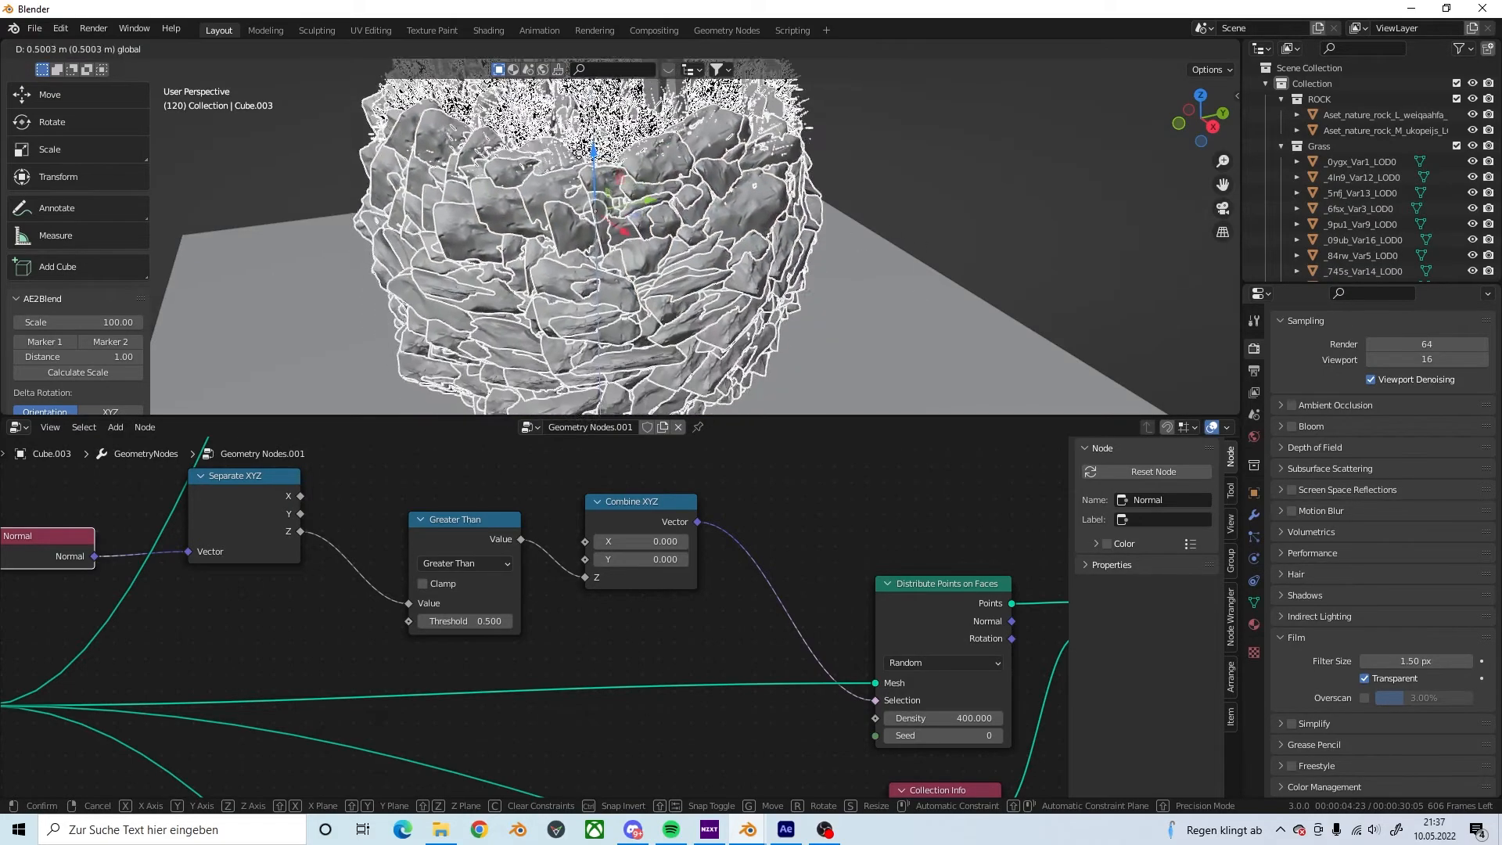
left_click(575, 170)
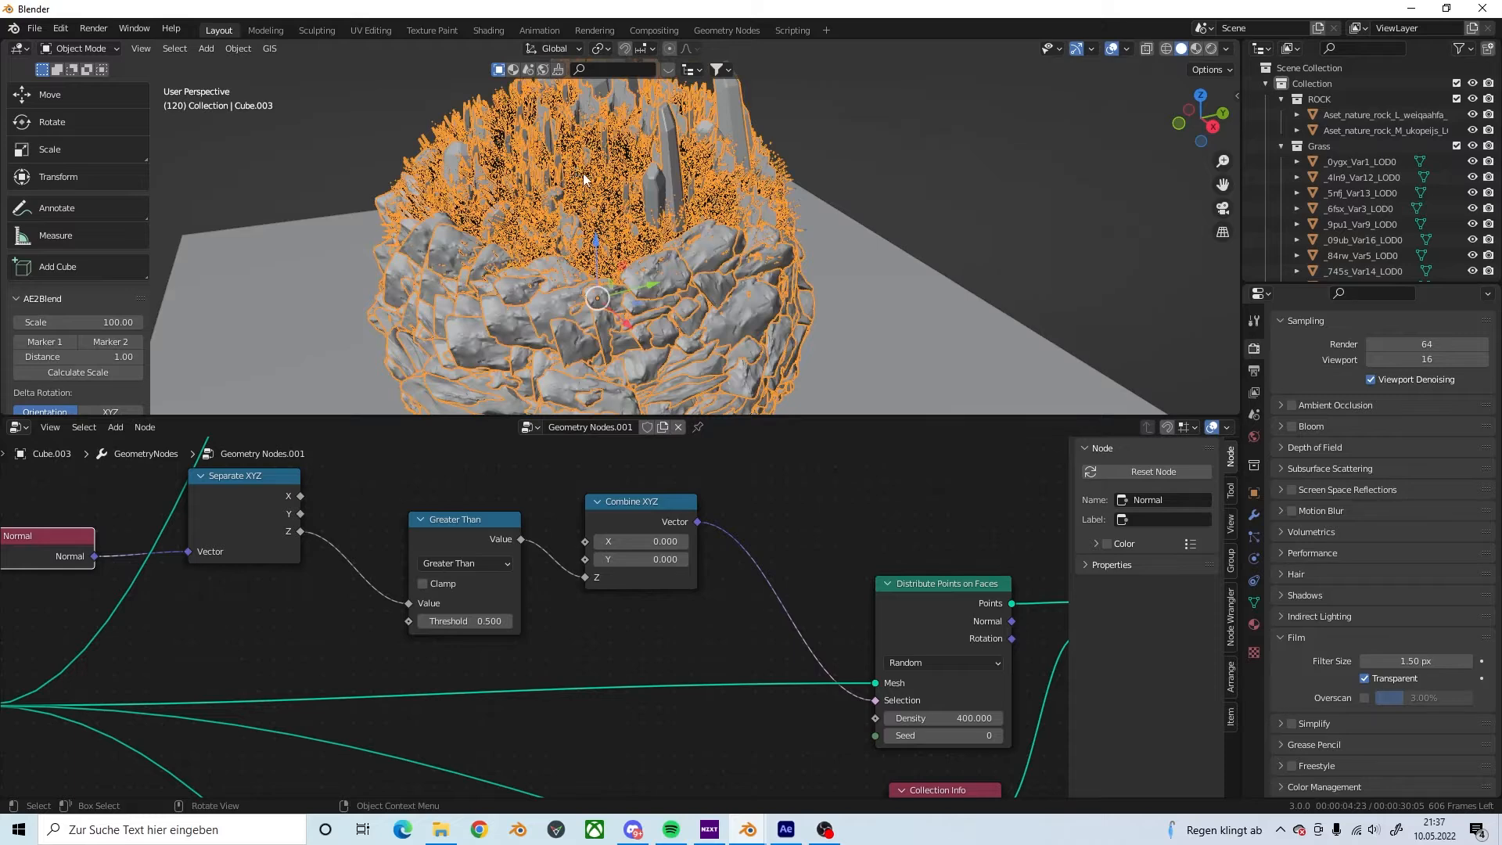
left_click(854, 231)
Step: Lower Density Max to 0 on the rock branch's Distribute Points on Faces node and inspect the bare base mesh
scroll(700, 583, "down", 6)
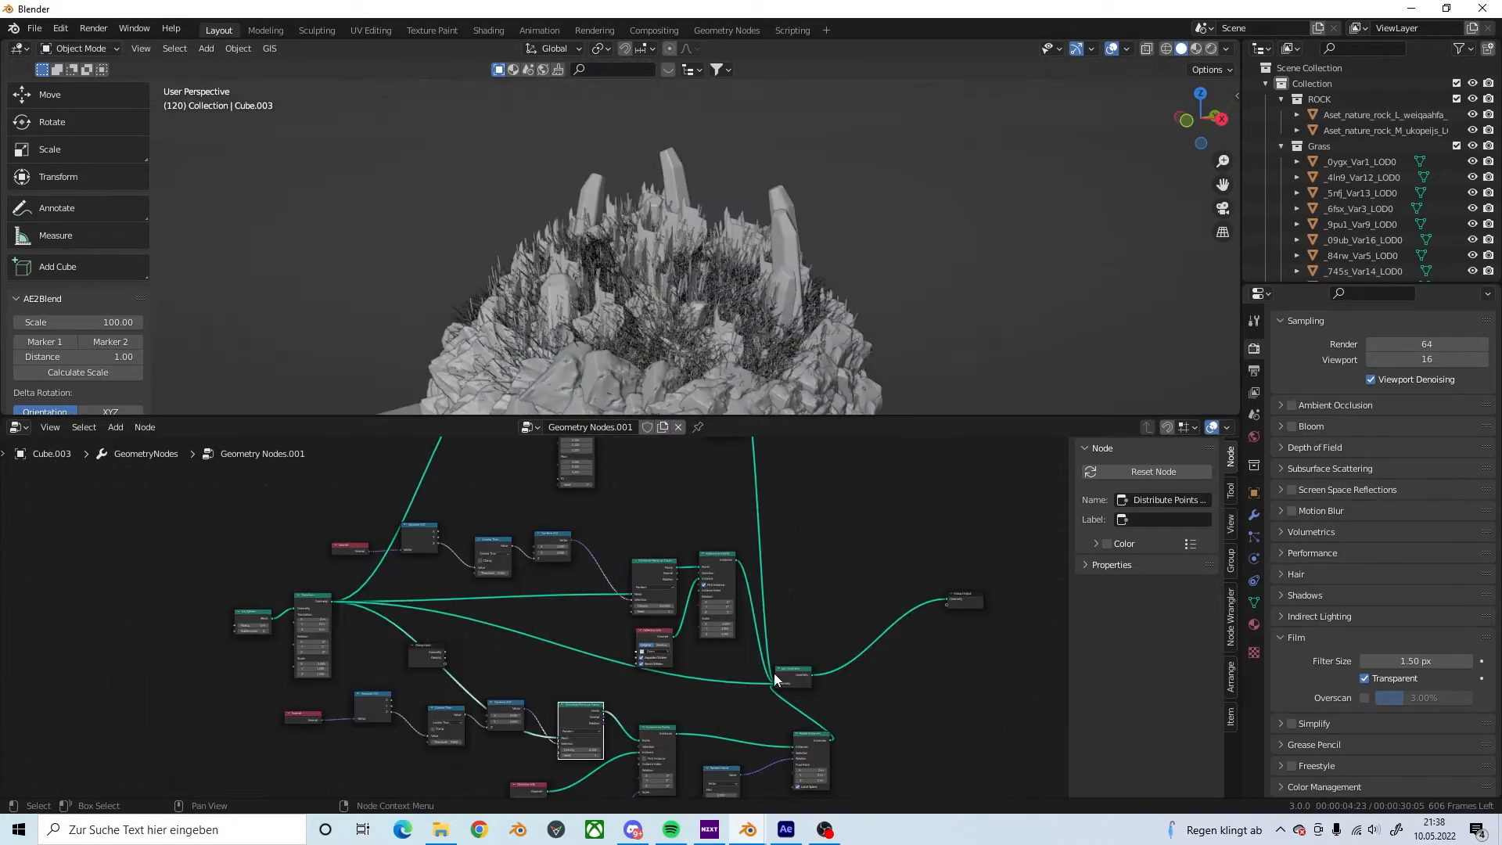
scroll(773, 673, "up", 5, "shift")
scroll(577, 617, "up", 12)
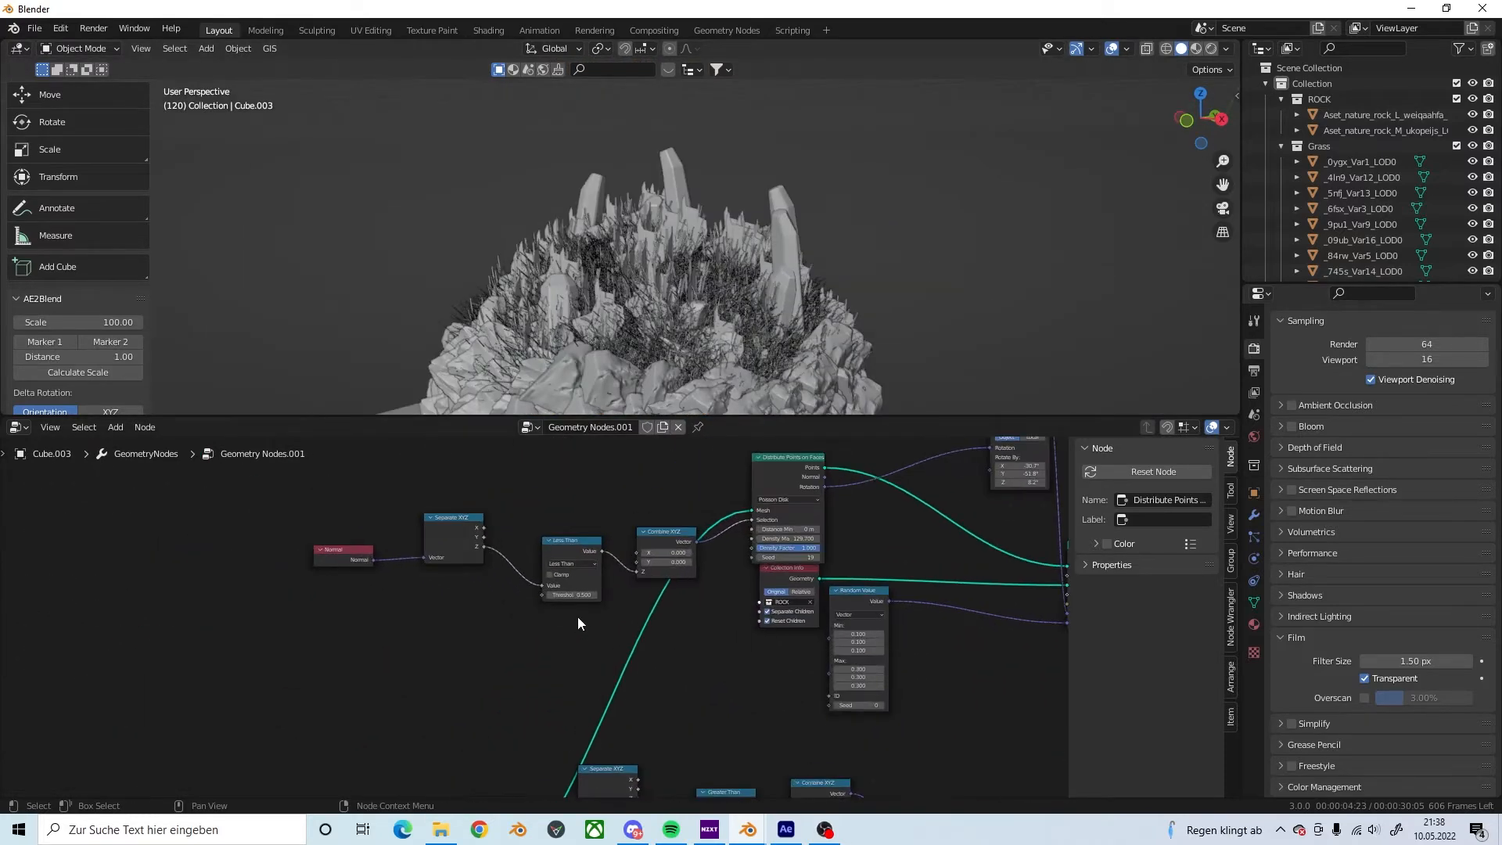
middle_click_drag(686, 593, 504, 626)
middle_click_drag(630, 626, 527, 641)
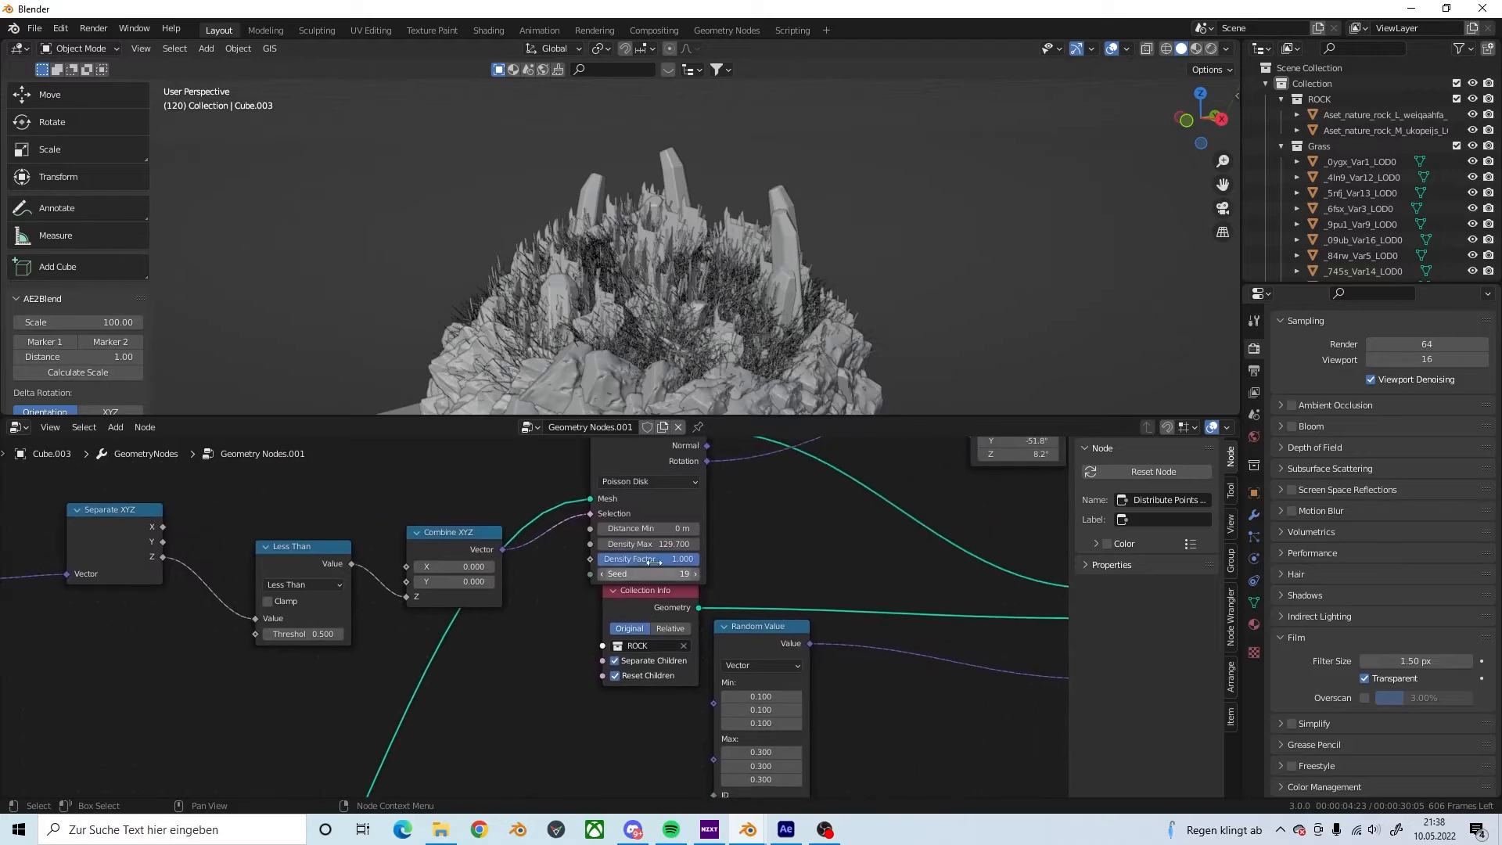
left_click_drag(649, 546, 557, 546)
scroll(795, 316, "down", 6)
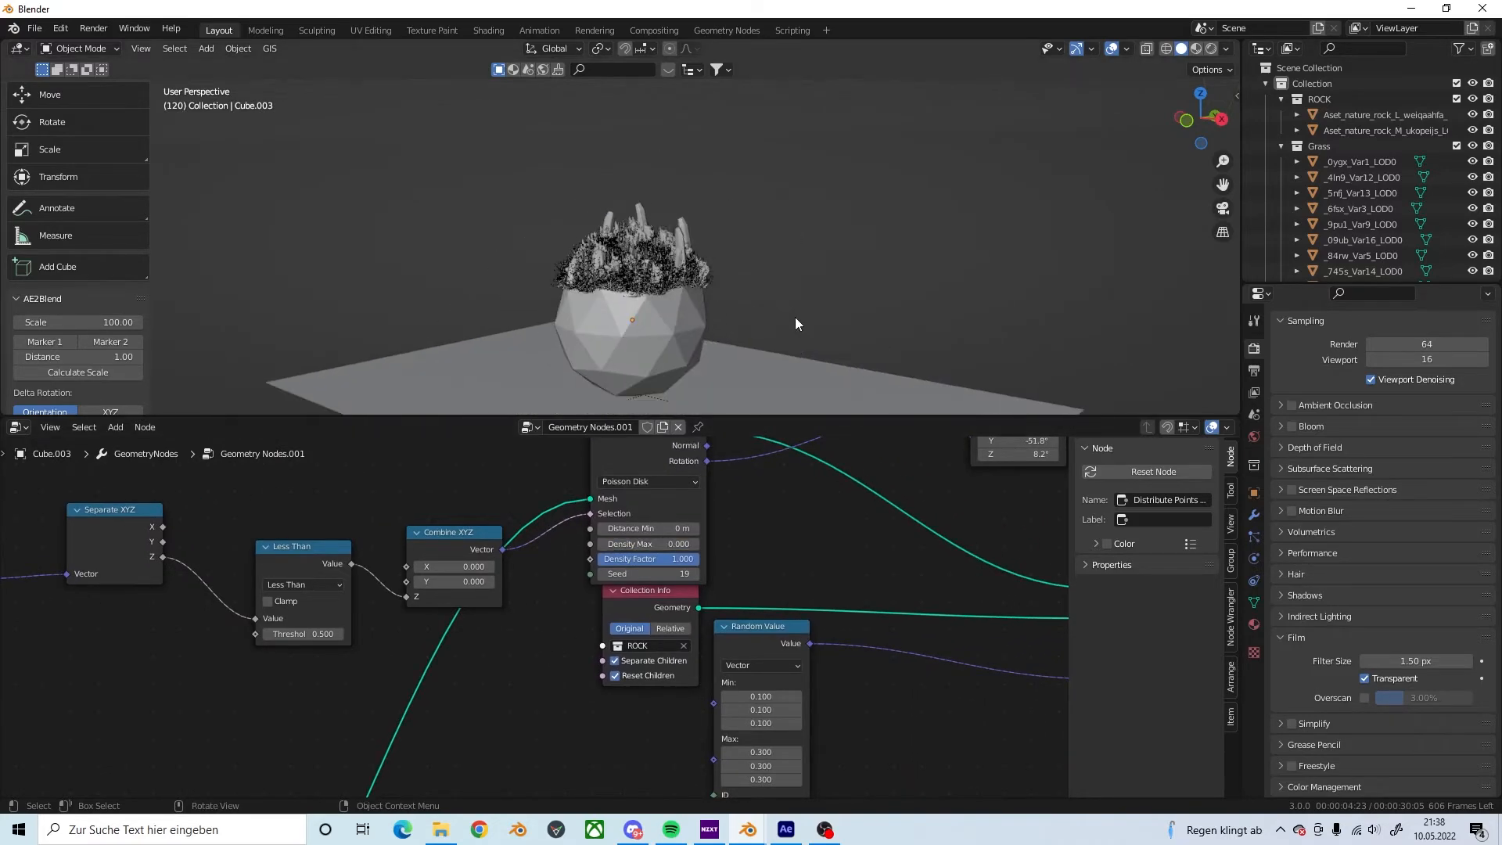
middle_click_drag(795, 317, 664, 305)
scroll(663, 305, "up", 4)
Step: Set Density Max to 129 on the rock branch's Distribute Points on Faces node
left_click_drag(618, 541, 636, 542)
left_click(635, 543)
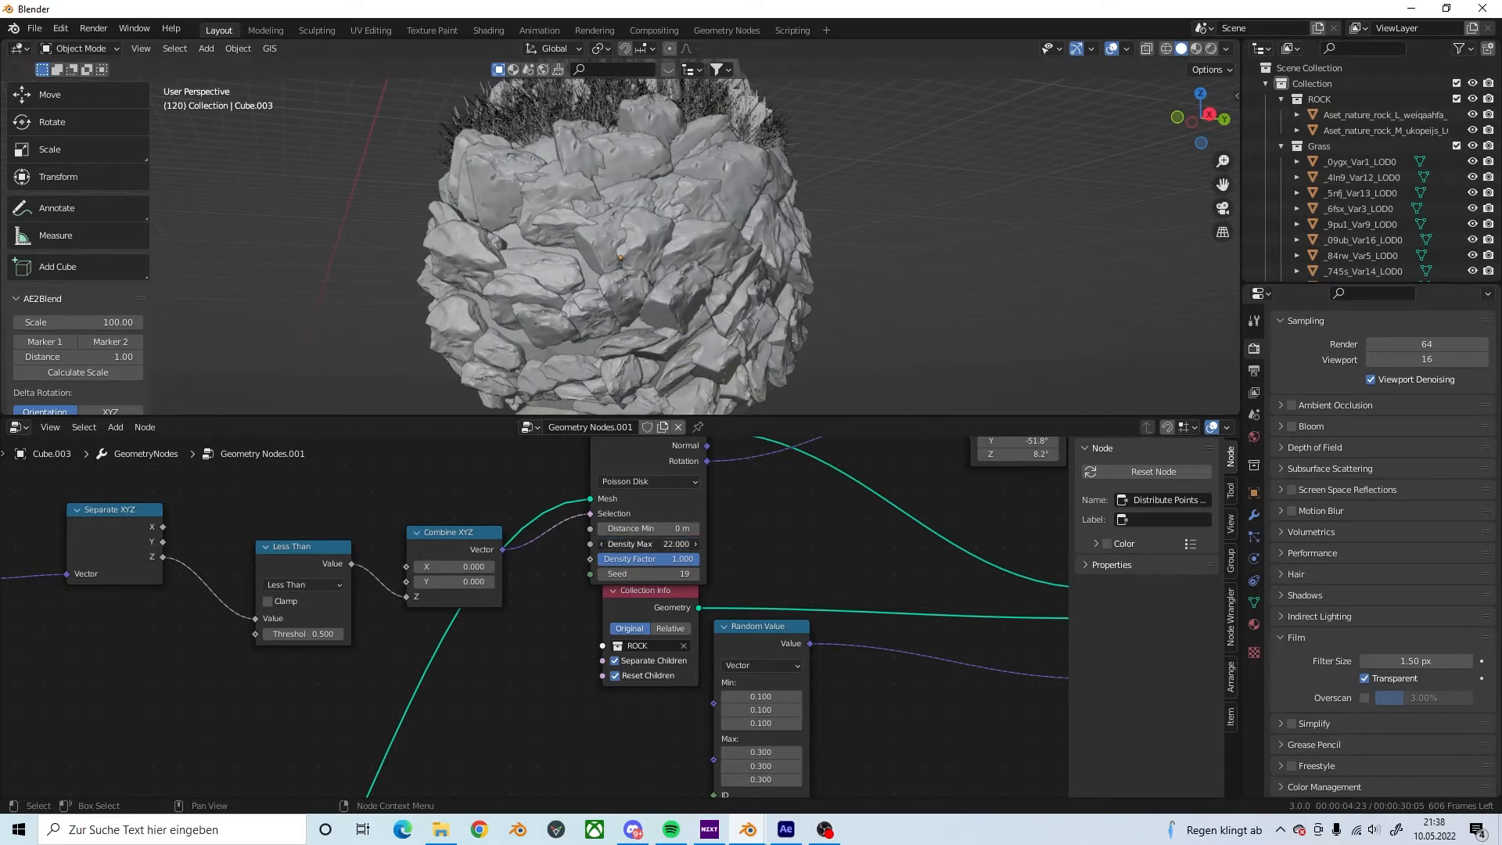
type("129")
key("Return")
middle_click_drag(764, 545, 771, 571)
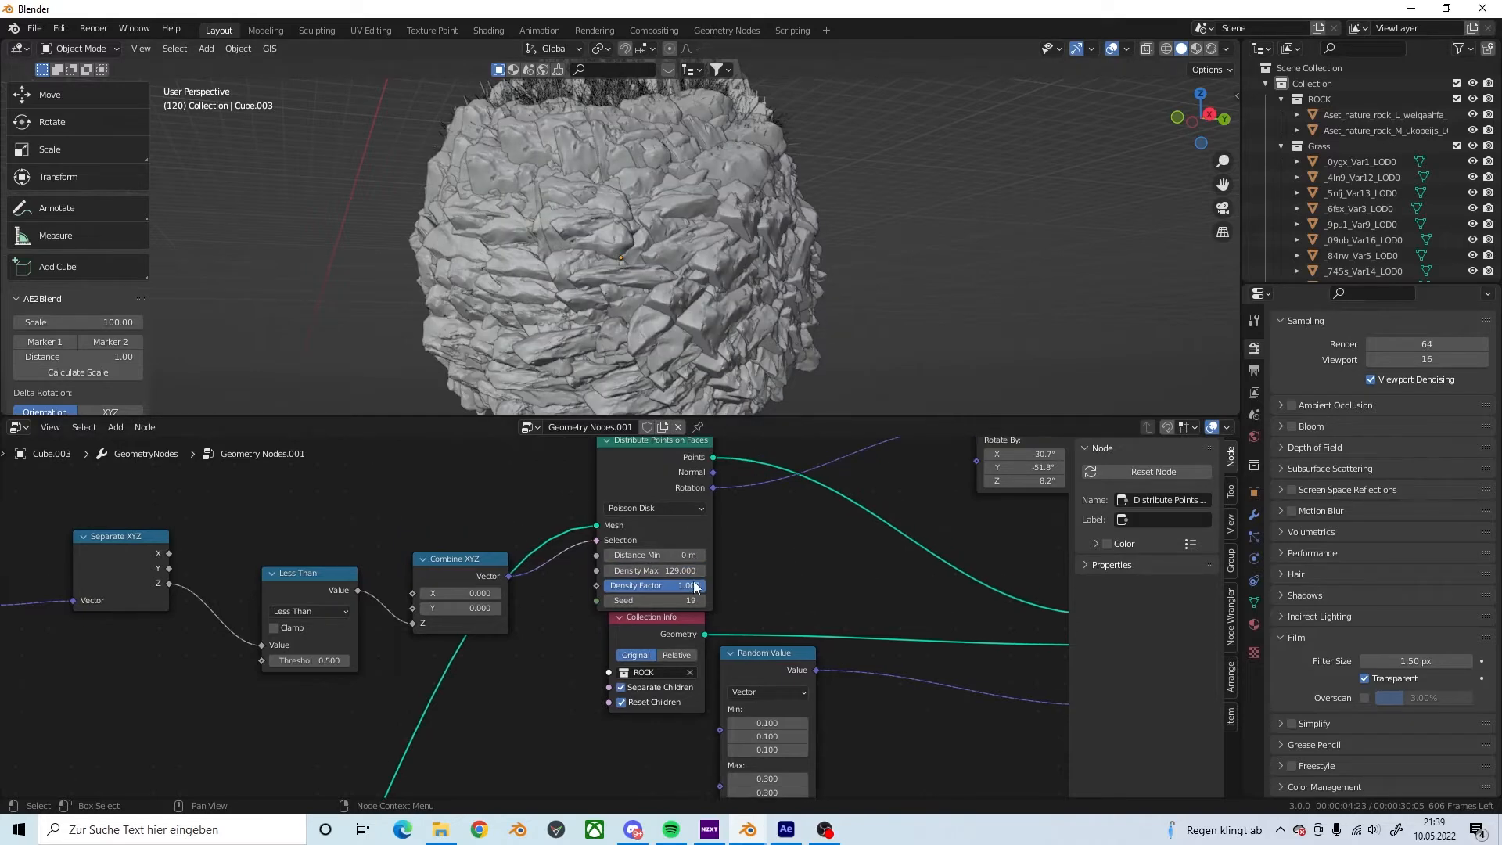
Step: Try a Less Than threshold of 1.7 on the rock selection and set it back to 0.5
scroll(501, 620, "down", 1)
middle_click_drag(462, 623, 648, 637)
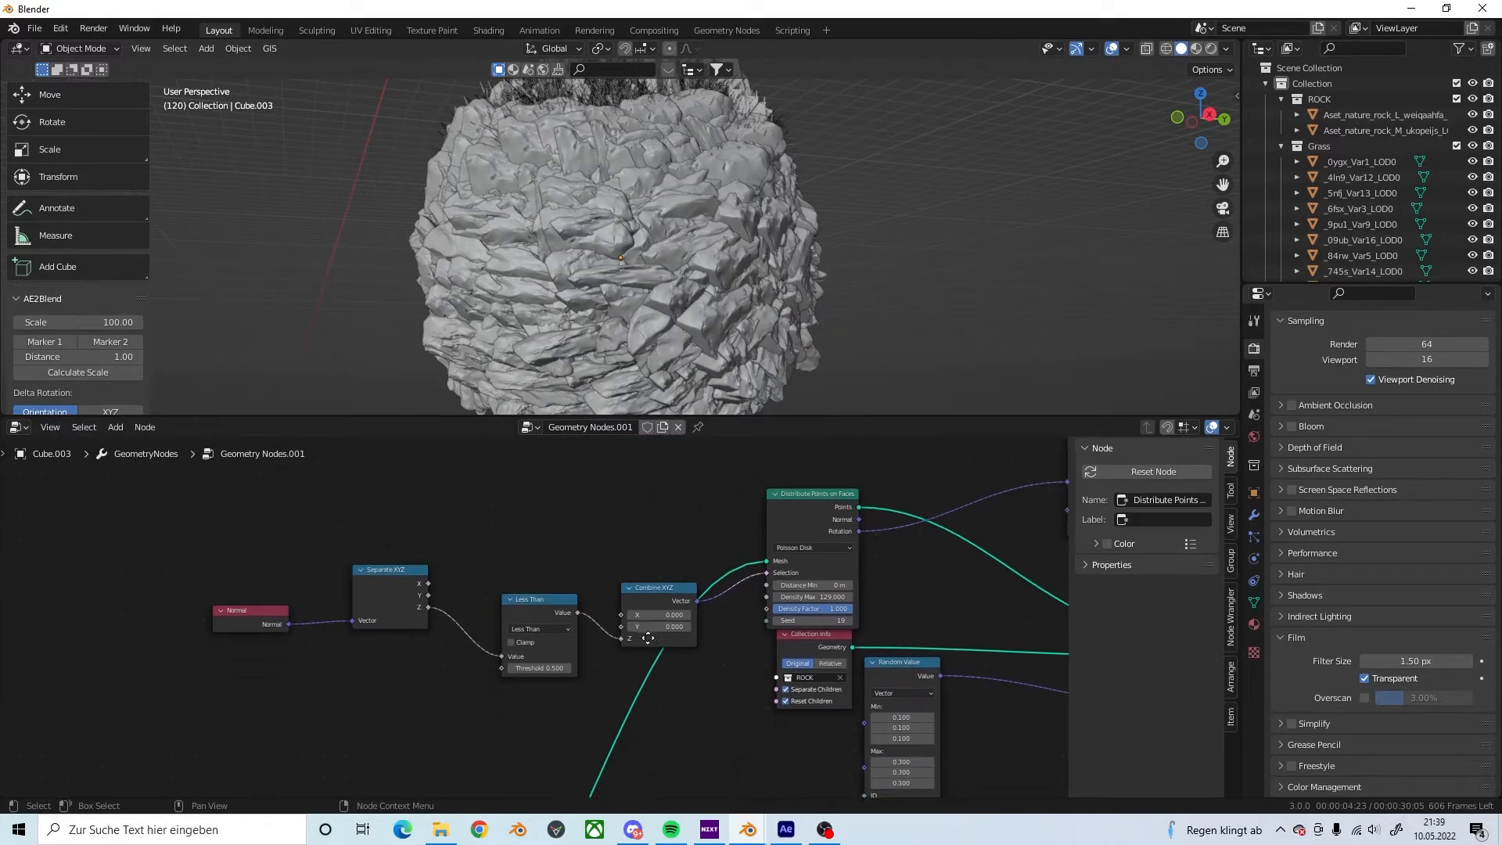
scroll(551, 637, "up", 2)
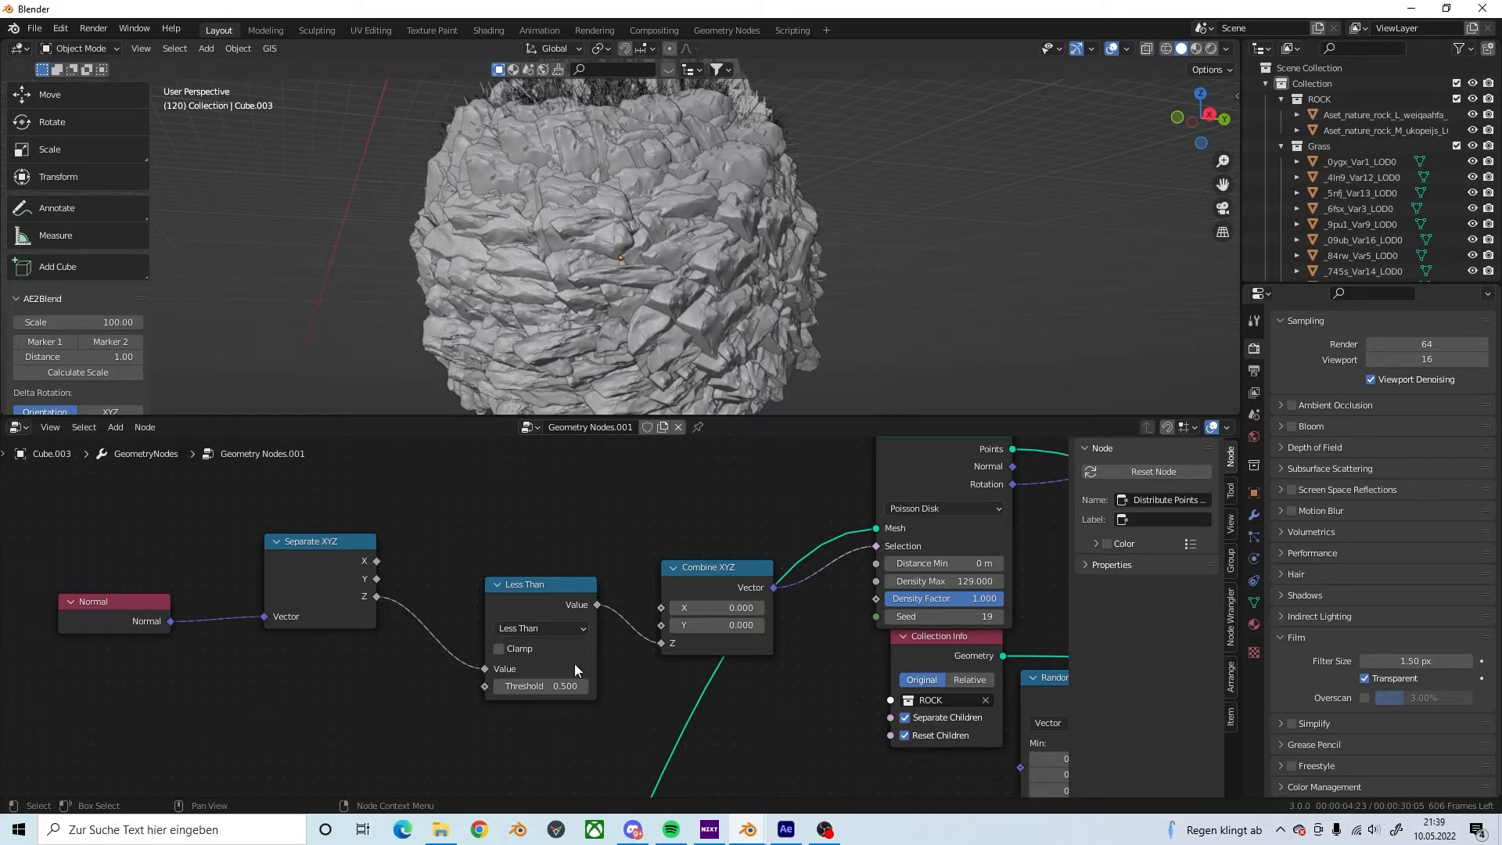
left_click_drag(541, 686, 595, 686)
left_click(557, 686)
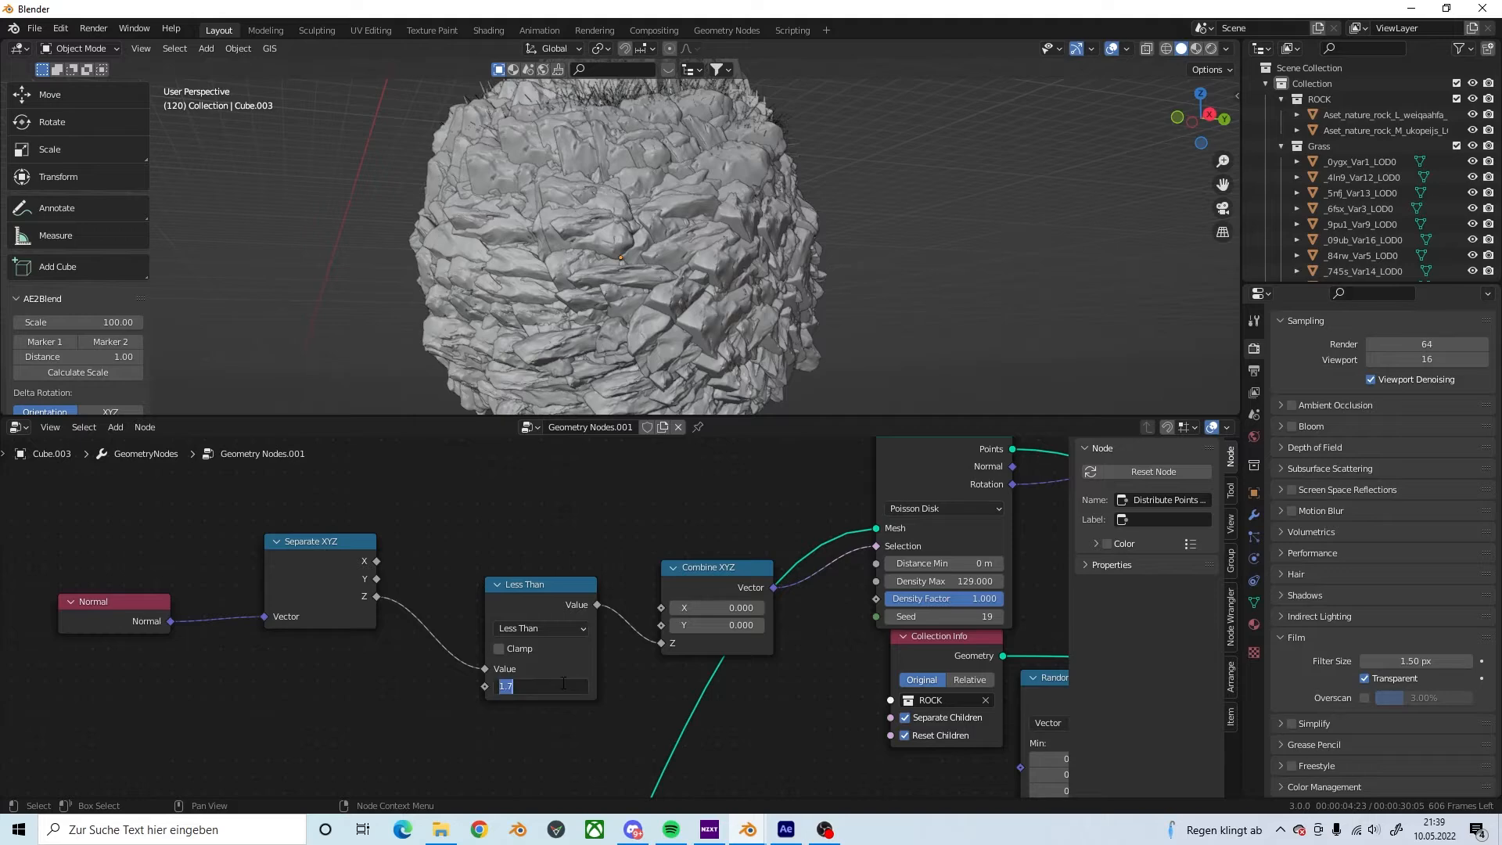
type("0.5")
key("Return")
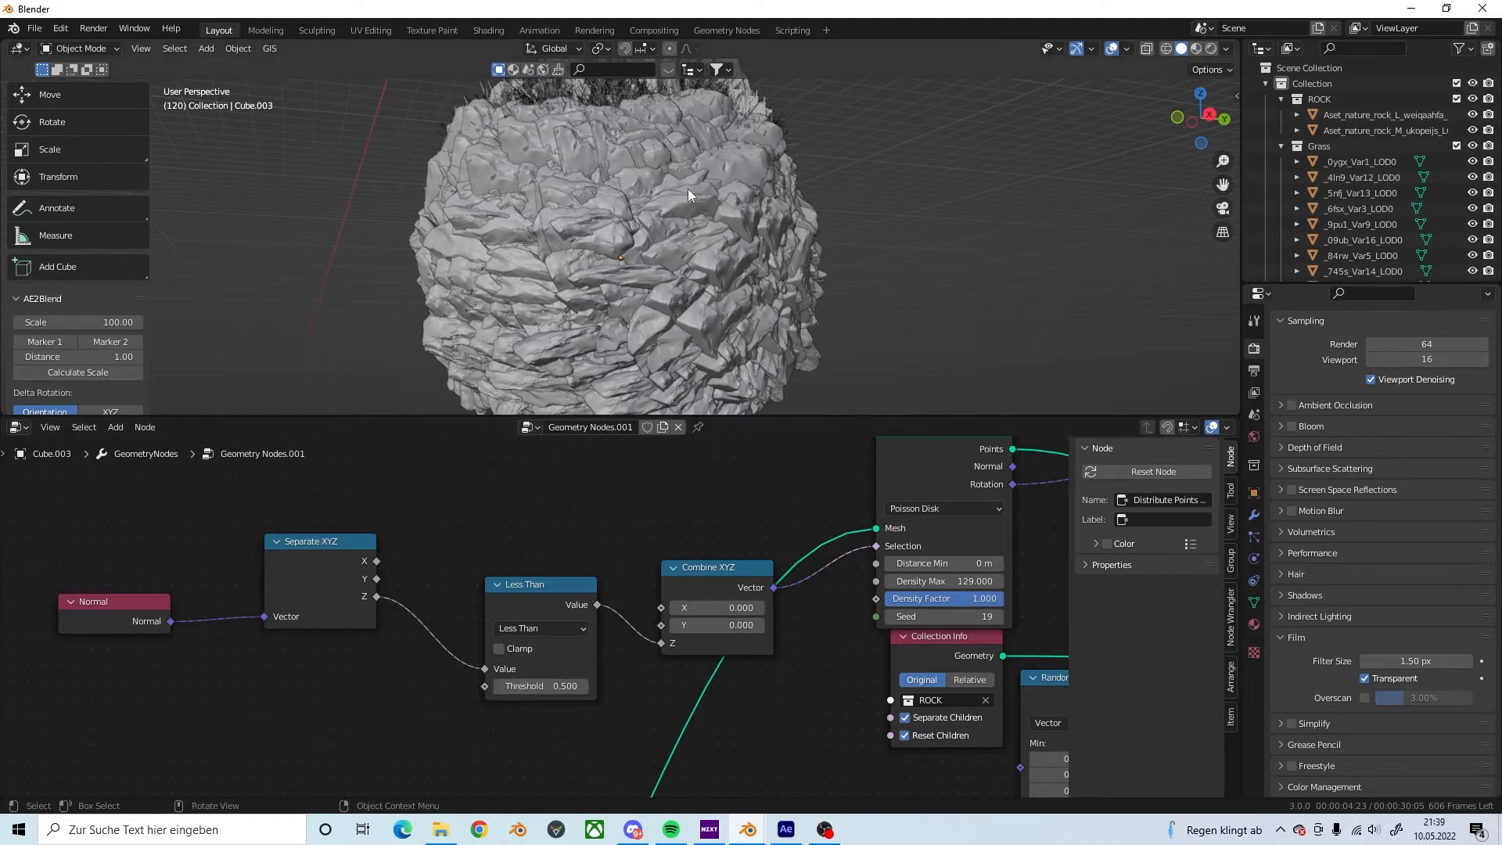
Step: Try a different Rotate By angle on the Rotate Euler node of the rock branch and undo it
middle_click_drag(688, 189, 670, 259)
scroll(798, 672, "down", 4)
middle_click_drag(1060, 567, 663, 604)
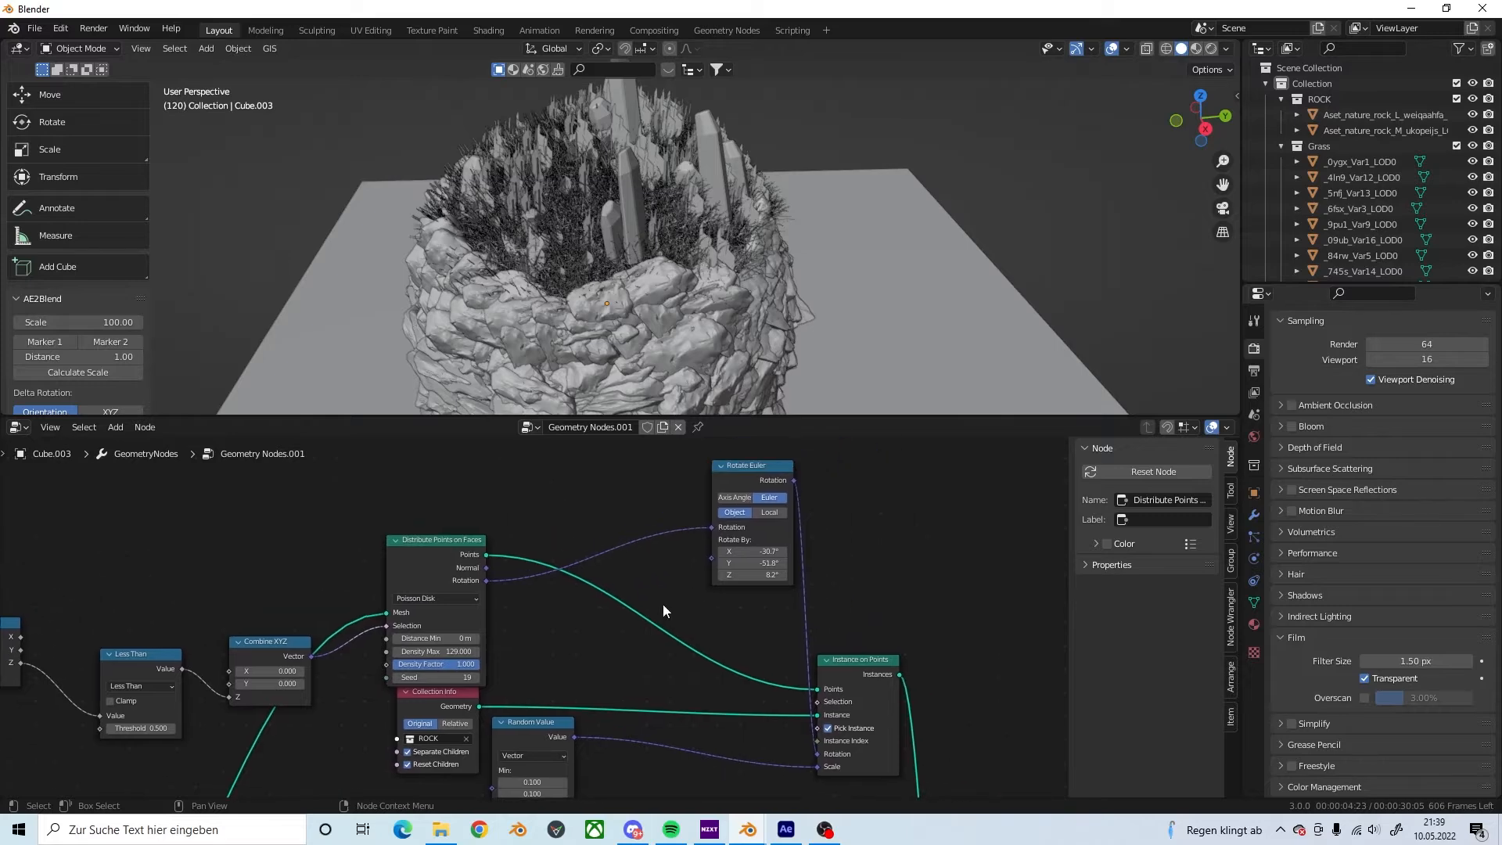
scroll(754, 594, "up", 2)
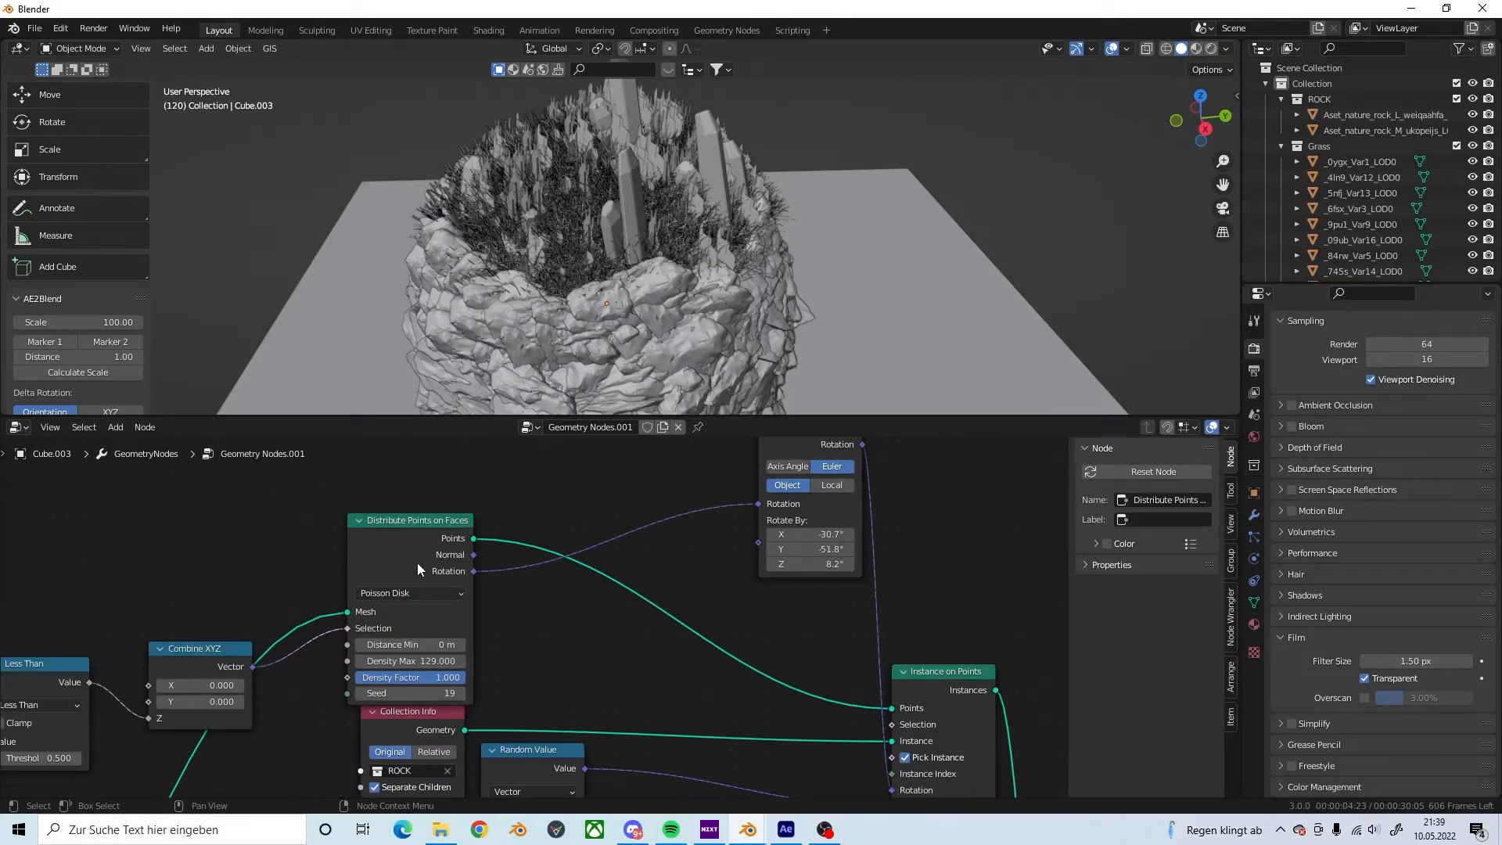
scroll(503, 588, "down", 2)
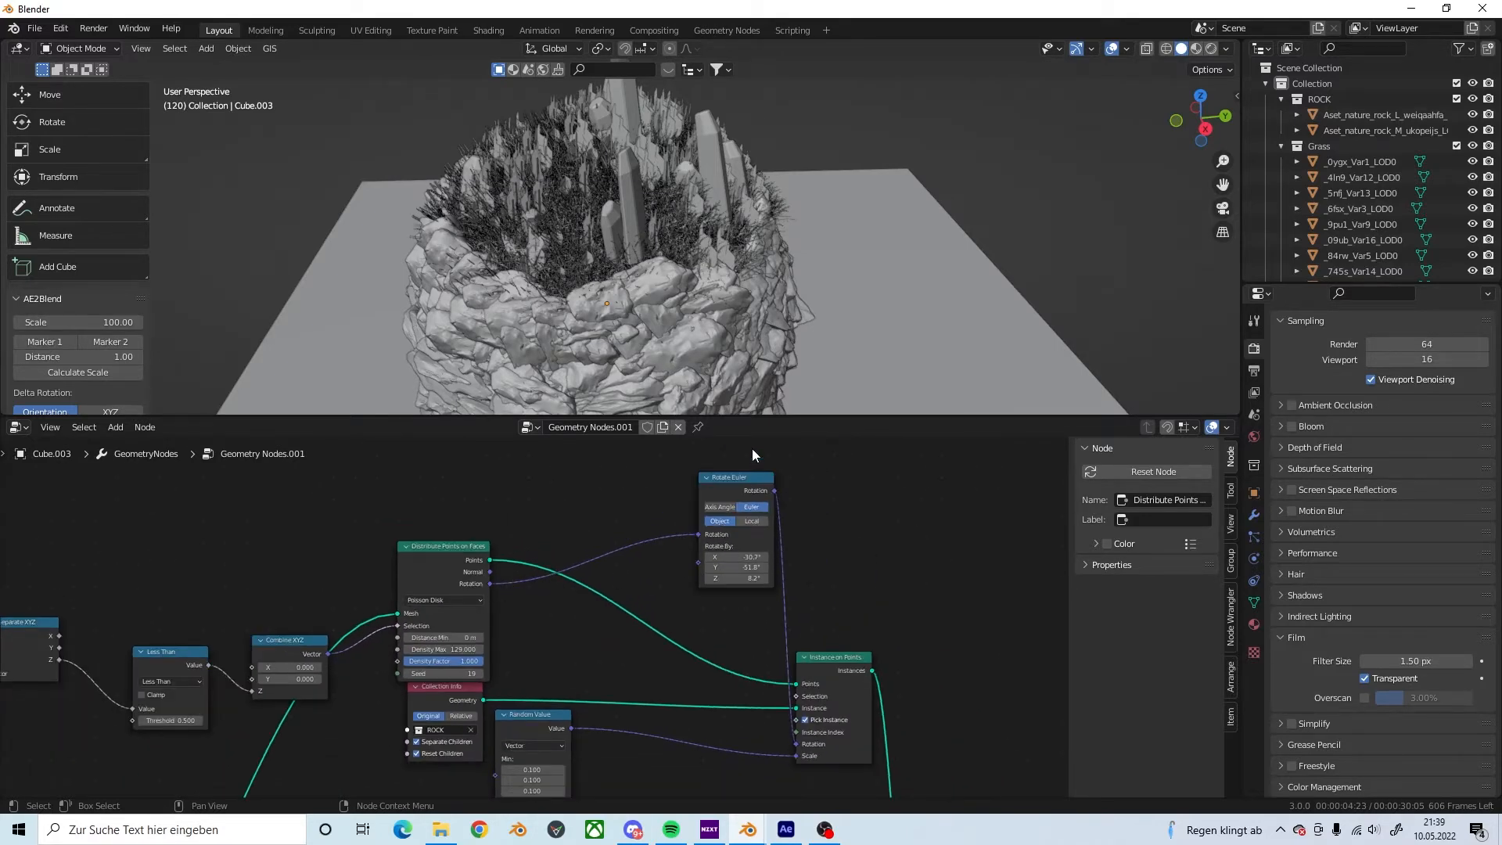
middle_click_drag(777, 777, 679, 707)
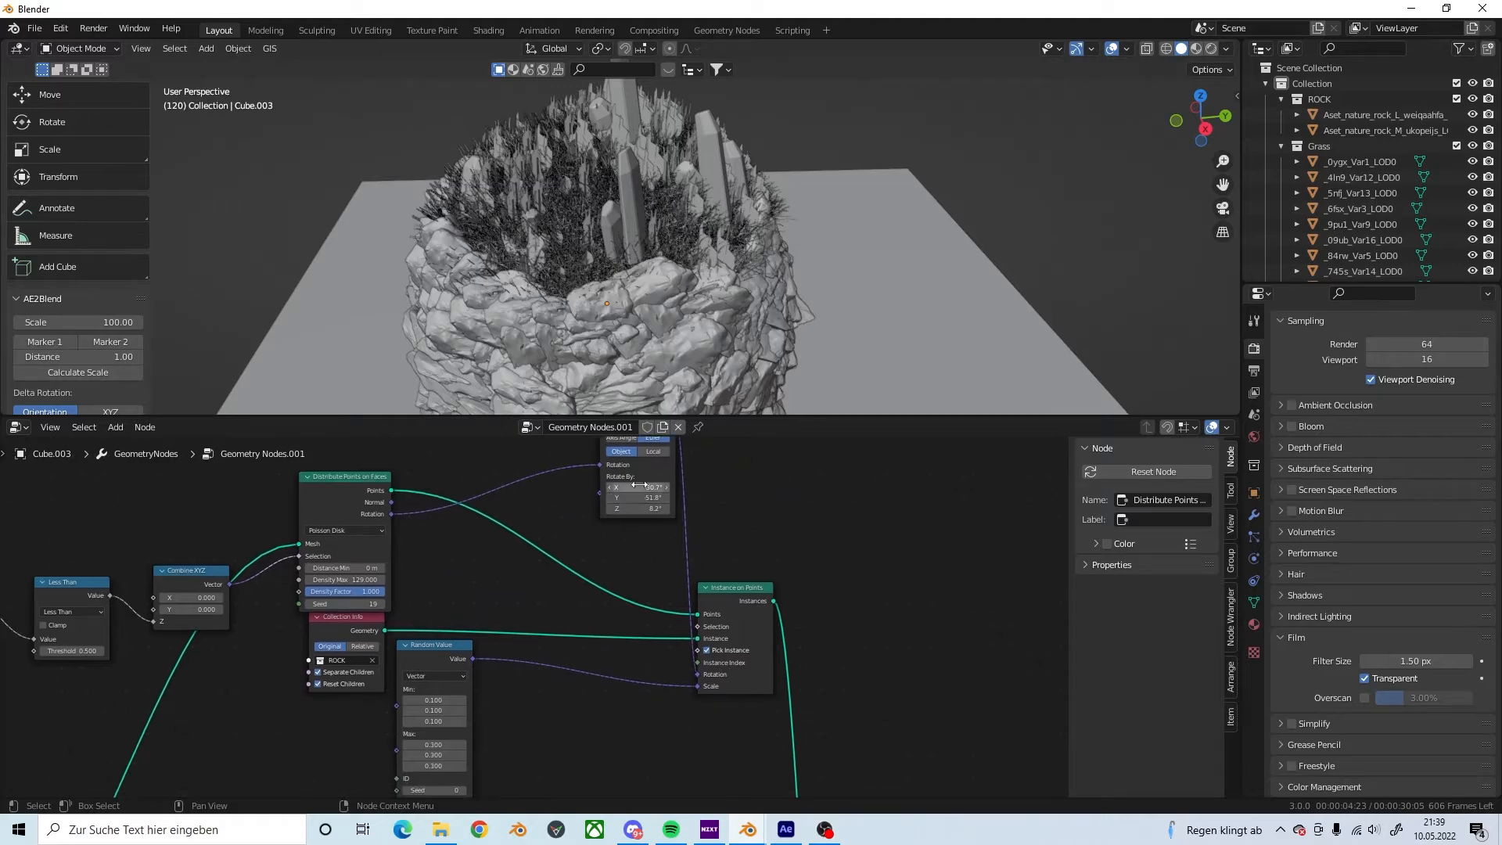
left_click_drag(639, 509, 697, 509)
key("ctrl+z")
Step: Examine the Min and Max vectors of the Random Value node that drives the rock instances' scale
scroll(692, 683, "down", 3)
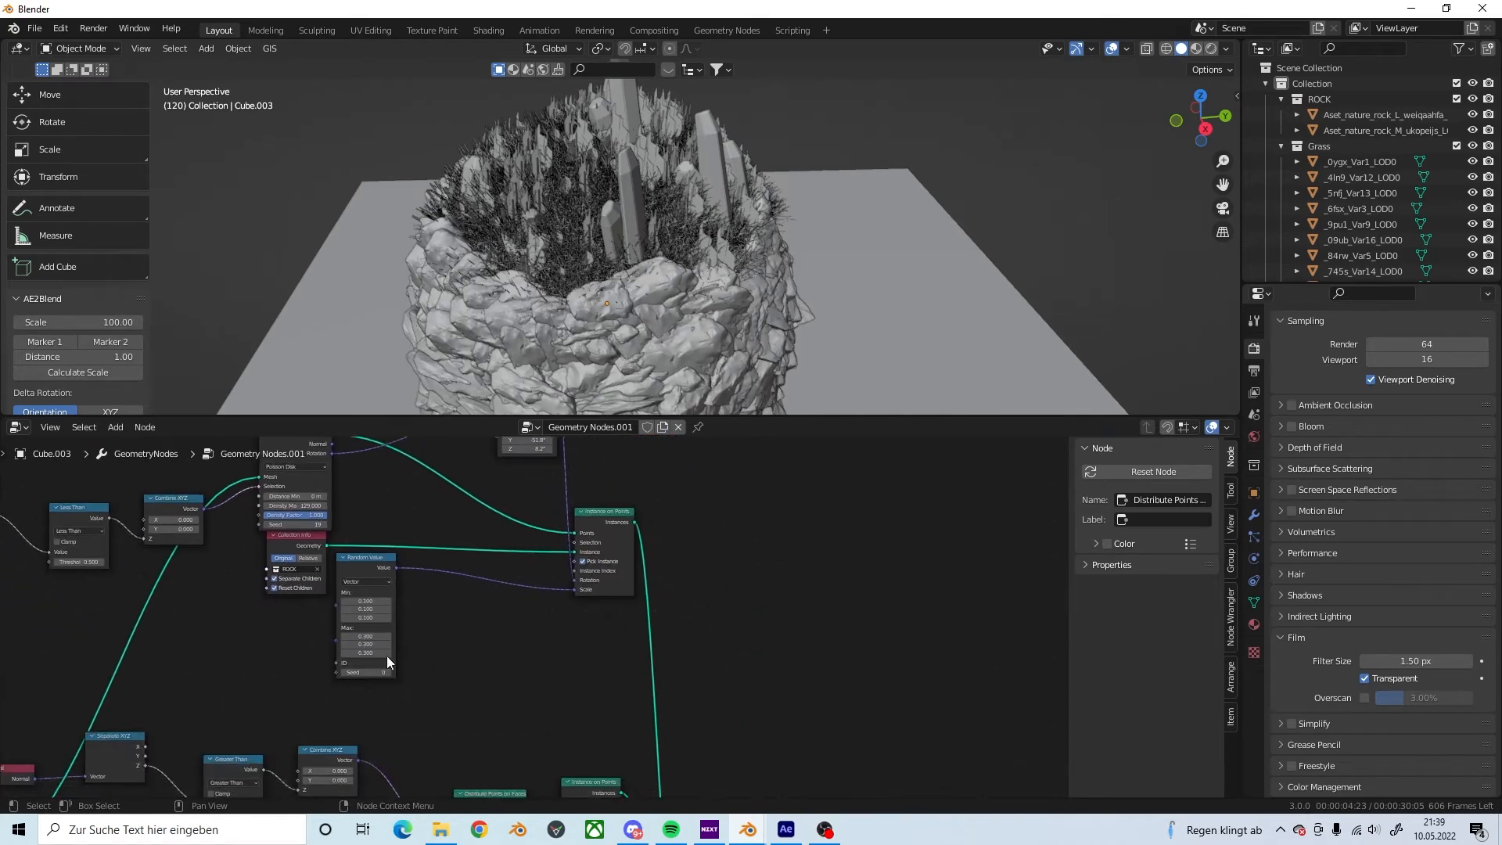
scroll(387, 656, "up", 3)
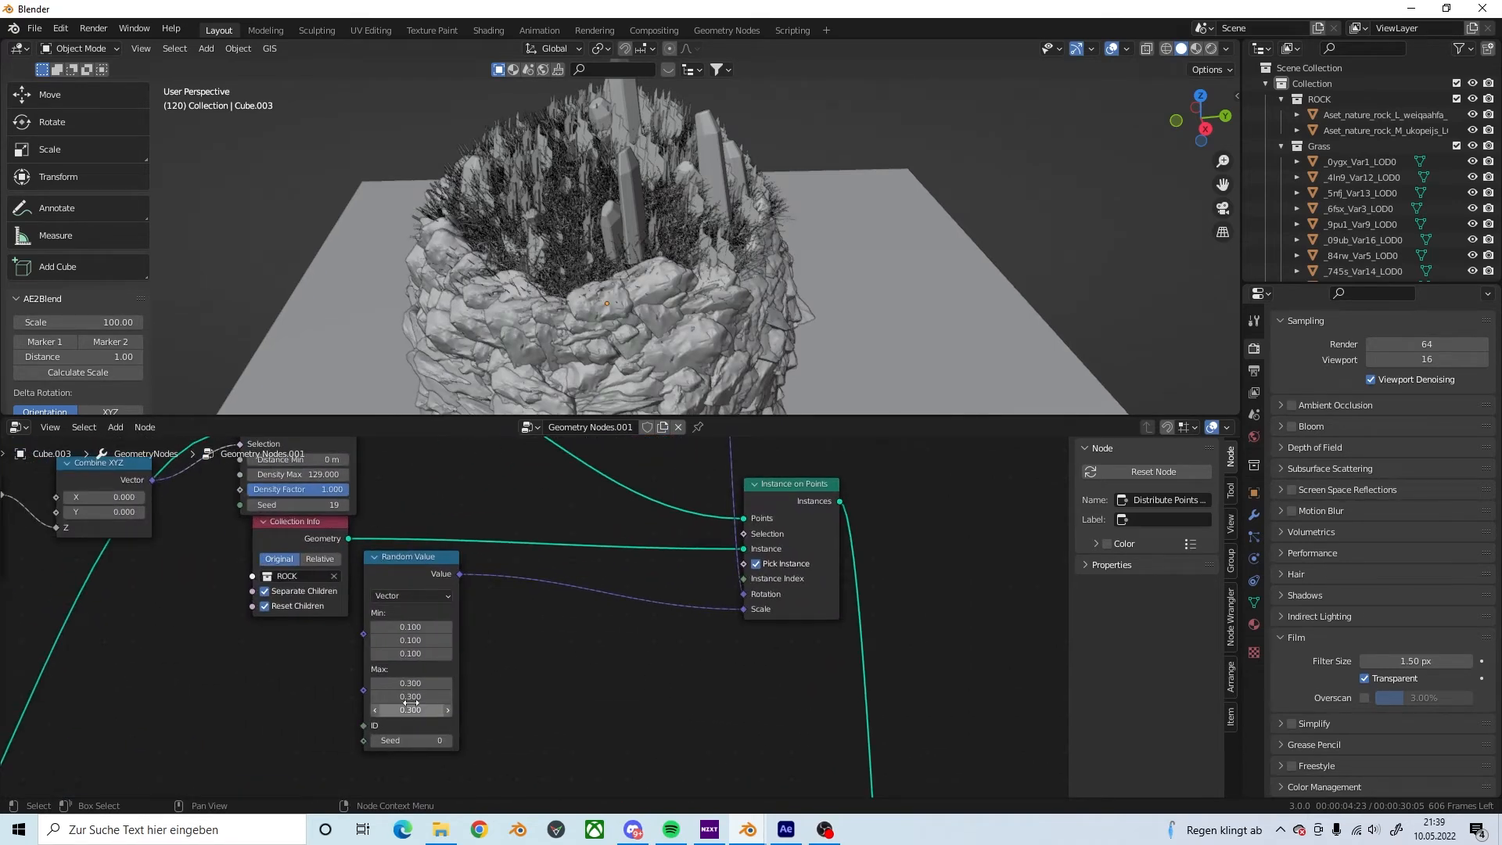
scroll(720, 677, "down", 4)
middle_click_drag(791, 724, 662, 550)
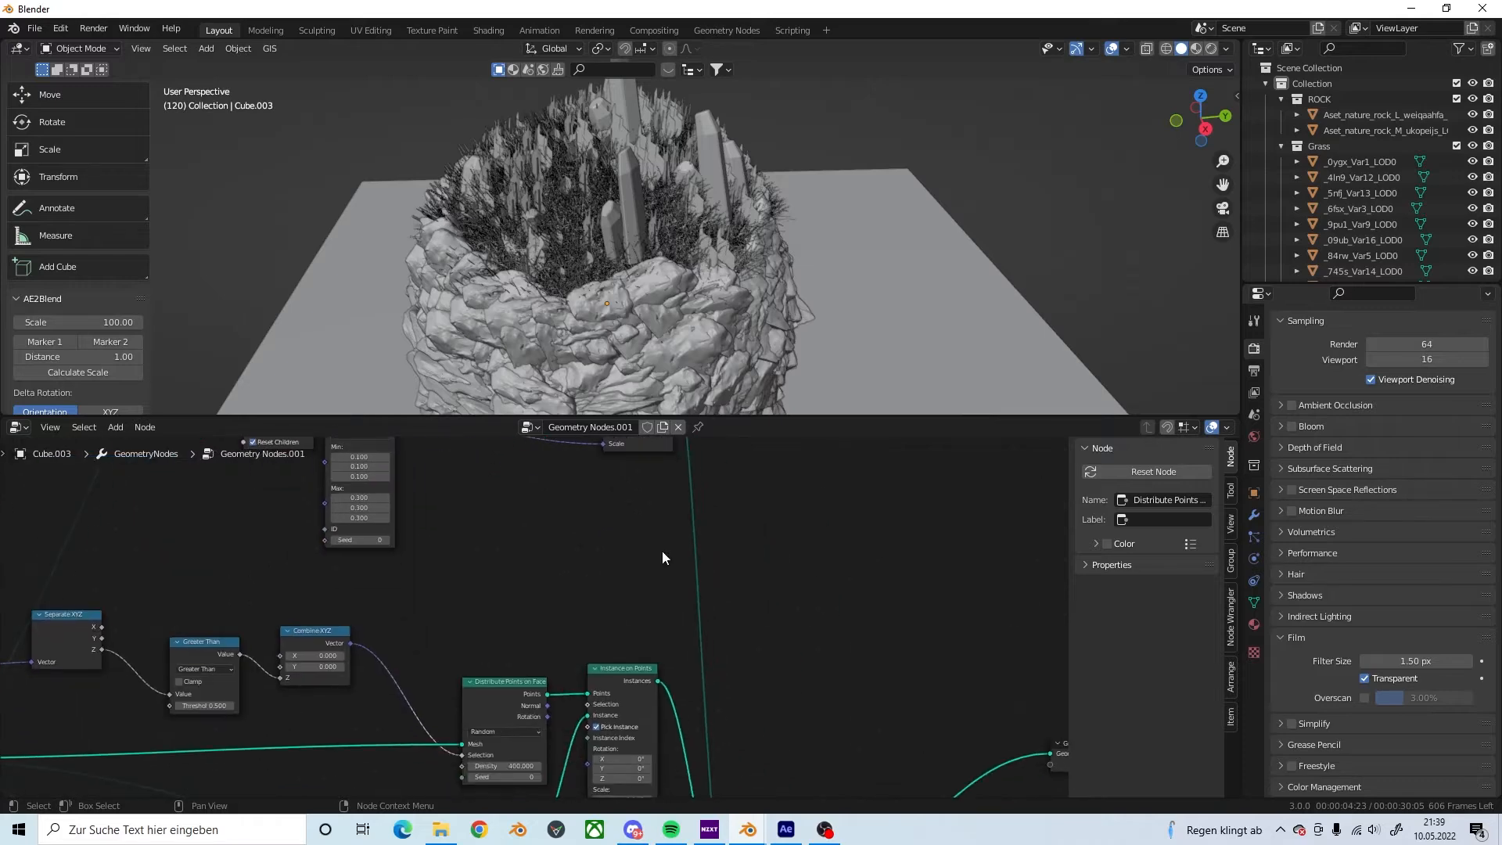
Step: Select the island and move it along X toward the far end of the table plane
middle_click_drag(730, 671, 610, 472)
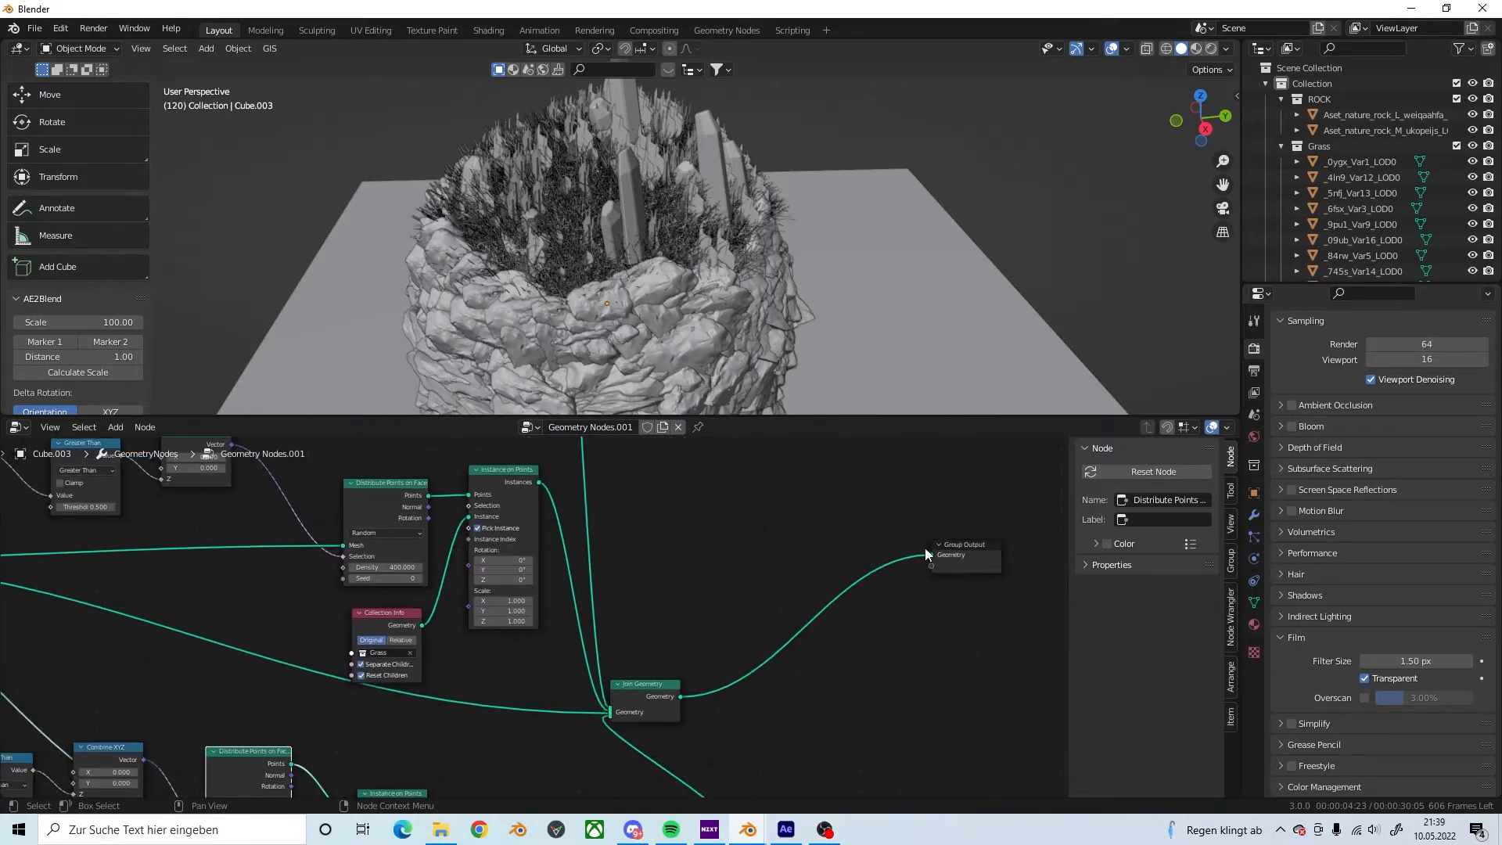
scroll(724, 296, "down", 3)
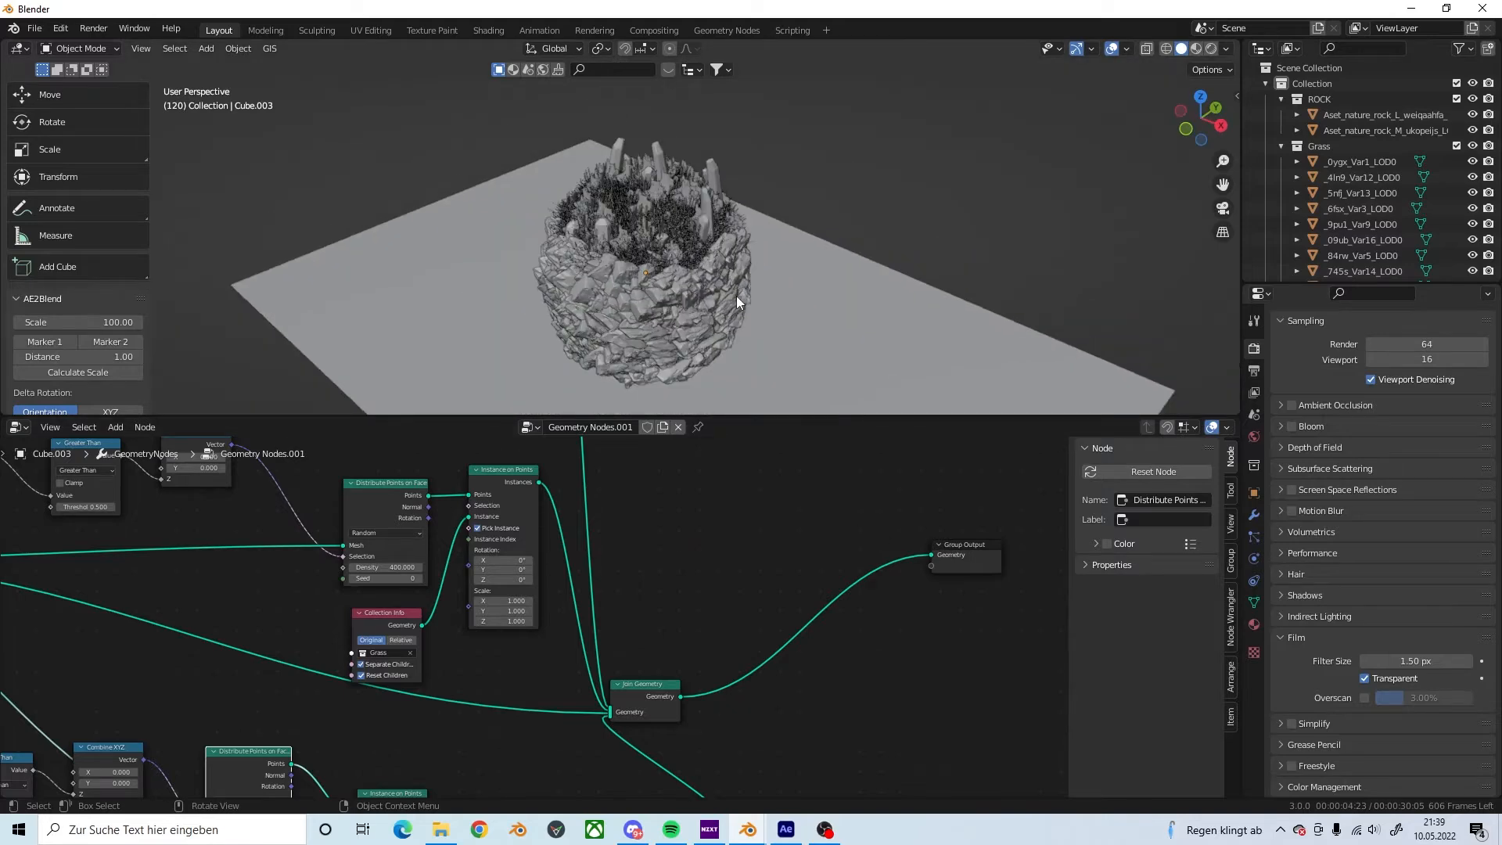
mouse_move(627, 303)
middle_mouse_down()
mouse_move(687, 261)
mouse_move(640, 289)
middle_mouse_up()
left_click(639, 292)
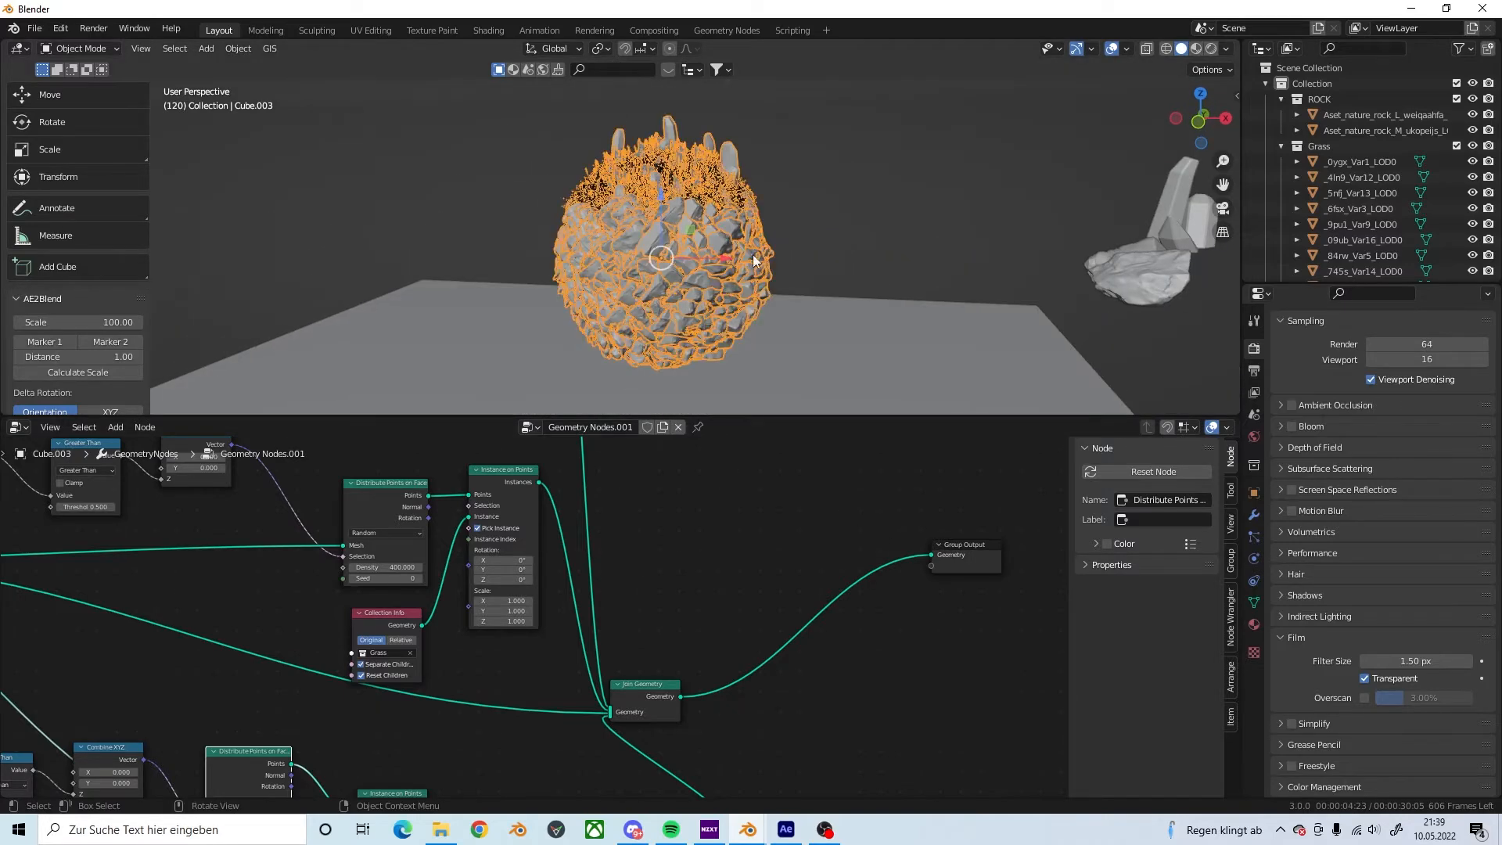
left_click_drag(719, 270, 432, 264)
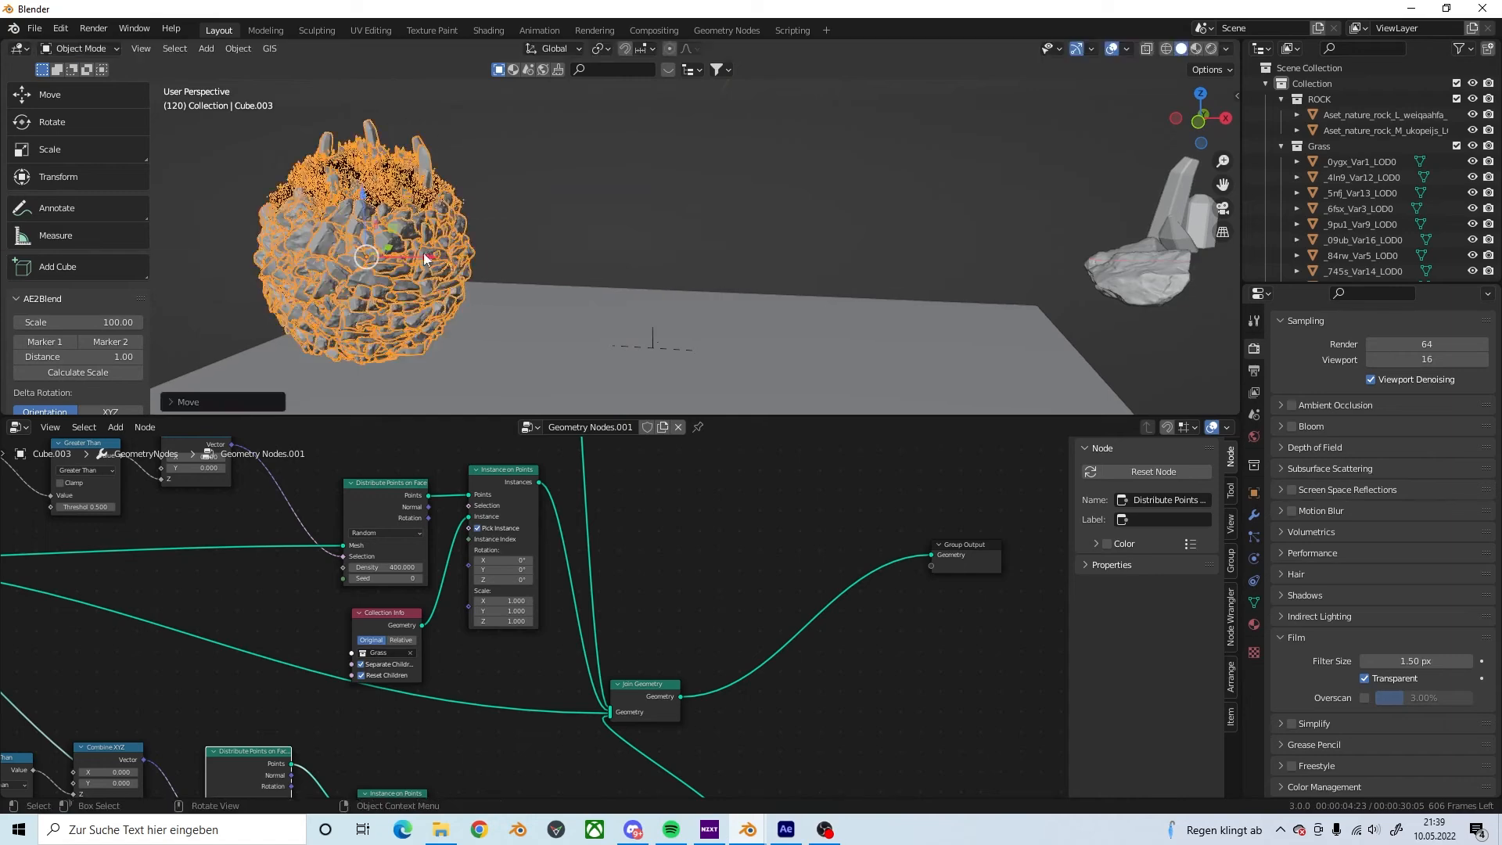
middle_click_drag(429, 257, 496, 288)
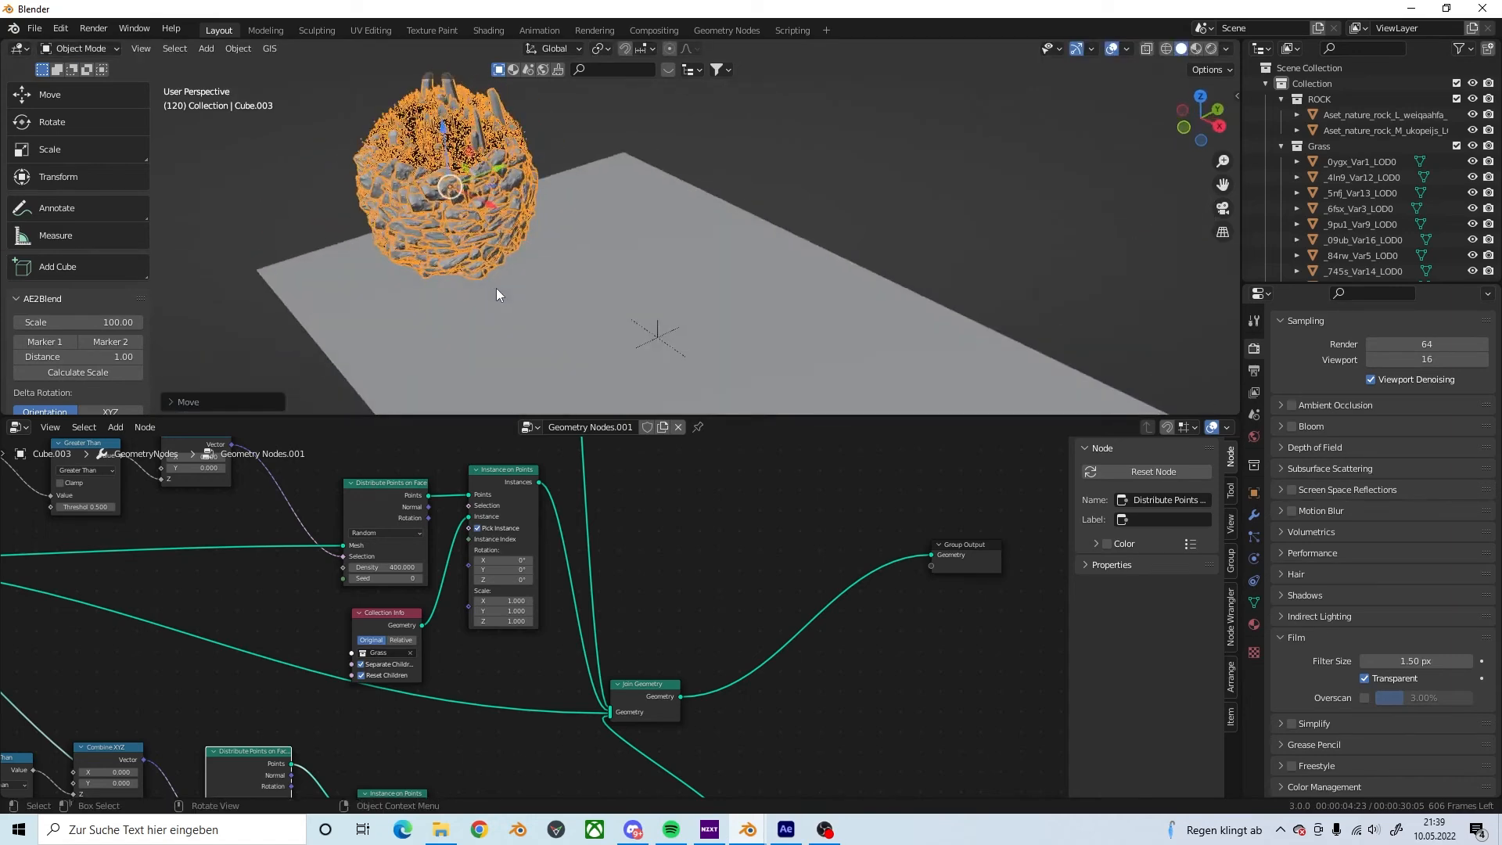
middle_click_drag(523, 162, 554, 260)
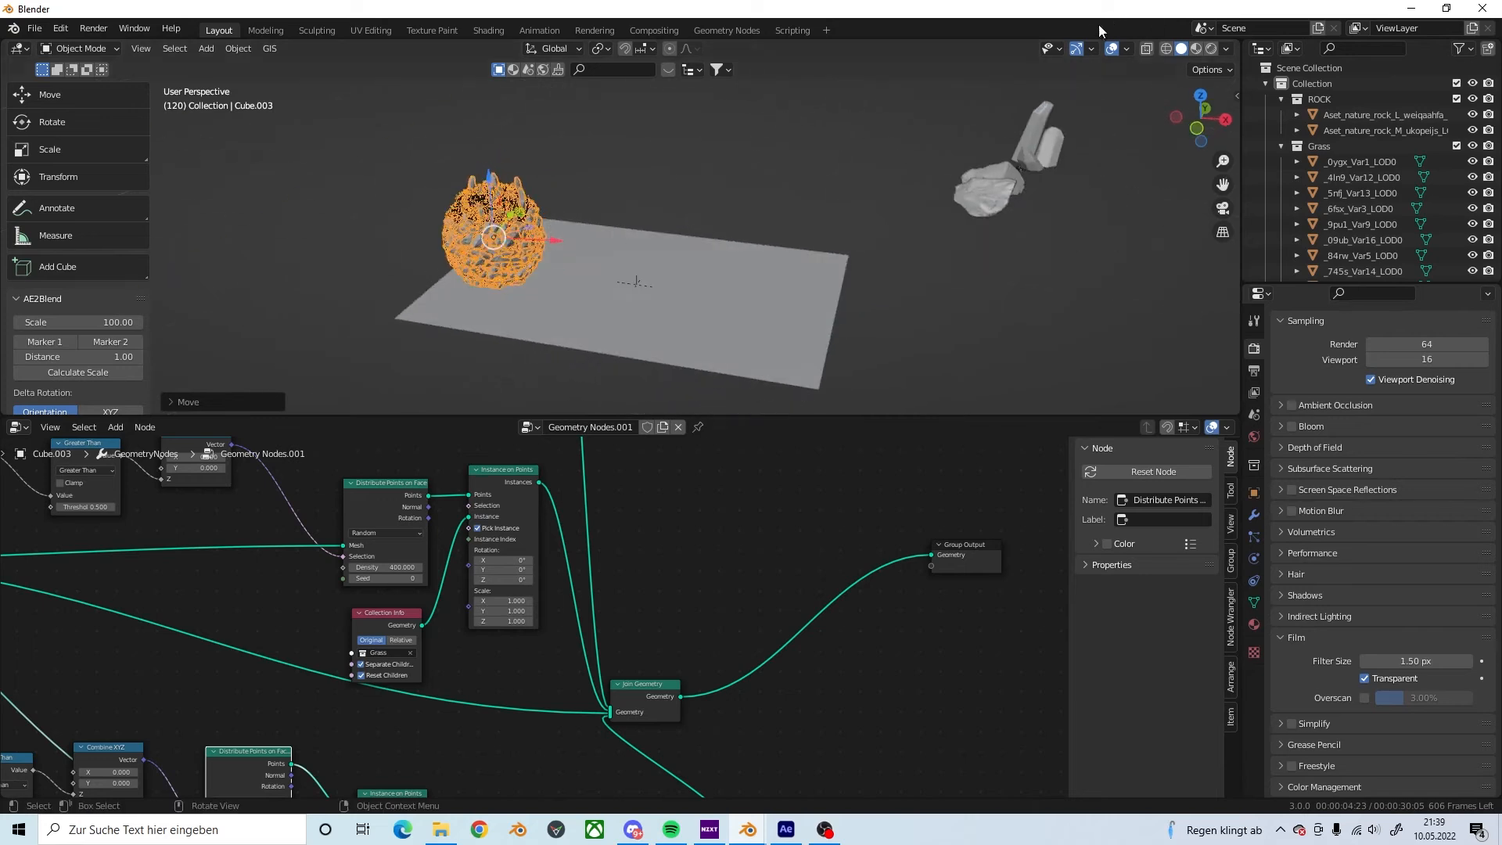
Step: Turn off the move gizmo and place a duplicate of the island at the opposite end of the table plane
left_click(1090, 48)
left_click(1033, 200)
key("shift+d")
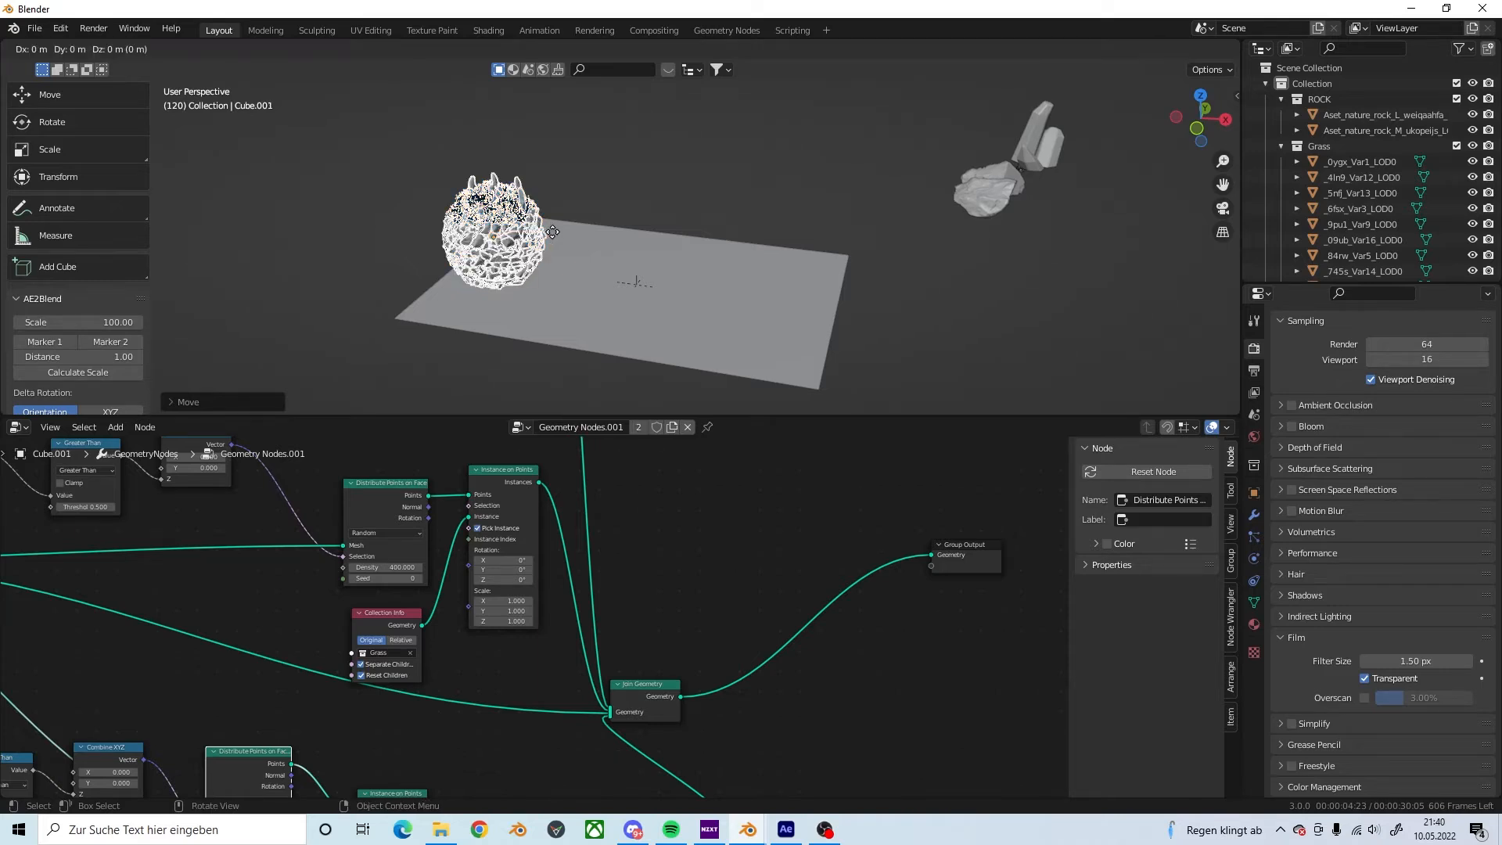
left_click(782, 289)
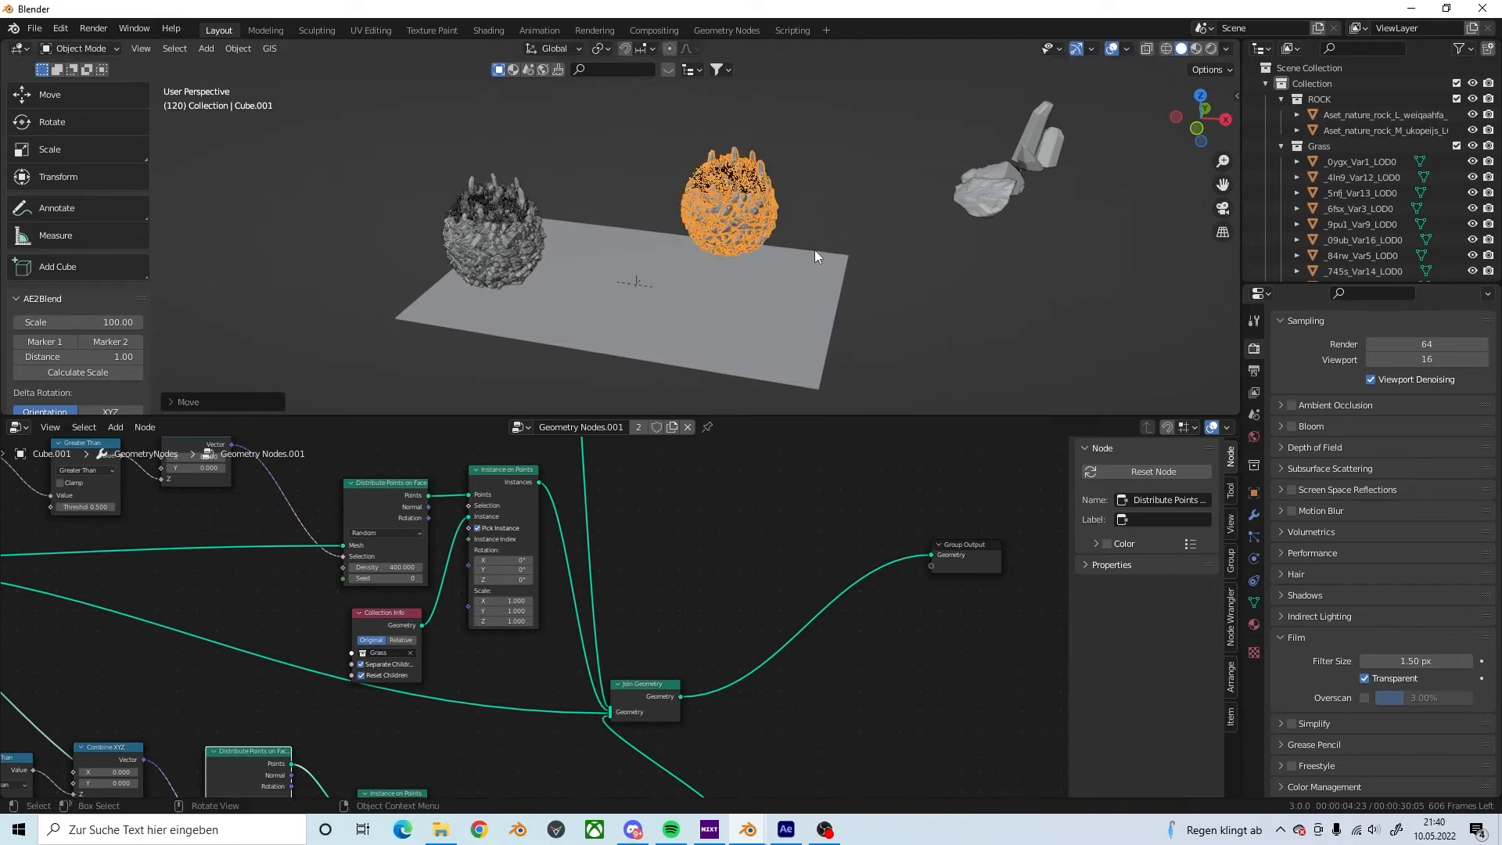
middle_click_drag(815, 250, 814, 266)
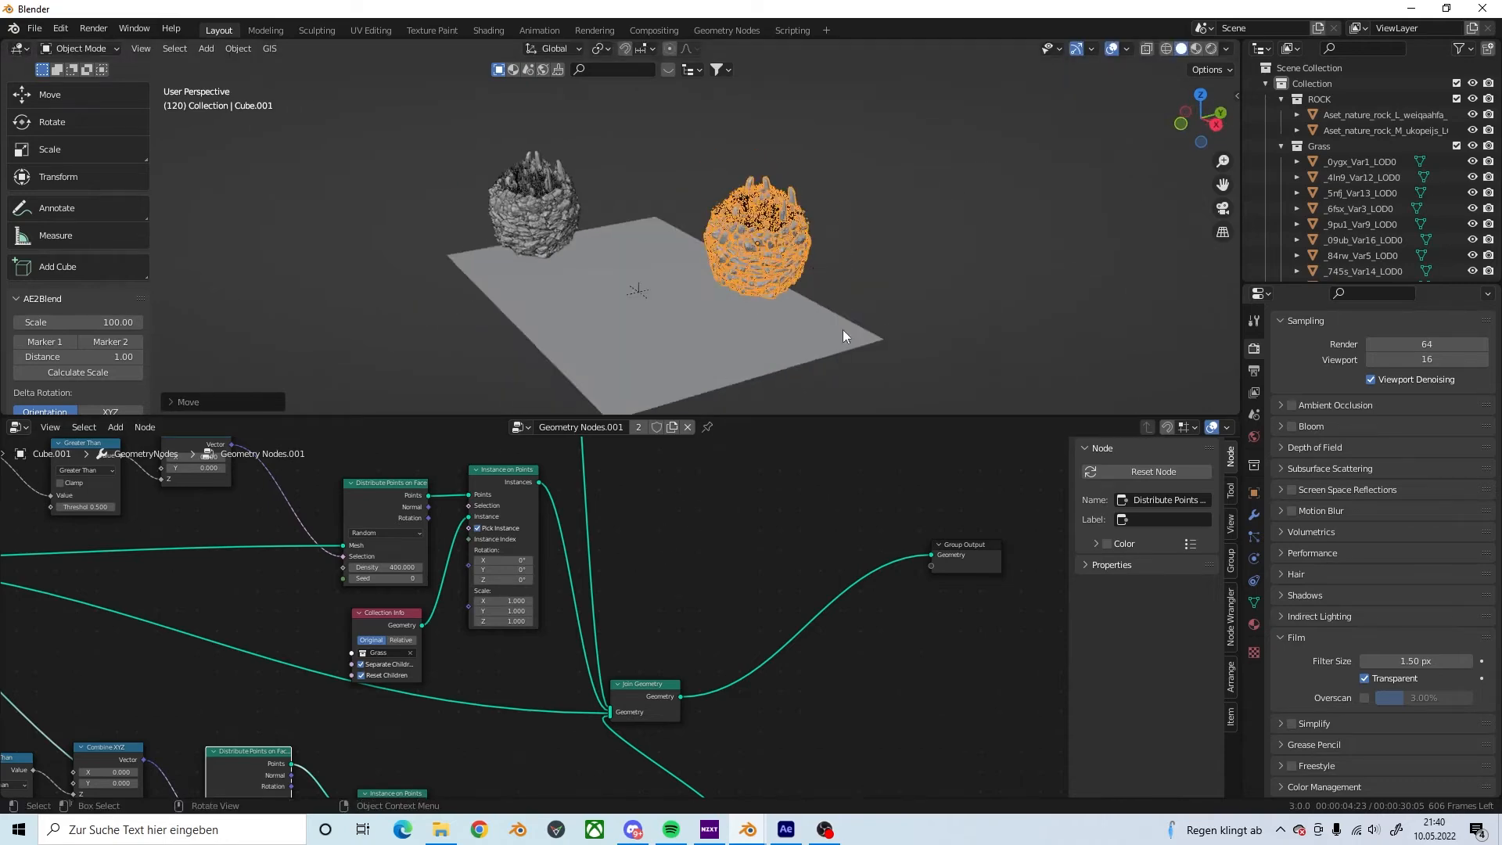
Step: Try a different Z scale on the Transform node of the duplicated island's shared node group and undo it
left_click(842, 225)
left_click(784, 254)
middle_click_drag(422, 639, 837, 465)
middle_click_drag(580, 638, 1085, 768)
scroll(704, 679, "up", 6)
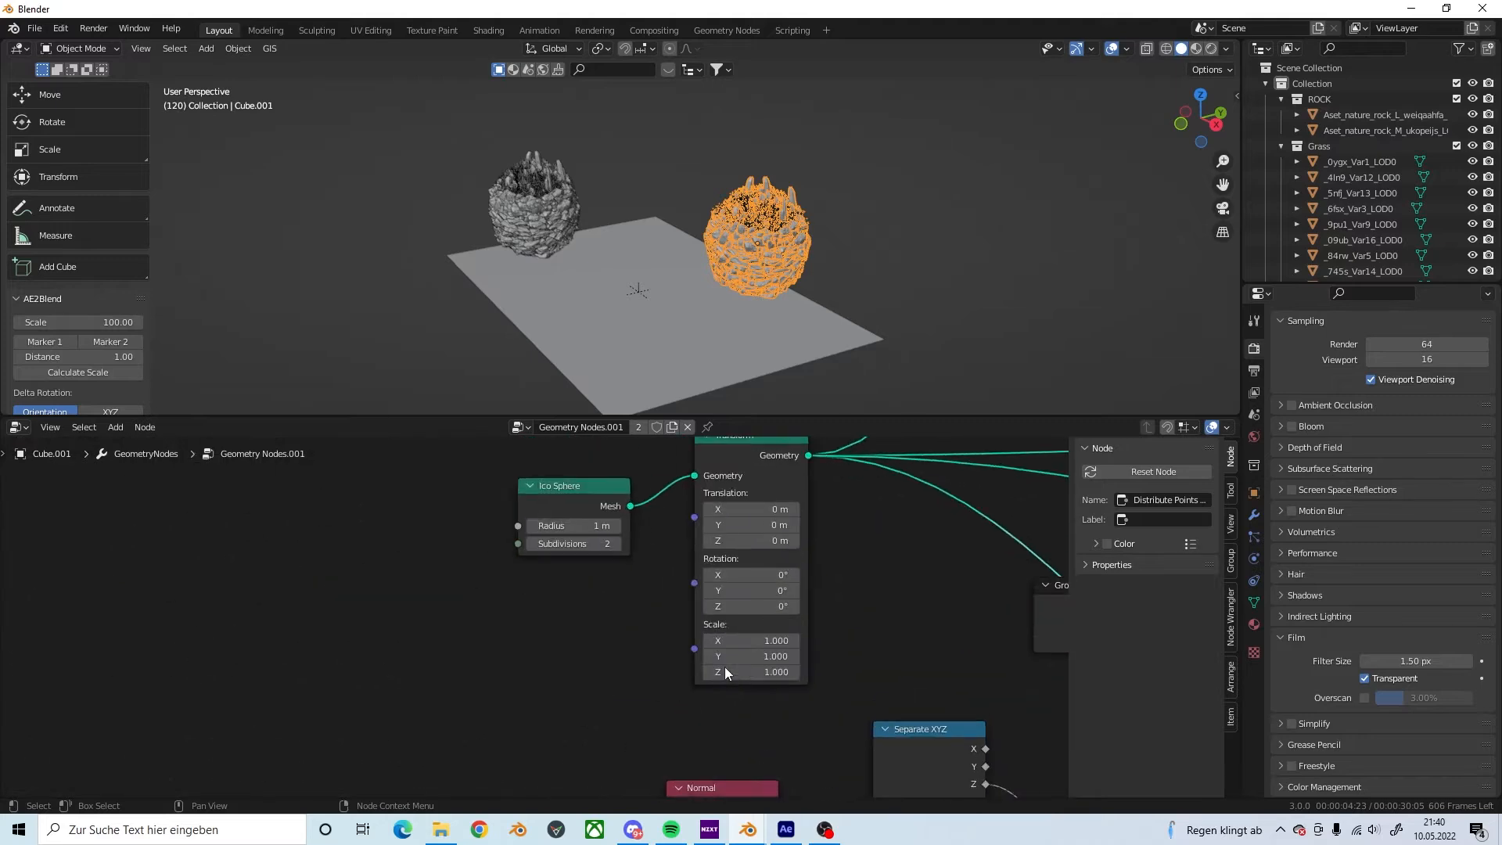
mouse_move(751, 674)
left_mouse_down()
mouse_move(805, 673)
mouse_move(759, 674)
mouse_move(779, 674)
left_mouse_up()
key("ctrl+z")
Step: Make the duplicated island's node group single-user and set its Transform node's Z scale to 1.6
left_click(672, 428)
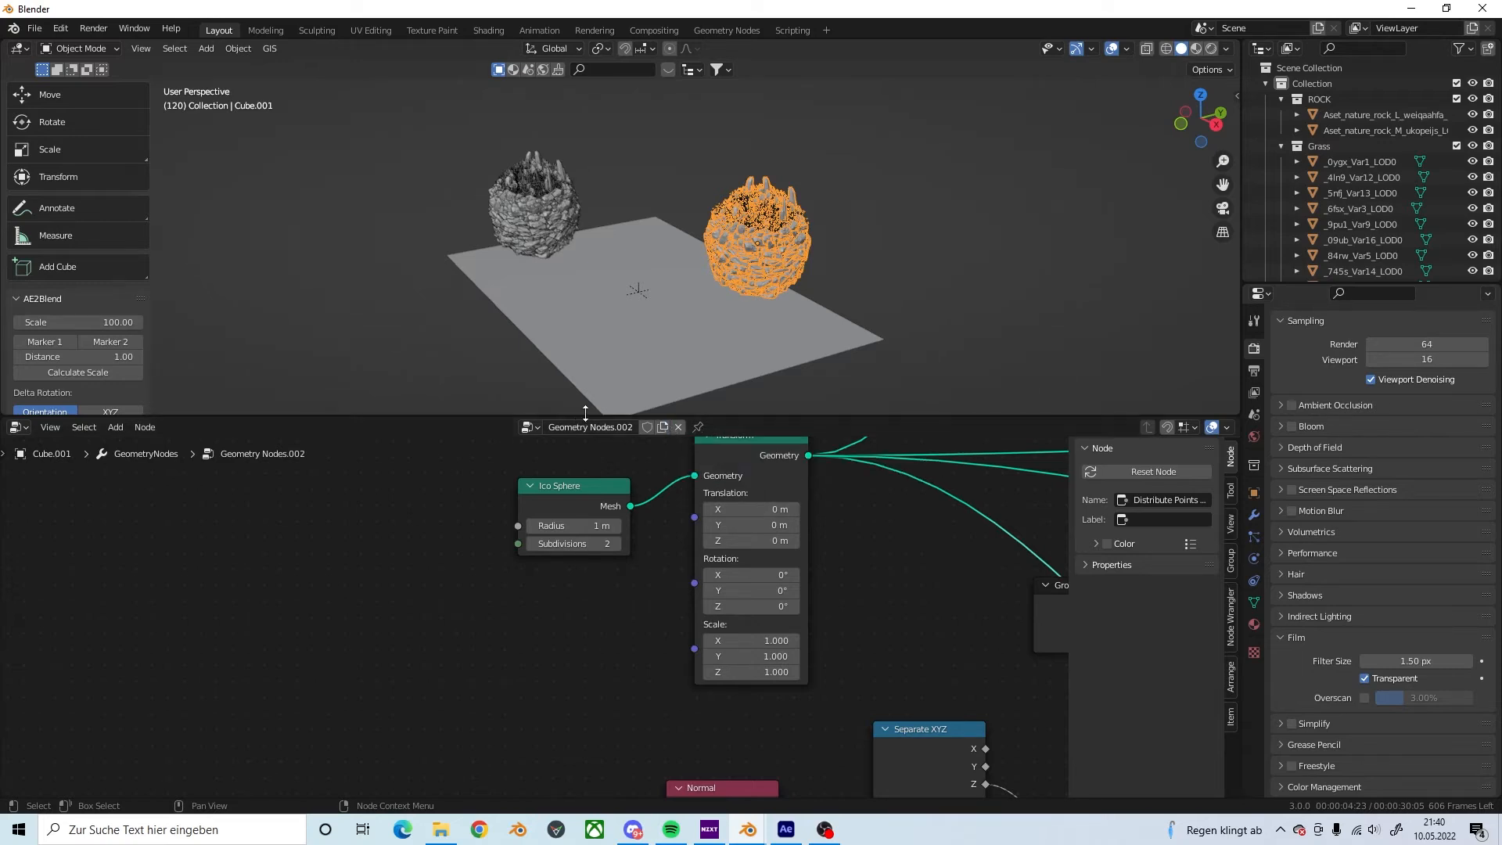
left_click(752, 672)
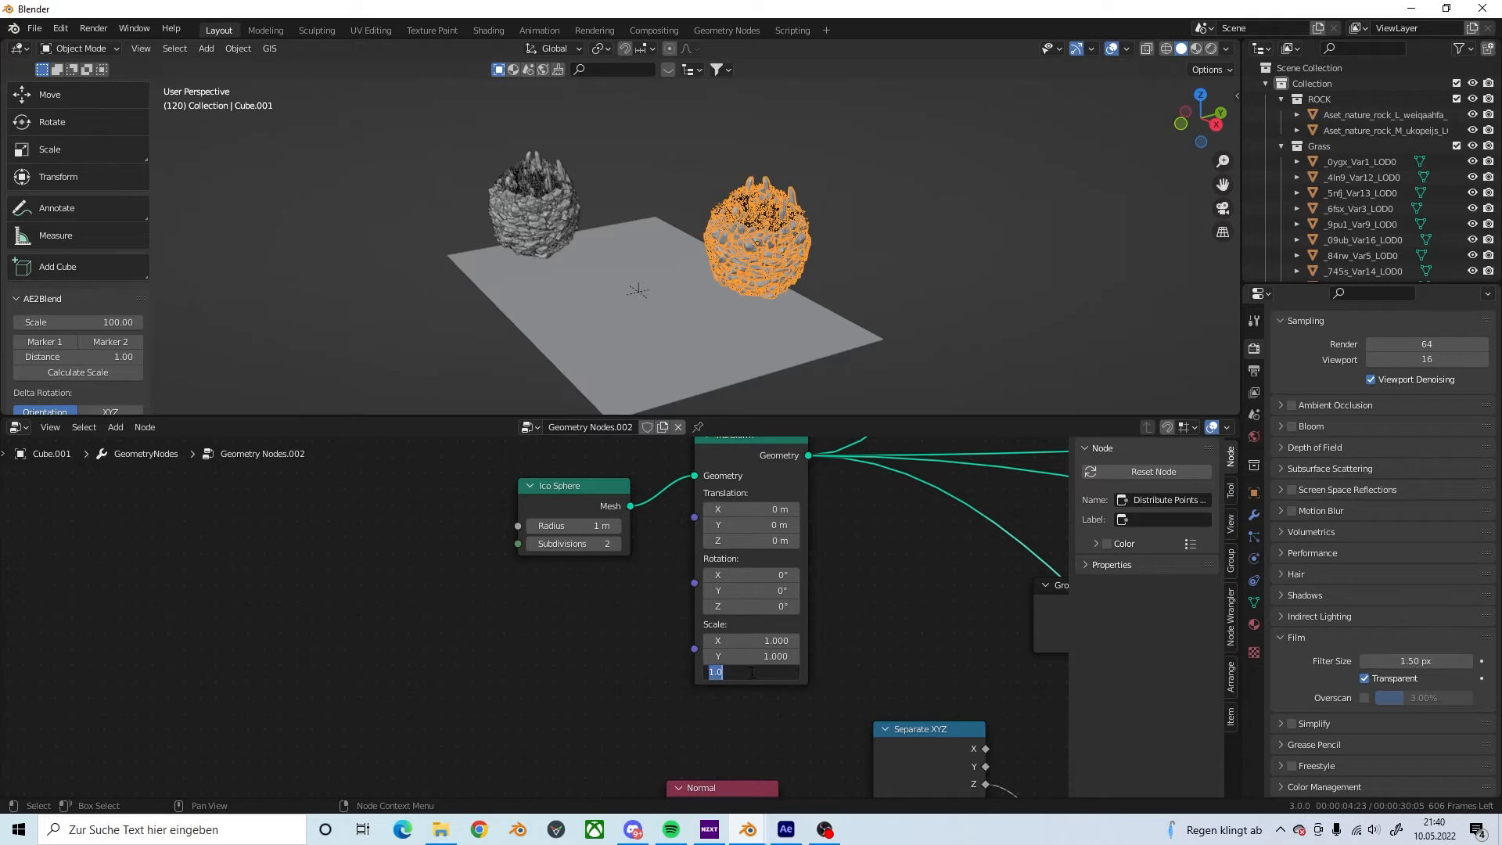
type("1.6")
key("Return")
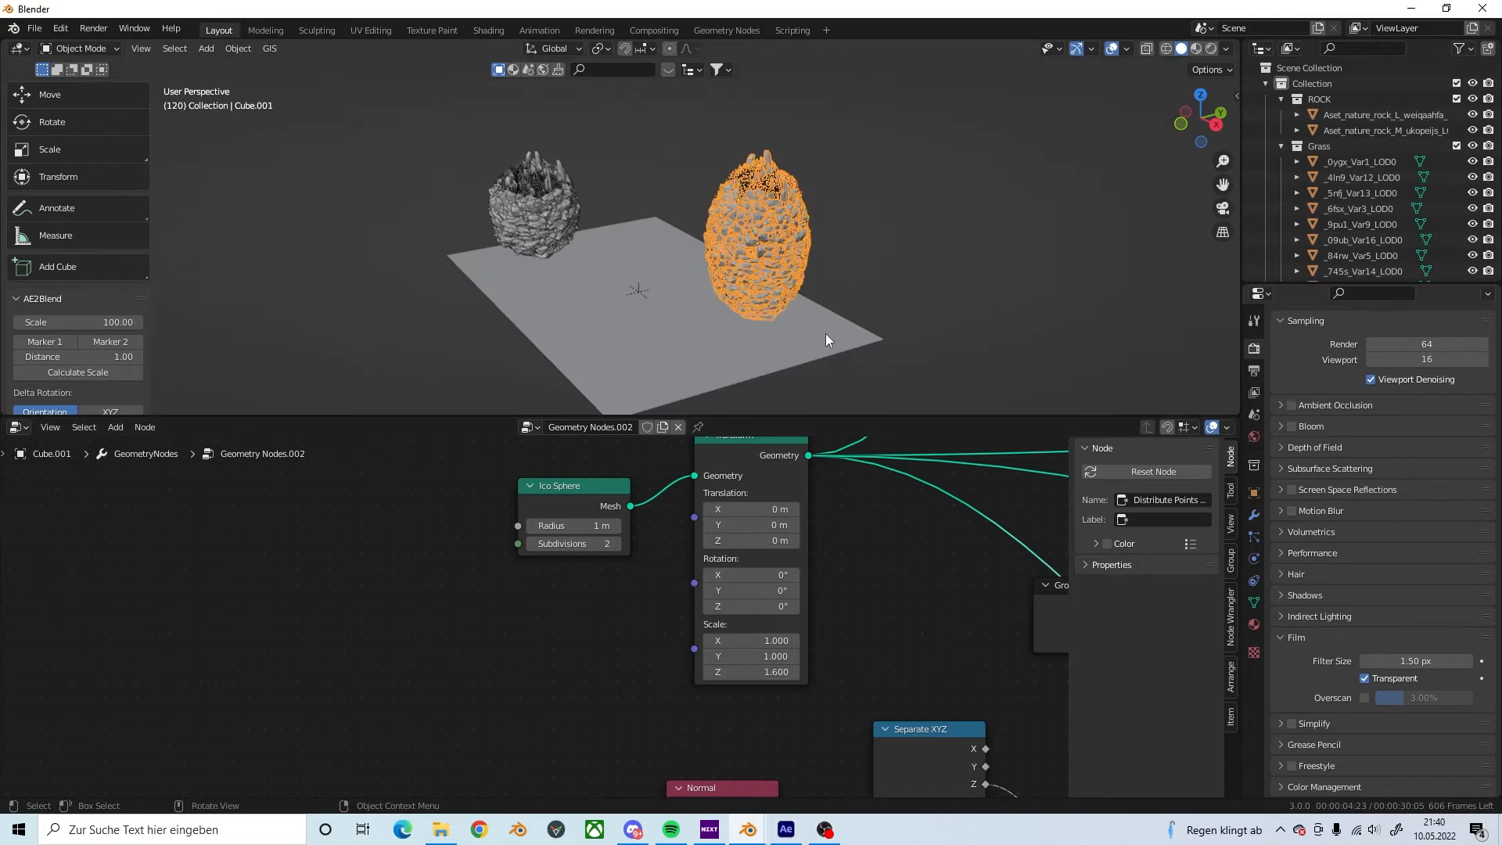
Step: Raise the stretched island along Z above the table plane and deselect it
key("g")
key("z")
left_click(876, 258)
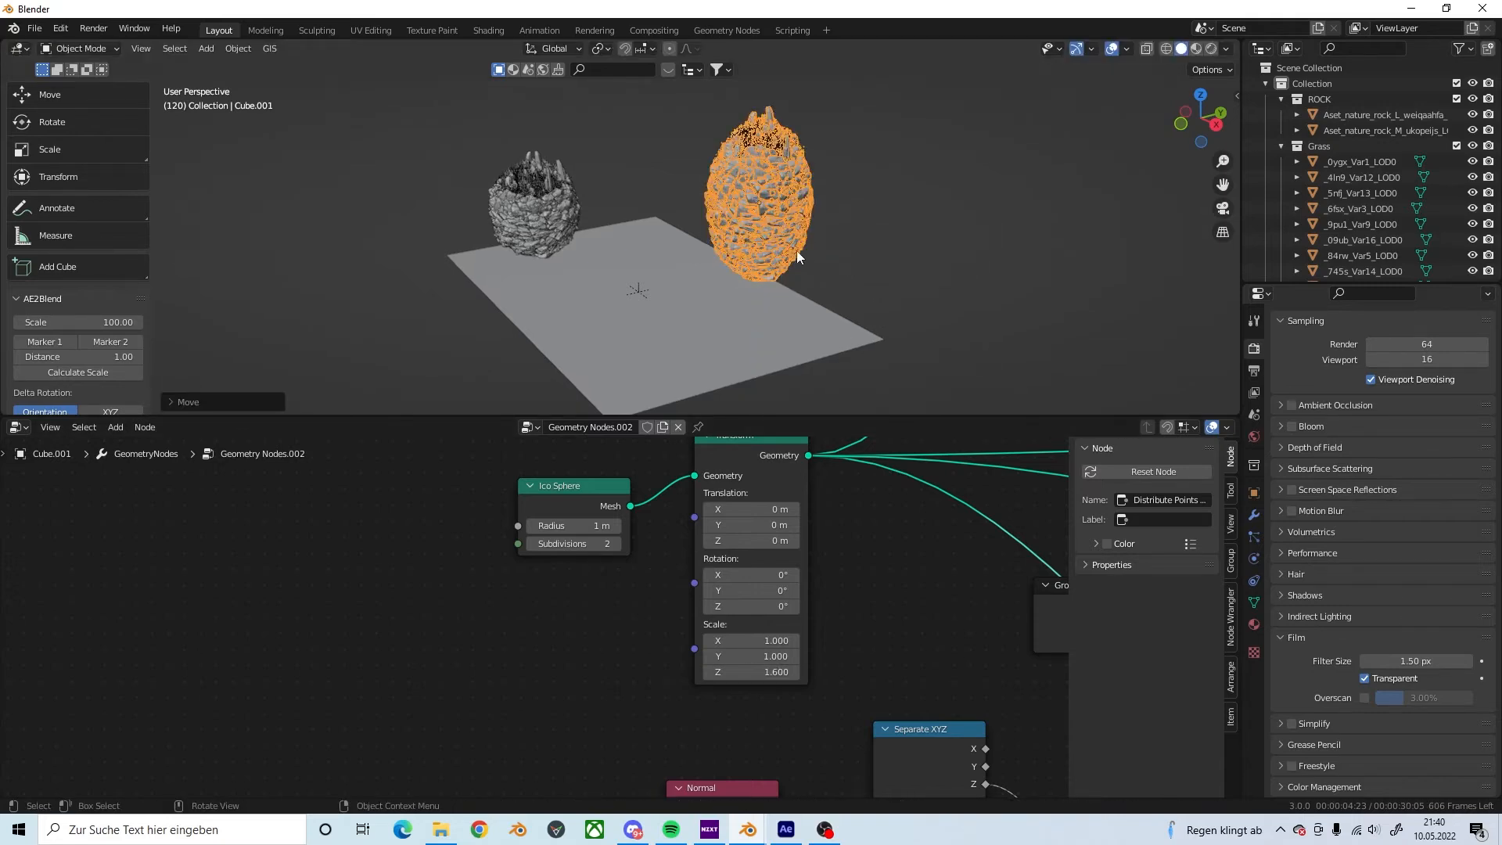
mouse_move(796, 250)
middle_mouse_down()
mouse_move(864, 218)
mouse_move(861, 248)
mouse_move(899, 253)
mouse_move(812, 256)
middle_mouse_up()
left_click(863, 223)
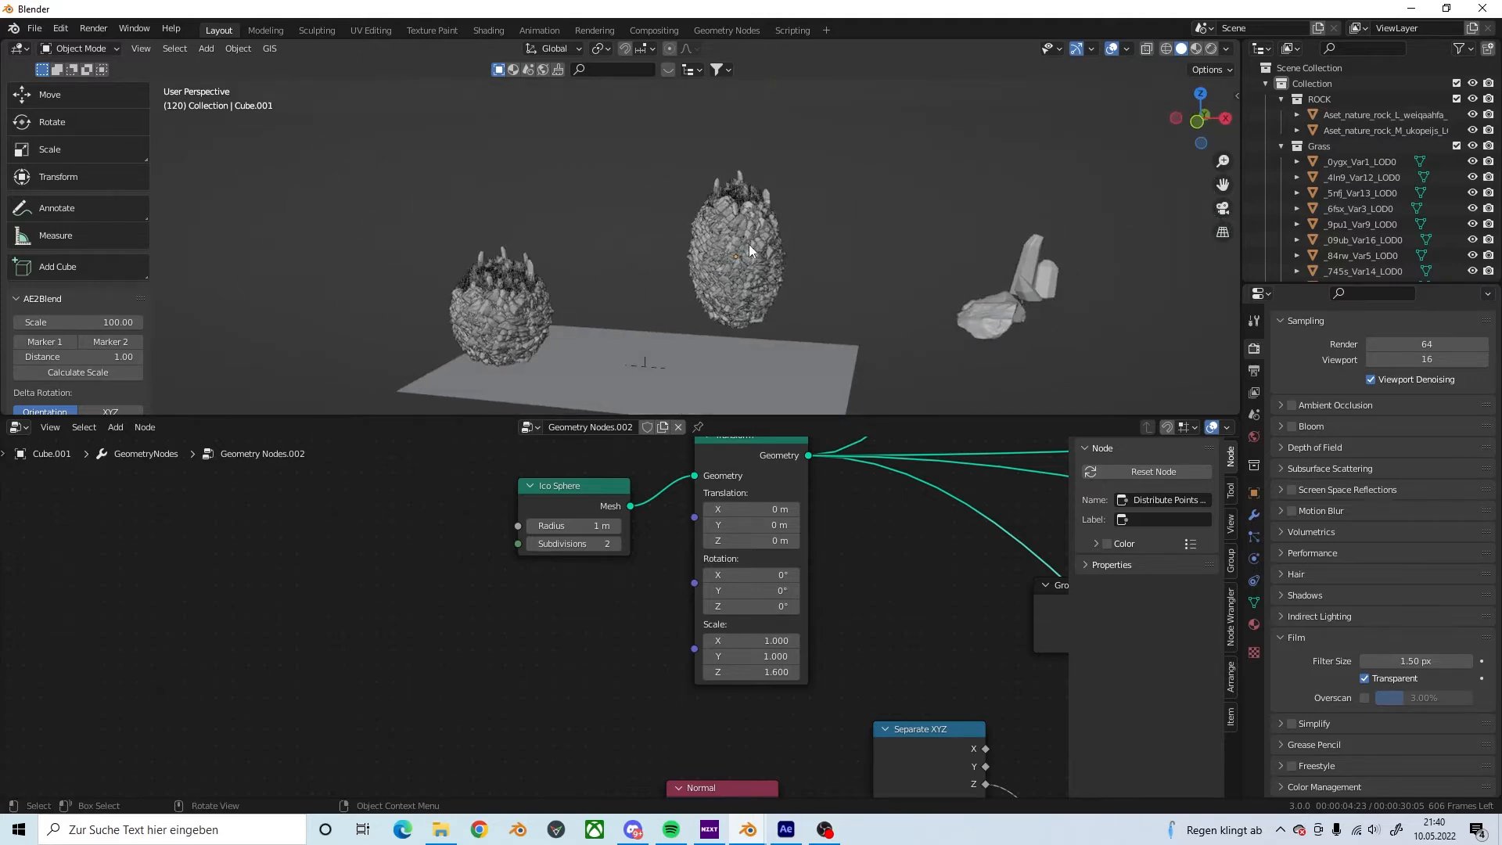
Step: In the camera view, move the small island along X and Y so it sits closer to the wide island
middle_click_drag(749, 244, 665, 227)
scroll(726, 219, "up", 4)
scroll(739, 223, "down", 3)
key("KP_0")
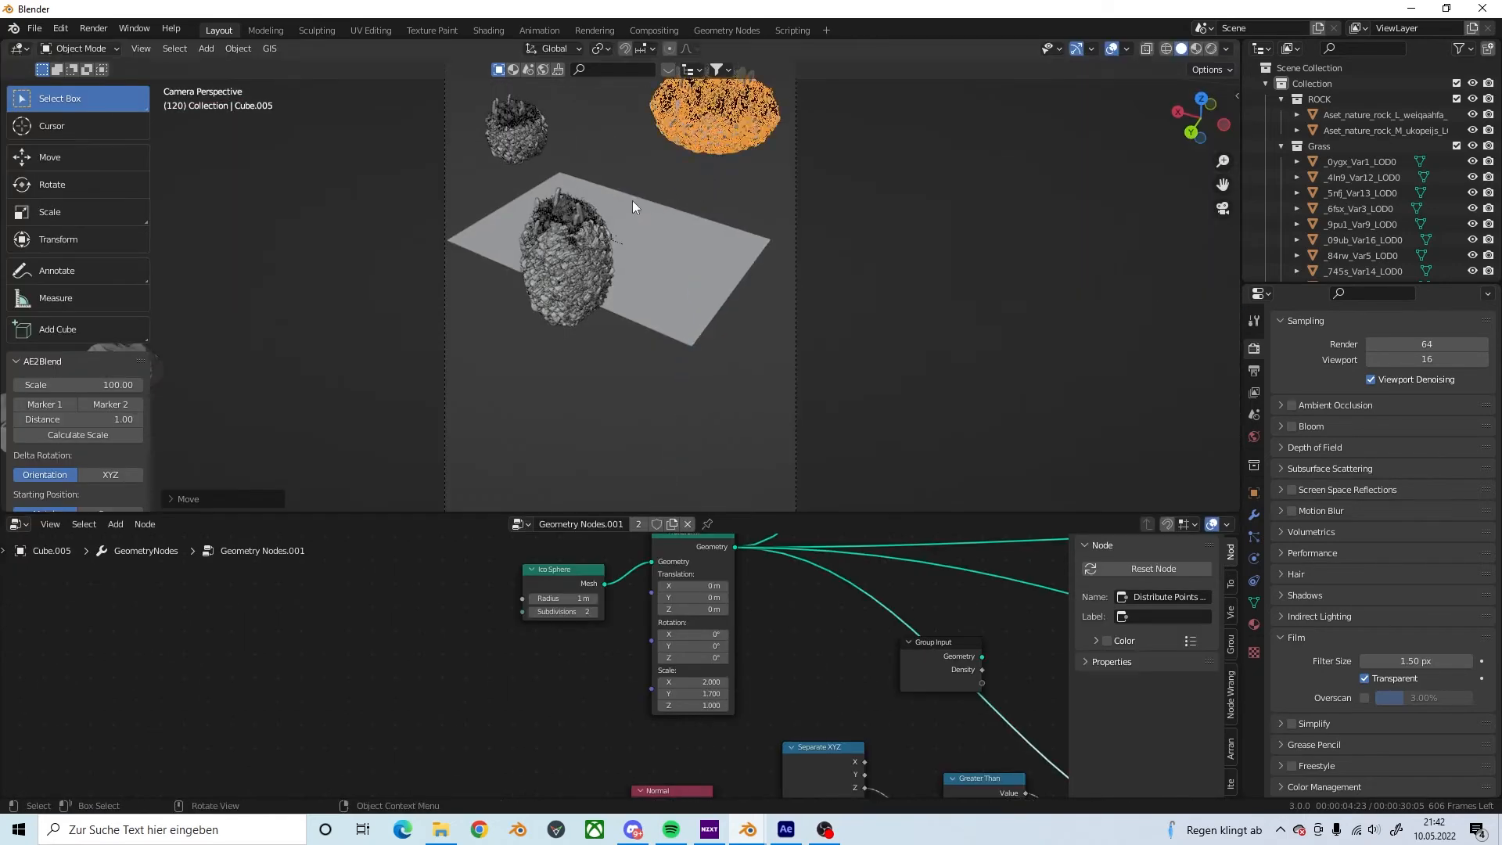
scroll(610, 199, "down", 2)
left_click(552, 210)
key("g")
key("x")
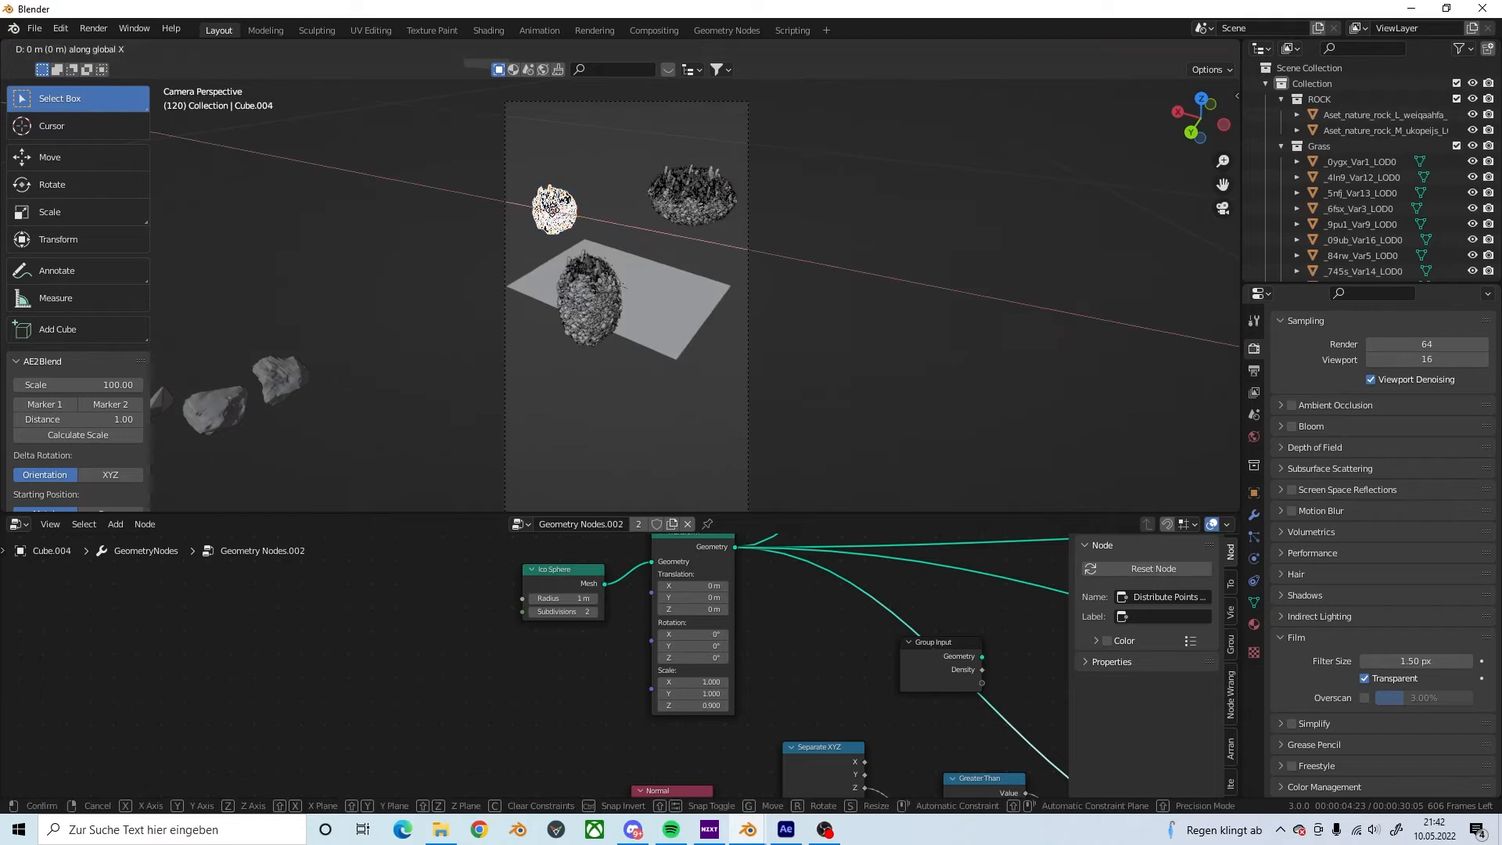
left_click(577, 215)
key("g")
key("y")
left_click(598, 197)
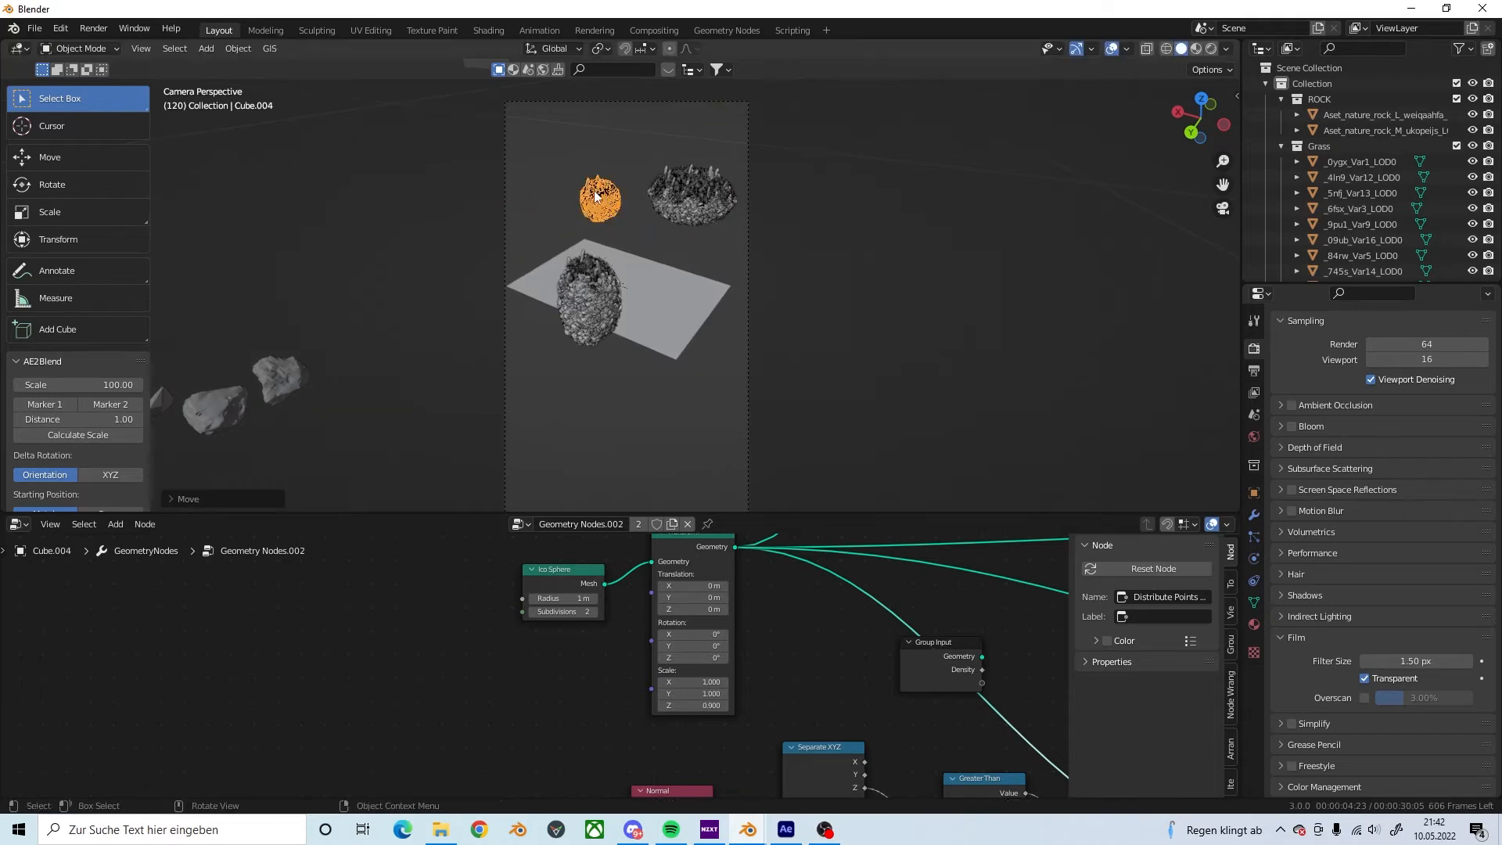
Step: Examine how the tall island and the table plane are placed, both from outside and through the camera
left_click(635, 333)
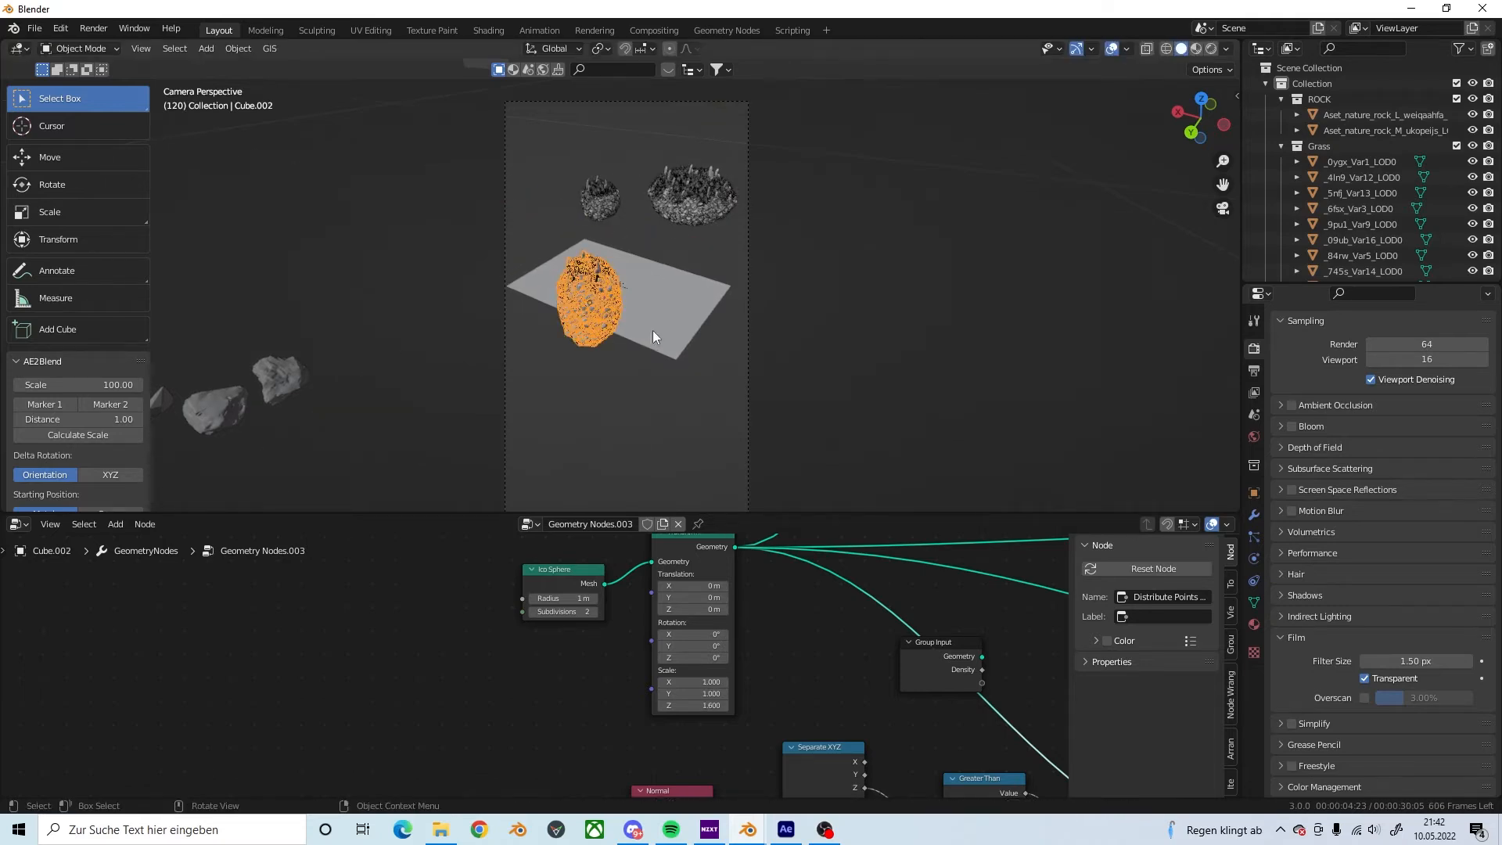
middle_click_drag(653, 330, 696, 389)
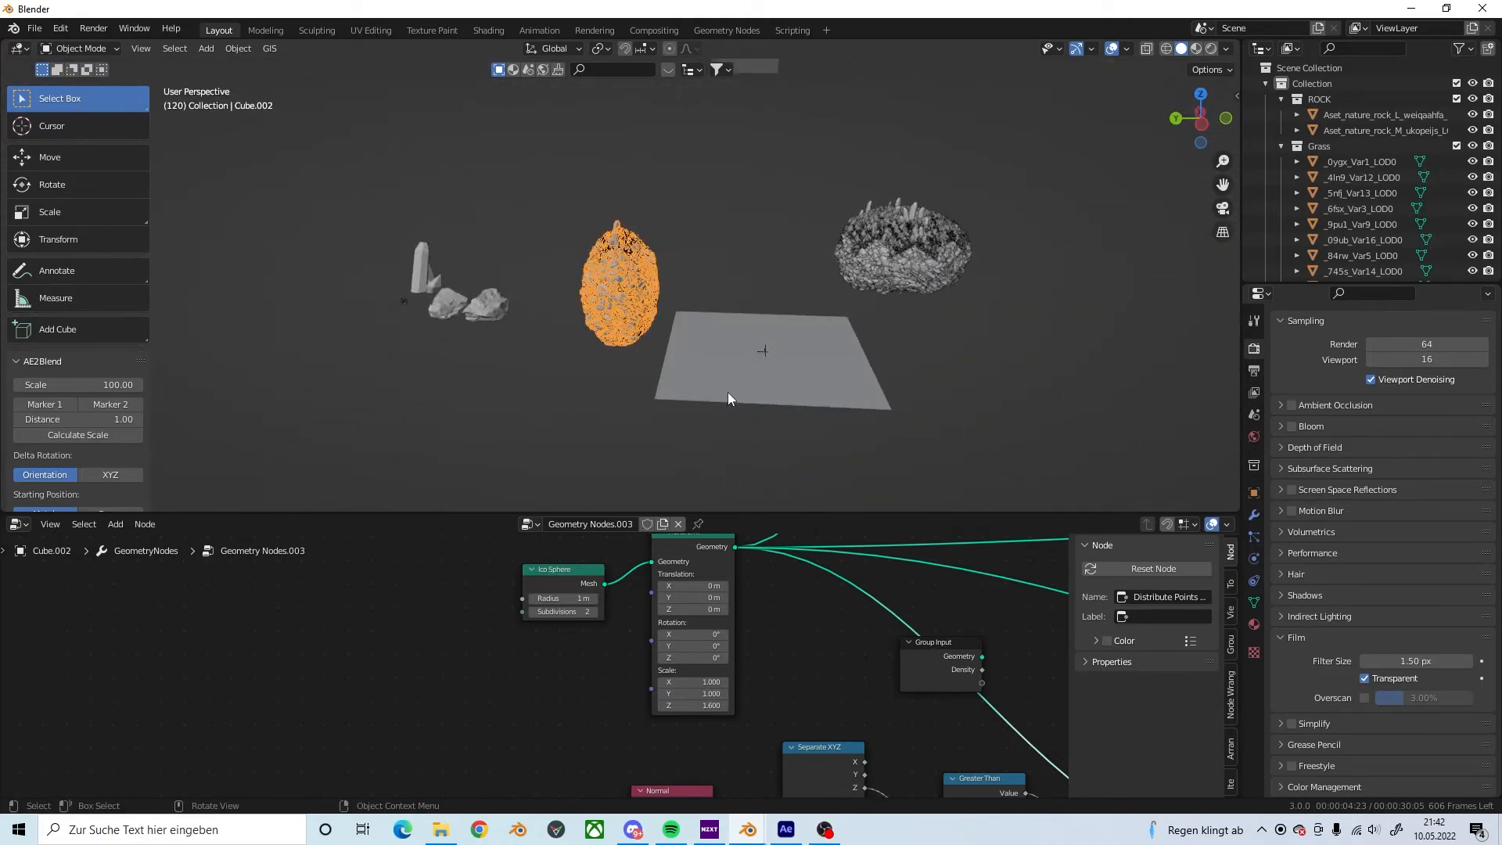
left_click(729, 377)
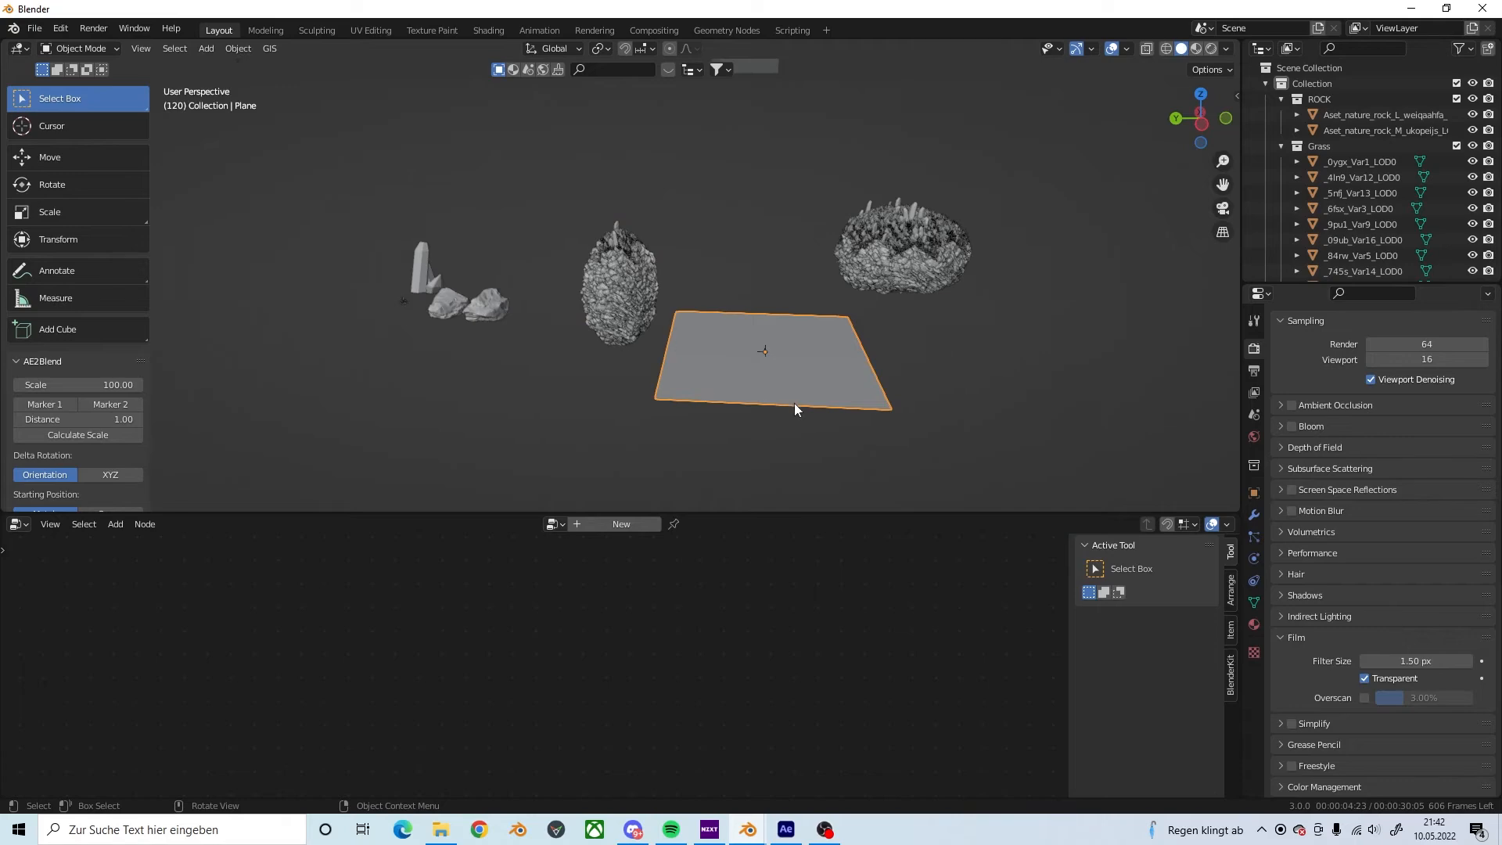
middle_click_drag(795, 402, 865, 392)
left_click(671, 350)
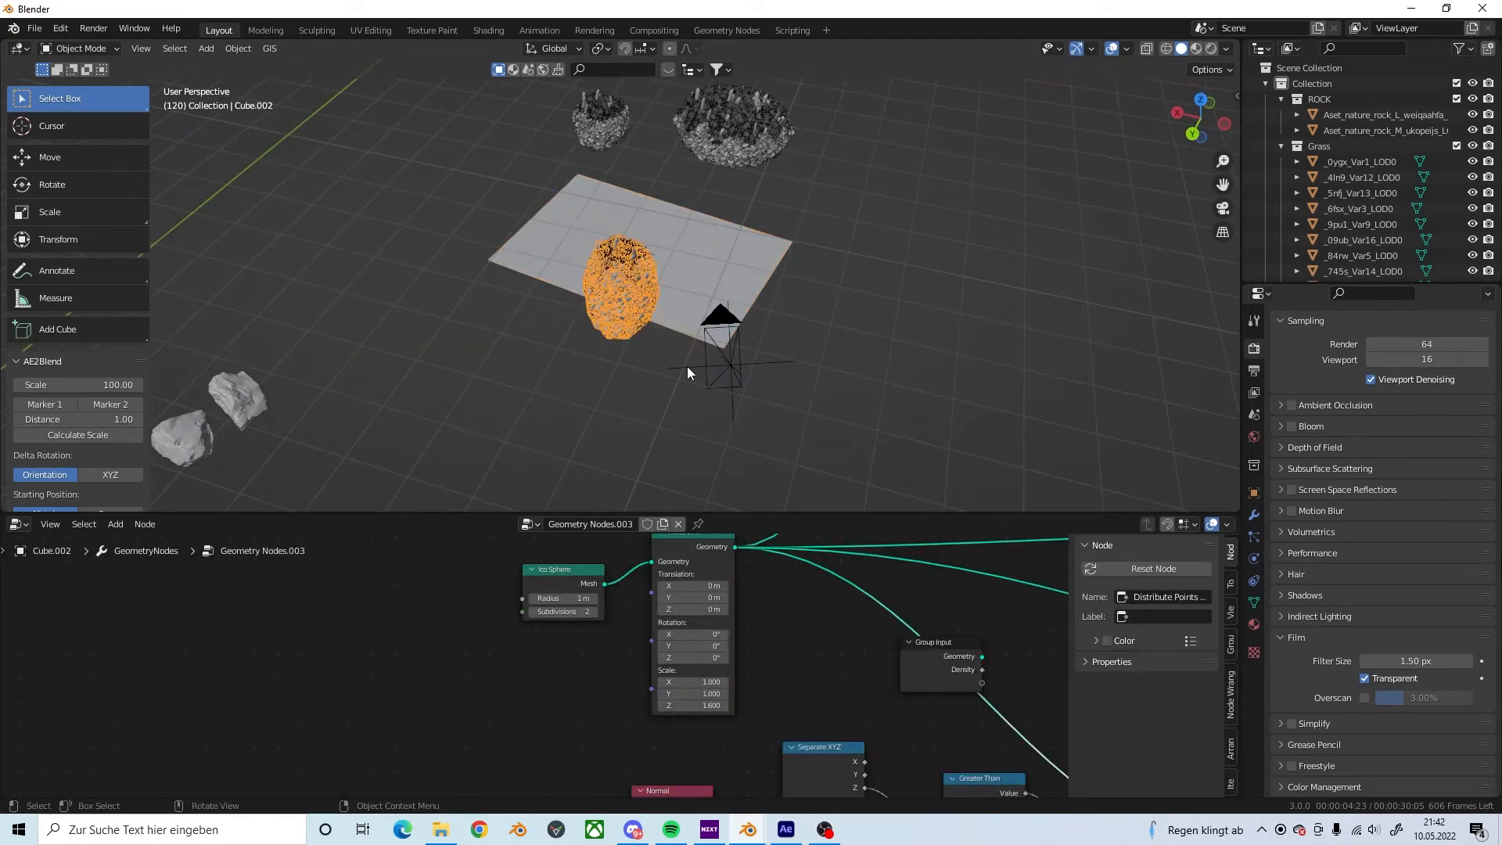
key("KP_0")
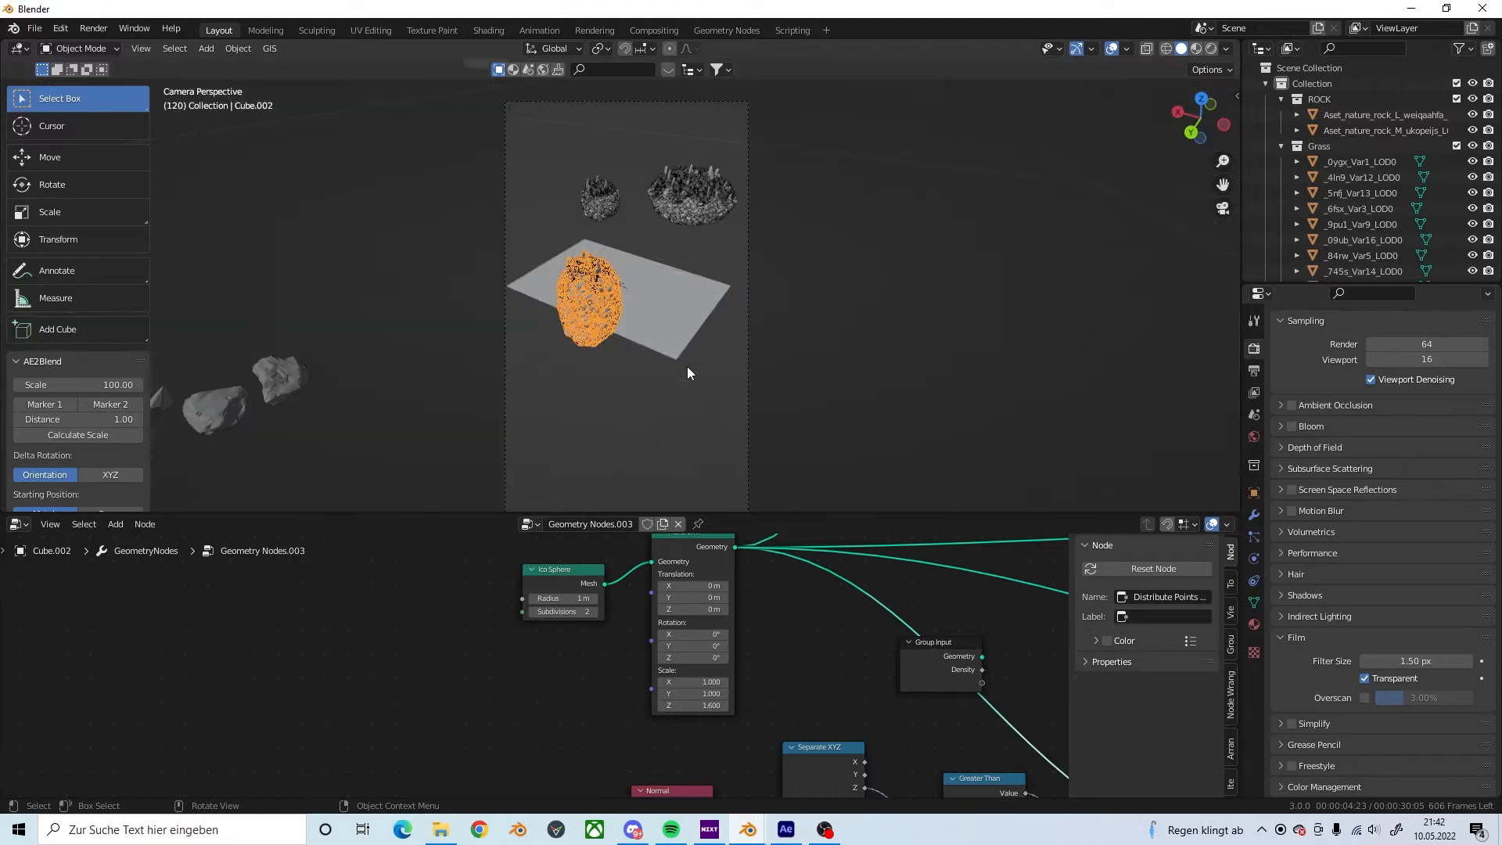
mouse_move(645, 331)
middle_mouse_down()
mouse_move(626, 324)
mouse_move(682, 281)
mouse_move(721, 358)
mouse_move(636, 302)
middle_mouse_up()
scroll(719, 361, "up", 4)
left_click(687, 345)
scroll(696, 338, "up", 3)
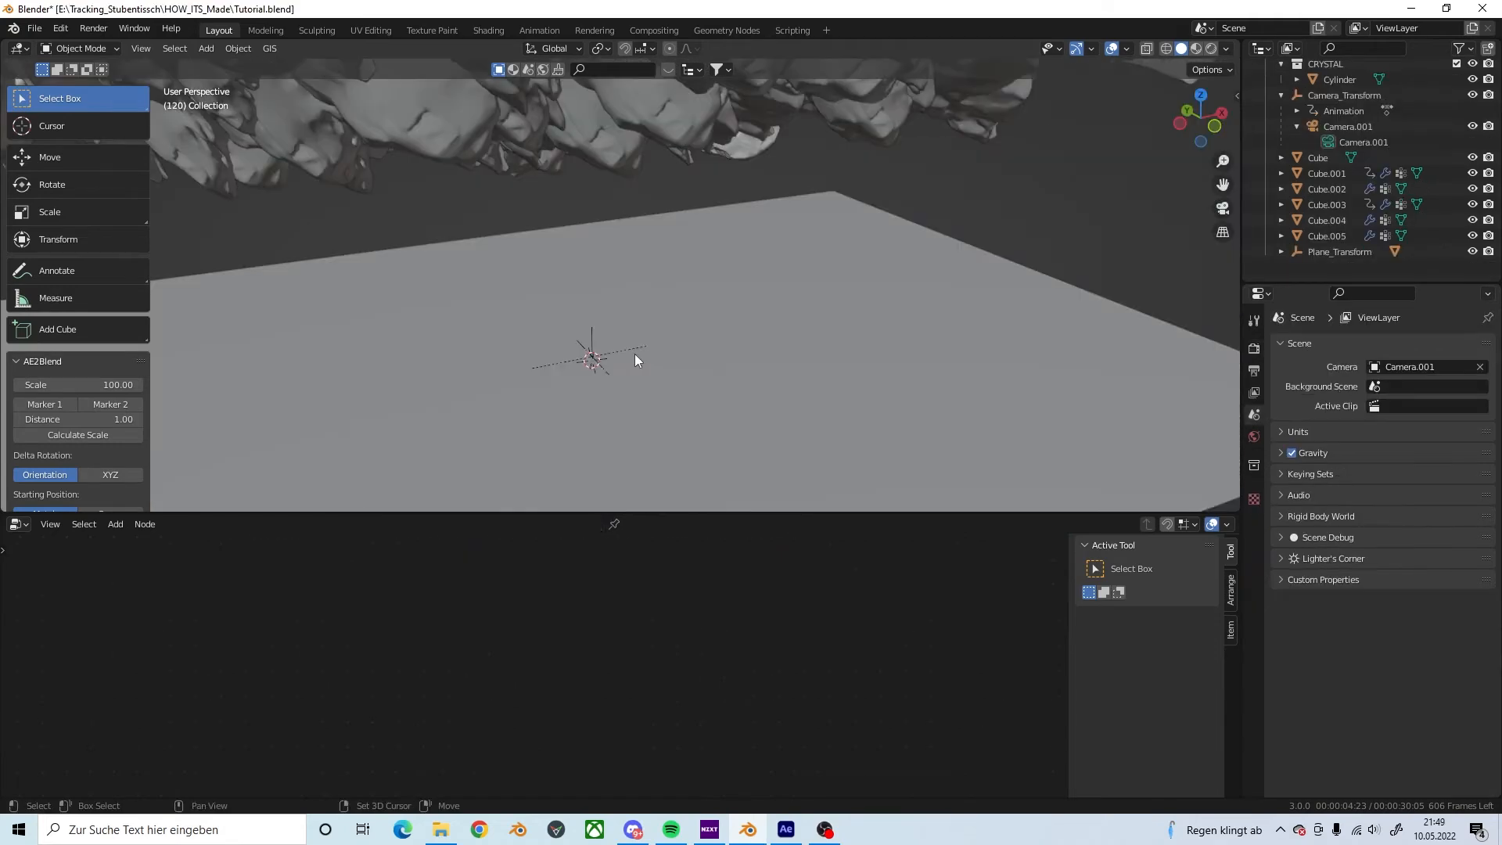
Step: Add a cube mesh at the centre of the table plane
key("shift+a")
mouse_move(629, 369)
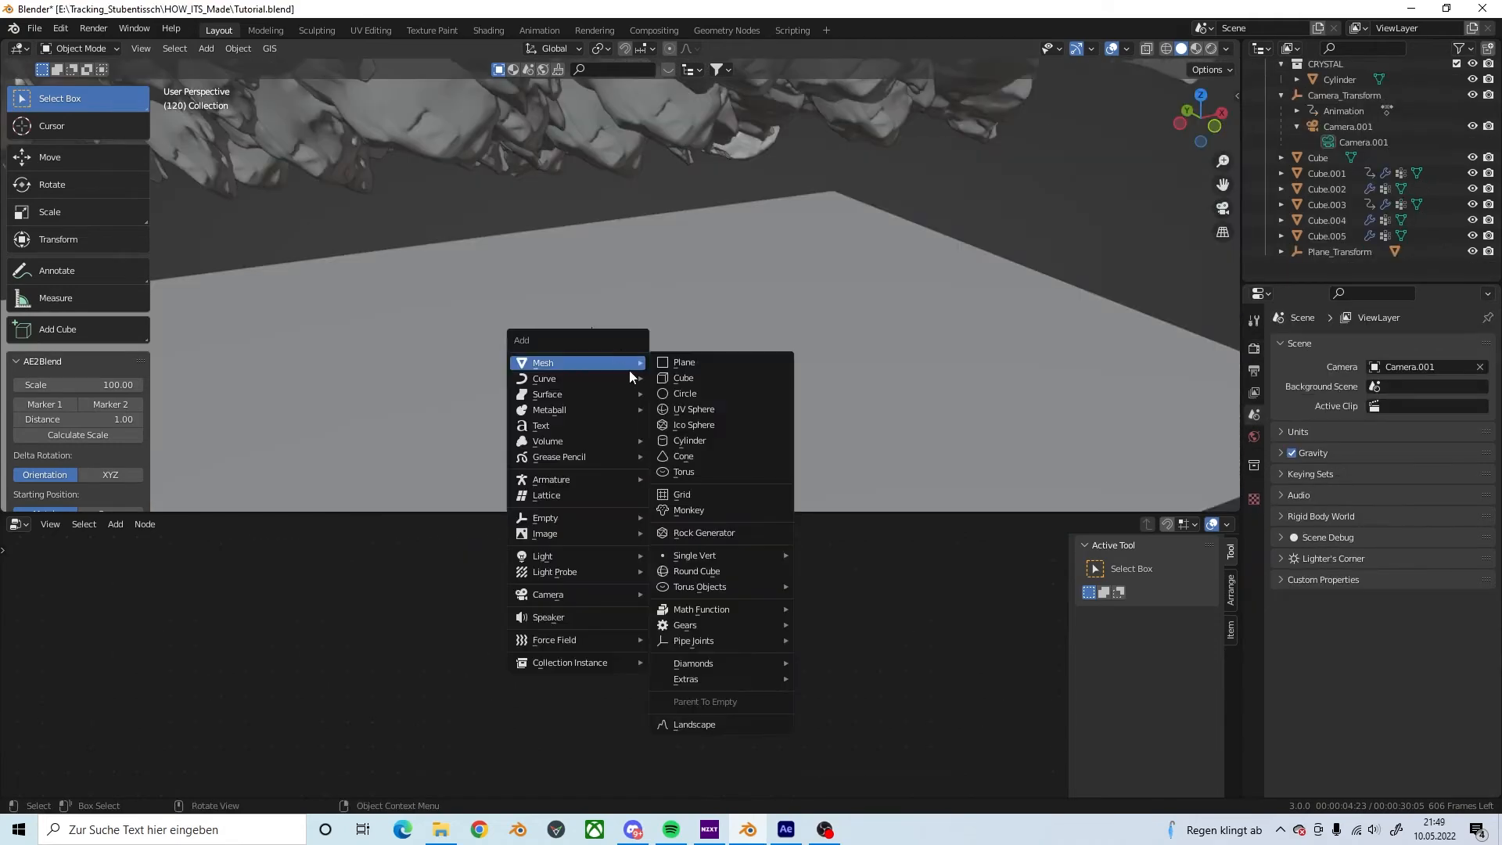
left_click(698, 379)
Step: Give the new cube a geometry node tree and assign the existing Geometry Nodes.004 group to it
left_click(555, 524)
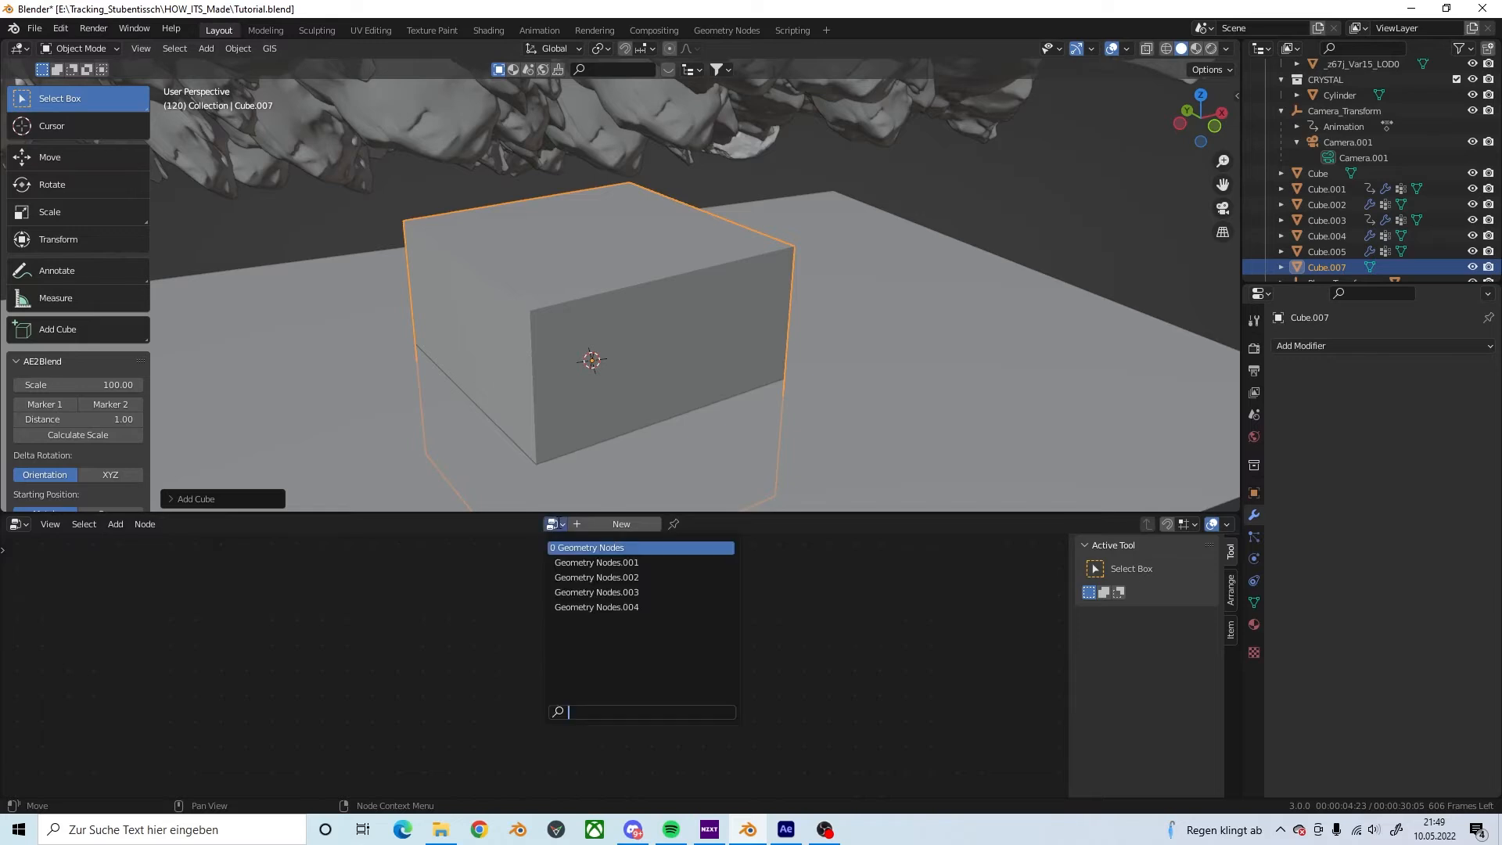
left_click(643, 609)
left_click(596, 525)
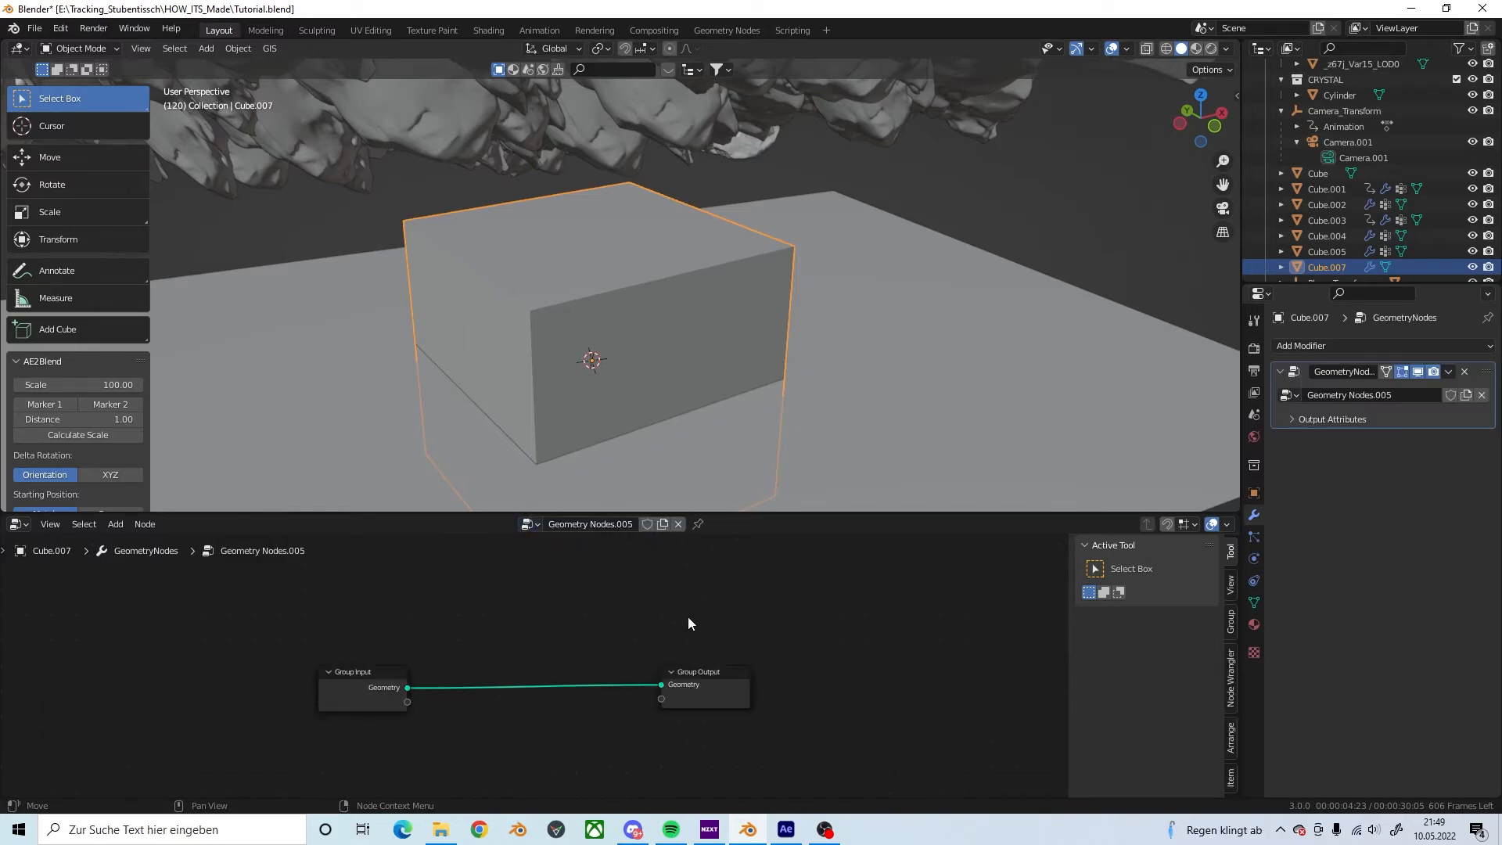
left_click(529, 525)
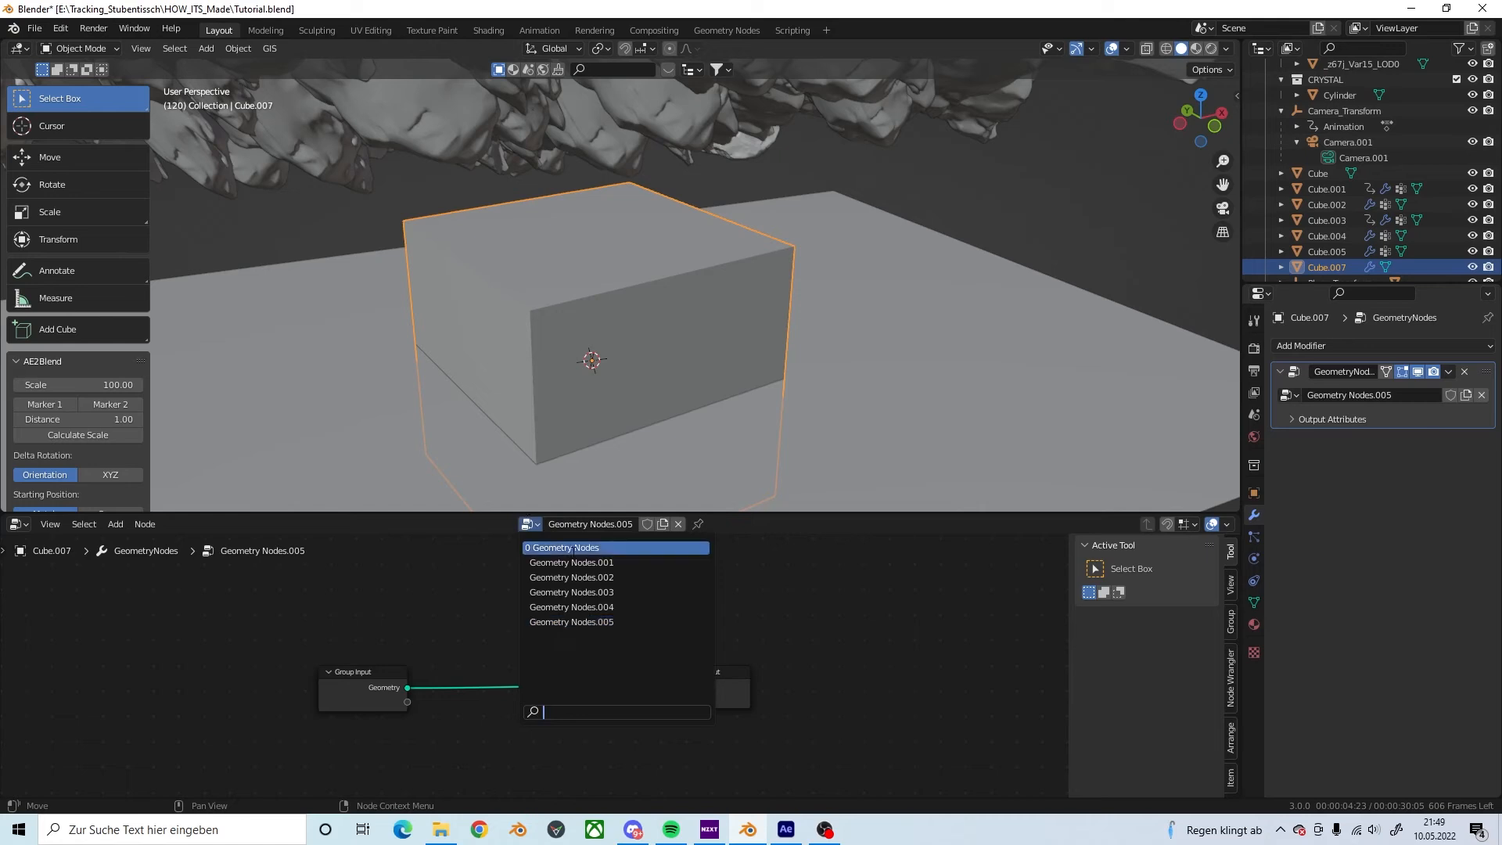
left_click(615, 607)
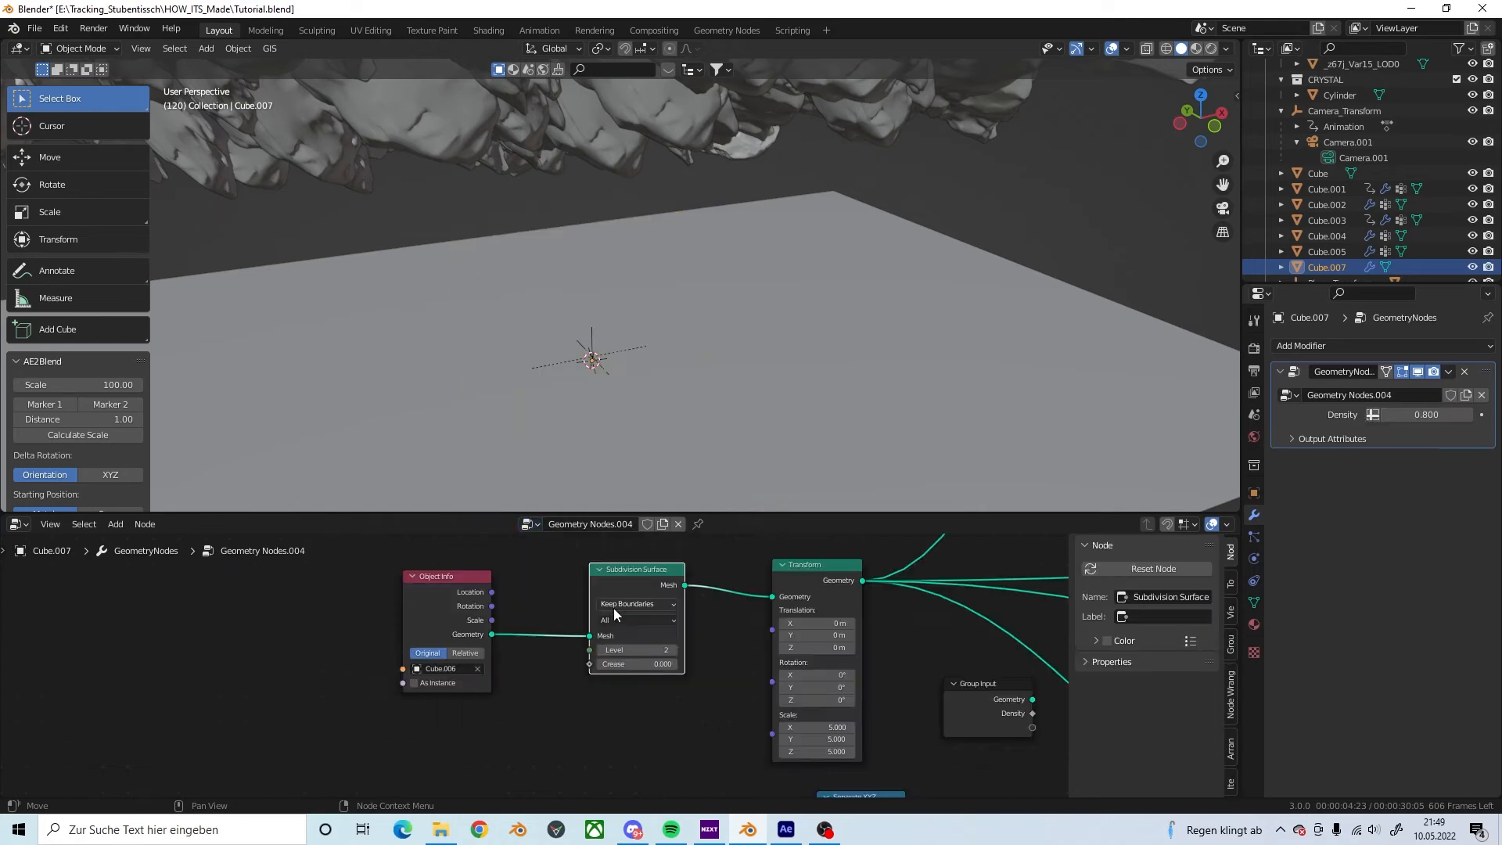
Step: Replace the Object Info node with a Mesh Circle node connected to the Subdivision Surface node's Mesh input
left_click(436, 575)
key("x")
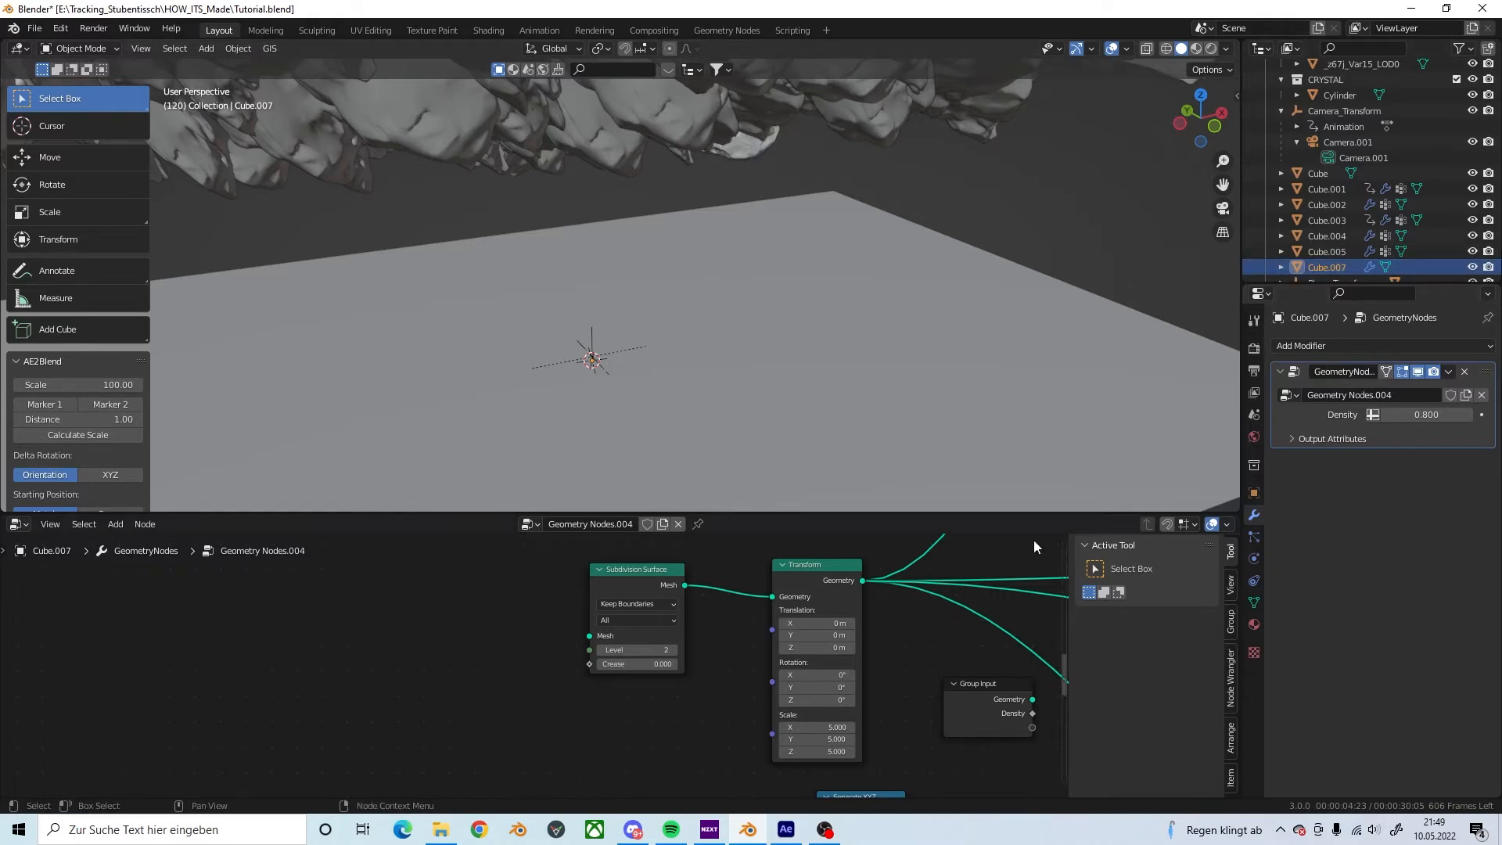
key("shift+a")
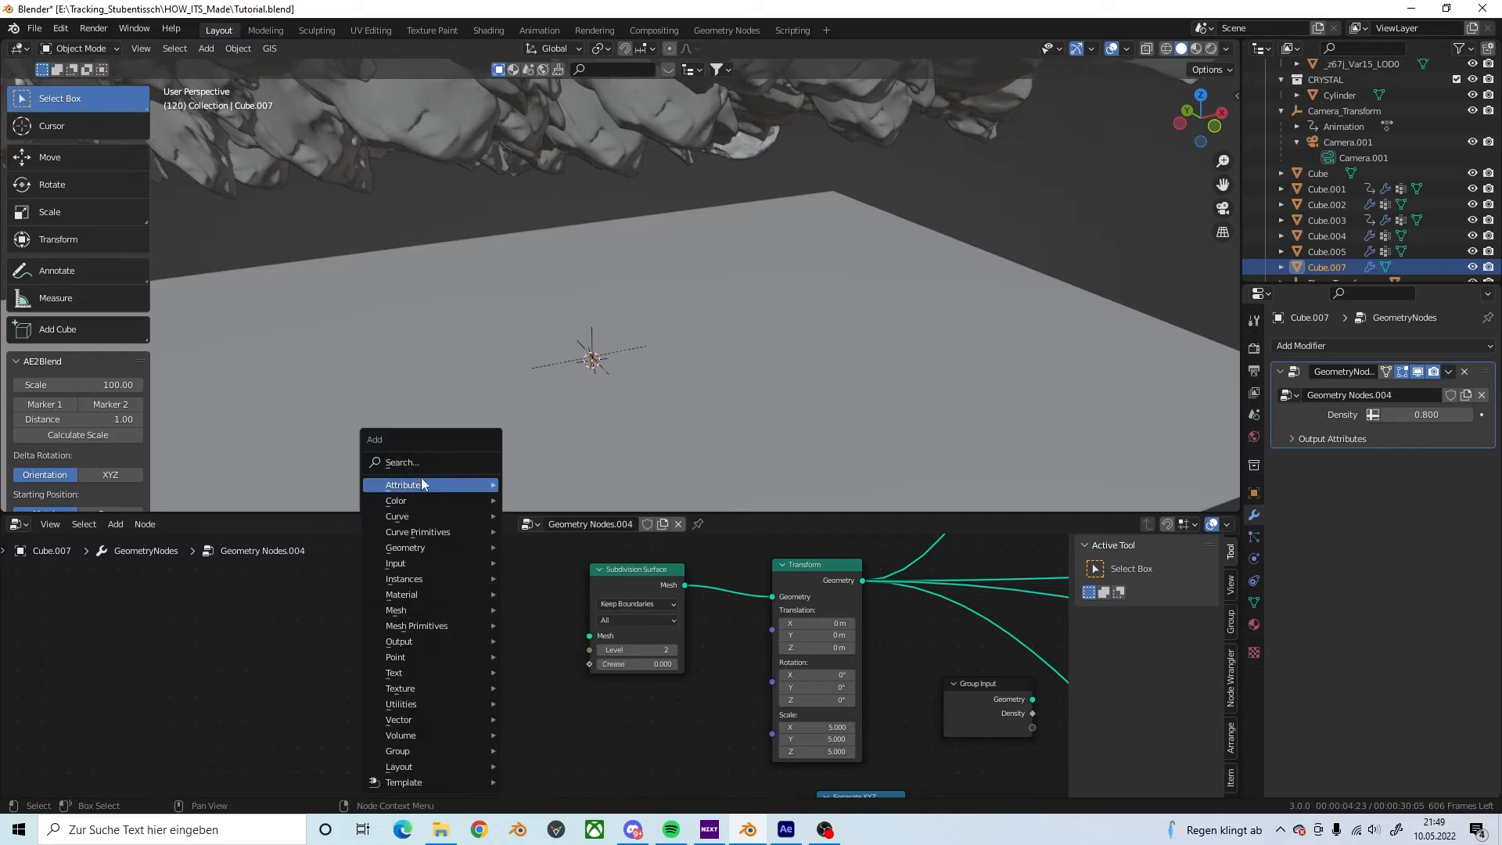
left_click(427, 463)
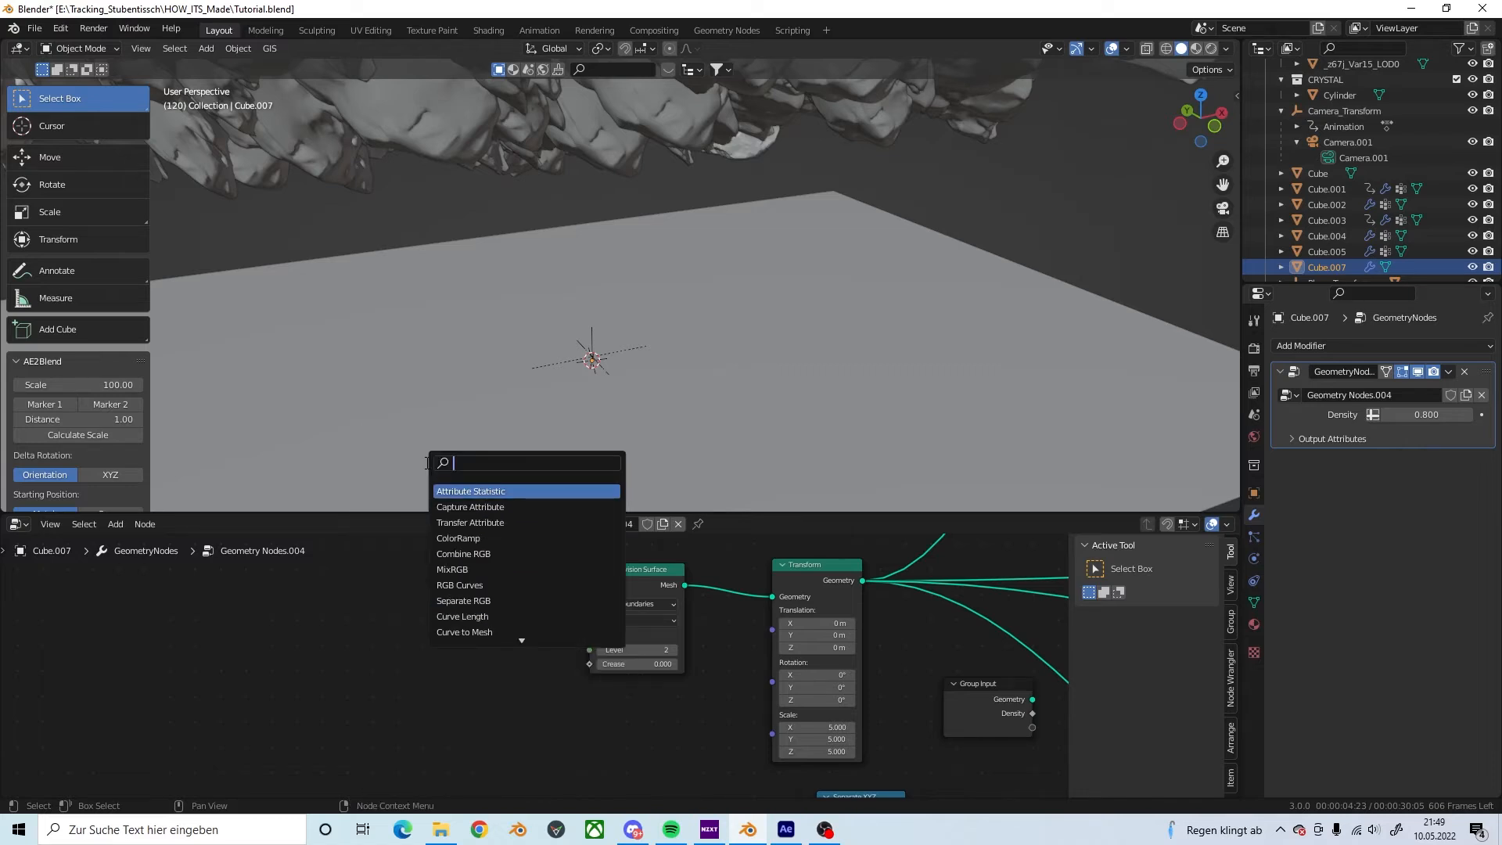
type("MESH")
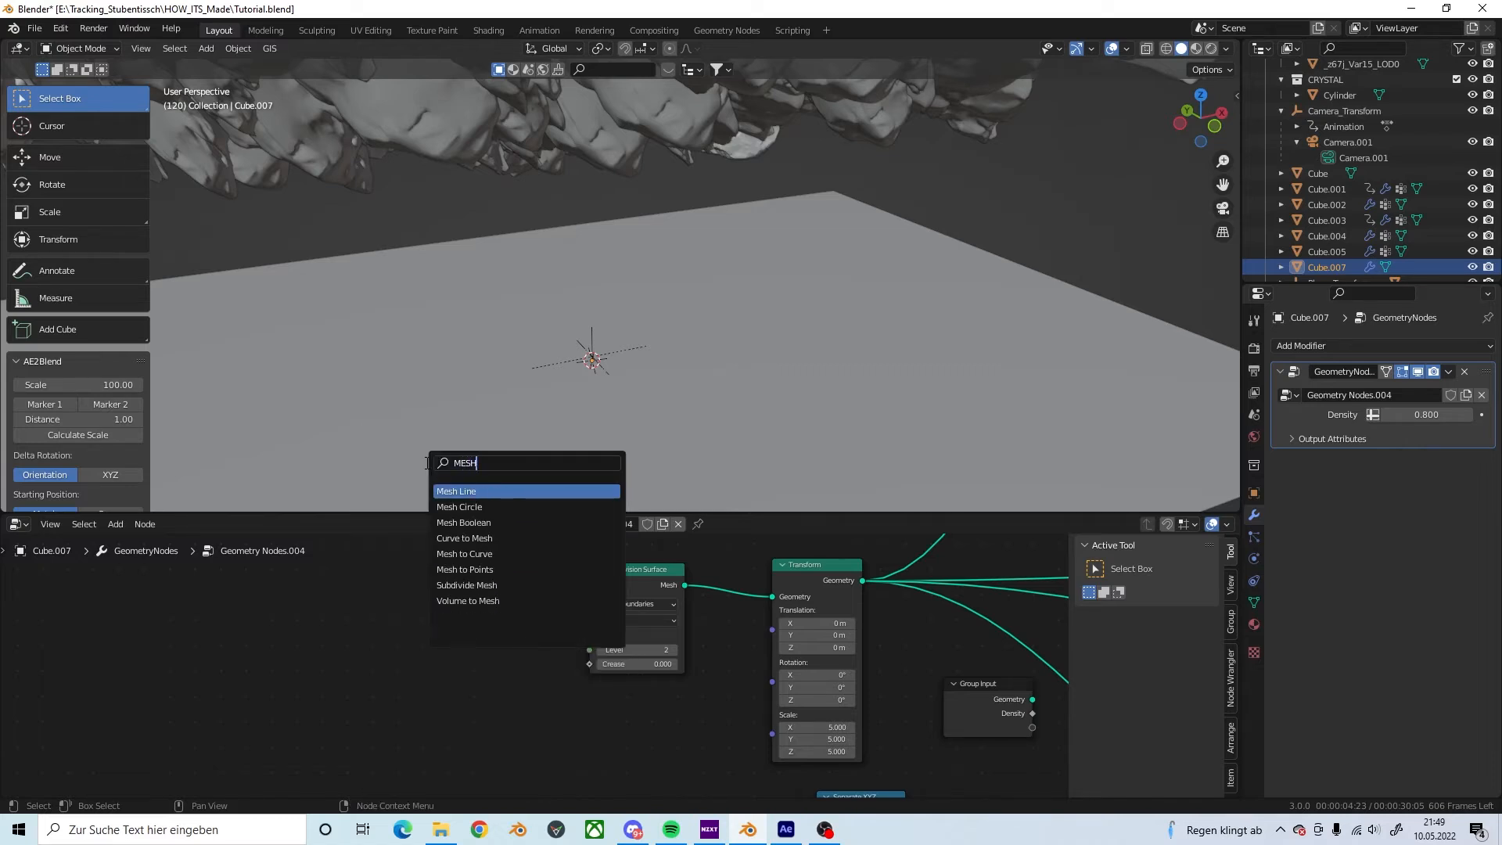
left_click(459, 507)
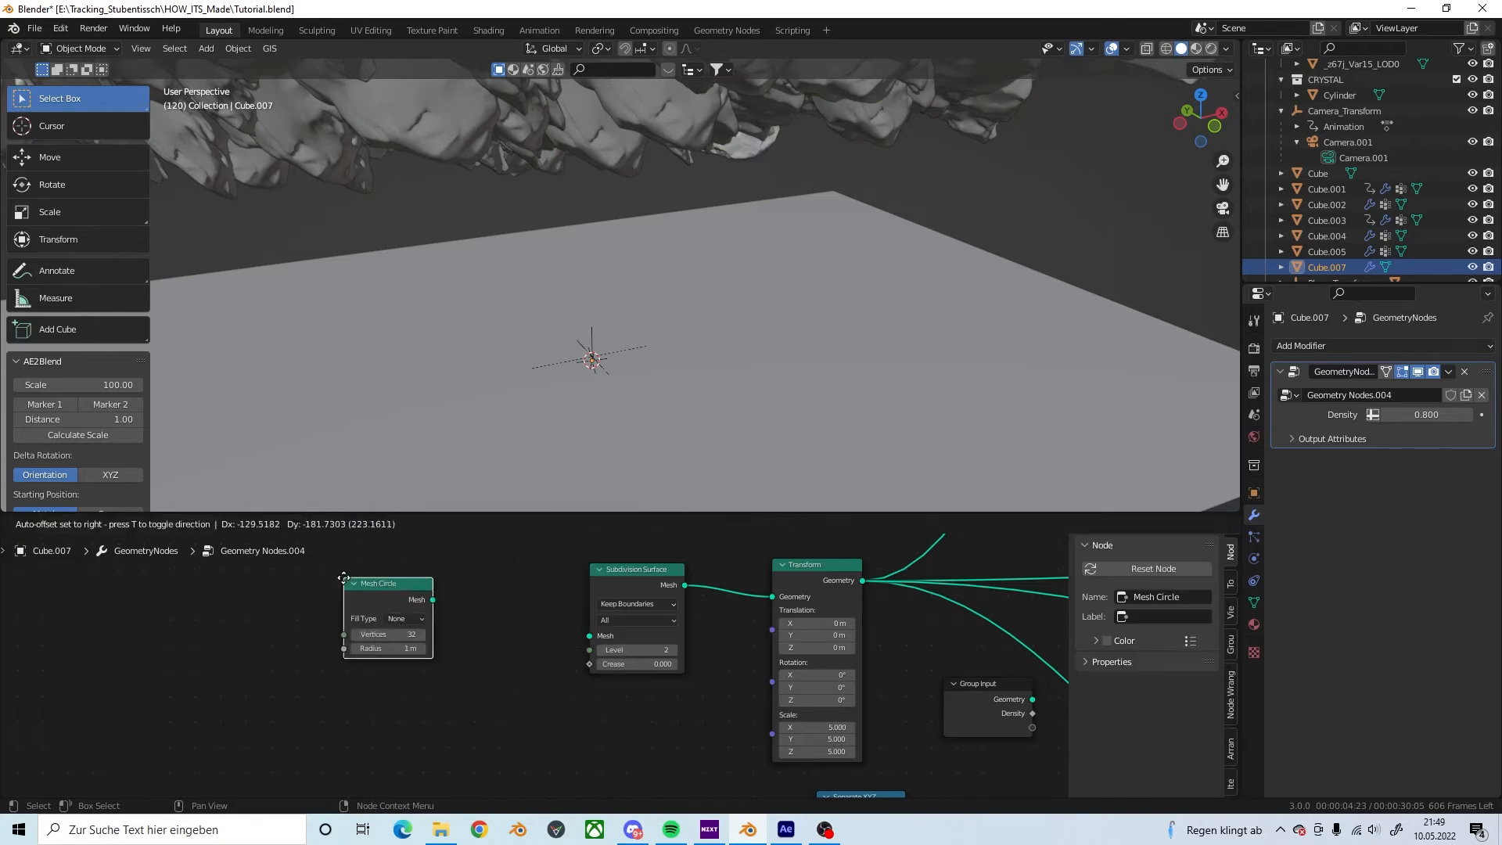
left_click(414, 595)
left_click_drag(460, 601, 591, 635)
right_click(587, 636)
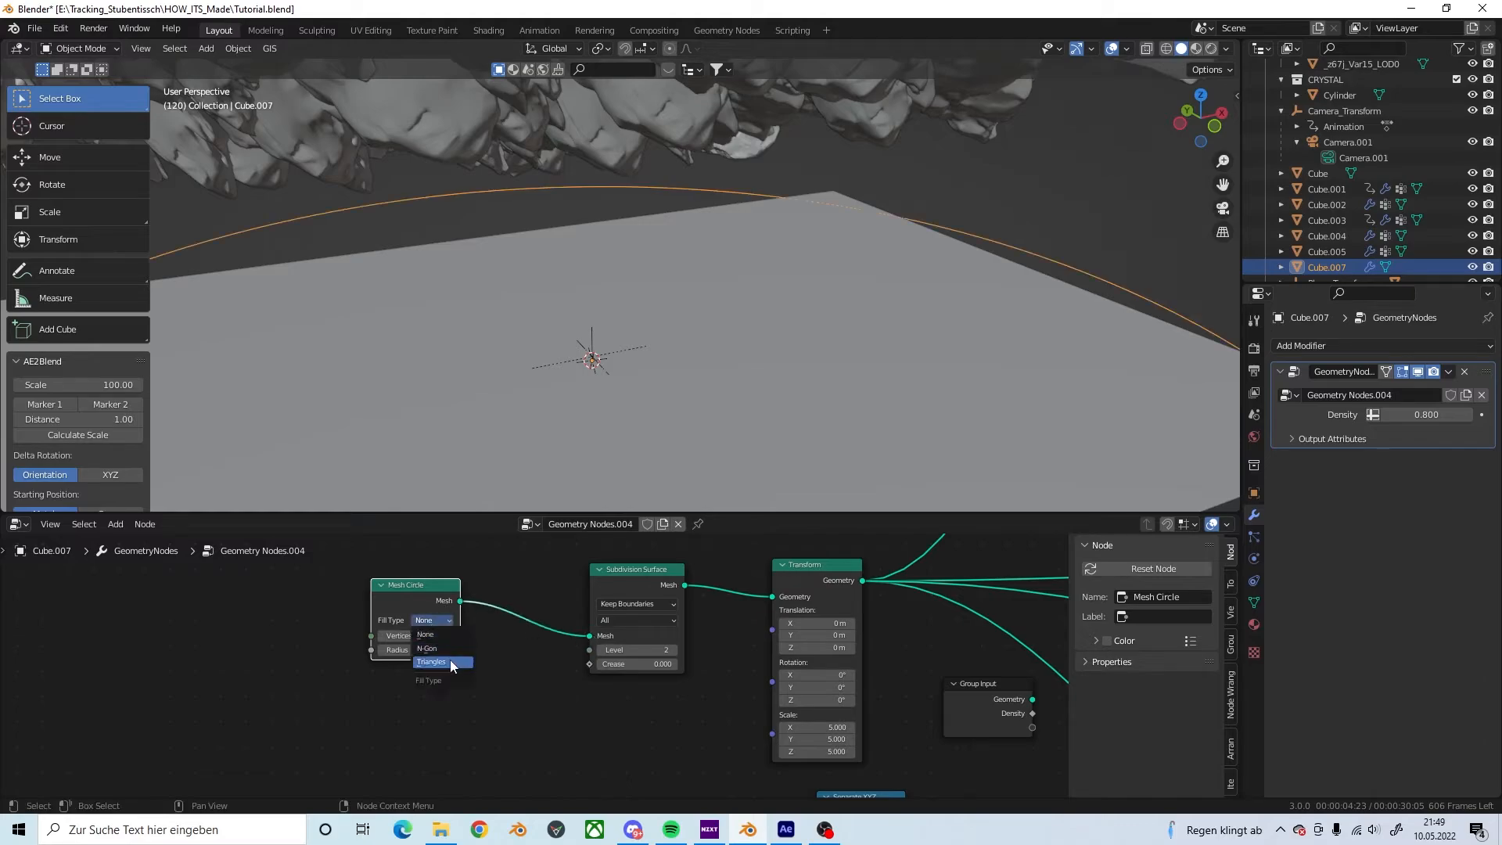
Step: Fill the Mesh Circle with triangles
left_click(449, 660)
scroll(657, 356, "down", 5)
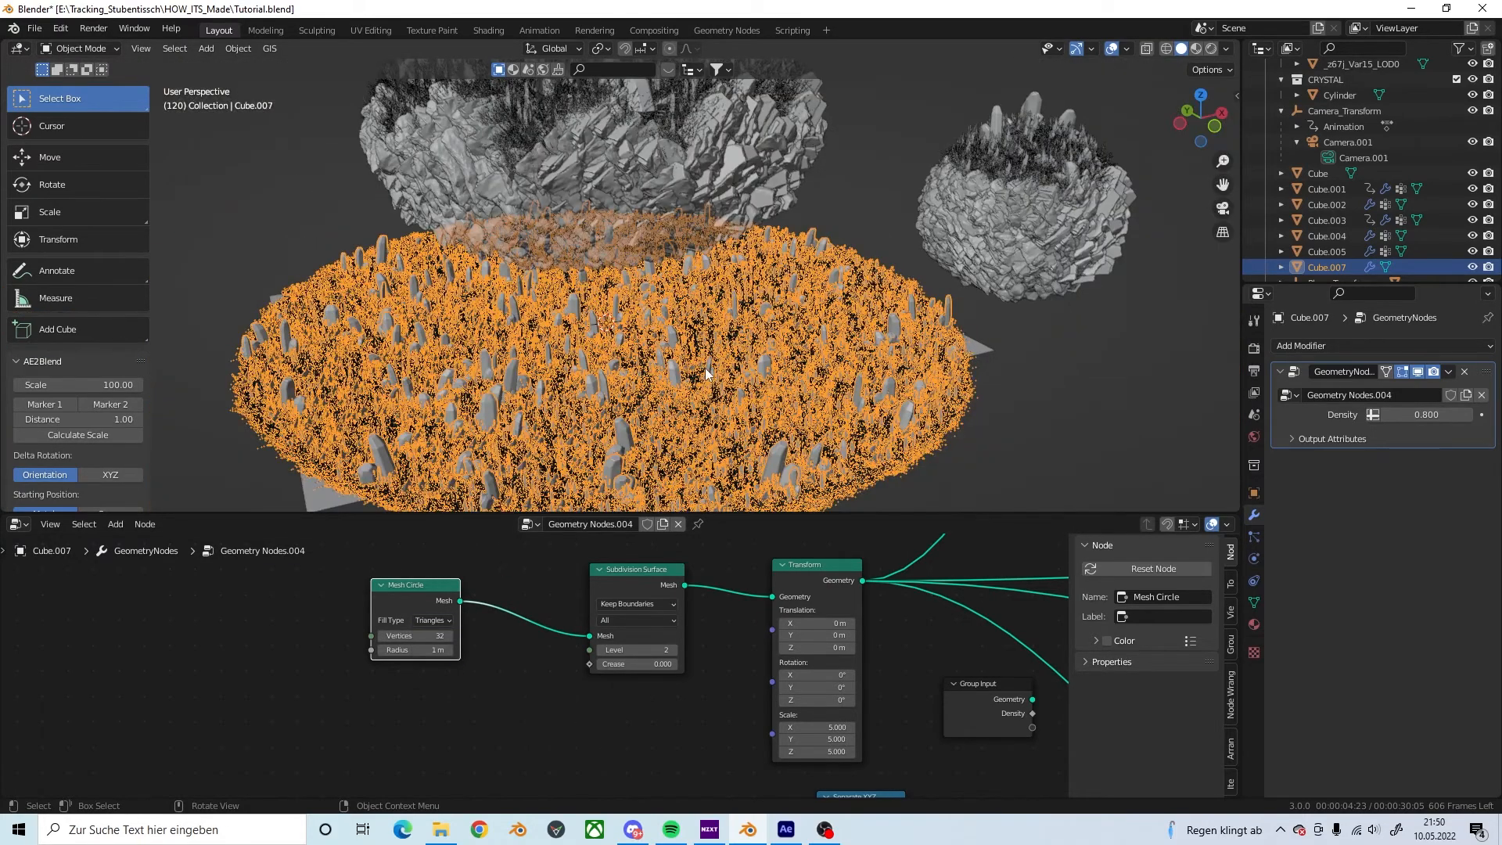
middle_click_drag(706, 373, 643, 137)
middle_click_drag(685, 348, 728, 407)
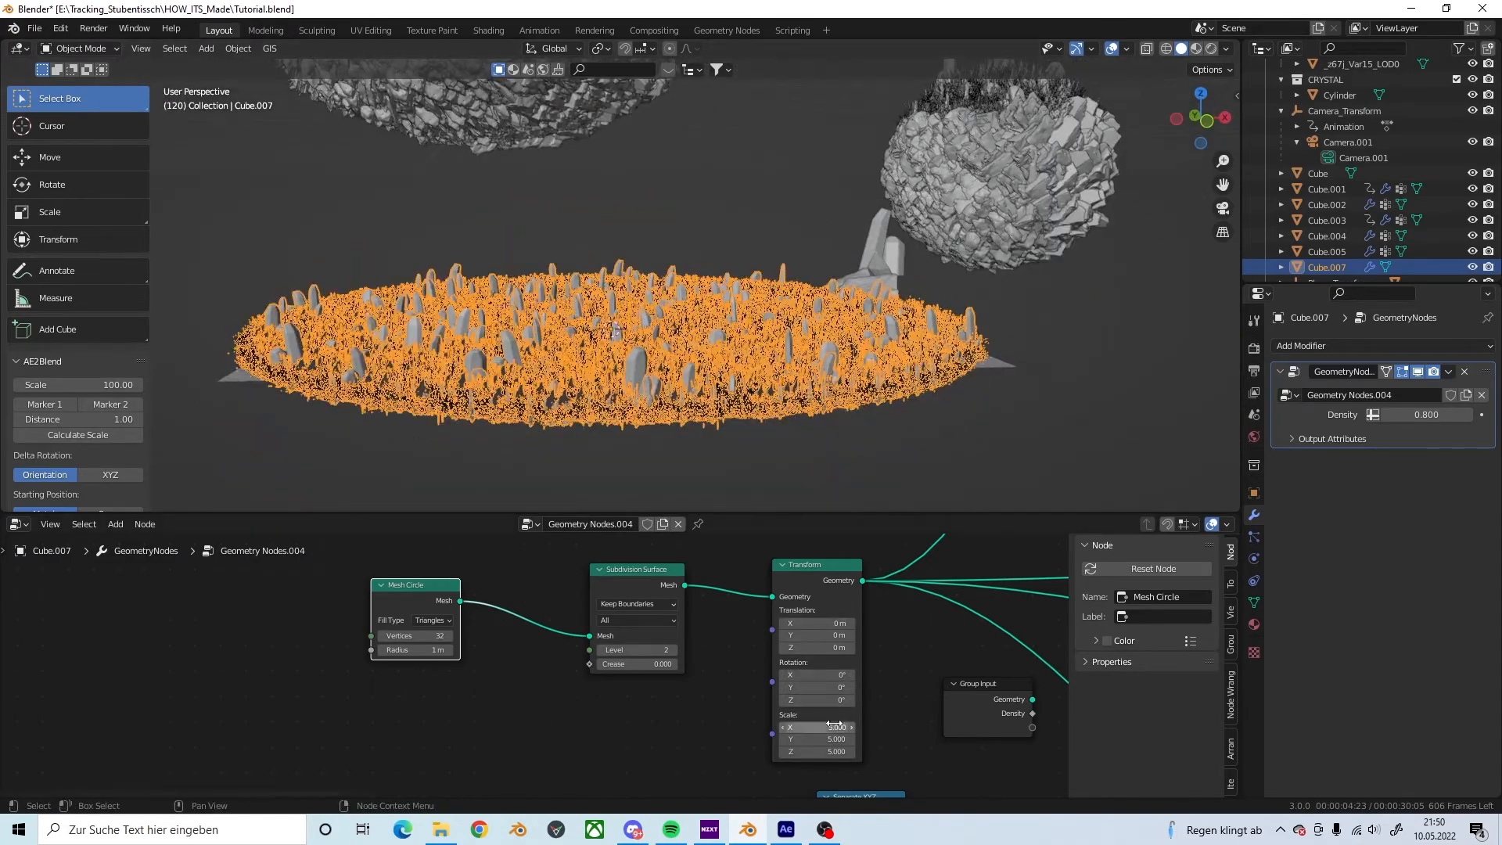
Step: Set the Transform node's scale to 1.000 on all three axes
key("Return")
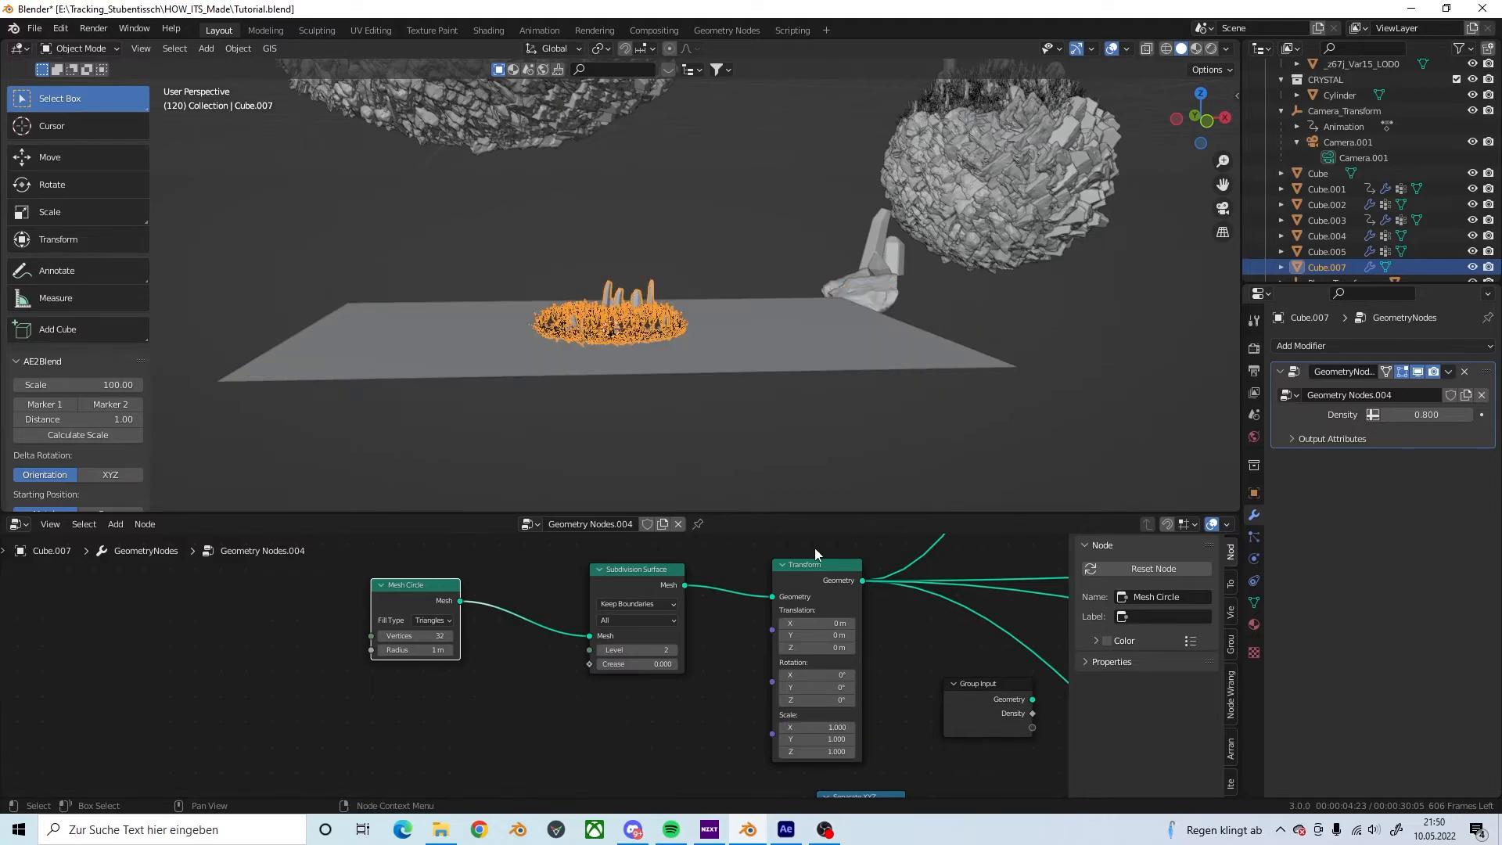
middle_click_drag(708, 387, 716, 431)
scroll(696, 371, "up", 5)
middle_click_drag(689, 360, 637, 370)
scroll(660, 371, "down", 6)
scroll(661, 371, "up", 4)
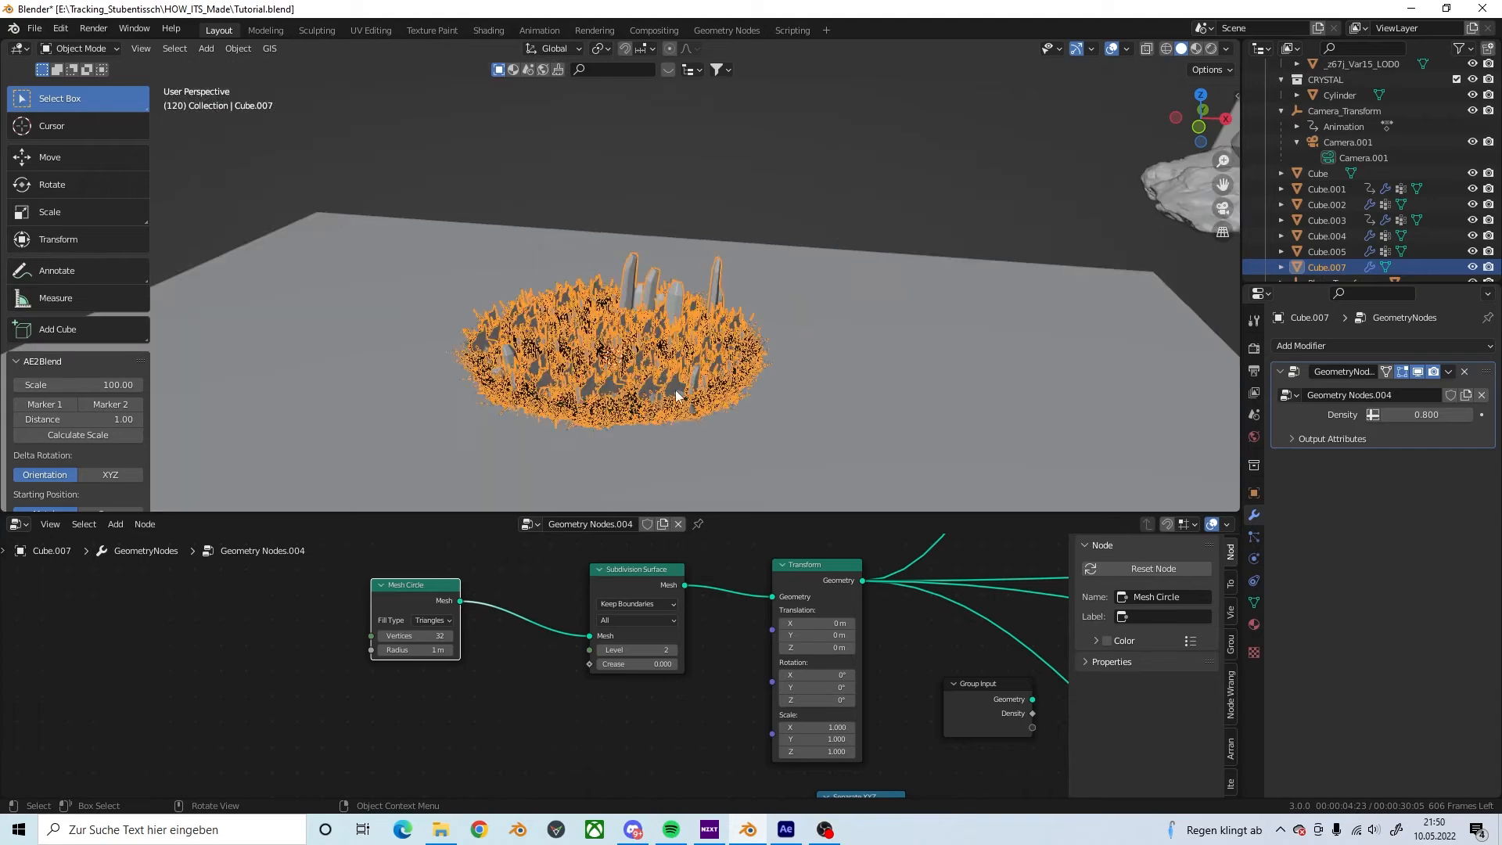
Step: Stretch the circle into an oval with Transform scale values of X 3.400, Y 2.300 and Z 1.000
left_click_drag(816, 738, 853, 751)
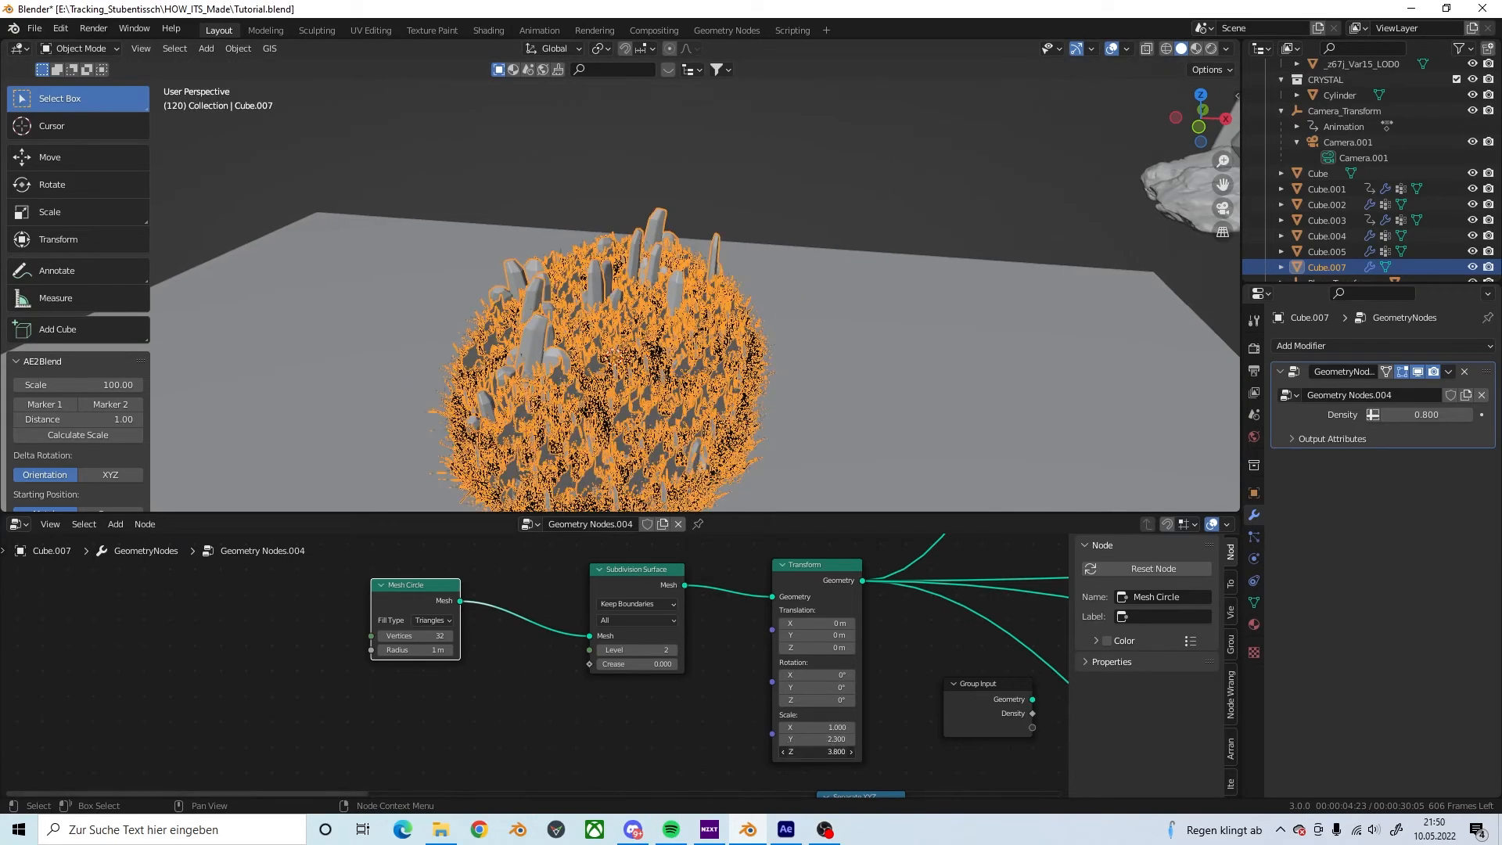
left_click(820, 751)
type("1")
key("Return")
left_click_drag(818, 727, 886, 727)
Step: Examine the oval grass surface on the table plane from several angles, with its selection outline removed
scroll(717, 172, "down", 3)
middle_click_drag(717, 173, 630, 251)
scroll(630, 251, "down", 3)
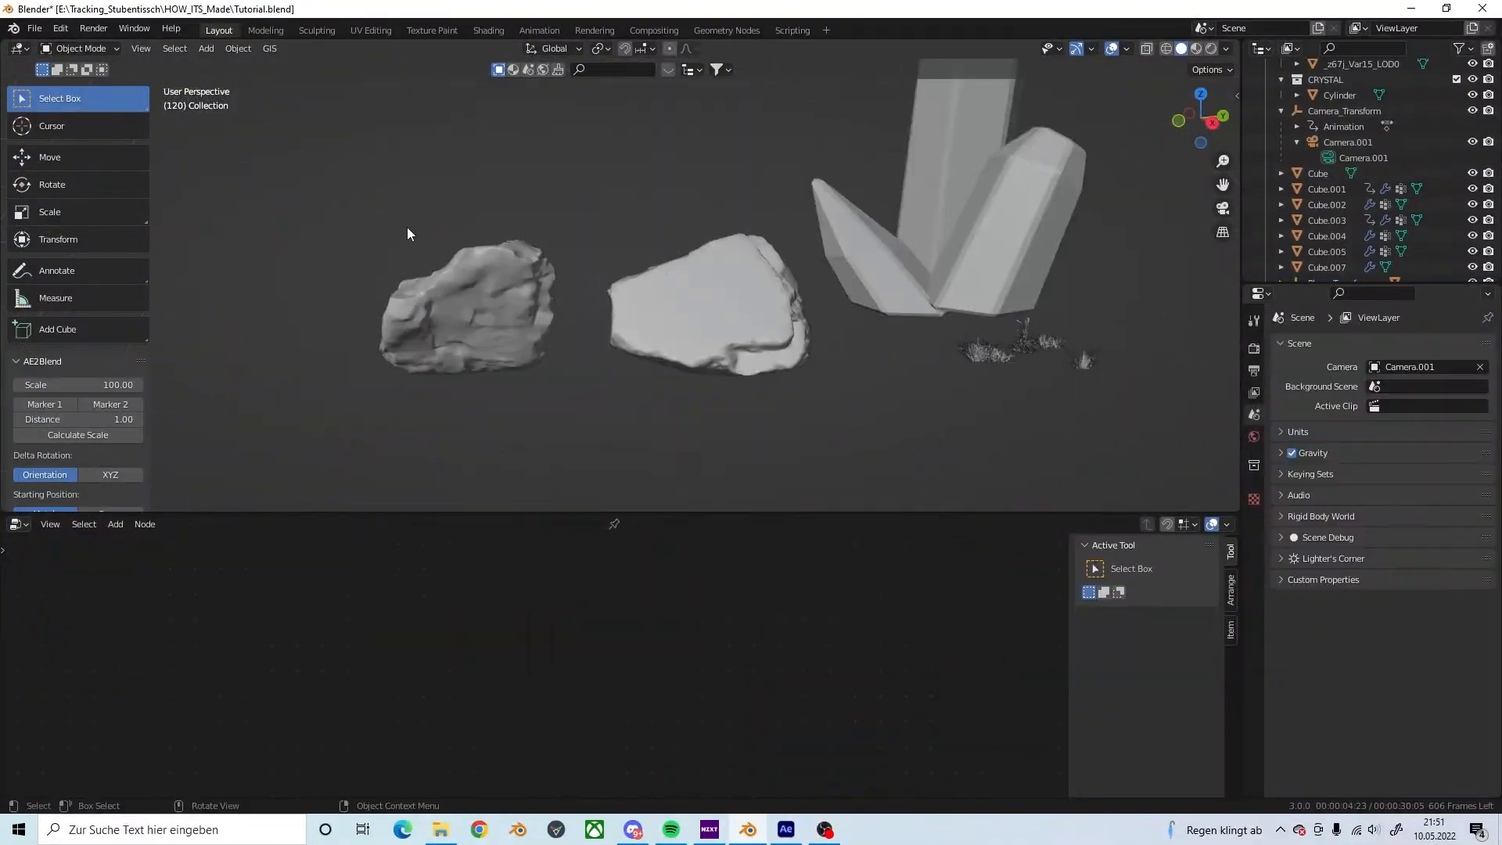
scroll(408, 230, "down", 7)
left_click(244, 223)
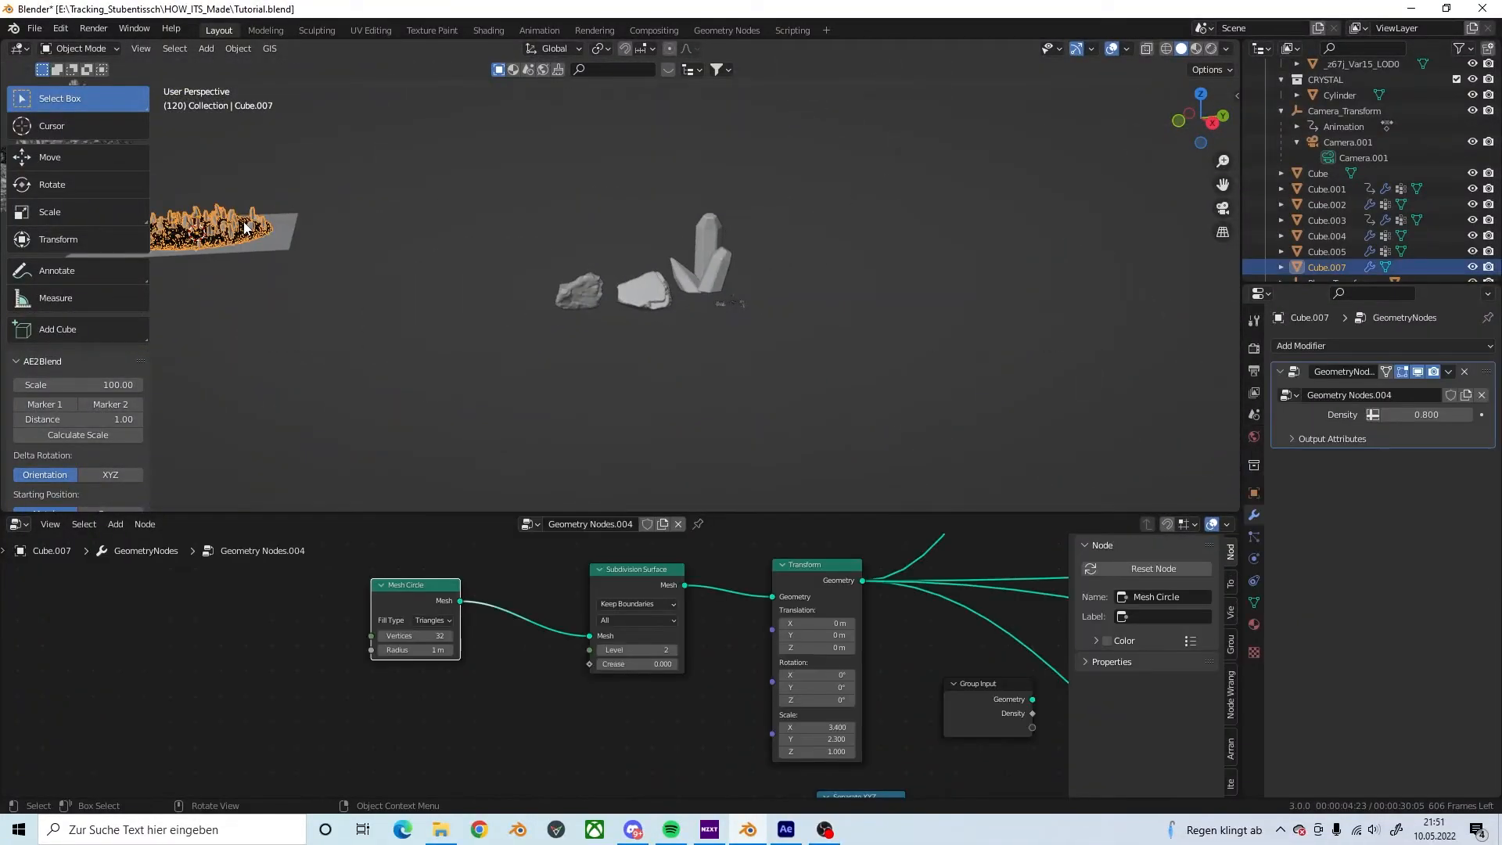
key("KP_Decimal")
scroll(691, 356, "up", 7)
middle_click_drag(718, 292, 825, 298)
left_click(1069, 86)
scroll(945, 270, "down", 6)
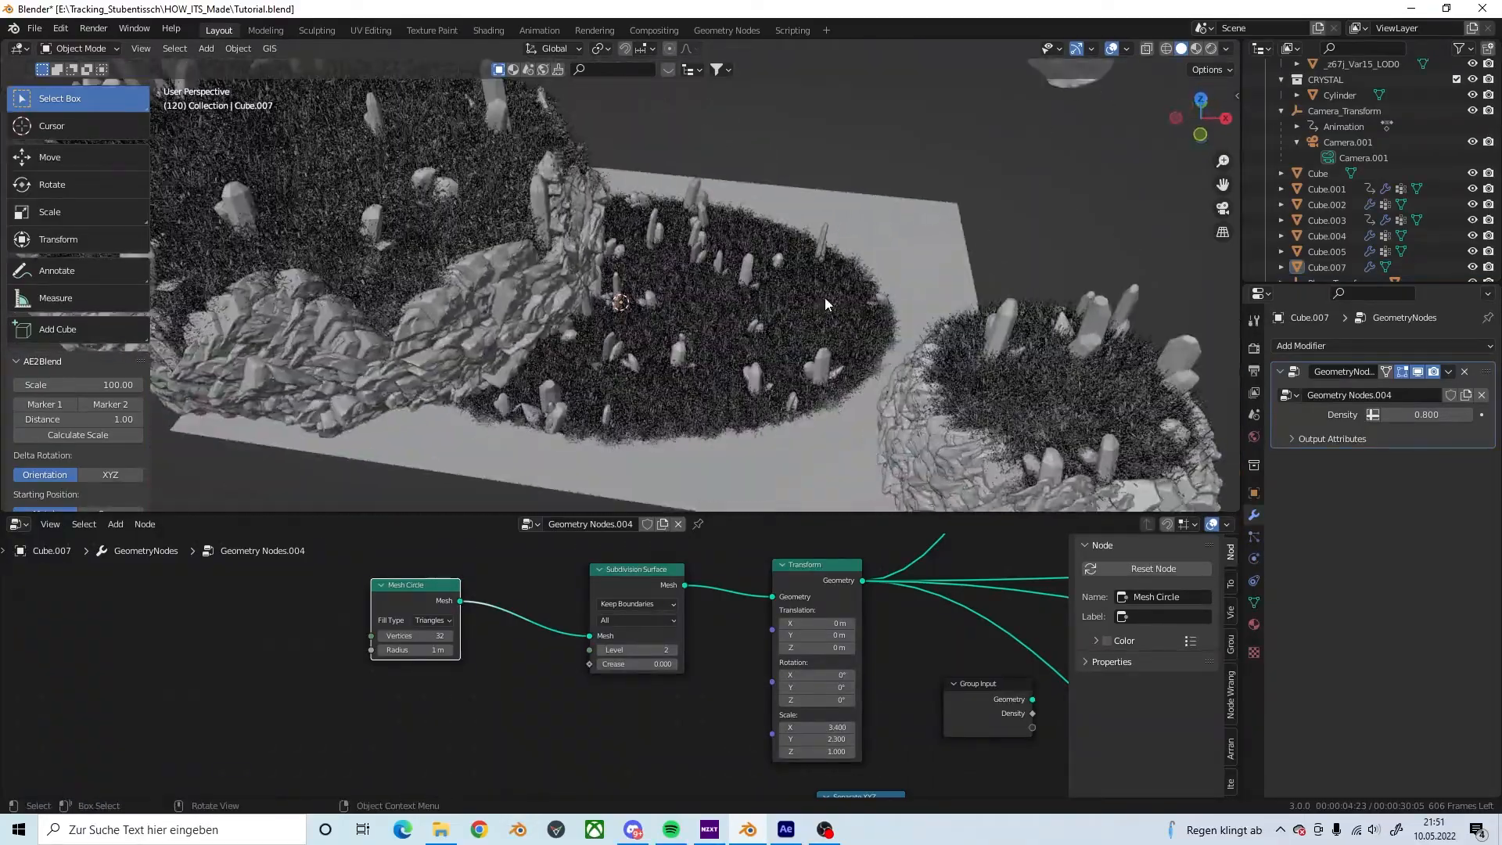
middle_click_drag(1031, 332, 655, 265)
scroll(684, 266, "up", 2)
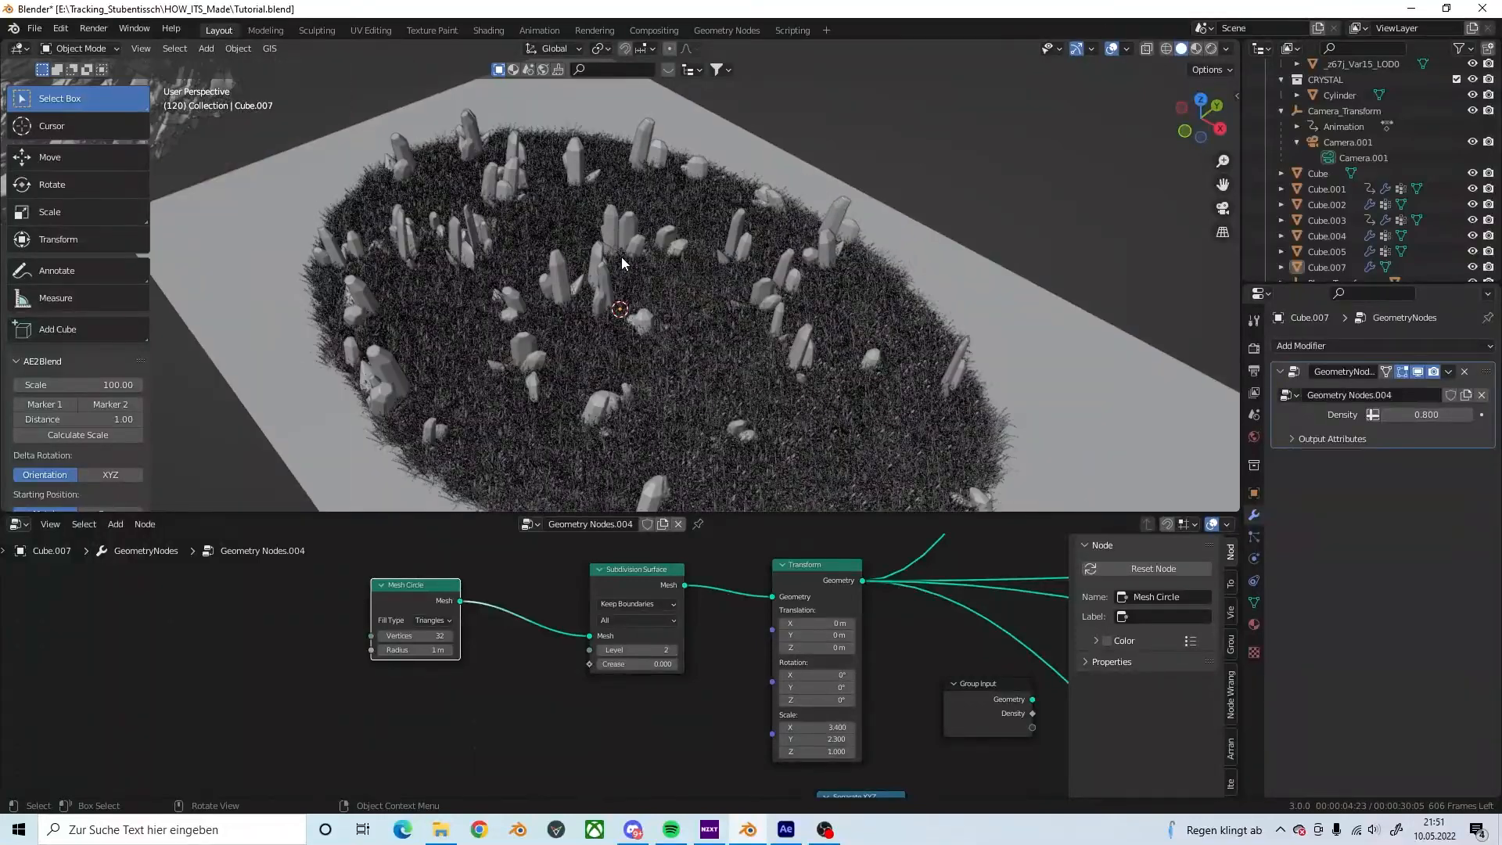
Step: Thin out the crystals on the grass oval by setting their point distribution's density to 0.800 and its seed to 2
left_click(683, 270)
scroll(828, 622, "down", 3)
middle_click_drag(828, 622, 771, 522)
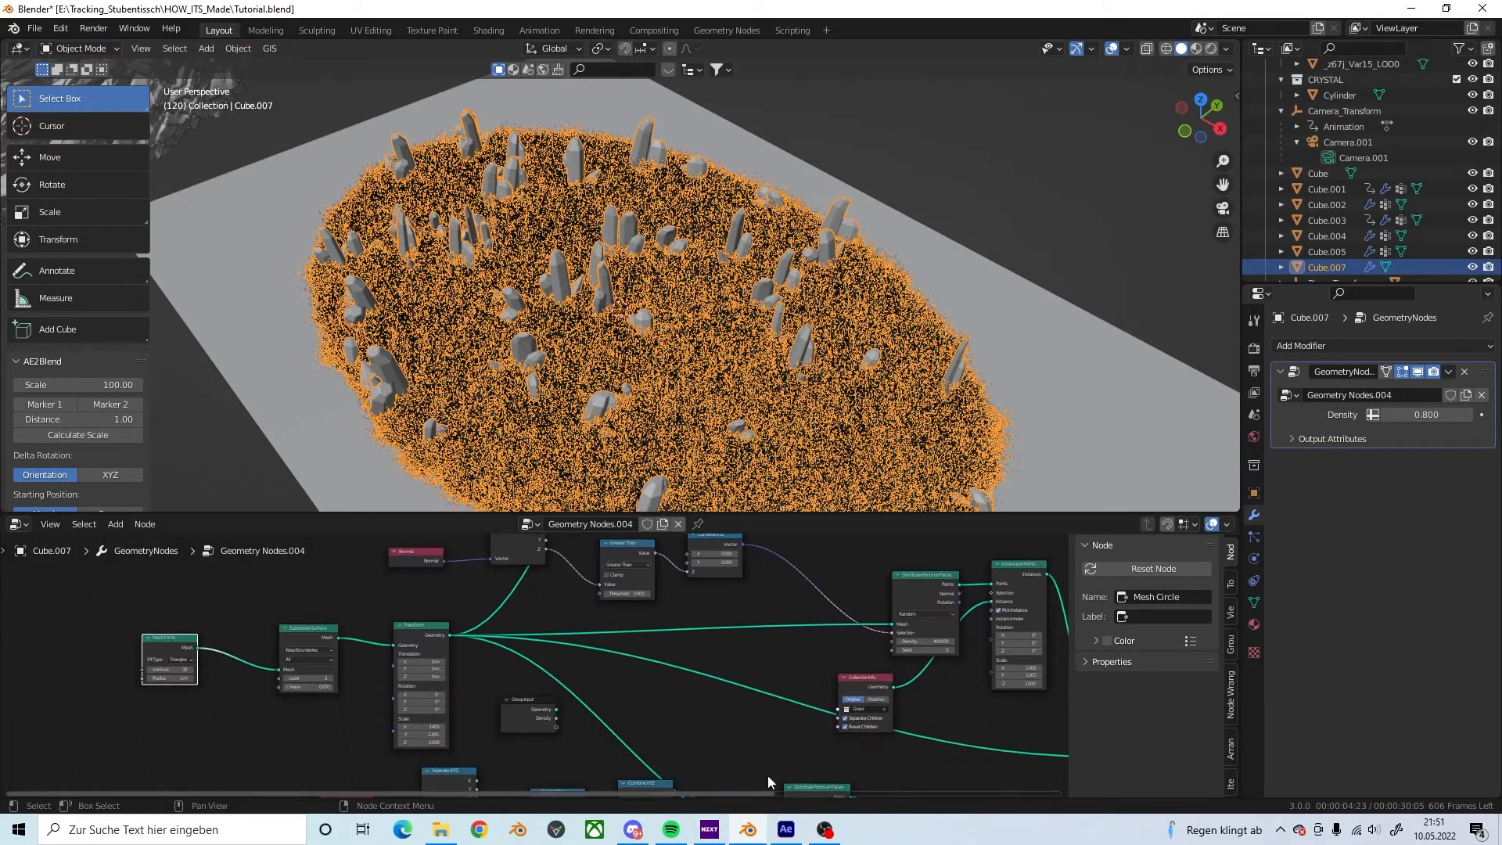
scroll(721, 607, "up", 4)
middle_click_drag(758, 623, 640, 559)
scroll(704, 679, "down", 5)
middle_click_drag(659, 660, 618, 535)
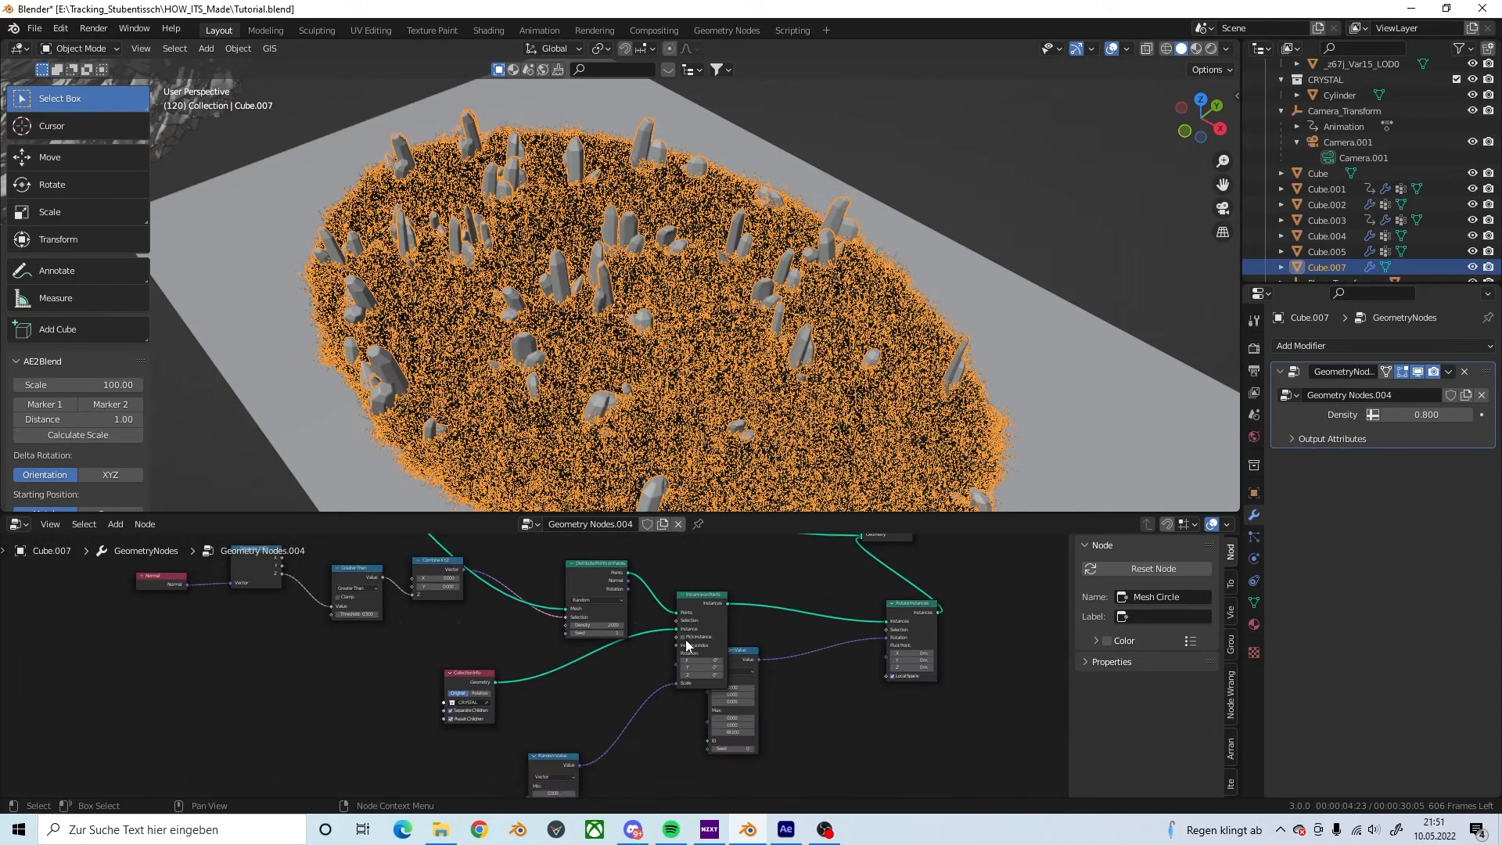
scroll(686, 641, "up", 8)
middle_click_drag(661, 601, 597, 679)
scroll(587, 677, "up", 4)
left_click_drag(618, 677, 571, 677)
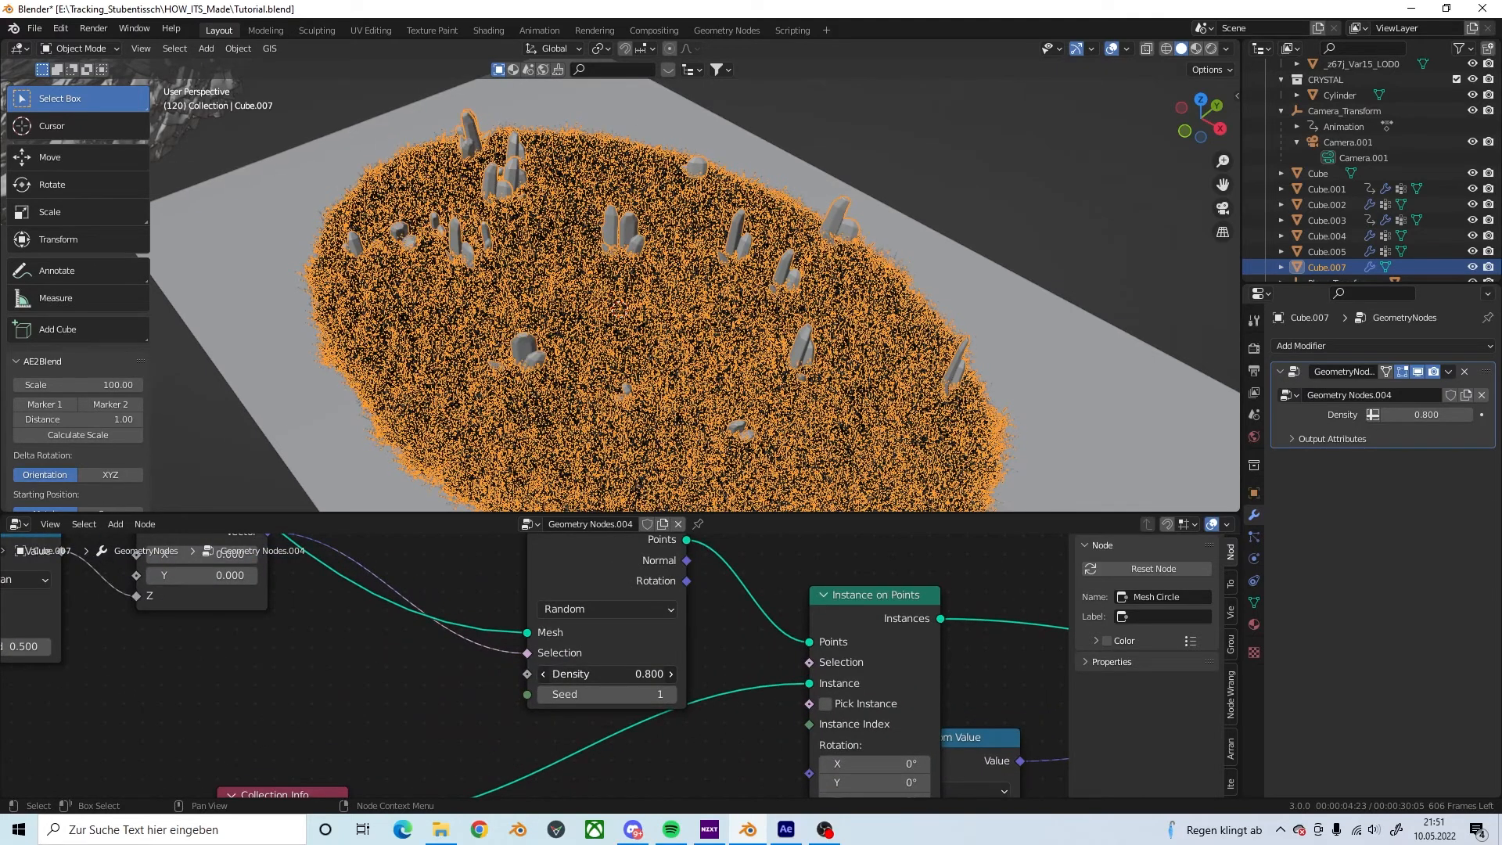
left_click(681, 696)
scroll(864, 274, "down", 5)
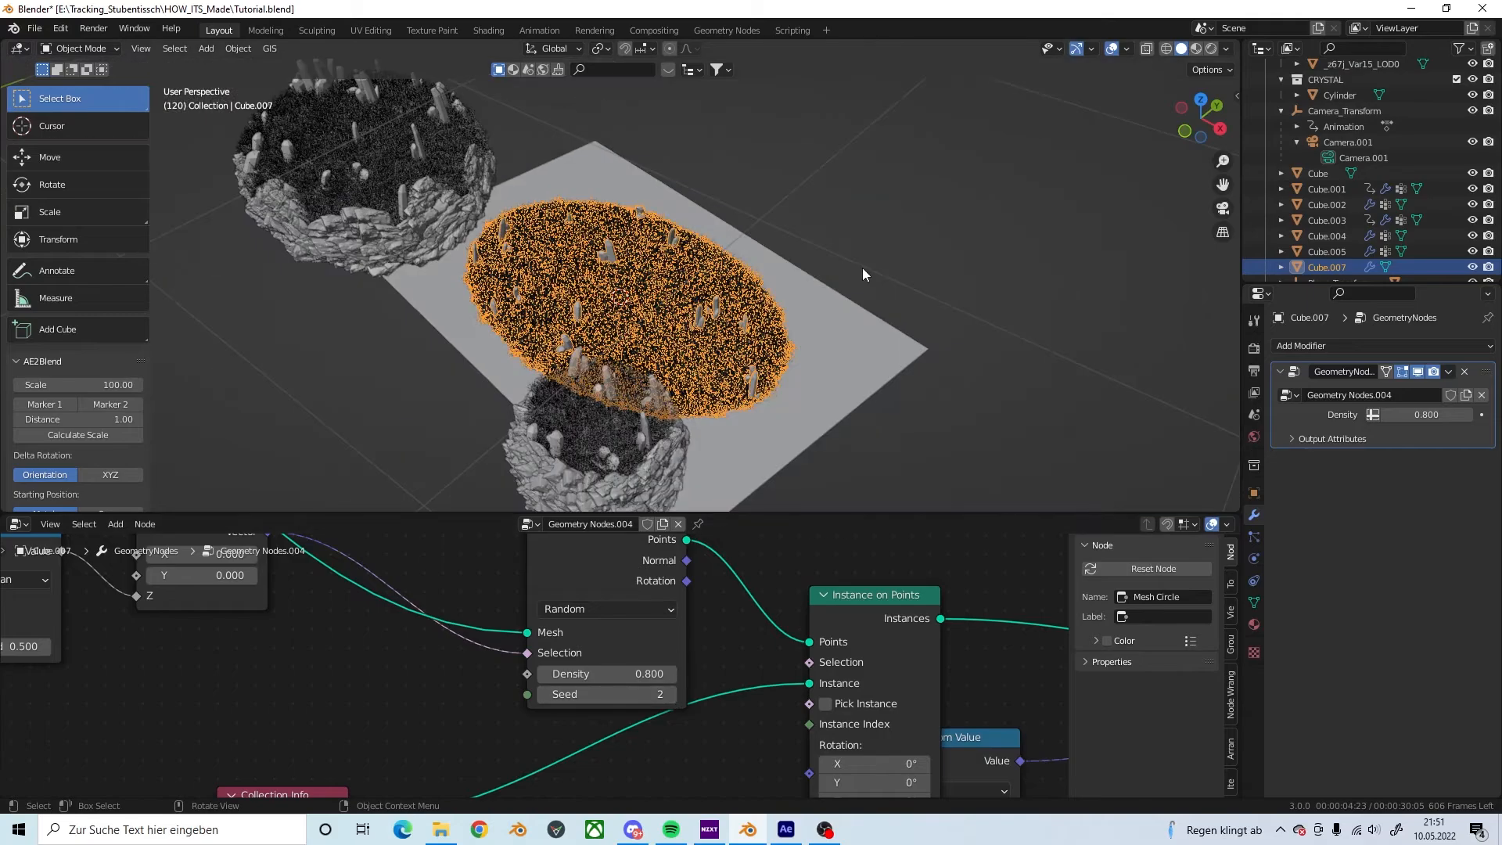
Step: Inspect the grass and crystals on the oval up close and save the project file
left_click(862, 268)
middle_click_drag(862, 267, 683, 307)
scroll(647, 301, "up", 6)
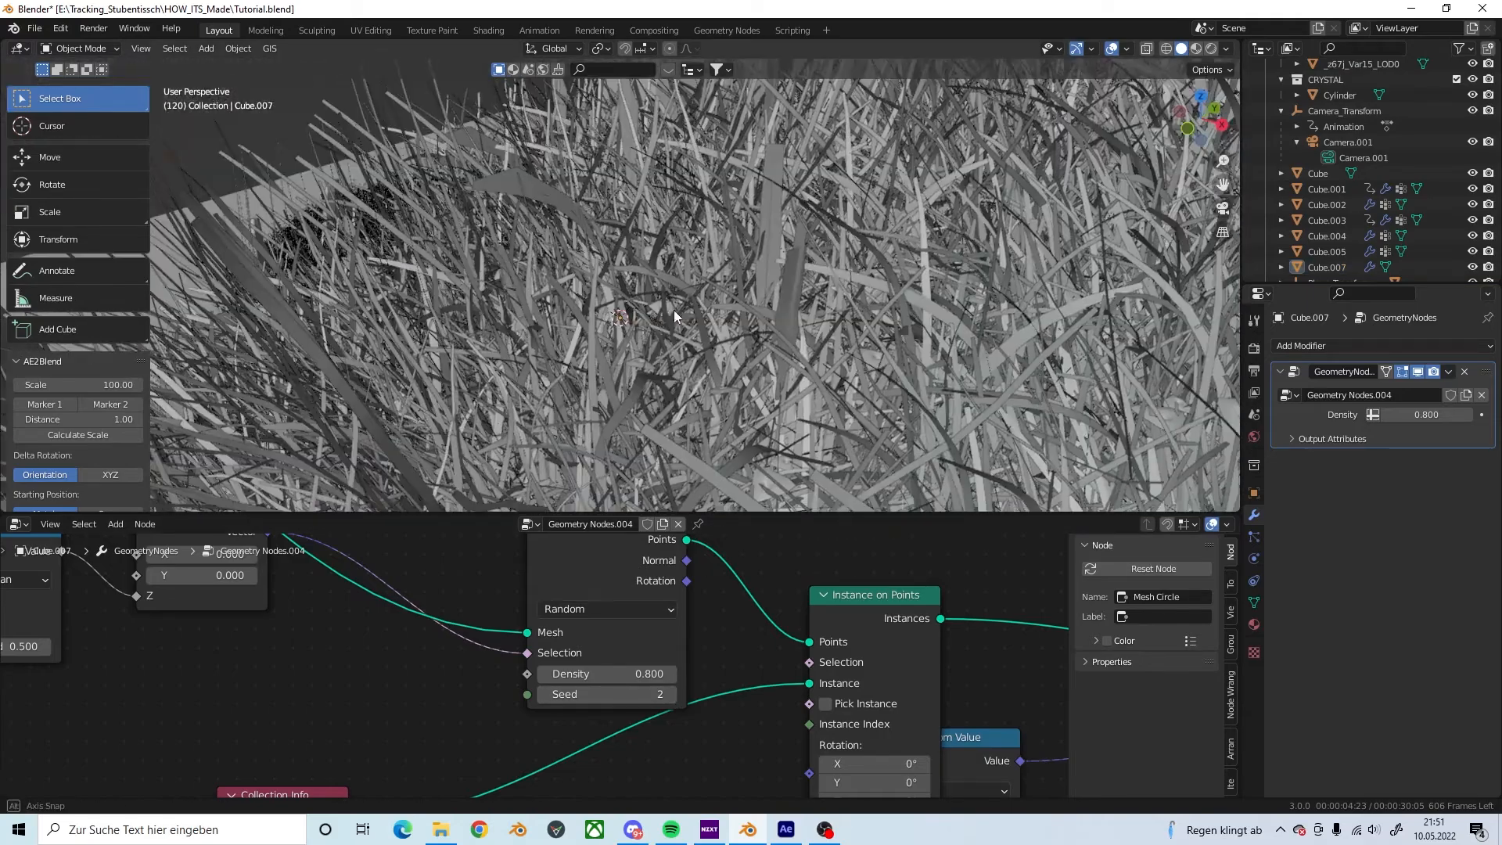
scroll(624, 333, "down", 6)
middle_click_drag(673, 310, 669, 383)
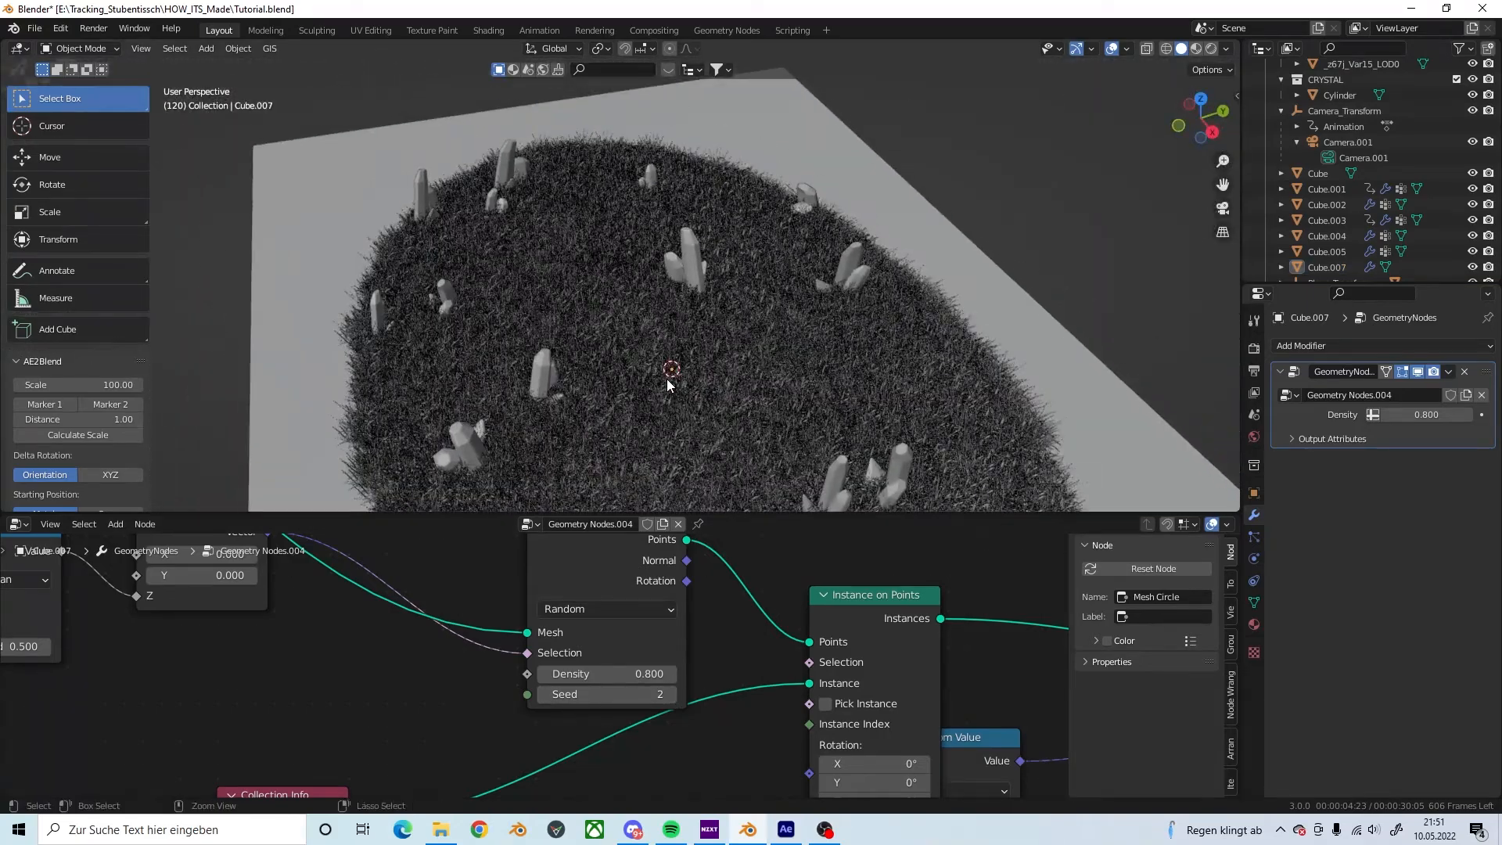
key("ctrl+s")
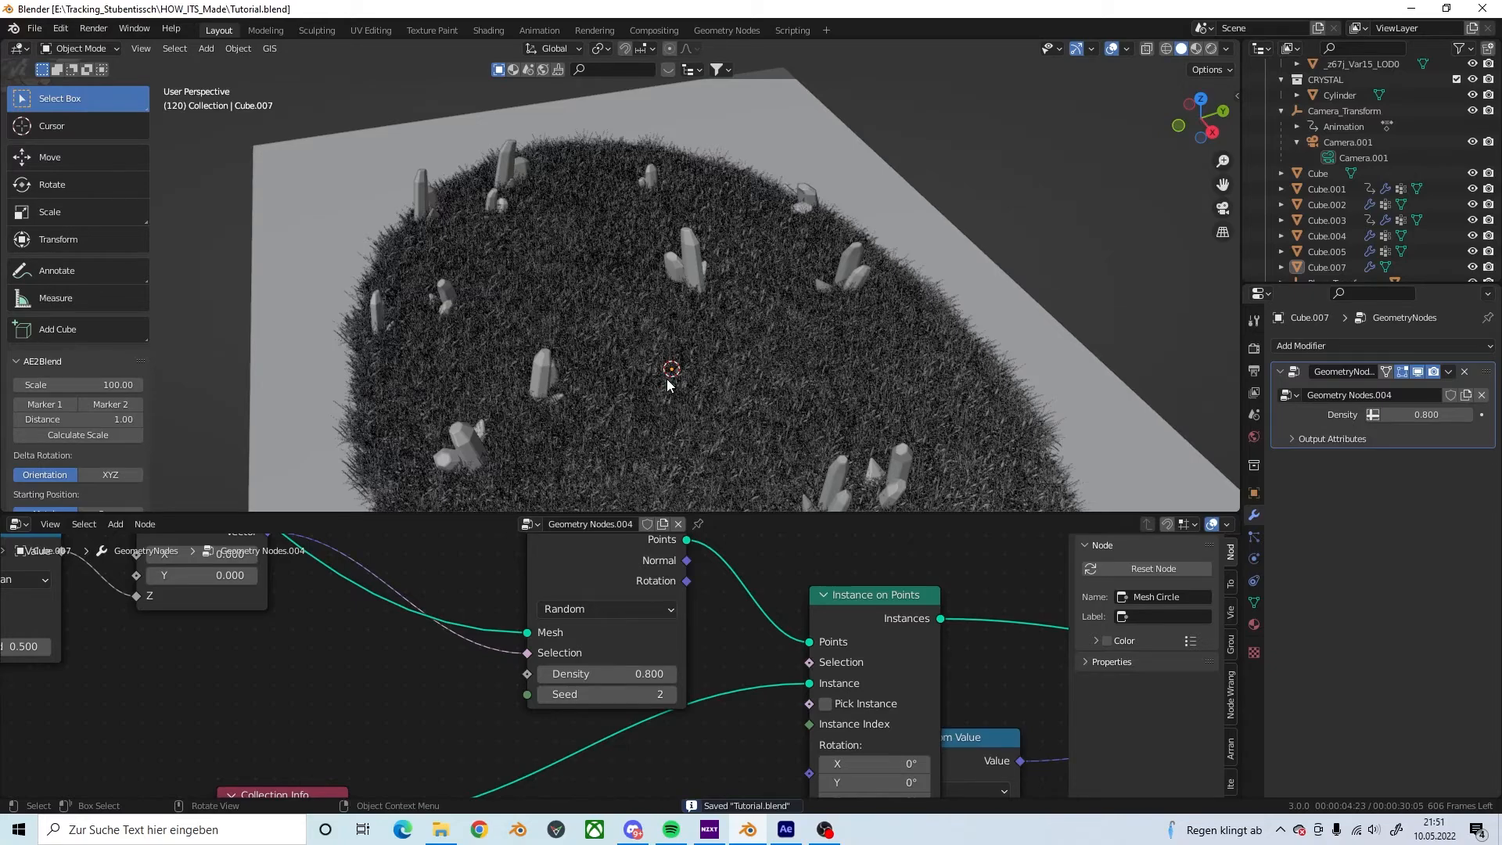
scroll(668, 380, "down", 6)
middle_click_drag(609, 356, 675, 364)
scroll(610, 327, "up", 5)
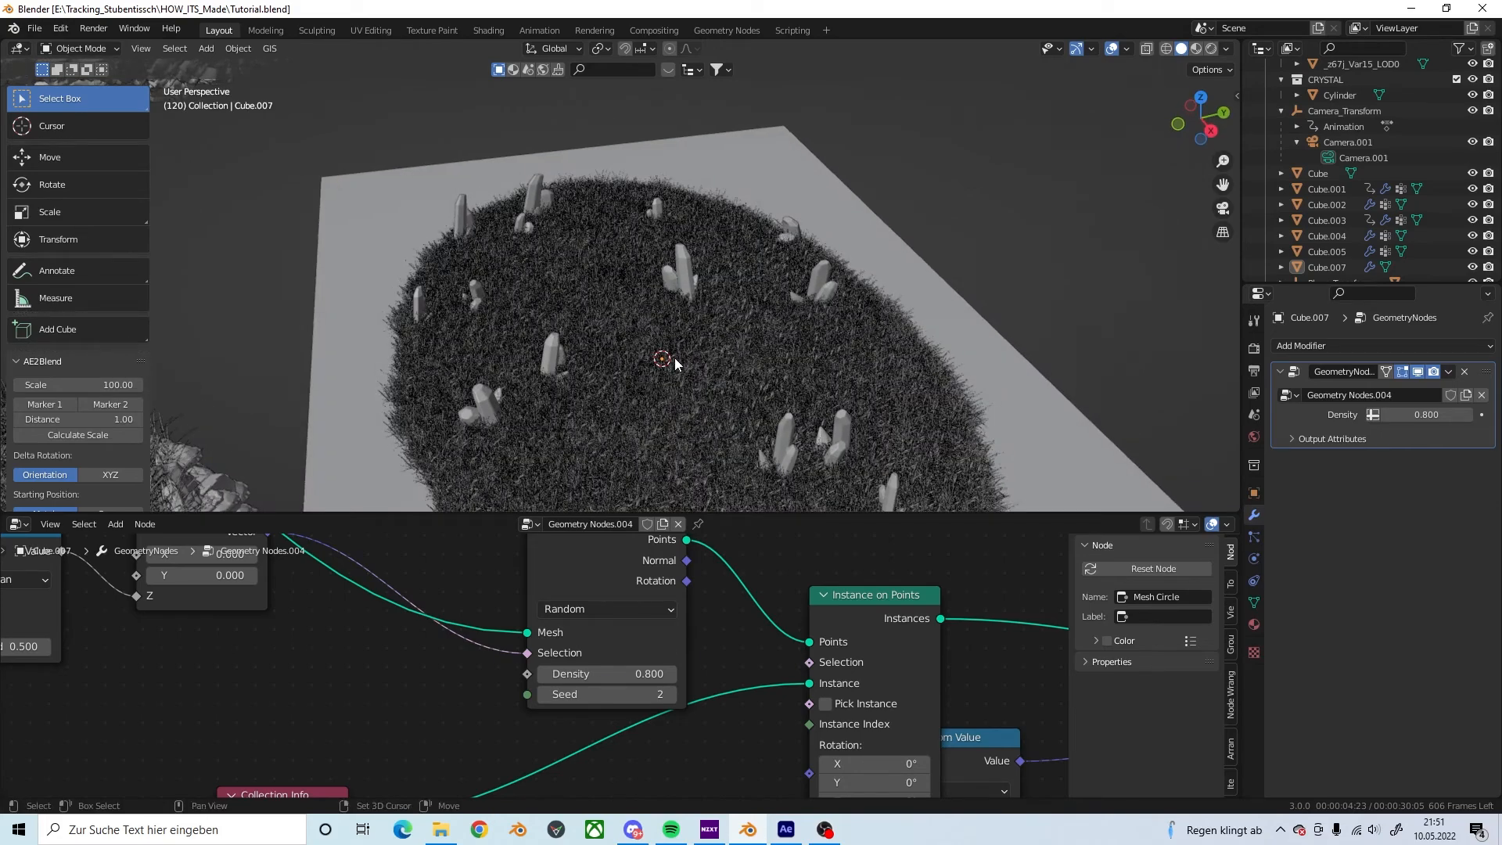
key("shift+a")
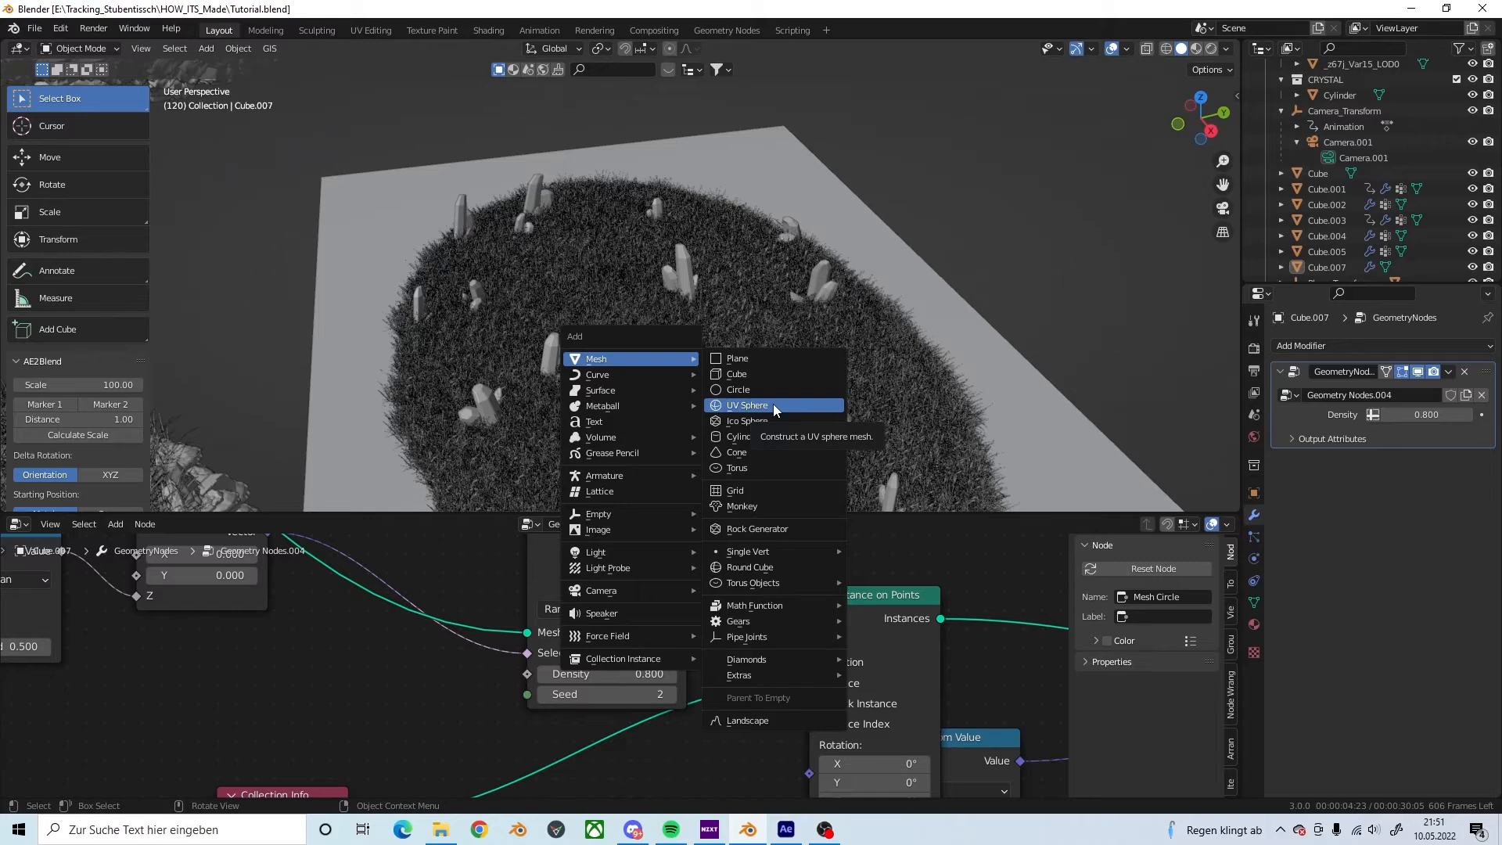
key("Escape")
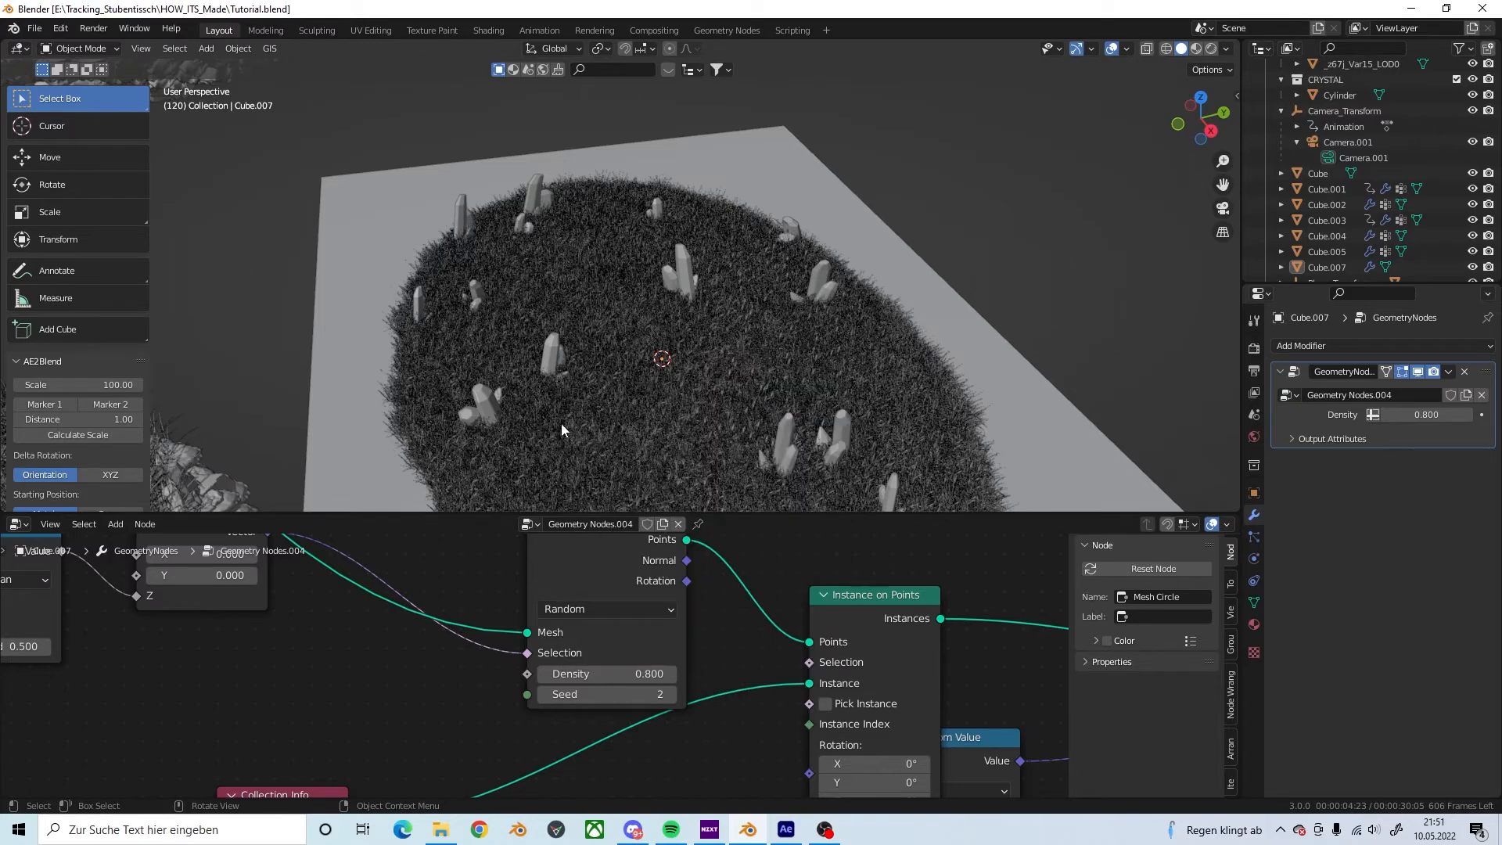
Step: Replace the node editor with the Asset Browser and place the E-wing escort starfighter asset in the scene
left_click(11, 525)
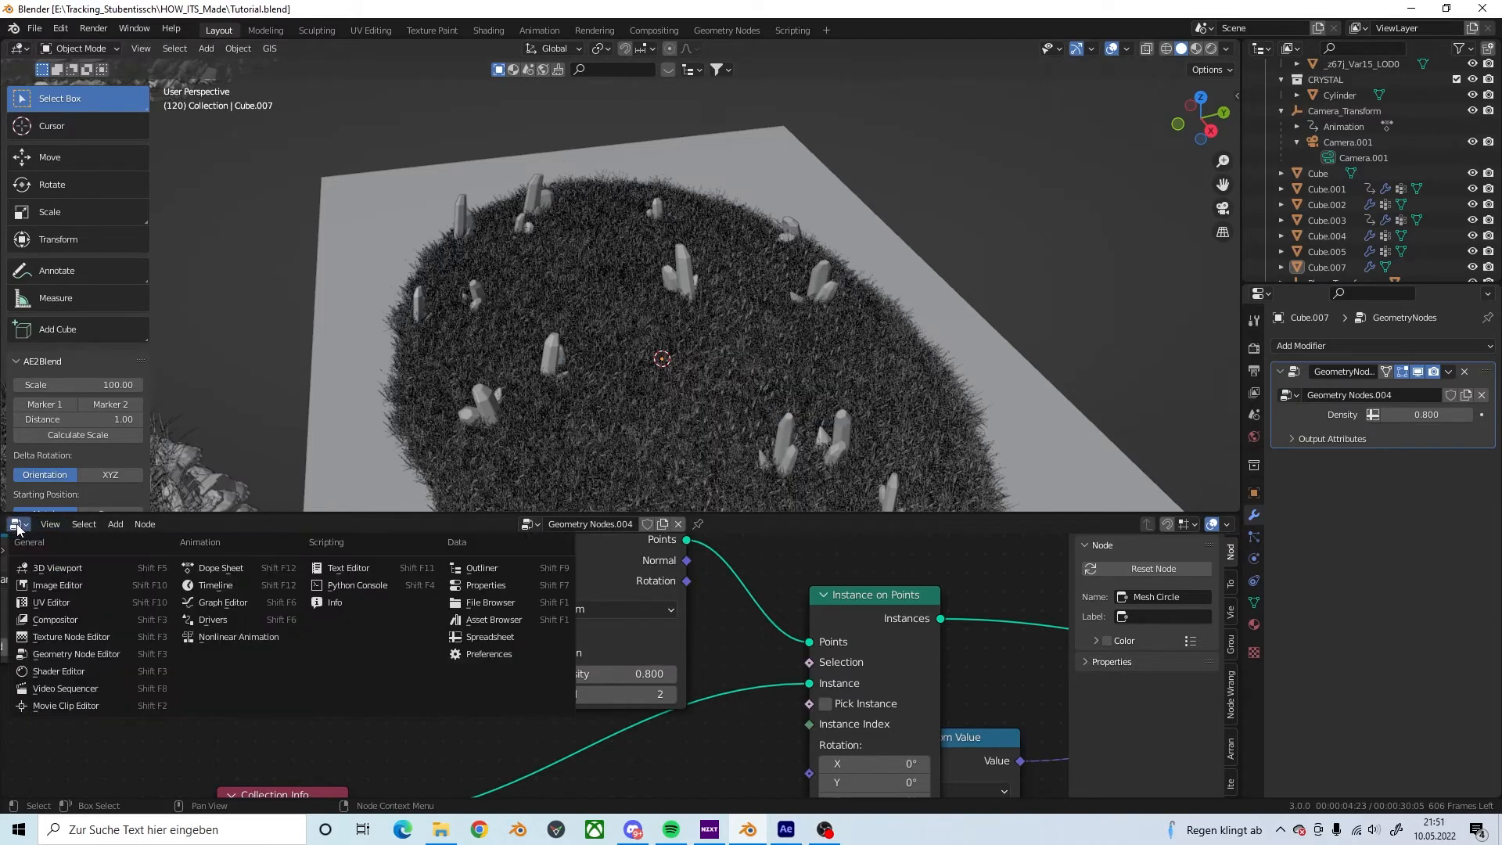
left_click(517, 636)
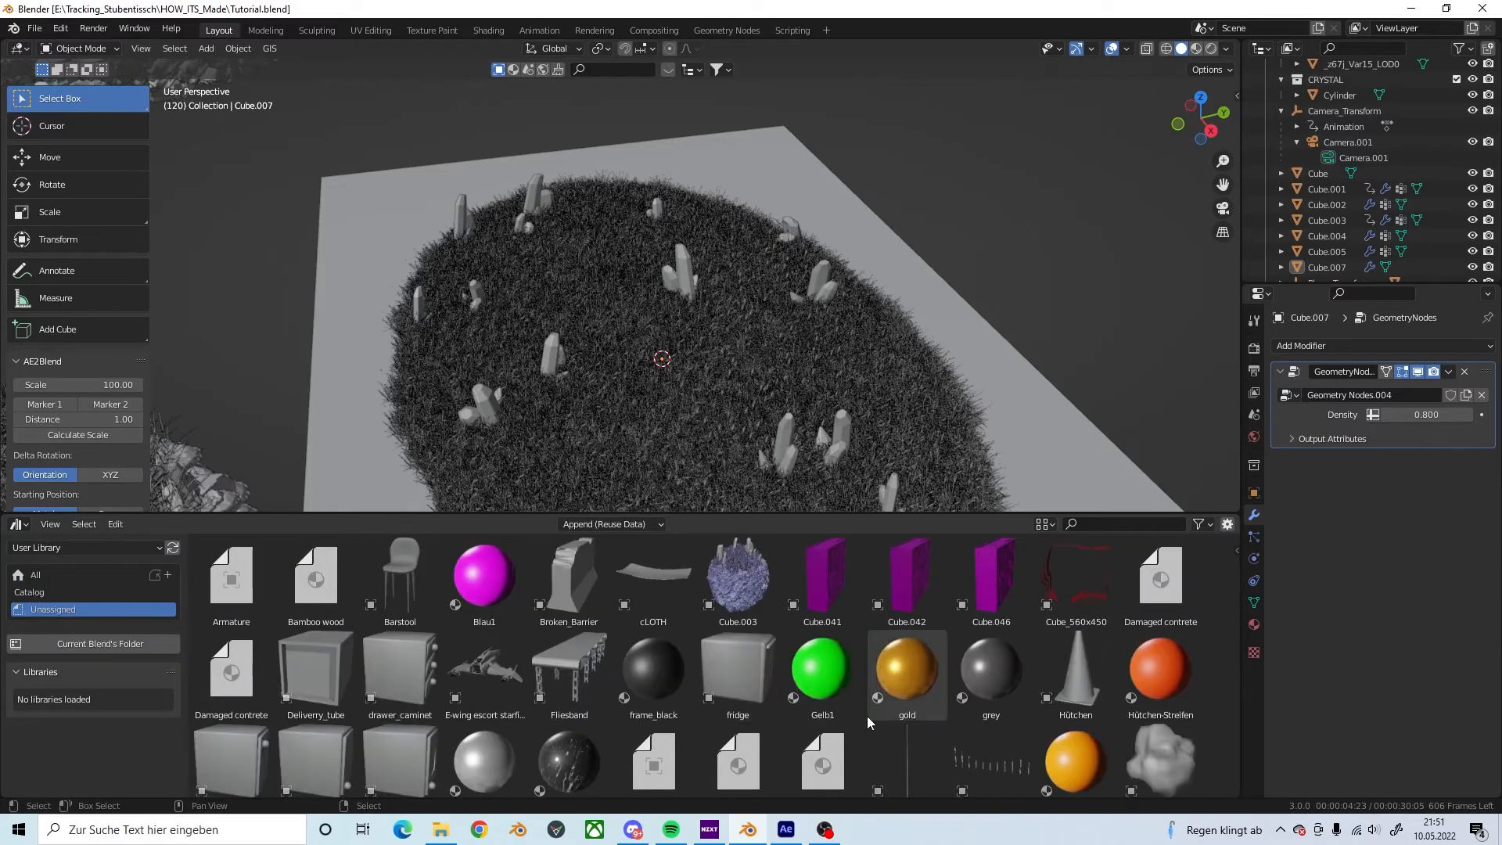
left_click_drag(502, 663, 772, 164)
scroll(843, 242, "down", 1)
scroll(843, 242, "down", 3)
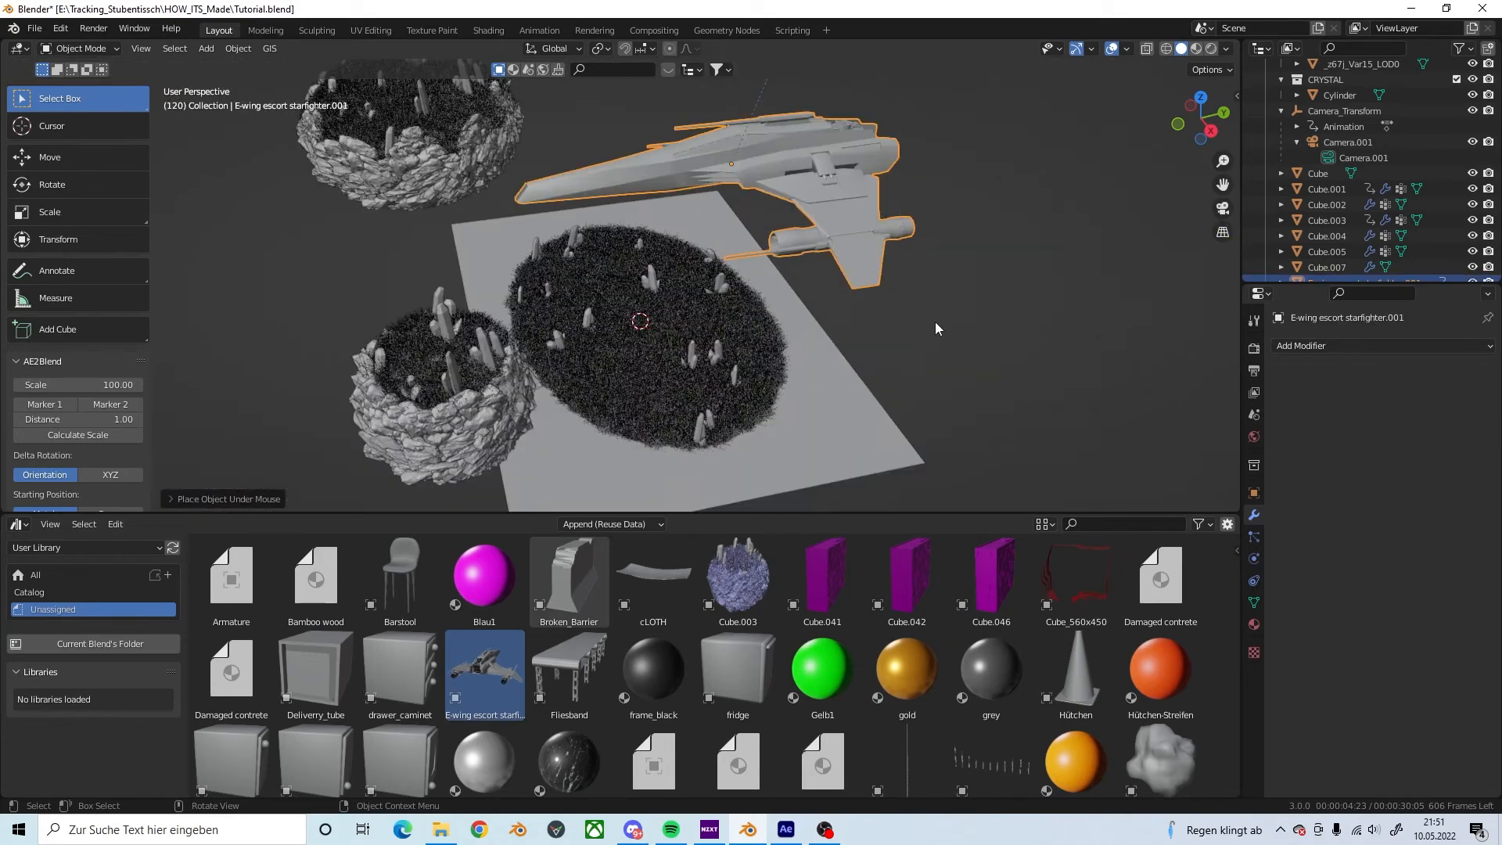
Step: Rotate the starfighter about 90° around the Z axis and scale it down to about 0.14
key("r")
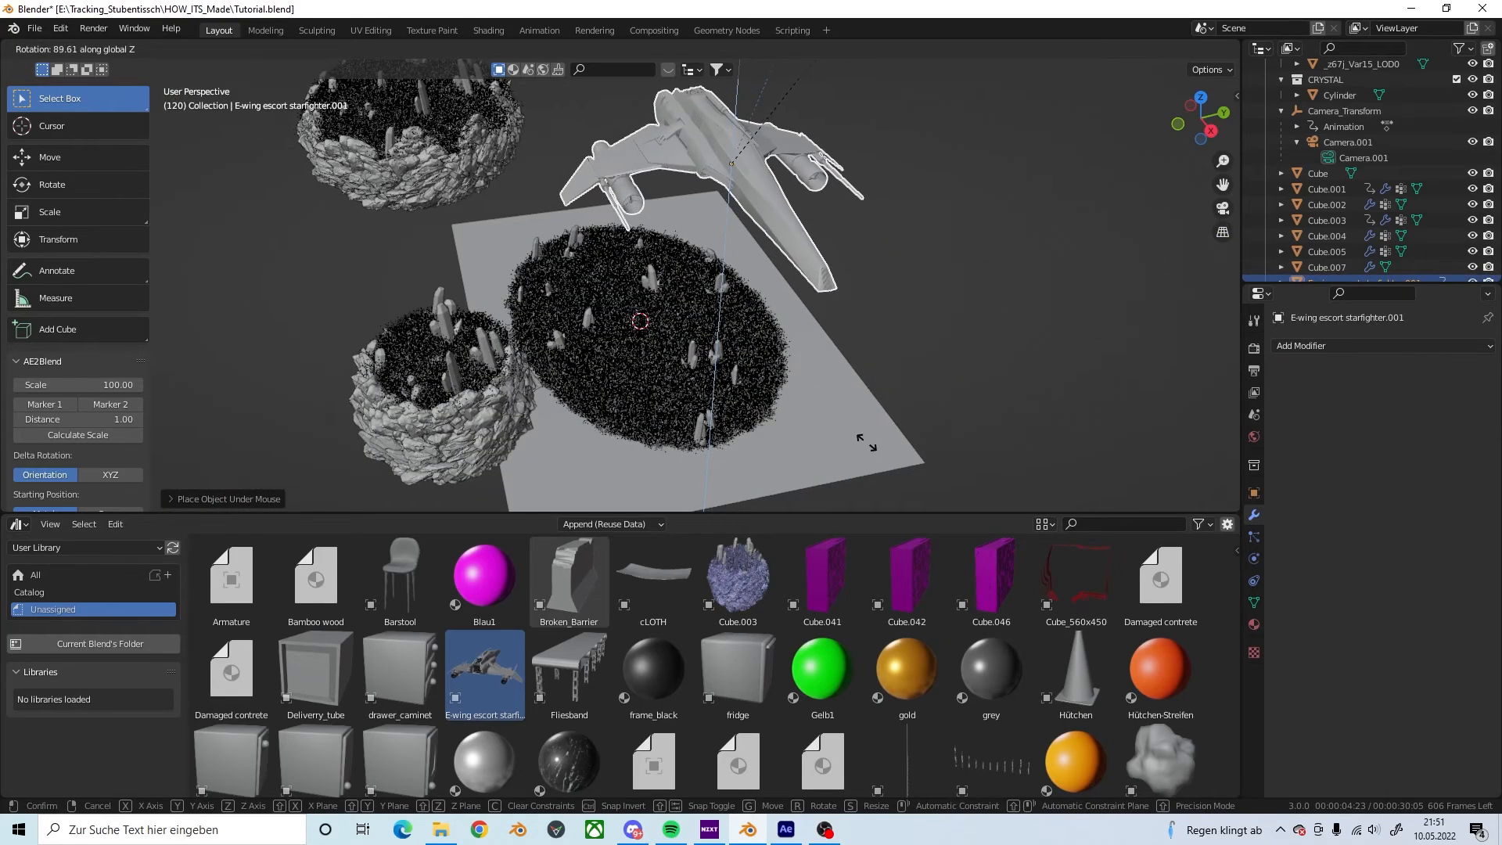
left_click(990, 415)
key("s")
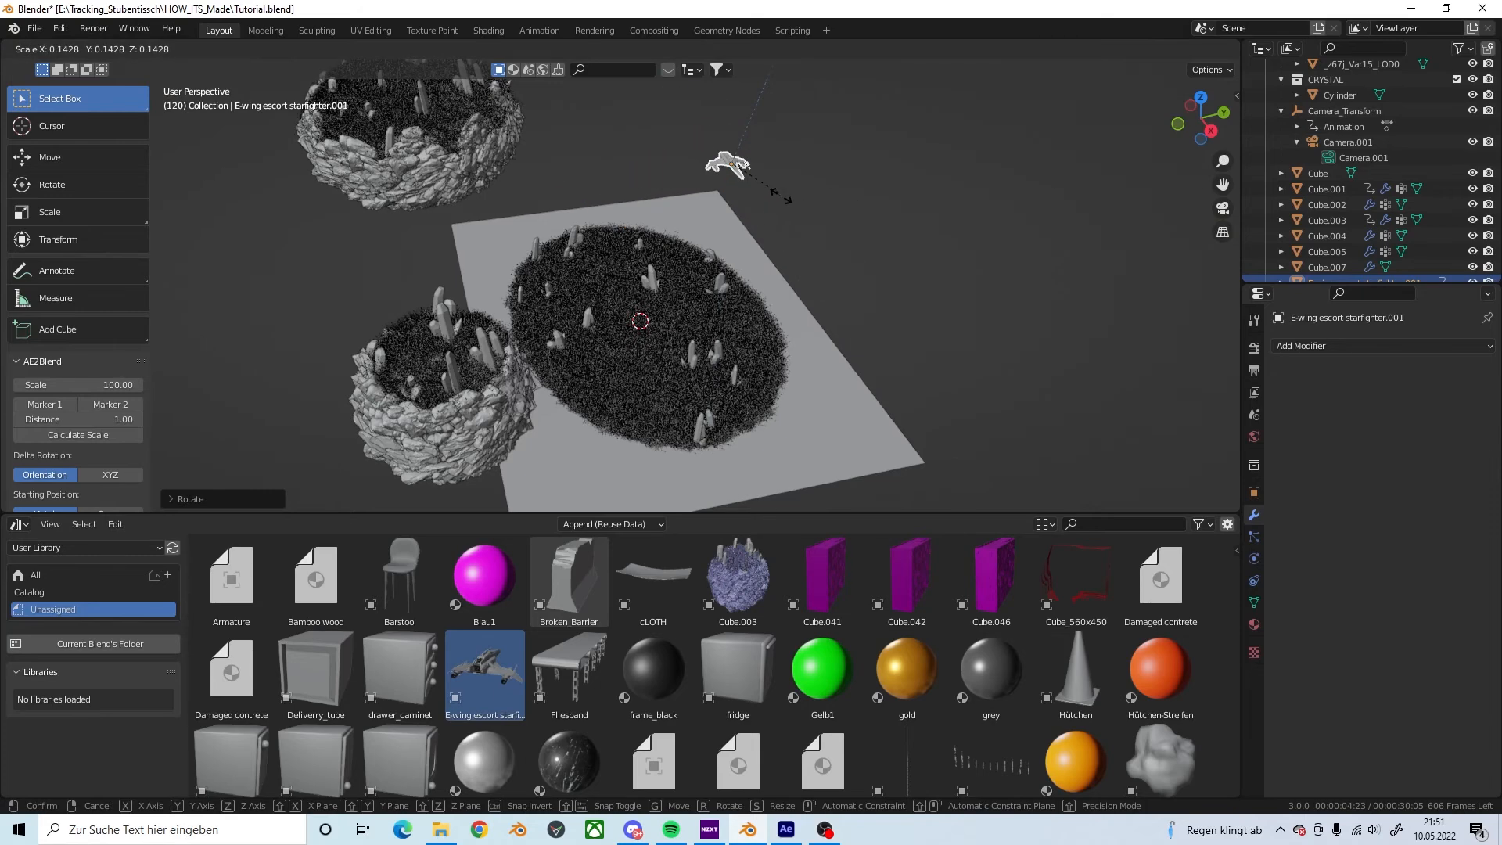
left_click(785, 206)
Step: Move the starfighter over the middle of the grass oval, just above the grass in front view
key("g")
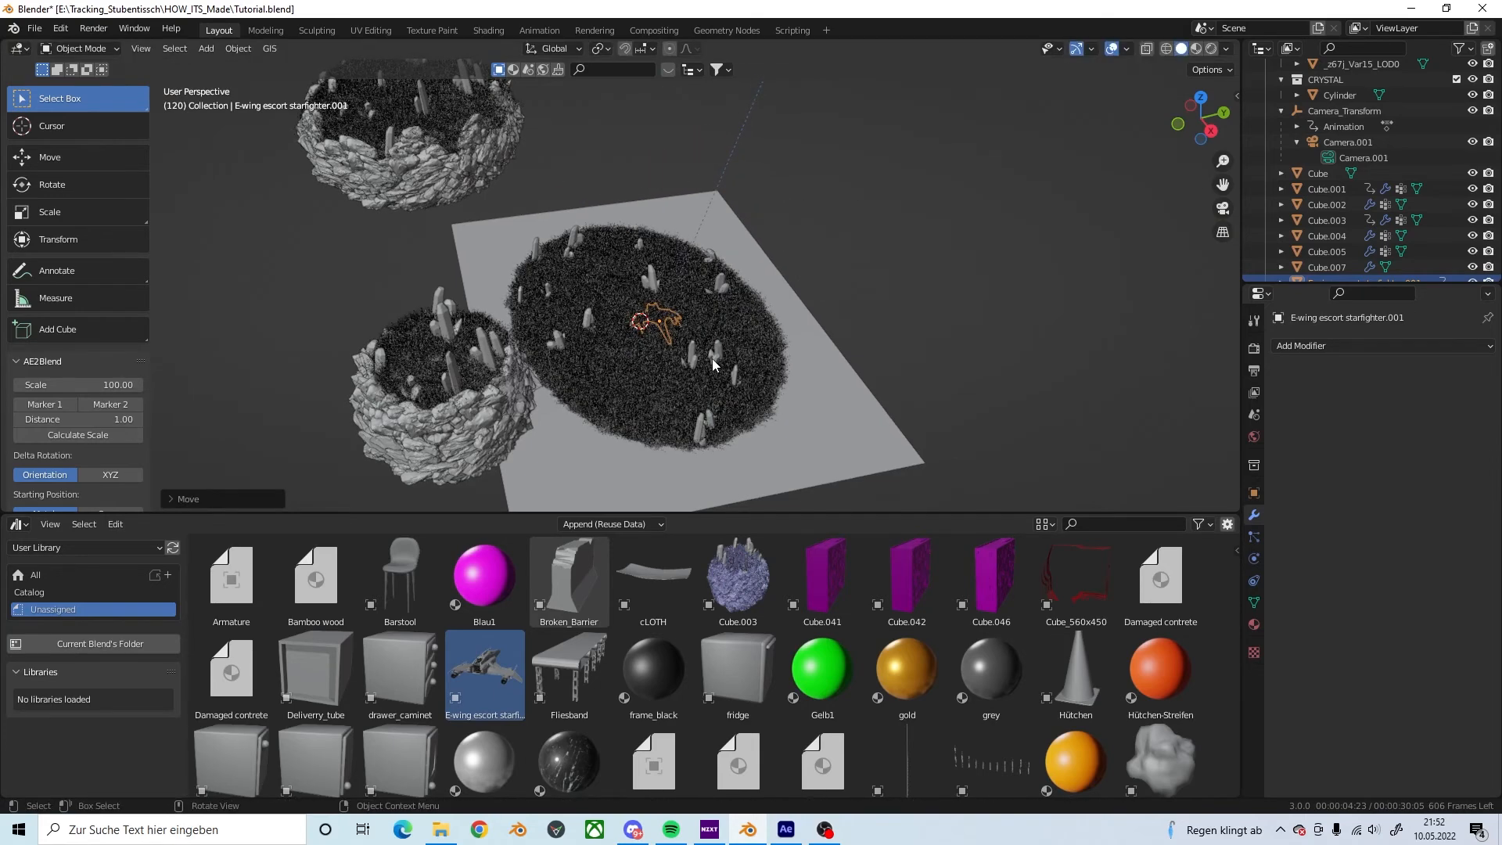
left_click(712, 366)
key("KP_1")
key("g")
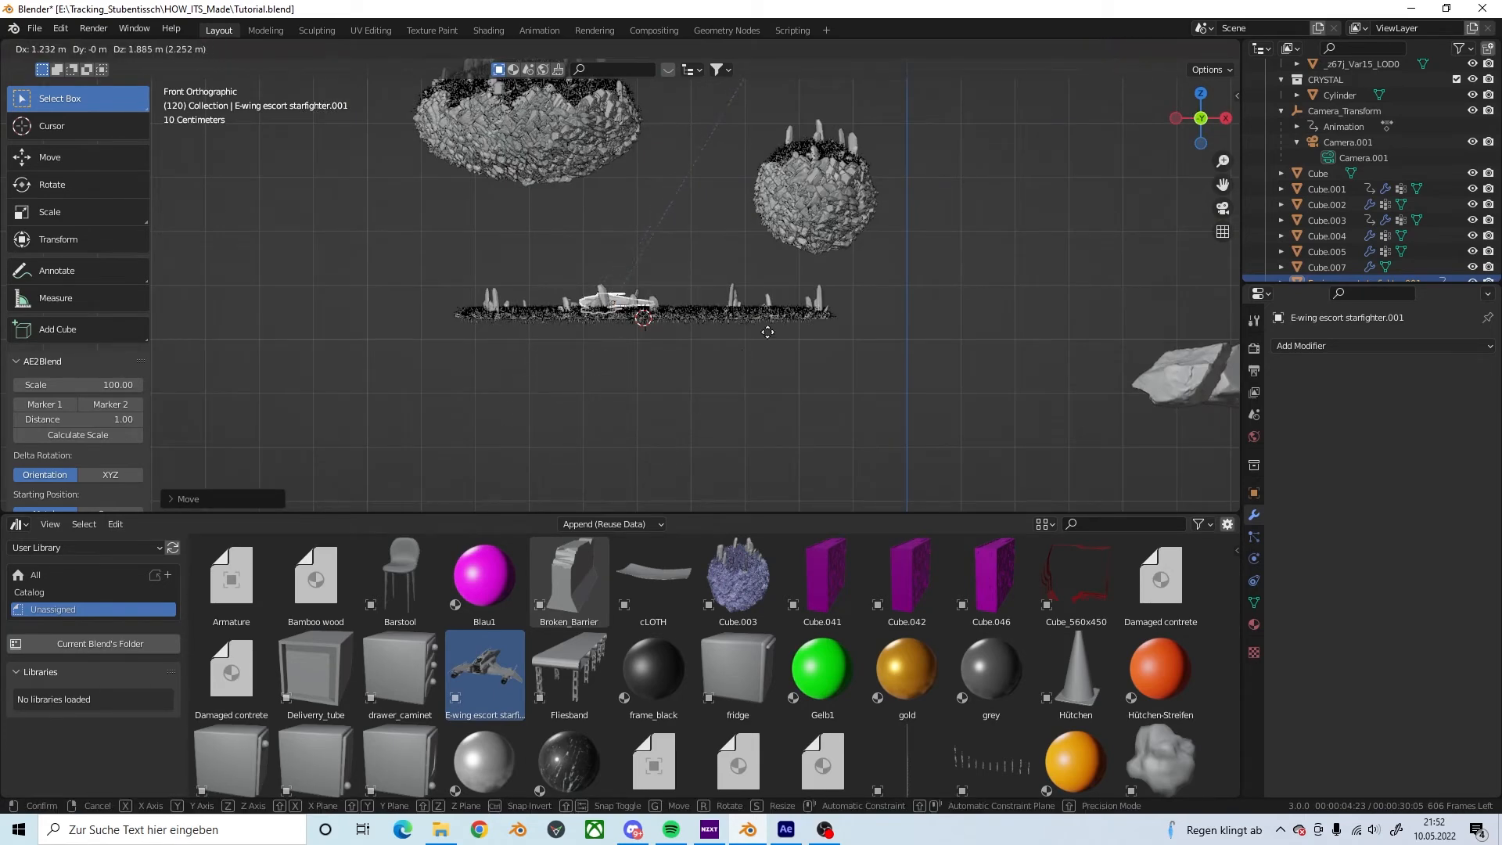
left_click(772, 338)
key("KP_Decimal")
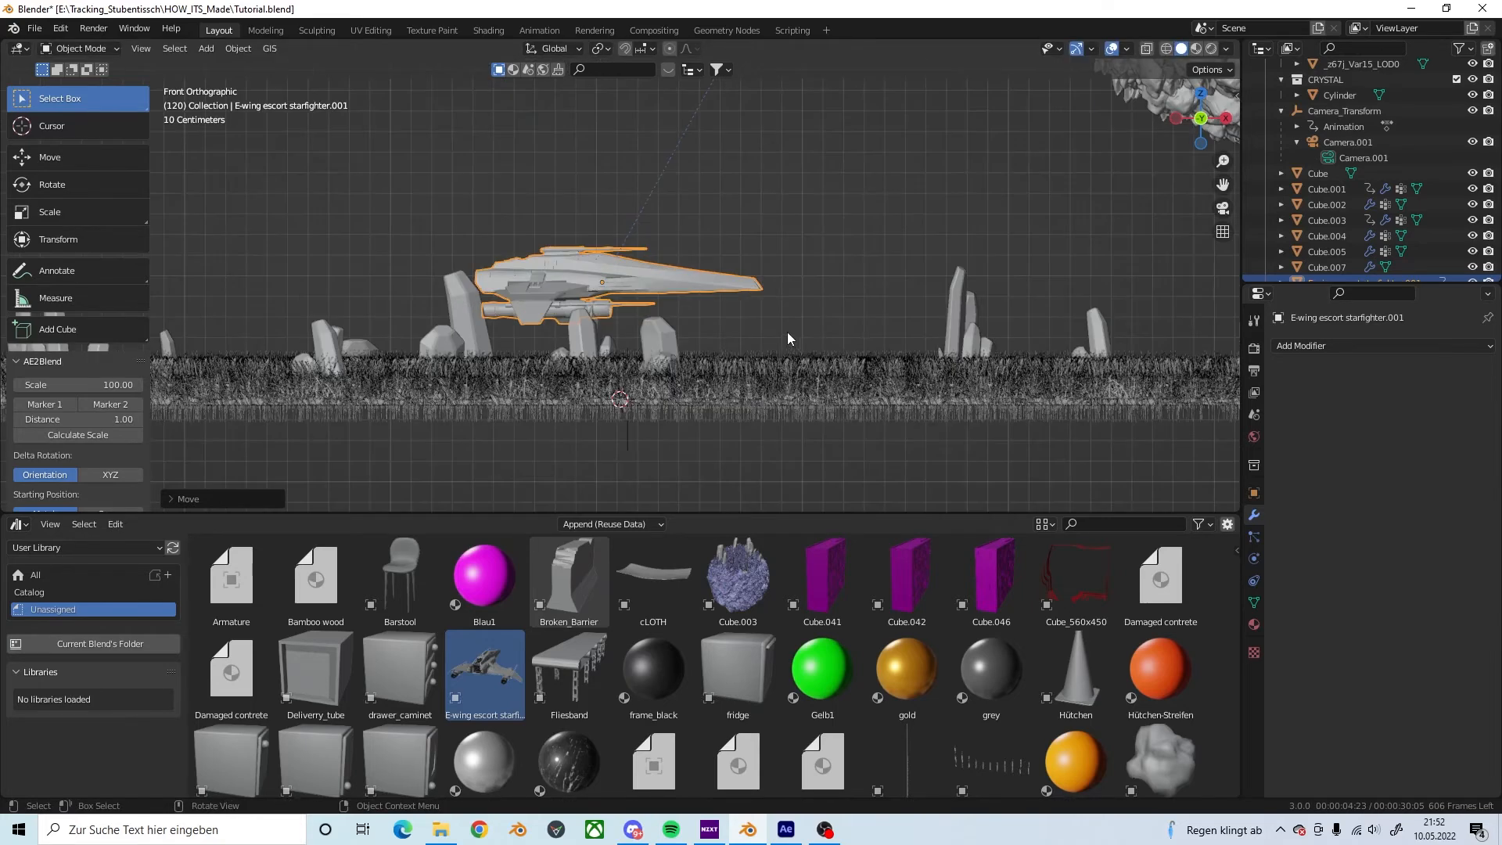
Step: Enlarge the starfighter and raise it along the Z axis well above the crystals
key("s")
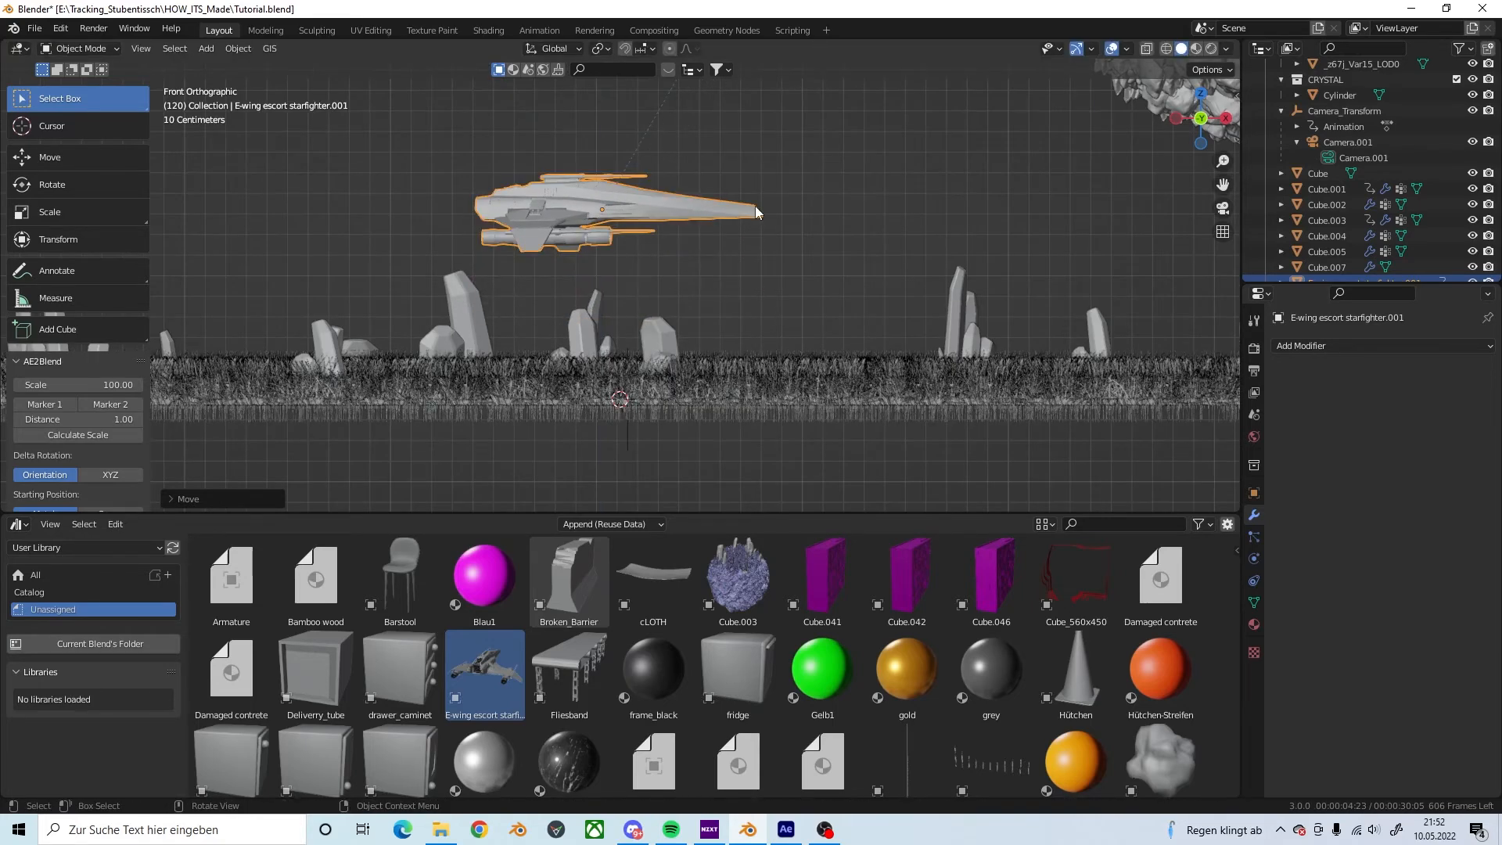
left_click(880, 253)
key("g")
key("z")
left_click(860, 154)
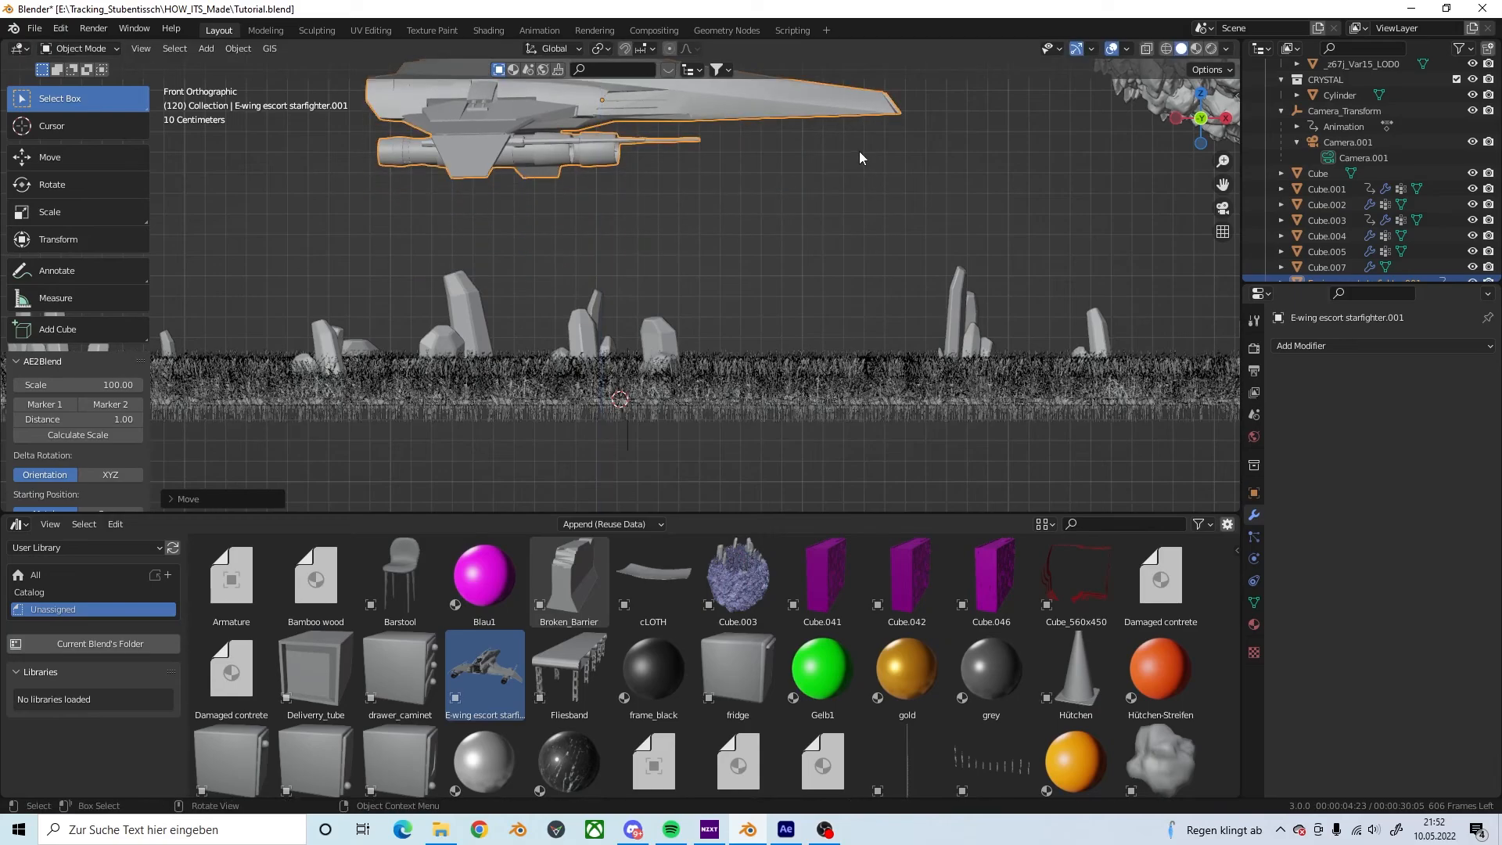
Step: Shift the starfighter along the X axis and check its position over the grass oval from above
scroll(850, 203, "down", 4)
middle_click_drag(850, 208, 664, 270)
key("g")
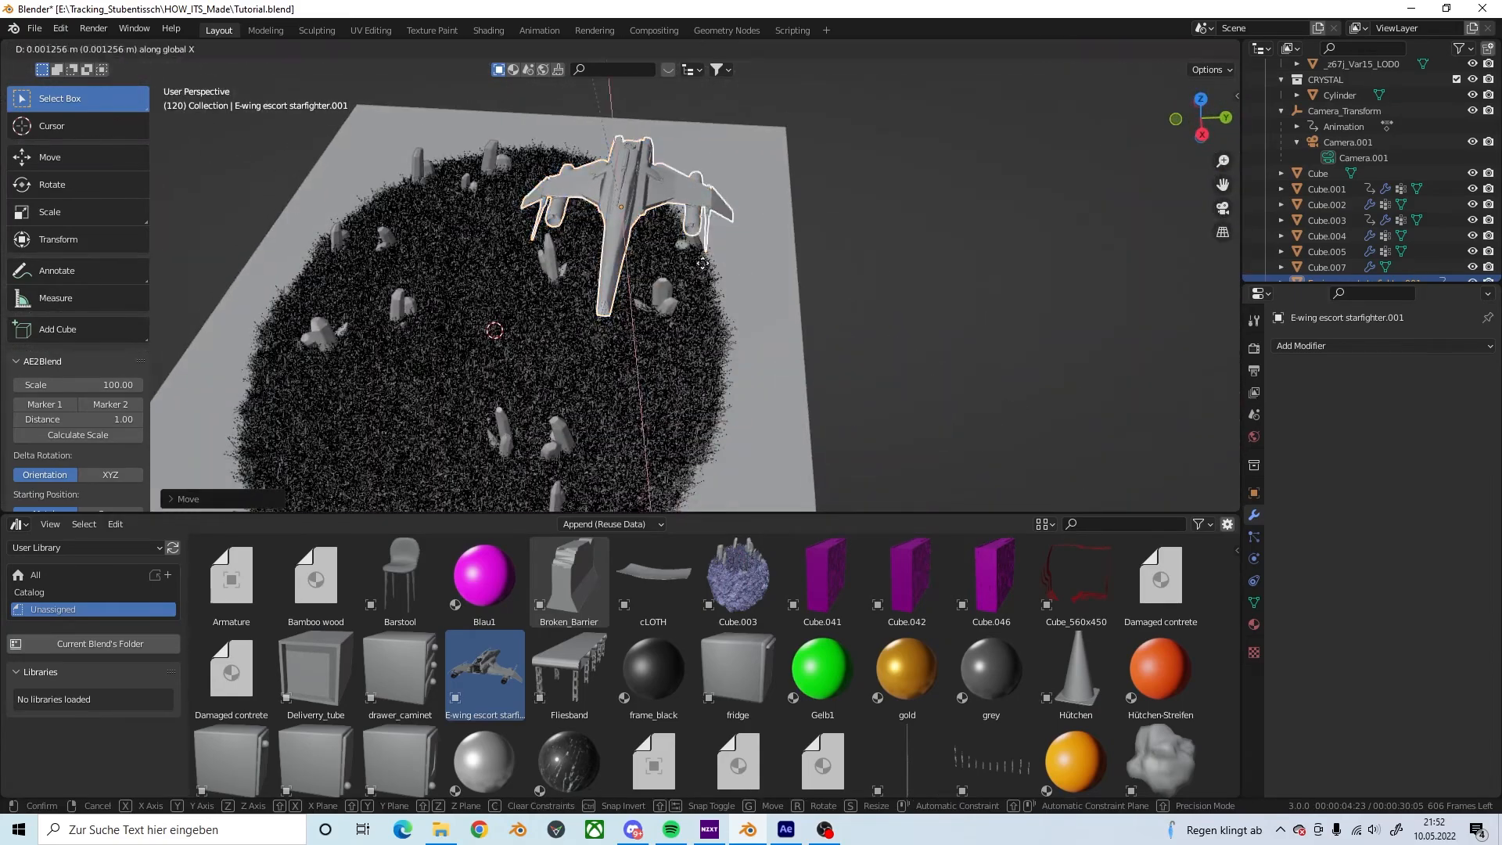
left_click(552, 270)
key("KP_7")
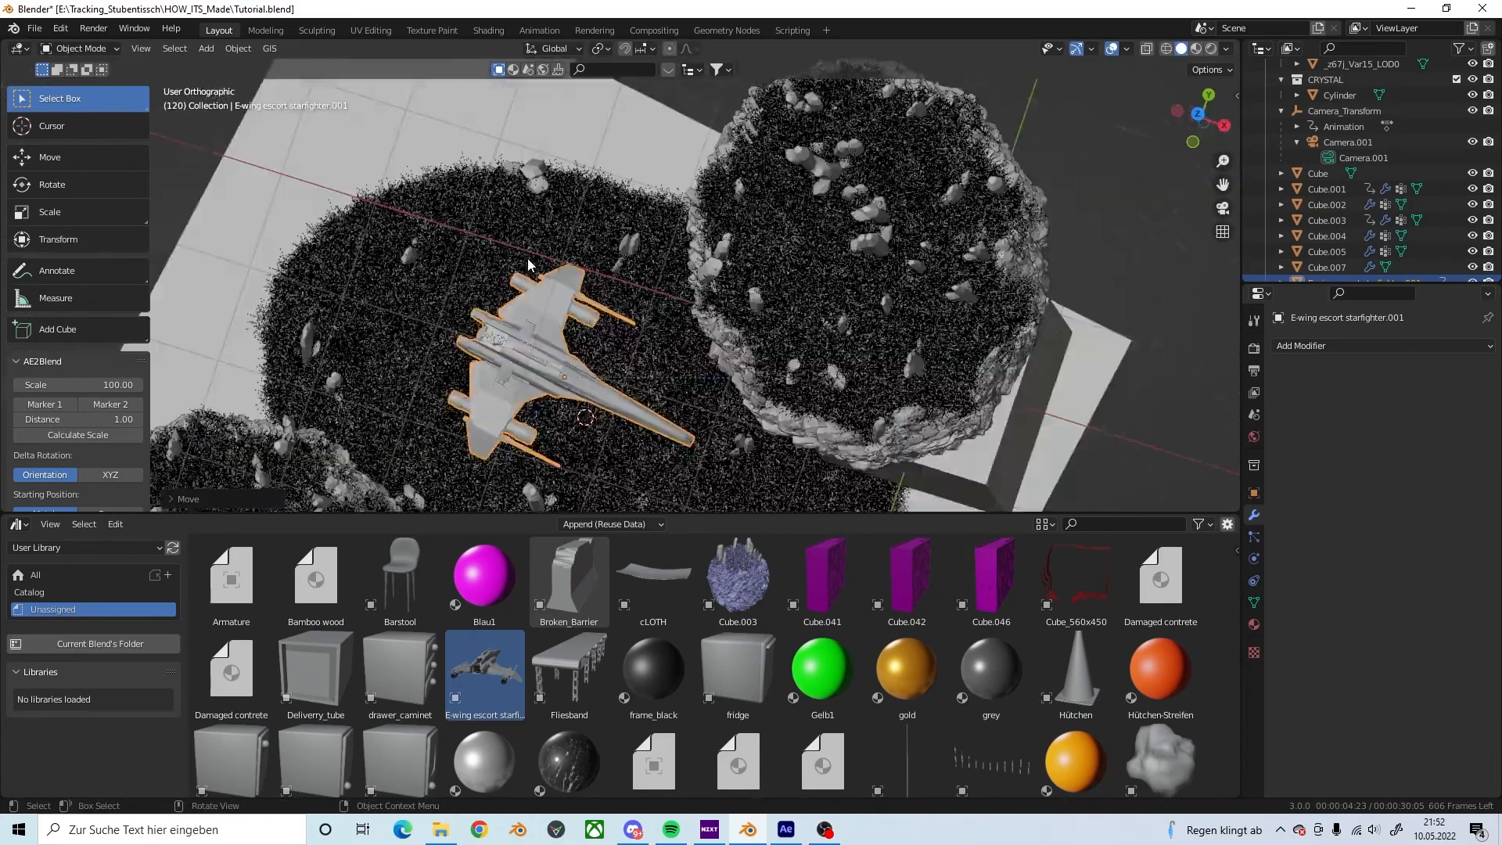
scroll(584, 274, "up", 2)
scroll(583, 274, "down", 4)
Step: Rotate the starfighter 180° around the Z axis in camera view and play the animation to check it
key("KP_0")
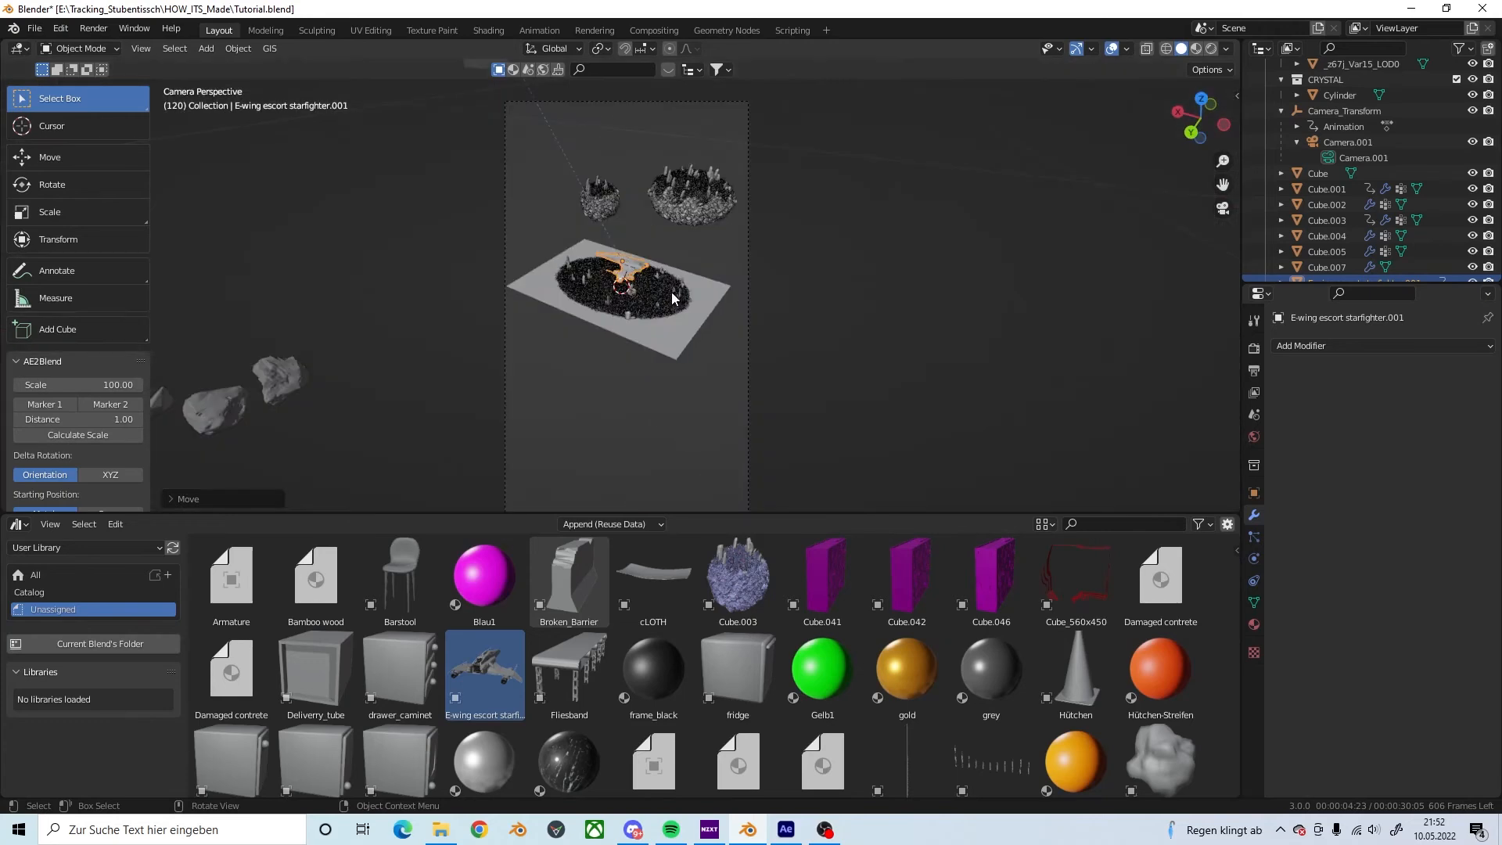
type("rz90")
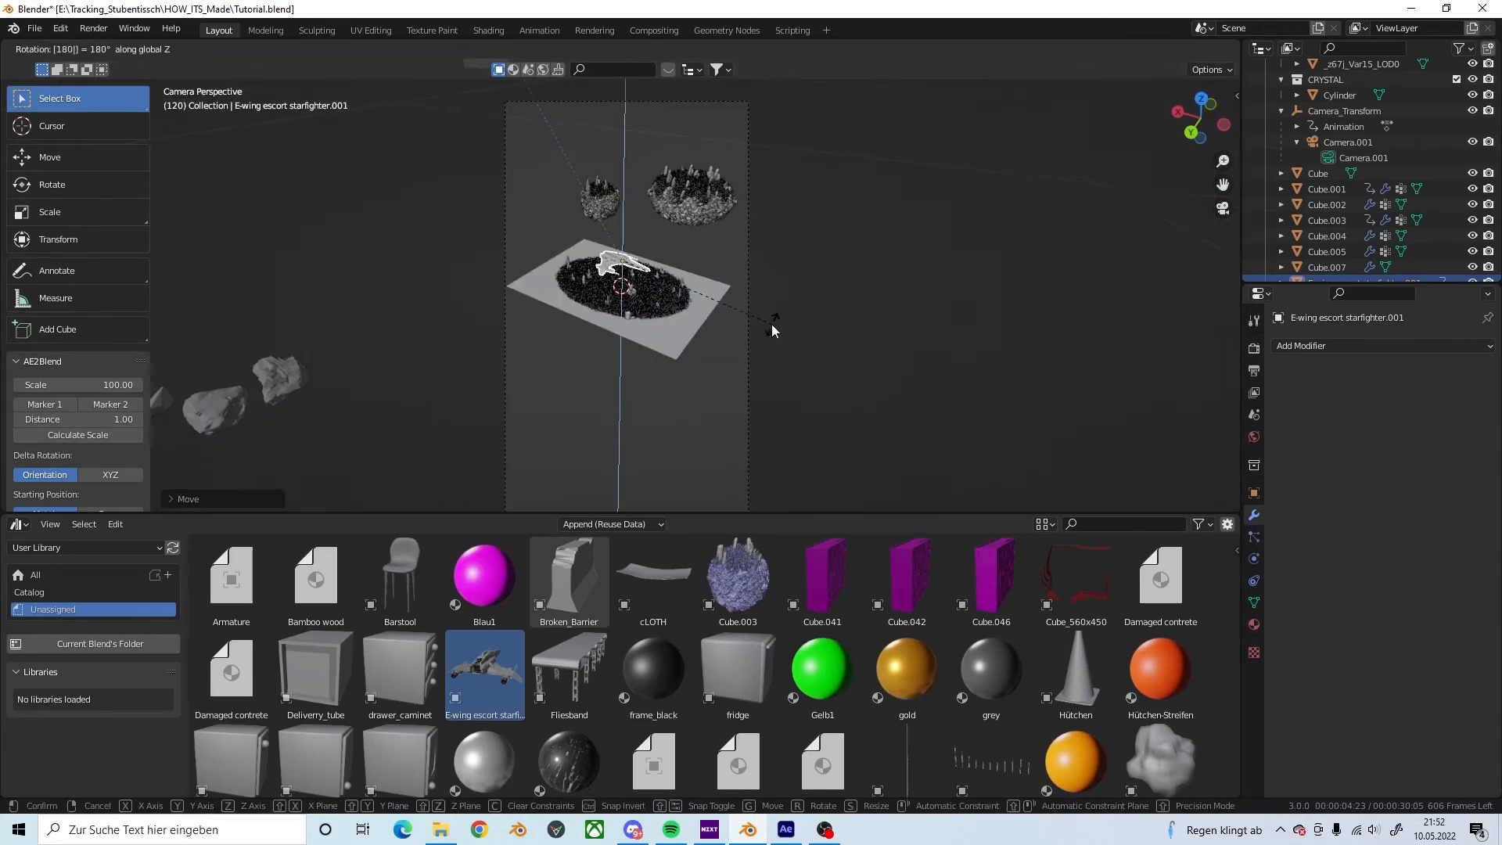
key("Return")
key("space")
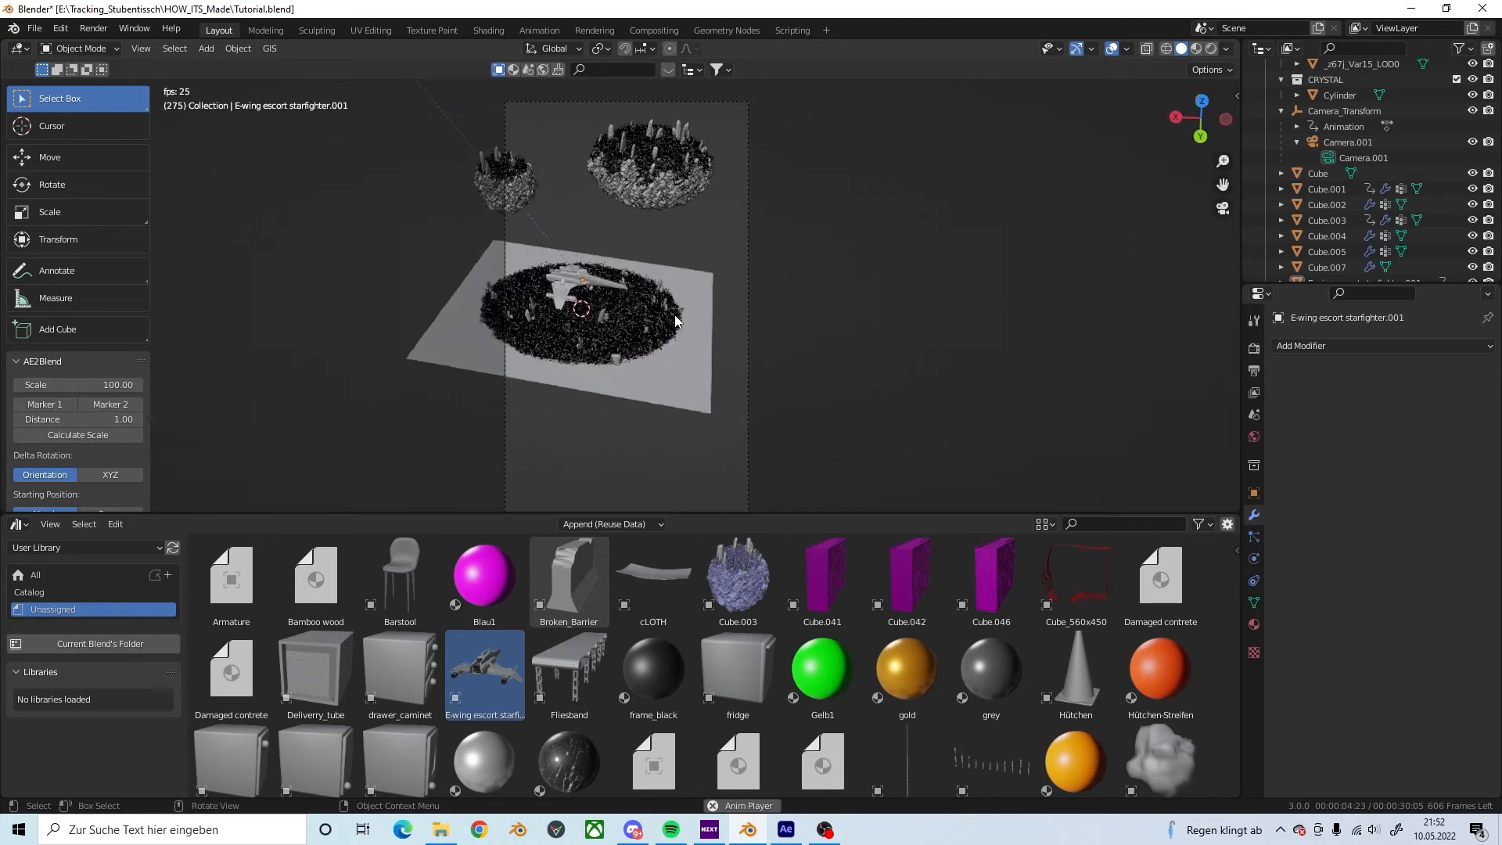
key("space")
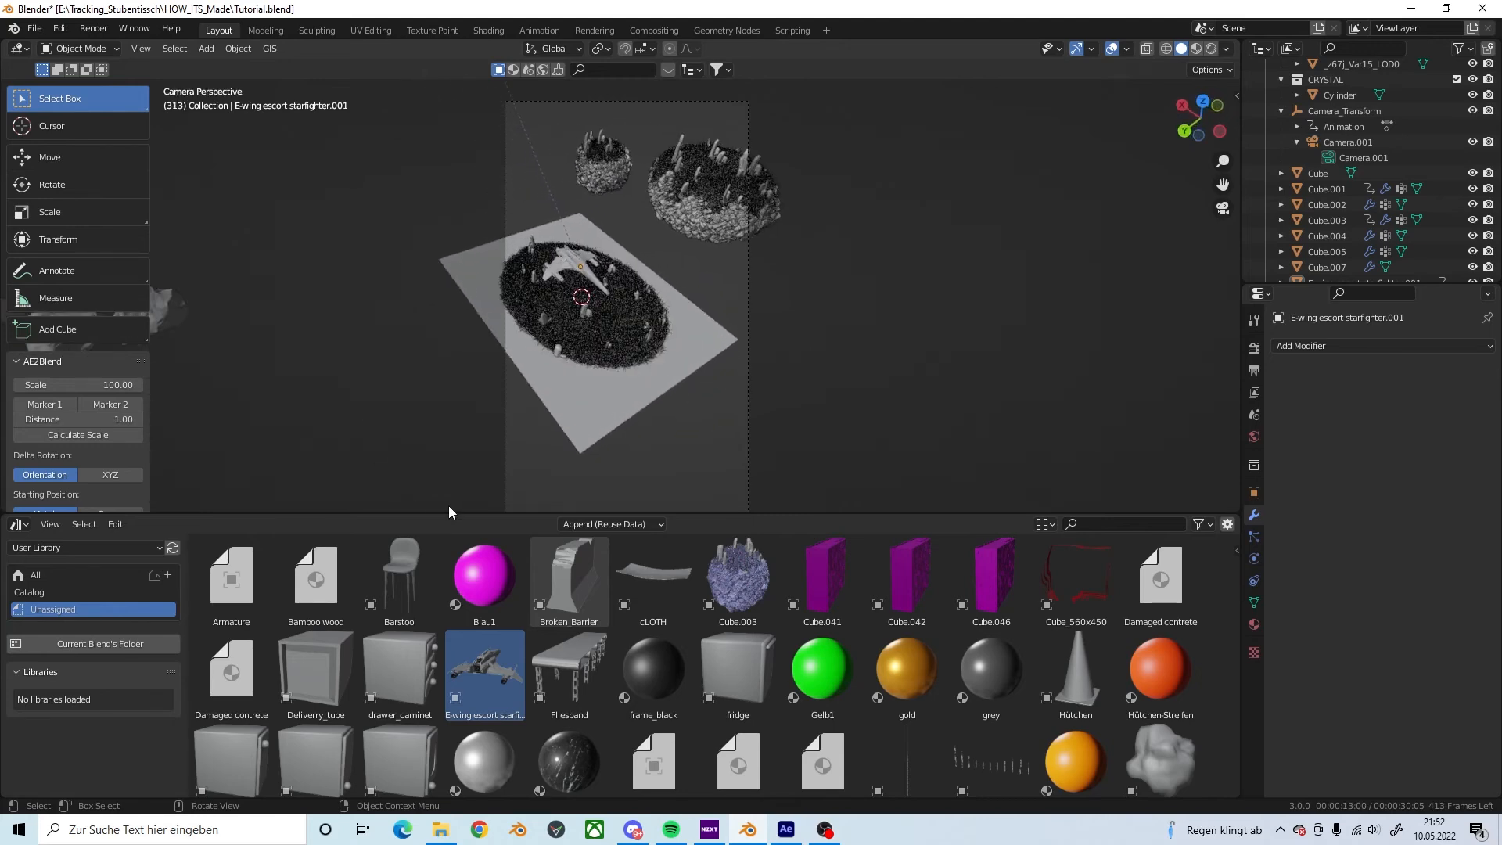
Step: Bring the timeline back in the lower editor, render frame 120 as a still image and inspect the starfighter in it
left_click(19, 524)
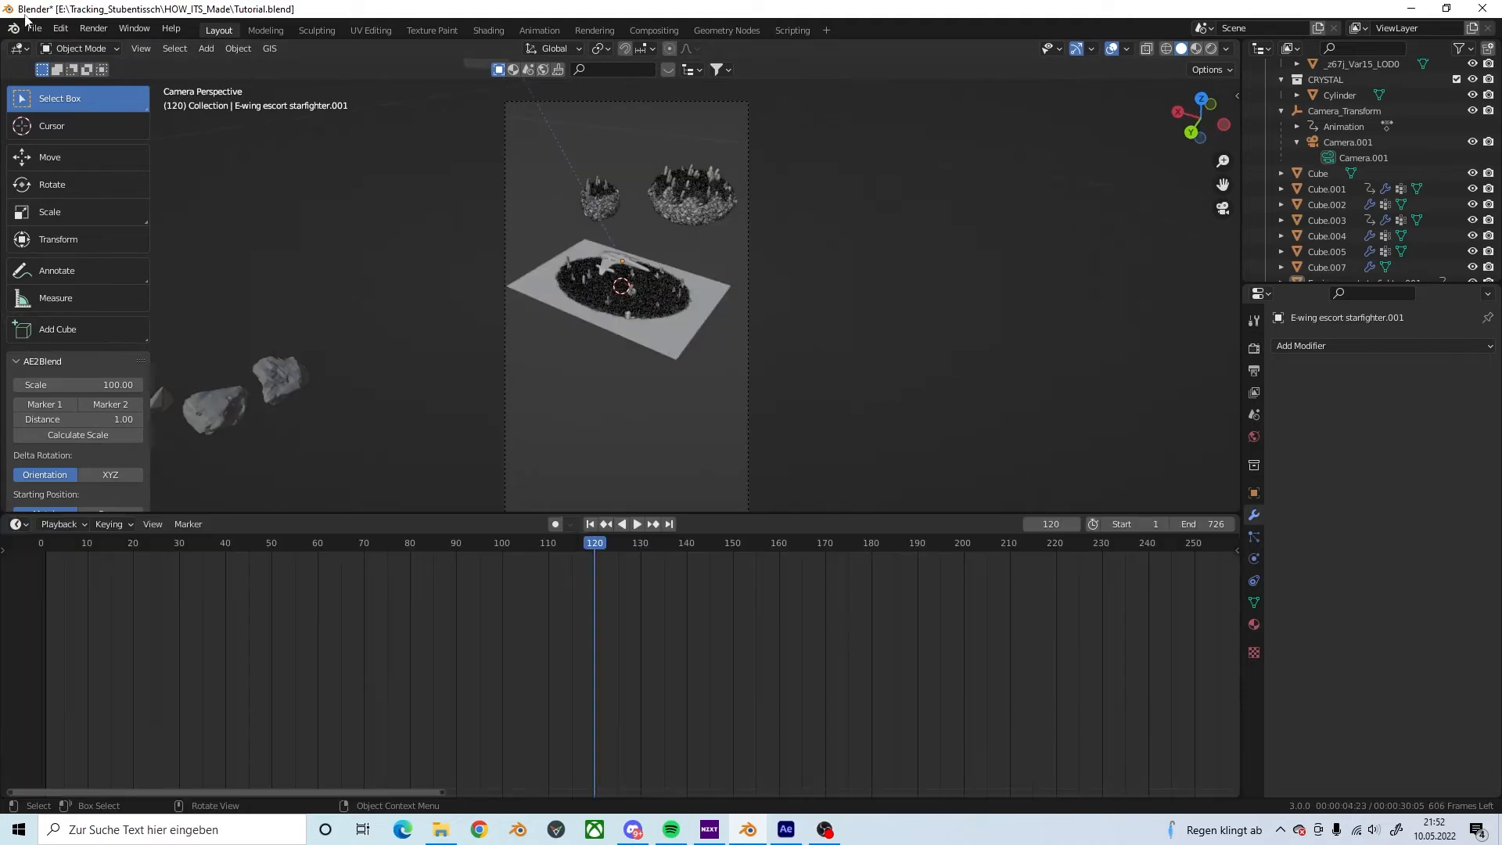
left_click(93, 28)
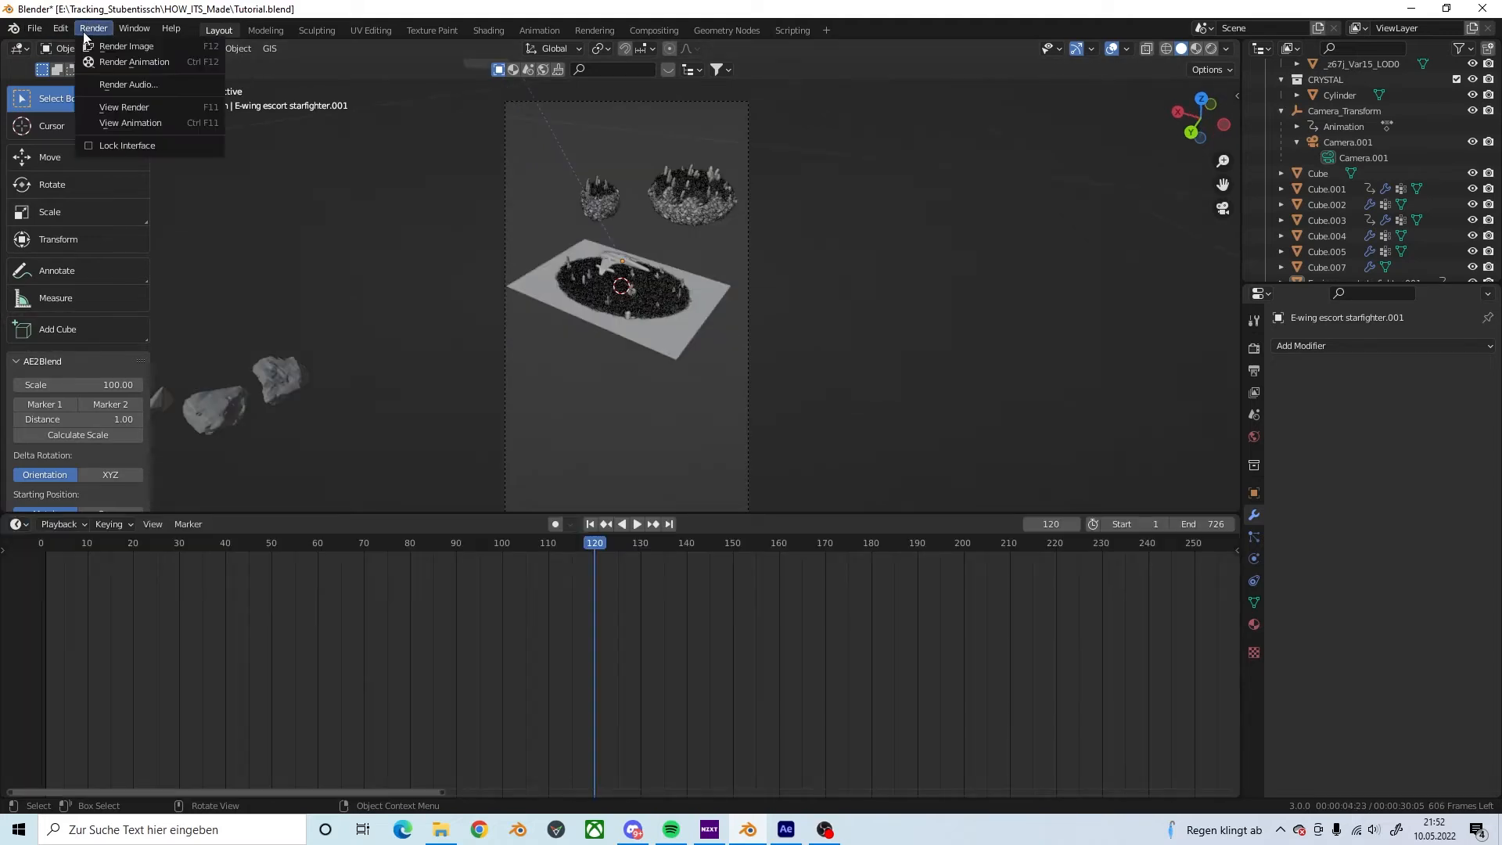
left_click(127, 47)
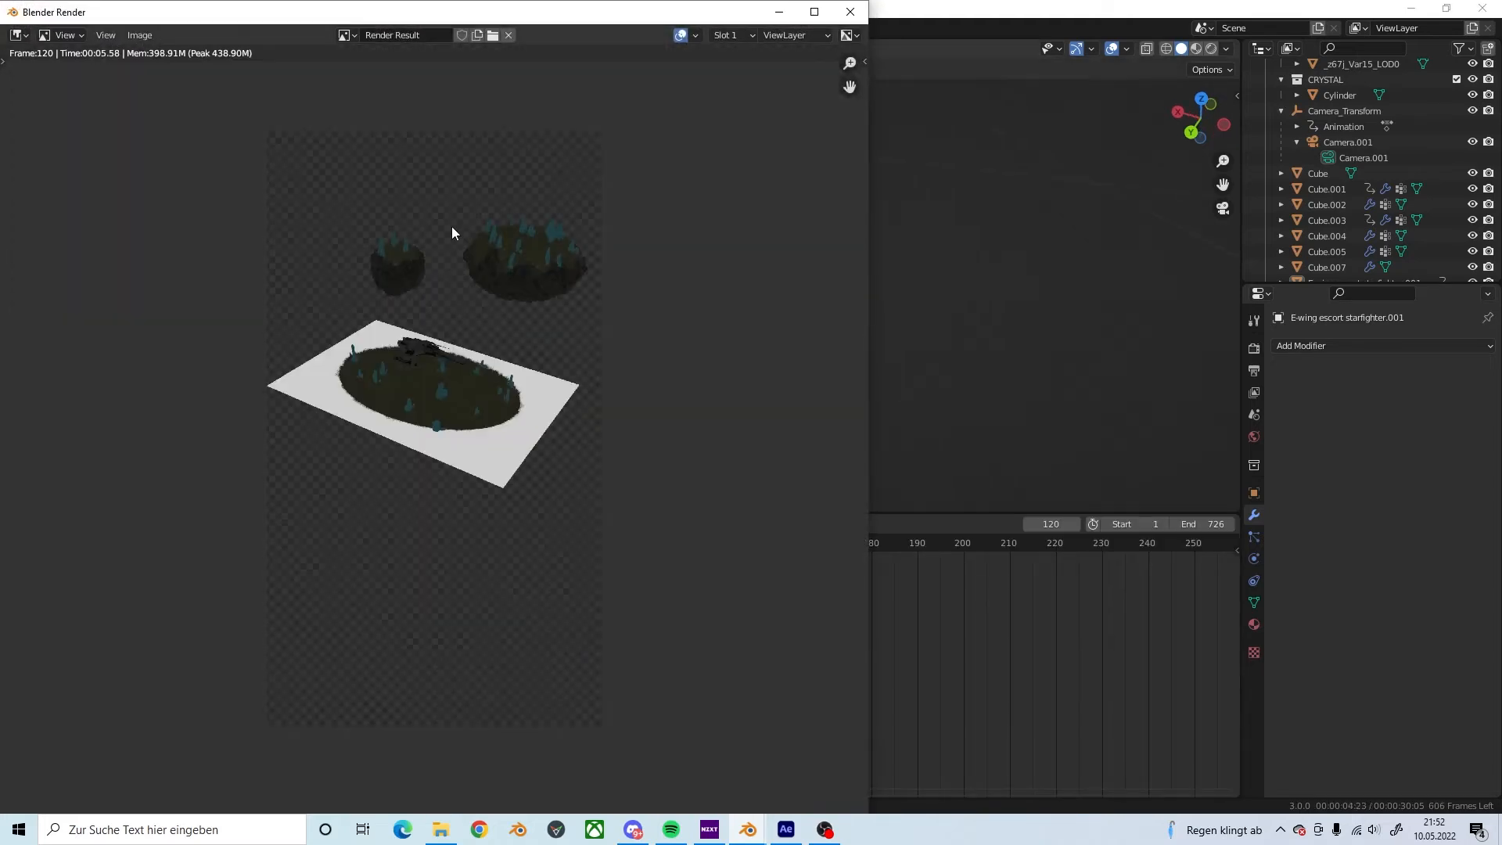
scroll(425, 354, "up", 2)
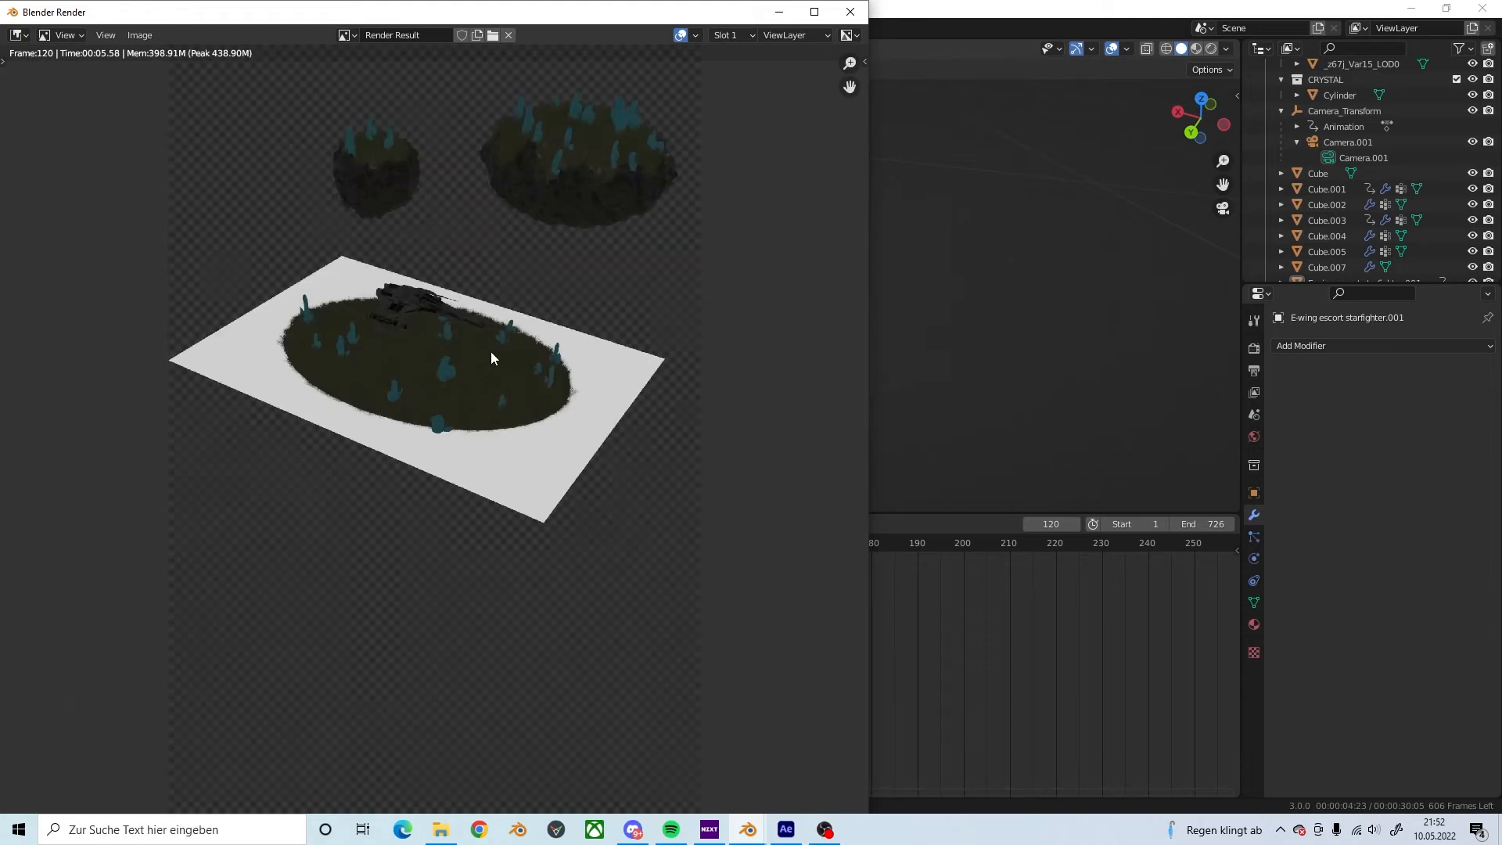
middle_click_drag(435, 288, 479, 413)
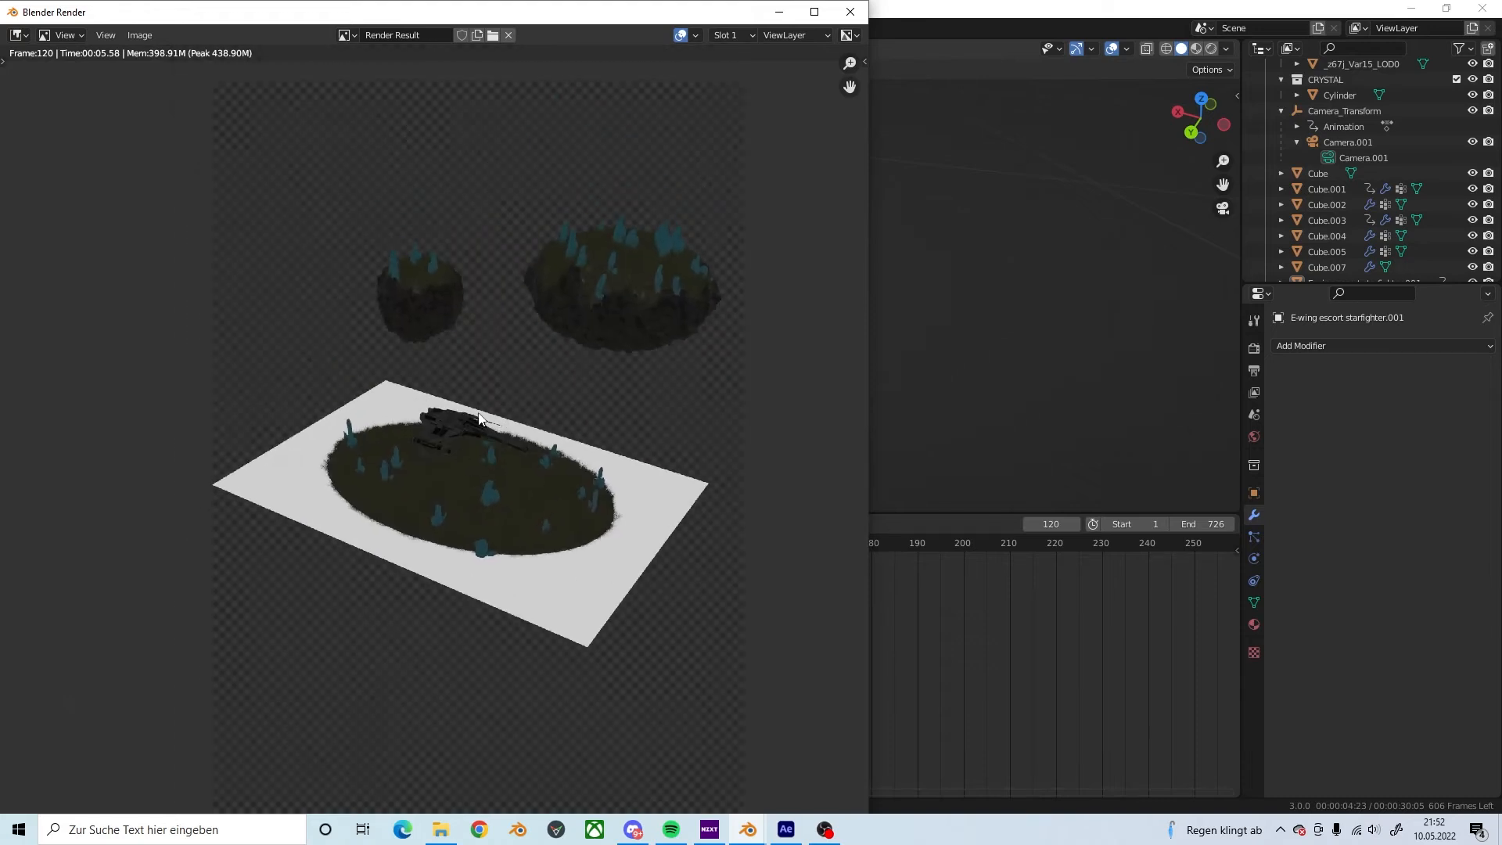
Step: Save the rendered image as test.png in the HOW_ITS_Made folder, overwriting the existing file
left_click(130, 39)
left_click(169, 147)
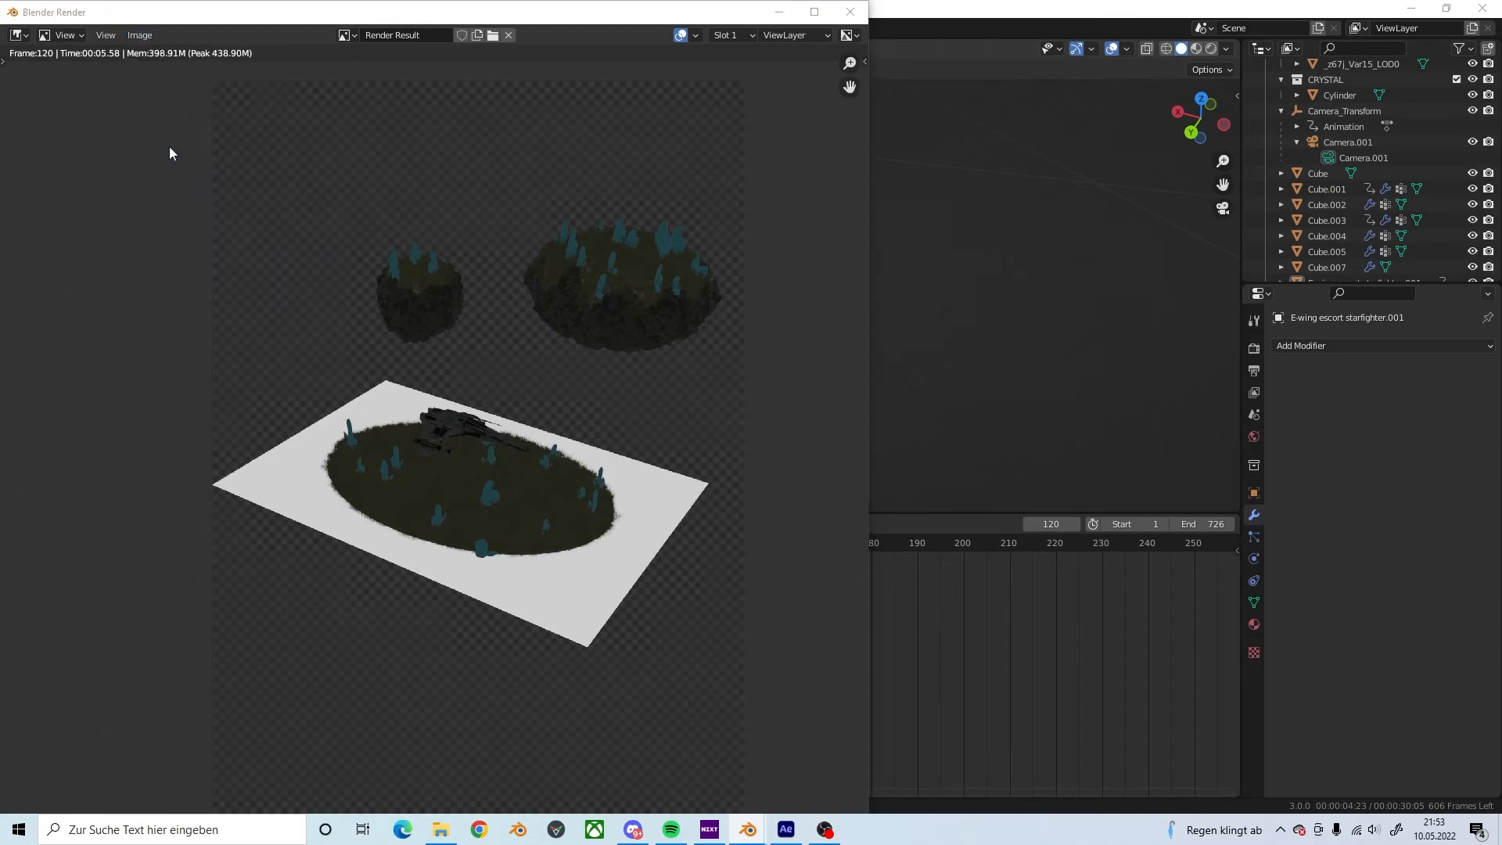
left_click(547, 579)
left_click(683, 626)
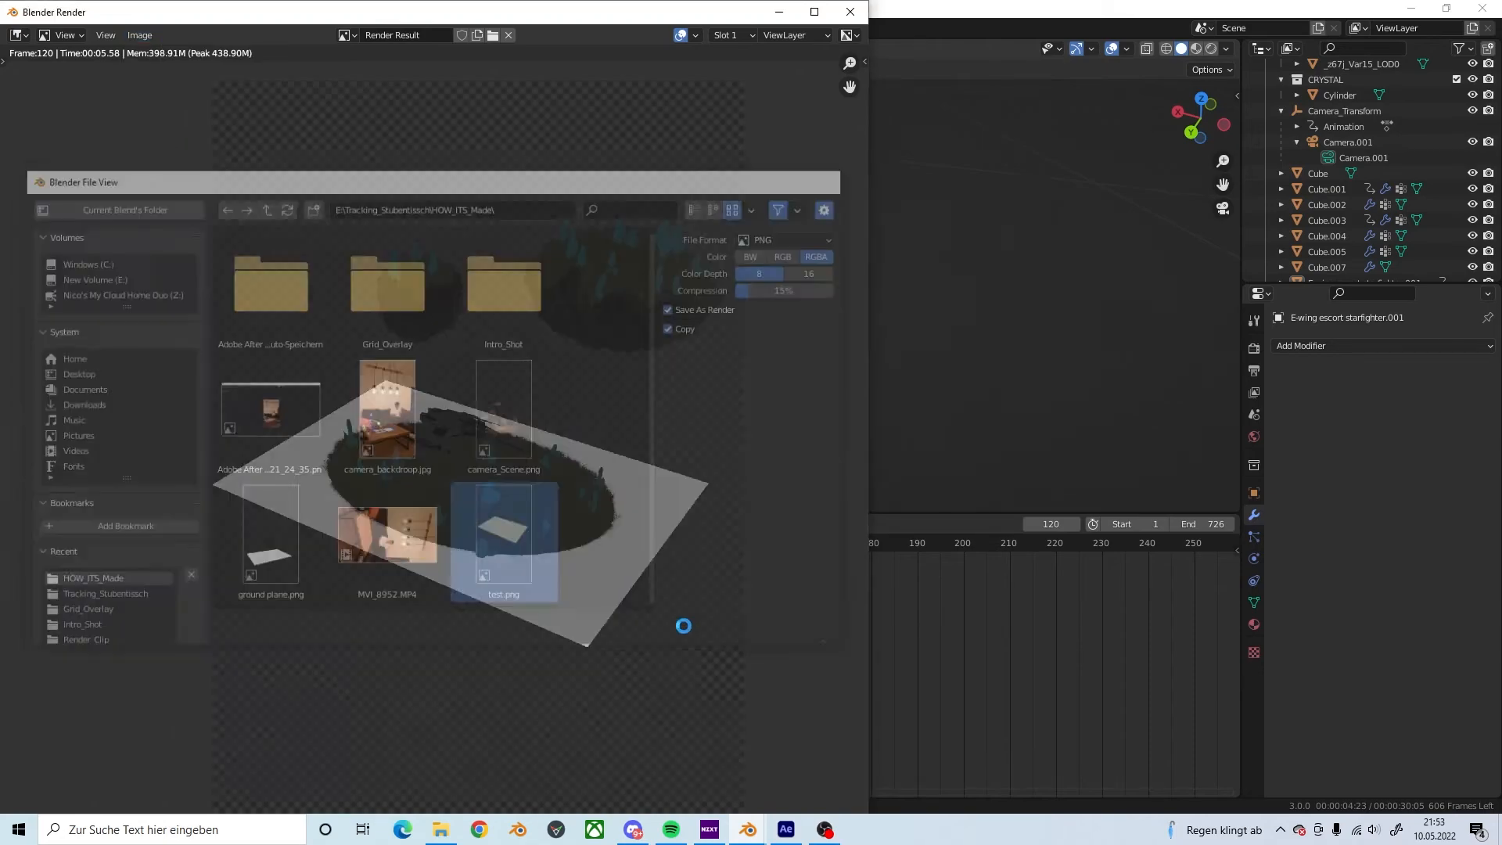
Step: Switch to After Effects, refresh the composition and examine how the test.png render sits on the table footage
key("alt+Tab")
key("alt+Tab")
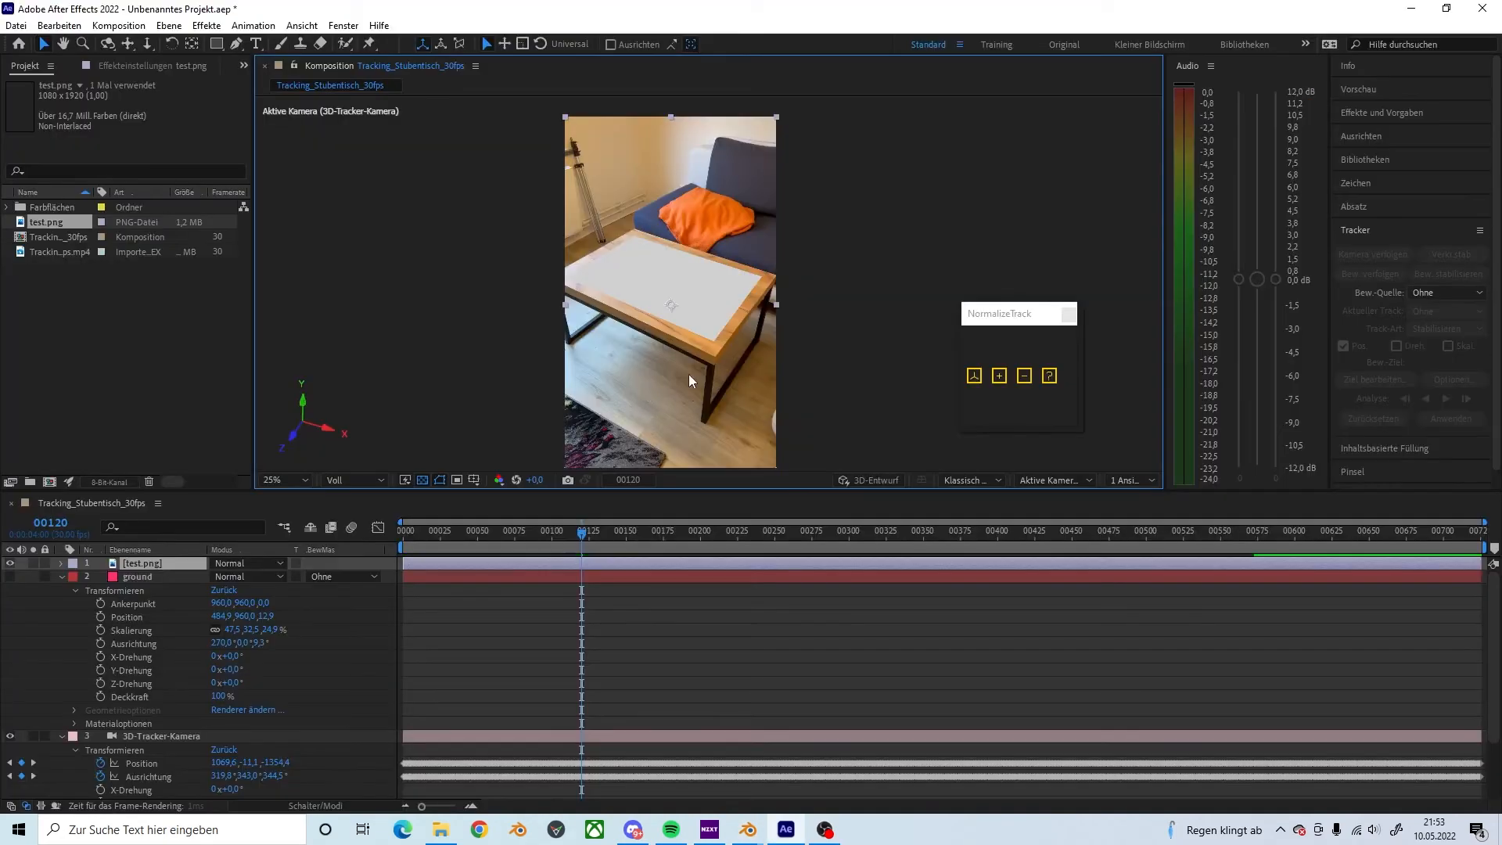
key("Caps_Lock")
key("Caps_Lock")
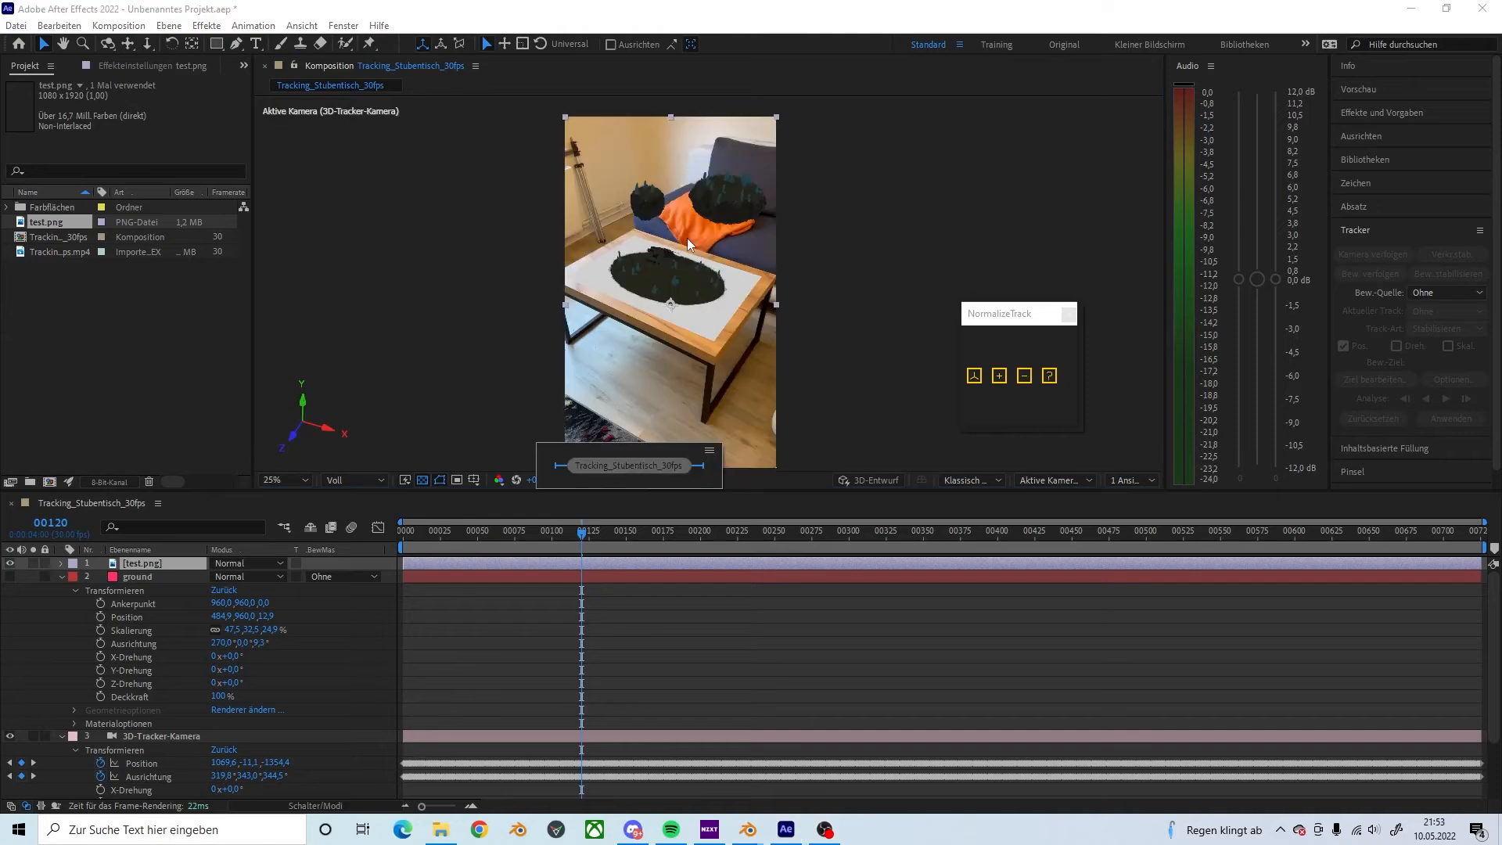
scroll(689, 242, "up", 2)
middle_click_drag(613, 238, 653, 330)
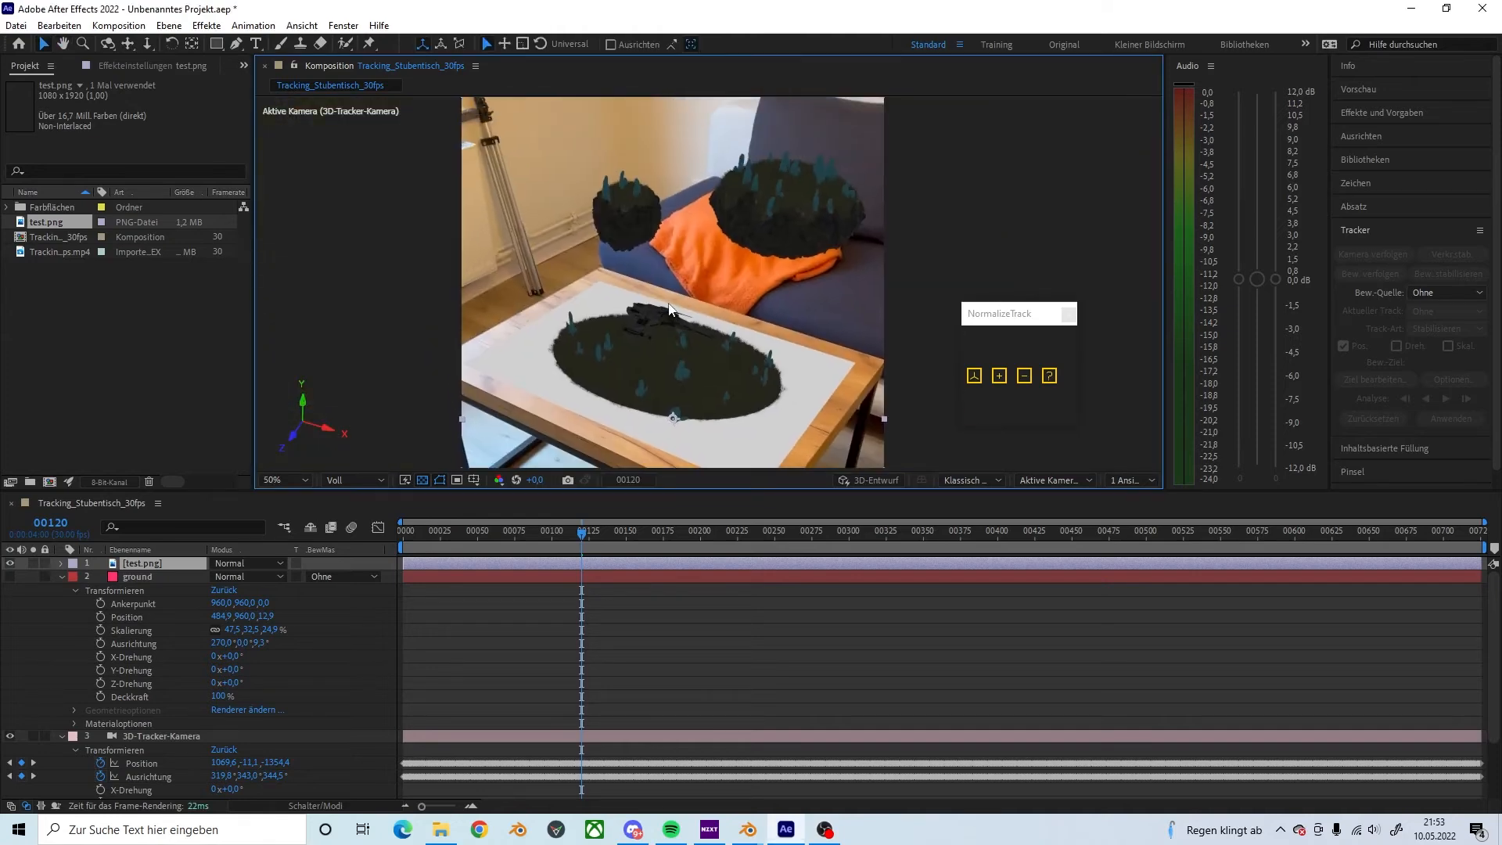
scroll(700, 334, "up", 2)
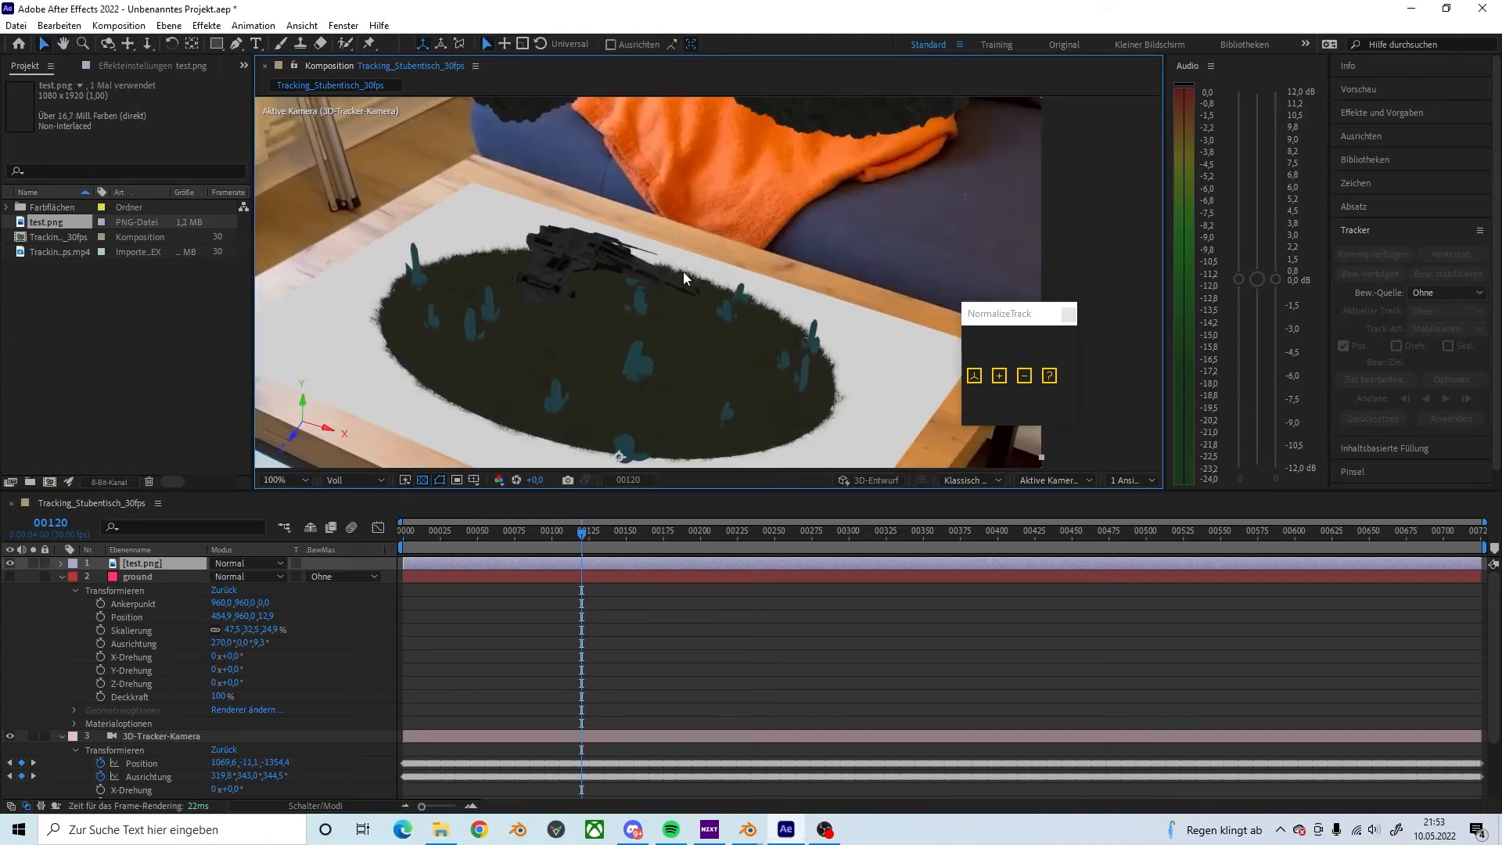
scroll(683, 270, "down", 2)
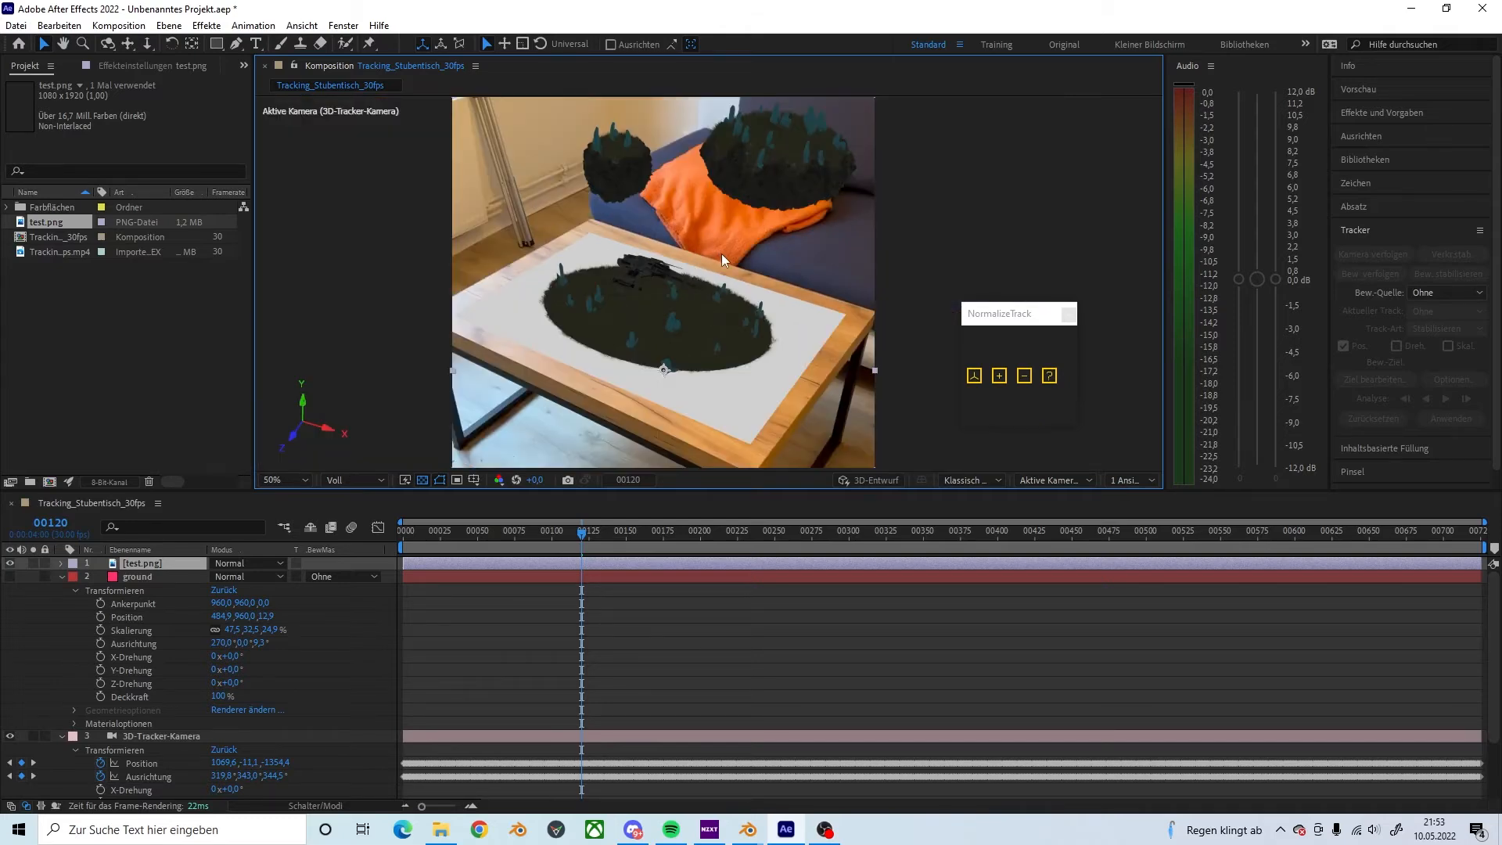
Step: Switch back to Blender and set the render engine to Cycles with GPU Compute as the device
key("alt+Tab")
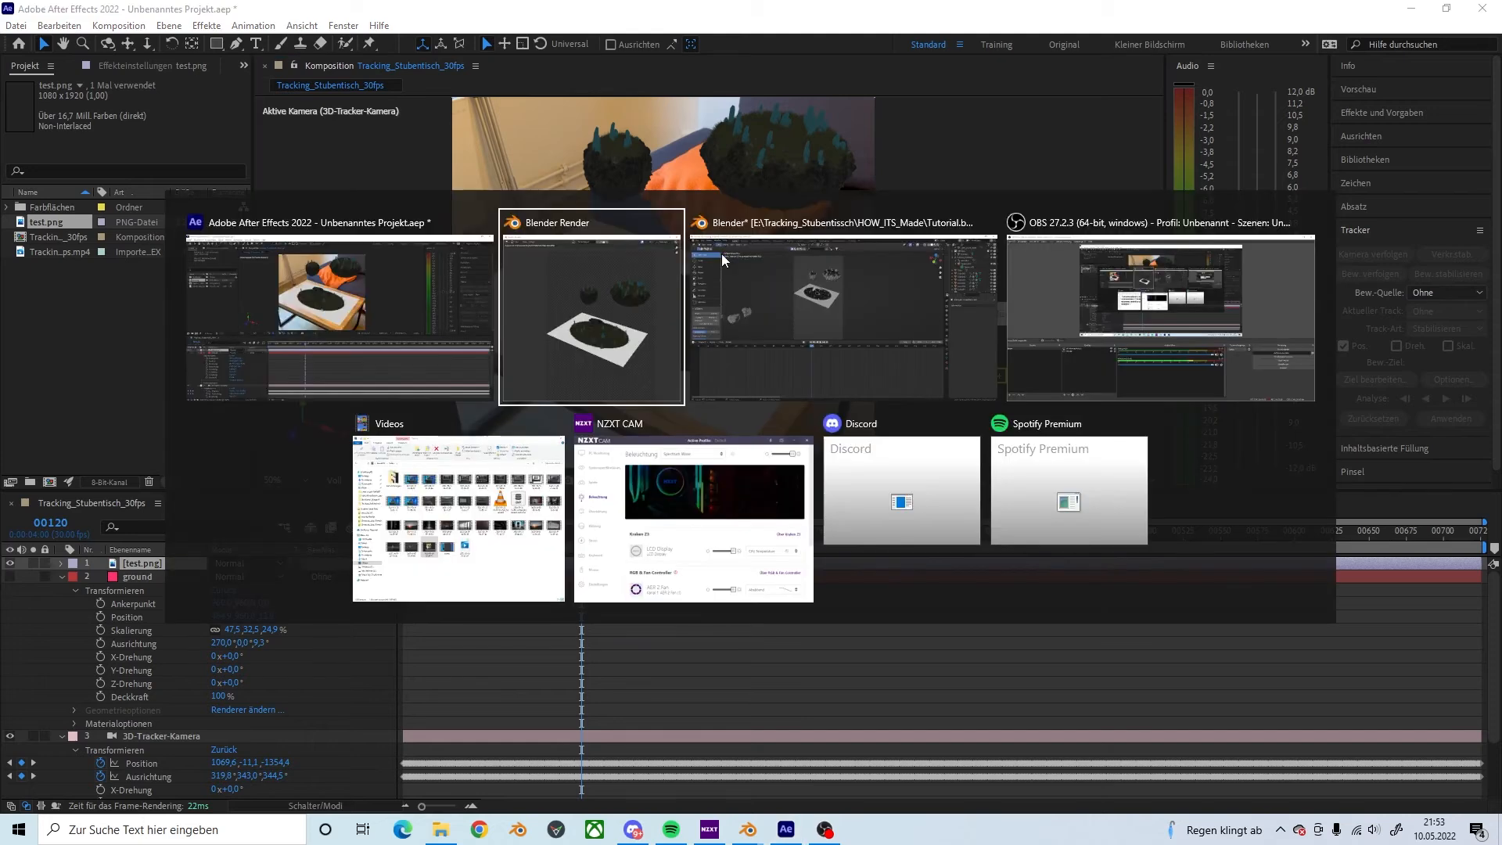
left_click(721, 260)
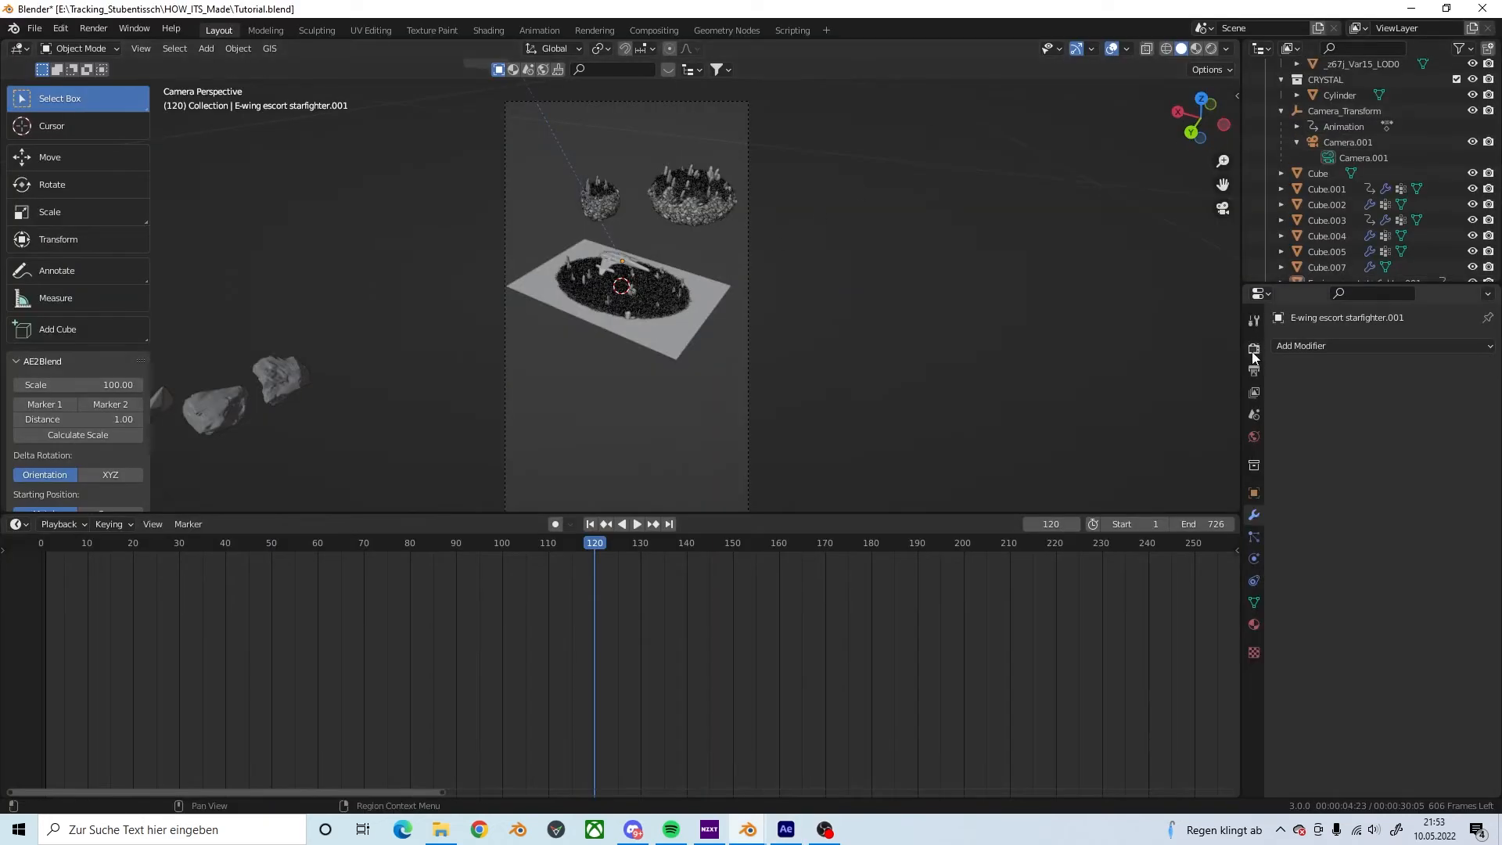
left_click(1371, 345)
left_click(1398, 399)
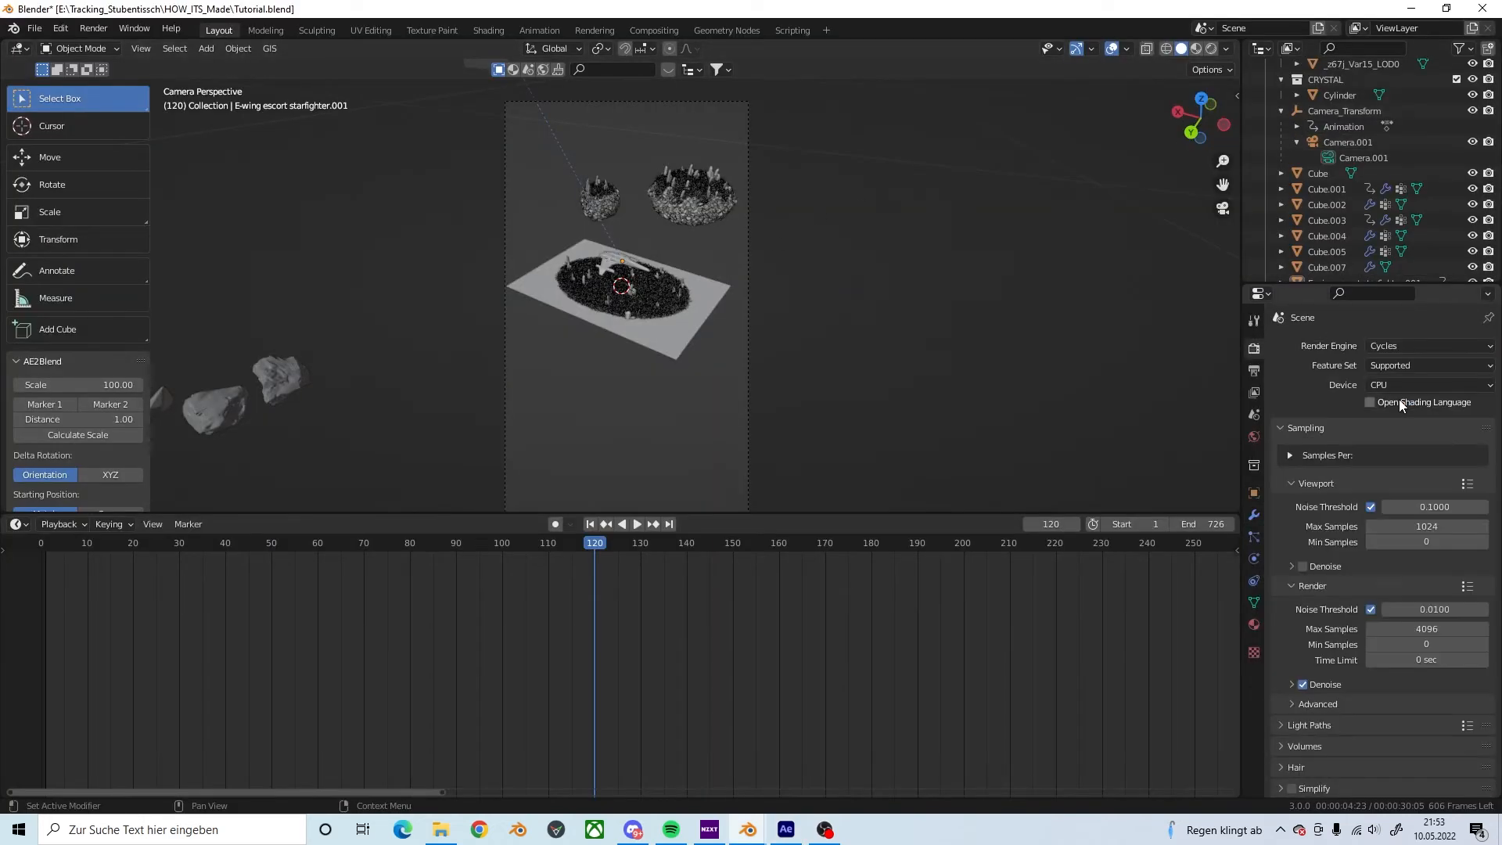
left_click(1400, 387)
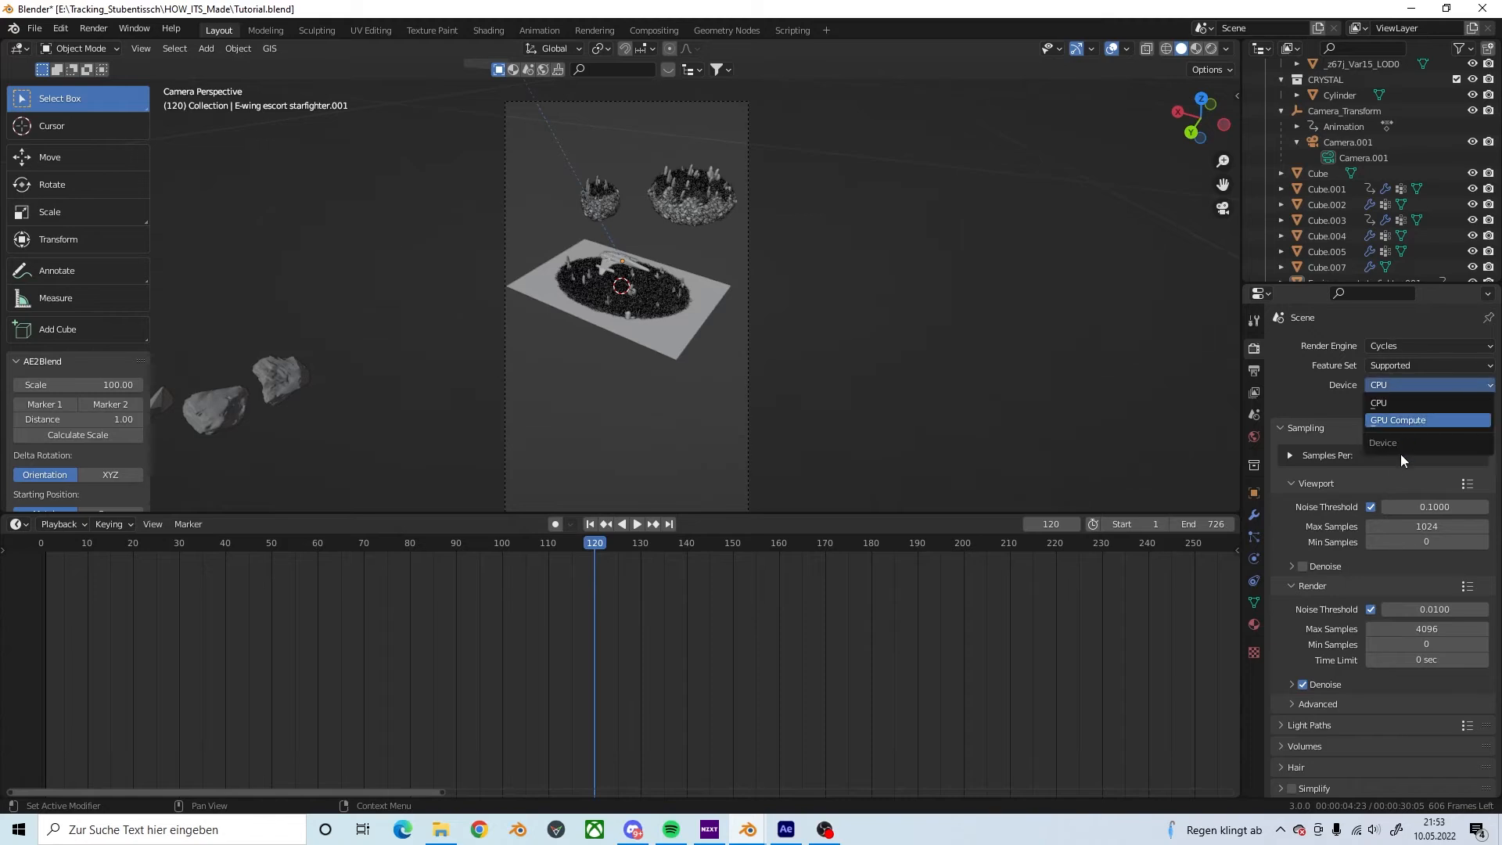
left_click(1397, 420)
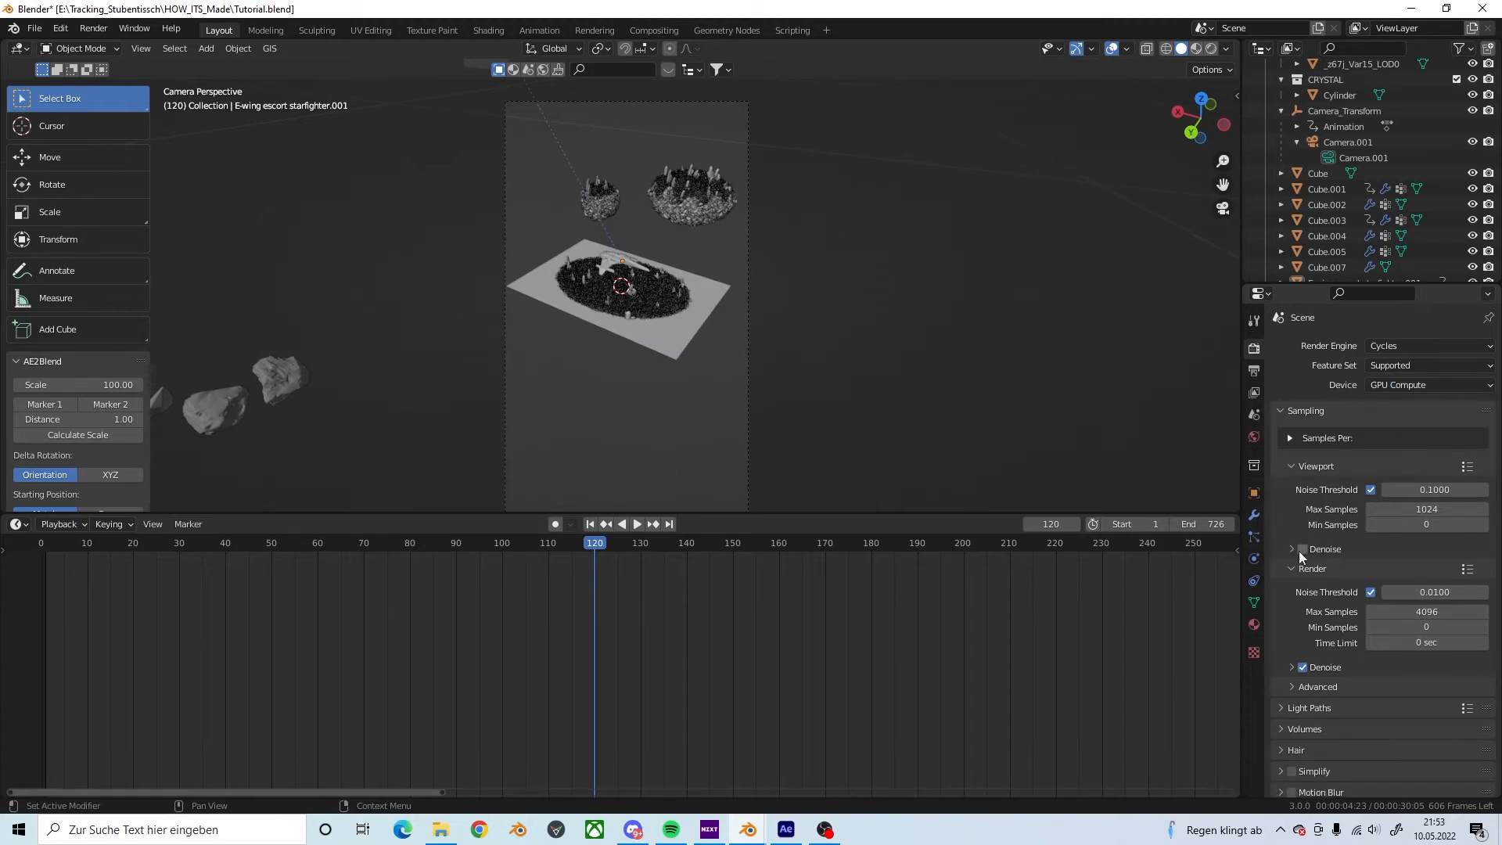
Step: Enable viewport denoising and set the maximum samples to 128 for the render and 32 for the viewport
left_click(1301, 549)
left_click(1295, 549)
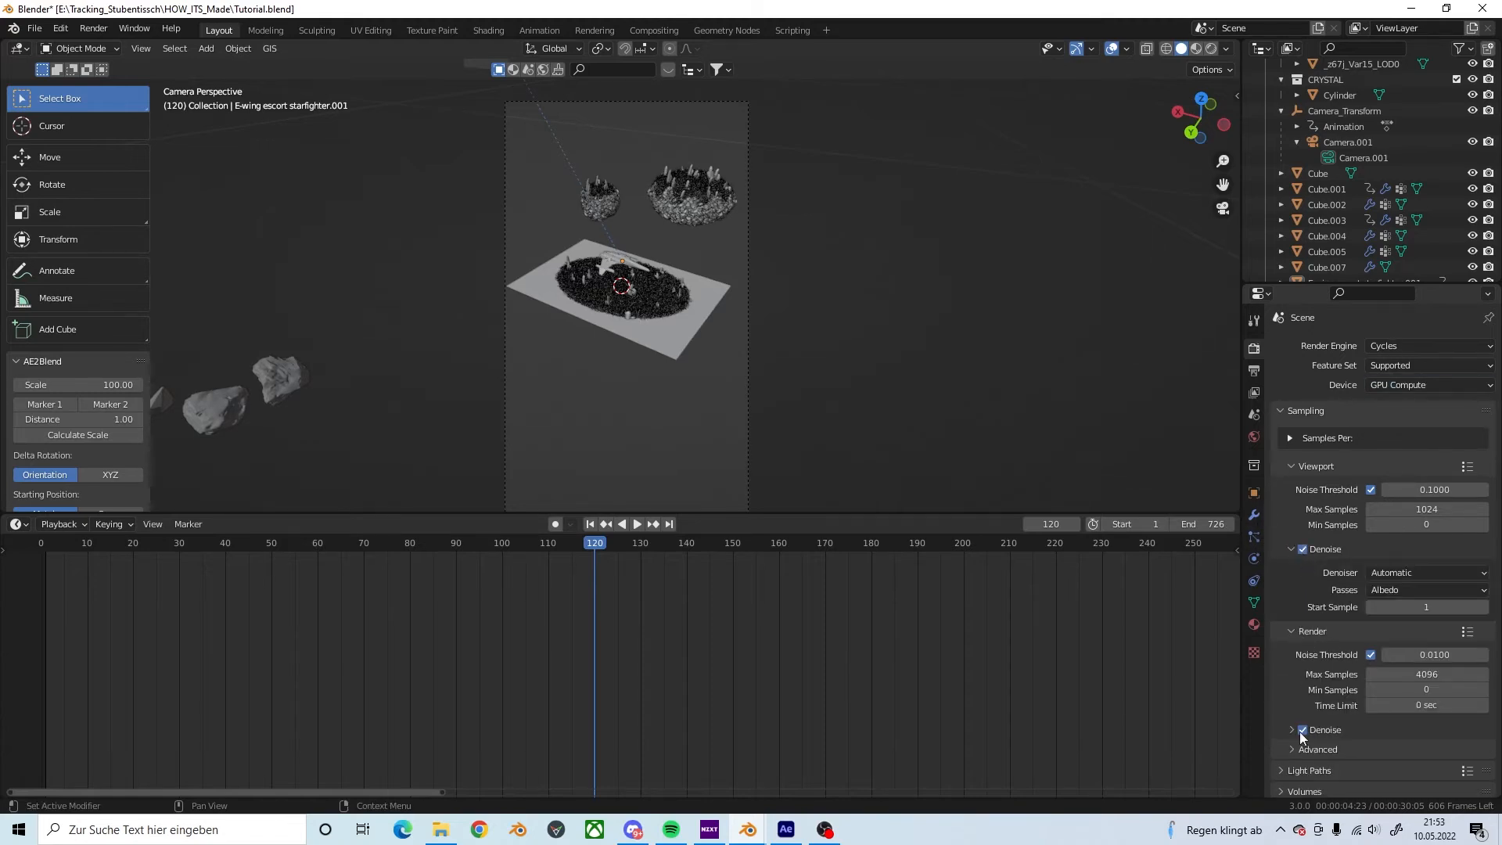
left_click(1410, 675)
key("Return")
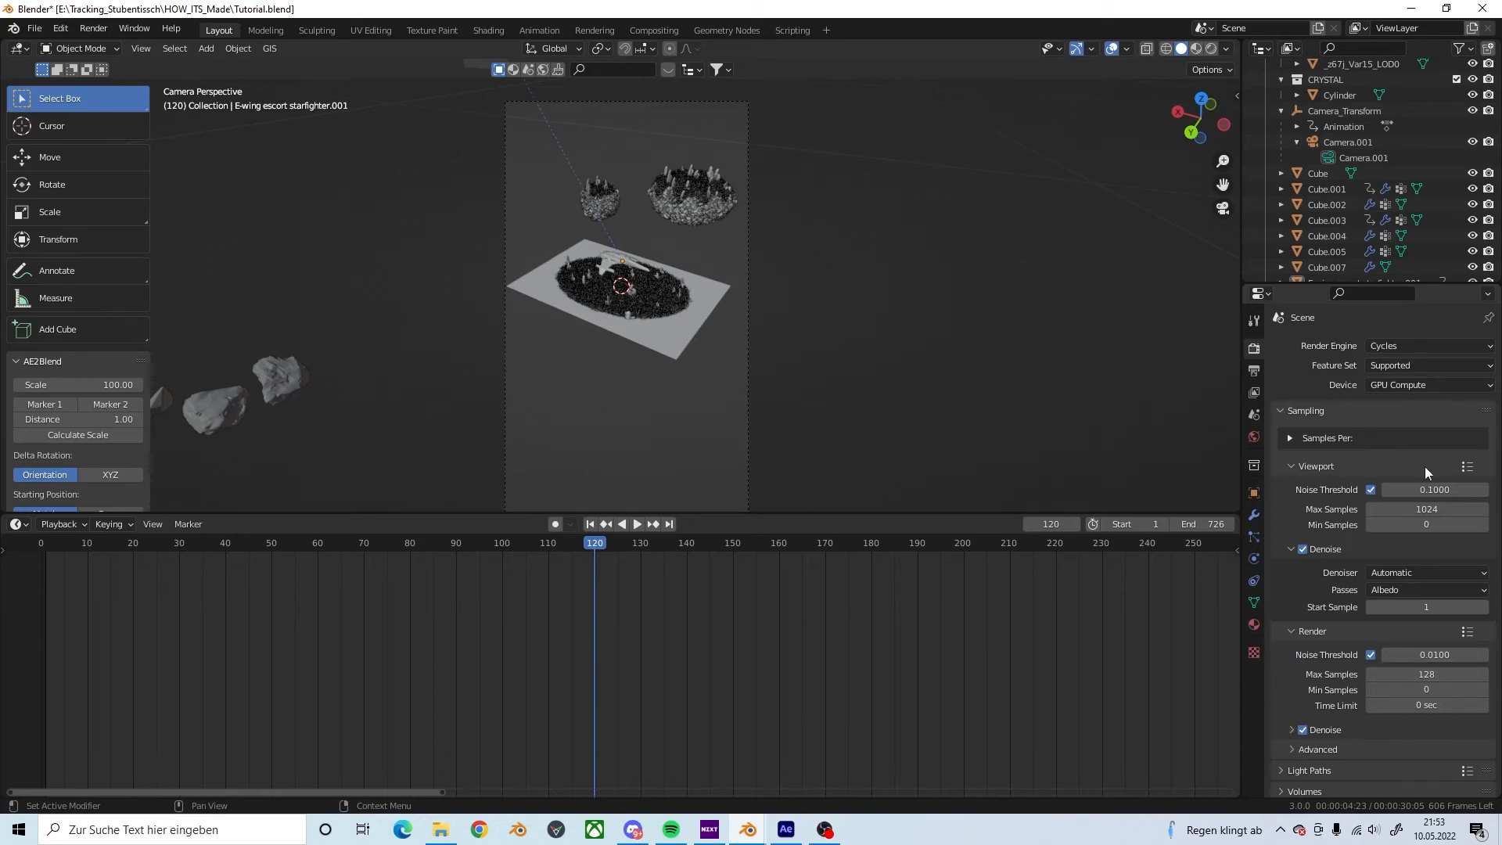
left_click(1425, 509)
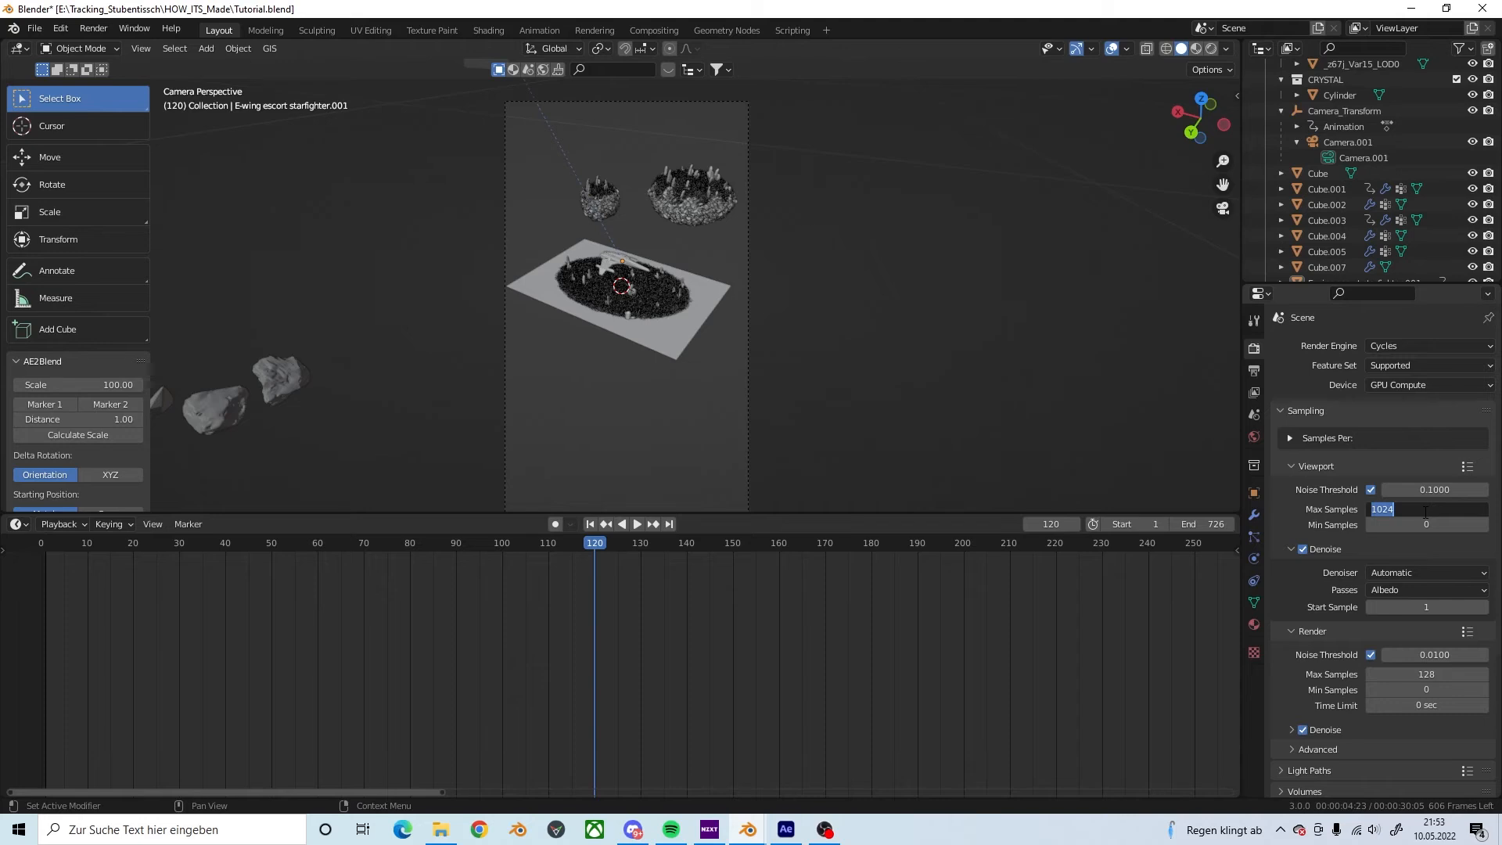
type("32")
key("Return")
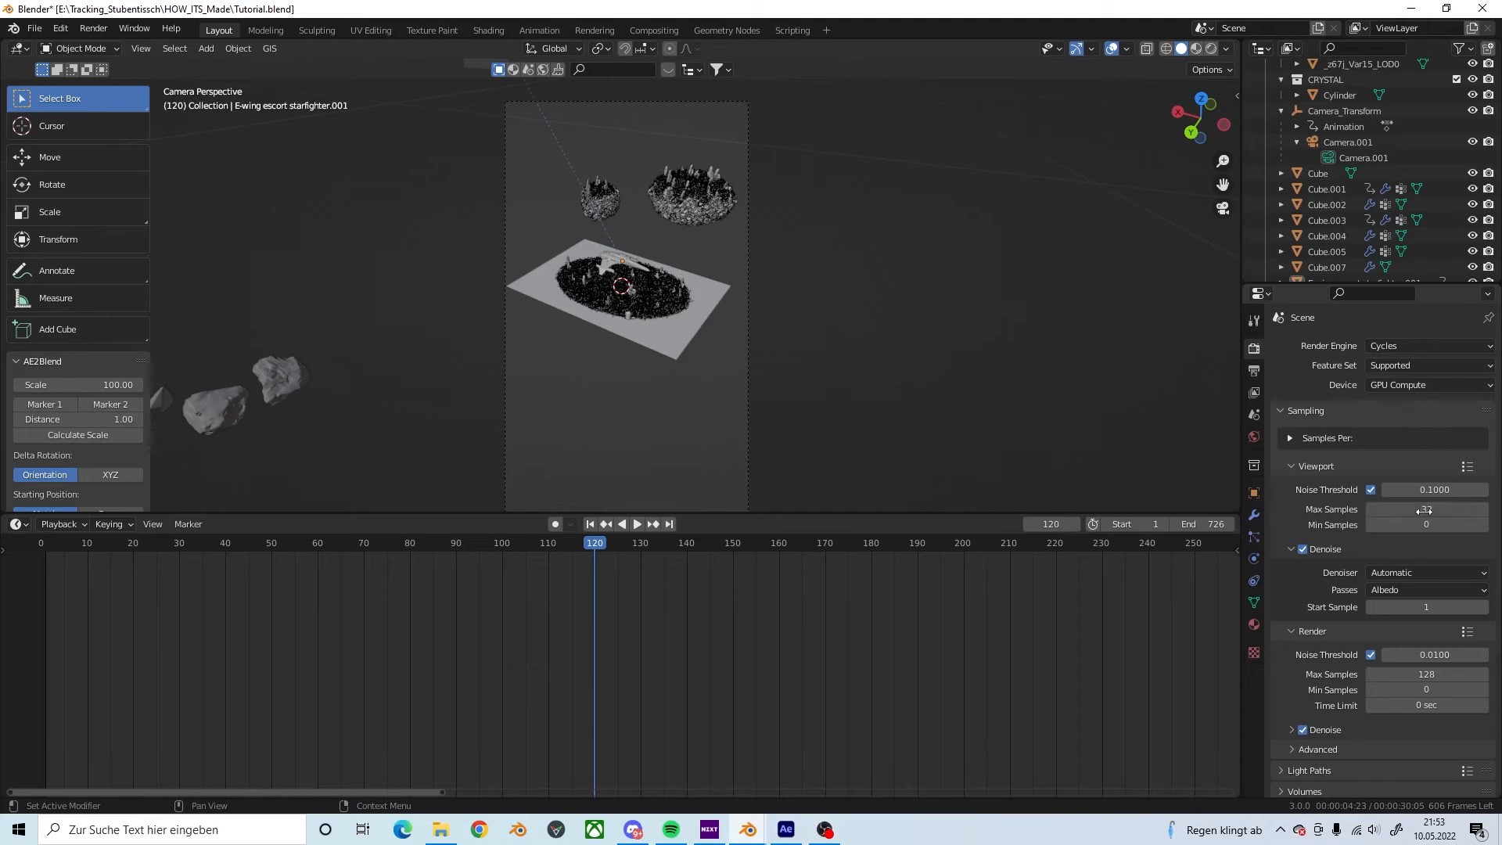
Step: Show the scene in rendered viewport shading and display the World's shader nodes in the lower editor
left_click(1211, 50)
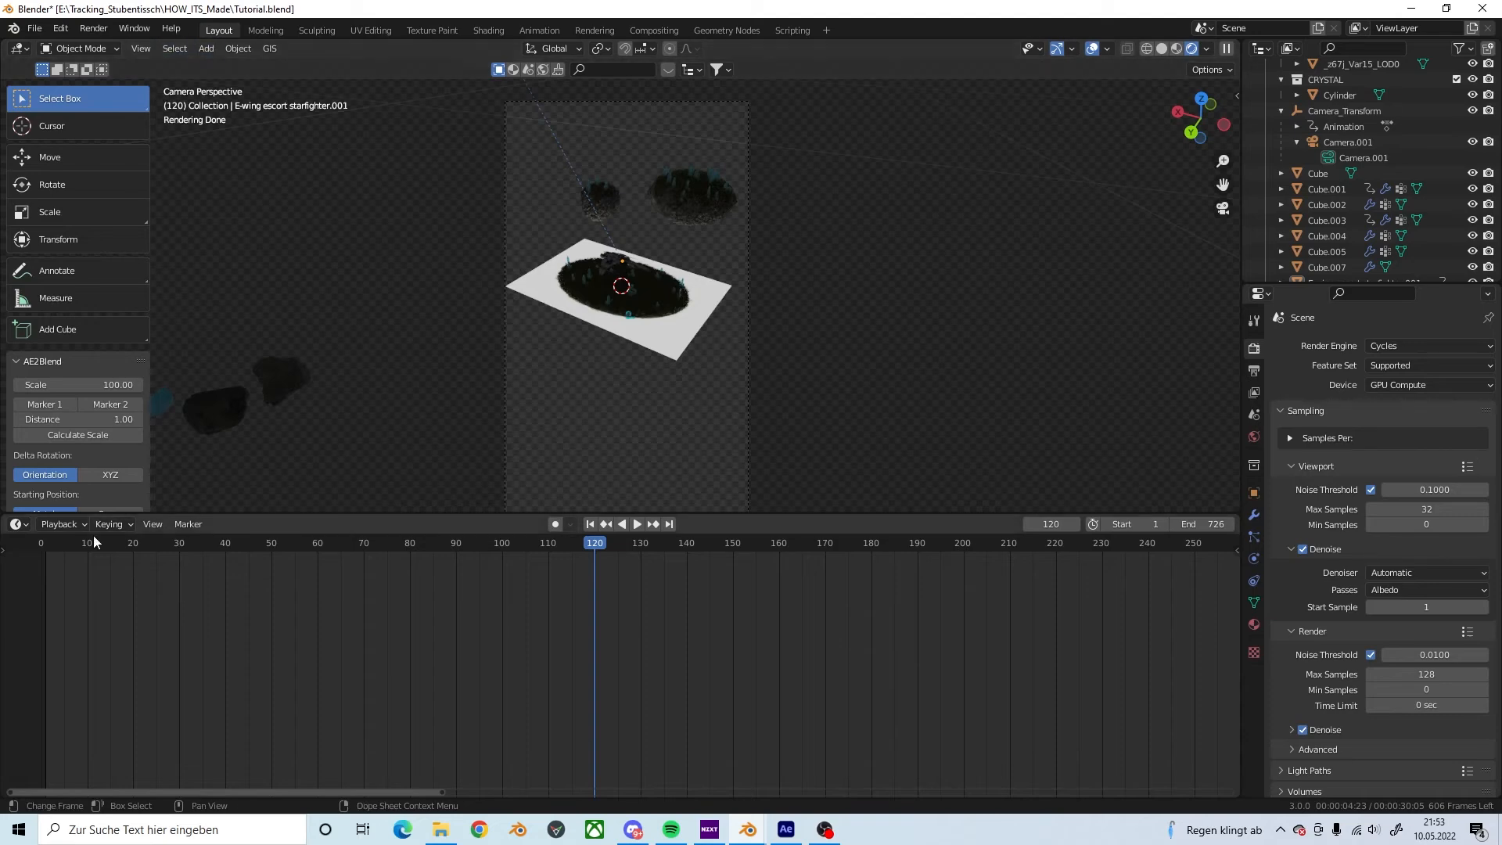
left_click(19, 524)
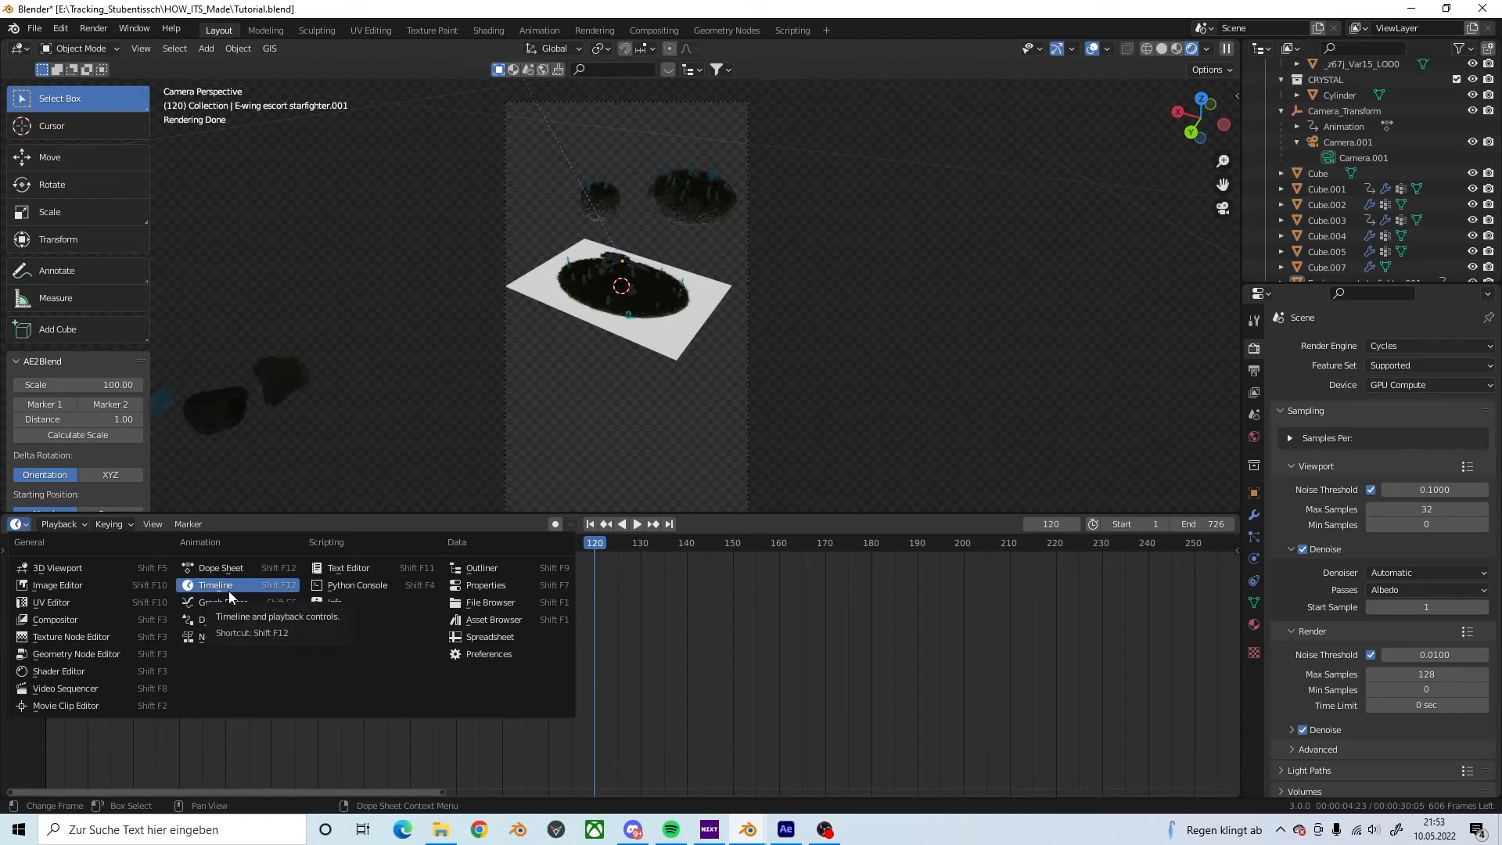
left_click(95, 670)
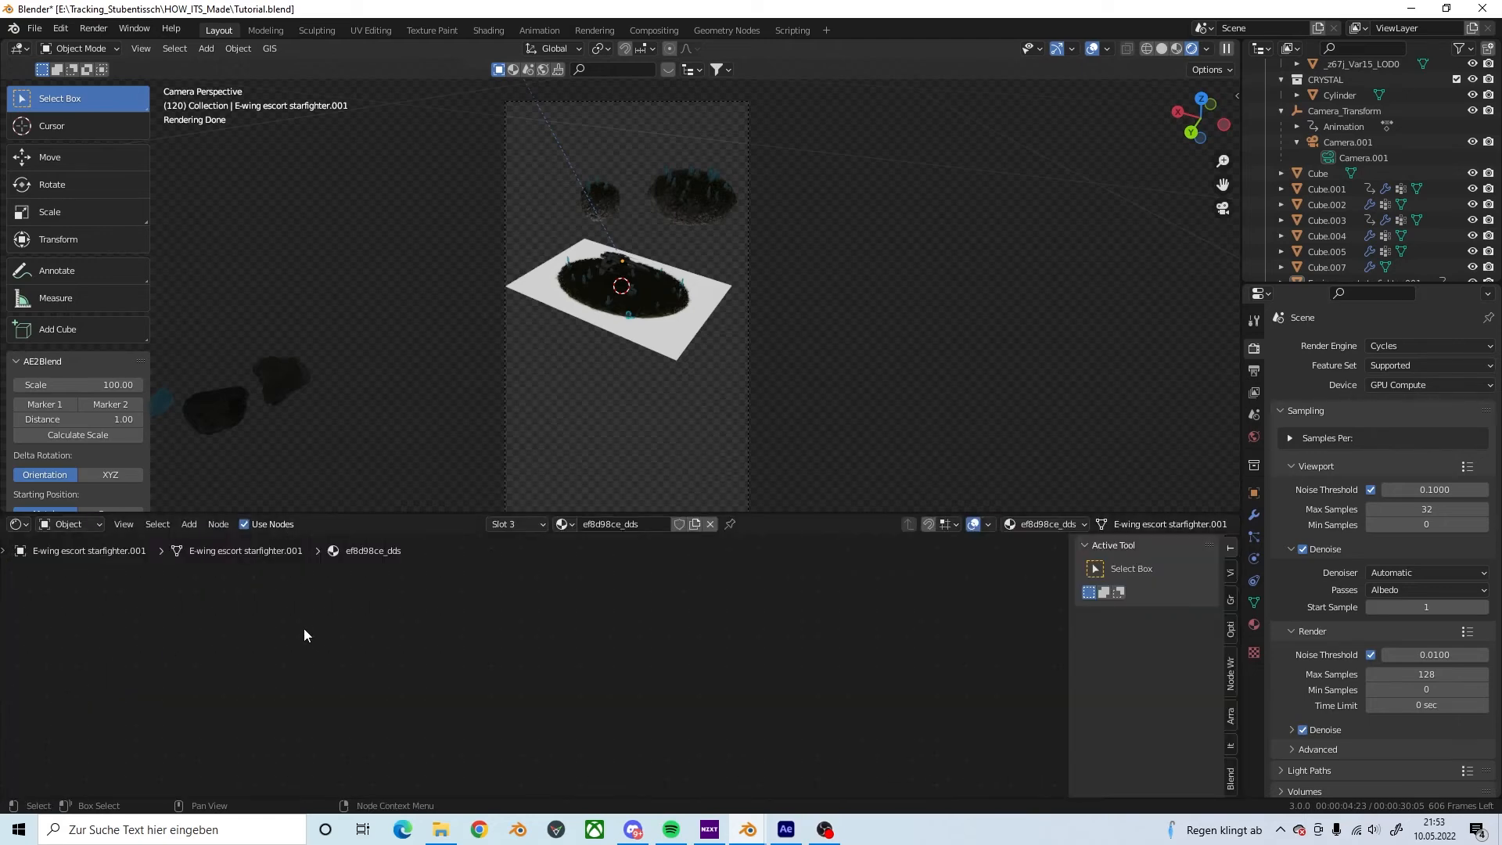
left_click(643, 313)
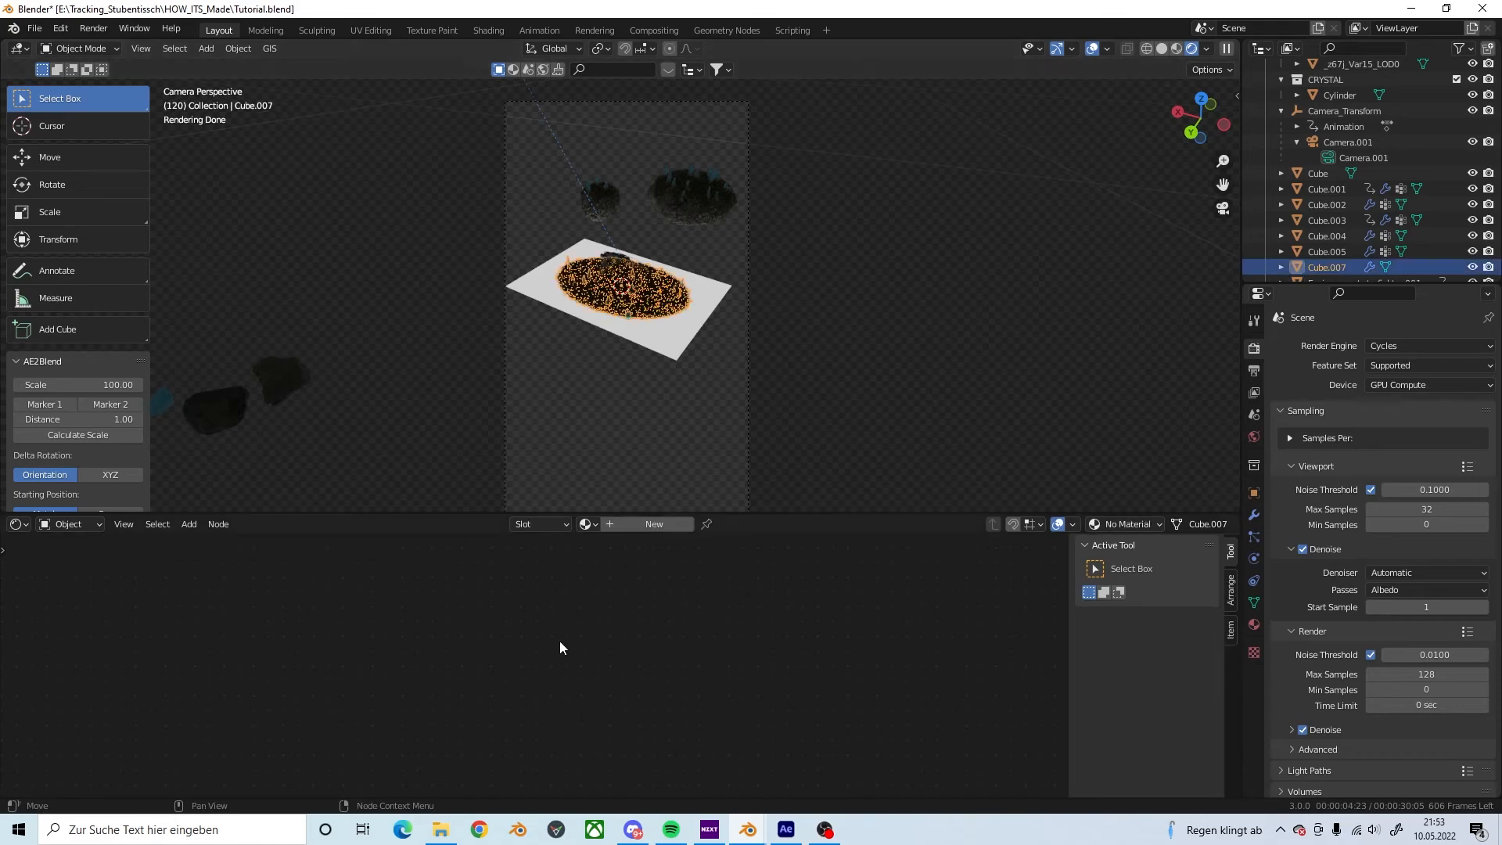
left_click(88, 526)
left_click(94, 560)
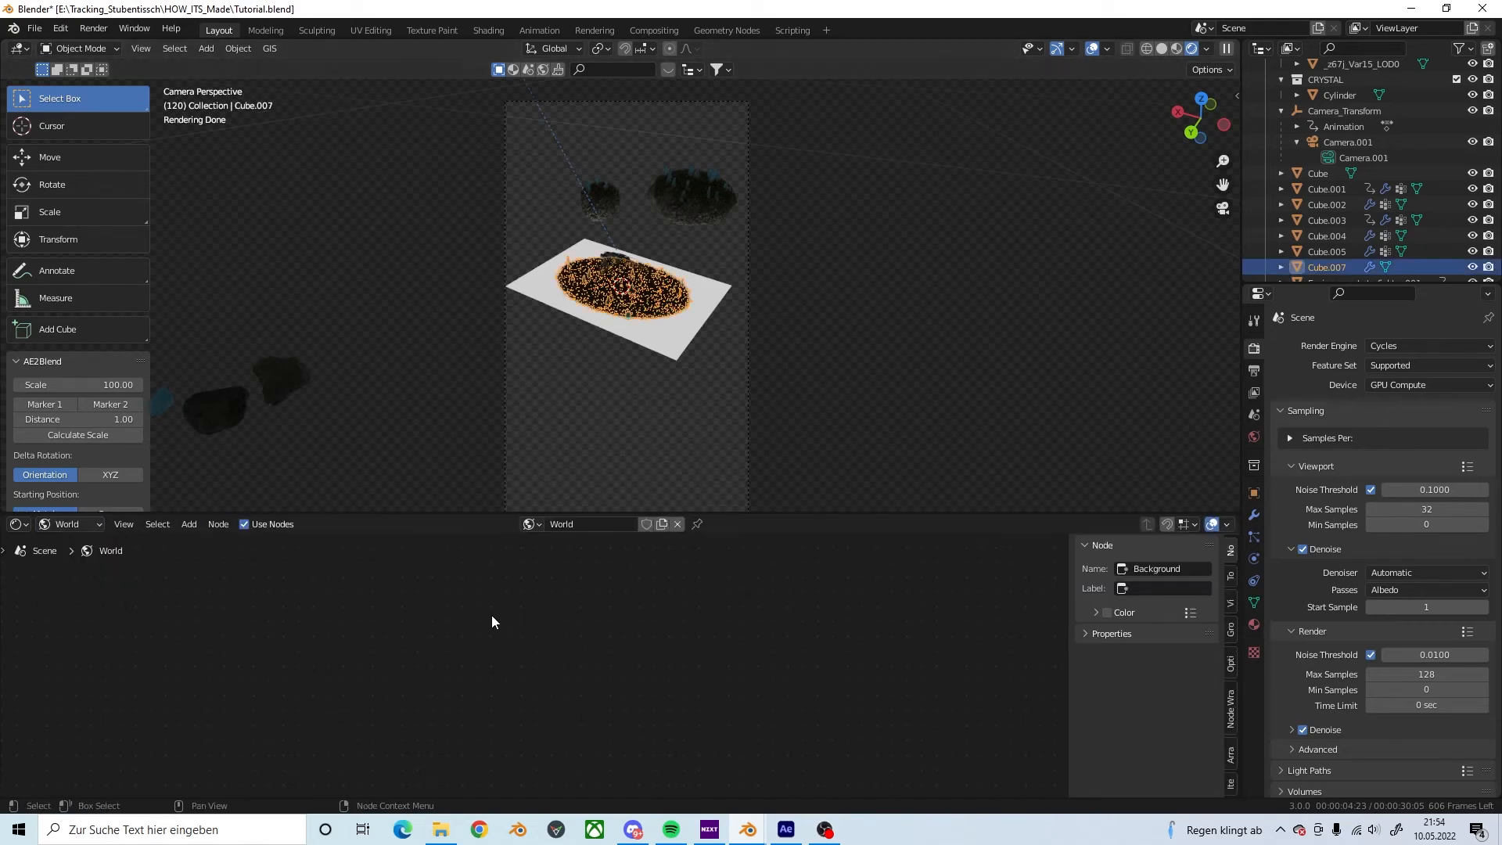
key("Home")
scroll(341, 644, "down", 8)
middle_click_drag(336, 646, 416, 626)
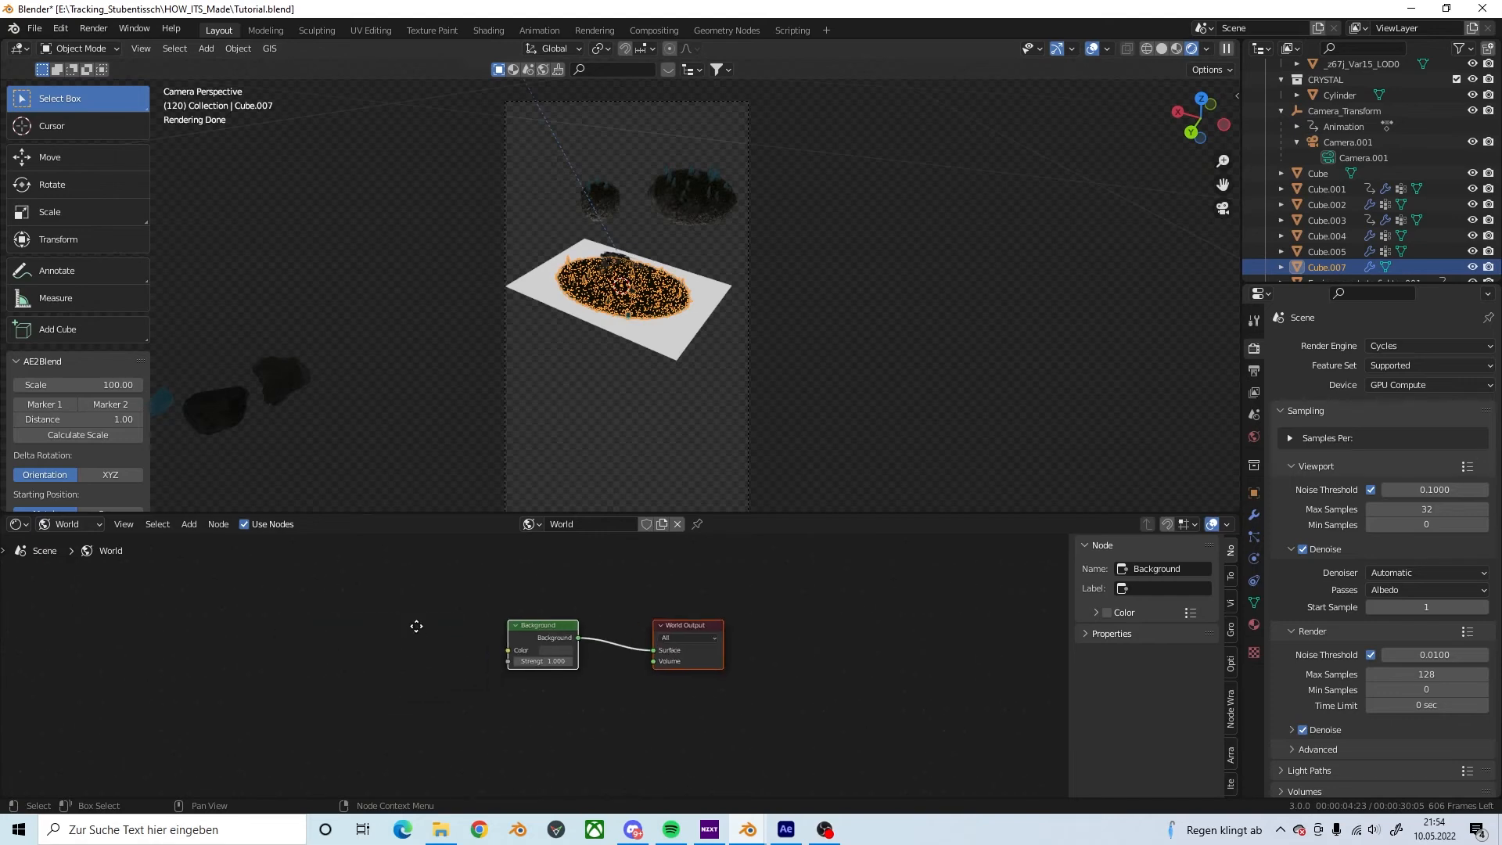
Step: Add an Environment Texture node beside the Background node in the World node tree
left_click(368, 632)
key("shift+a")
left_click(342, 615)
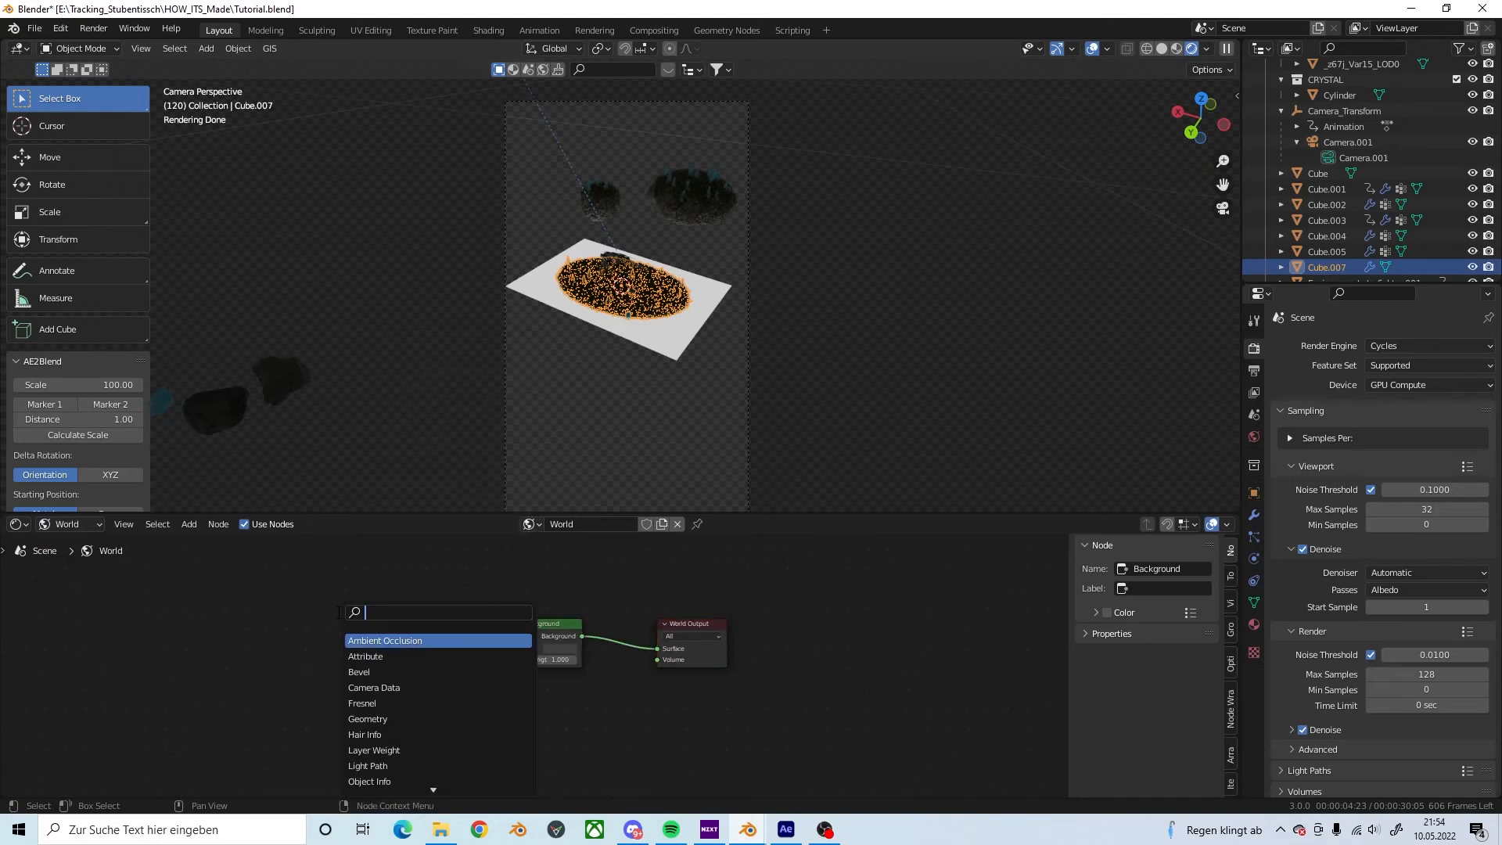
type("env")
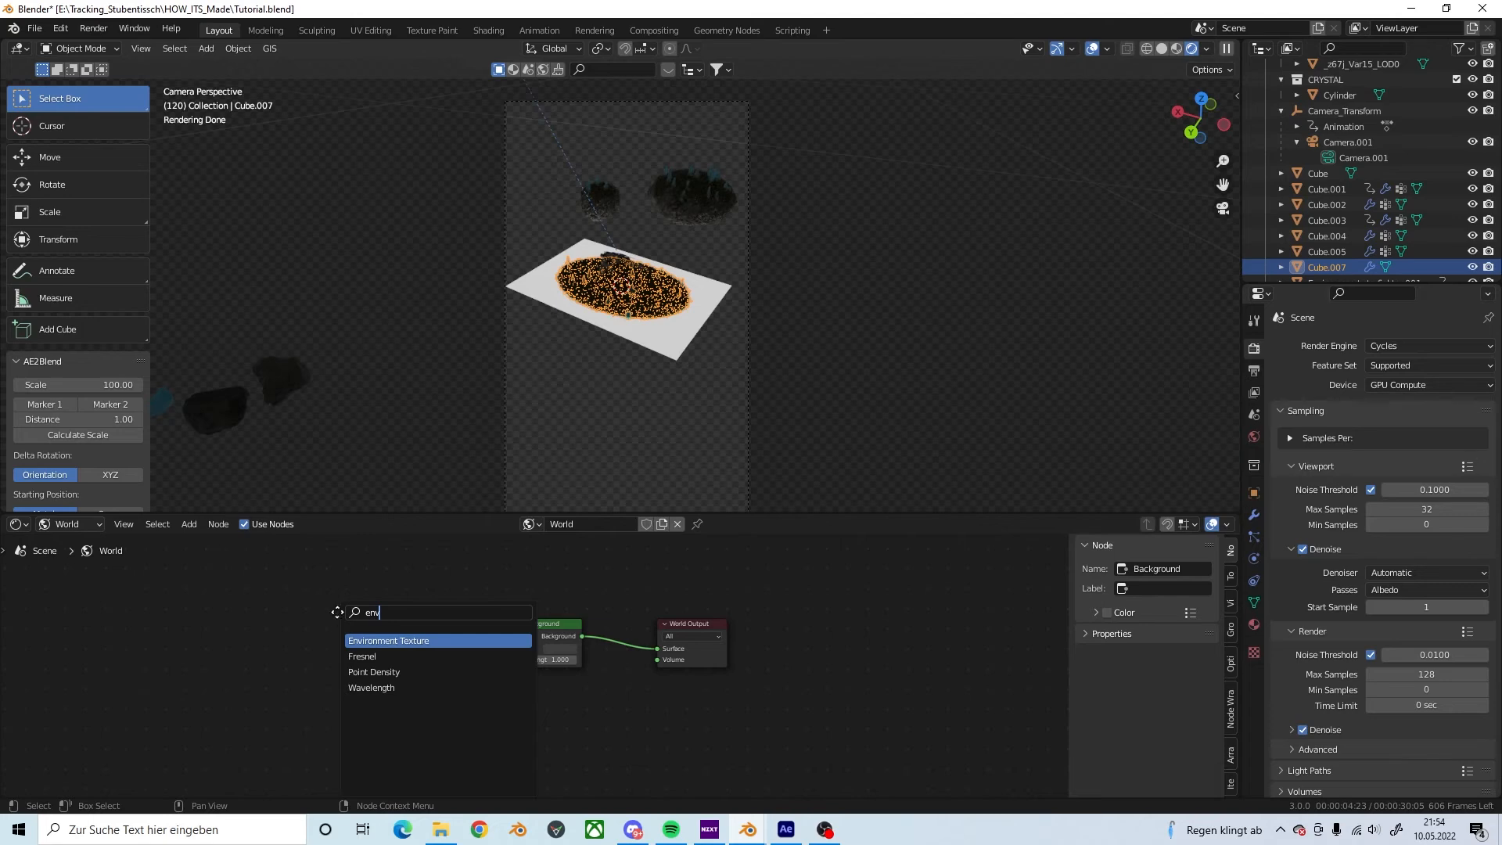
key("Return")
left_click(337, 612)
Step: Load cayley_interior_4k.hdr from Downloads into the Environment Texture and connect its Color output to the Background node's Color input
left_click(435, 644)
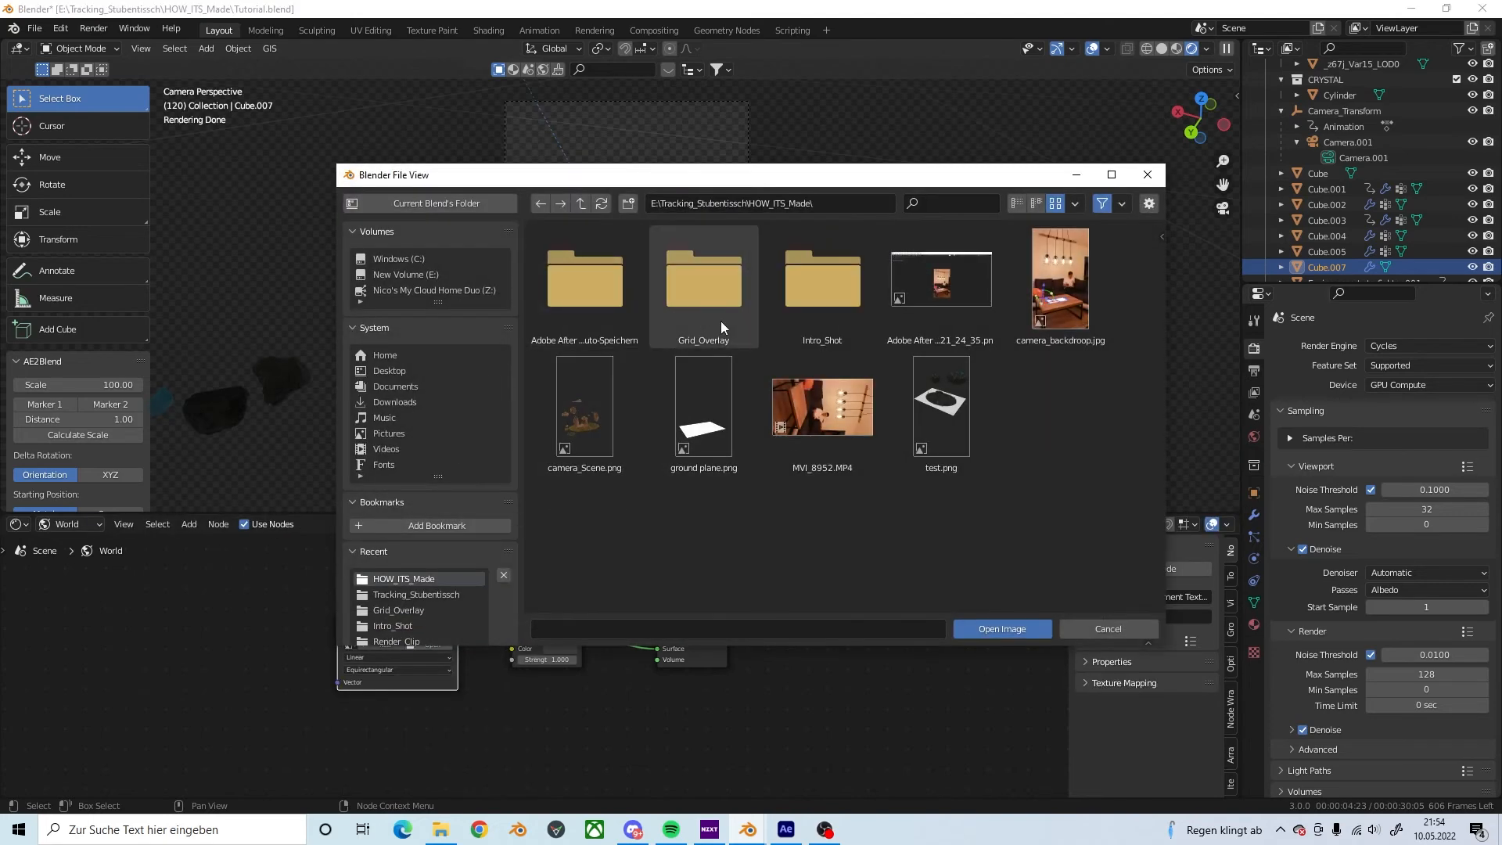
left_click(383, 402)
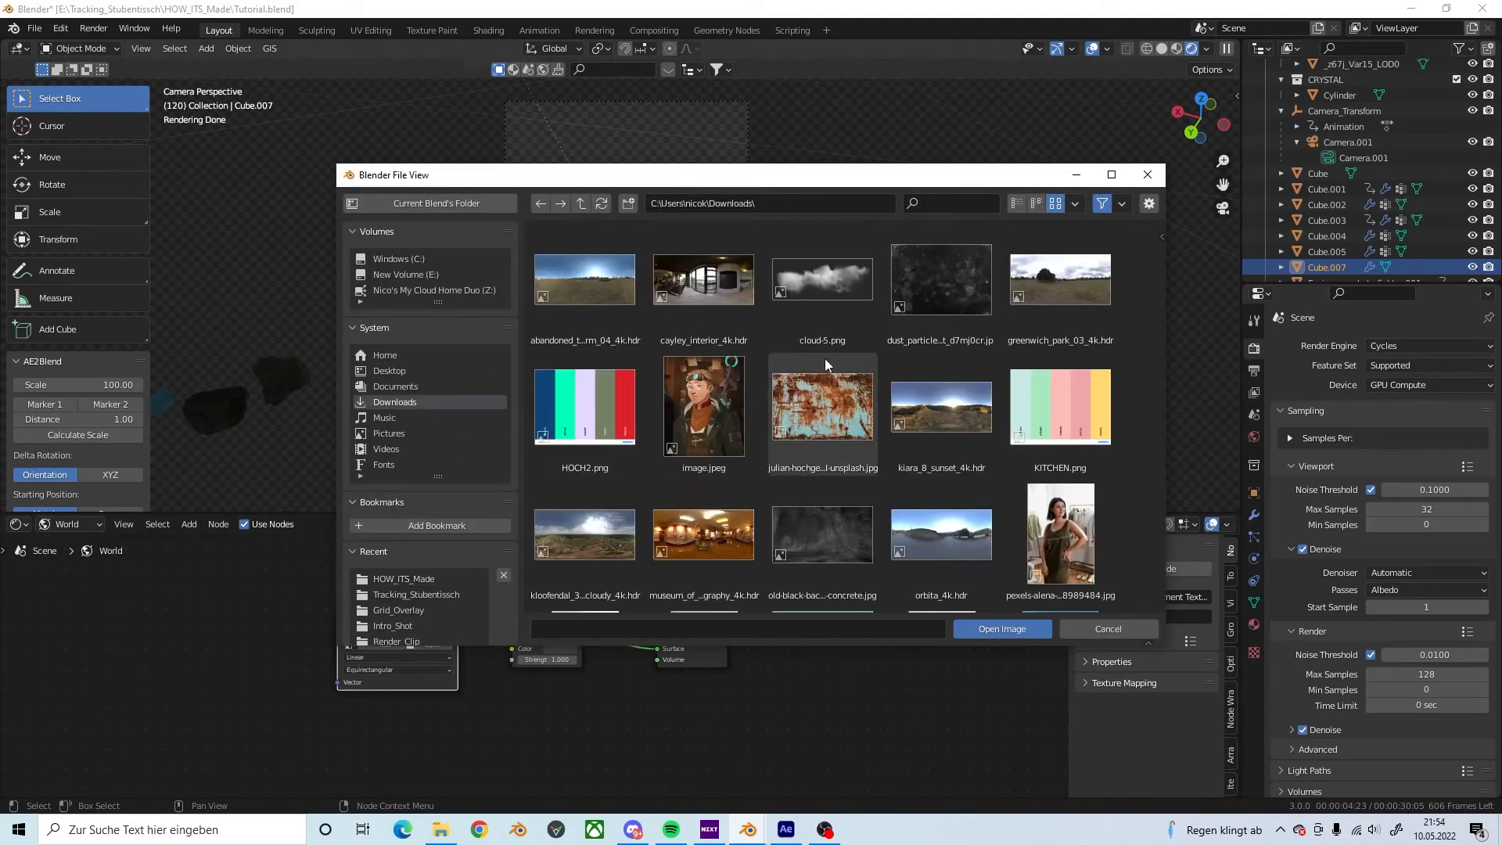
left_click(685, 333)
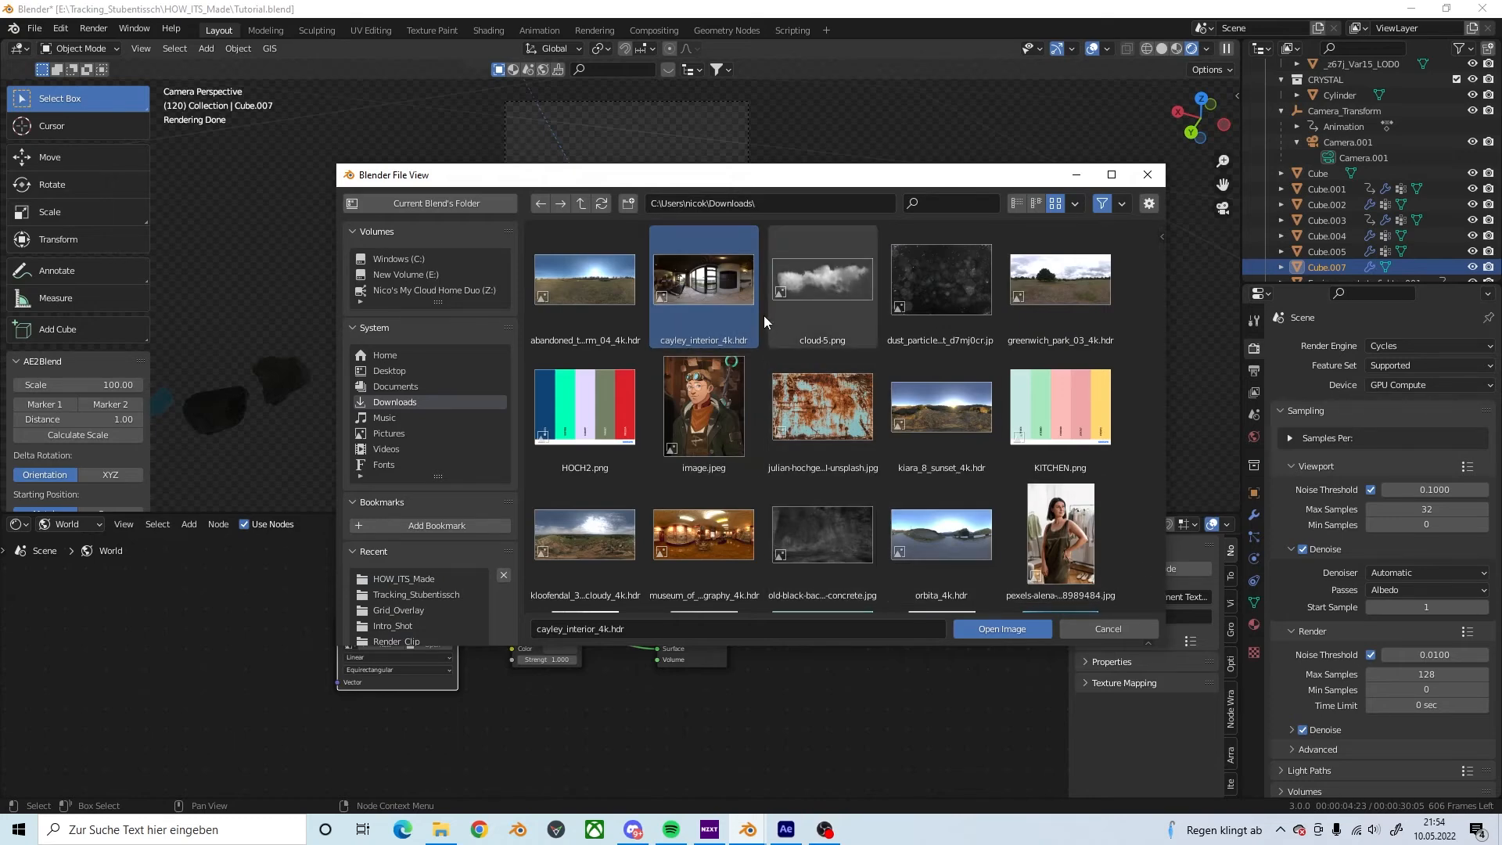
left_click(998, 630)
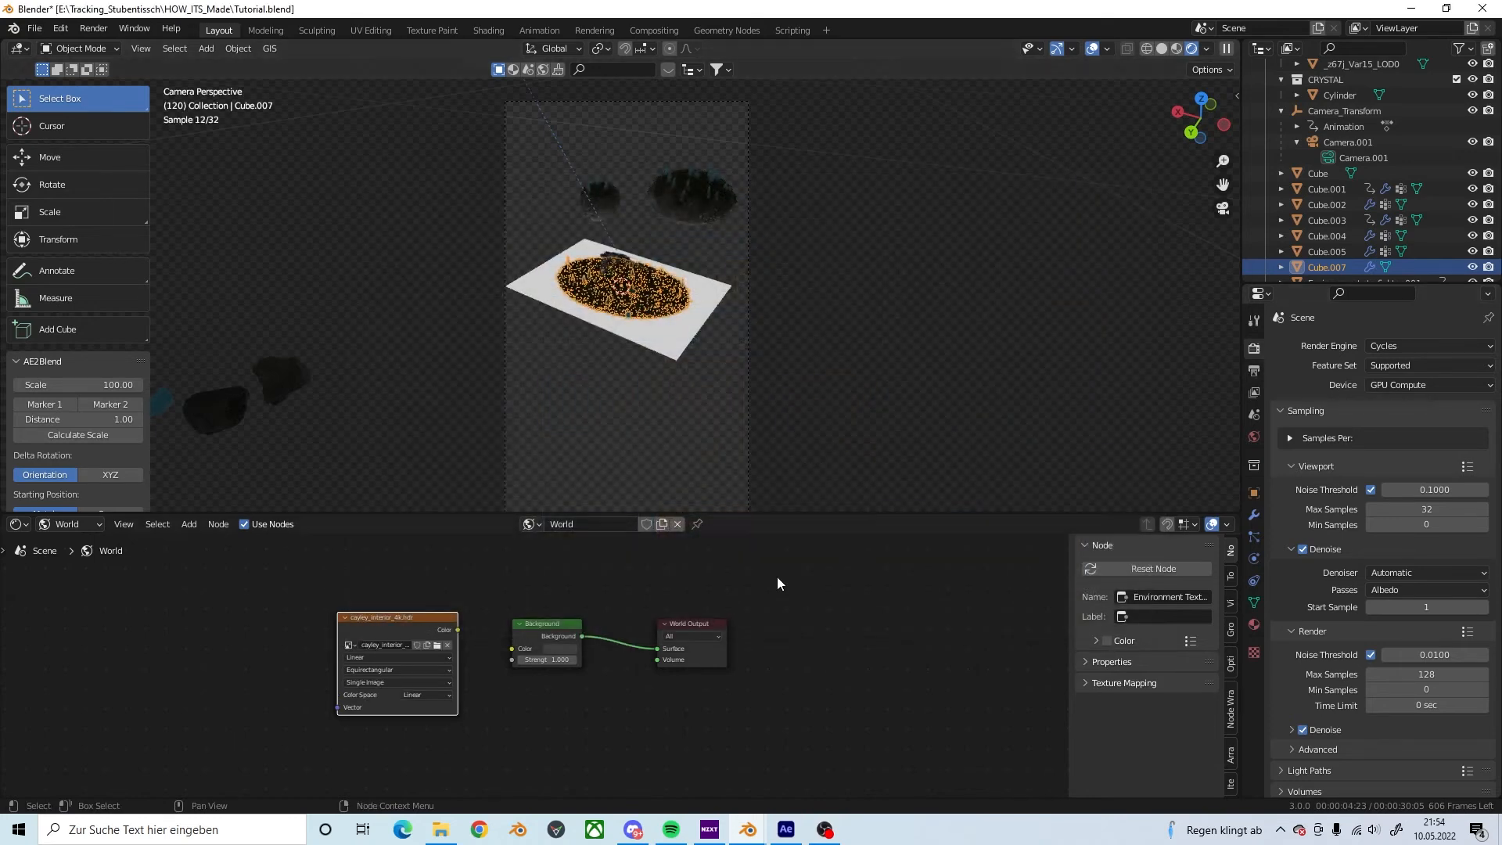
left_click_drag(458, 630, 512, 648)
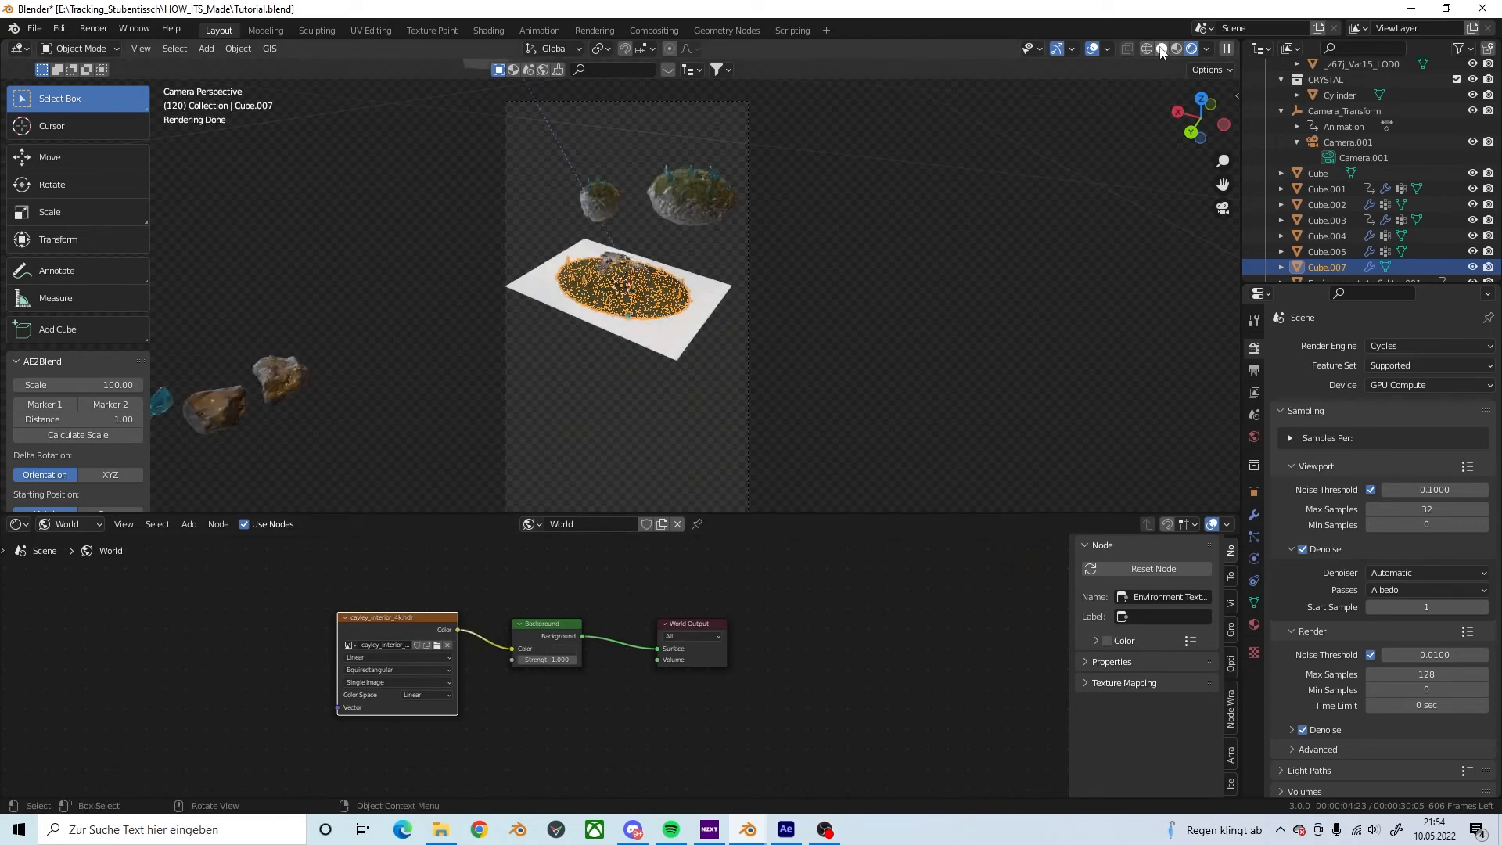
left_click(1113, 355)
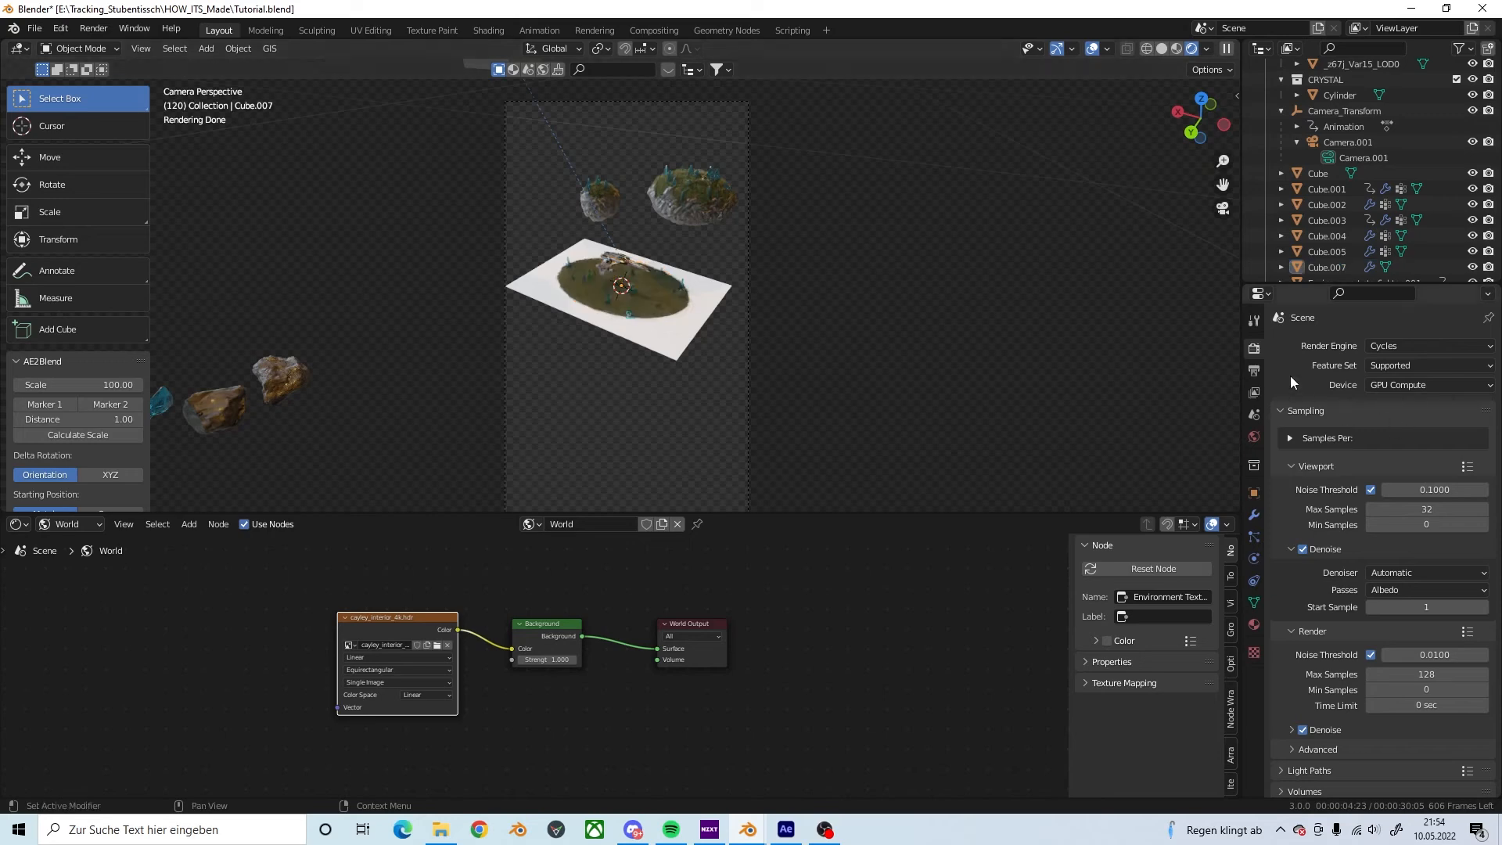
Step: Turn off the Transparent film option in the Cycles render settings
left_click(1254, 370)
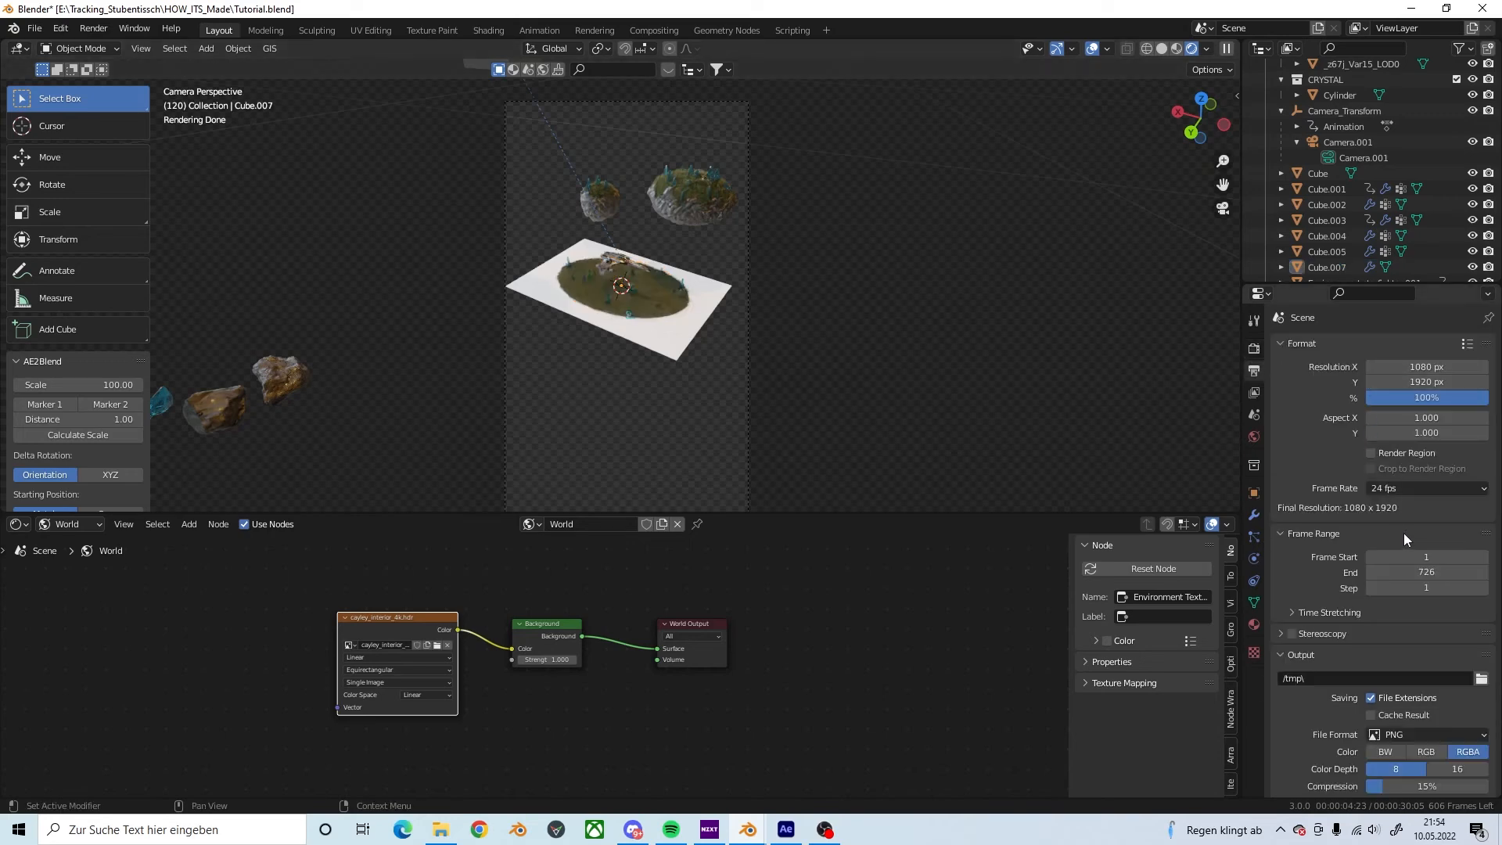
left_click(1254, 392)
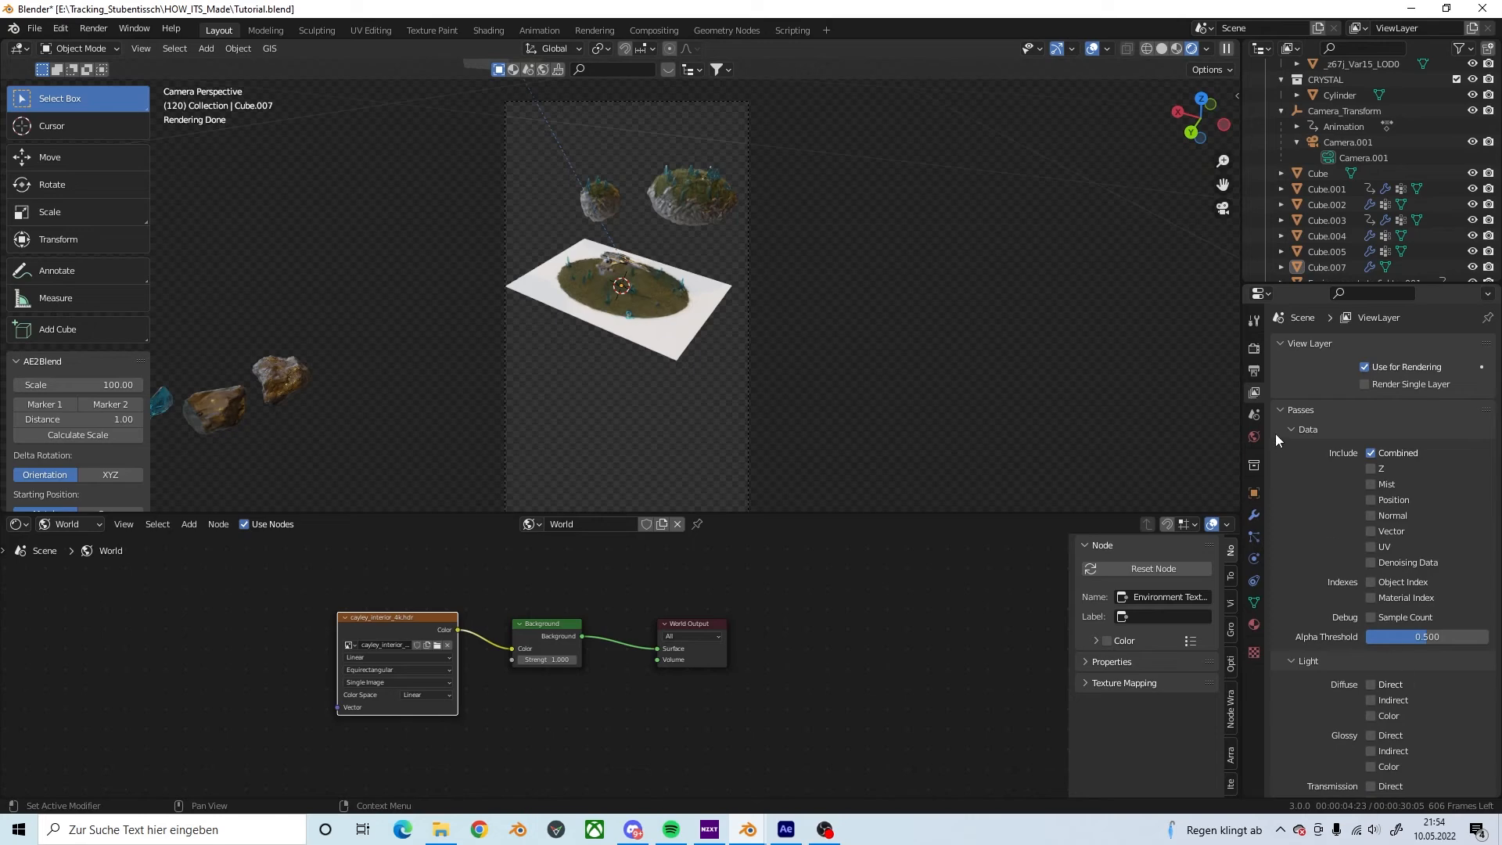
left_click(1254, 347)
scroll(1326, 723, "down", 5)
scroll(1322, 727, "down", 2)
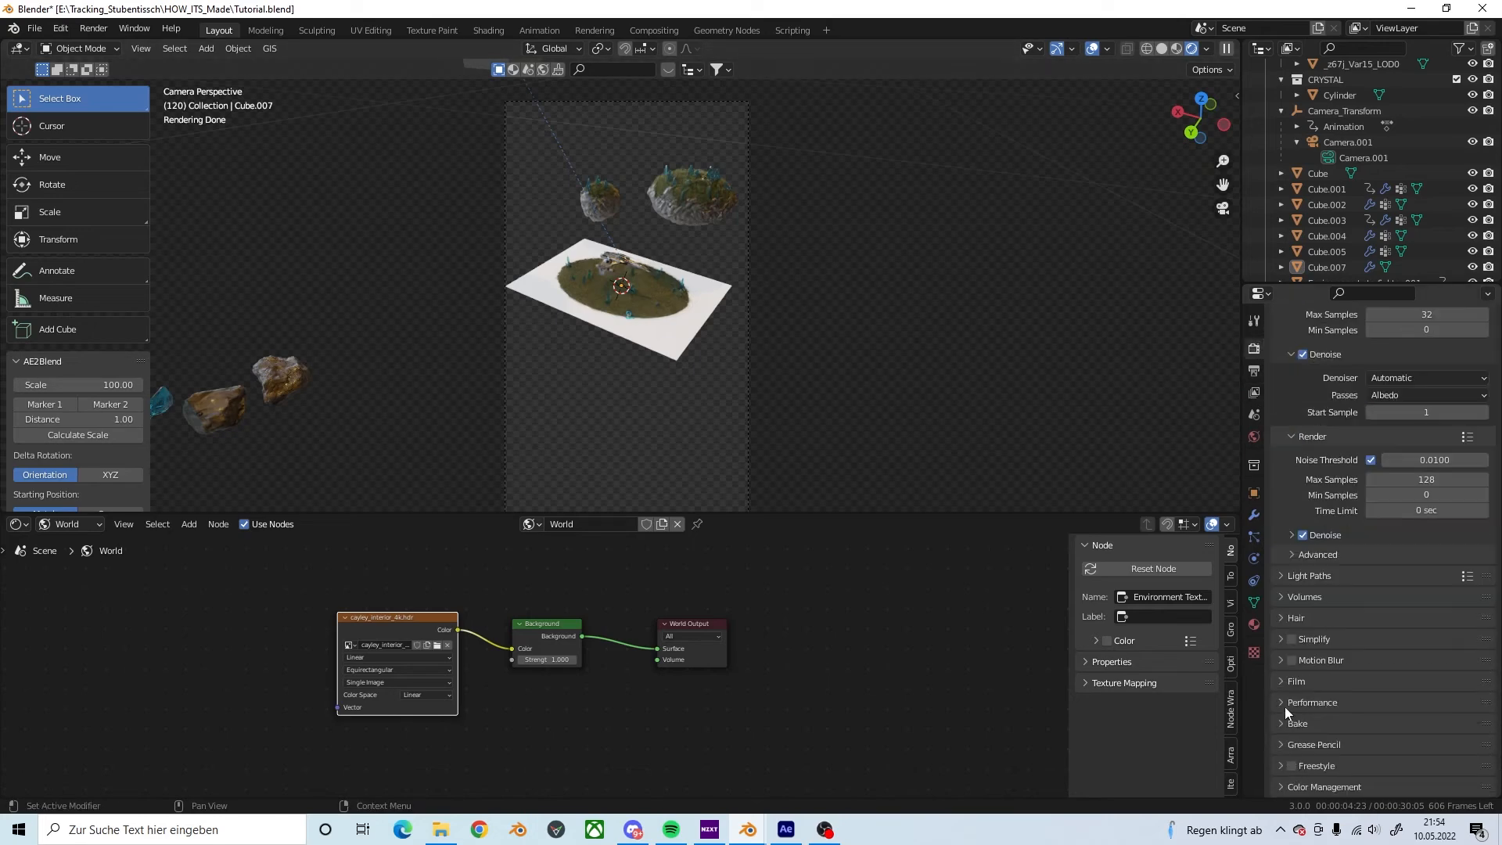
left_click(1292, 681)
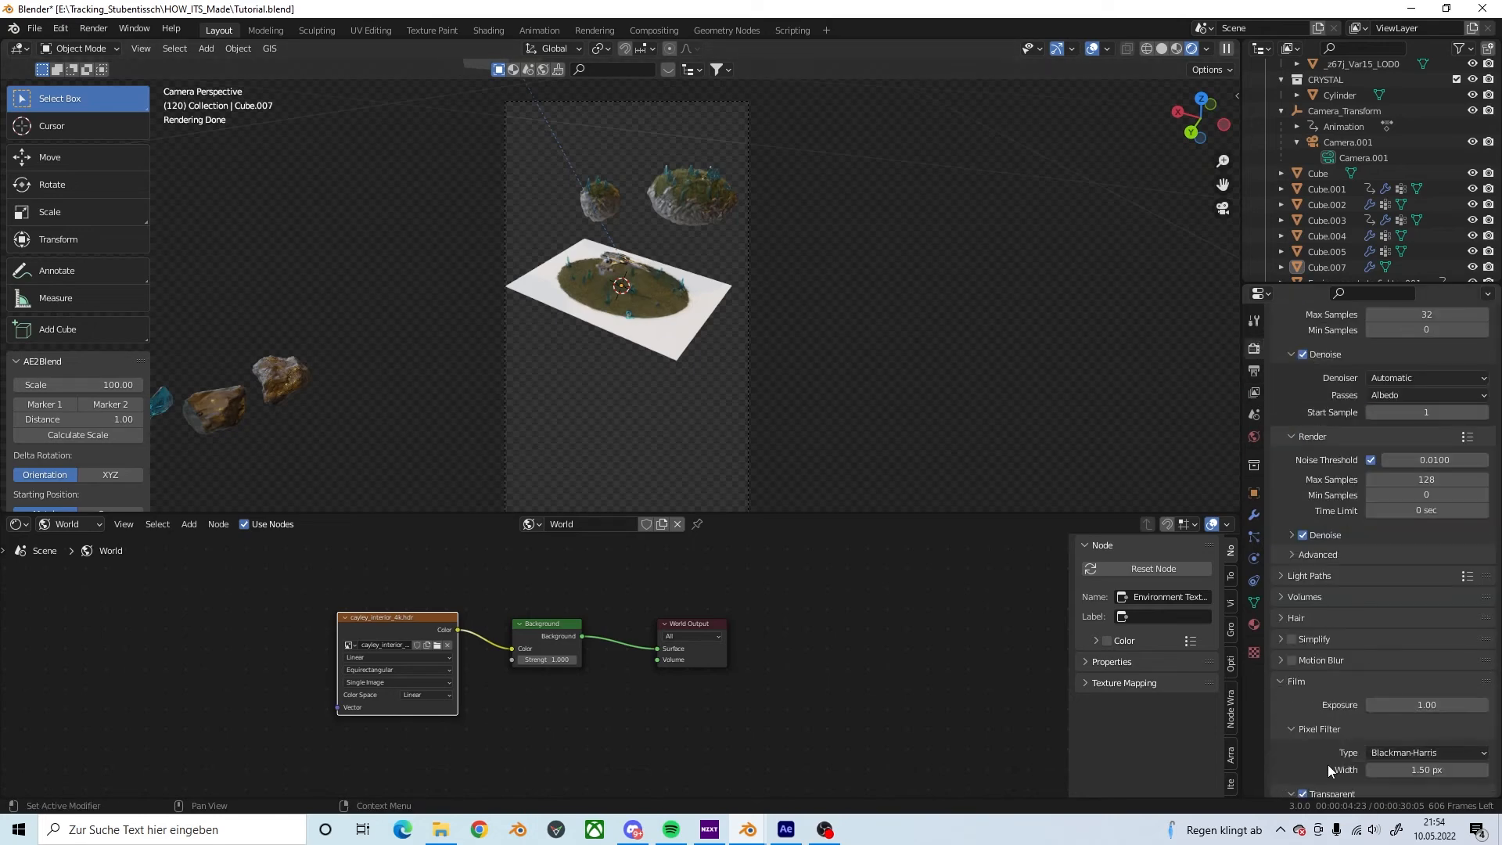
scroll(1327, 763, "down", 3)
left_click(1302, 700)
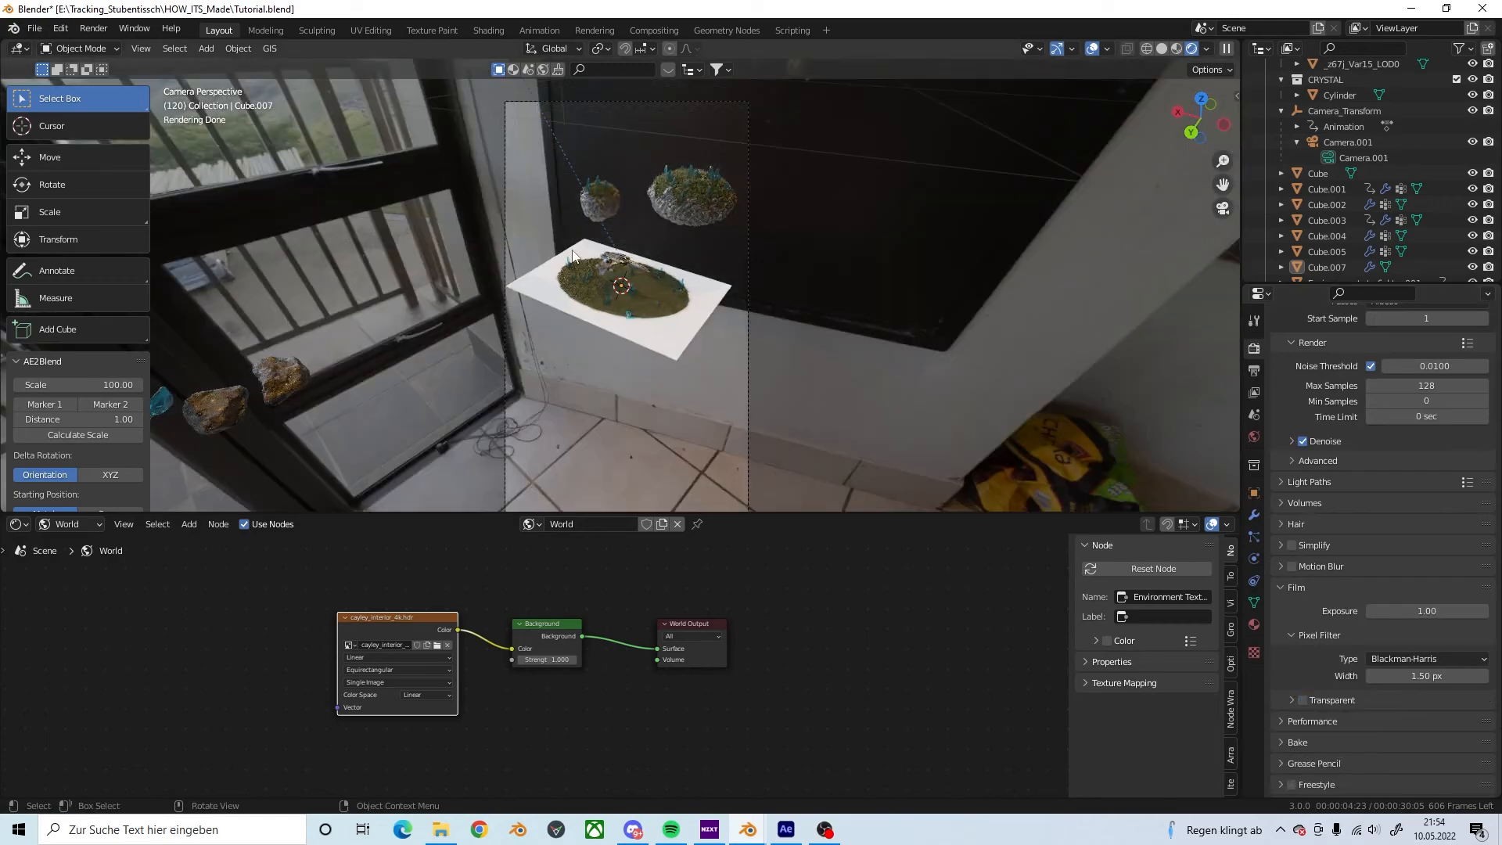
Step: Examine the HDRI room surroundings from free views, and inspect the lighting on the islands and starfighter through the camera
key("KP_7")
scroll(679, 238, "down", 4)
middle_click_drag(679, 238, 602, 121)
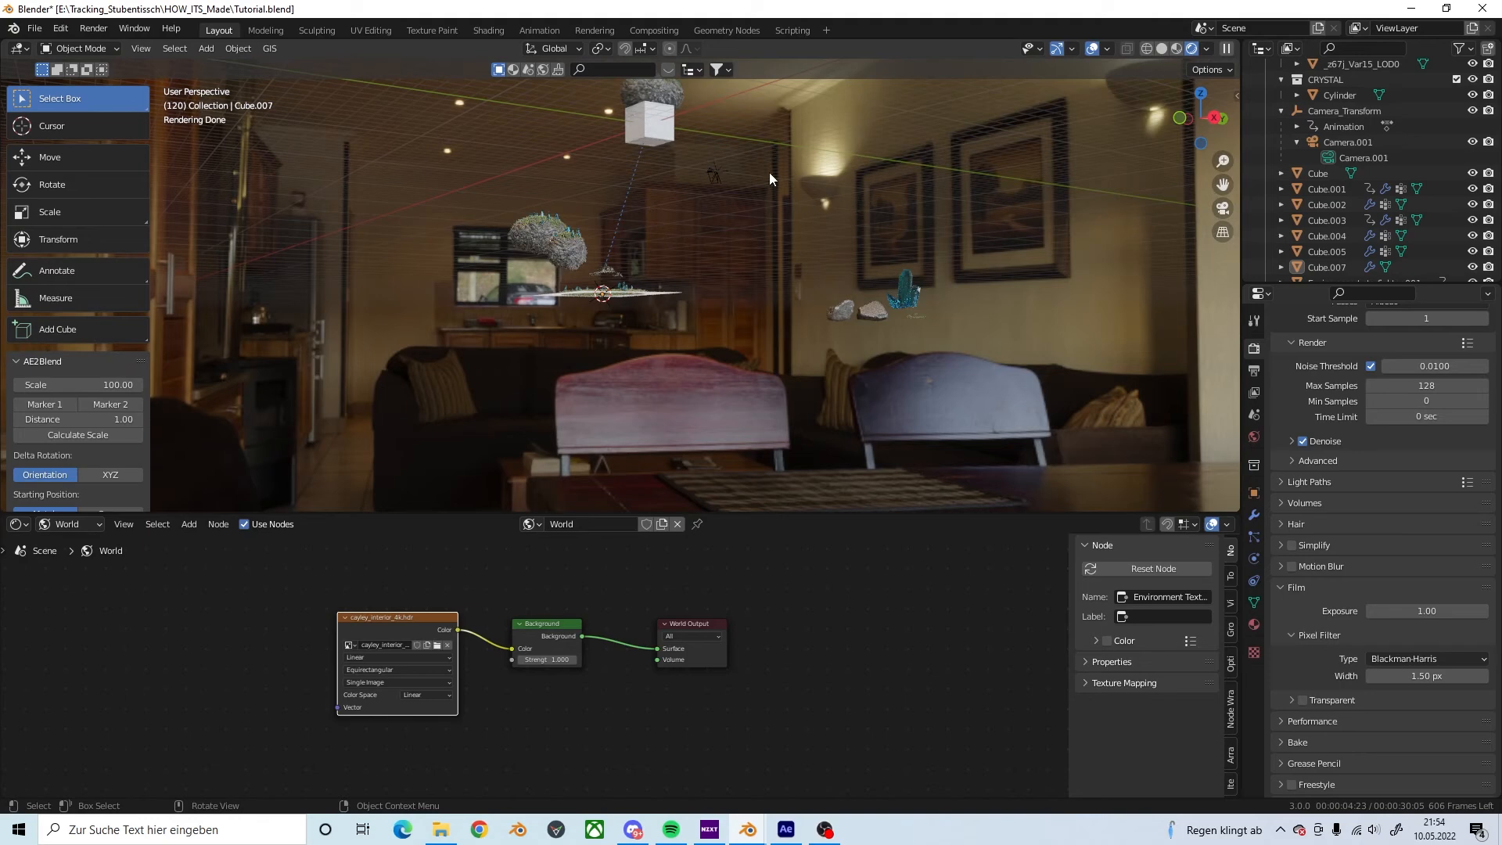
middle_click_drag(763, 235, 390, 228)
key("KP_0")
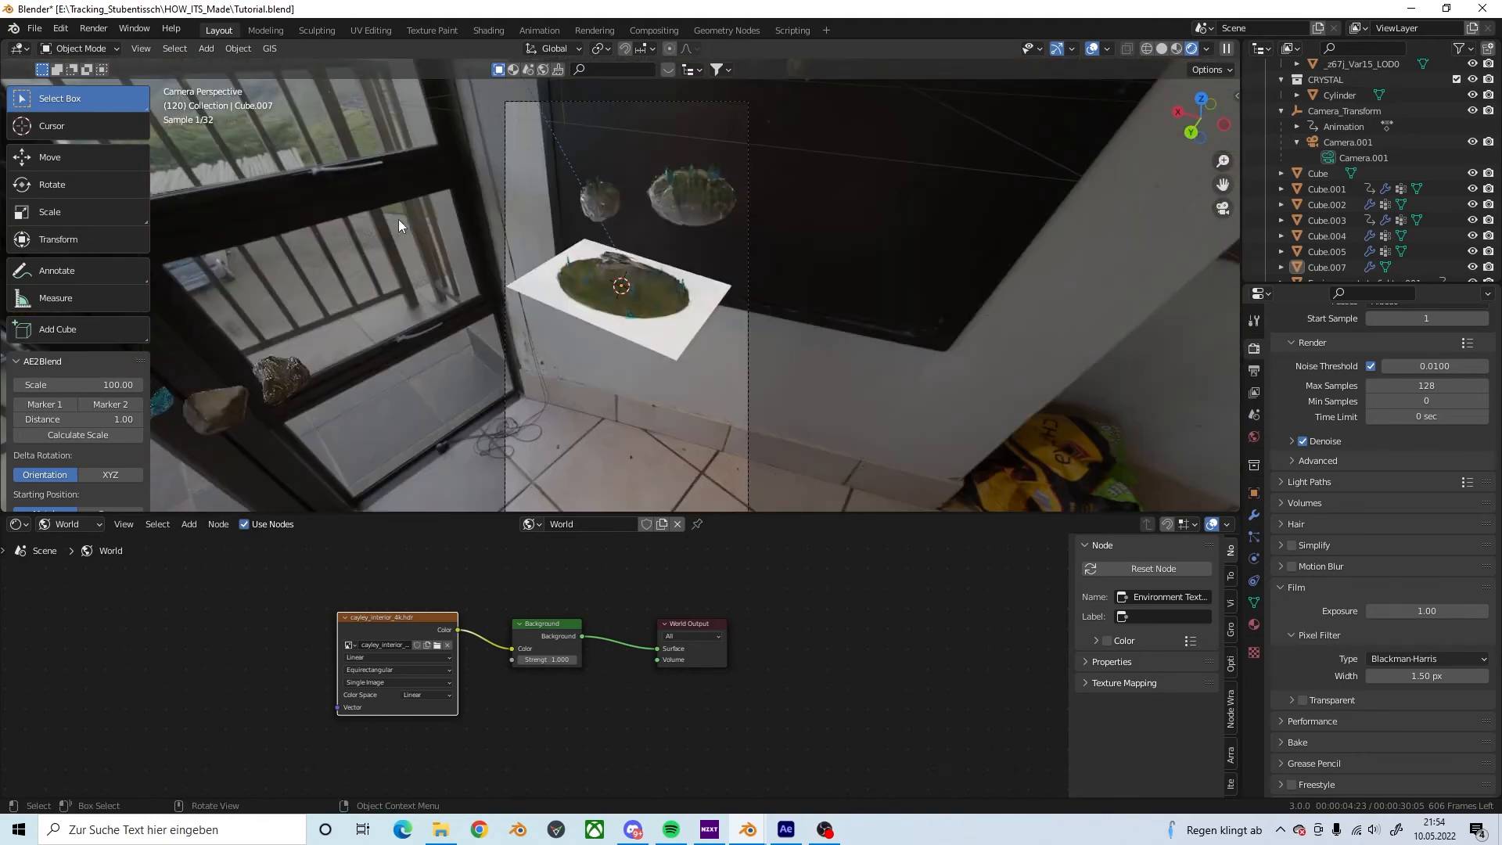
scroll(661, 264, "up", 6)
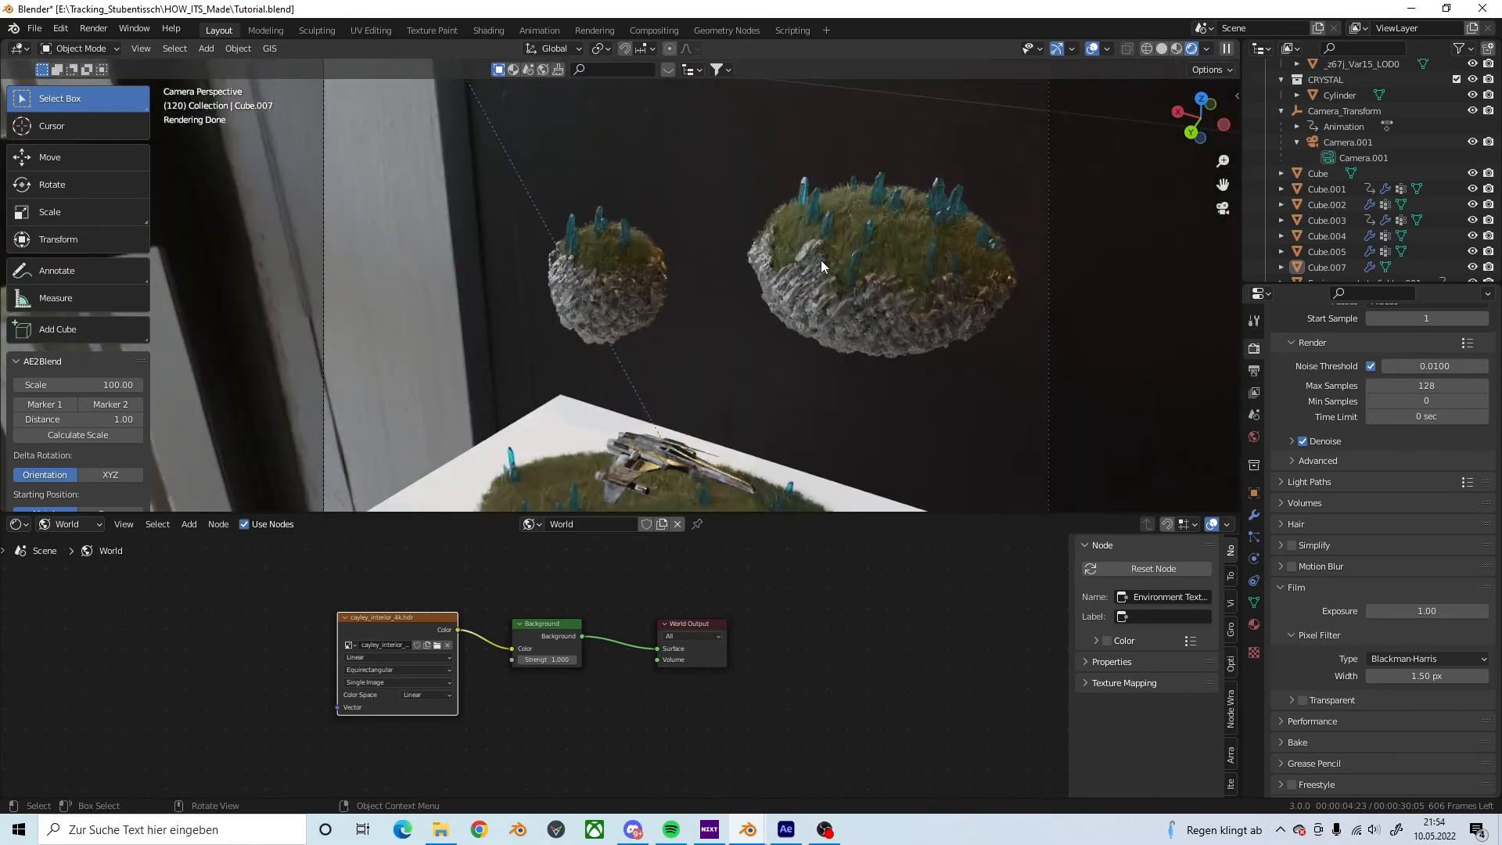
middle_click_drag(762, 340, 788, 227)
key("KP_0")
scroll(739, 366, "down", 2)
middle_click_drag(740, 366, 732, 300, "shift")
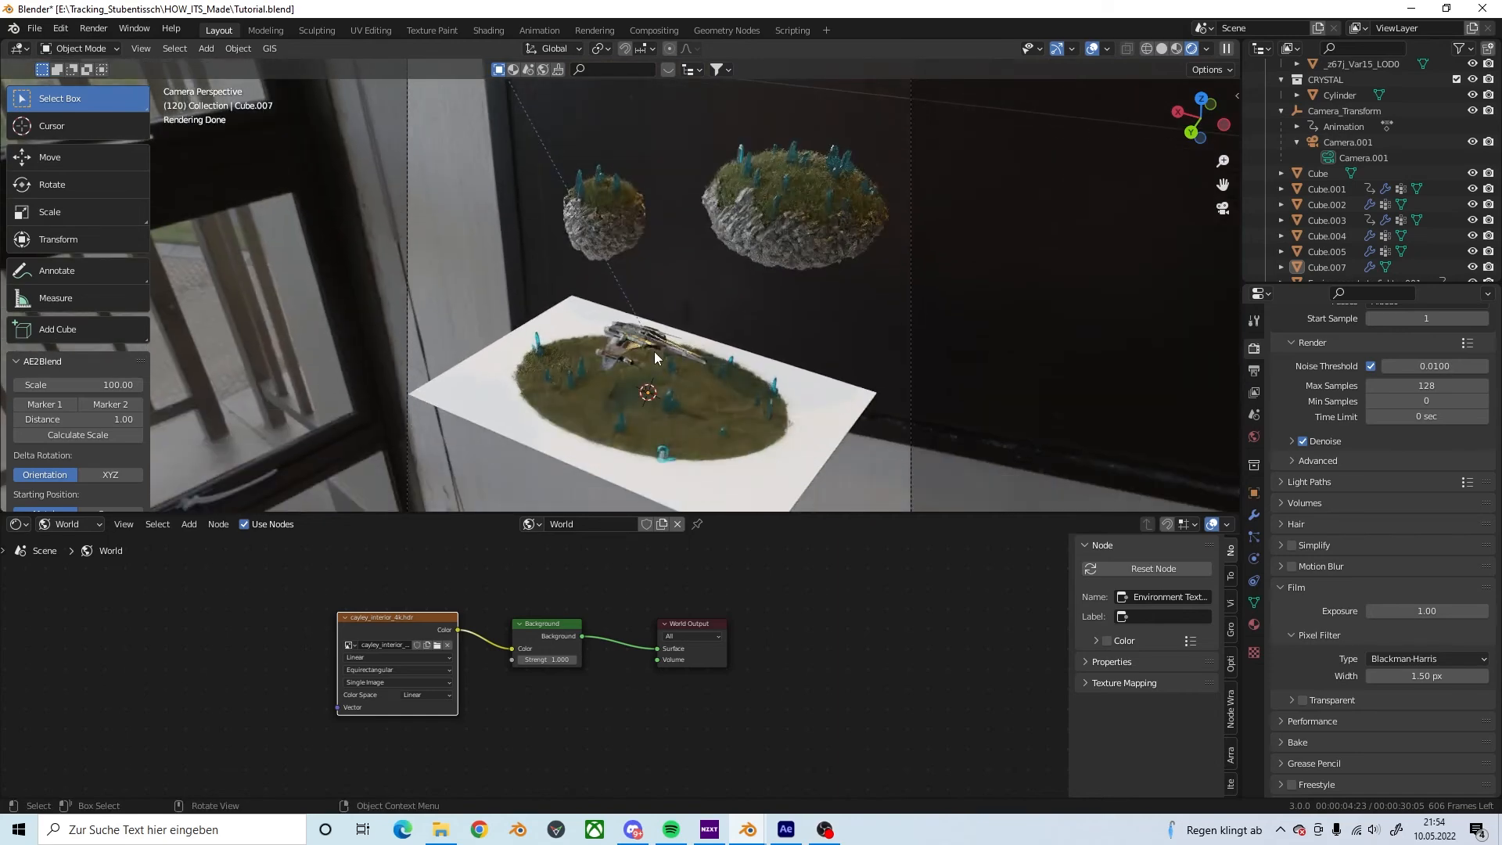
Step: Switch to After Effects to compare the test.png composite with the tabletop footage, and return to Blender
key("alt+Tab")
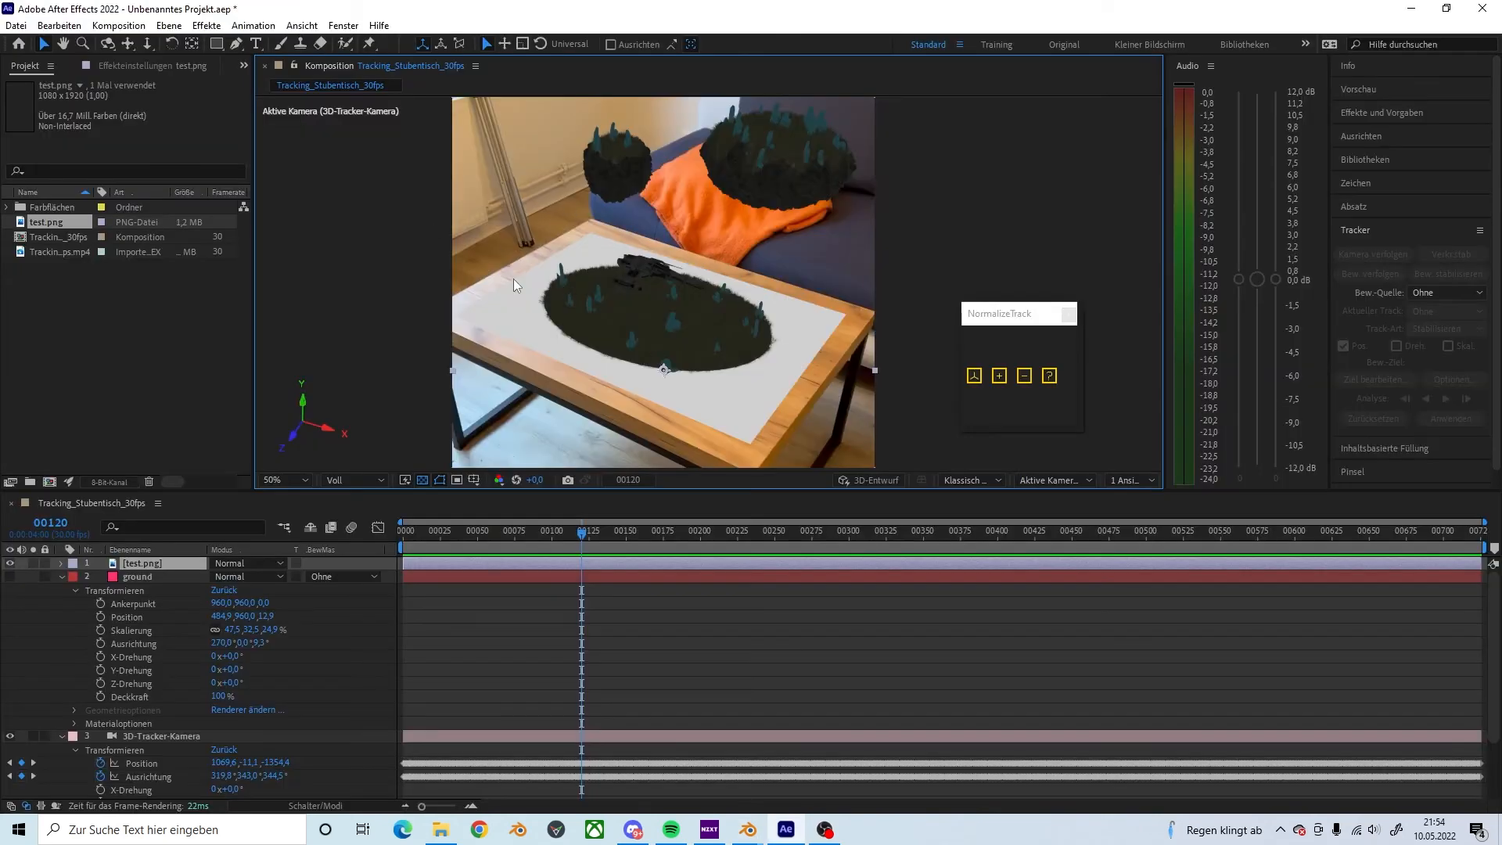
scroll(715, 267, "down", 2)
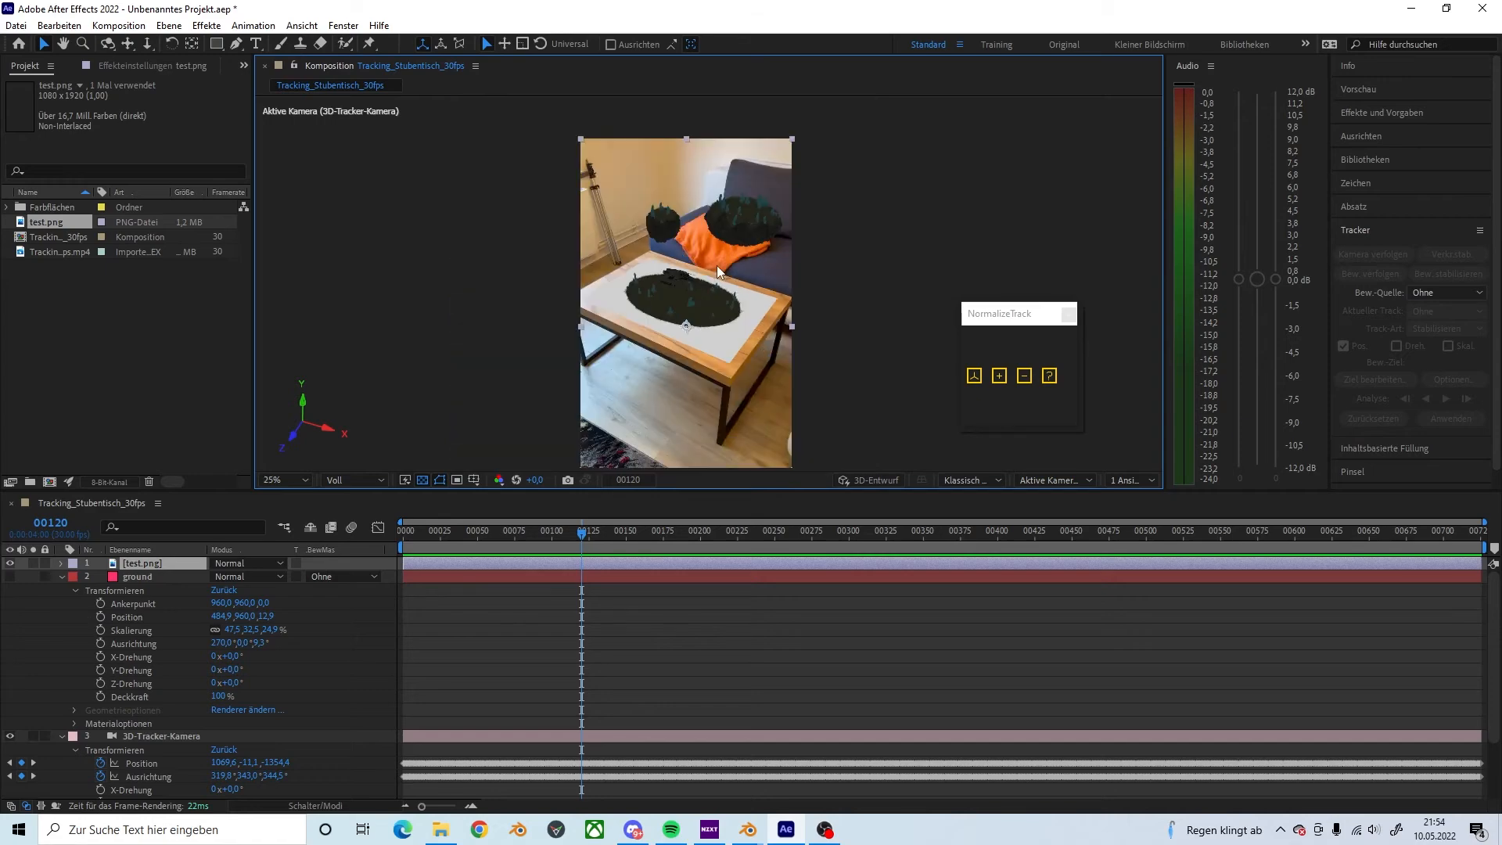
key("alt+Tab")
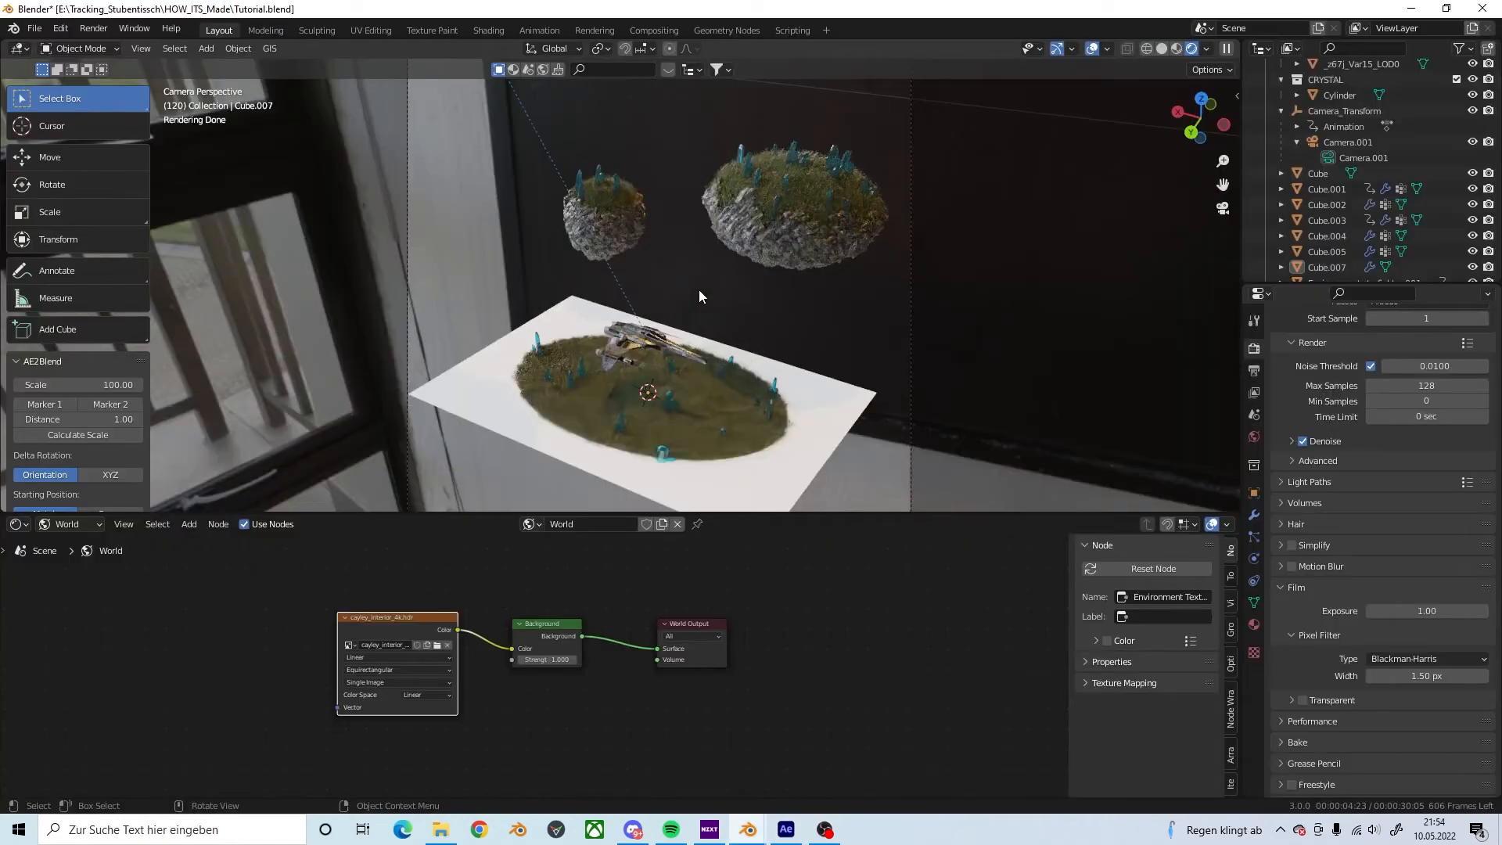
Step: Select the white ground Plane under the crystal oval and hide it in the viewport
key("KP_0")
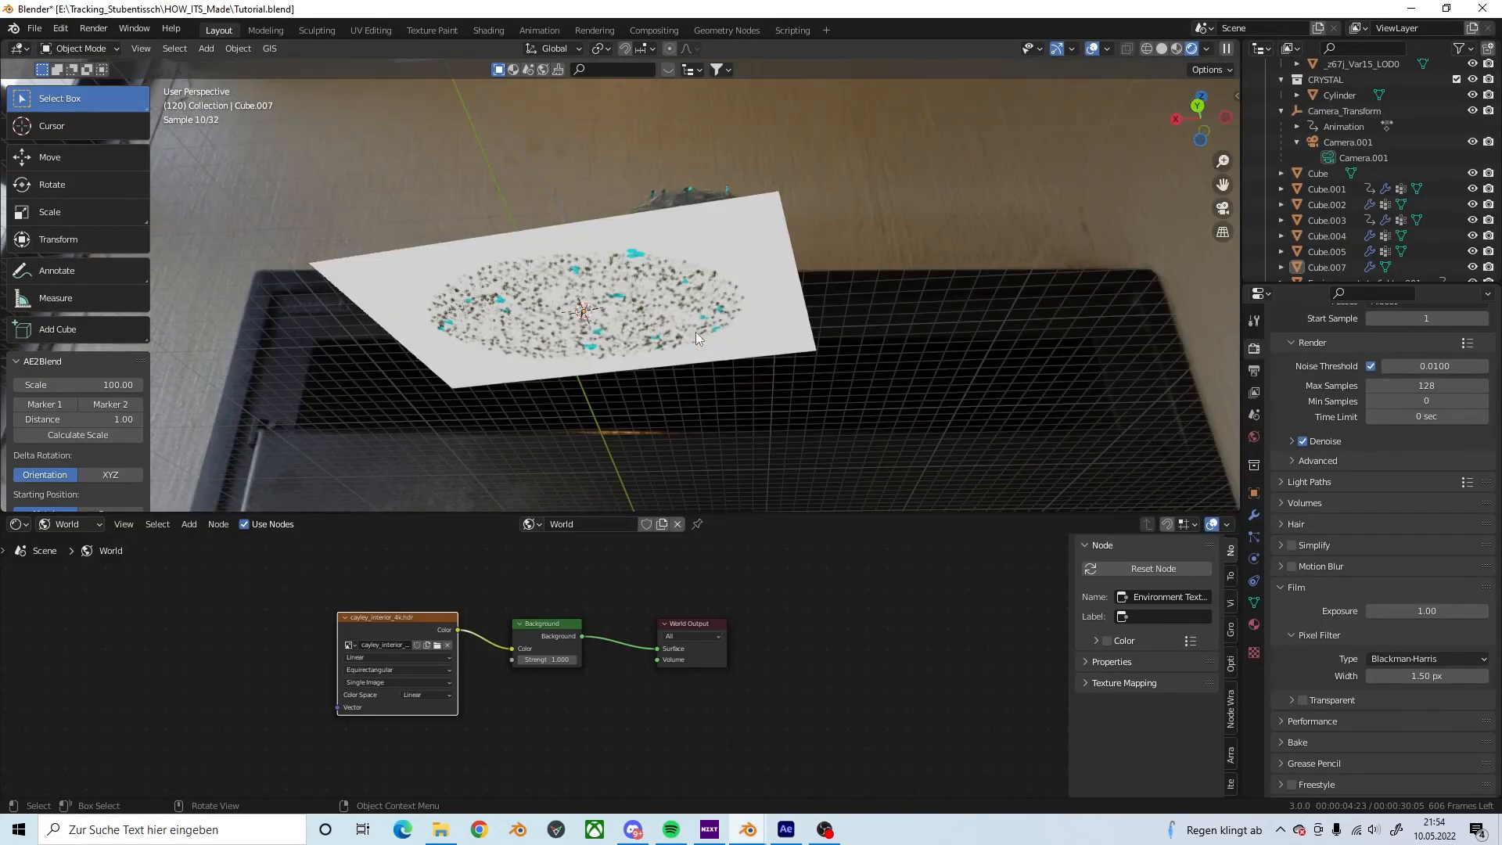
middle_click_drag(726, 223, 757, 354)
left_click(761, 306)
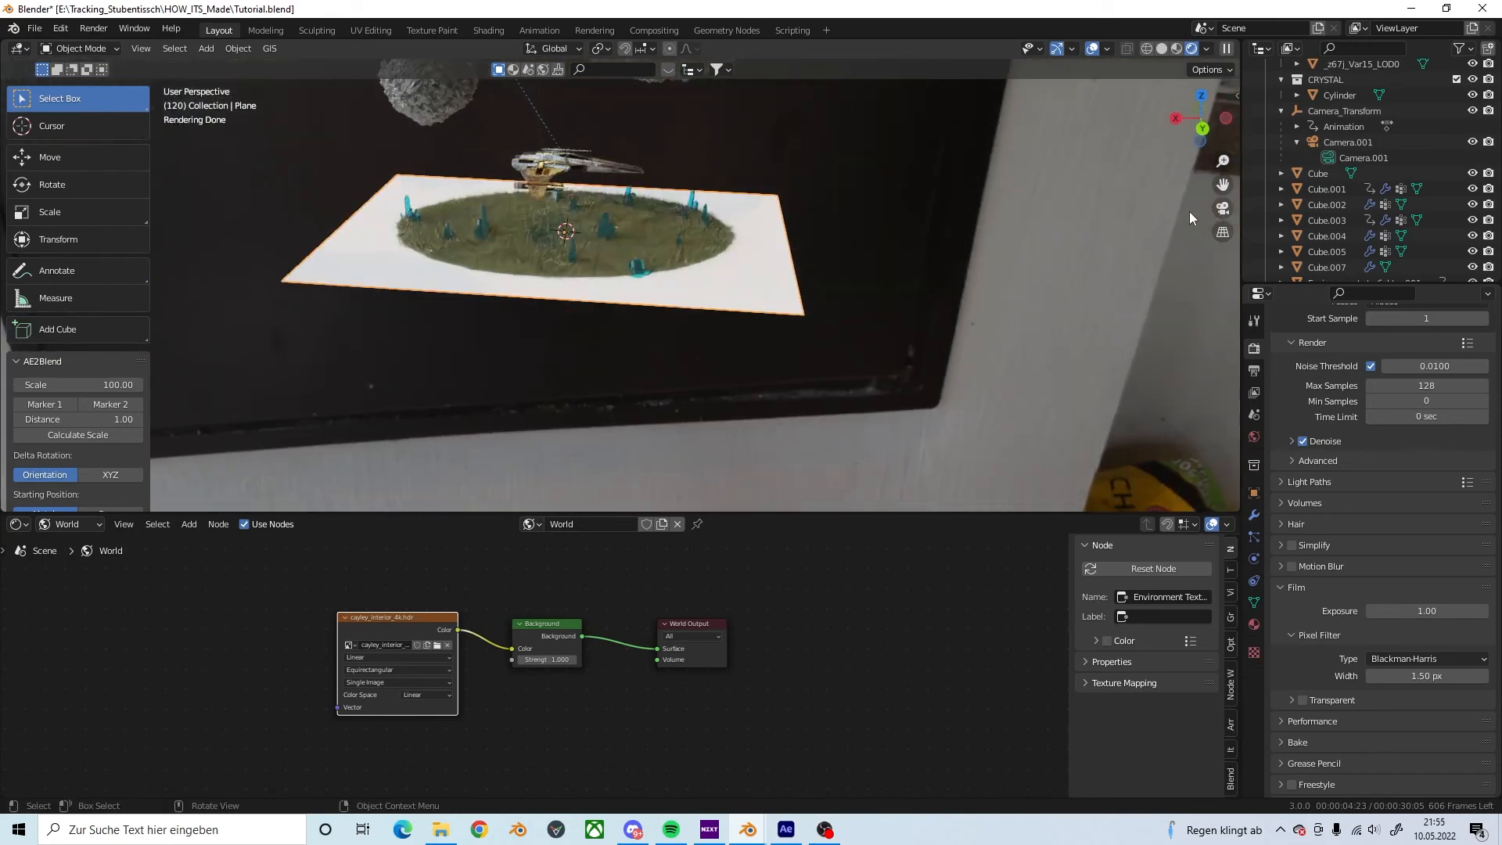
scroll(1292, 196, "down", 2)
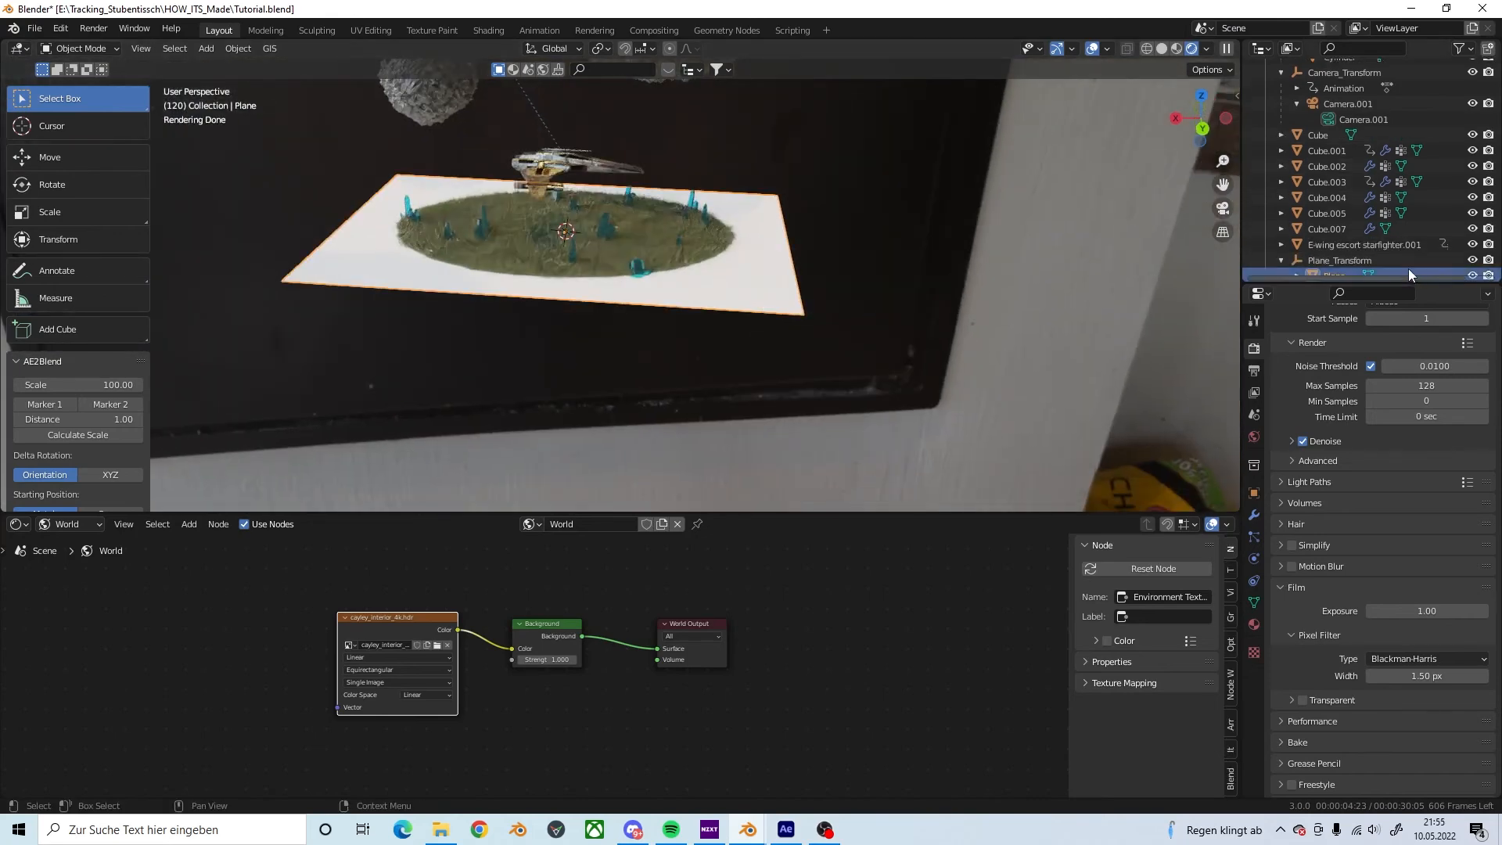
left_click(1471, 275)
scroll(1487, 276, "right", 2)
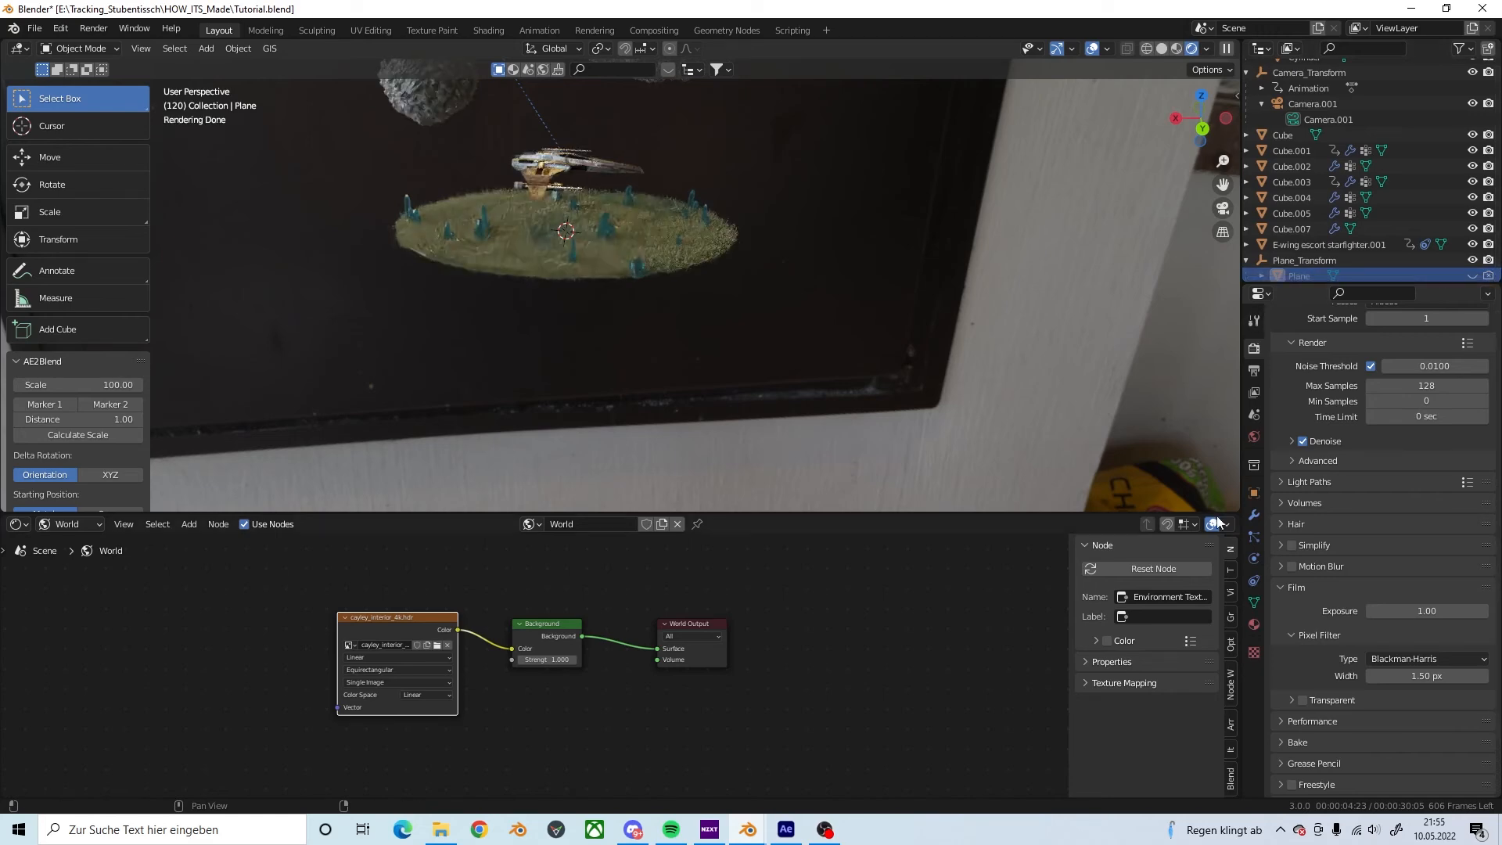
Step: Switch to After Effects and move to frame 603 to examine the lamps above the table in the footage
middle_click_drag(664, 416, 705, 268)
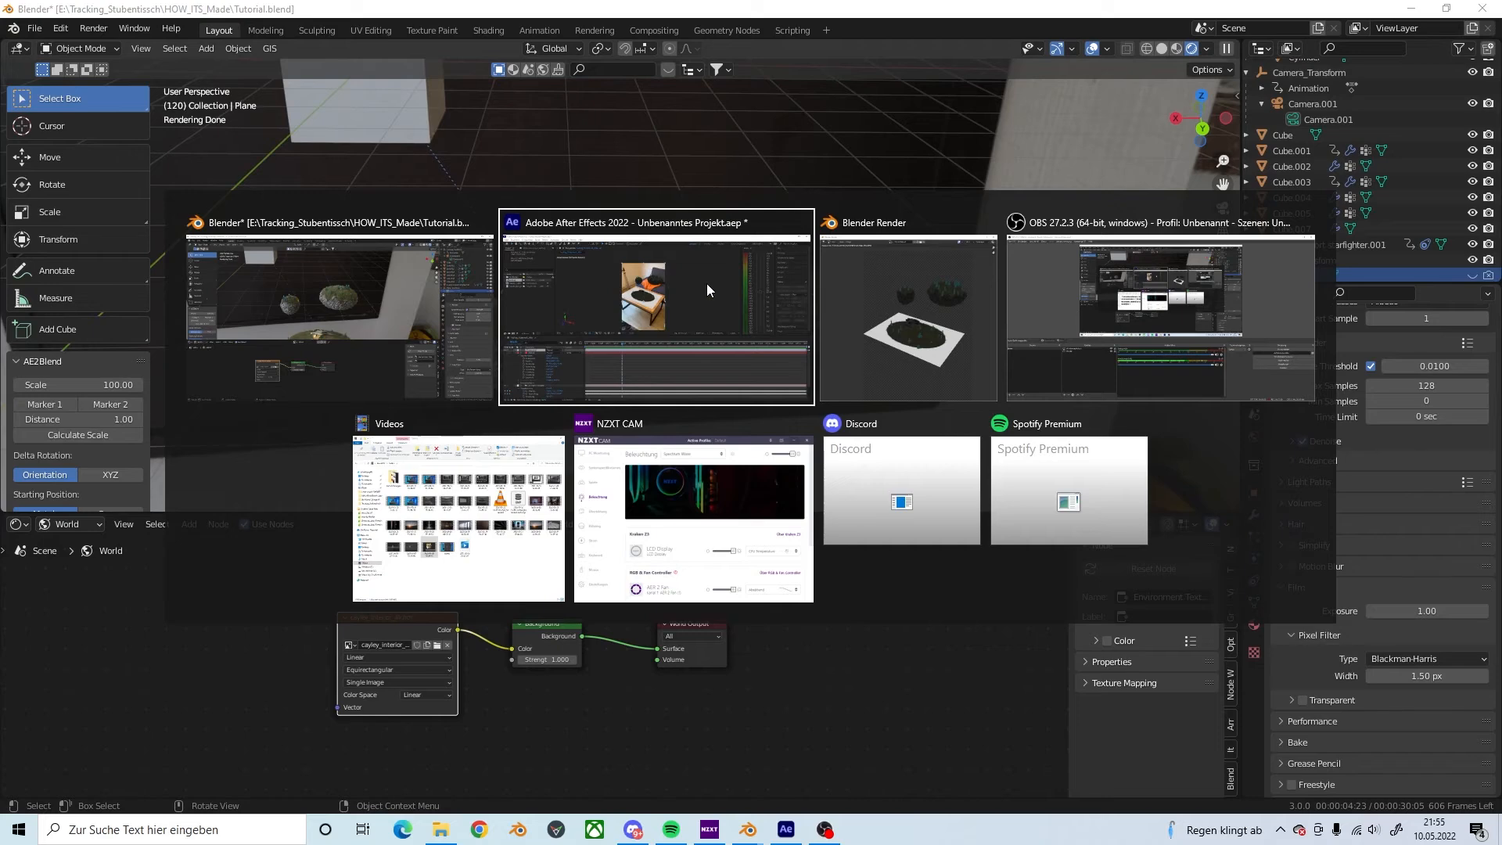
left_click(707, 283)
left_click_drag(630, 529, 1299, 623)
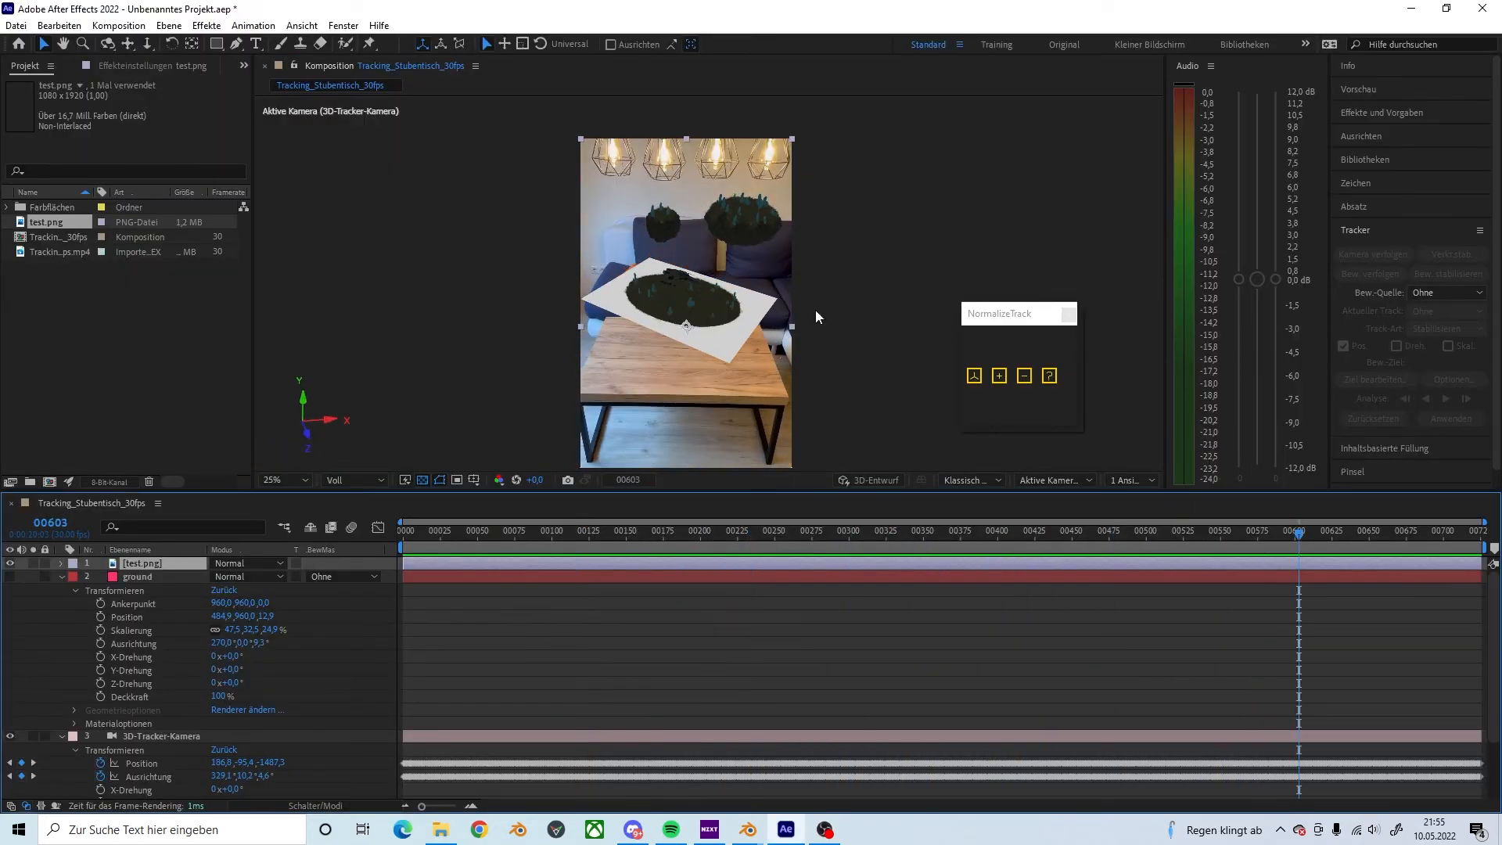
Step: Switch back to Blender, add a point light at the uppermost island and raise it along Z above the islands
key("super+Tab")
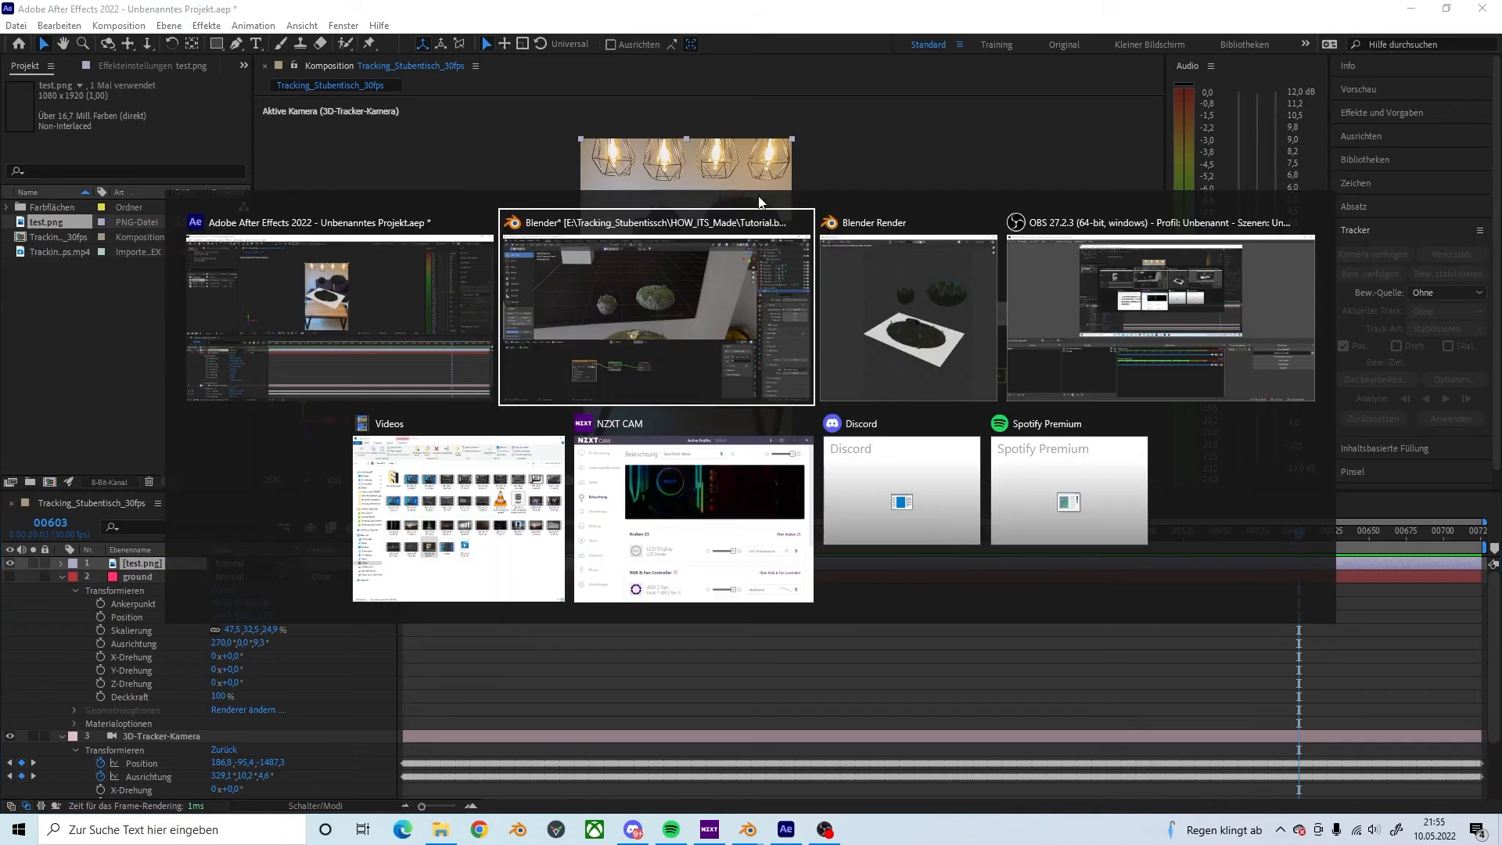
left_click(696, 266)
scroll(746, 255, "down", 4)
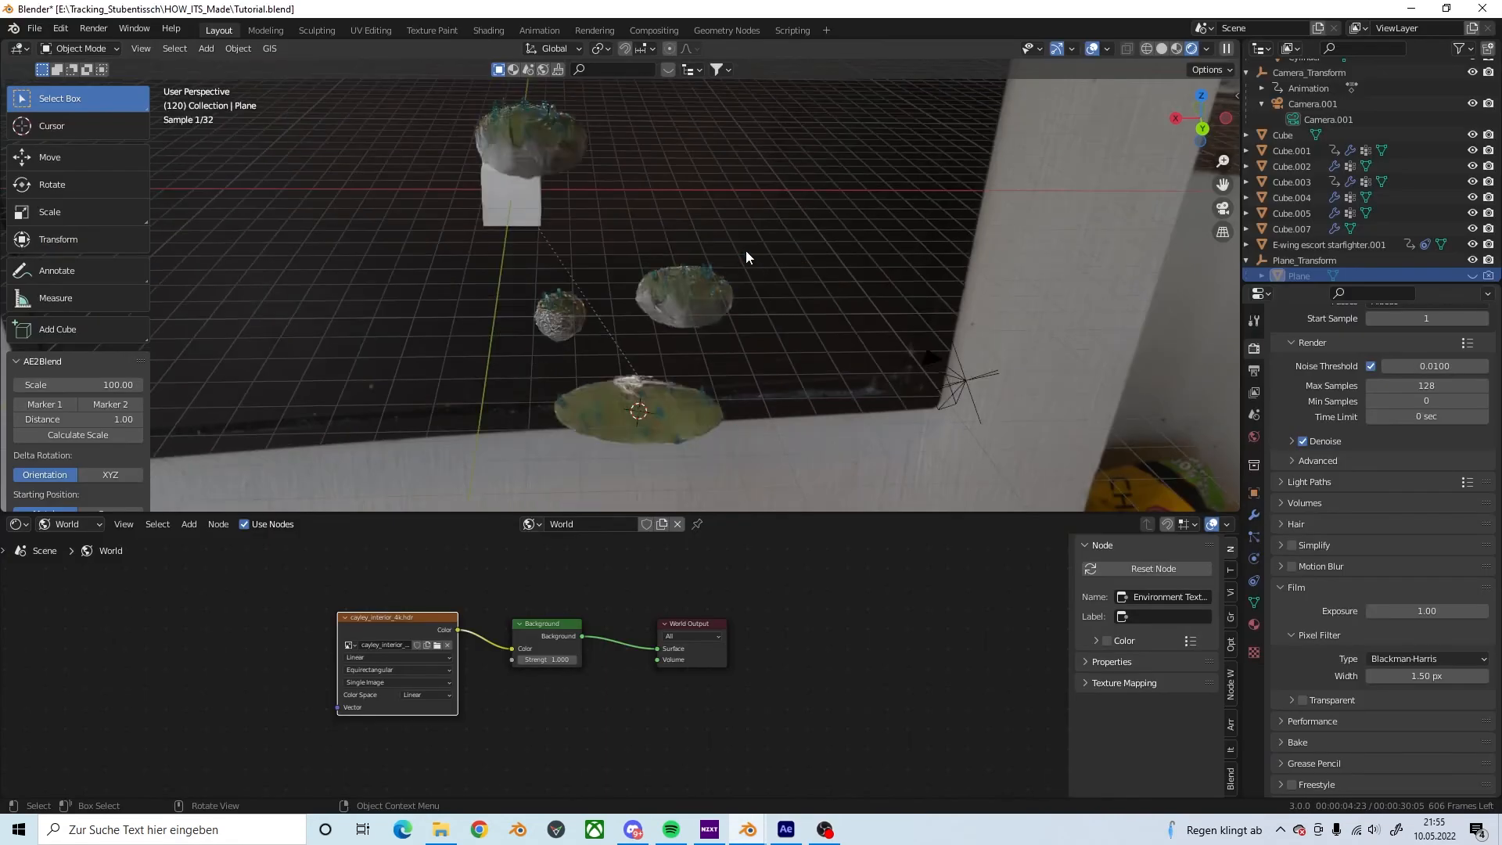
middle_click_drag(655, 217, 718, 381, "shift")
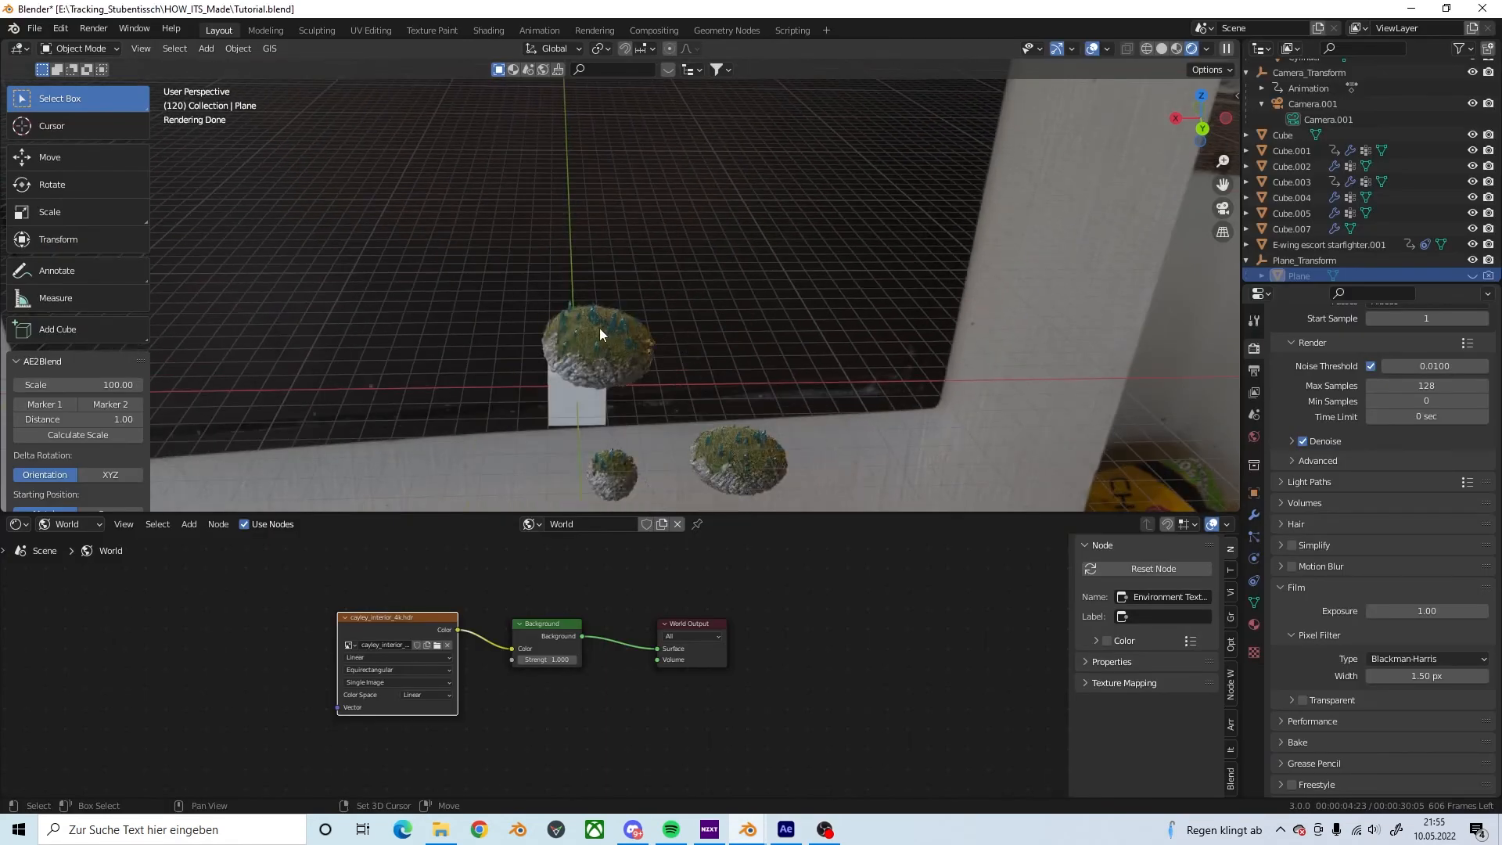
key("shift+a")
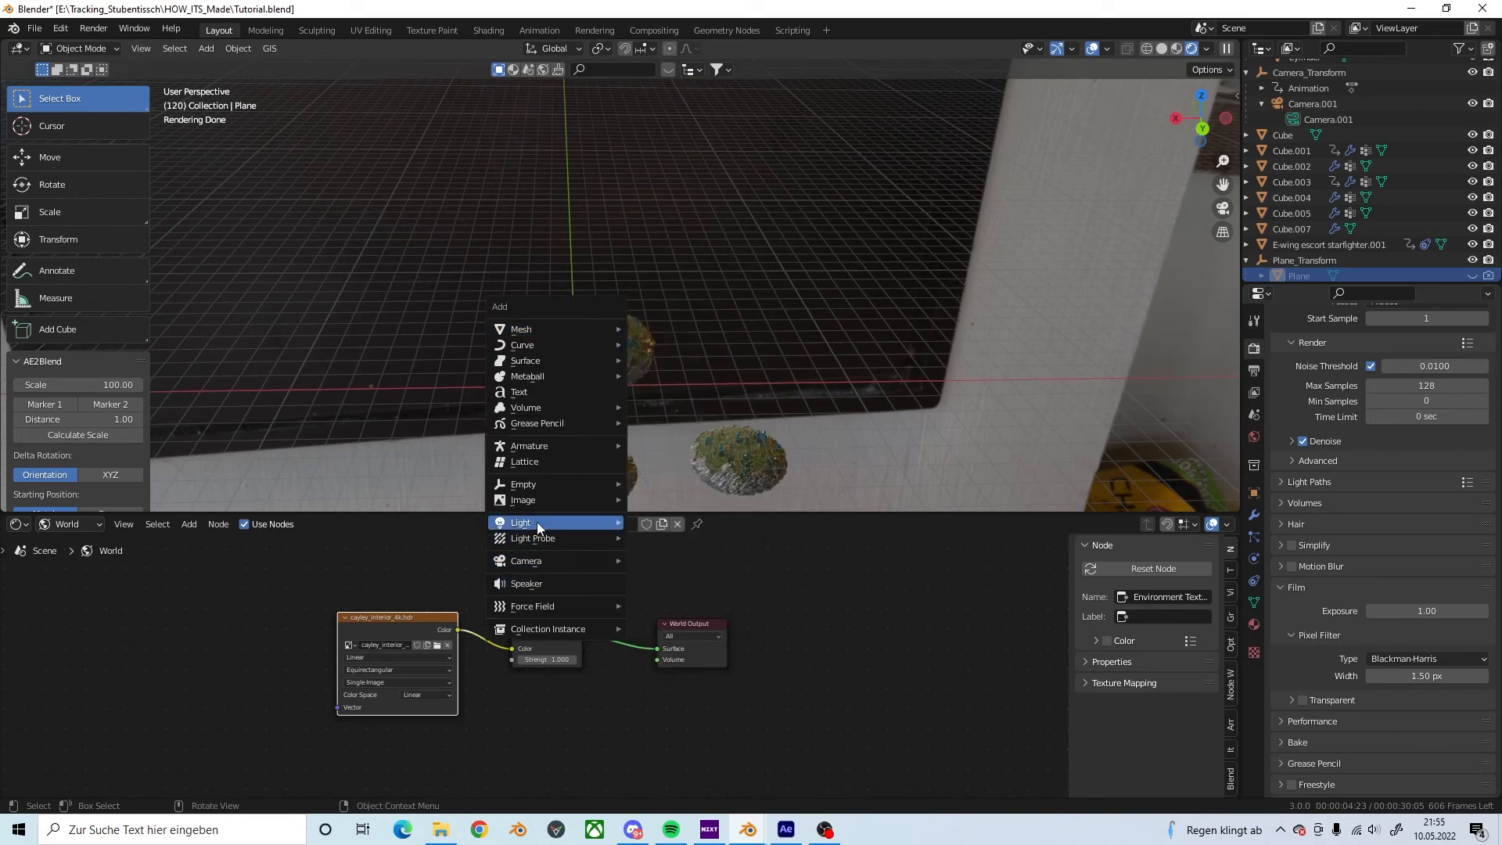
mouse_move(540, 523)
left_click(706, 525)
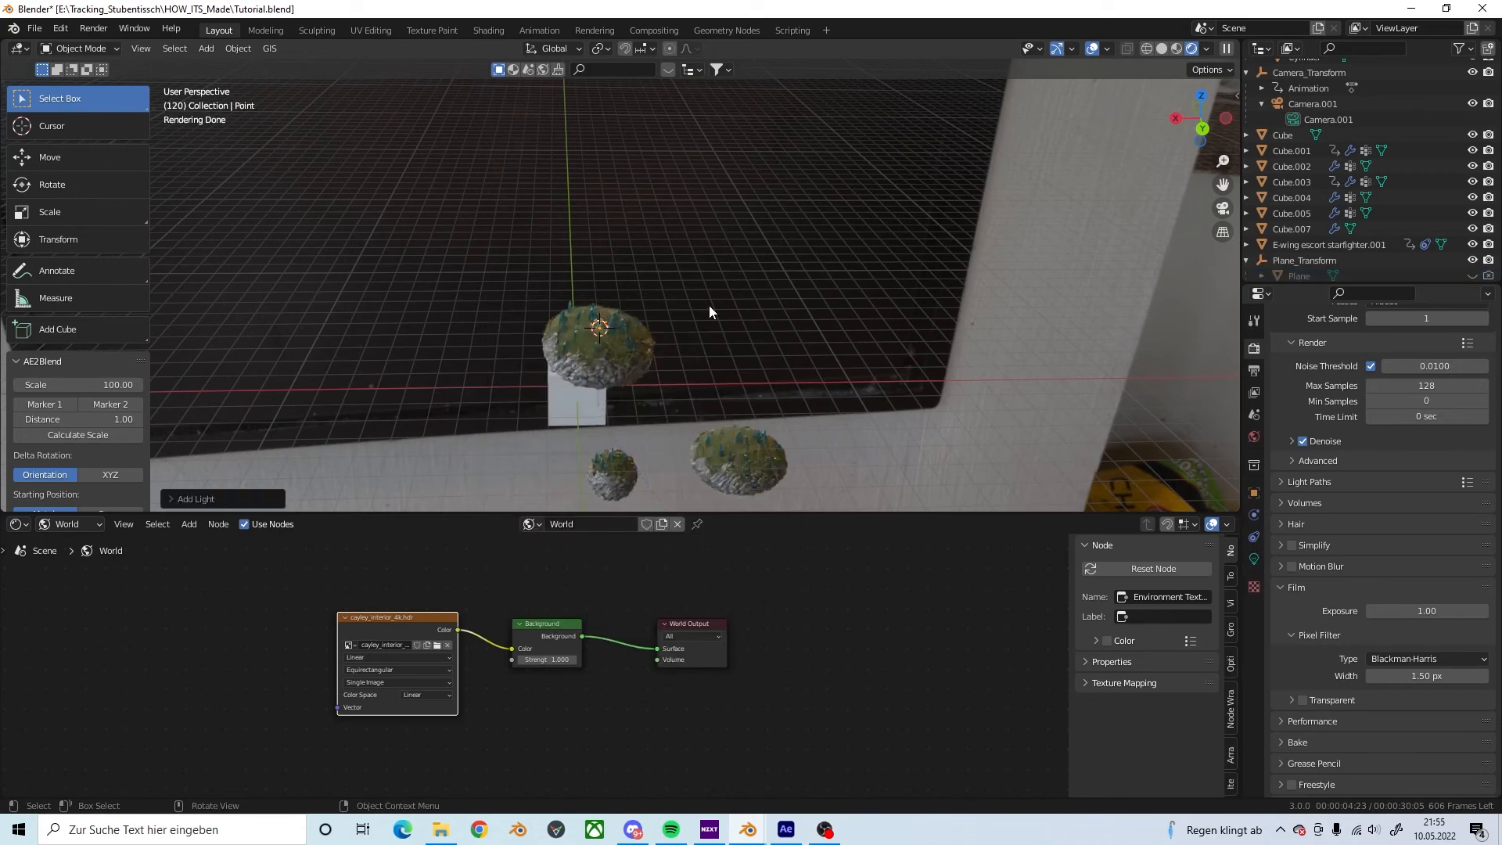
key("g")
key("z")
left_click(688, 157)
Step: Set the point light's power to 250 W after trying 100 W
left_click(1254, 558)
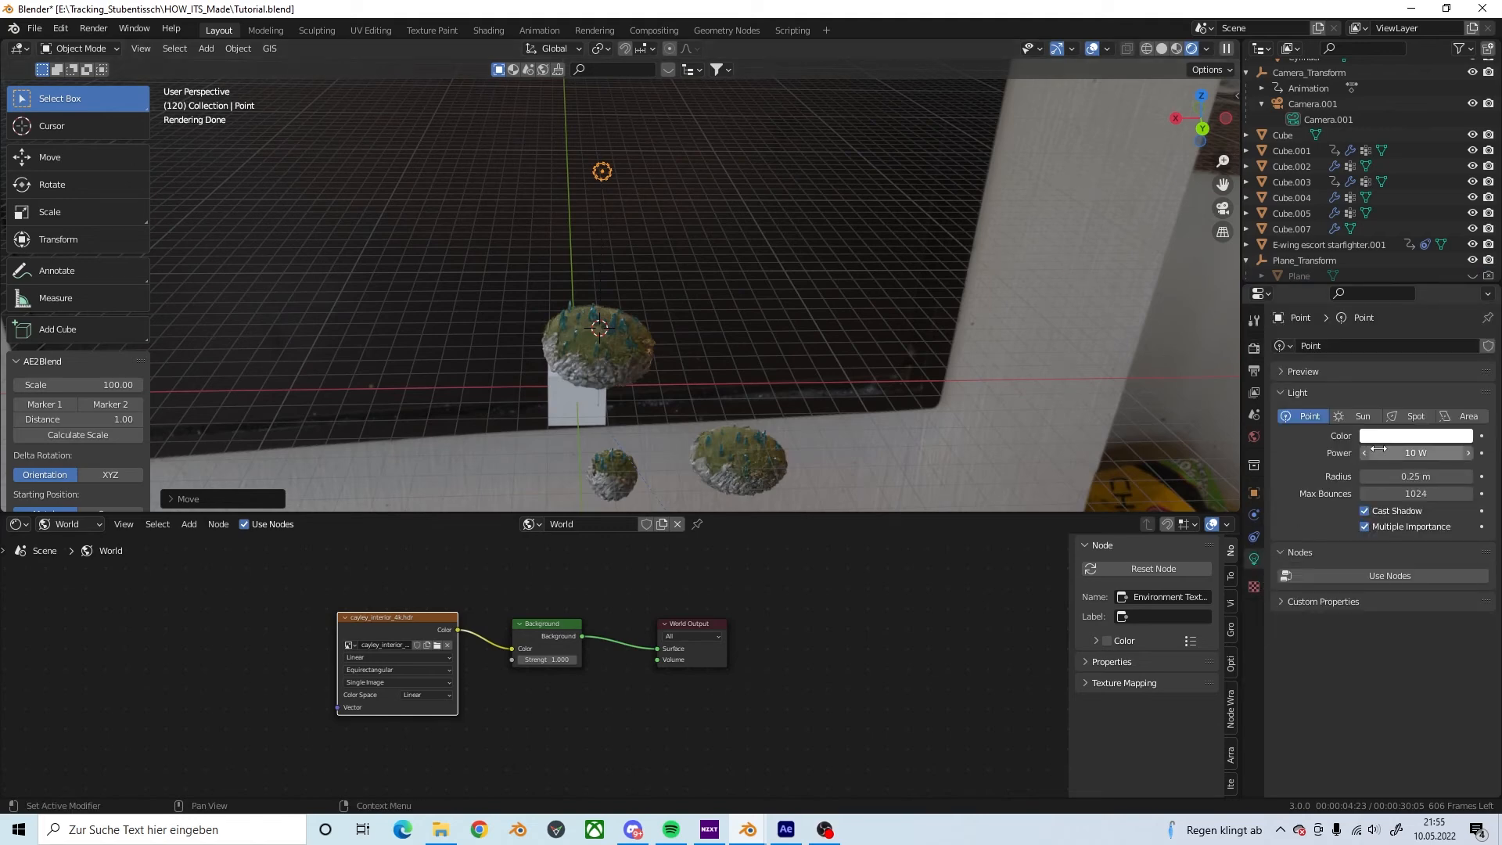
left_click(1419, 454)
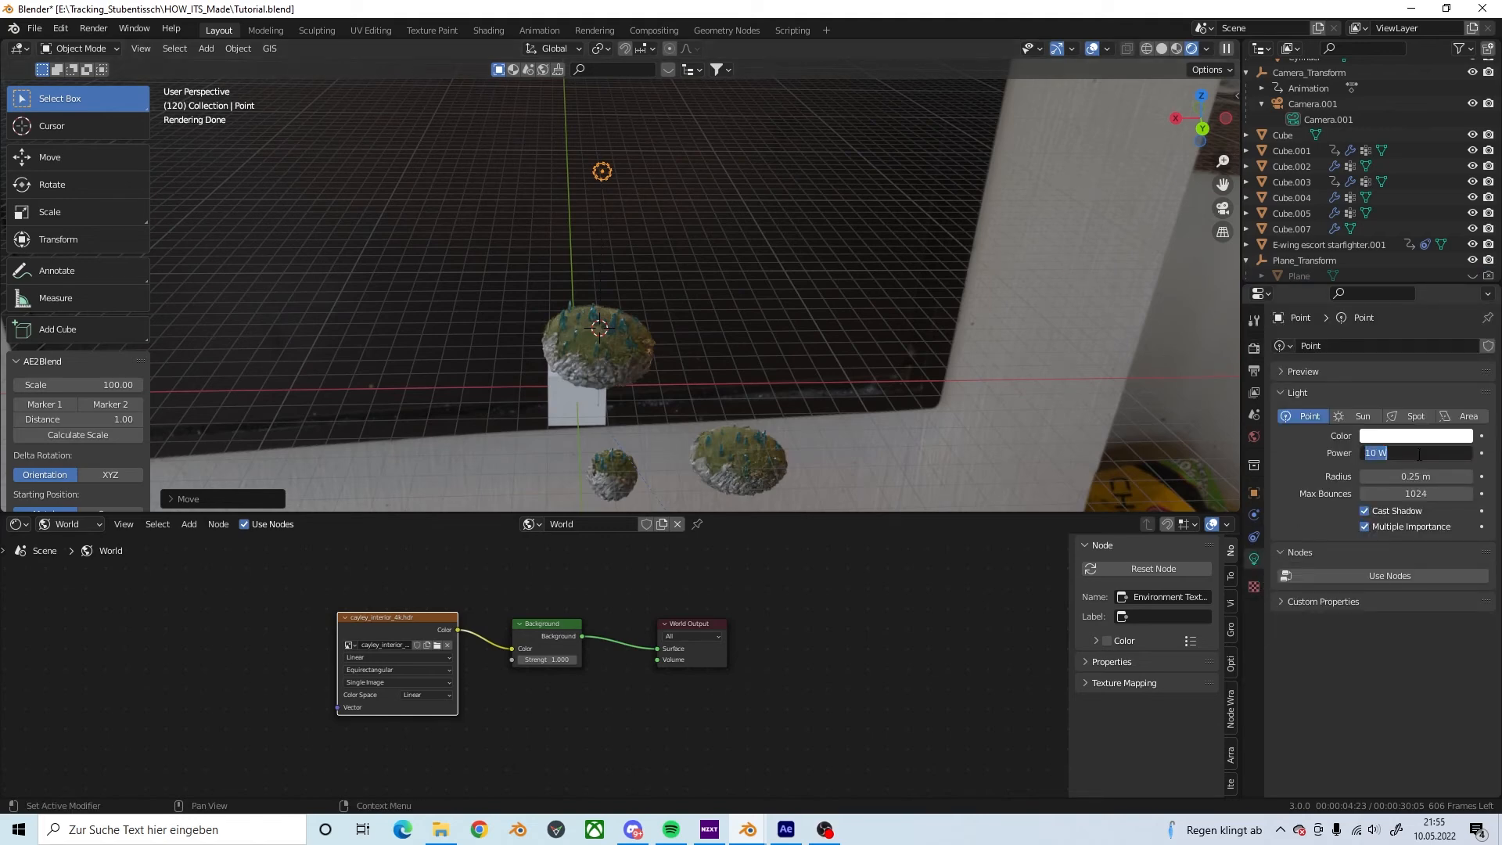
type("100")
key("Return")
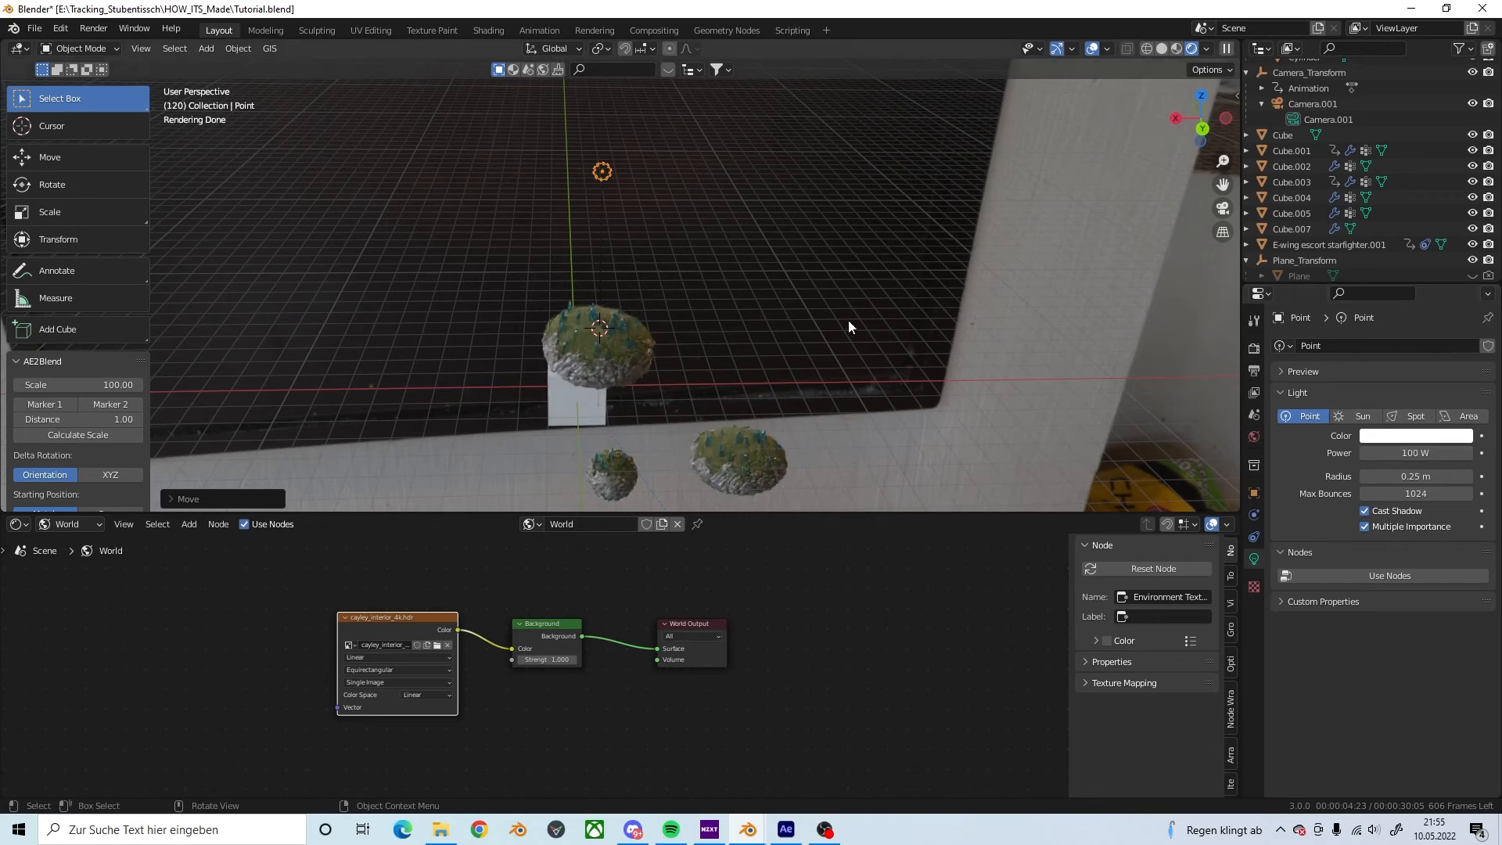
left_click(1411, 454)
type("250")
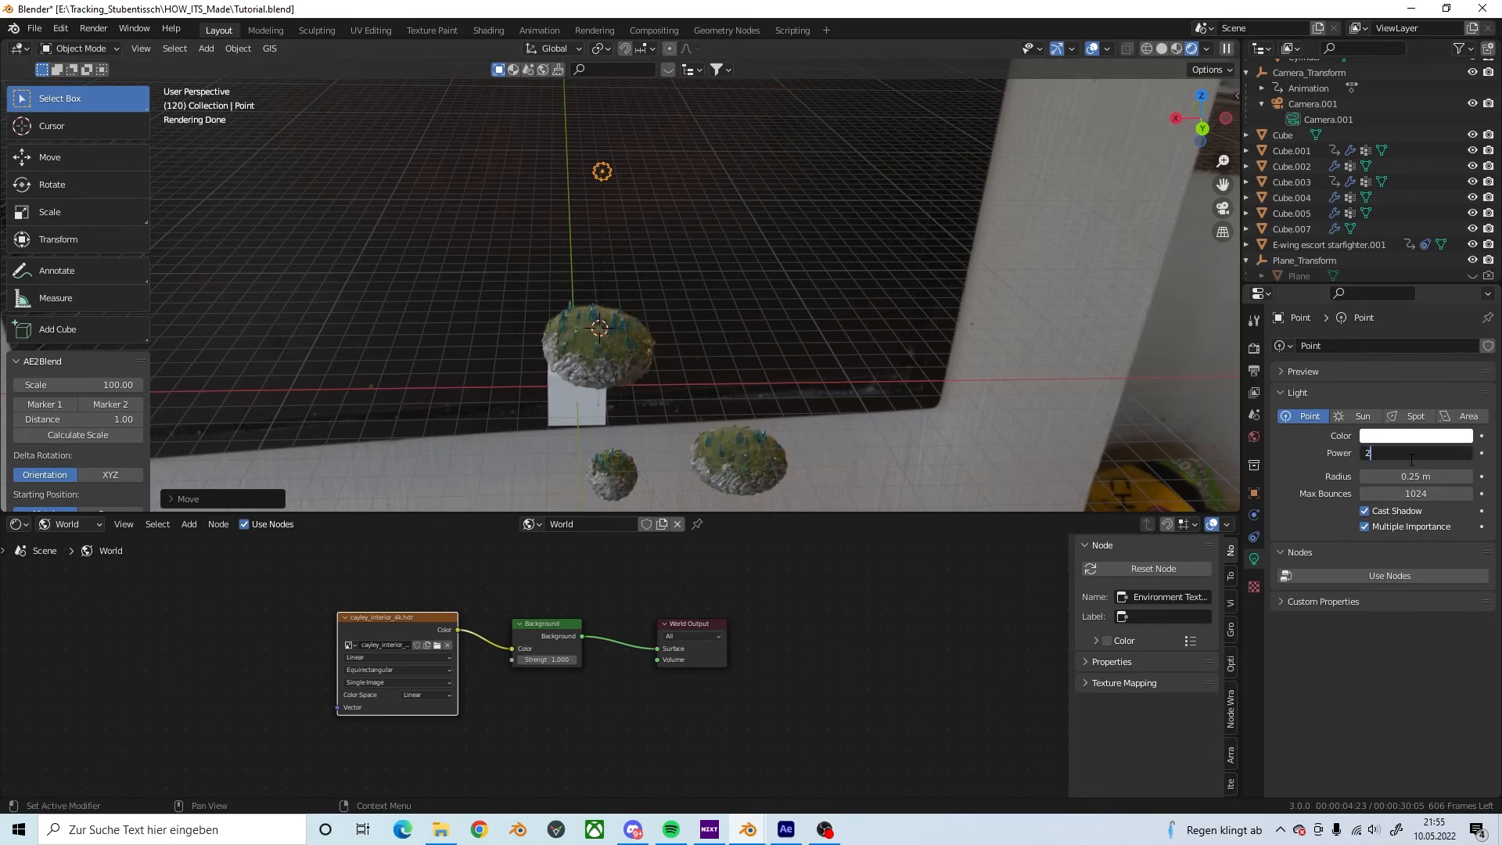
key("Return")
Step: In top view, duplicate the point light three times along the X axis to form a row of four lights
key("KP_7")
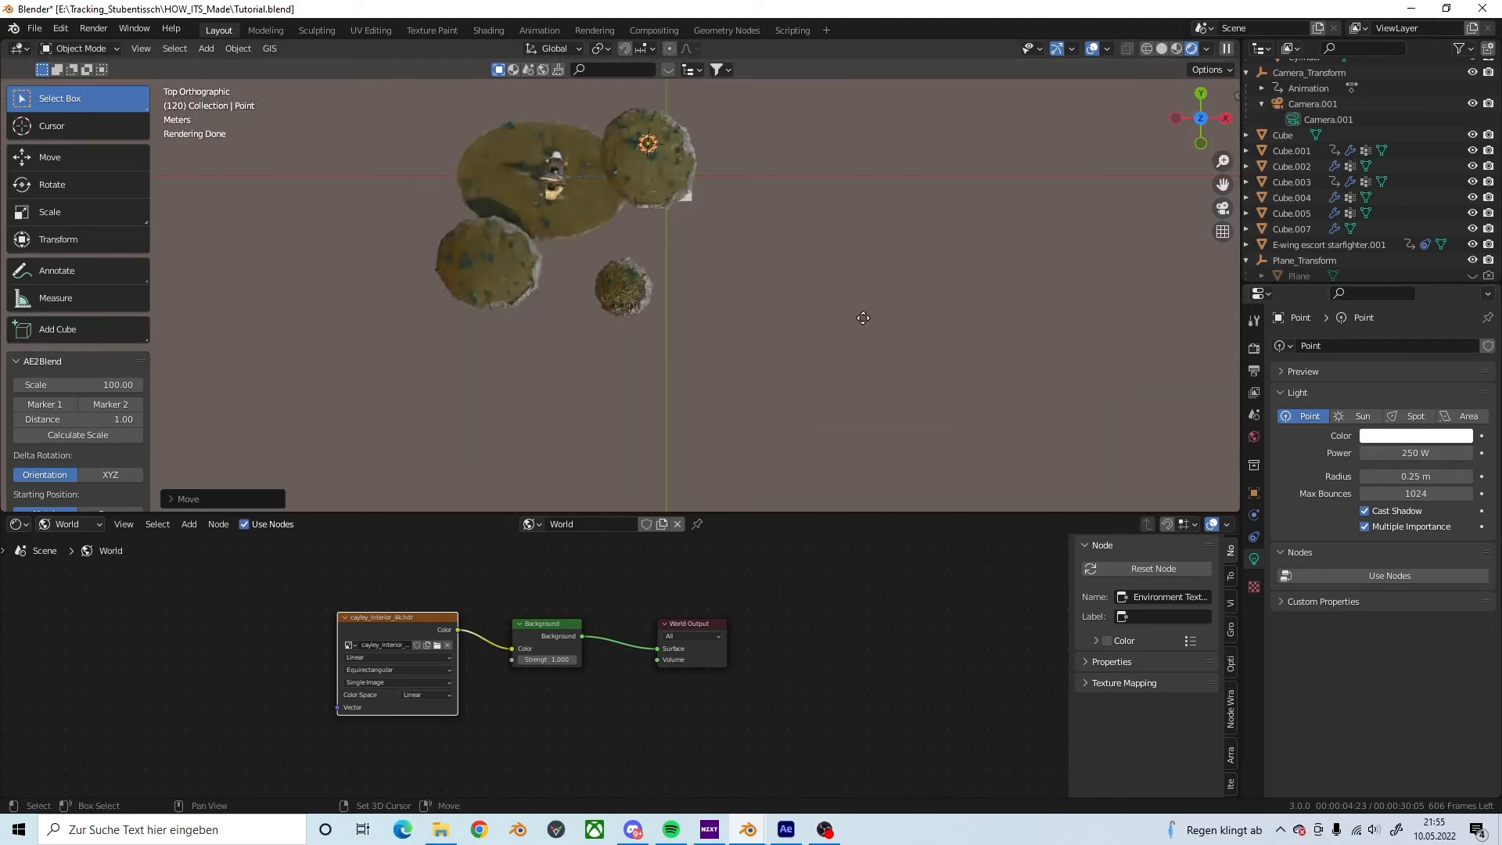
key("shift+d")
key("x")
left_click(762, 327)
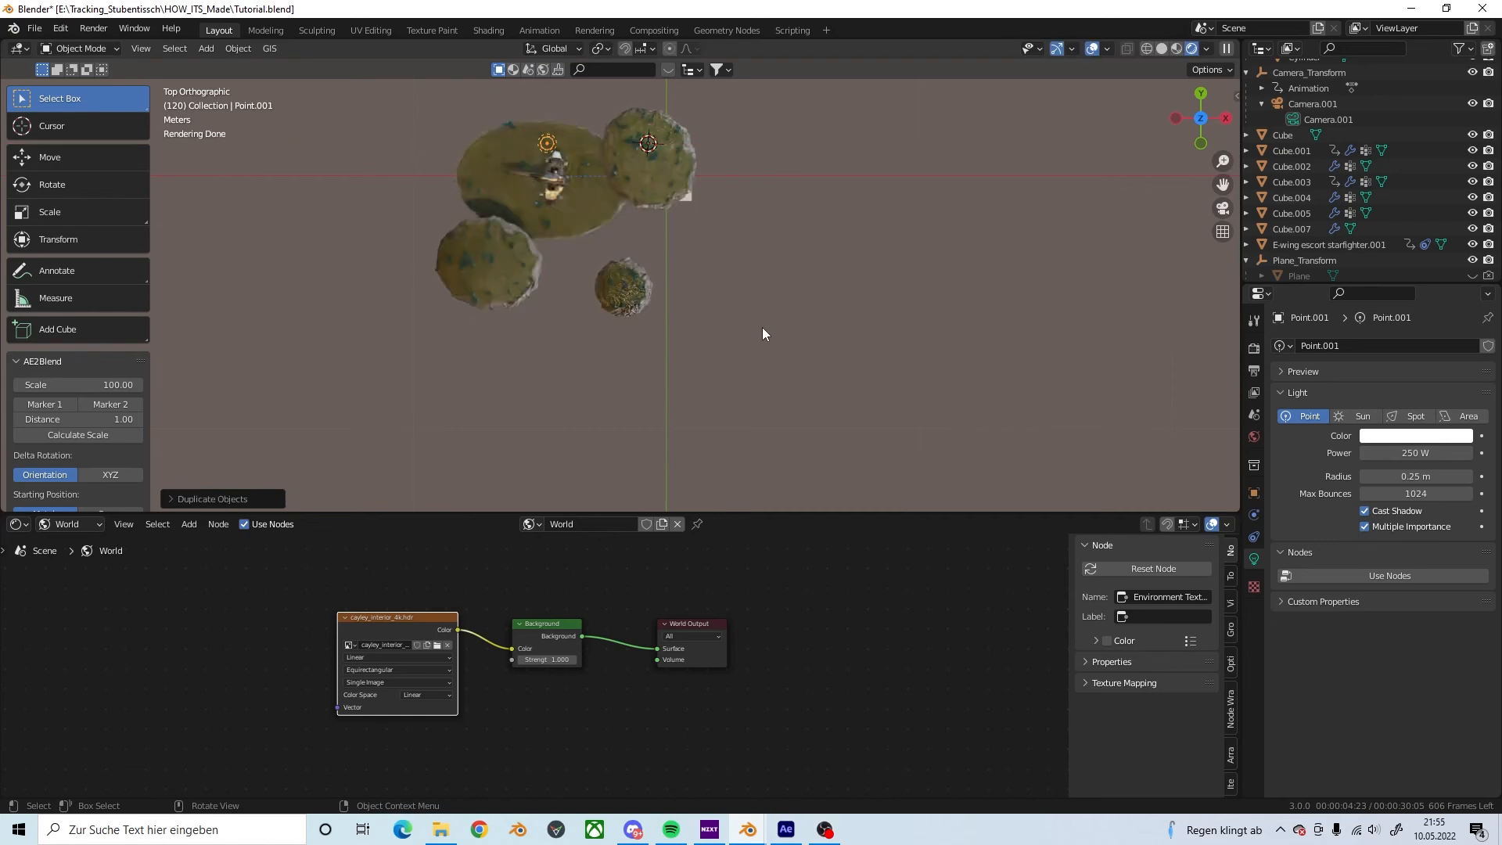
key("shift+d")
key("x")
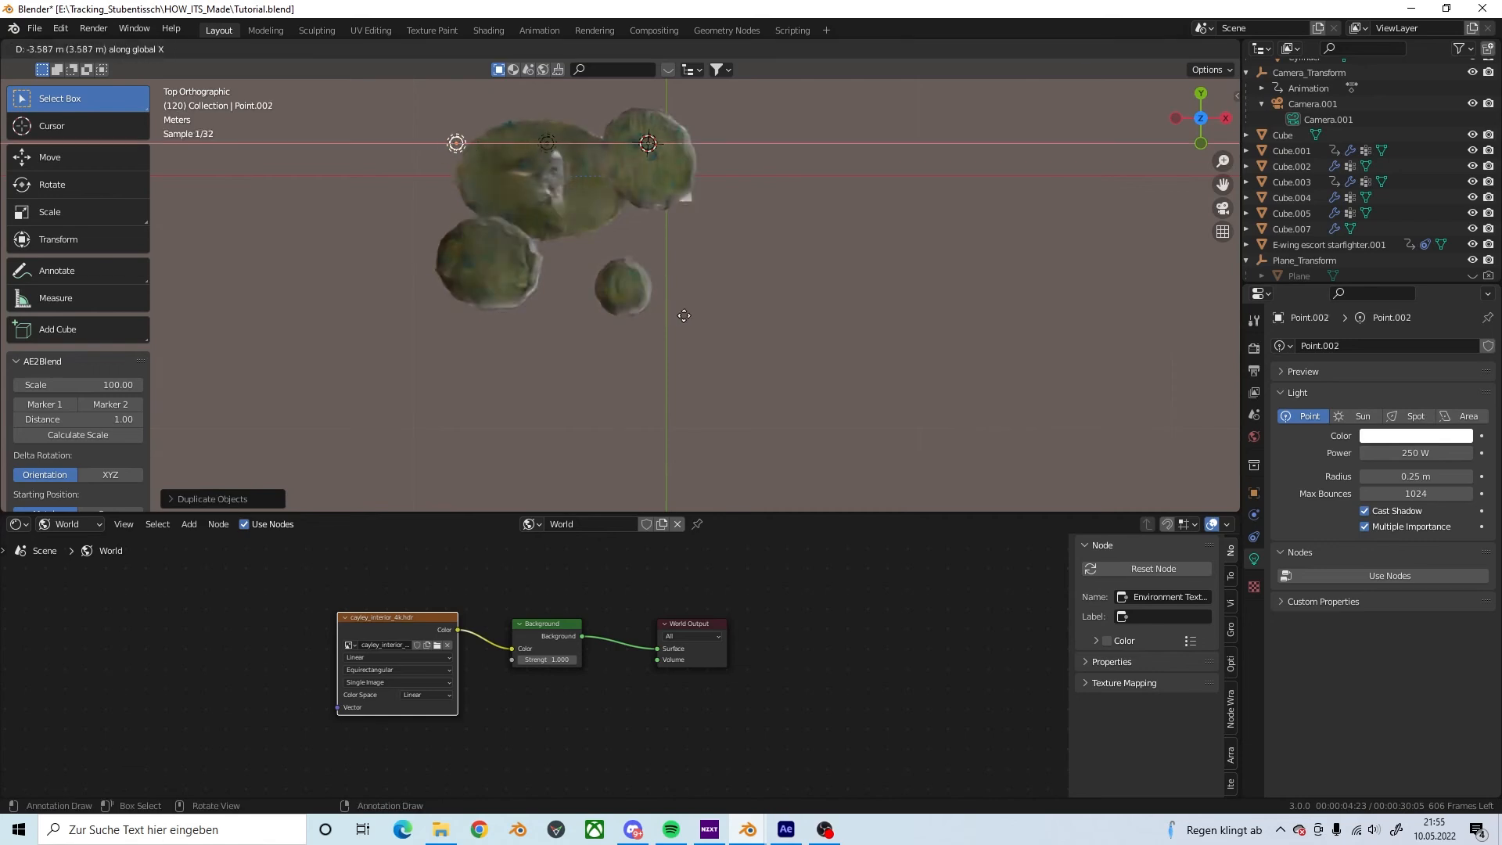
left_click(692, 324)
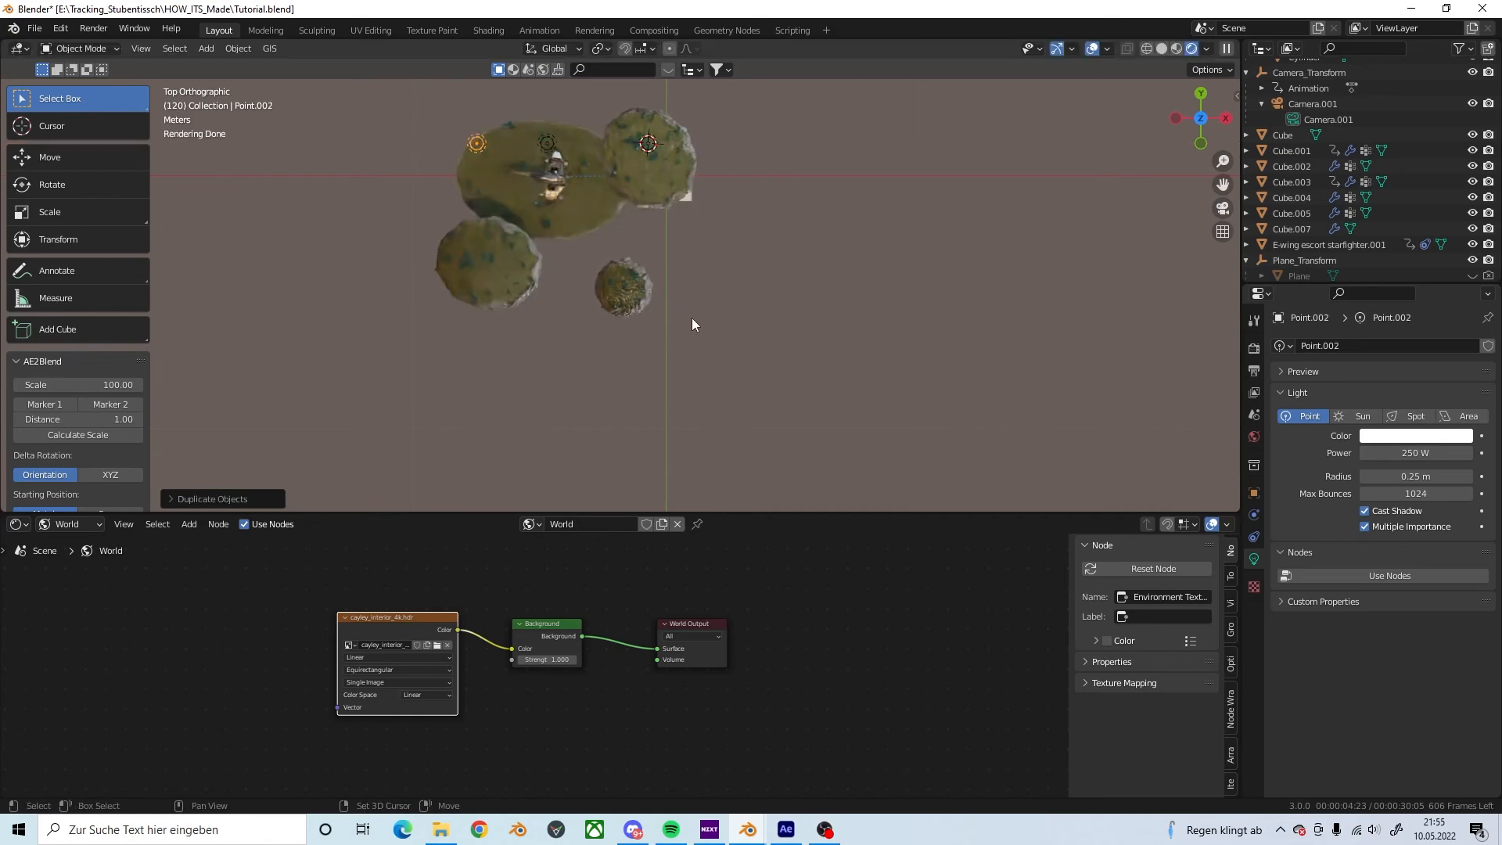
key("shift+d")
key("x")
left_click(608, 312)
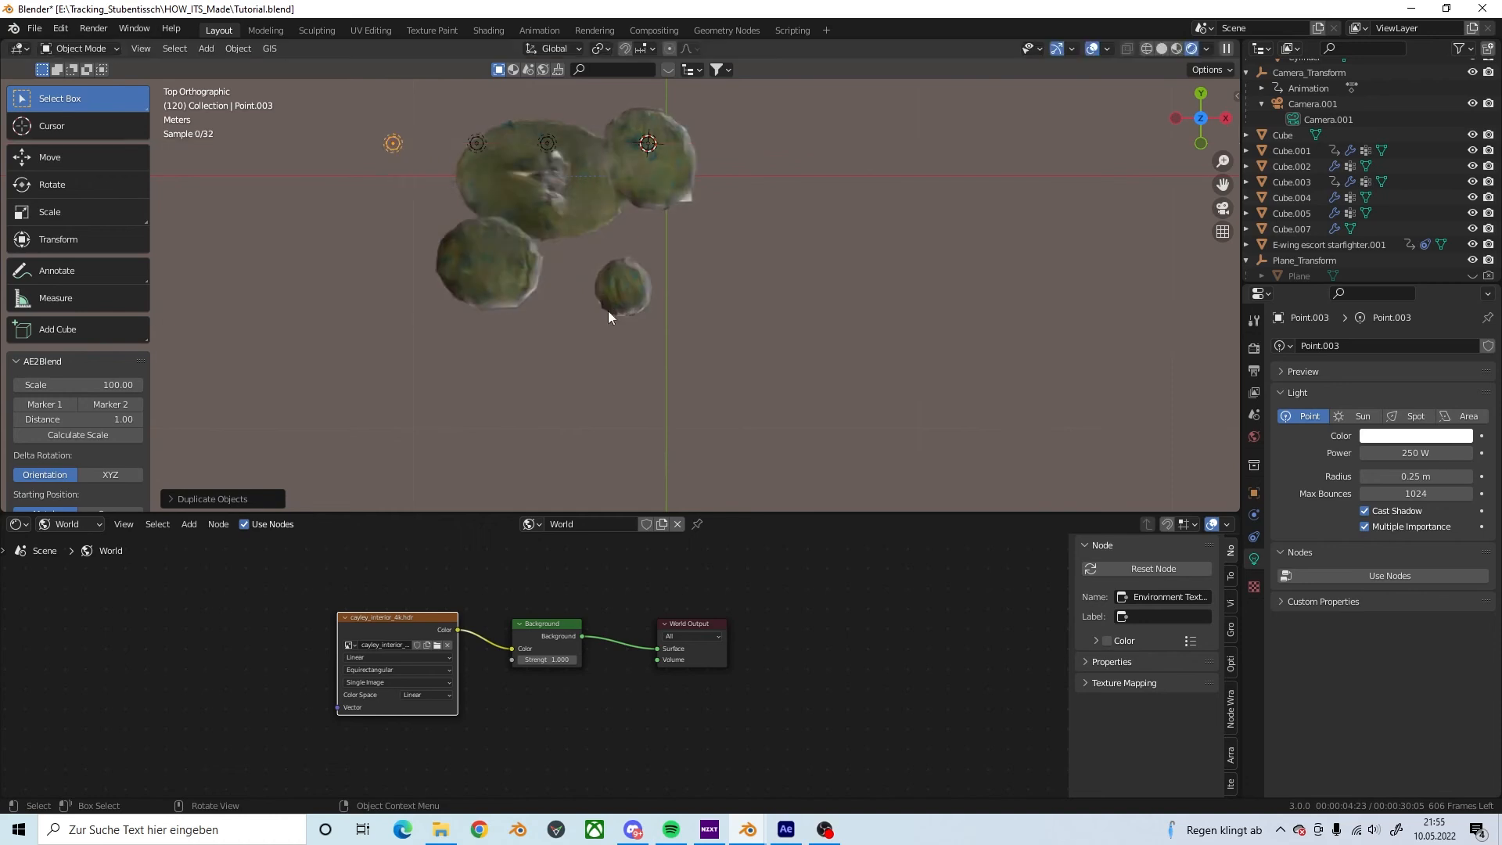
Step: Give the point light Point.002 a warm light orange color and copy that color's hex code
left_click(472, 150)
left_click(1397, 436)
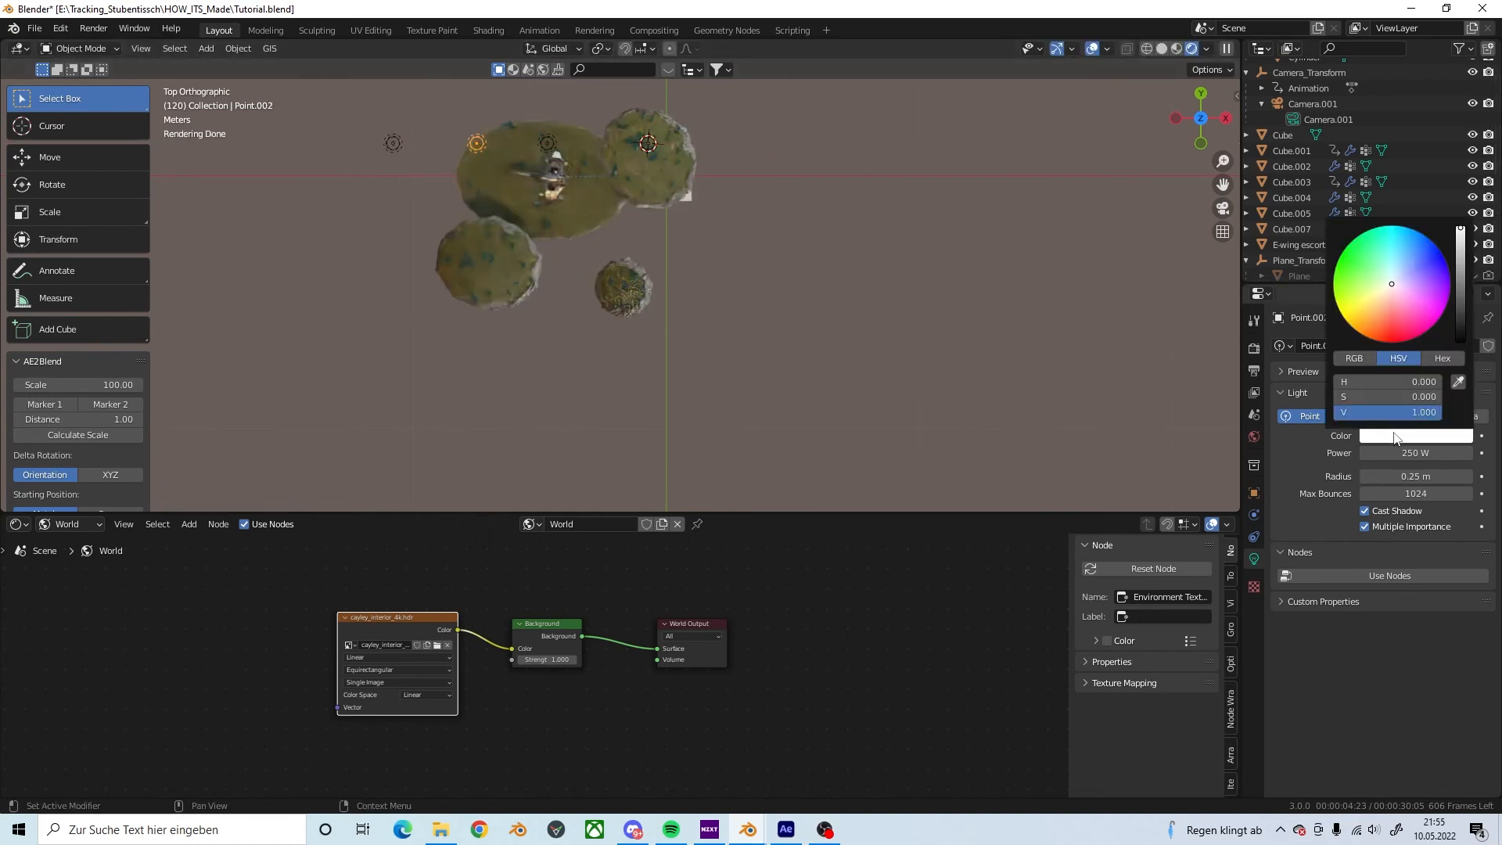
mouse_move(1397, 301)
left_mouse_down()
mouse_move(1368, 338)
mouse_move(1376, 312)
left_mouse_up()
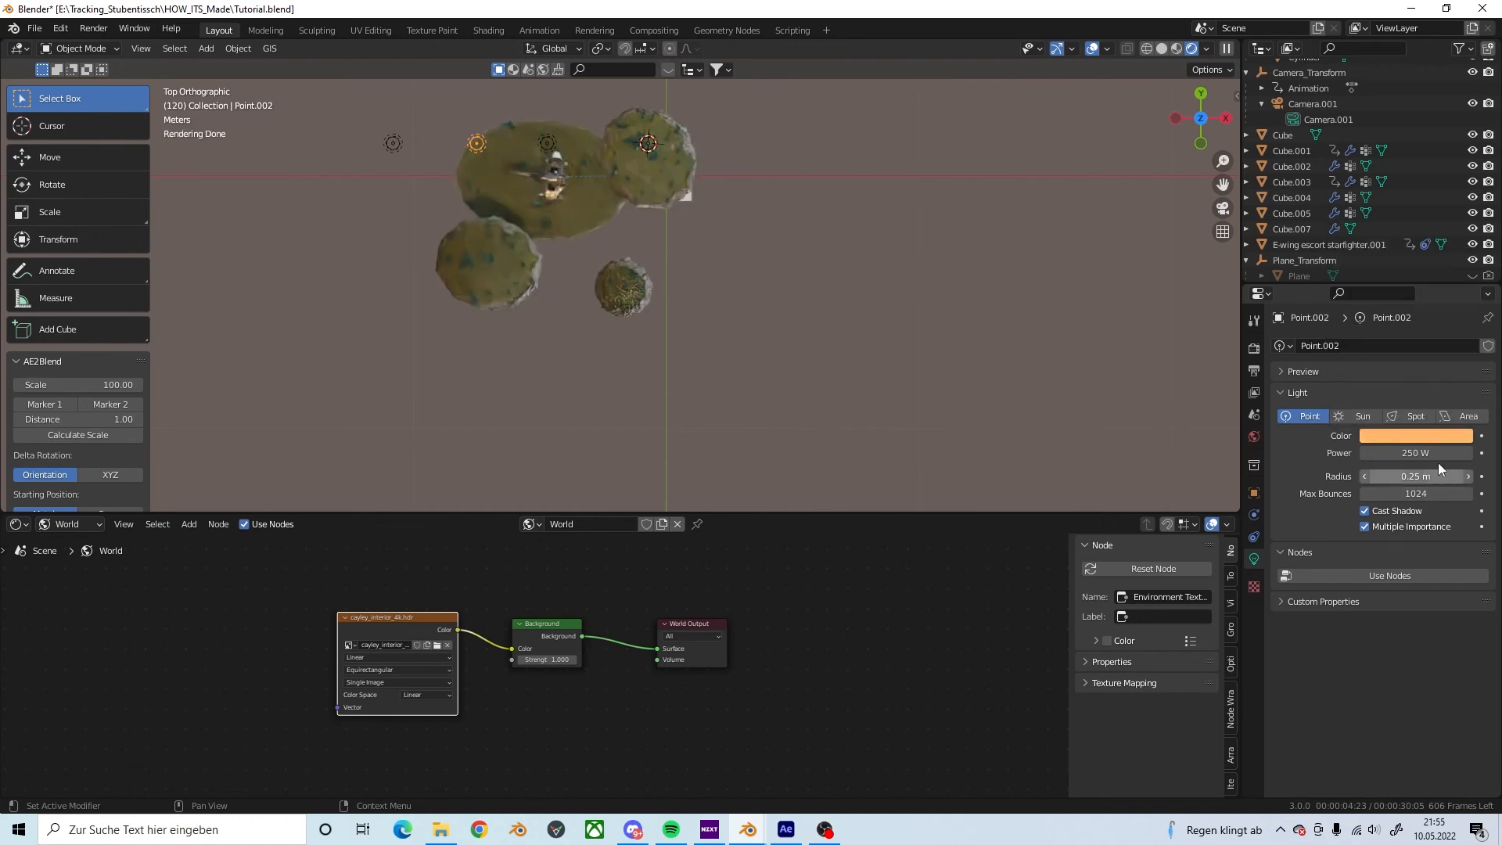
left_click(1385, 436)
left_click(1442, 359)
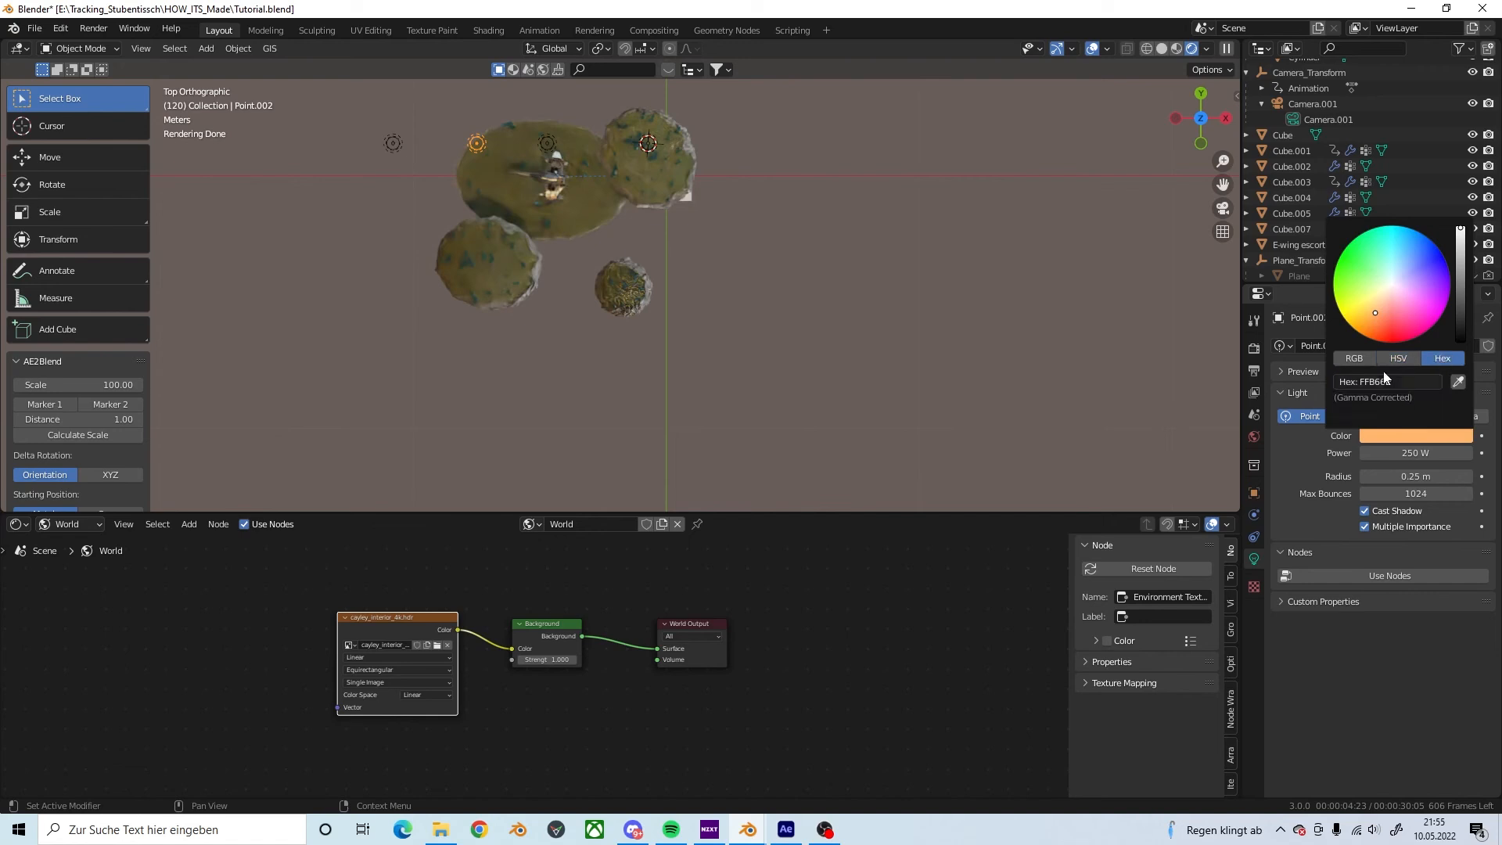
left_click(1386, 381)
key("BackSpace")
key("Escape")
left_click(1386, 381)
Step: Apply the copied orange hex color to the outermost point light, Point.003
left_click(393, 145)
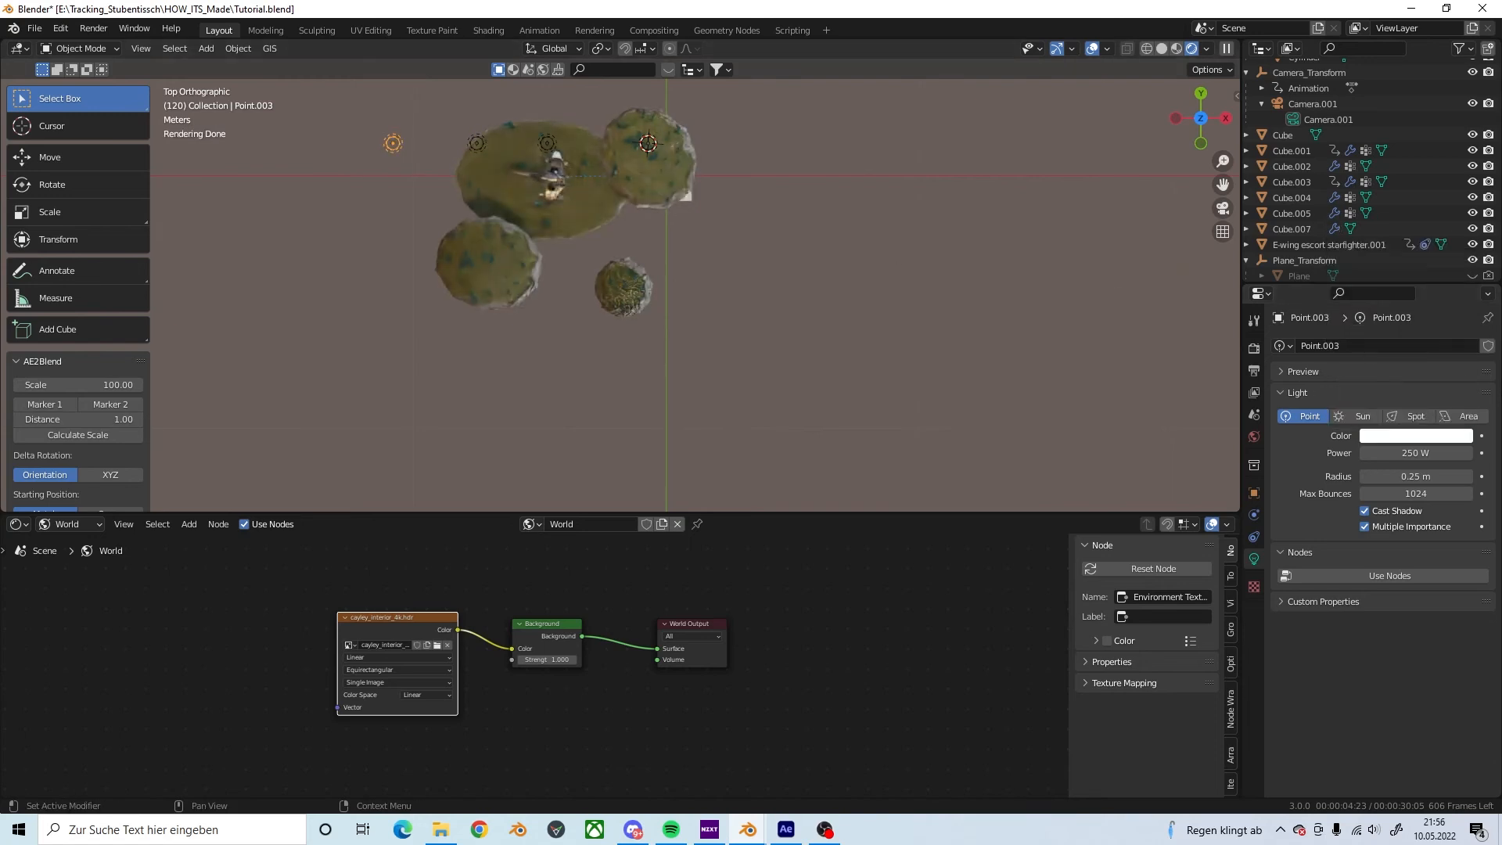
left_click(1397, 435)
left_click(1373, 382)
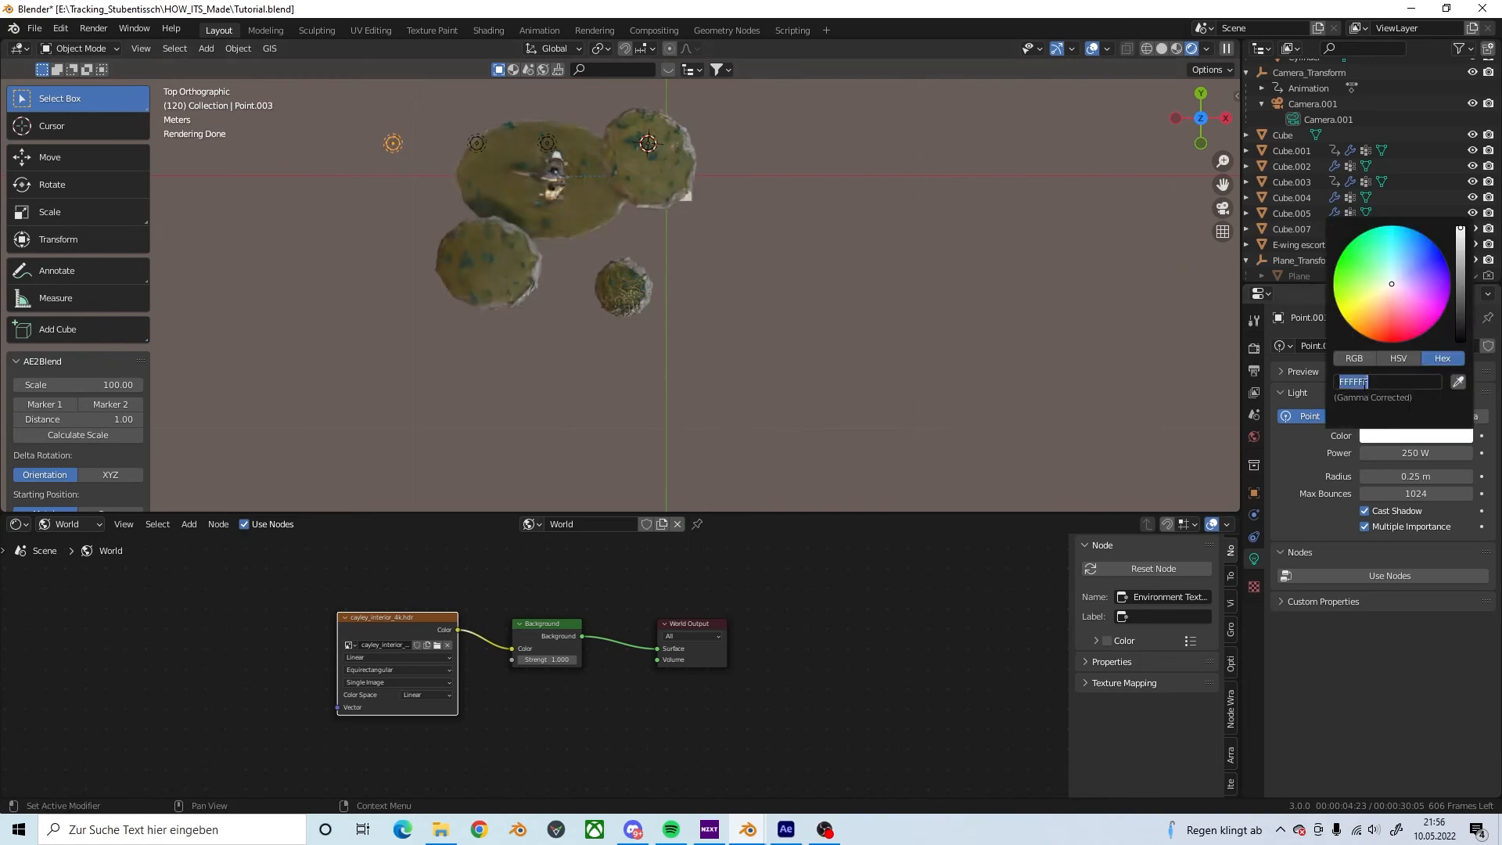
type("FFB46B")
key("Return")
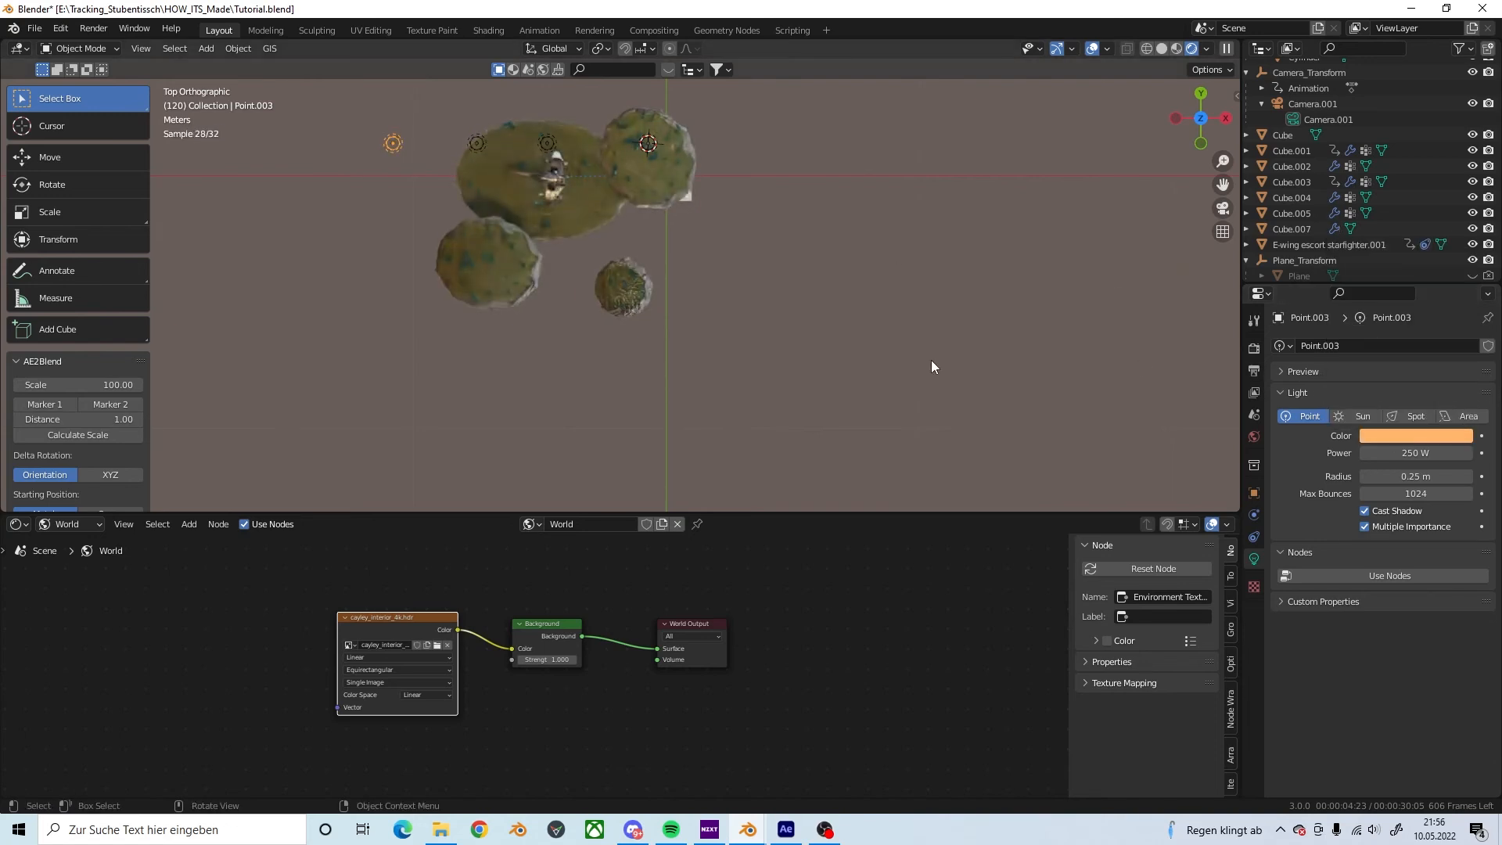
key("KP_0")
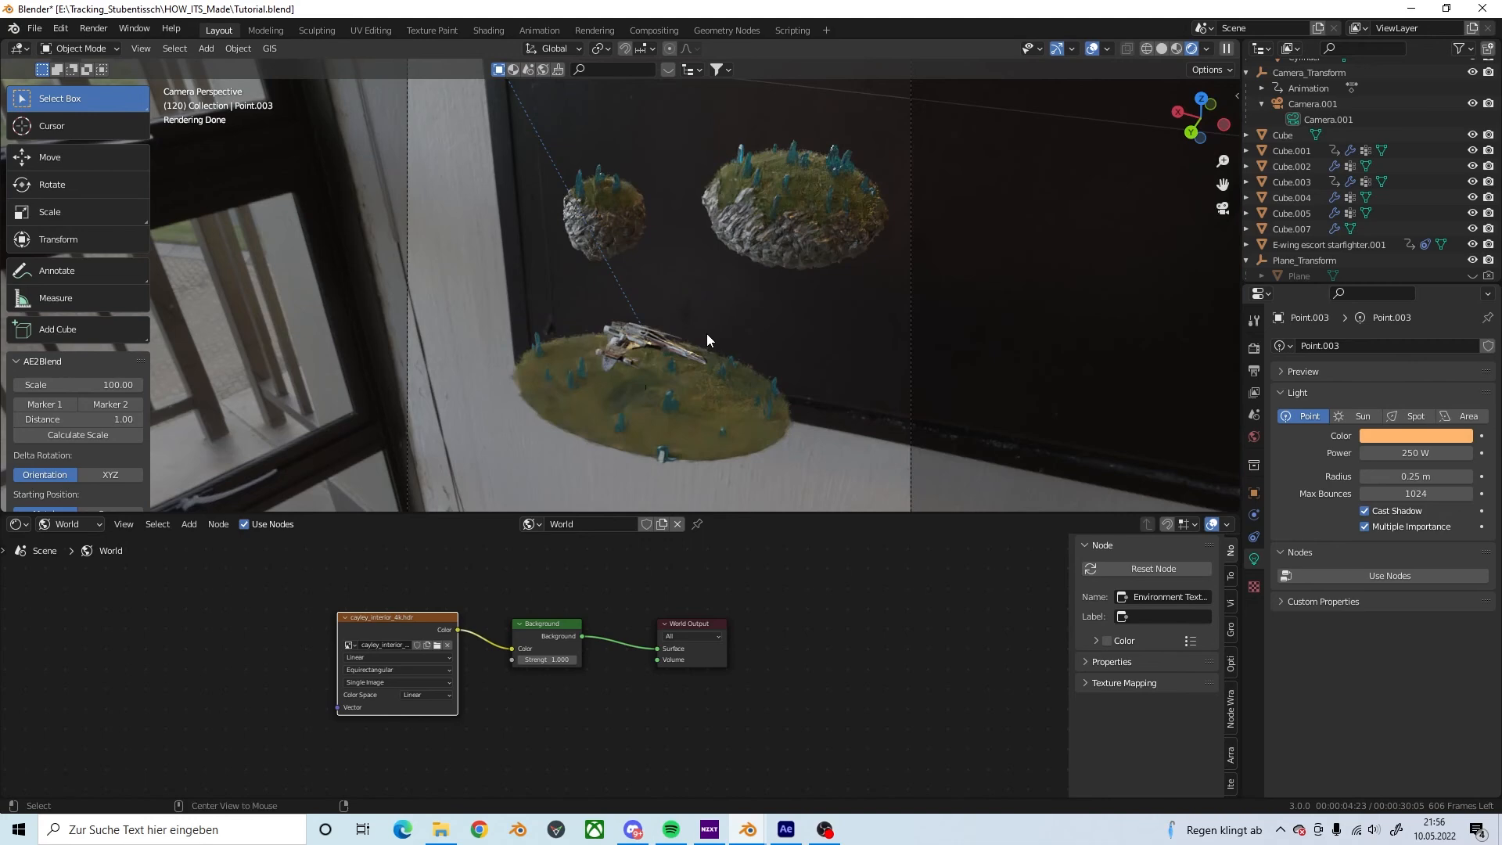
Step: Switch to After Effects and go to frame 120 of the Tracking_Stubentisch_30fps composition
key("alt+Tab")
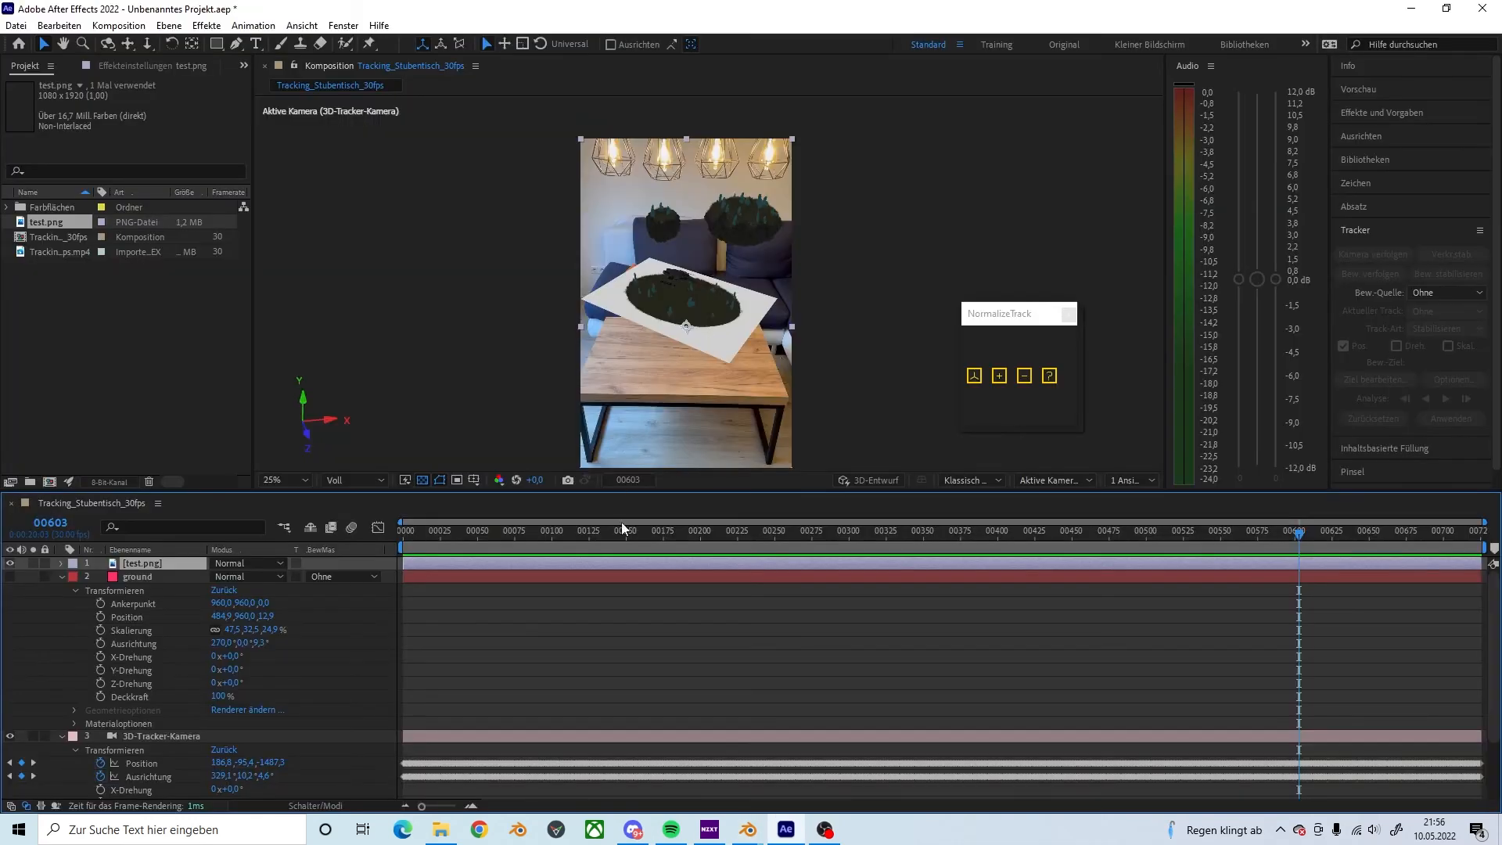
left_click(629, 479)
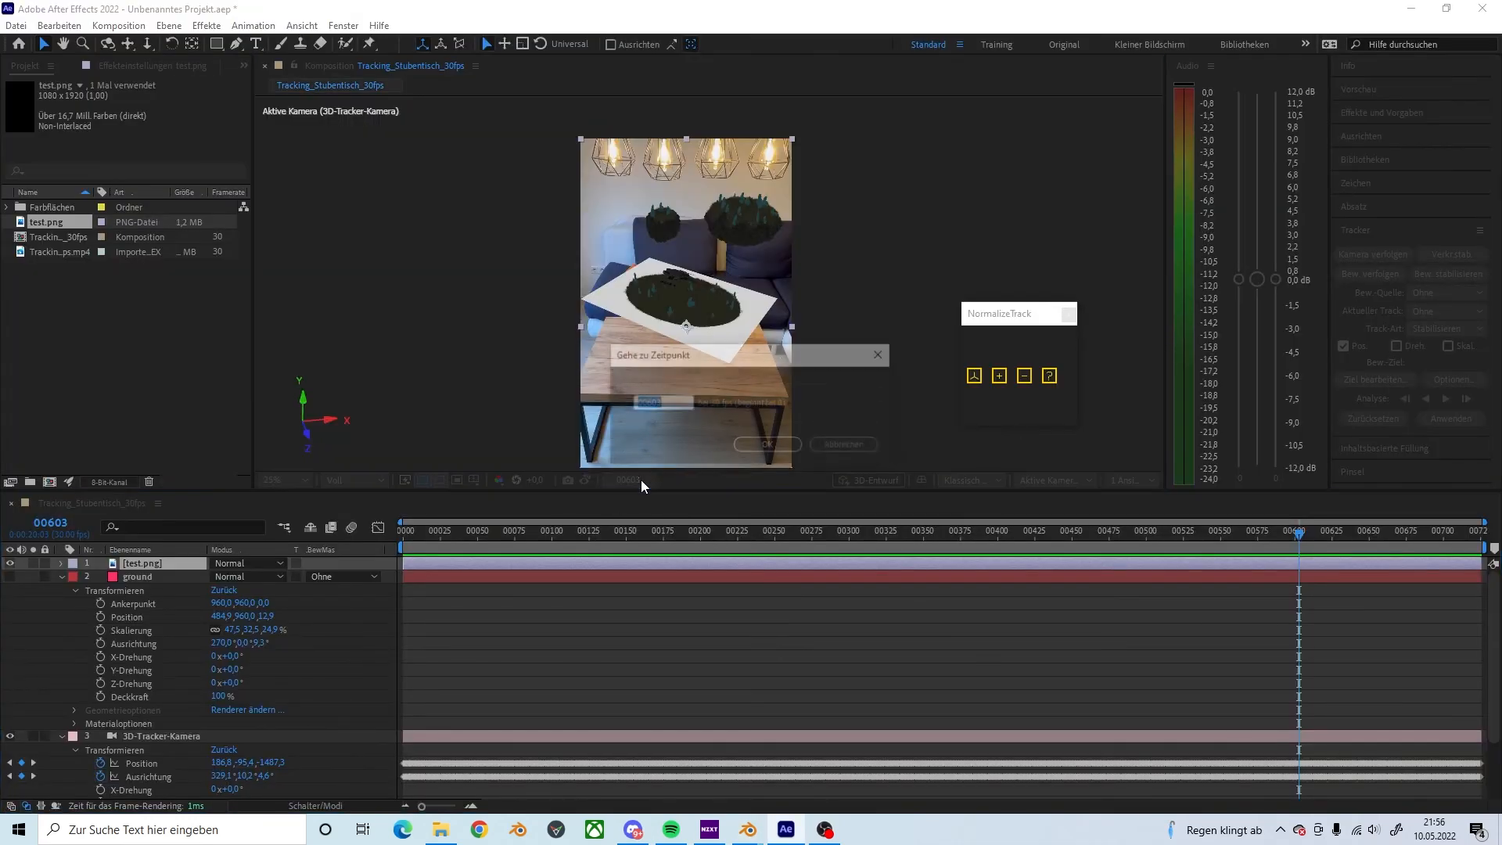
left_click(676, 403)
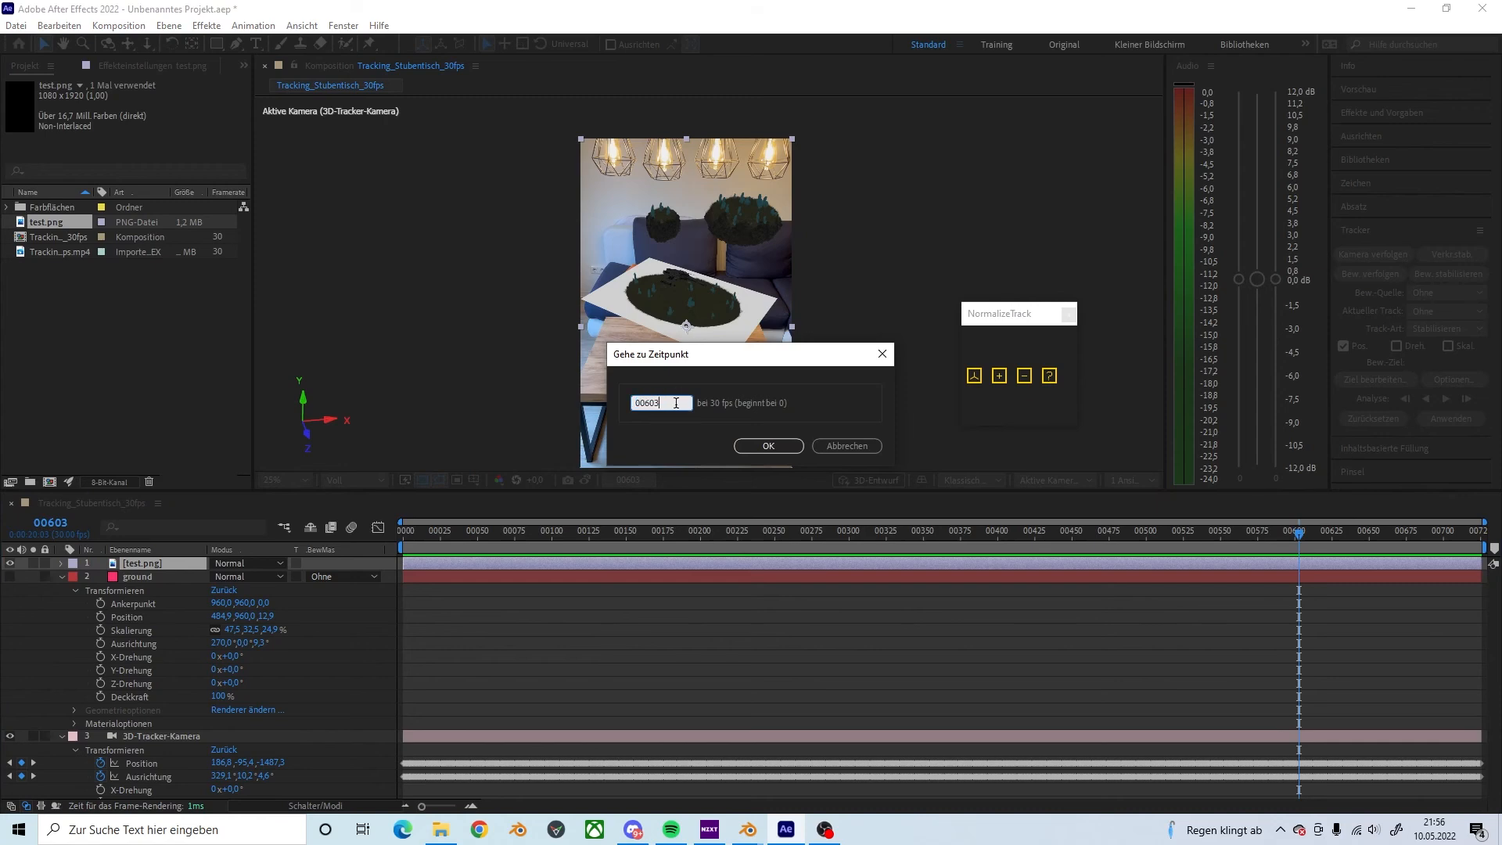
key("BackSpace")
key("BackSpace")
key("BackSpace")
type("120")
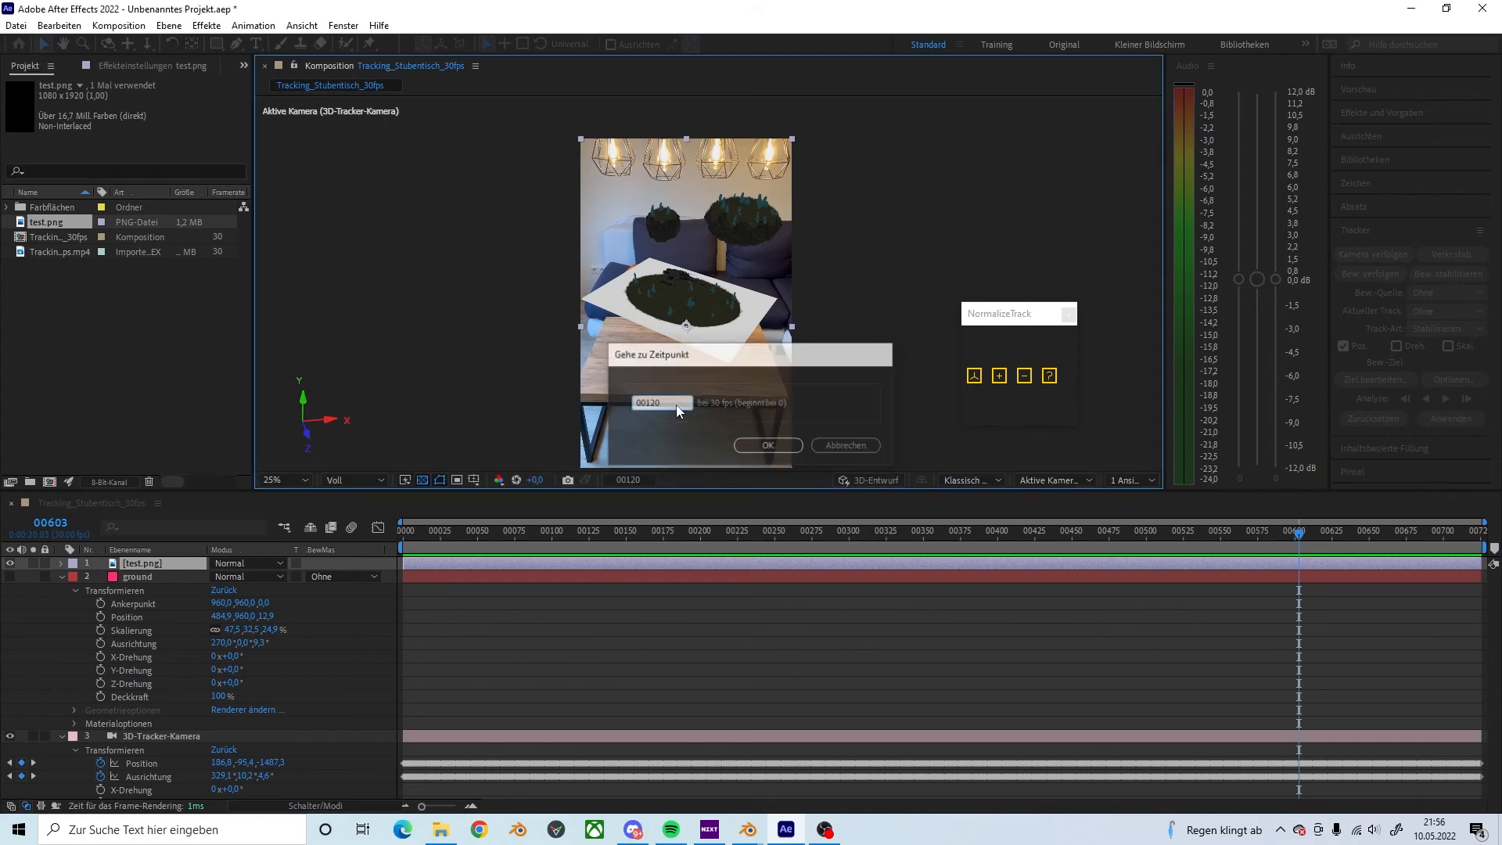
key("Return")
Step: Switch back to Blender and enable a transparent film background in the render settings
key("alt+Tab")
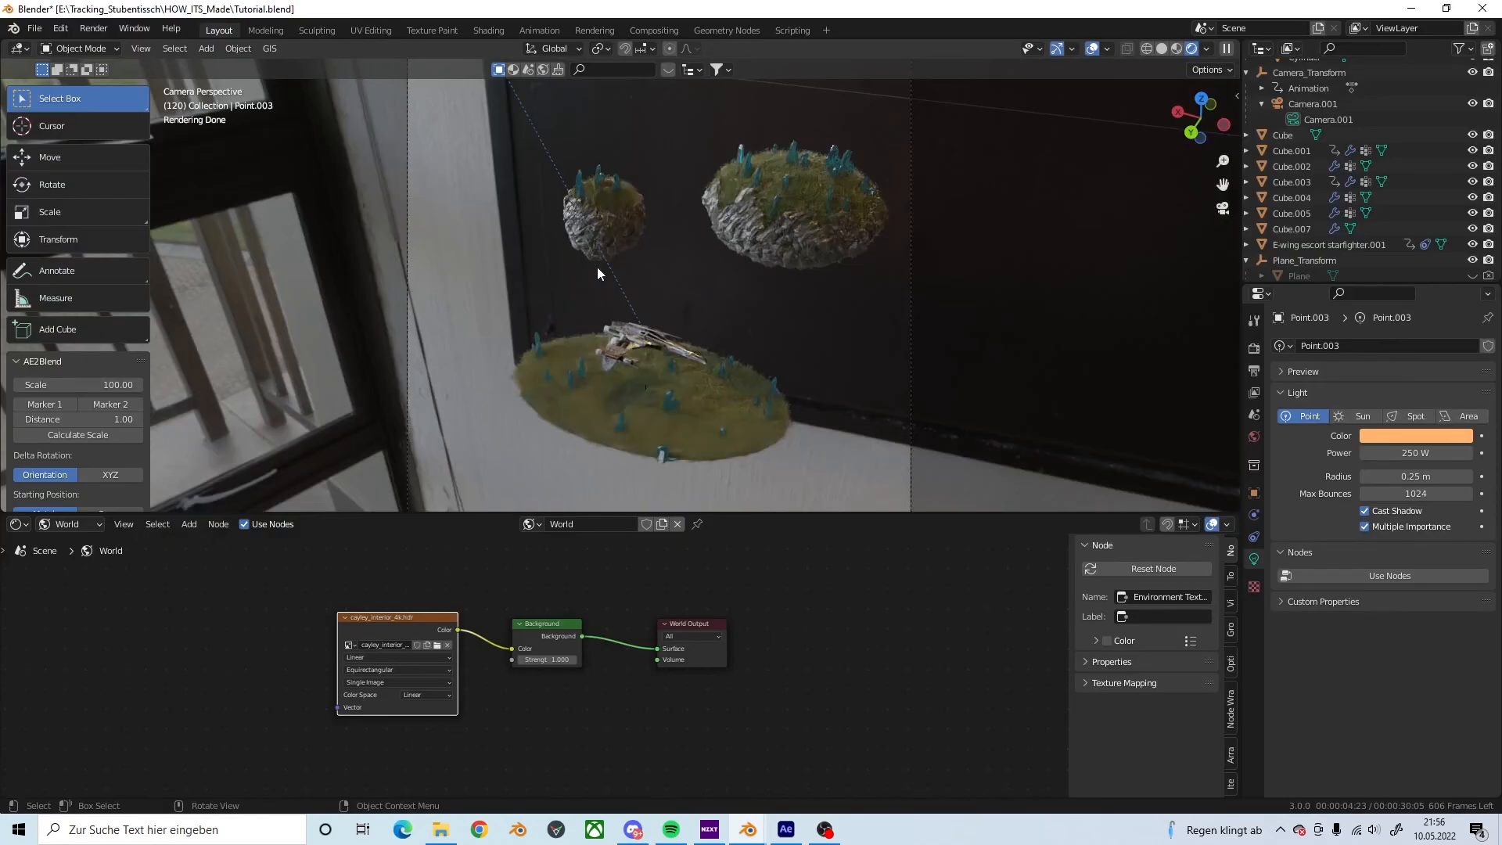
left_click(1254, 348)
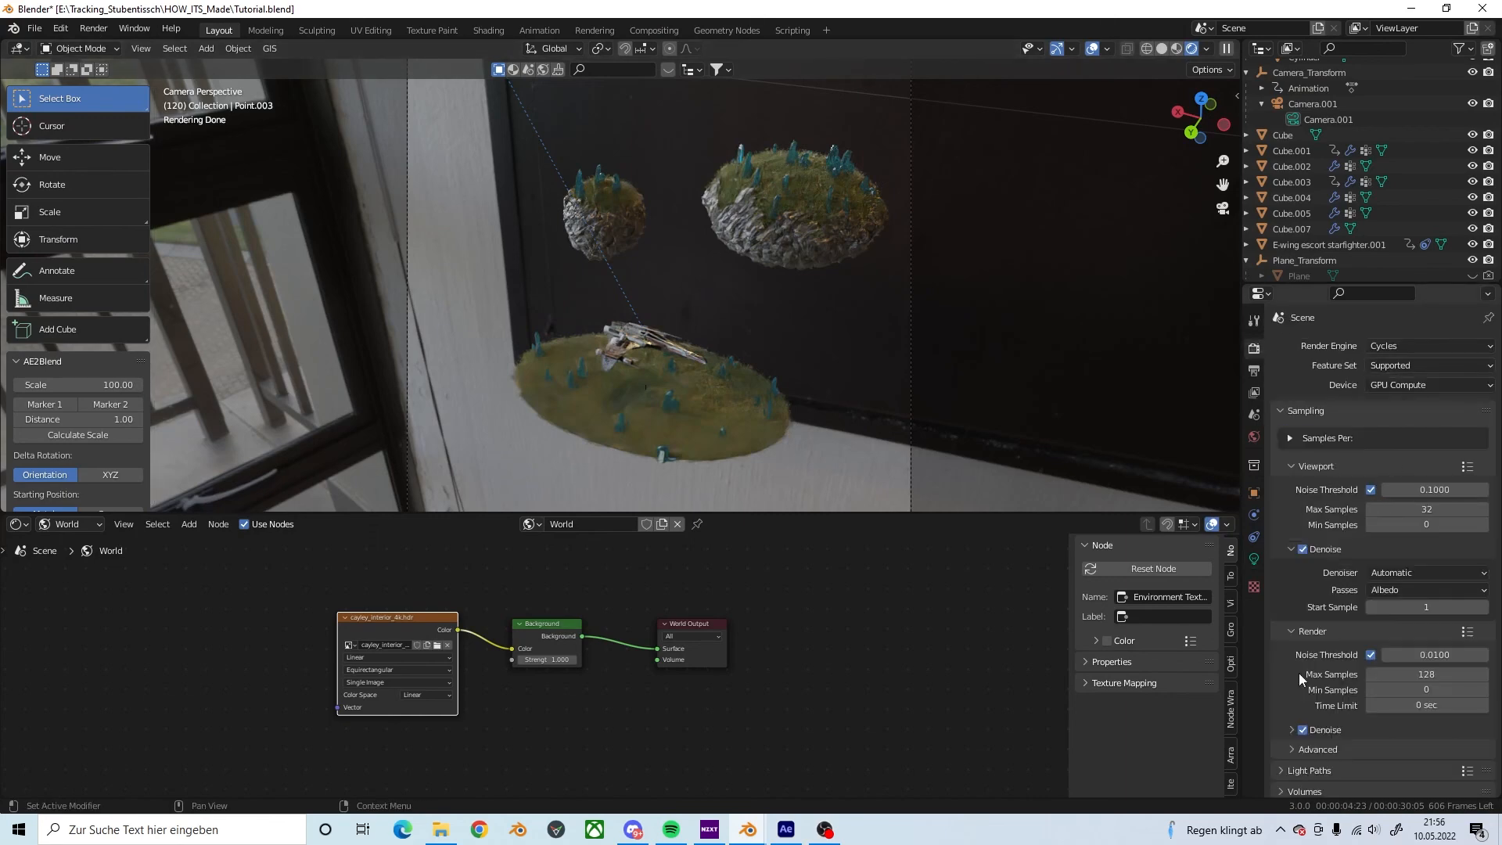
scroll(1311, 721, "down", 7)
scroll(1319, 650, "down", 3)
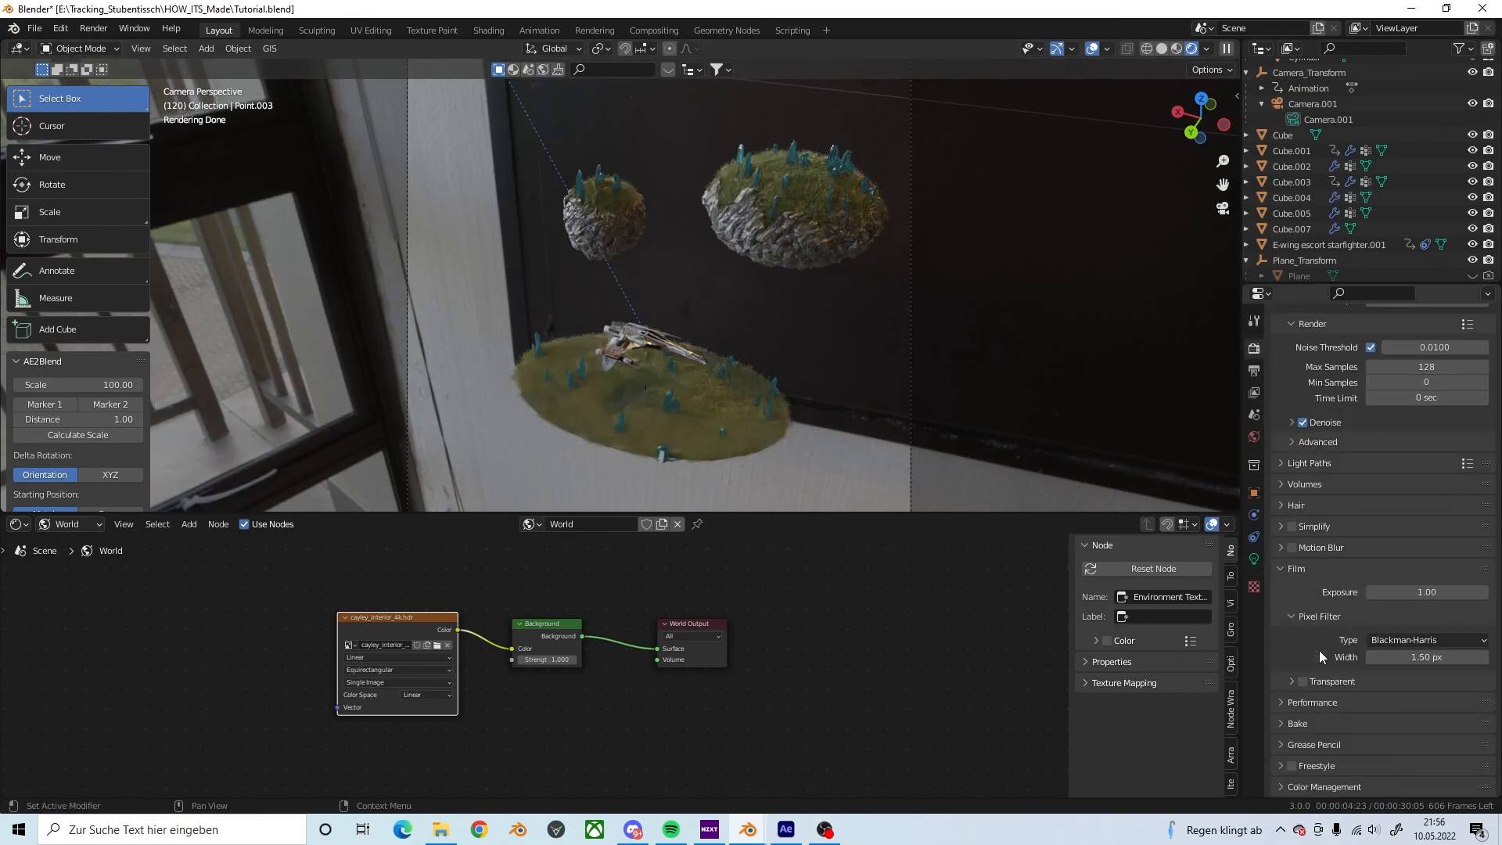
left_click(1308, 679)
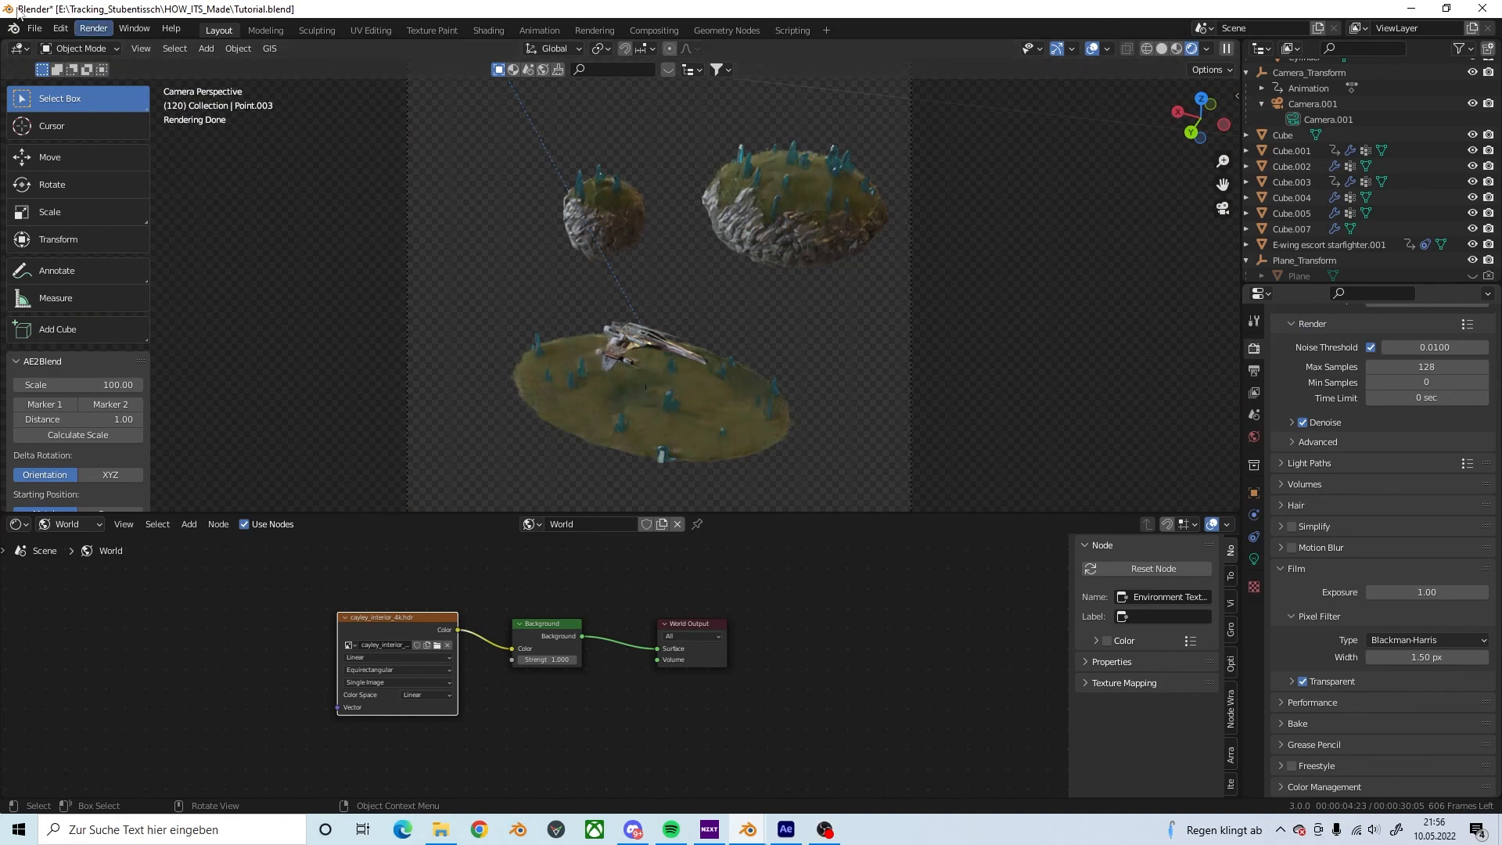
Step: Render the current frame as an image and save it as a PNG over the existing test.png
left_click(93, 29)
left_click(108, 45)
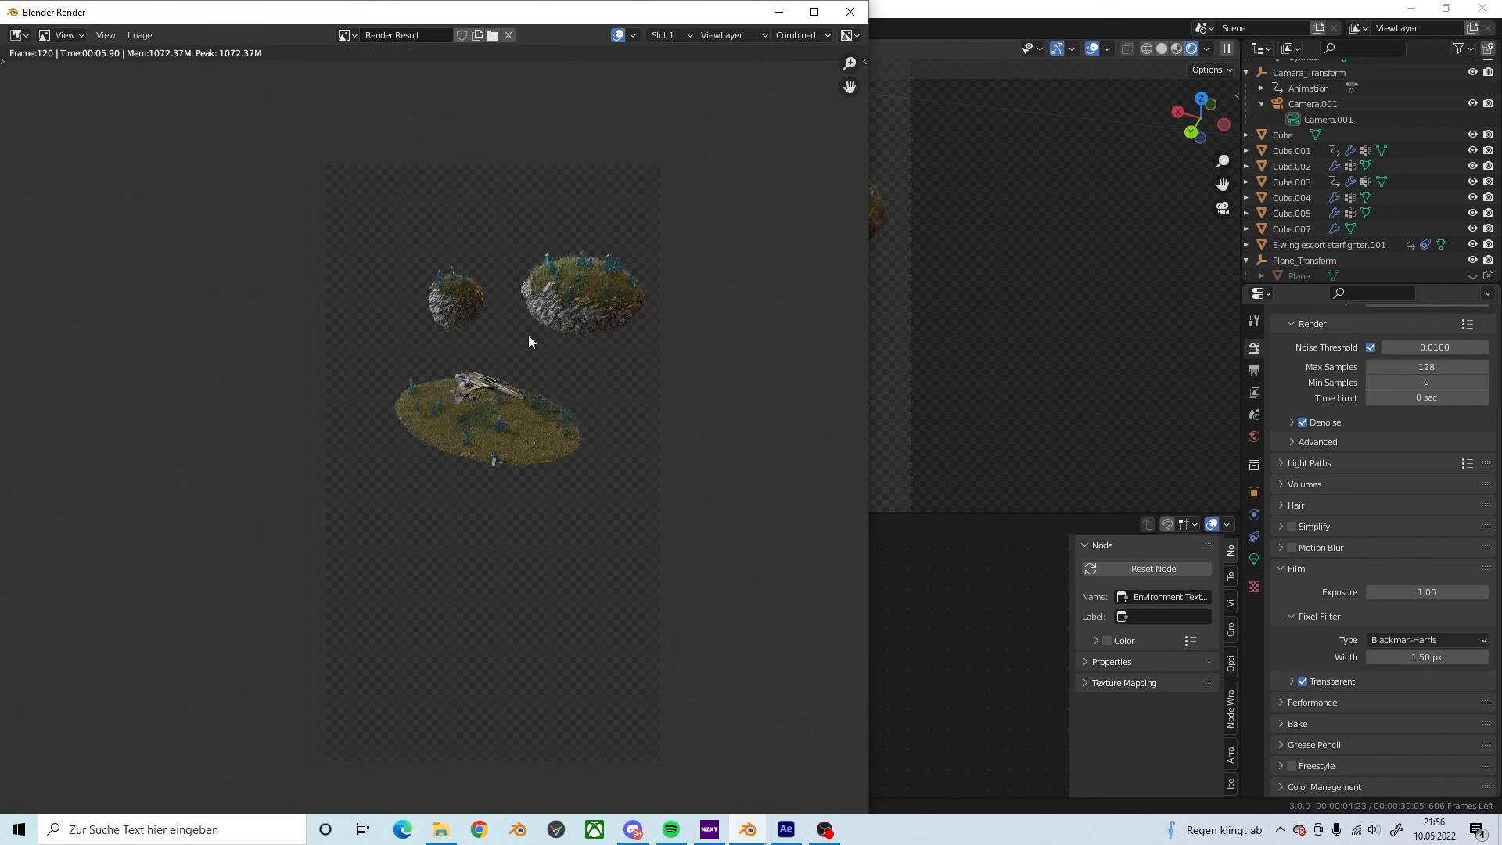
left_click(141, 37)
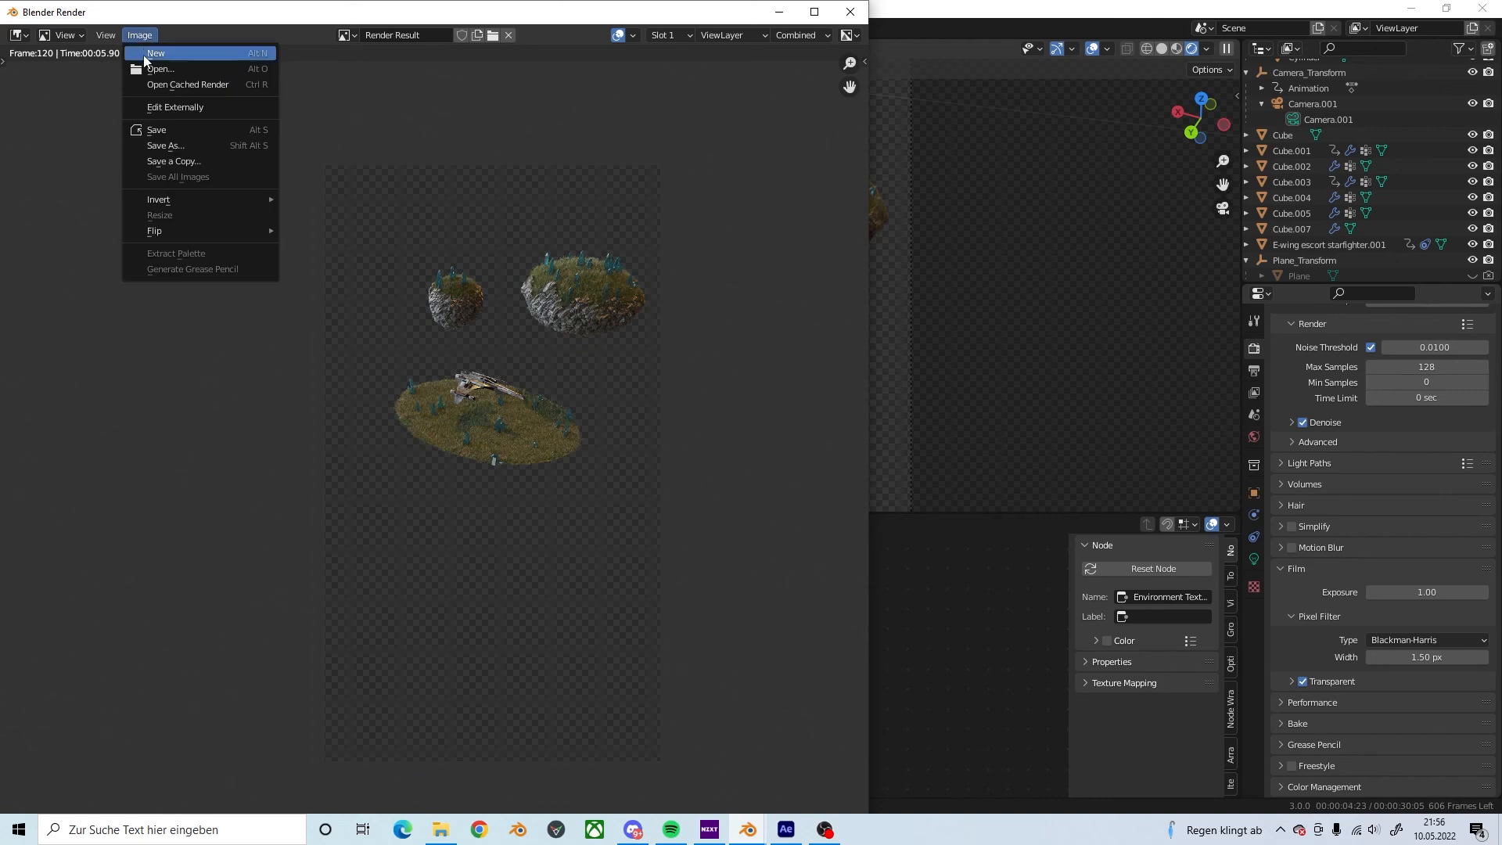
left_click(171, 146)
left_click(505, 540)
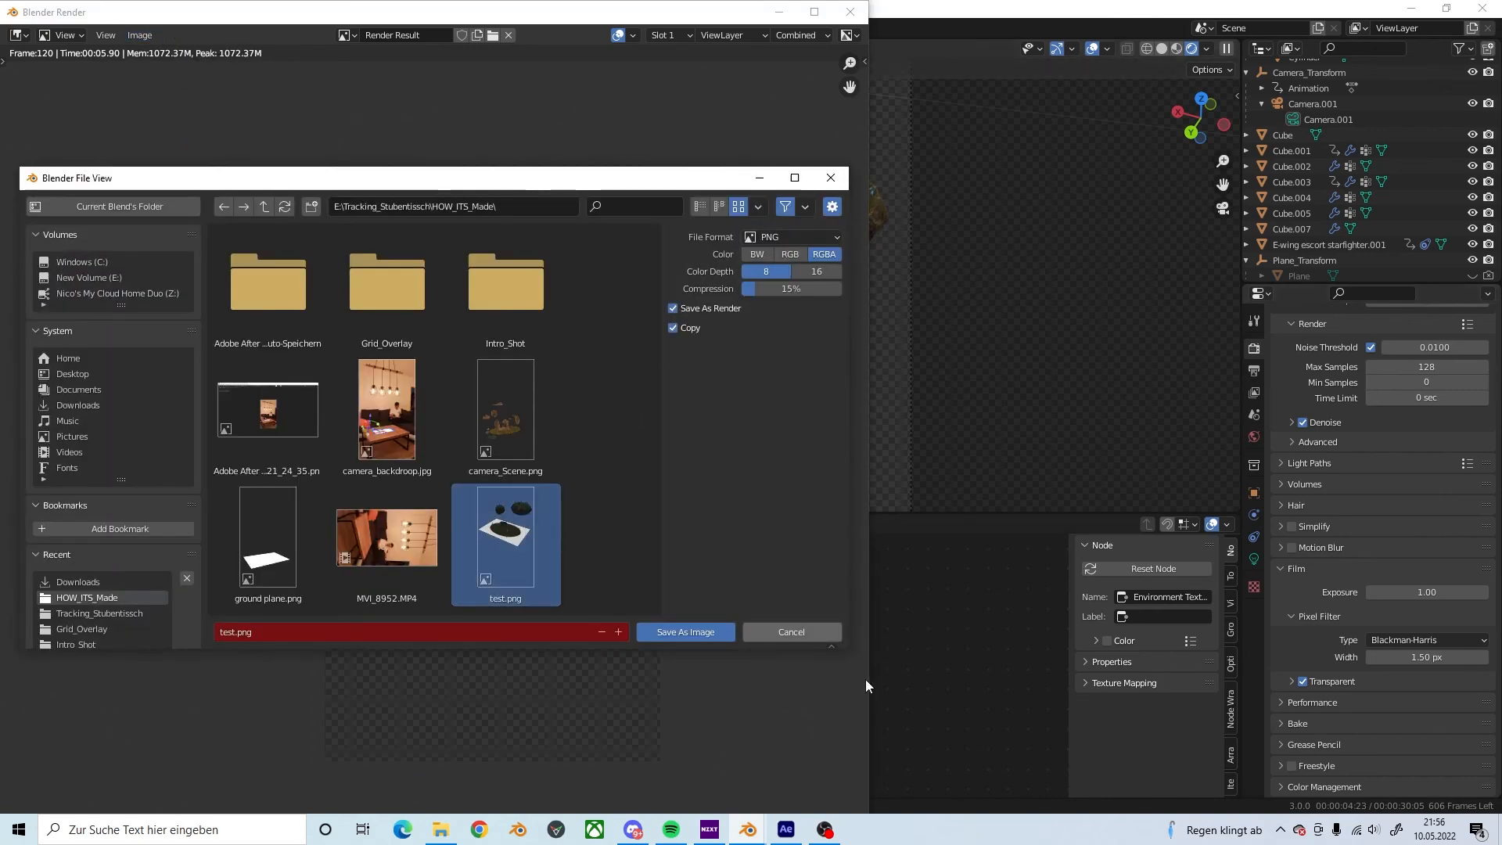
left_click(706, 630)
Step: Switch to After Effects and examine how the rendered islands and starfighter fit the table footage, up close and in full frame
key("alt+Tab")
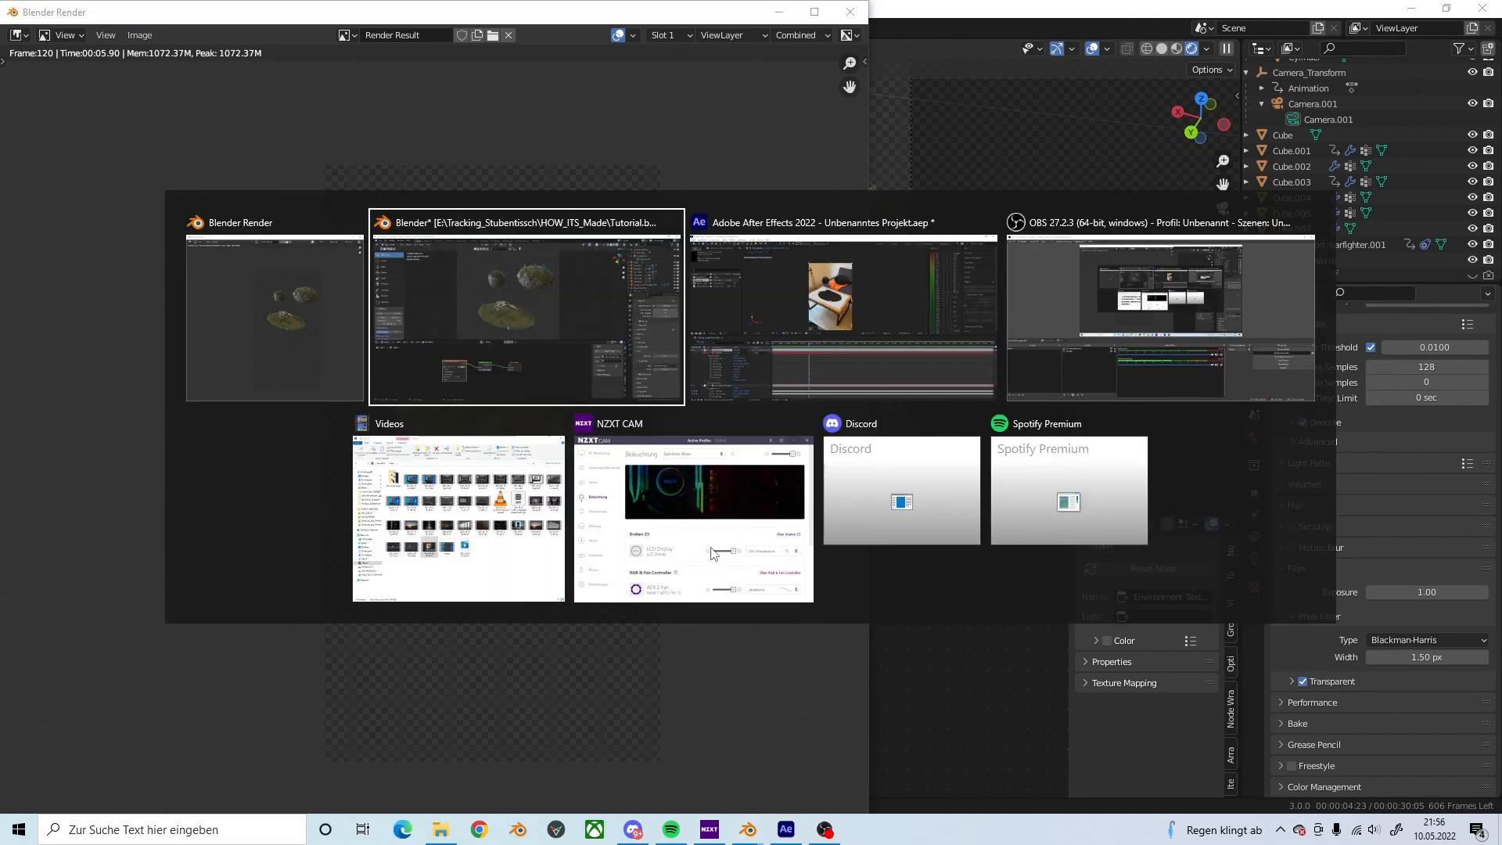
key("alt+Tab")
scroll(678, 258, "up", 4)
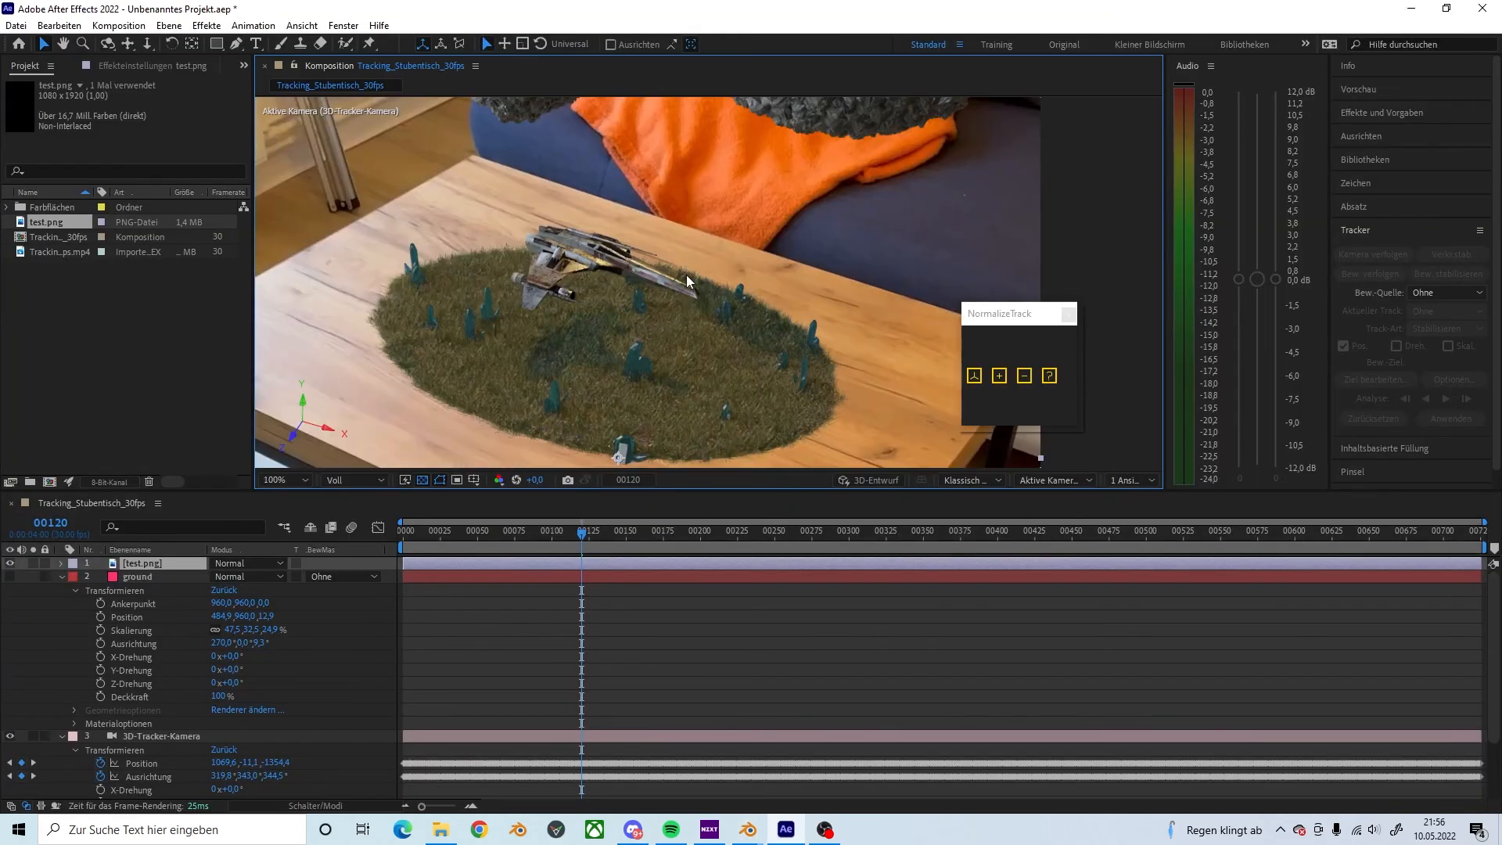
scroll(687, 275, "down", 1)
middle_click_drag(685, 266, 702, 297)
scroll(702, 297, "up", 1)
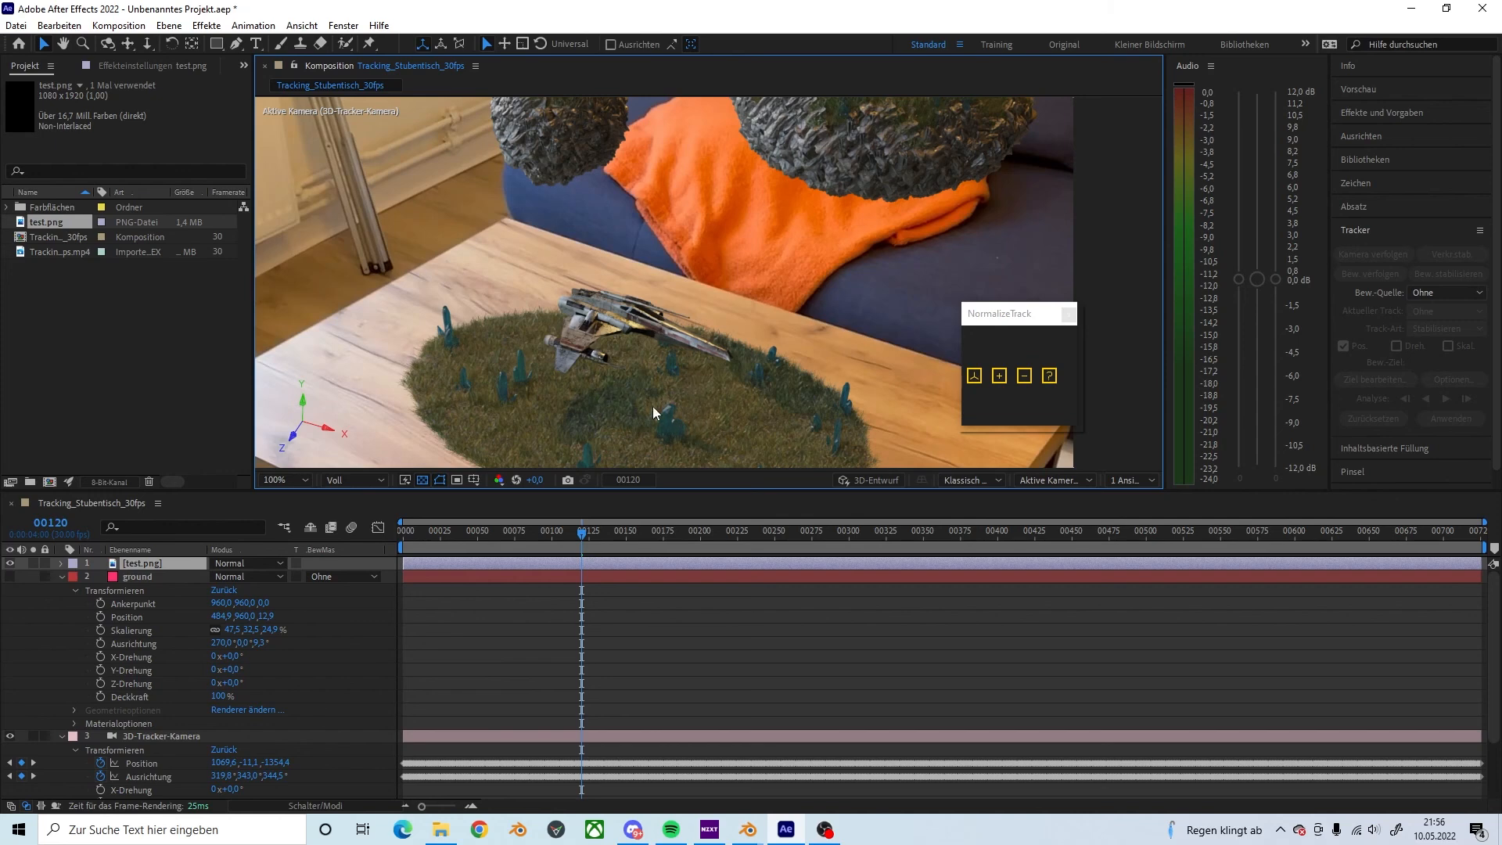
scroll(654, 378, "down", 1)
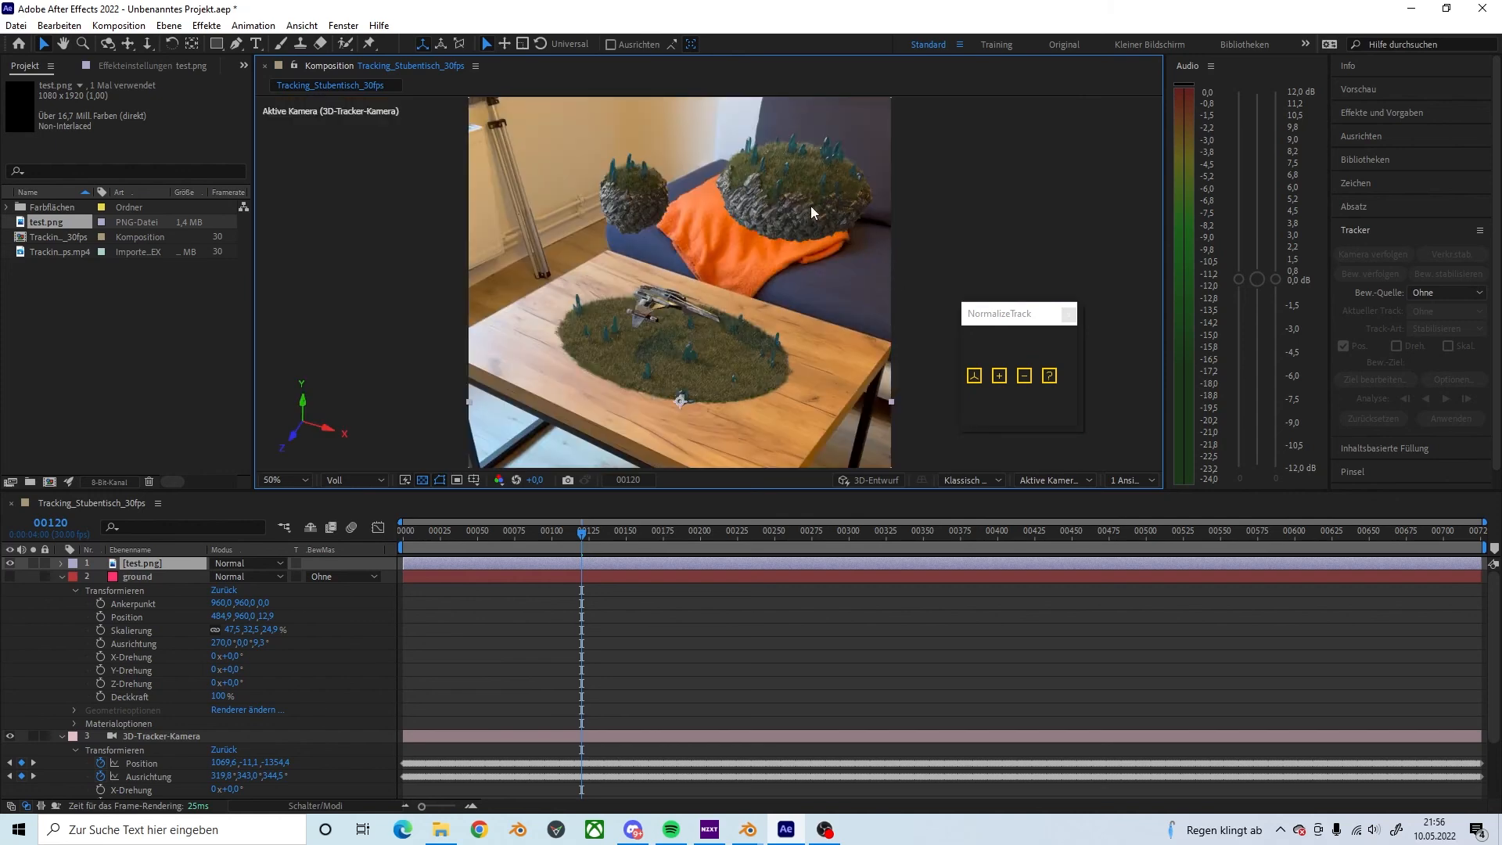
key("h")
left_click_drag(786, 152, 816, 282)
key("v")
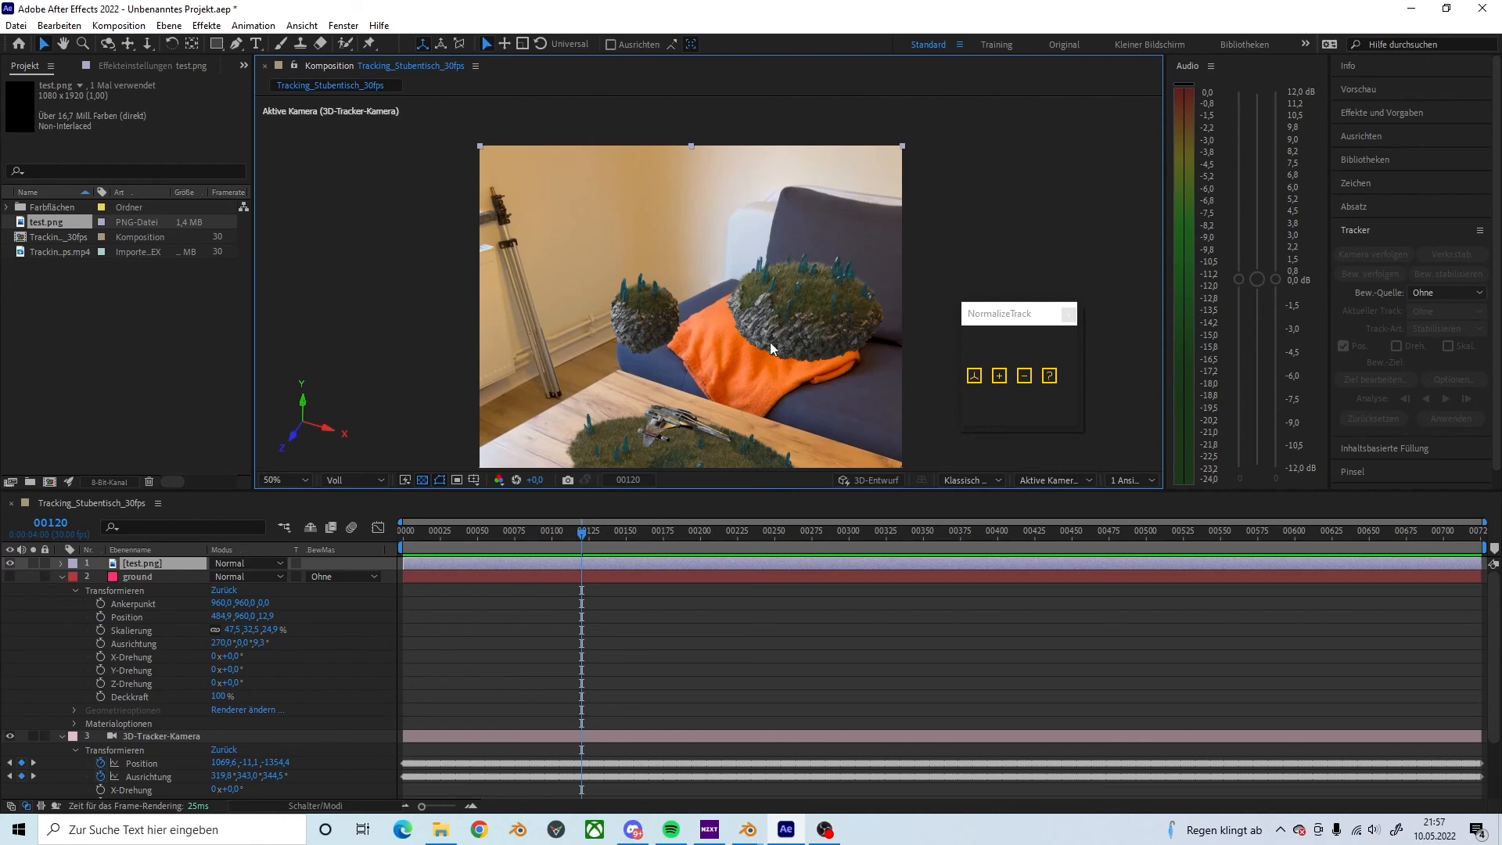
middle_click_drag(770, 342, 761, 202)
scroll(705, 326, "down", 2)
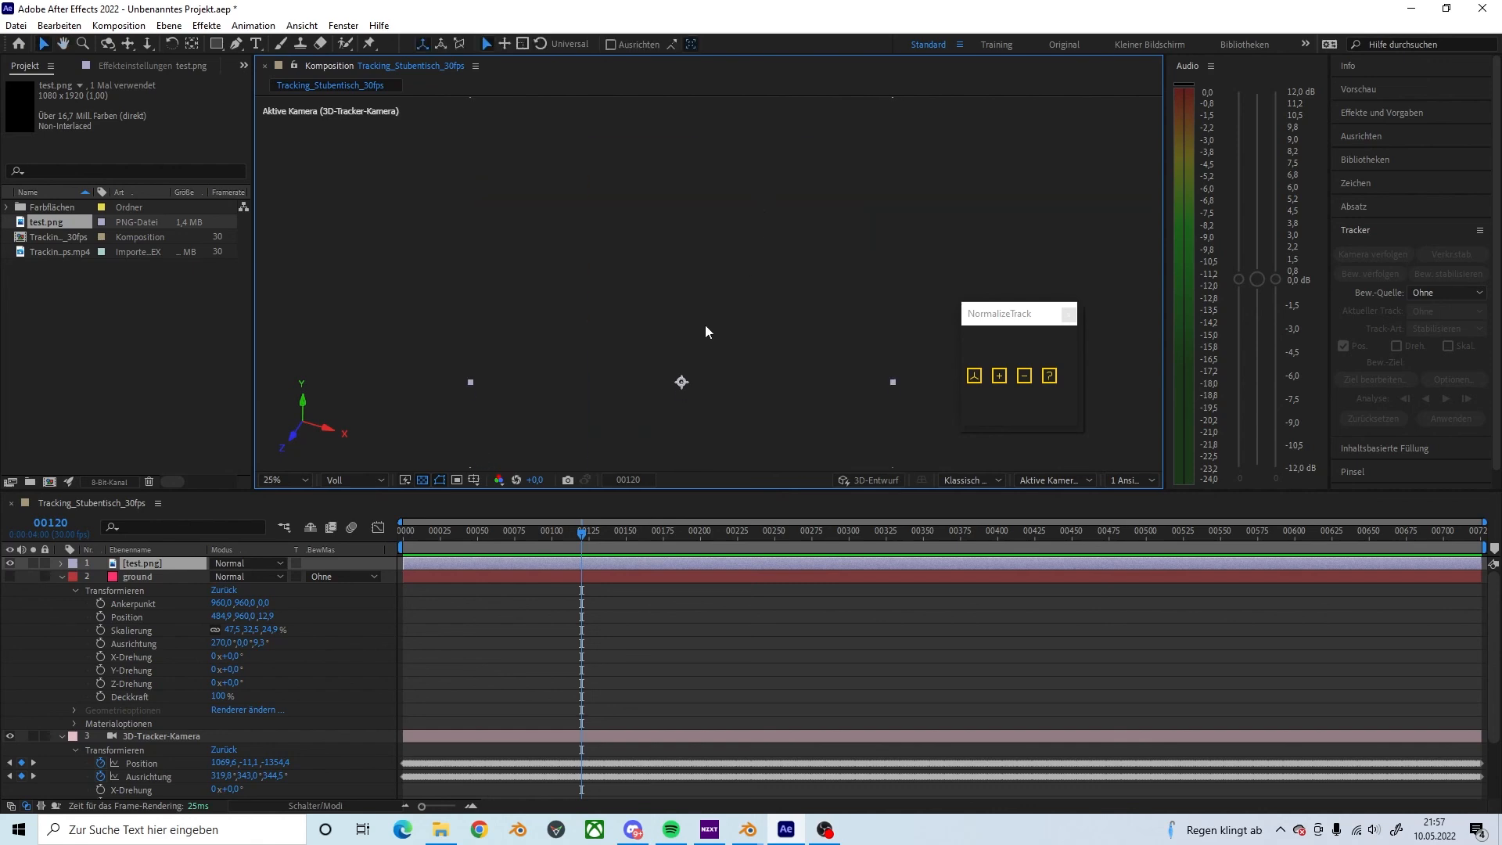
scroll(697, 297, "up", 4)
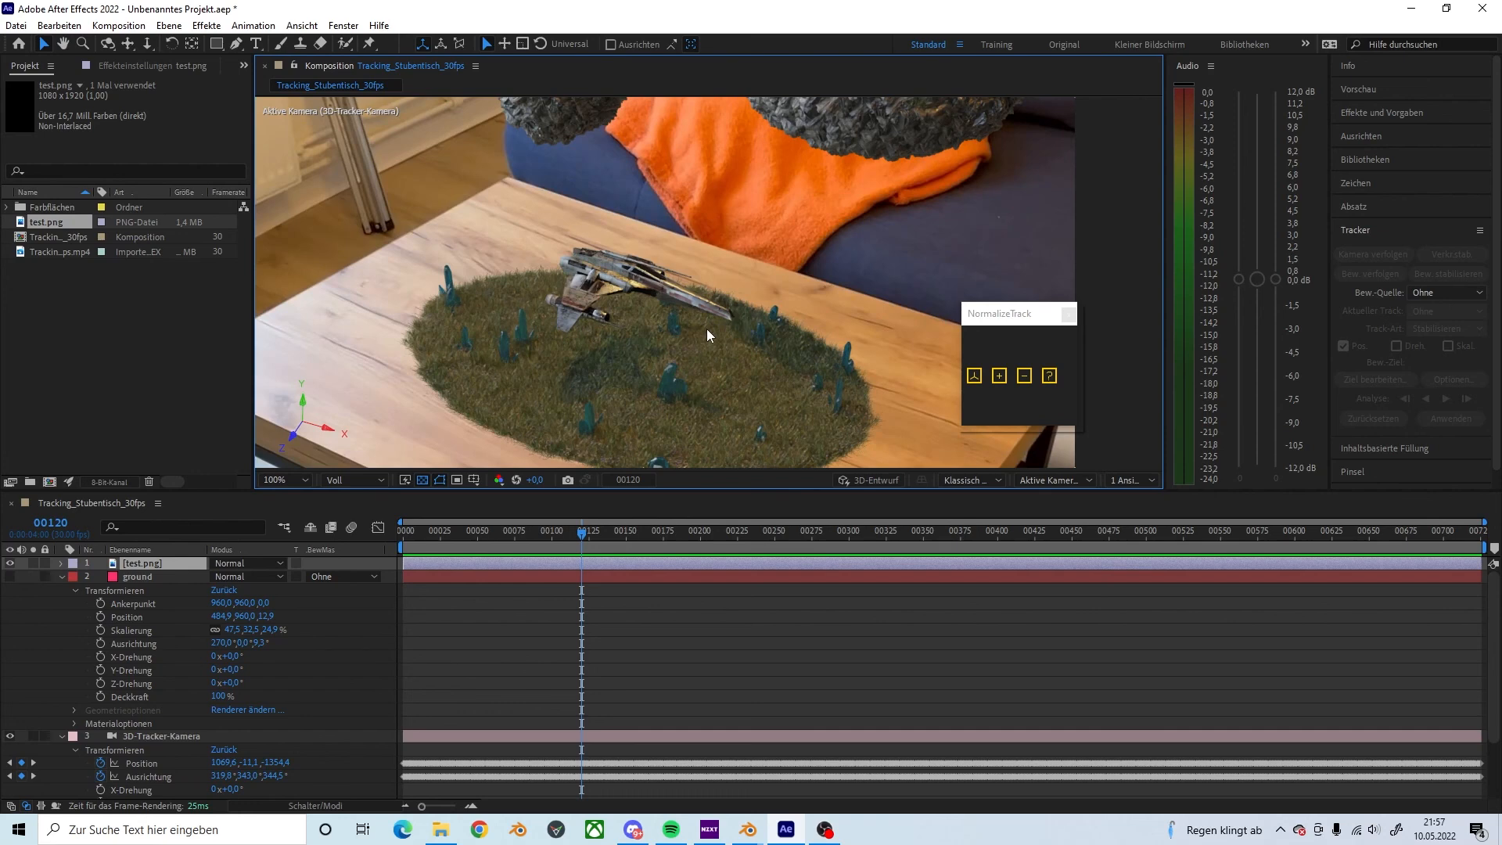
scroll(707, 331, "down", 2)
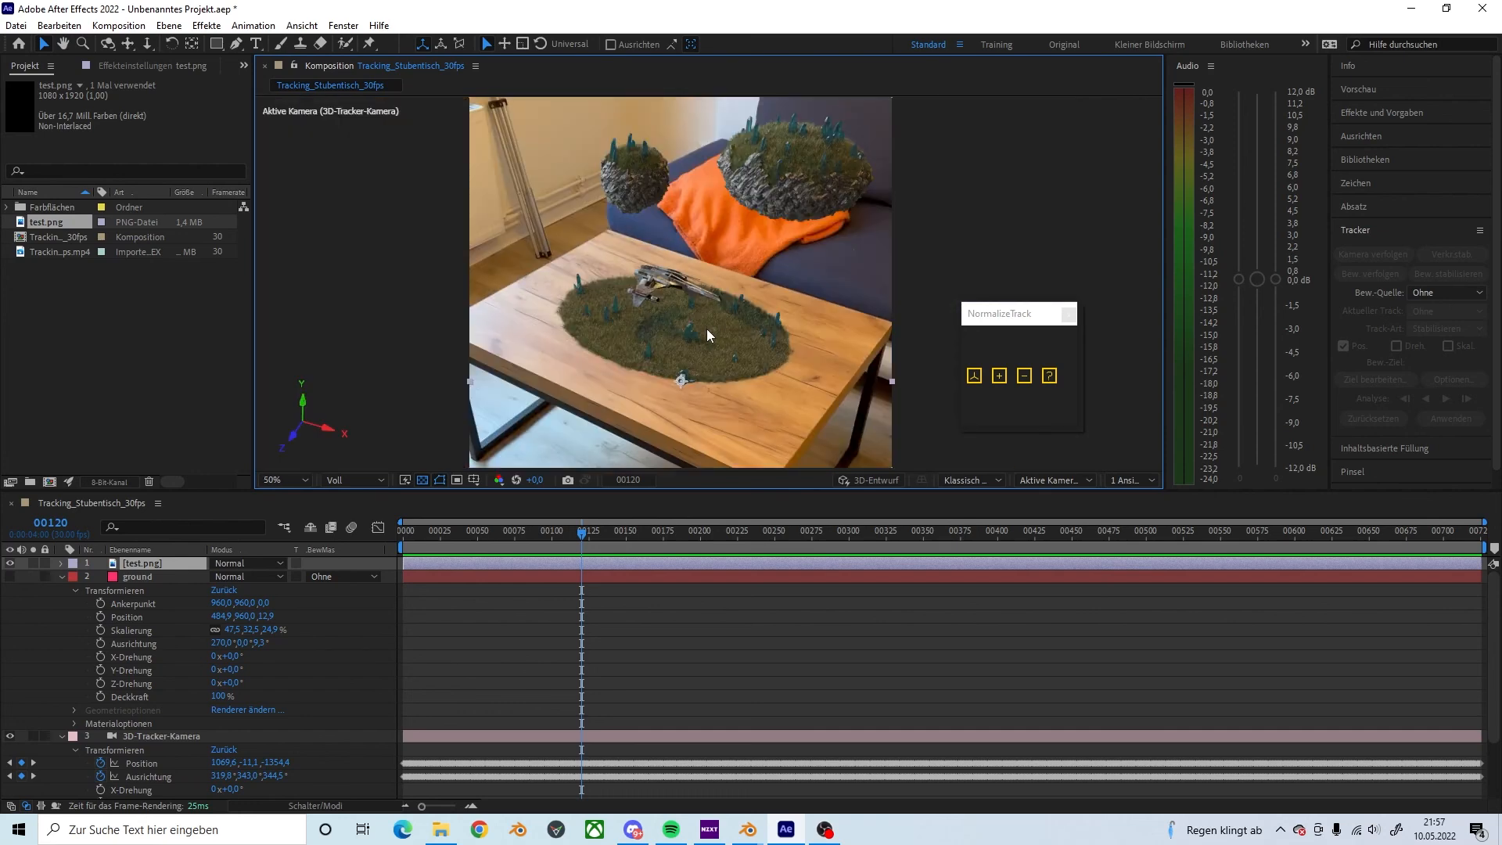
scroll(691, 213, "down", 4)
scroll(697, 251, "up", 2)
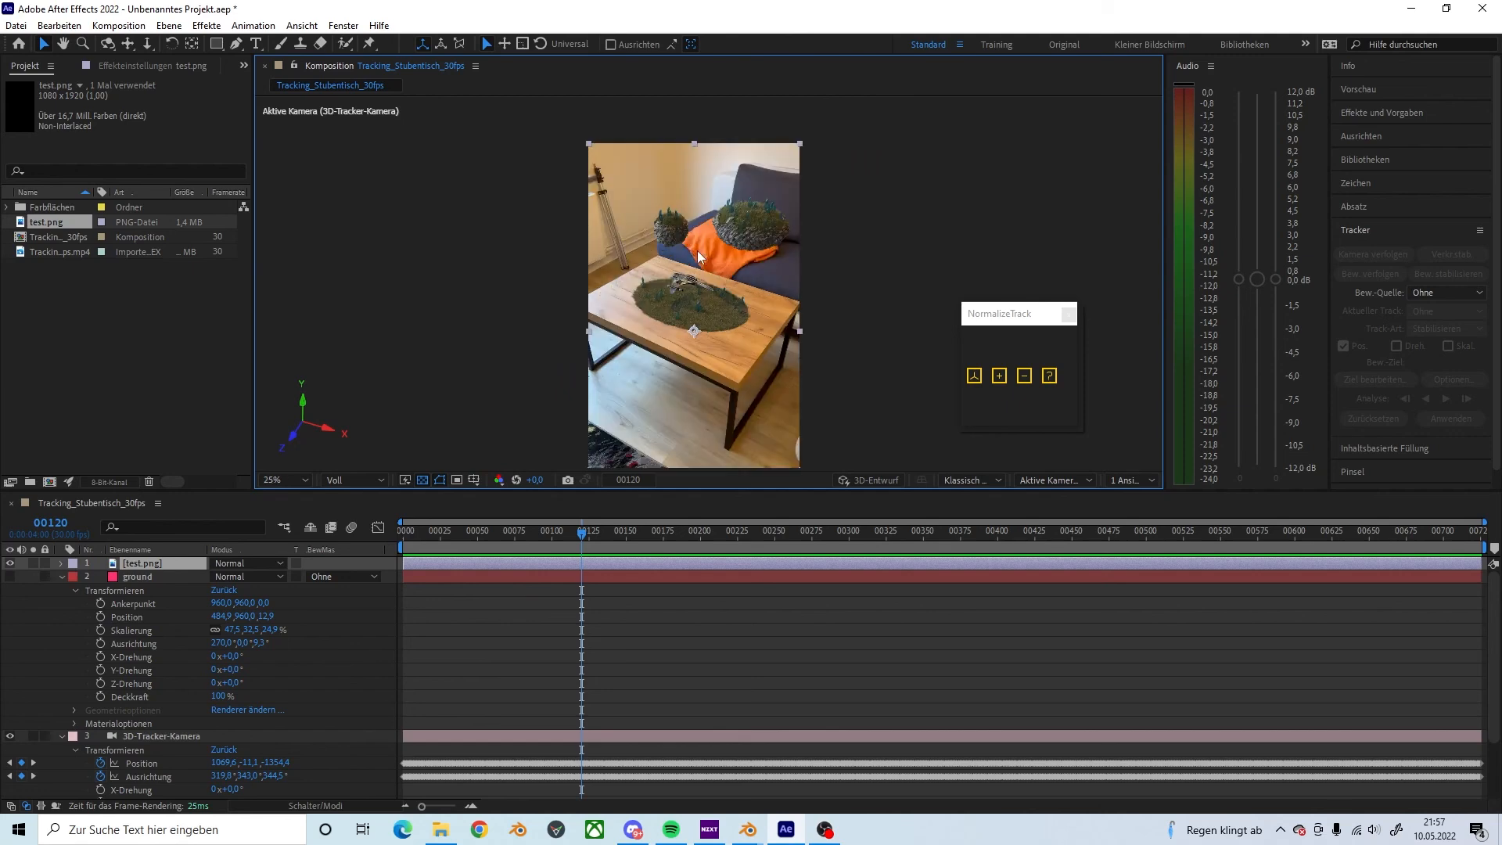
scroll(701, 260, "up", 1)
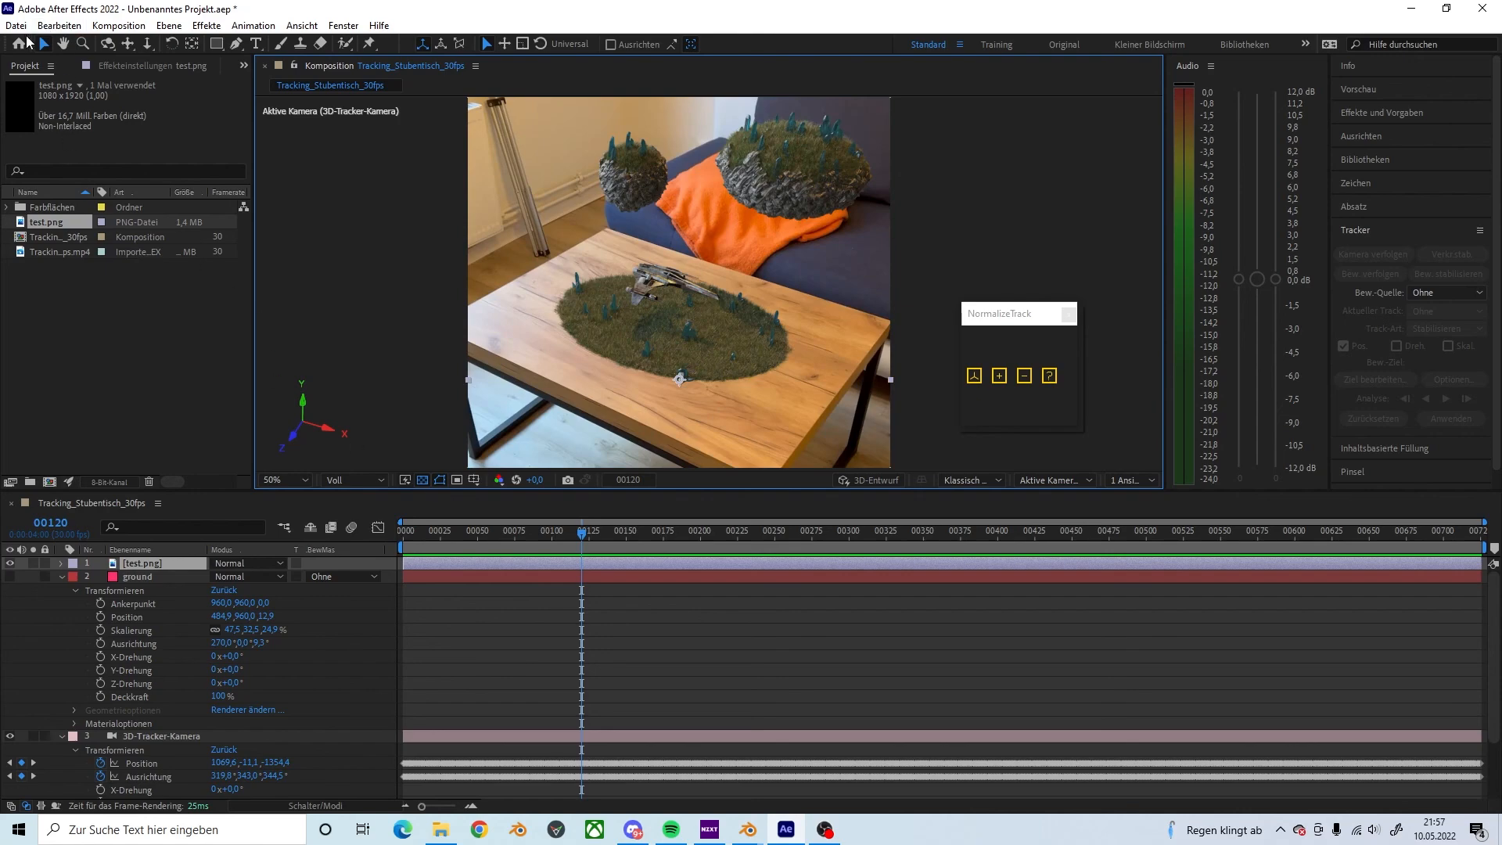
key("ctrl+s")
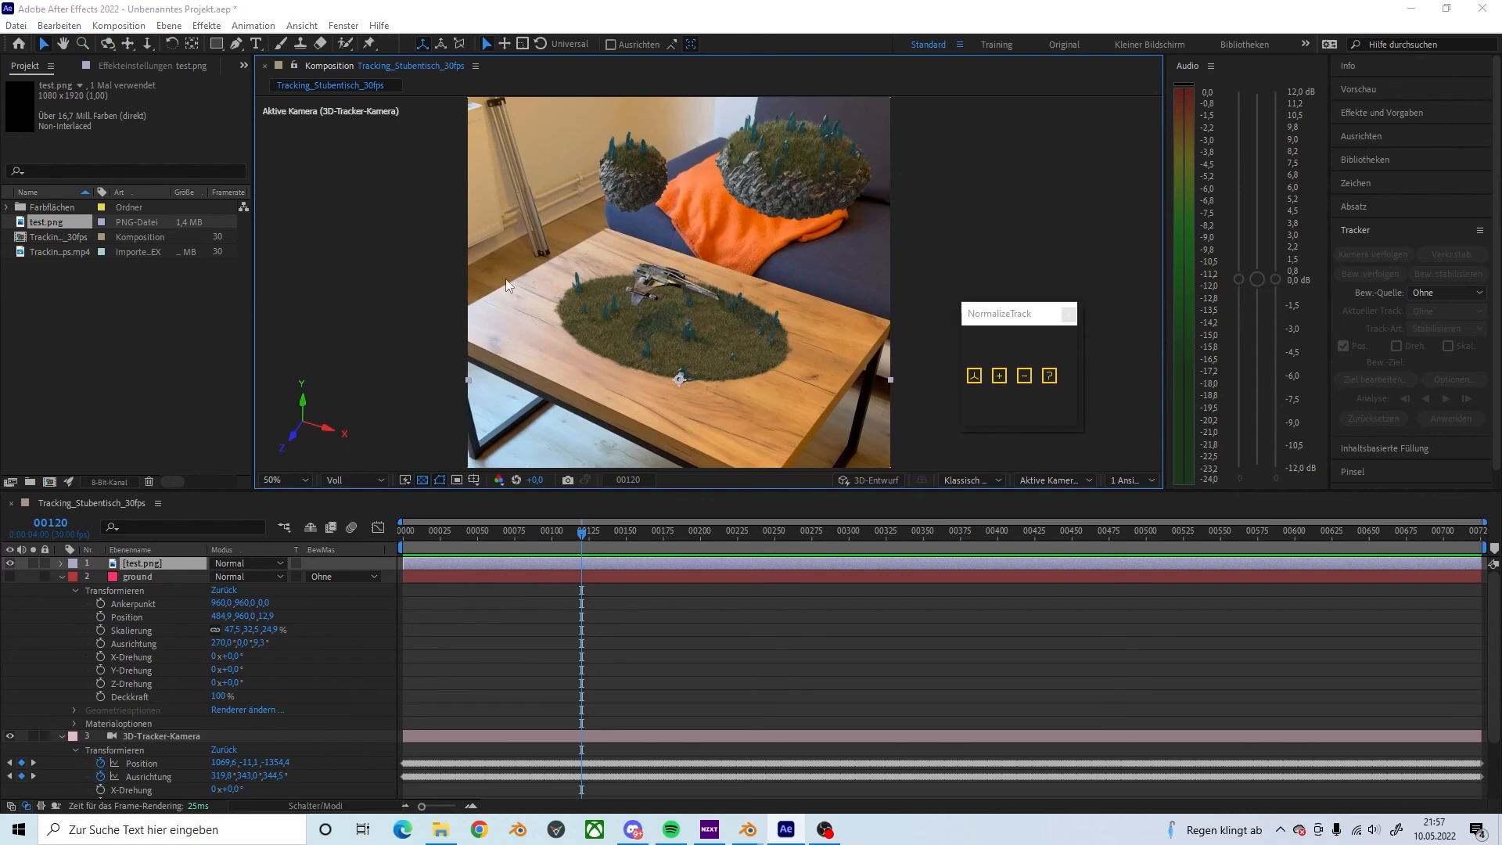
left_click(1115, 565)
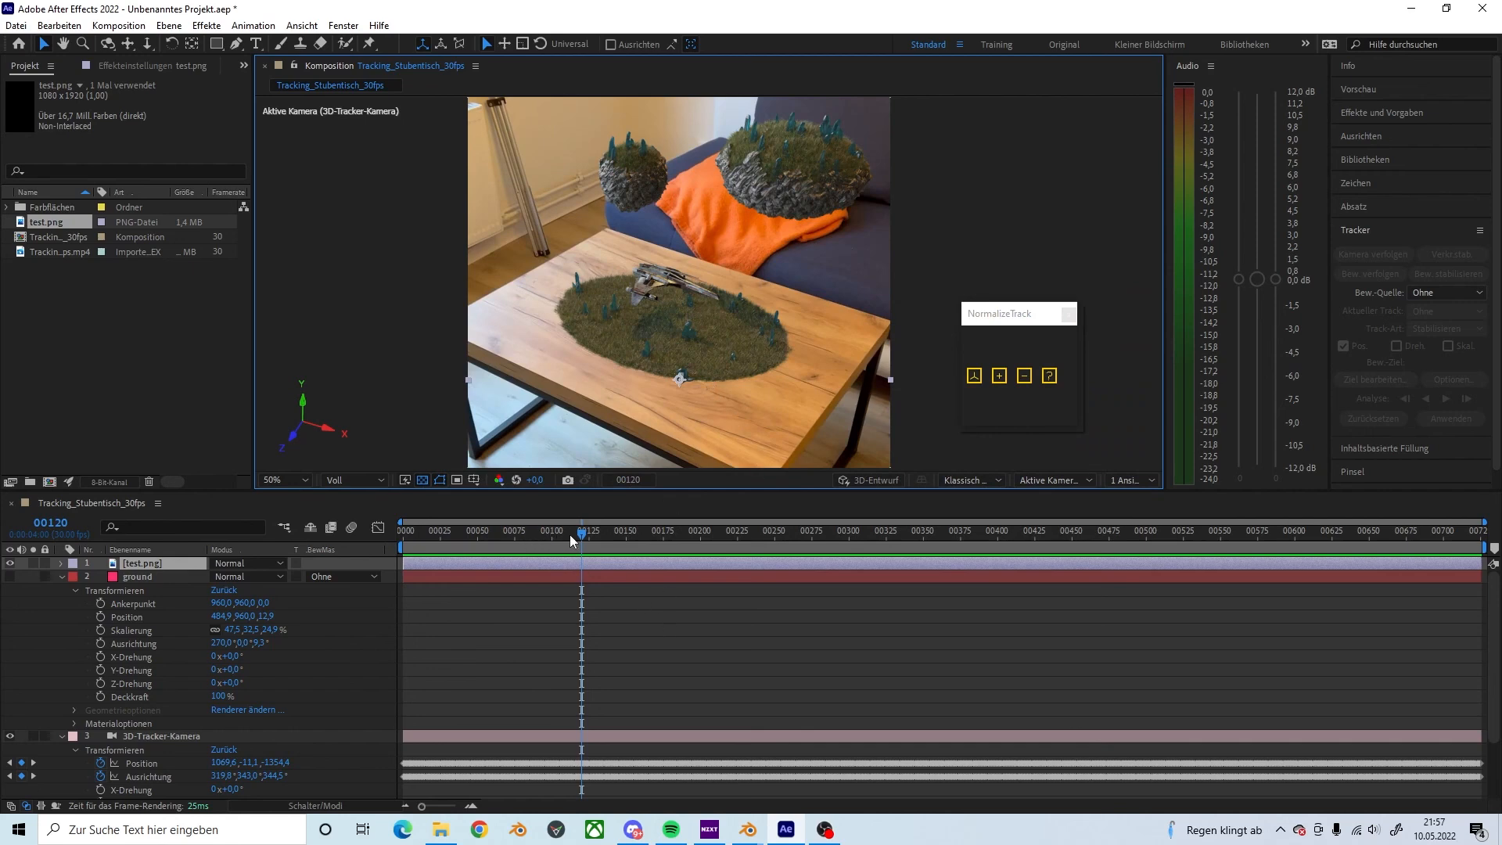
Step: Check the still render against the footage at frame 0, and return to frame 120
left_click_drag(570, 533, 401, 532)
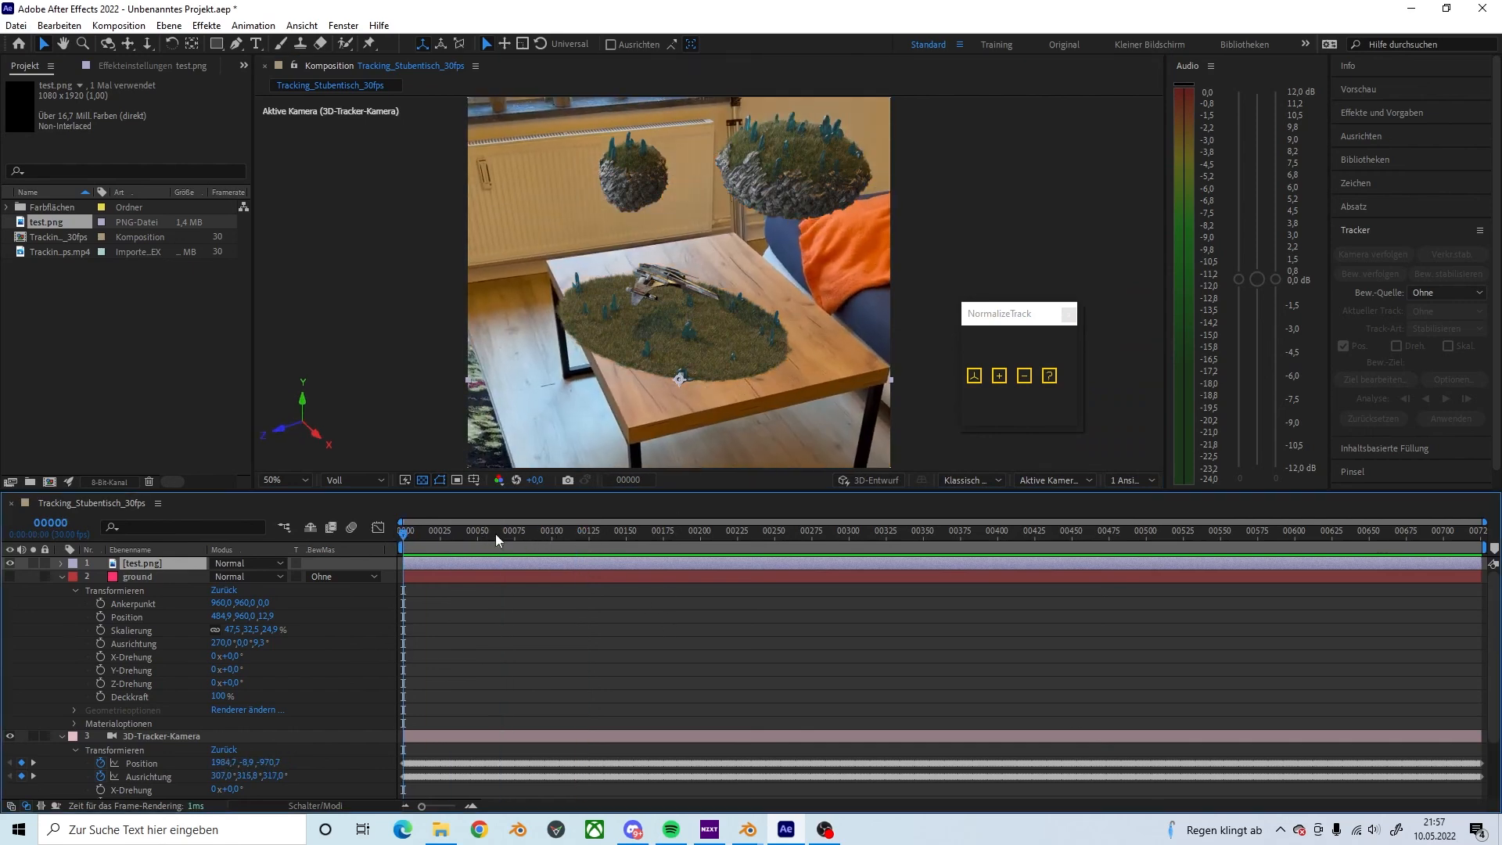
left_click(643, 480)
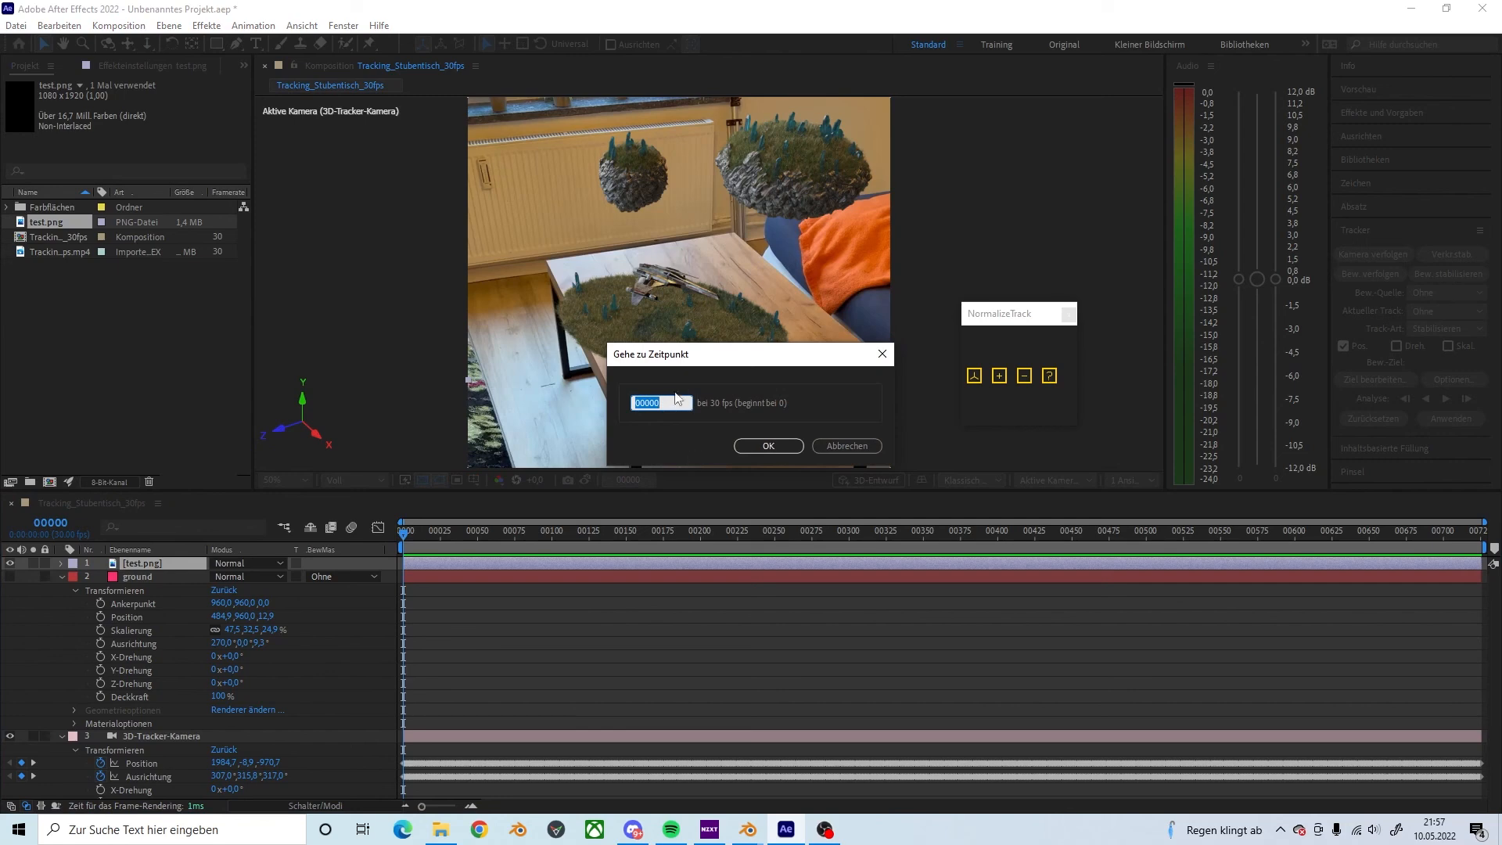
key("BackSpace")
key("BackSpace")
type("120")
key("Return")
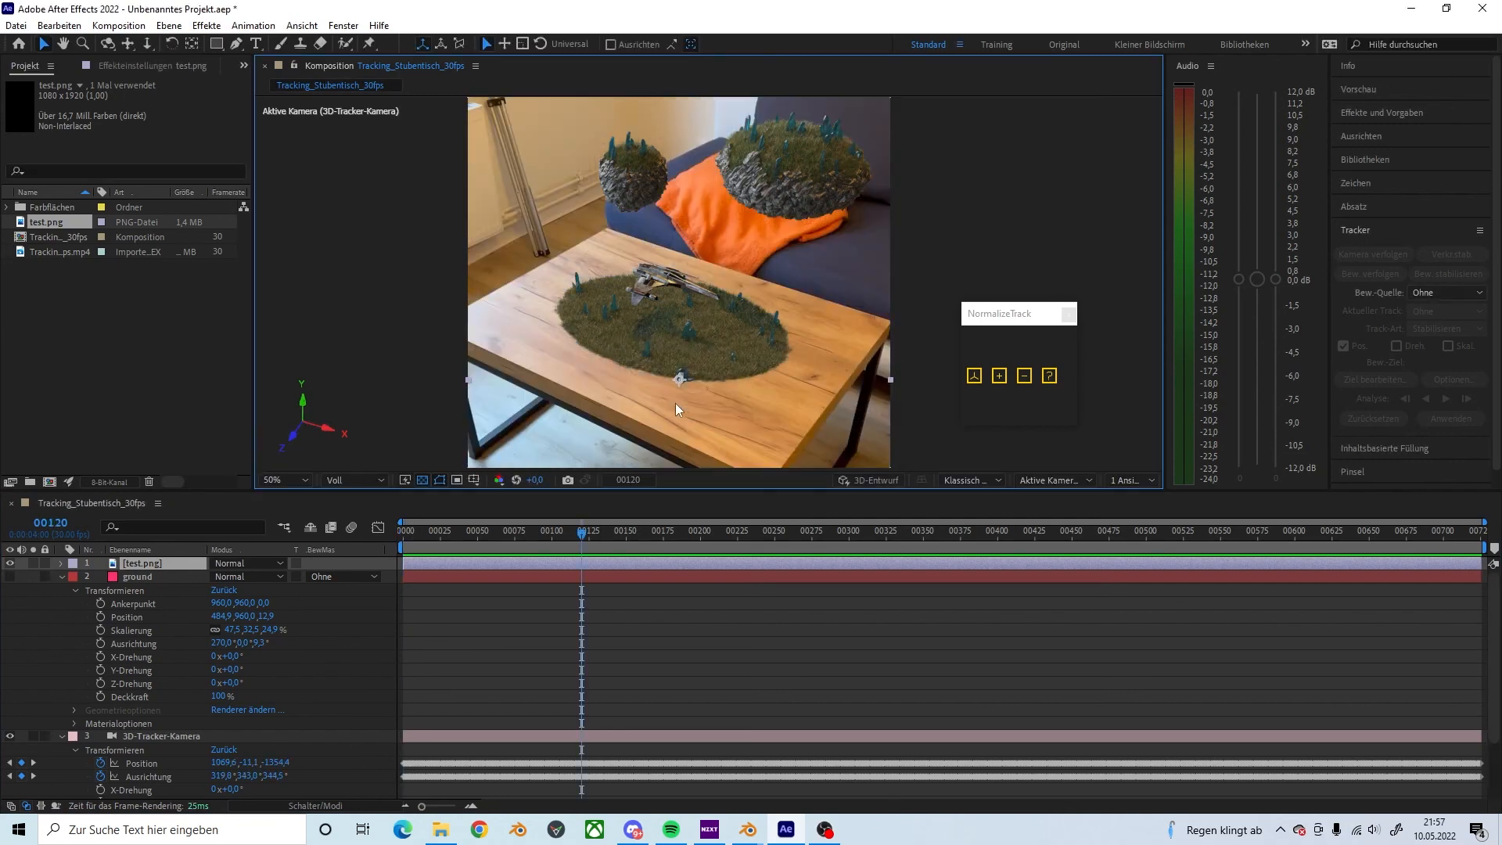